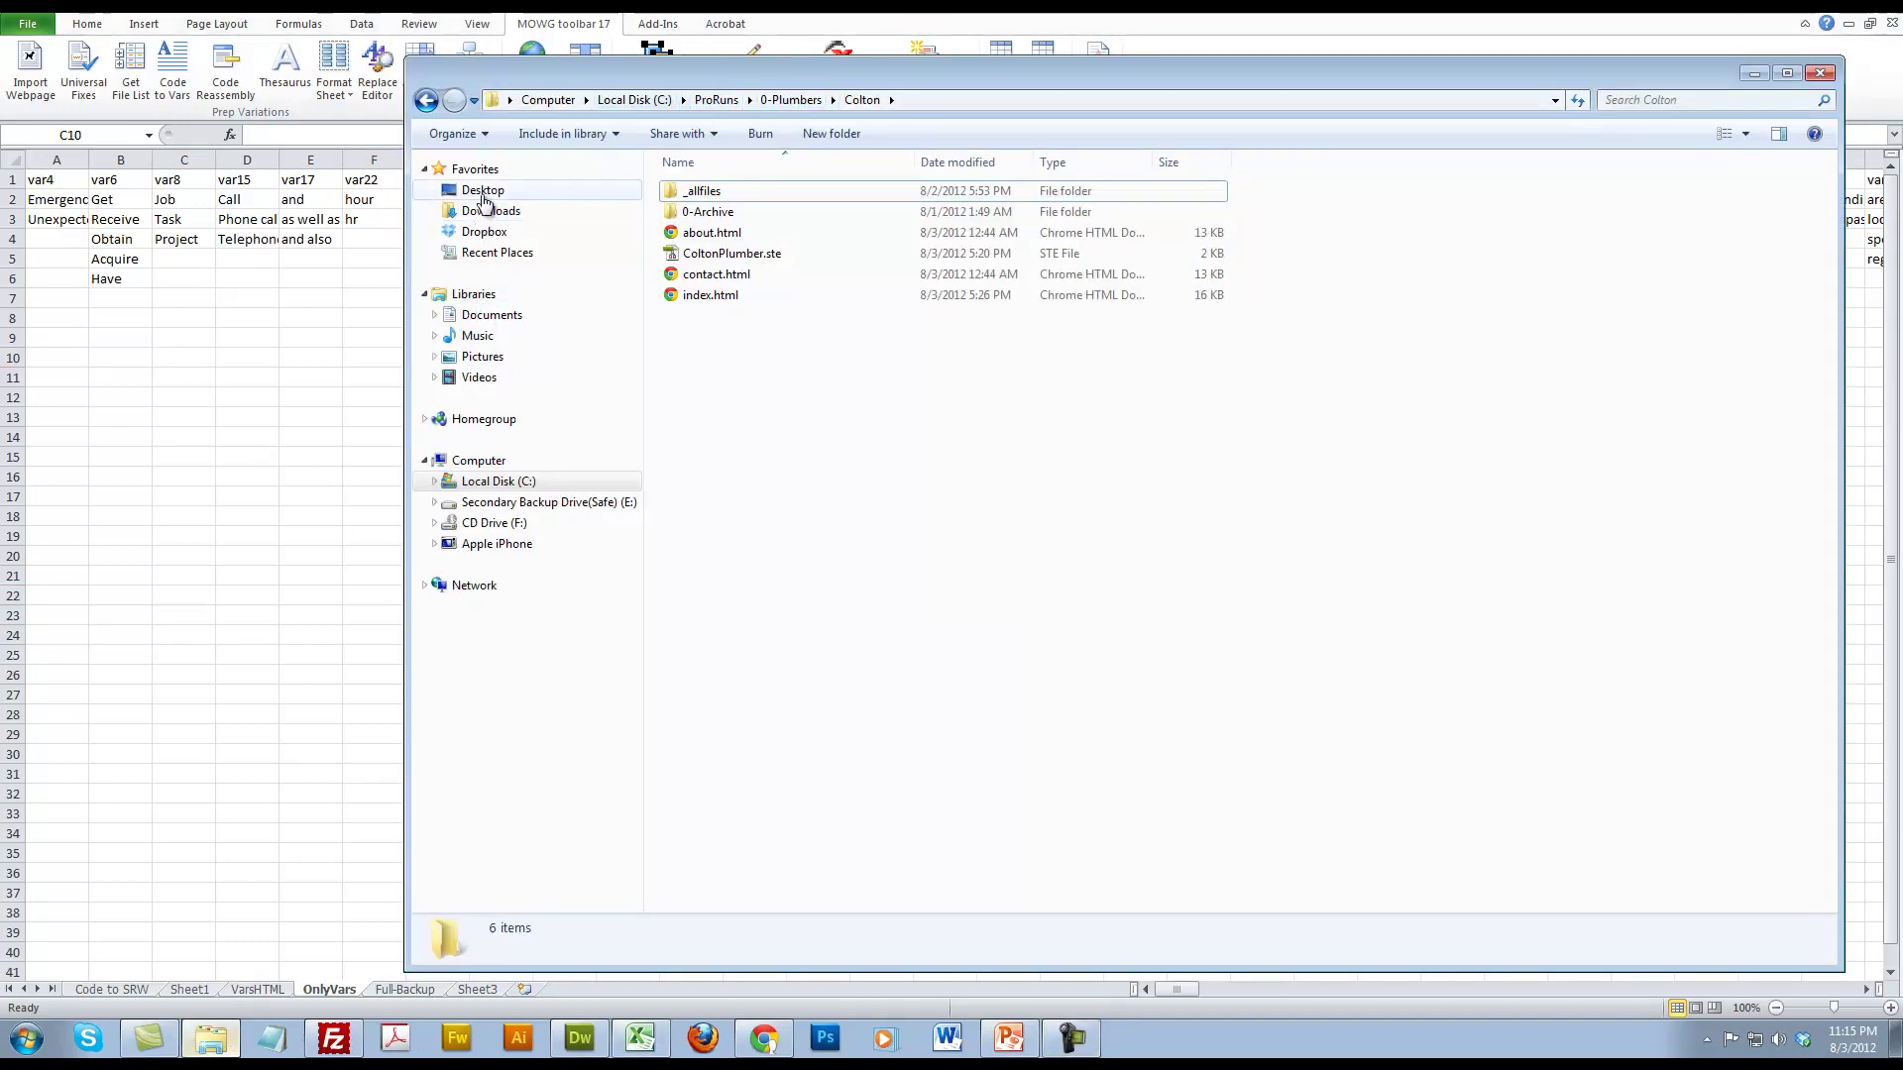
Step: Open vars.csv from the colton2 folder on the desktop
{"action": "left_click", "coordinate": [483, 191]}
{"action": "double_click", "coordinate": [701, 331]}
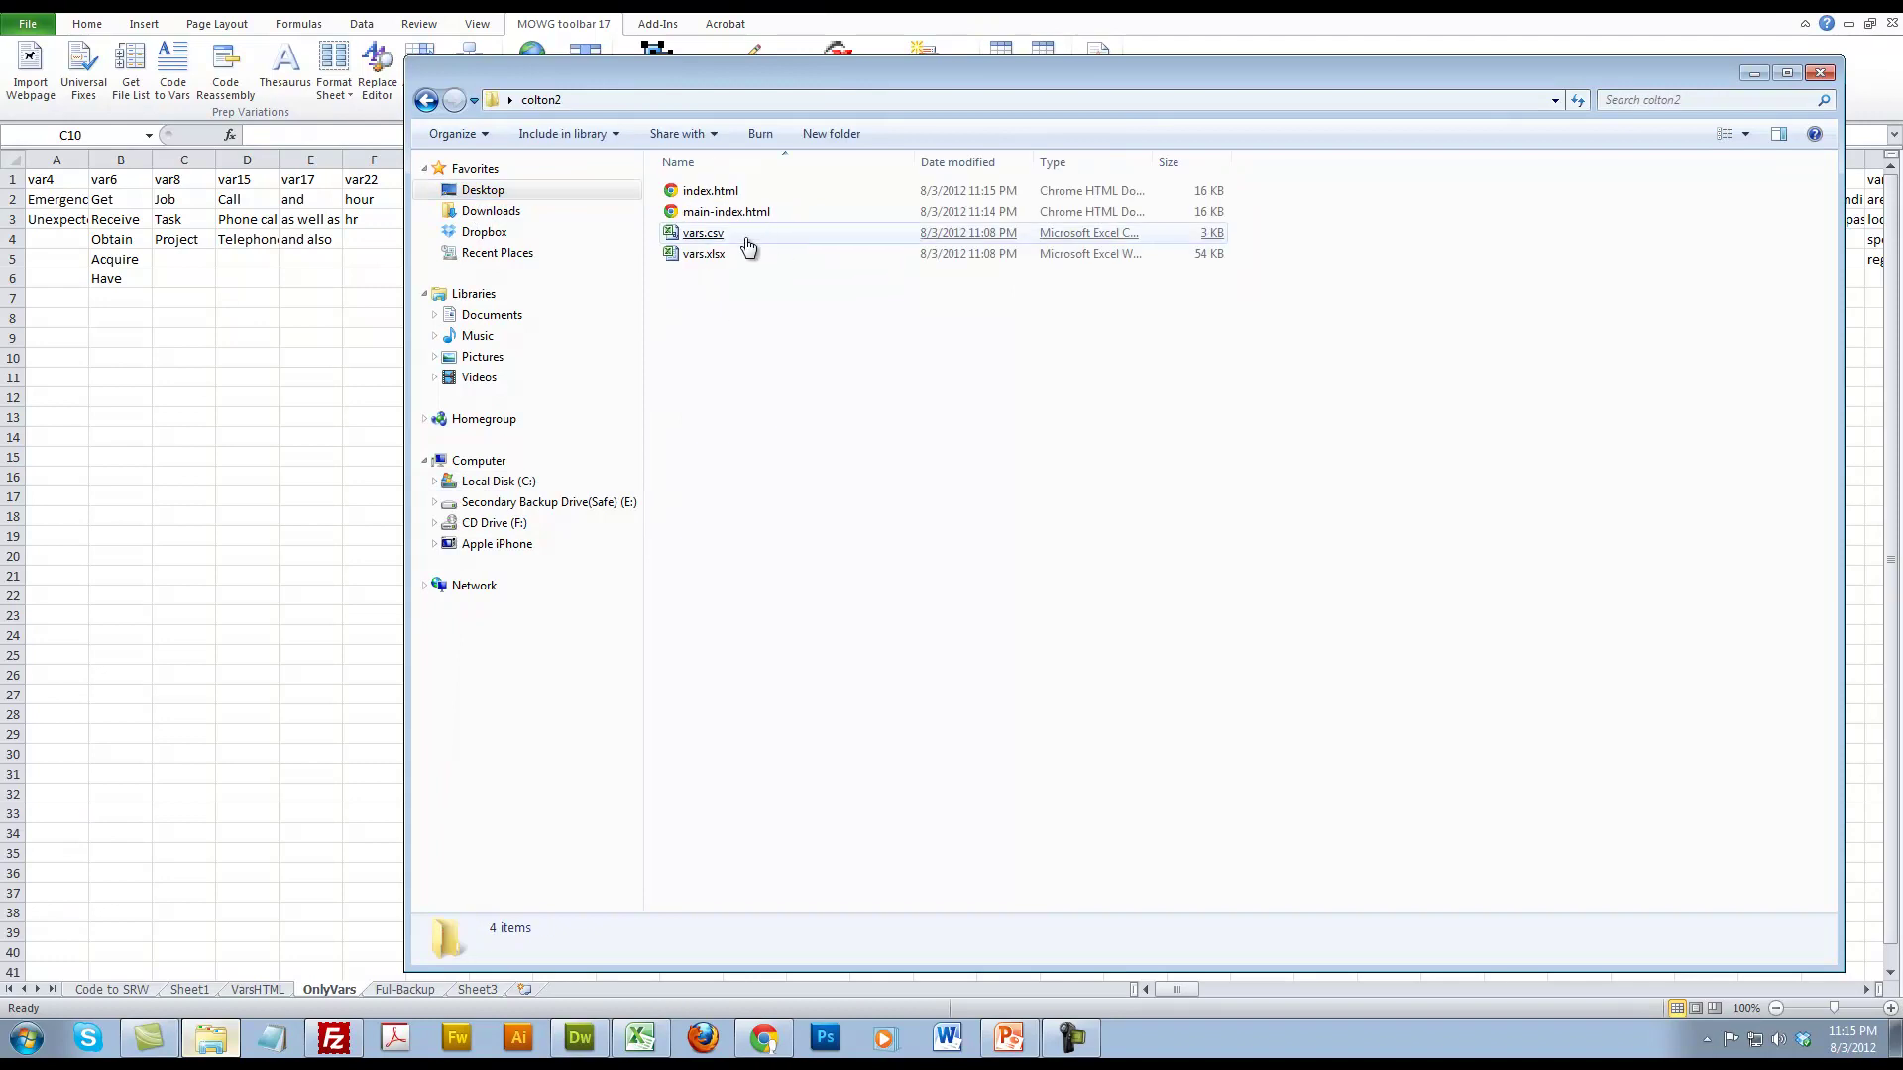
{"action": "double_click", "coordinate": [728, 243]}
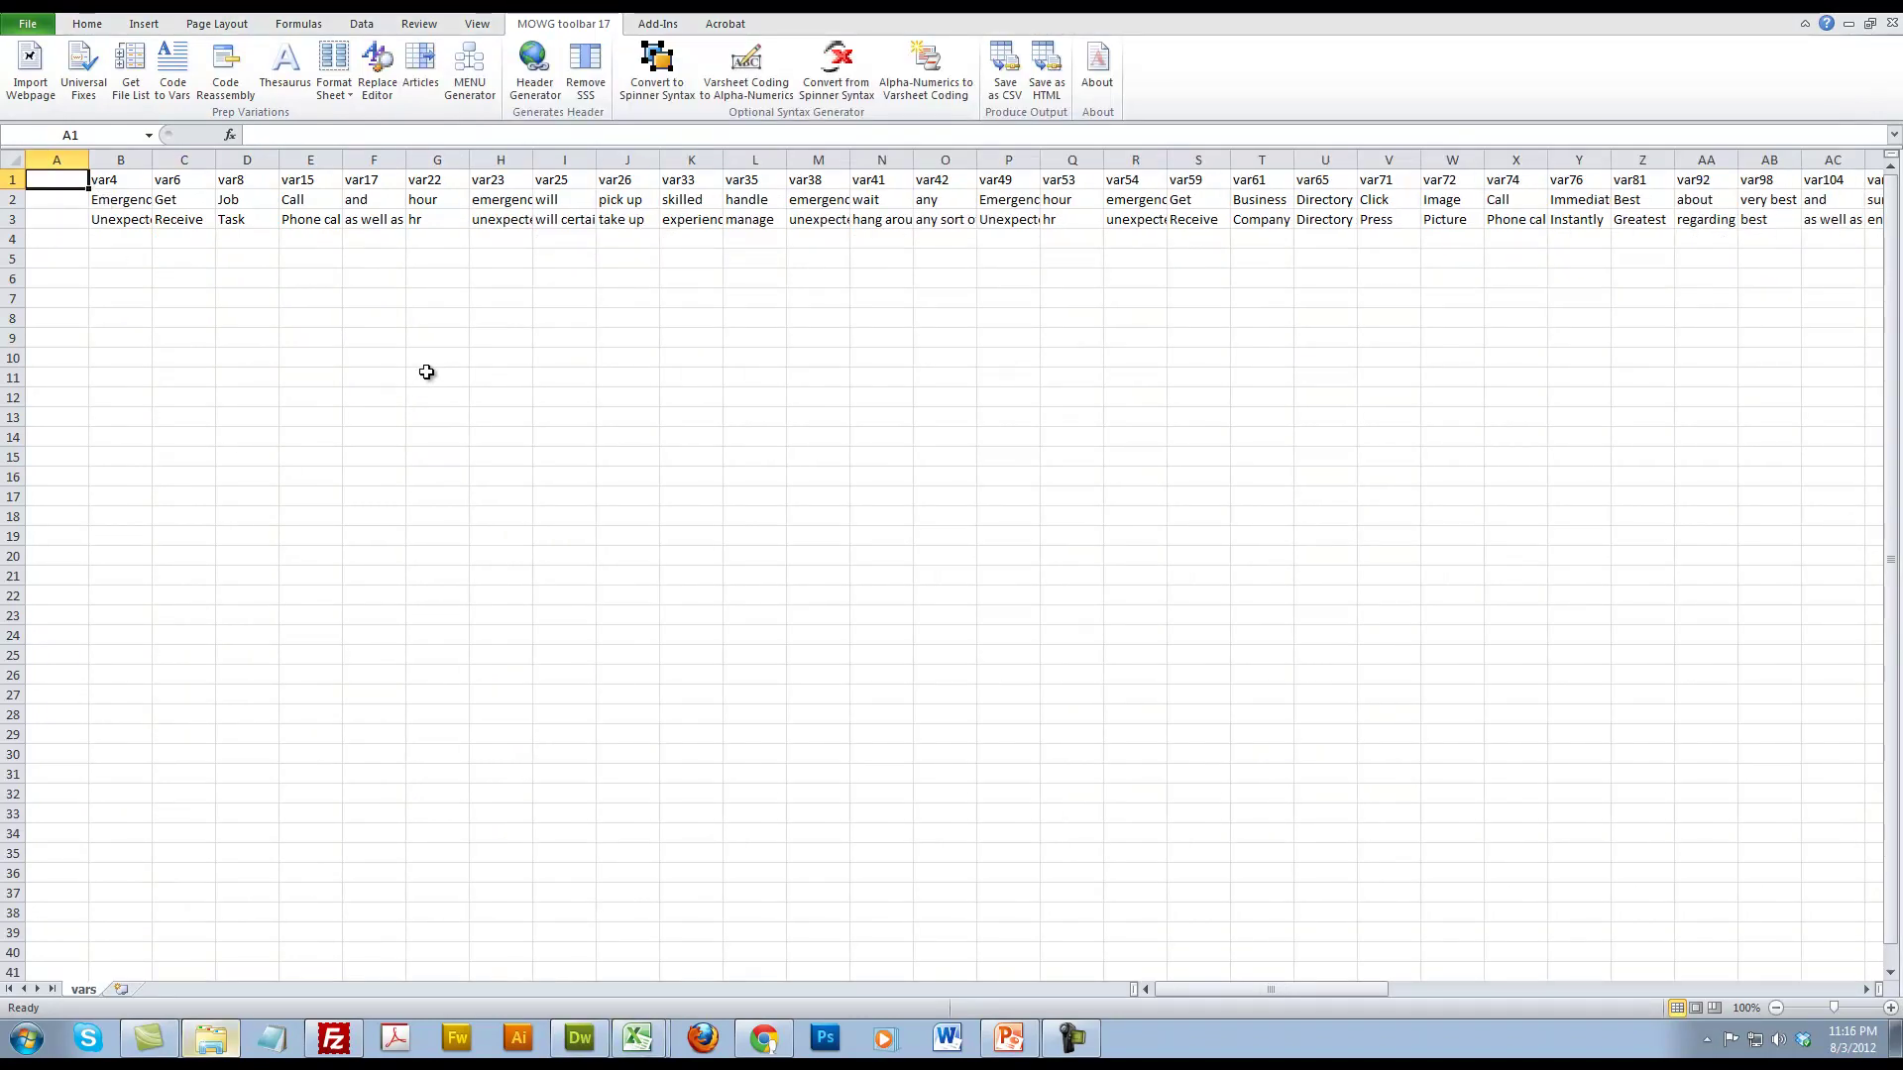
Step: Delete the empty first column of the vars sheet
{"action": "left_click", "coordinate": [69, 159]}
{"action": "right_click", "coordinate": [67, 175]}
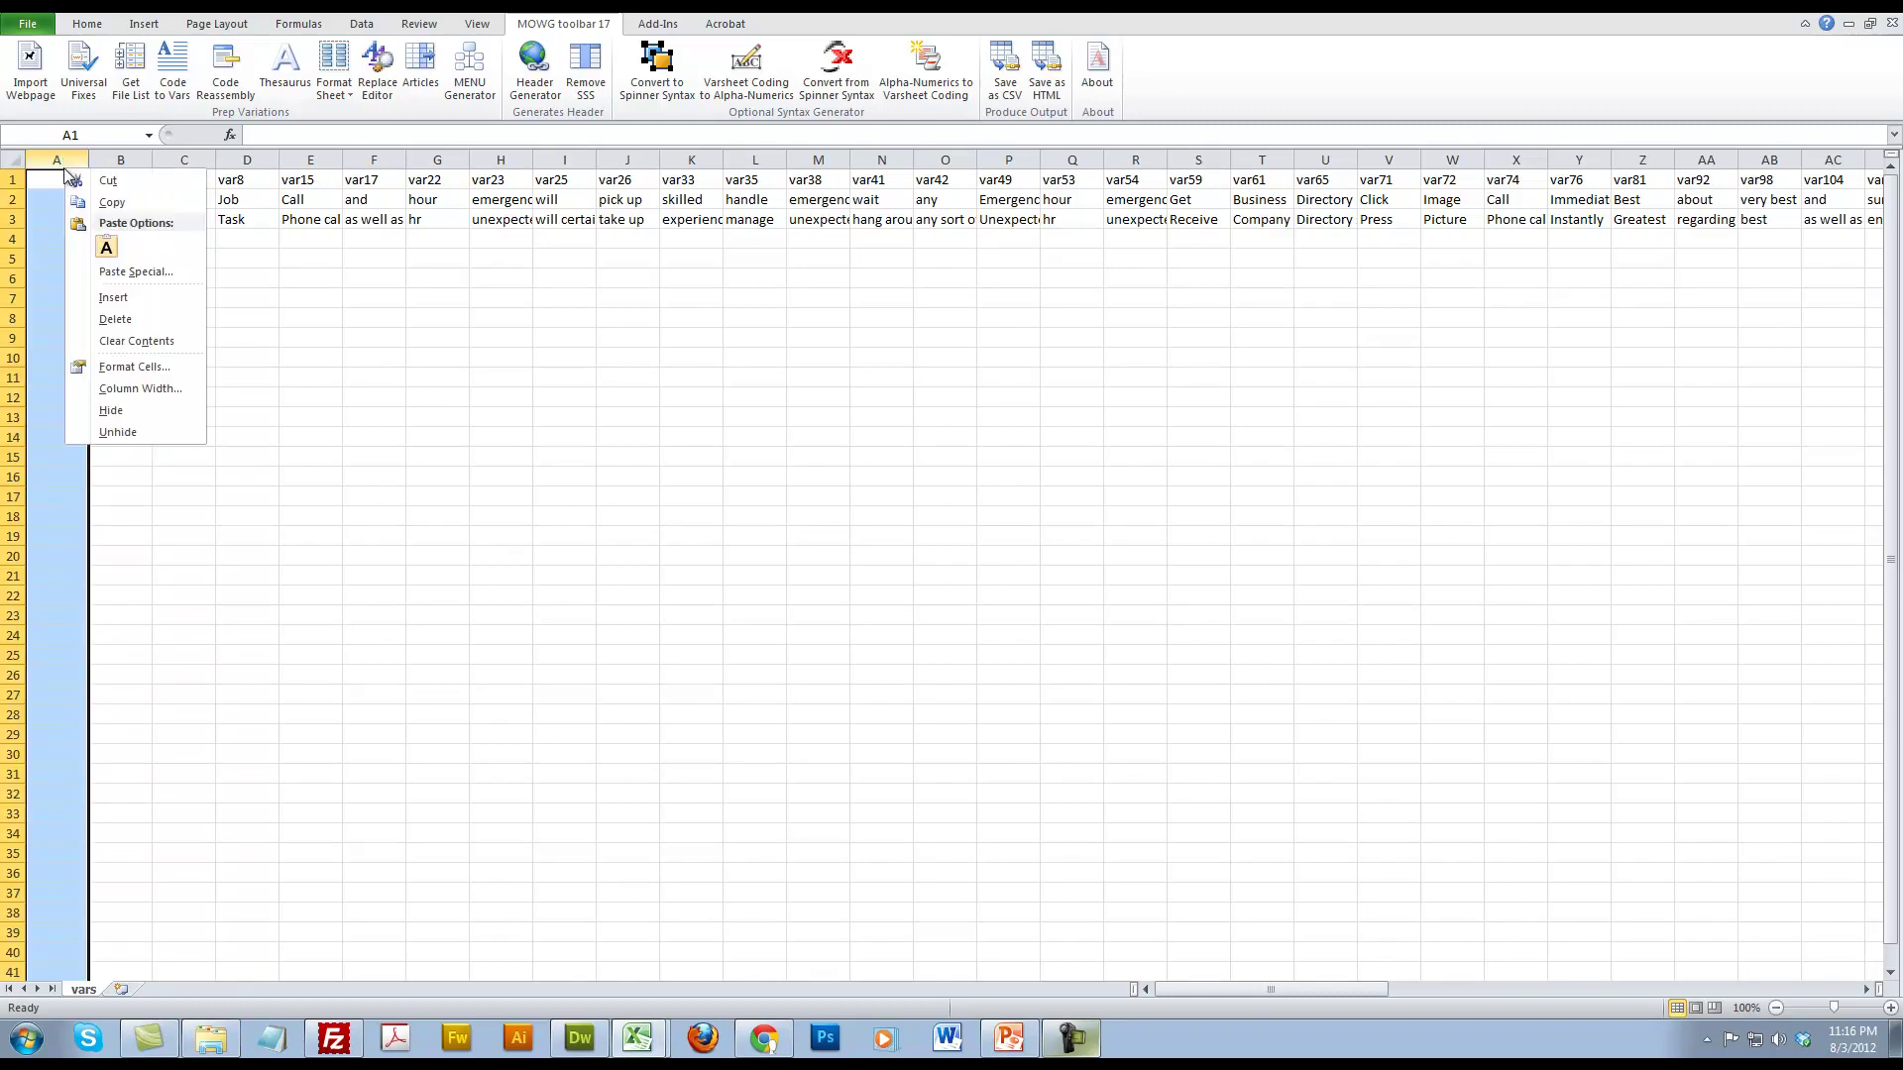
{"action": "left_click", "coordinate": [115, 319]}
{"action": "left_click", "coordinate": [257, 318]}
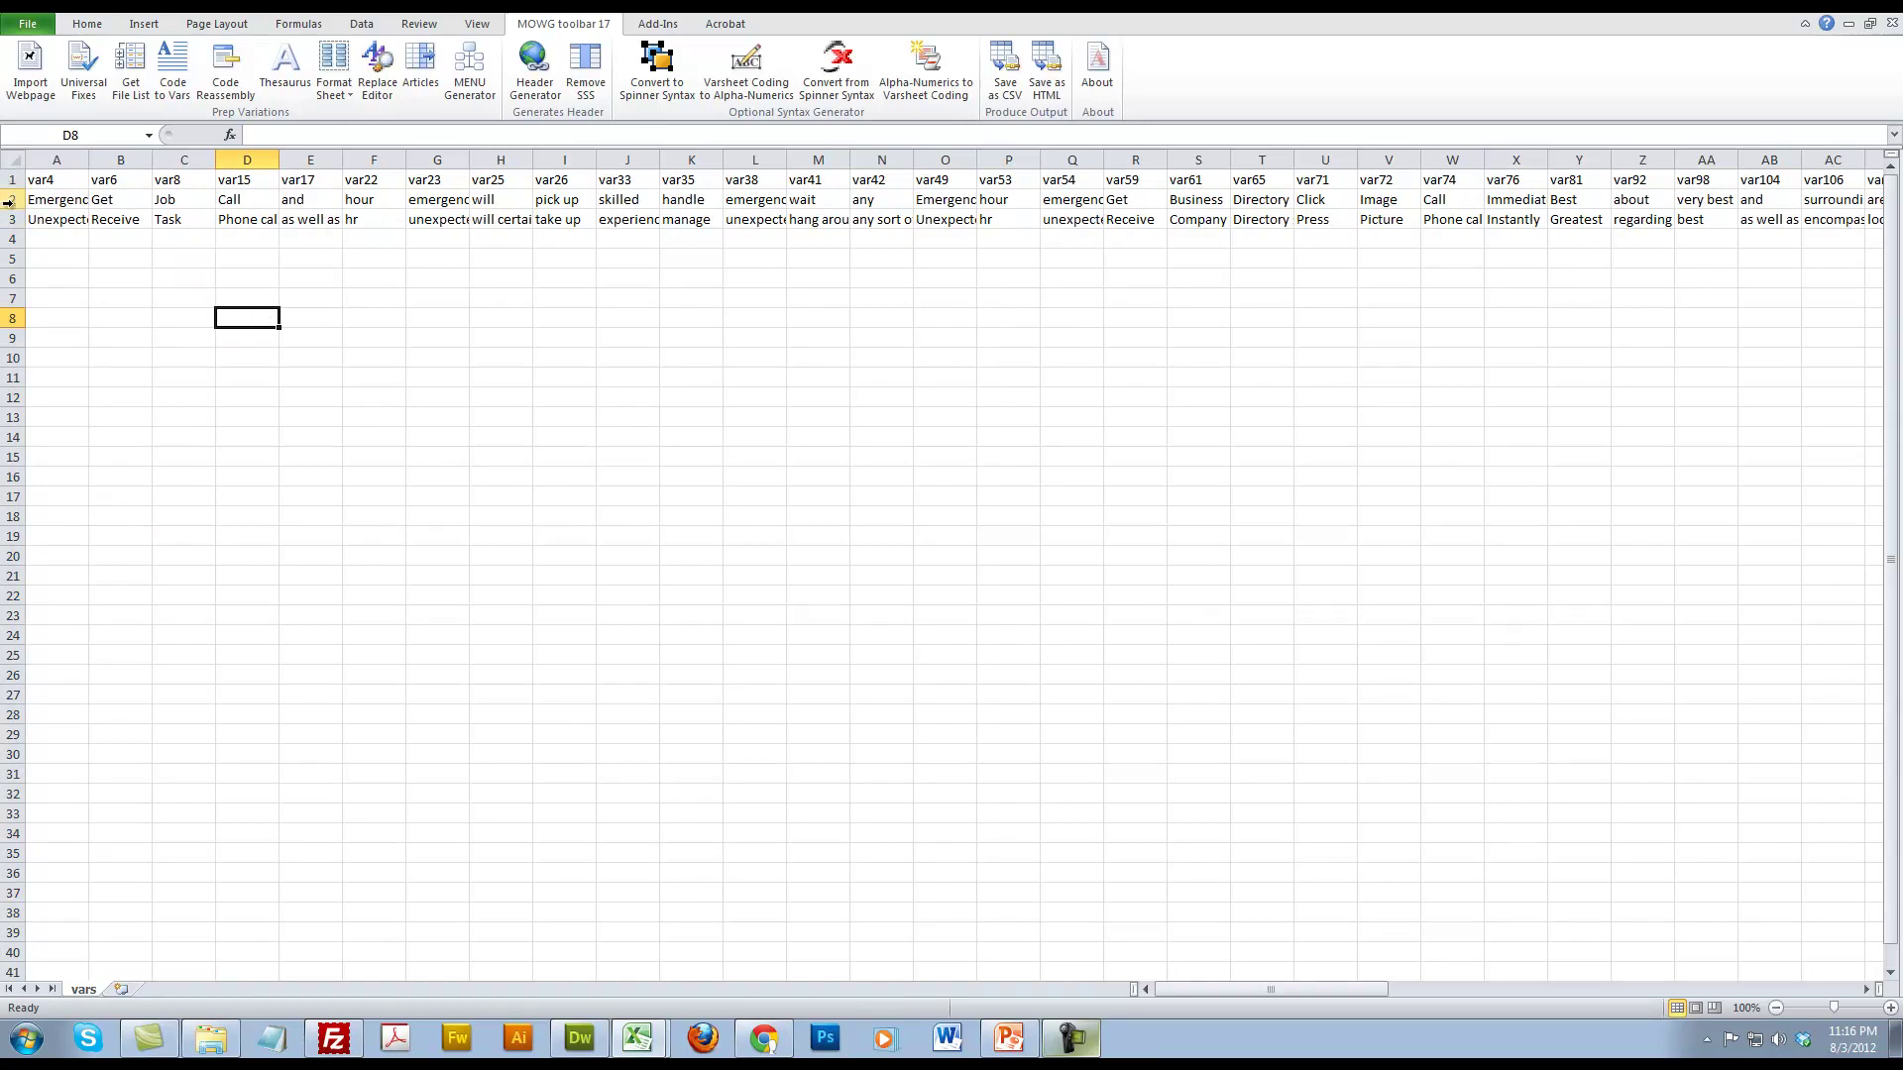
Step: Copy rows 2 through 14 of the OnlyVars sheet in the other open workbook
{"action": "left_click_drag", "start_coordinate": [10, 199], "coordinate": [10, 219]}
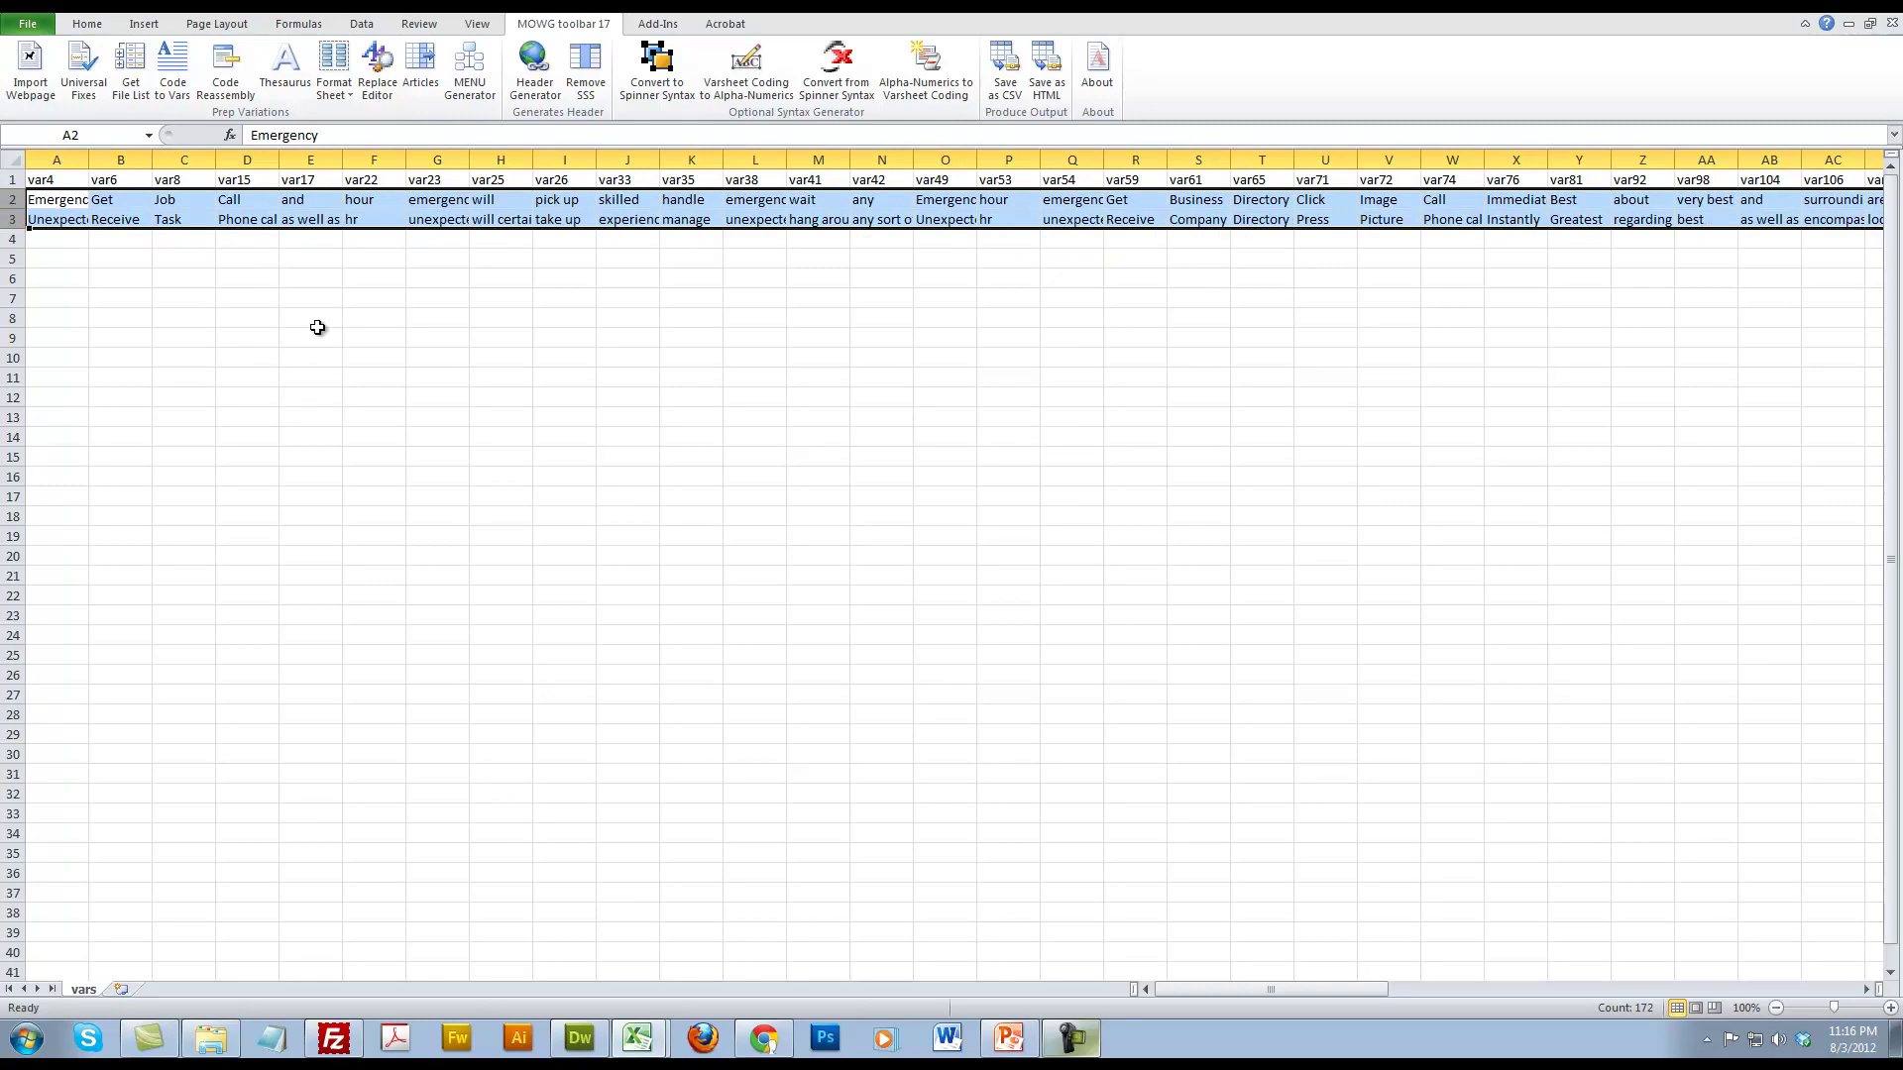
{"action": "left_click", "coordinate": [652, 1037]}
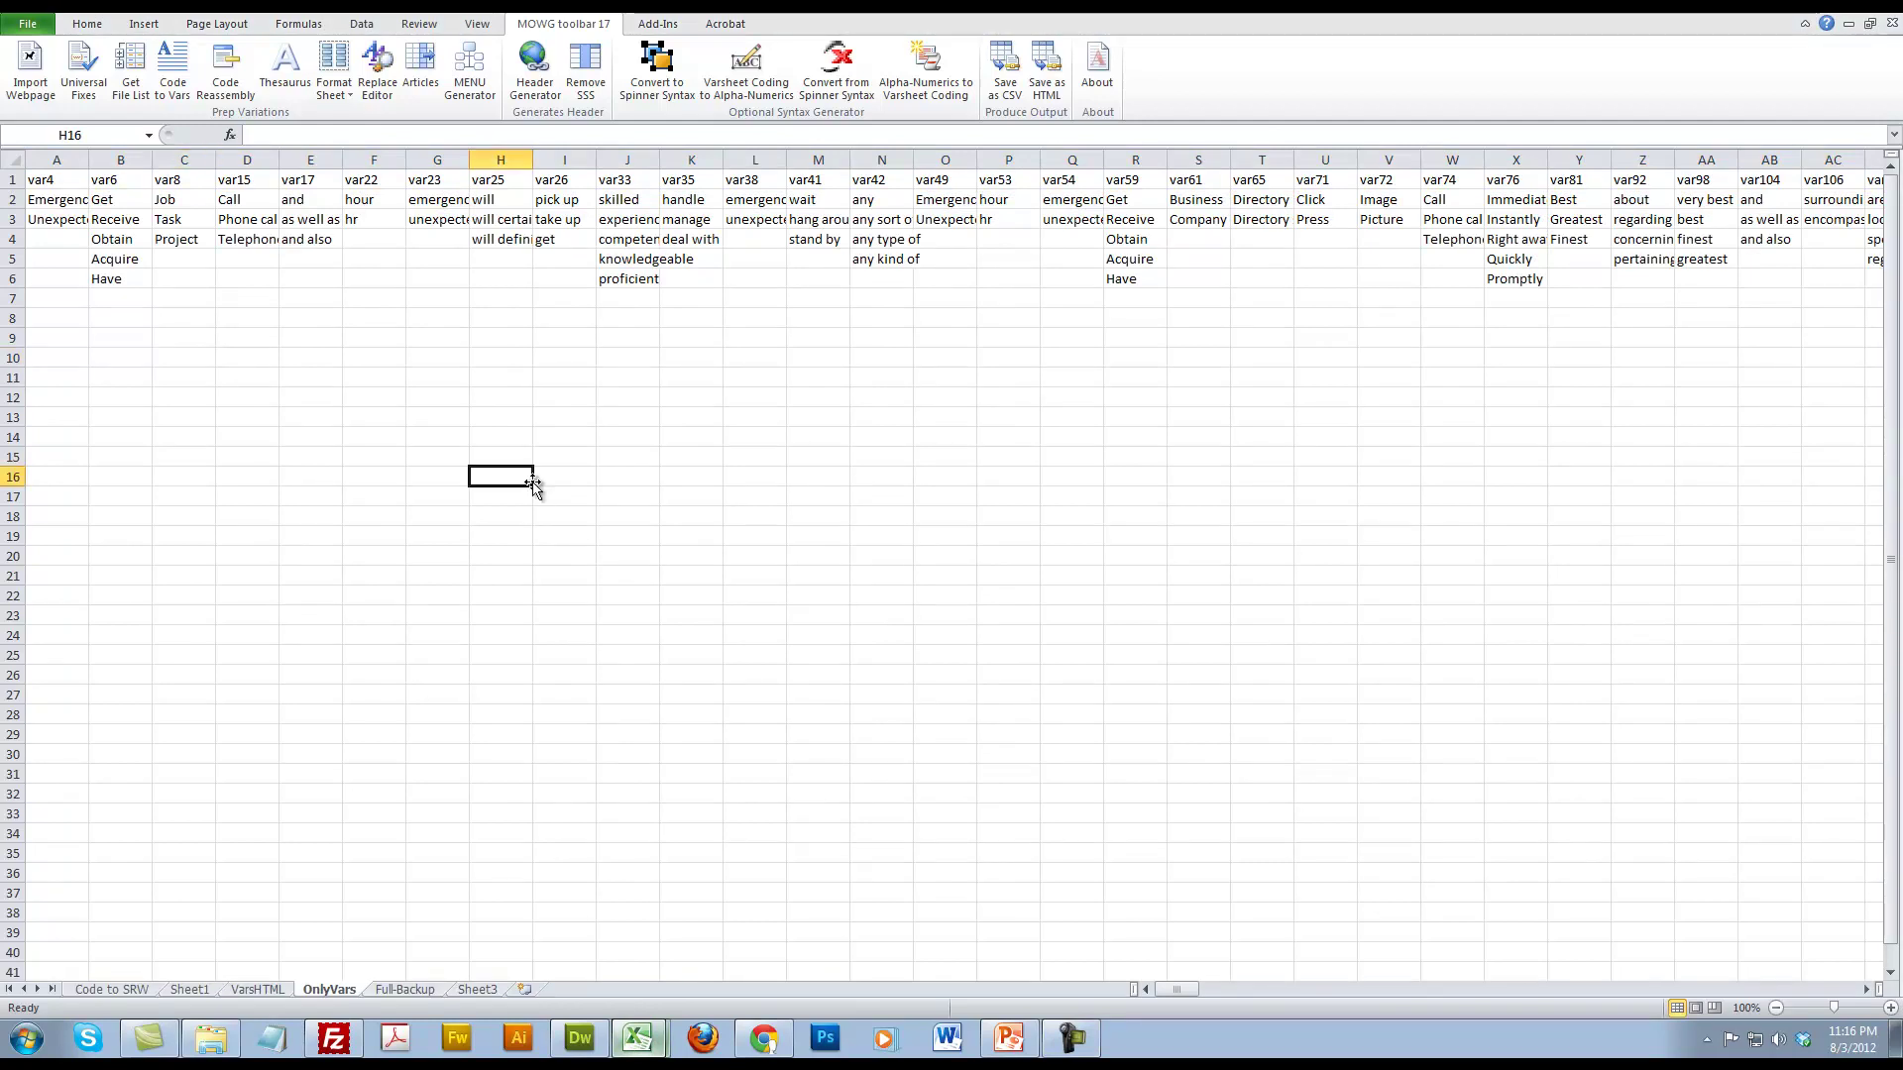
{"action": "left_click", "coordinate": [83, 203]}
{"action": "left_click_drag", "start_coordinate": [84, 203], "coordinate": [169, 347]}
{"action": "left_click", "coordinate": [437, 596]}
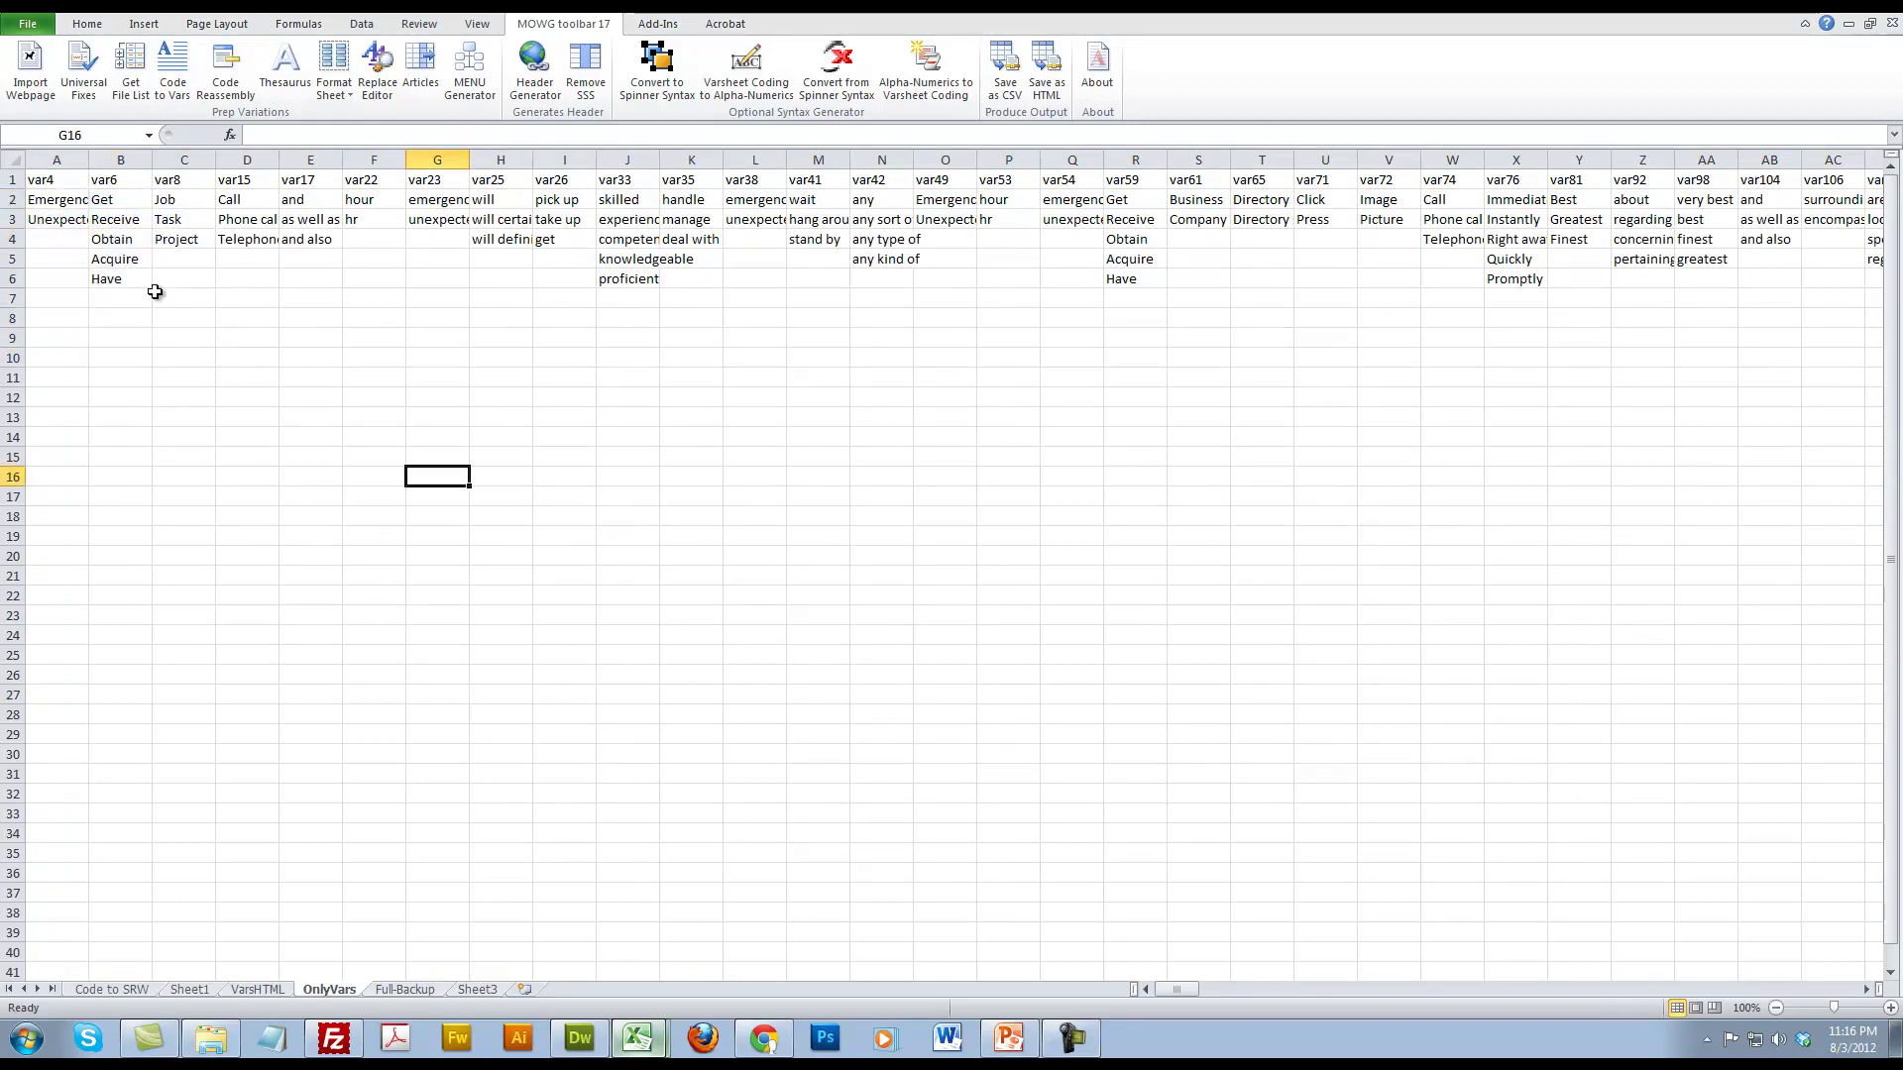
{"action": "left_click", "coordinate": [14, 199]}
{"action": "left_click_drag", "start_coordinate": [14, 200], "coordinate": [9, 437]}
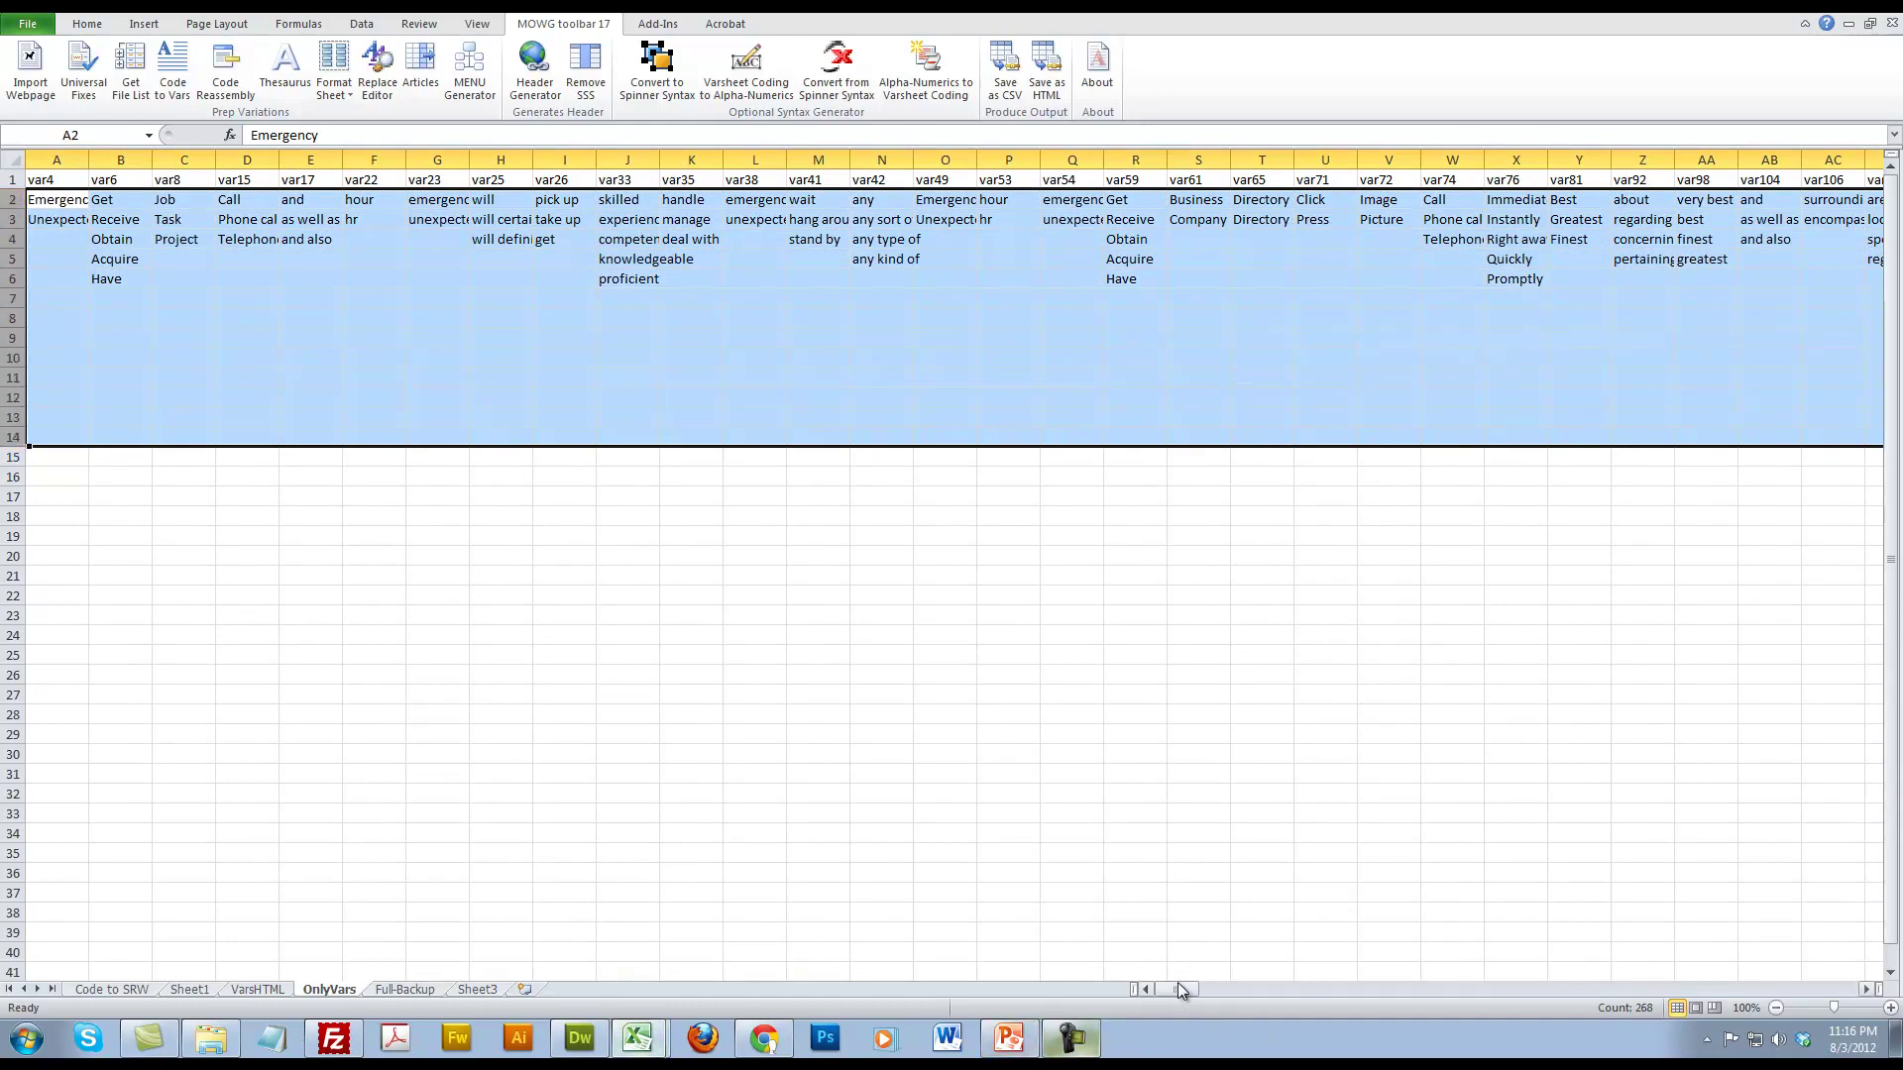
{"action": "mouse_move", "coordinate": [1179, 989]}
{"action": "left_mouse_down"}
{"action": "mouse_move", "coordinate": [1449, 986]}
{"action": "mouse_move", "coordinate": [1158, 998]}
{"action": "left_mouse_up"}
{"action": "right_click", "coordinate": [14, 228]}
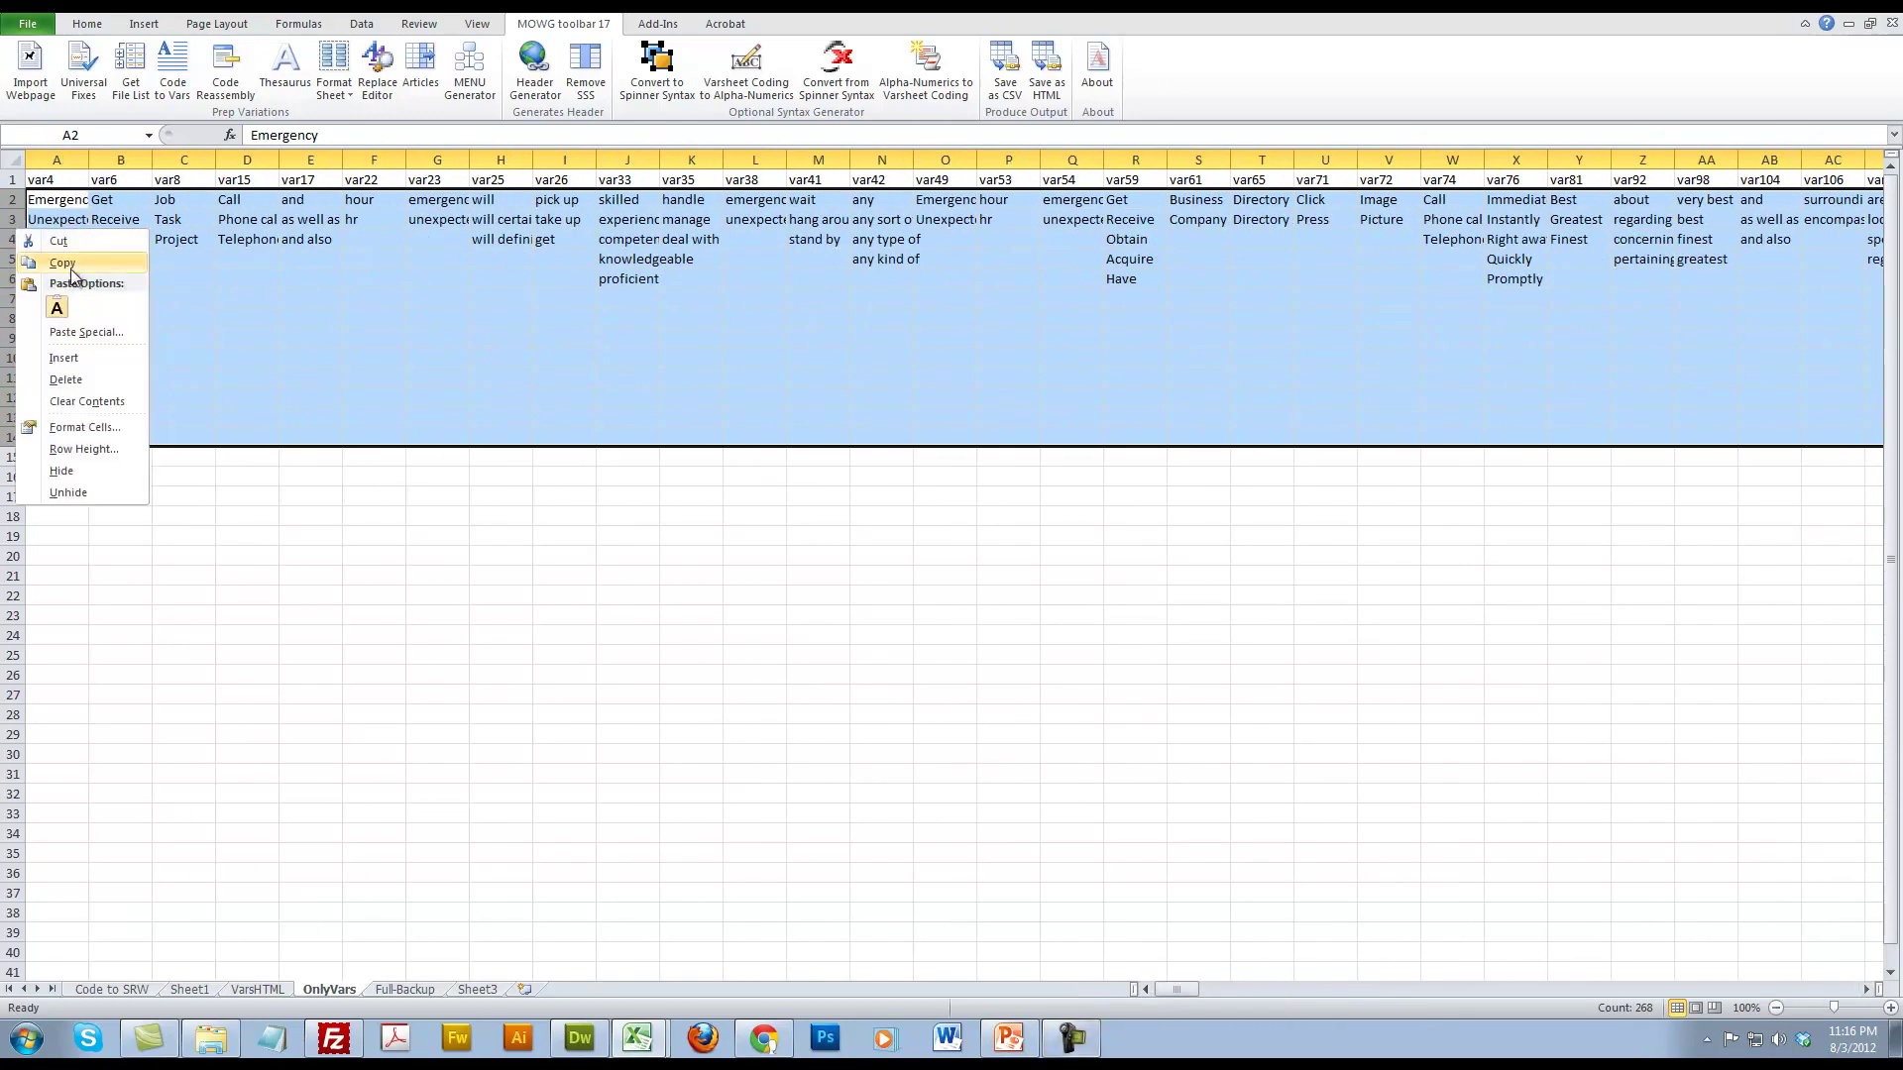
{"action": "left_click", "coordinate": [51, 263]}
Step: Paste the copied rows into the vars sheet starting at row 2 and save the CSV file
{"action": "left_click", "coordinate": [639, 1038]}
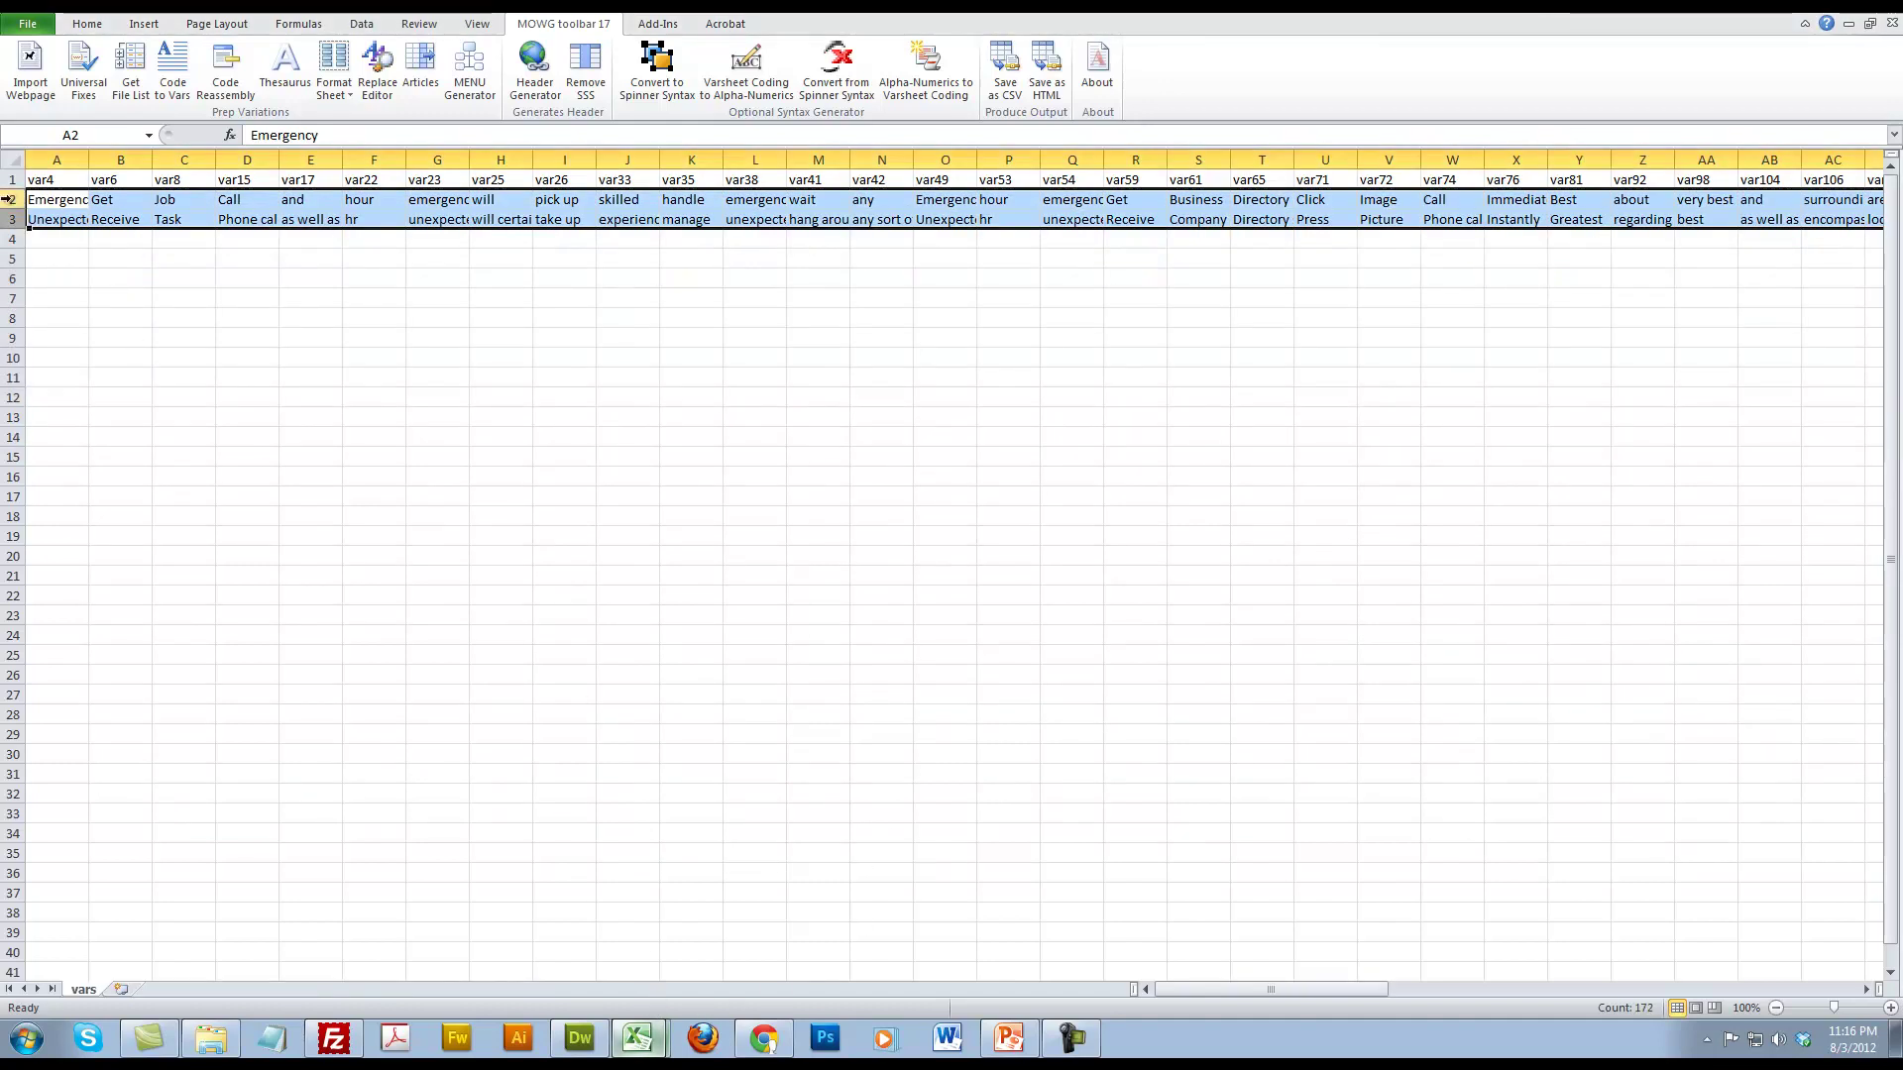
{"action": "left_click", "coordinate": [10, 199]}
{"action": "right_click", "coordinate": [10, 199]}
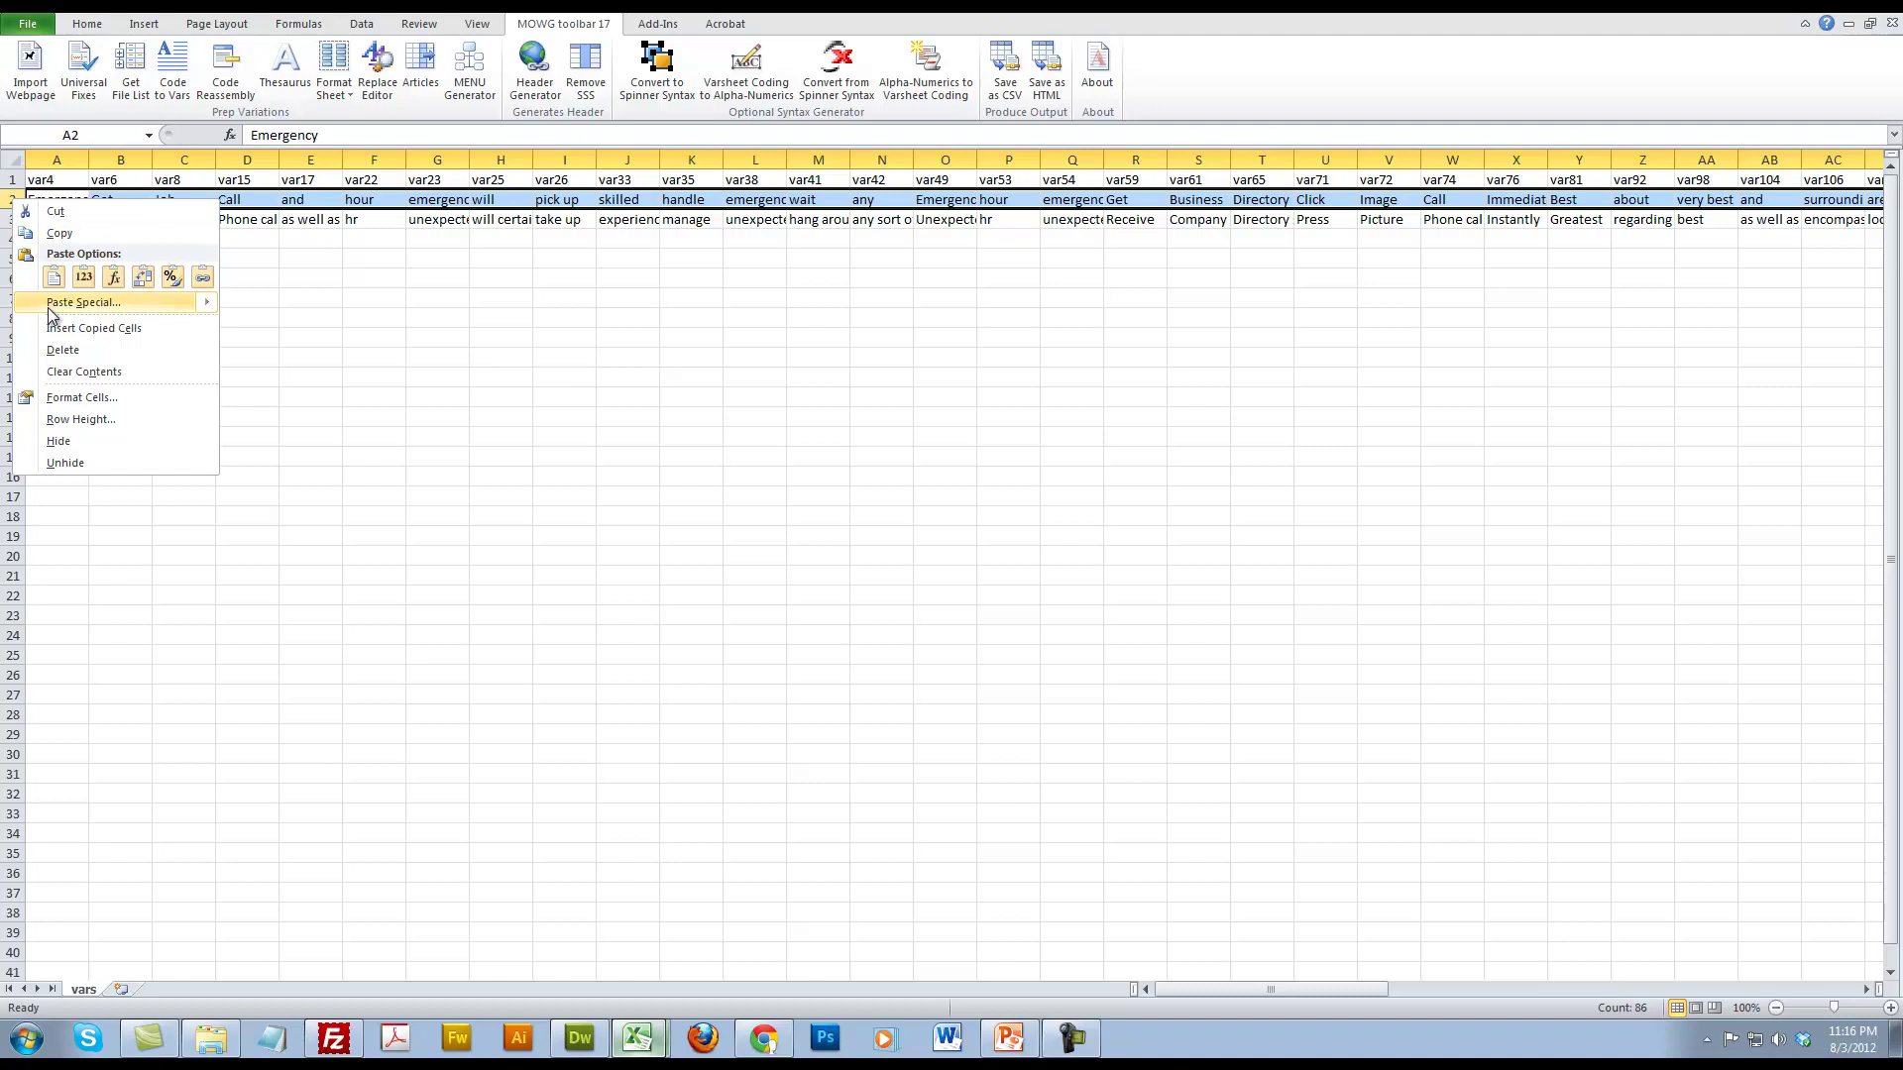
{"action": "left_click", "coordinate": [5, 200]}
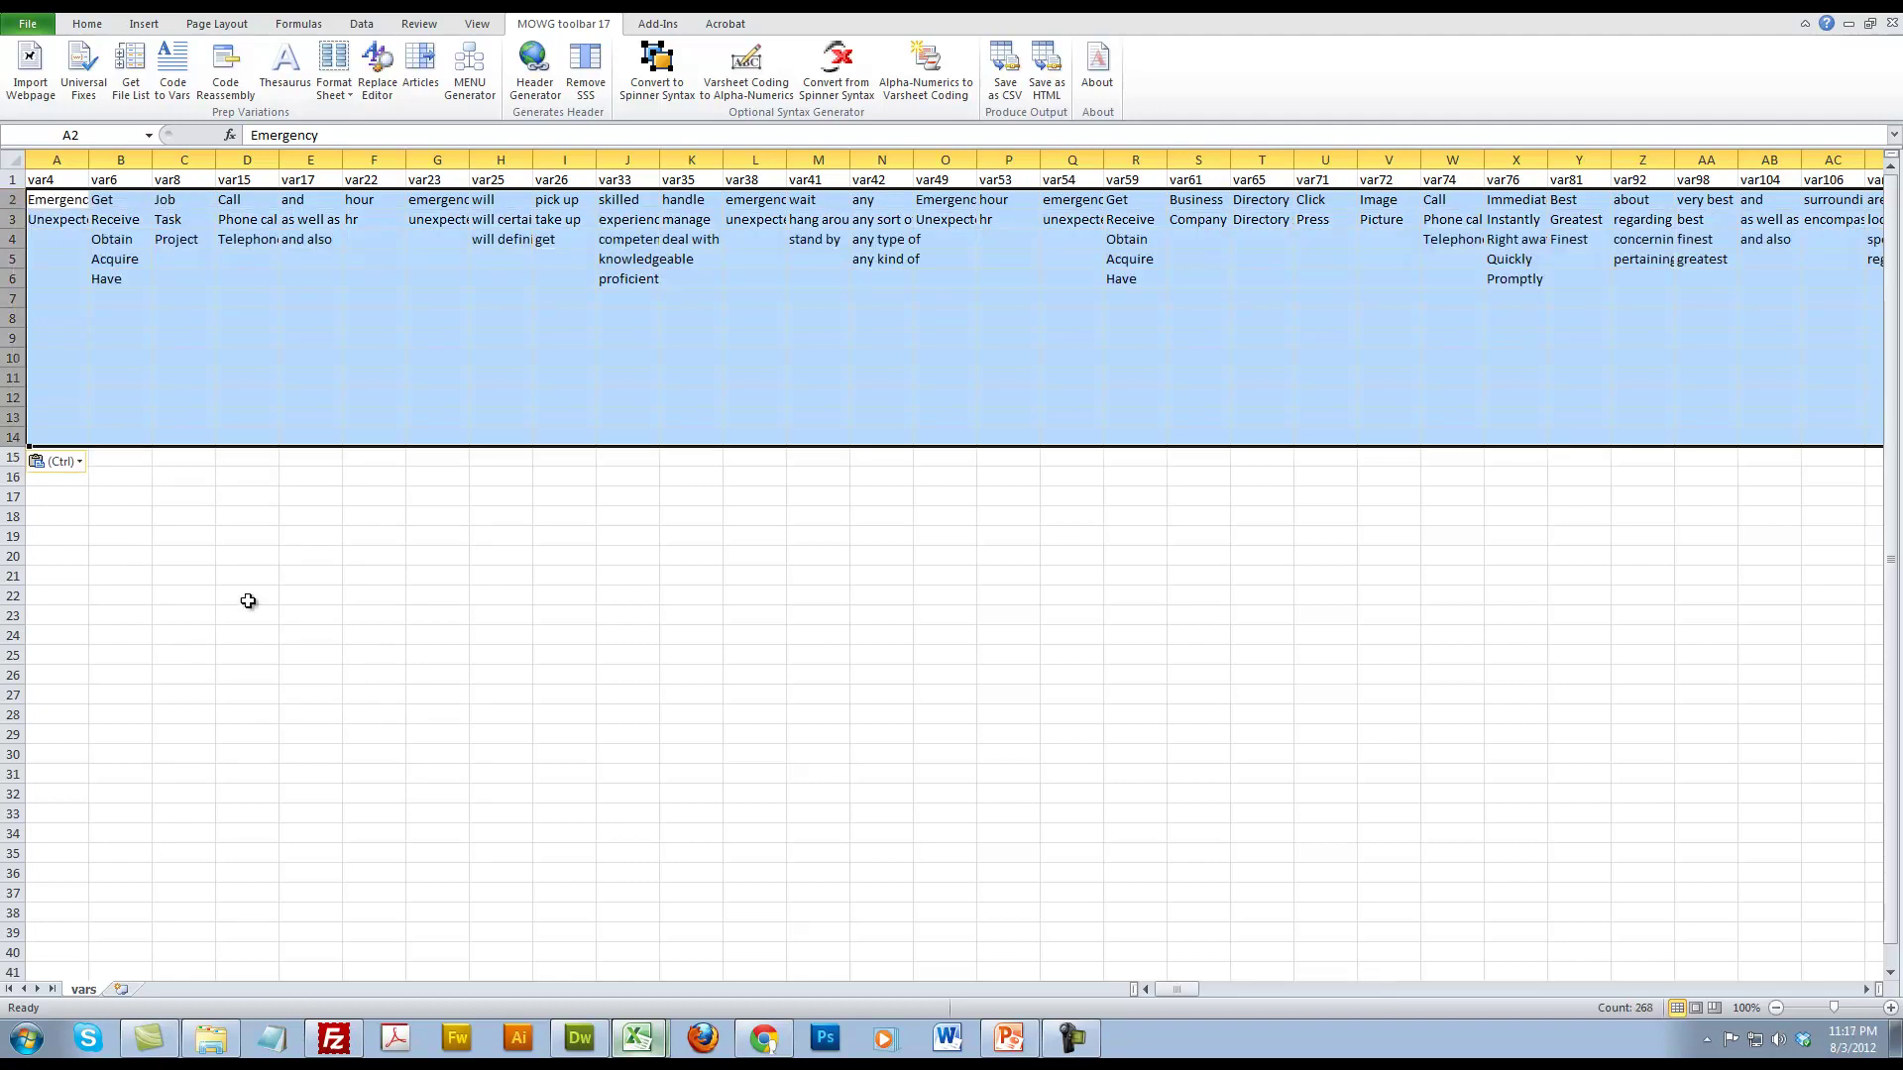
{"action": "left_click", "coordinate": [276, 409]}
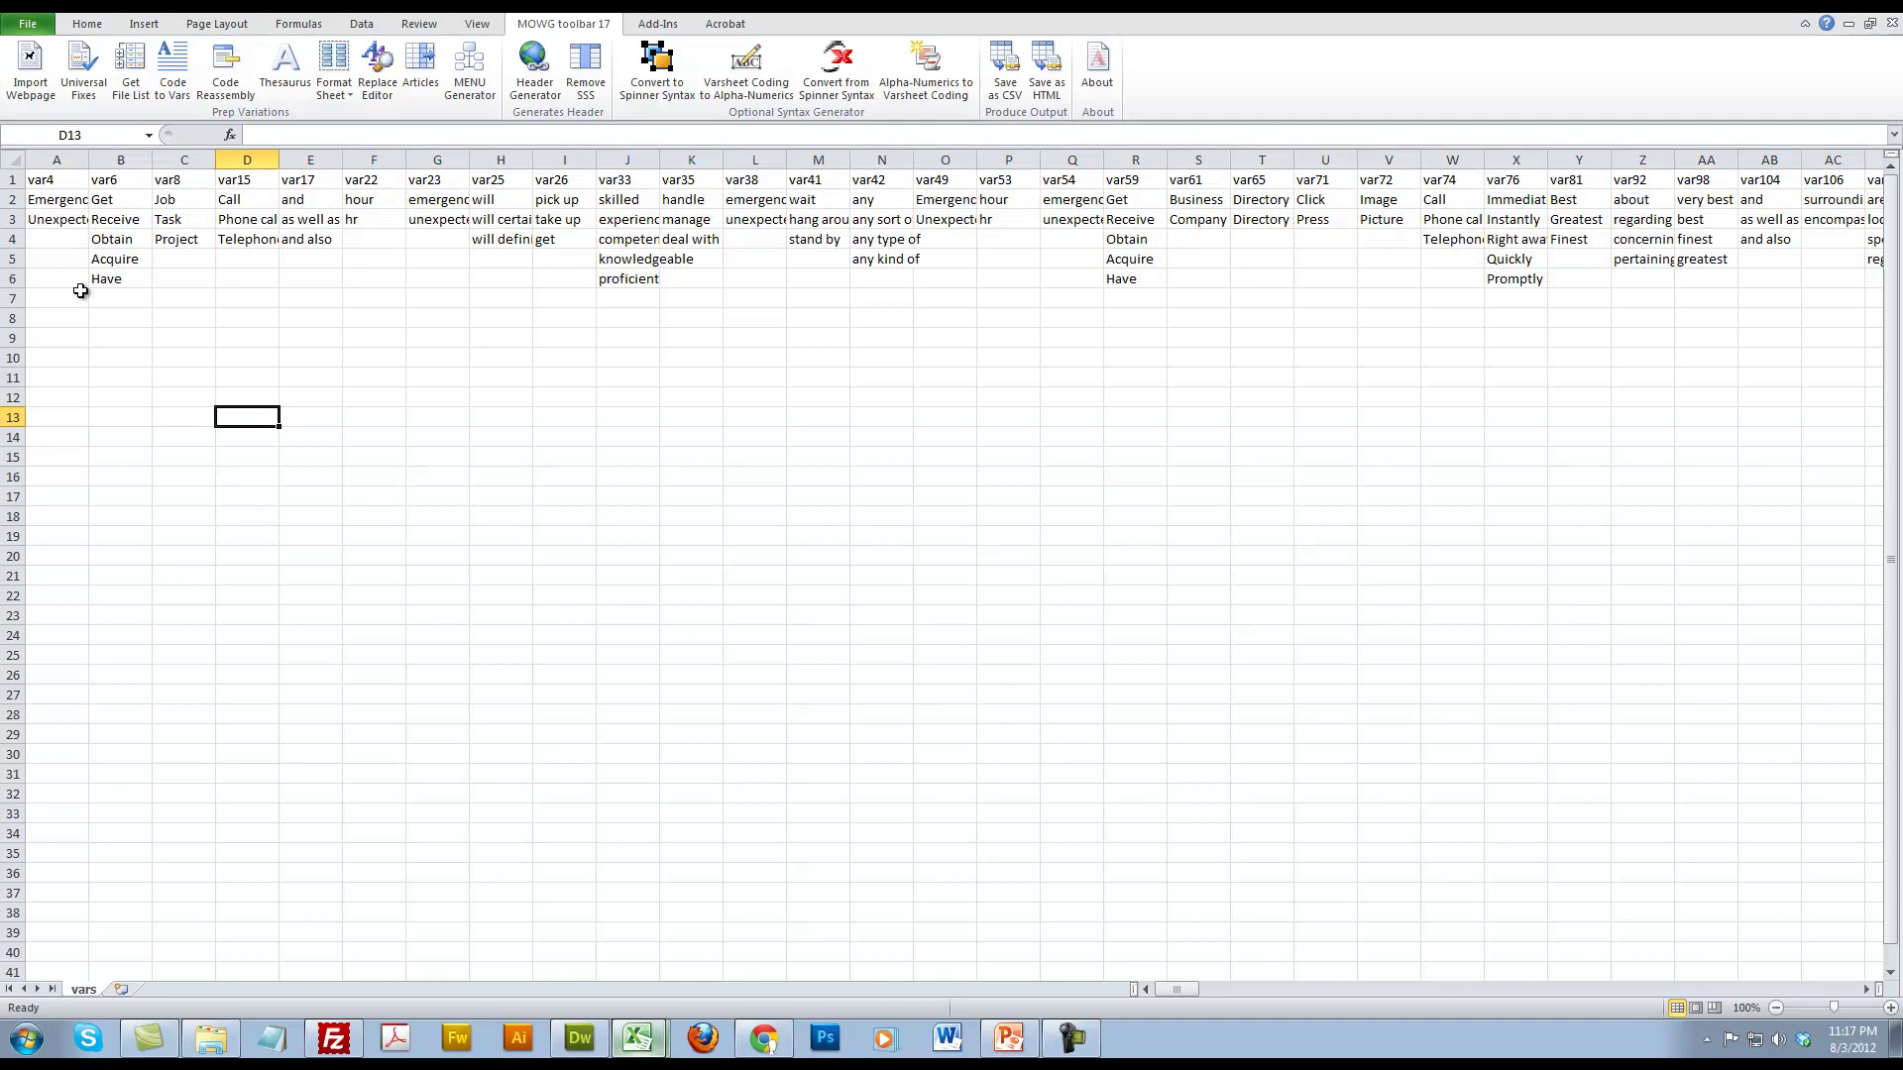
{"action": "left_click", "coordinate": [75, 199]}
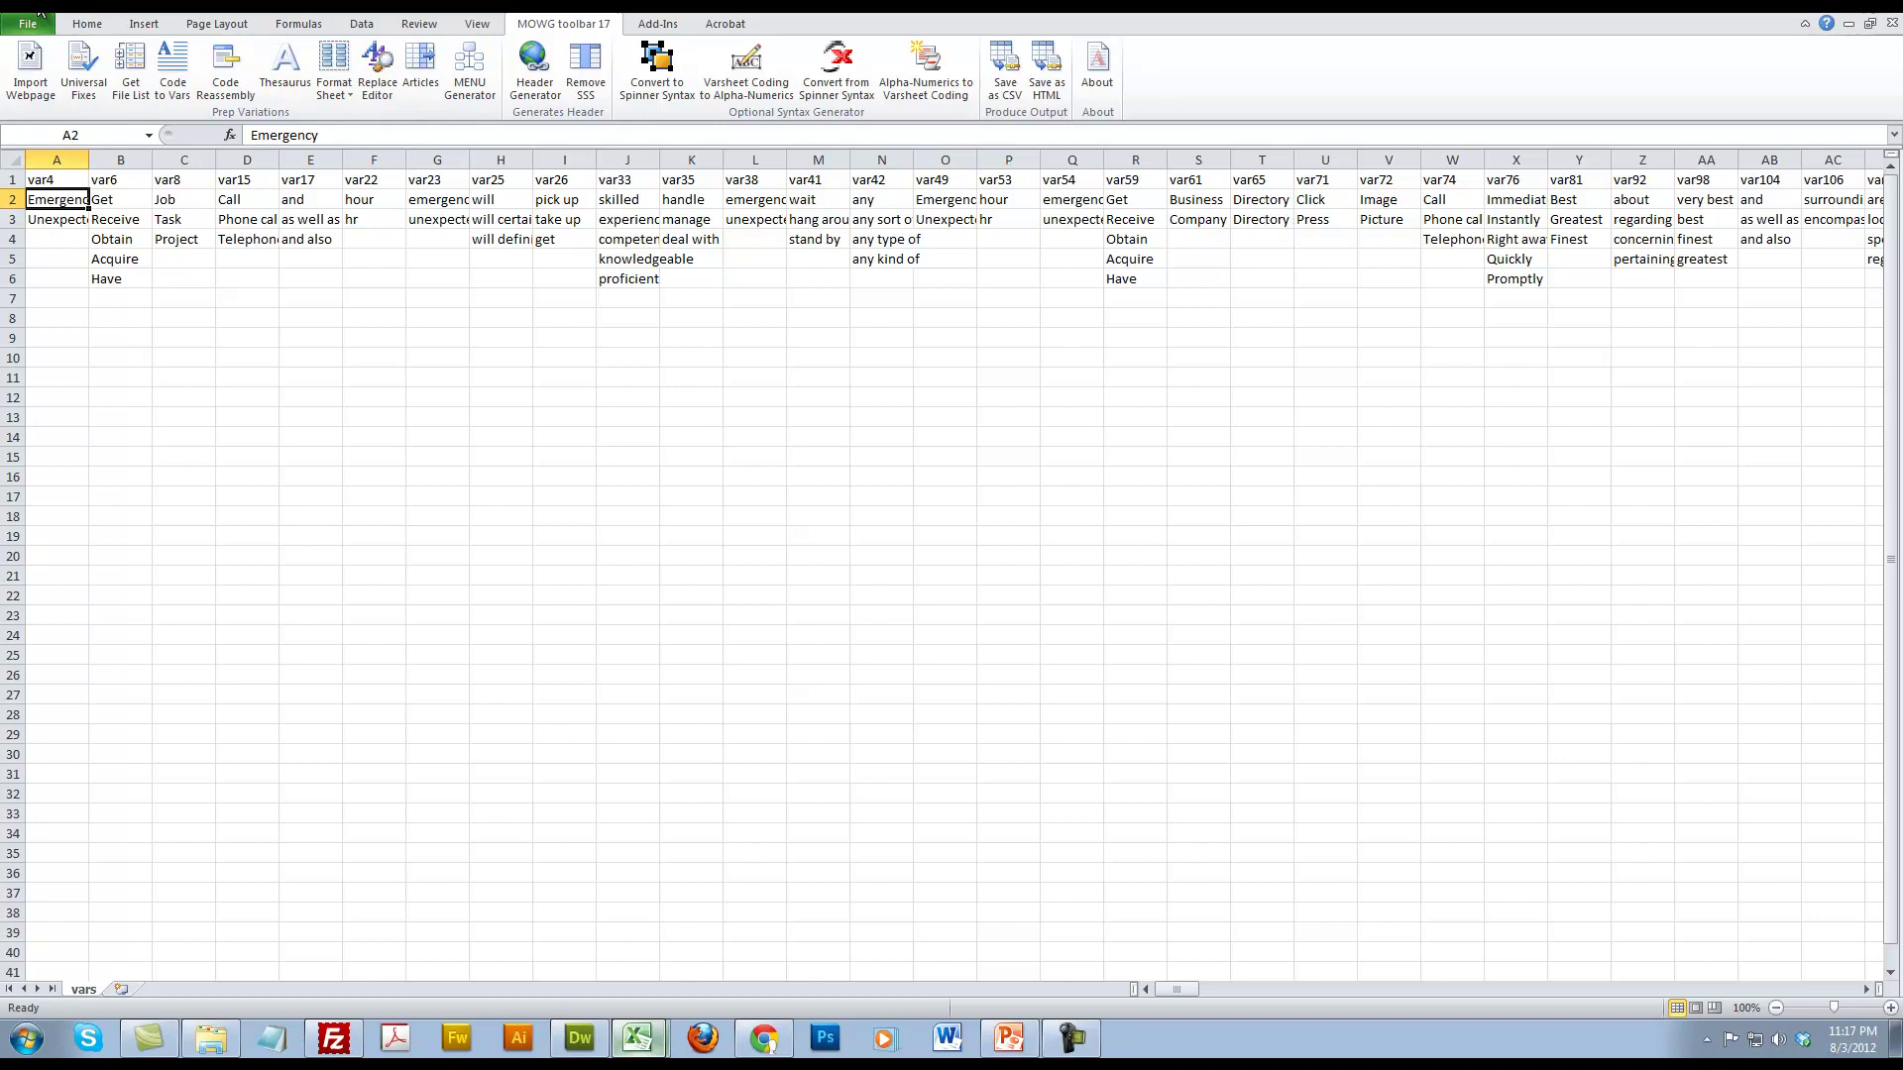
{"action": "key", "text": "ctrl+s"}
{"action": "key", "text": "Return"}
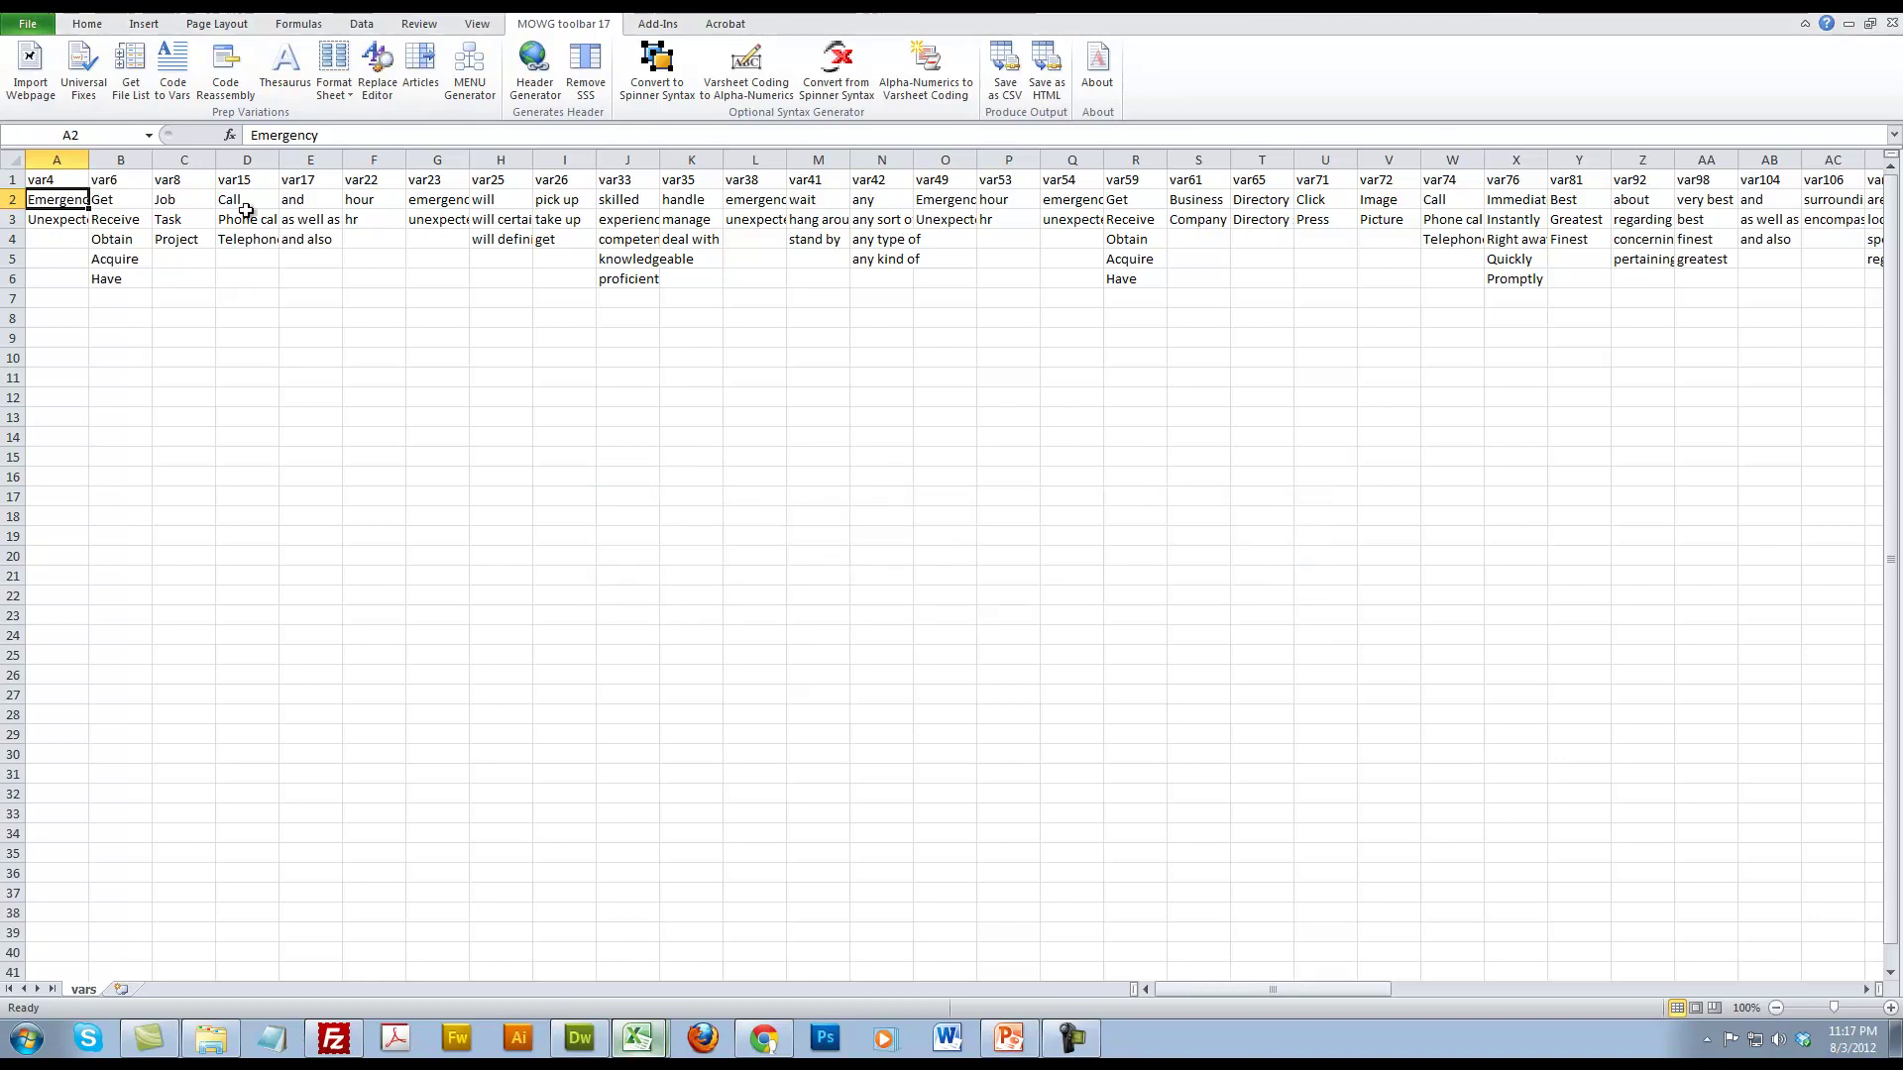
Step: Insert a new column before var4 and enter <<<MENU in A1 and ROOT in A2
{"action": "left_click", "coordinate": [58, 156]}
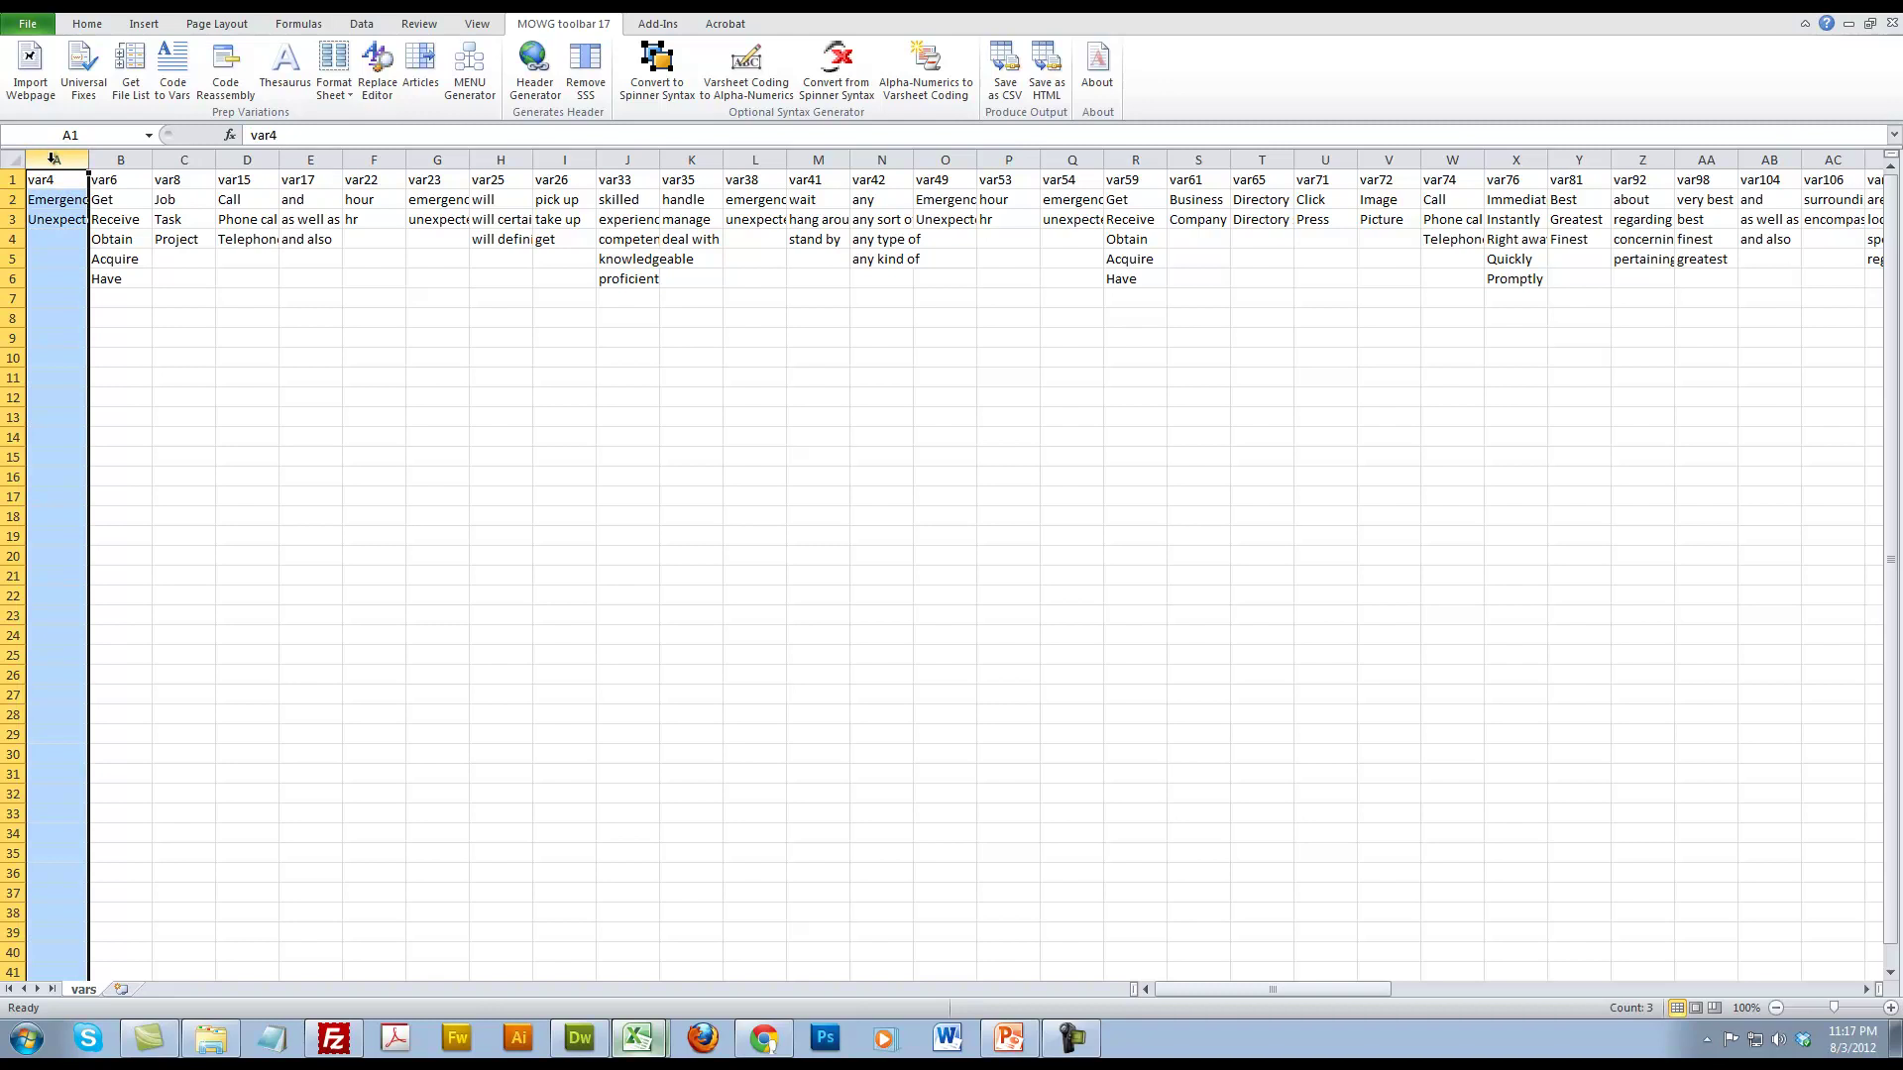
{"action": "right_click", "coordinate": [54, 159]}
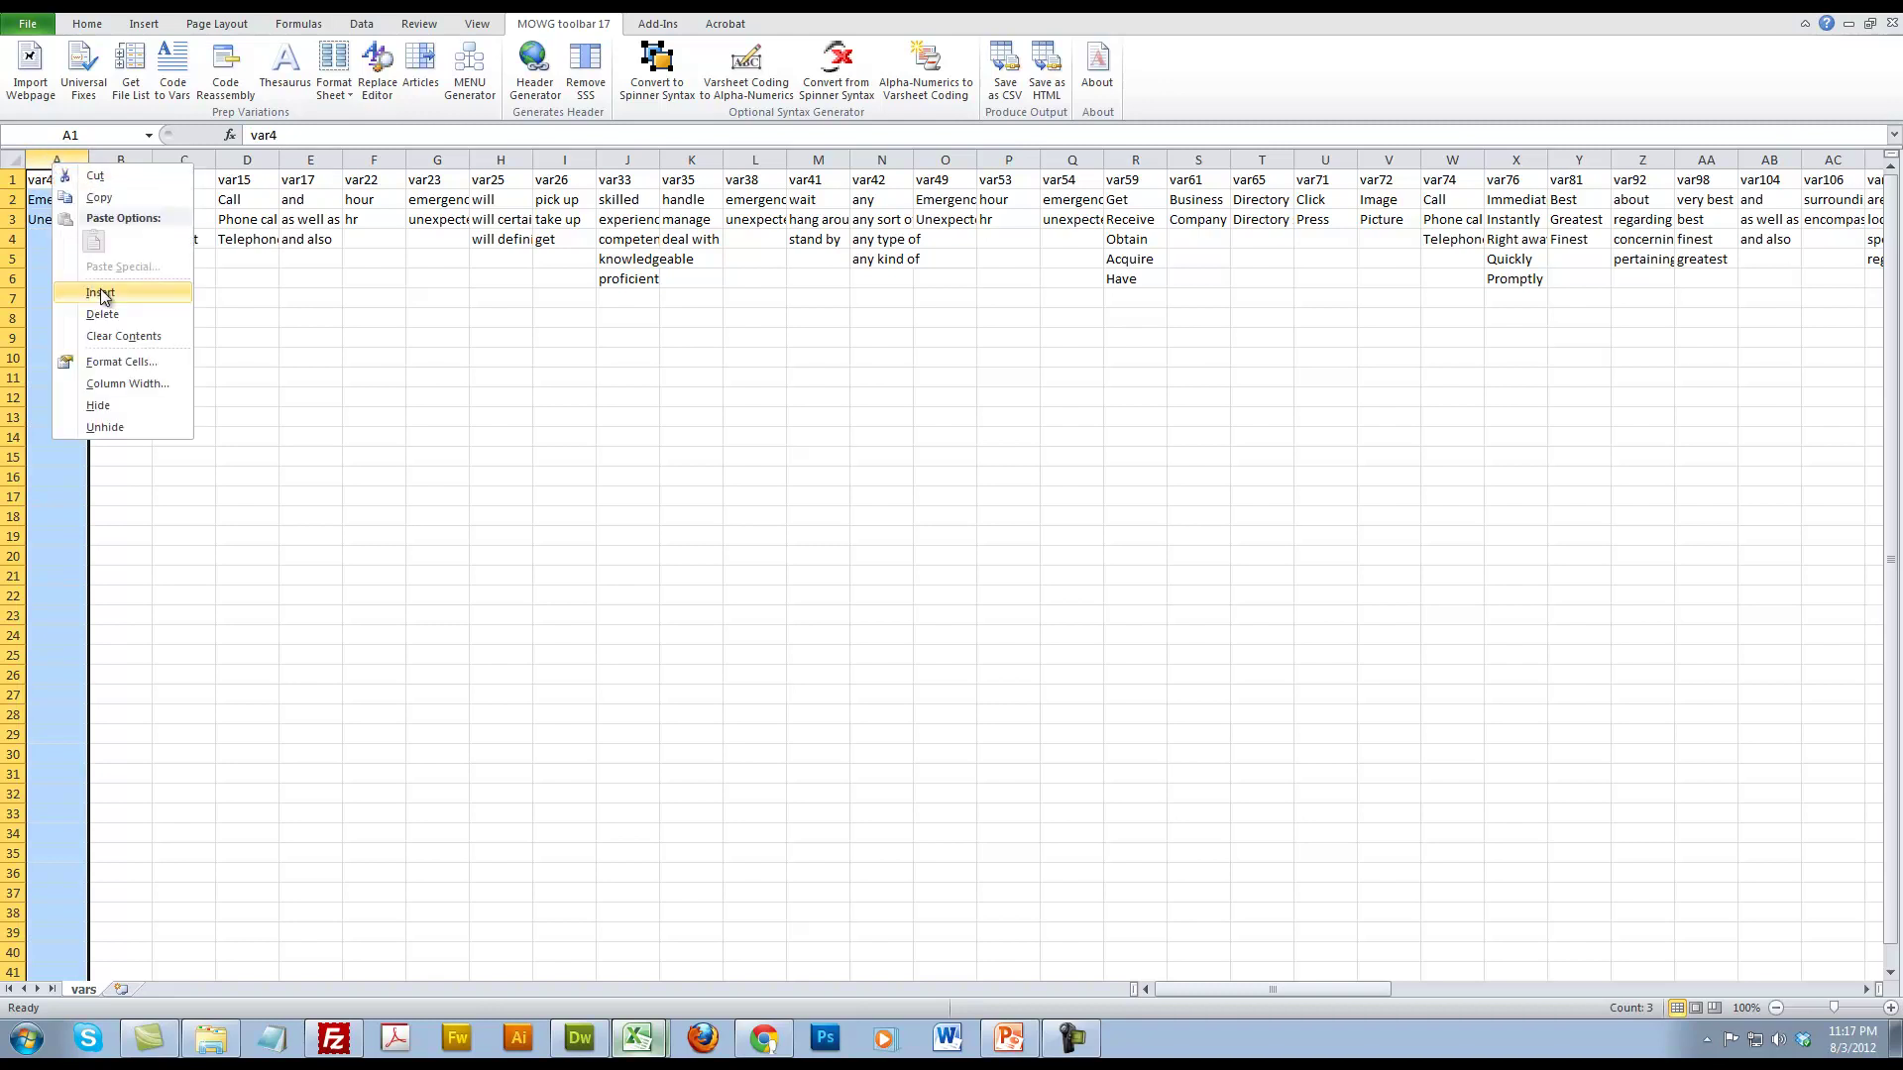
{"action": "left_click", "coordinate": [101, 293]}
{"action": "double_click", "coordinate": [52, 180]}
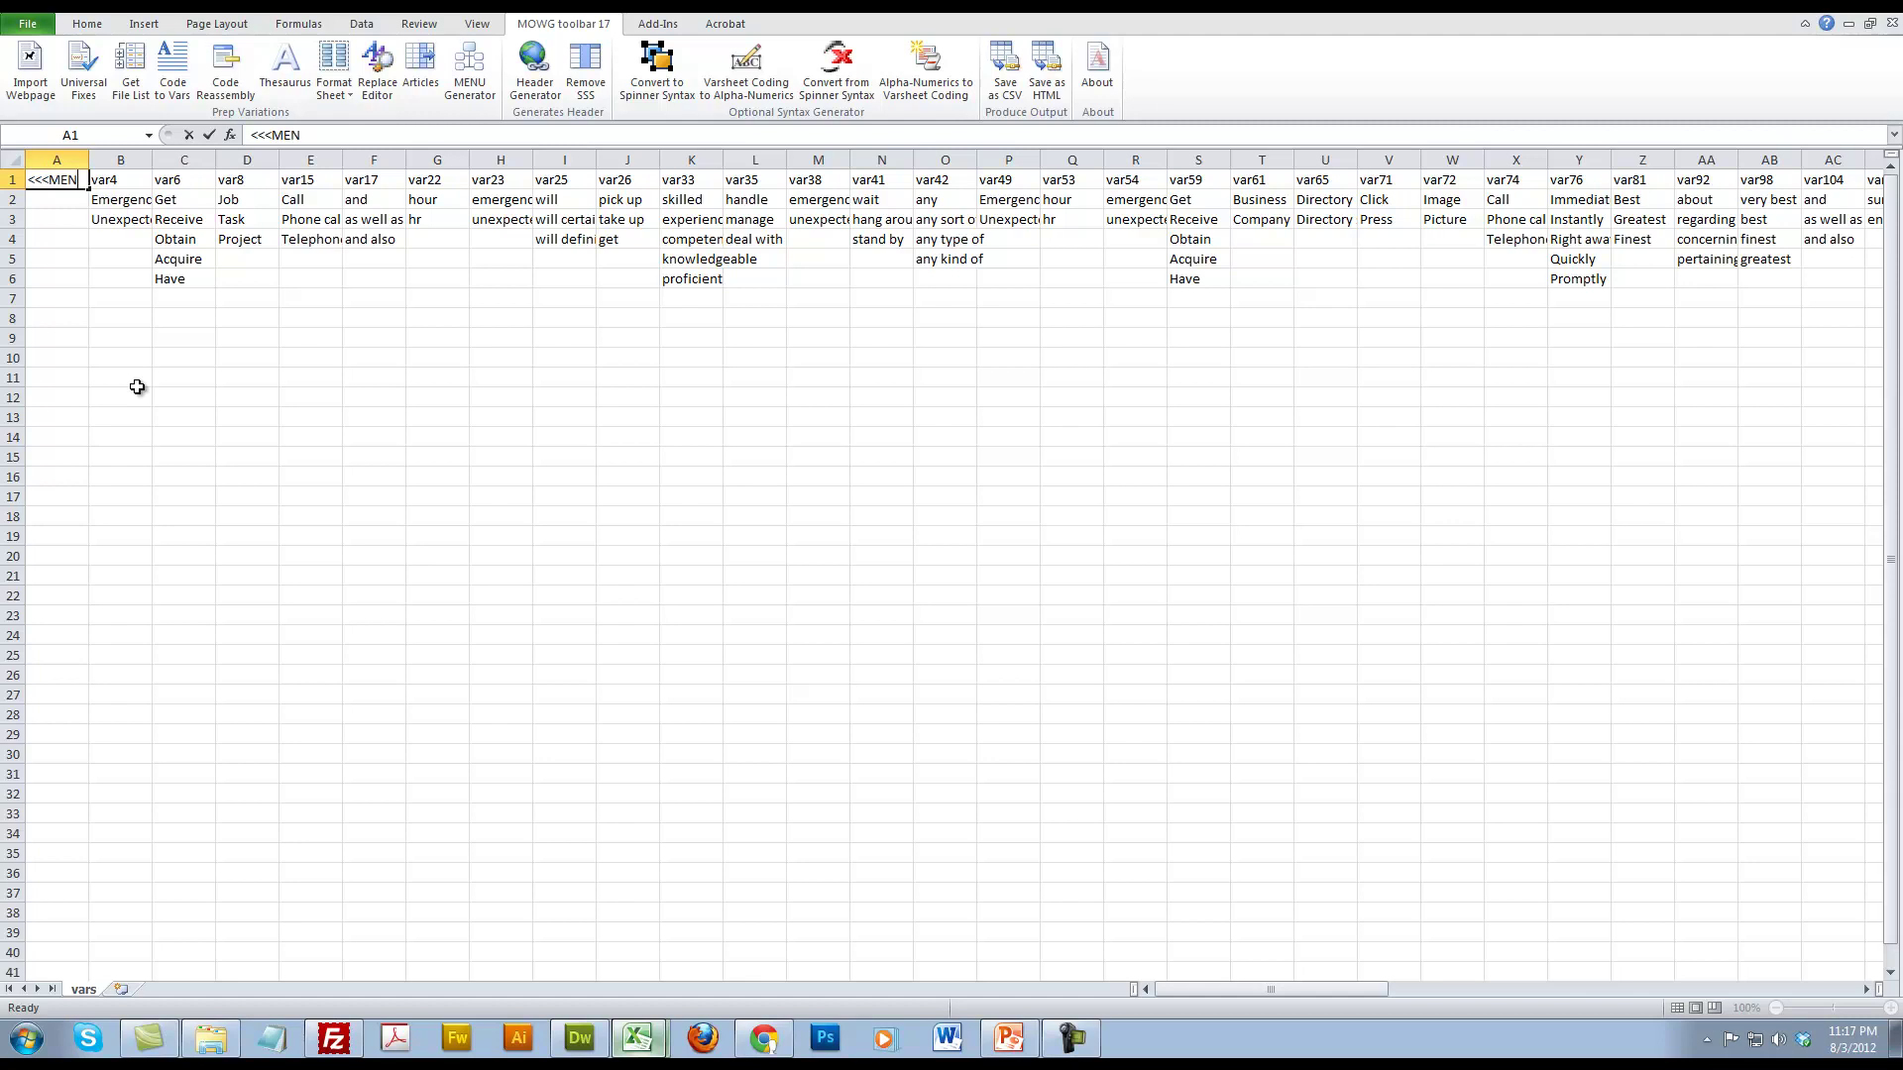
{"action": "key", "text": "Return"}
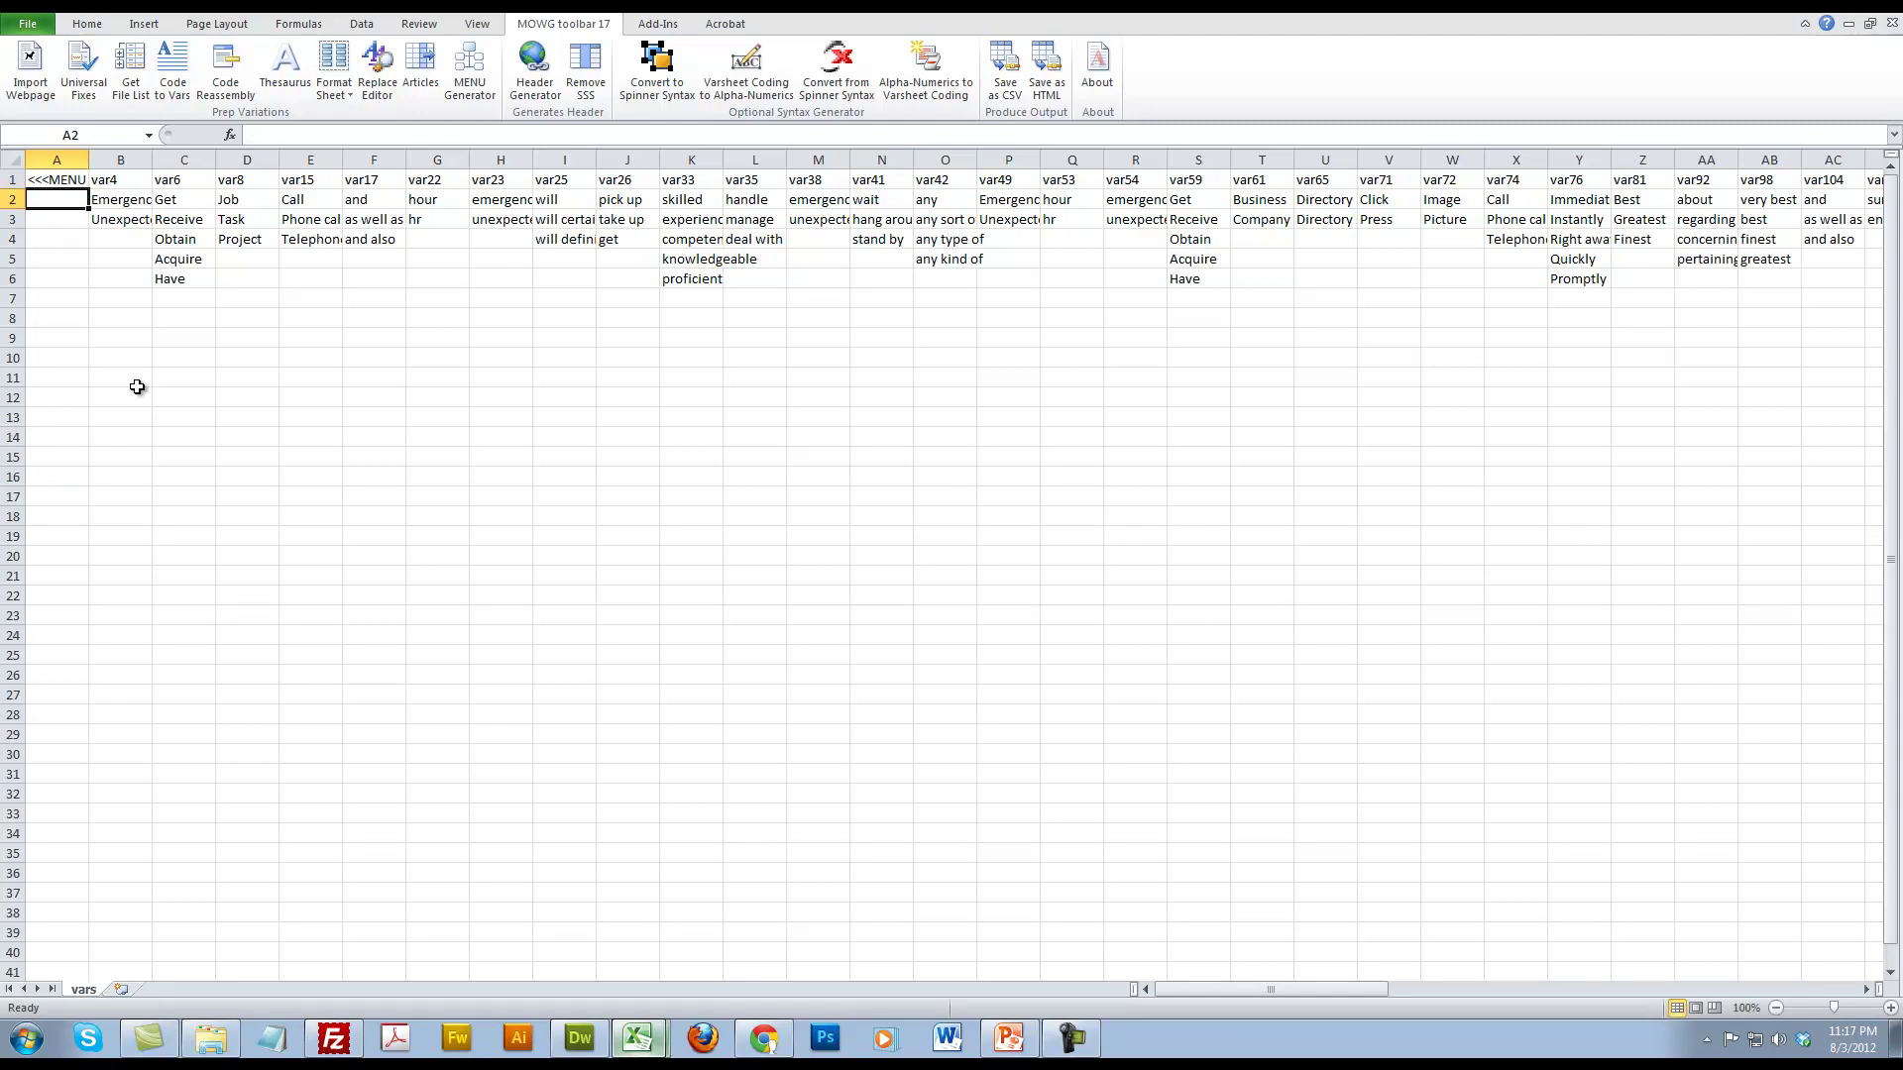
{"action": "type", "text": "r"}
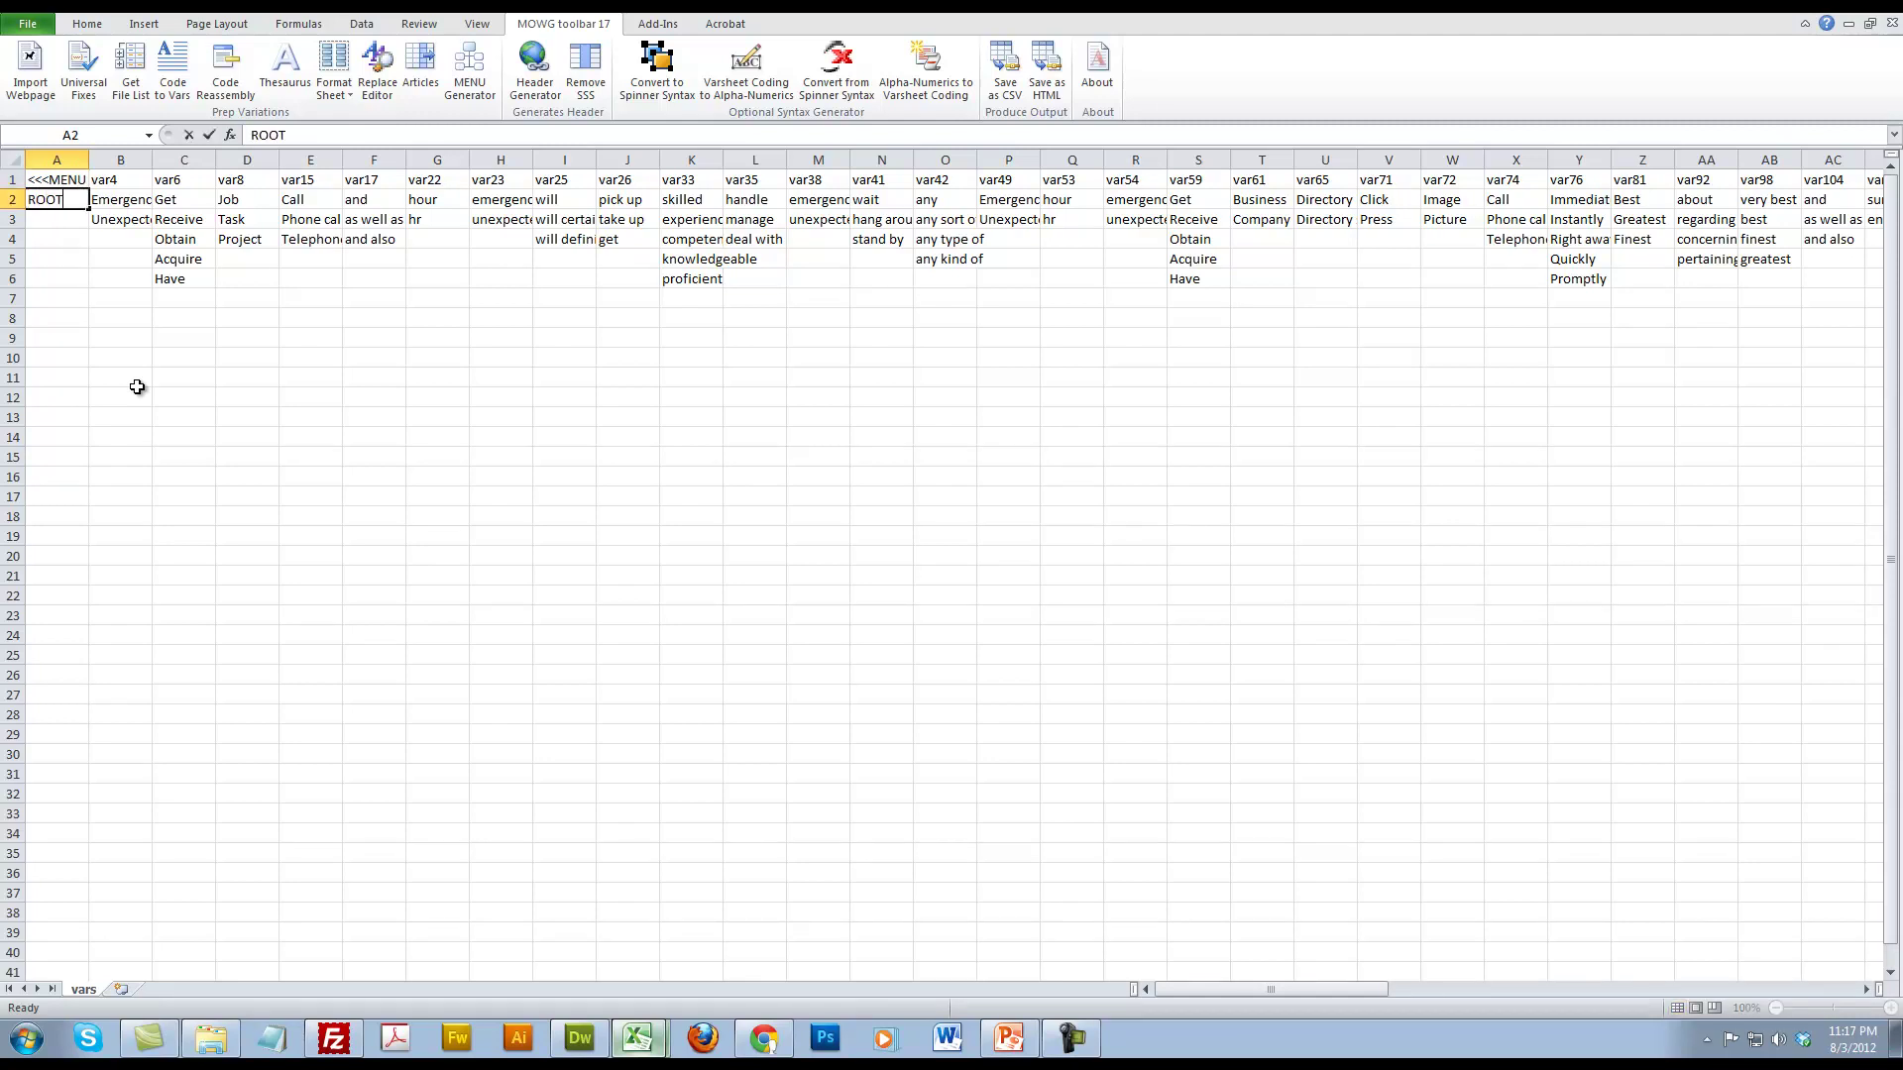
{"action": "key", "text": "Return"}
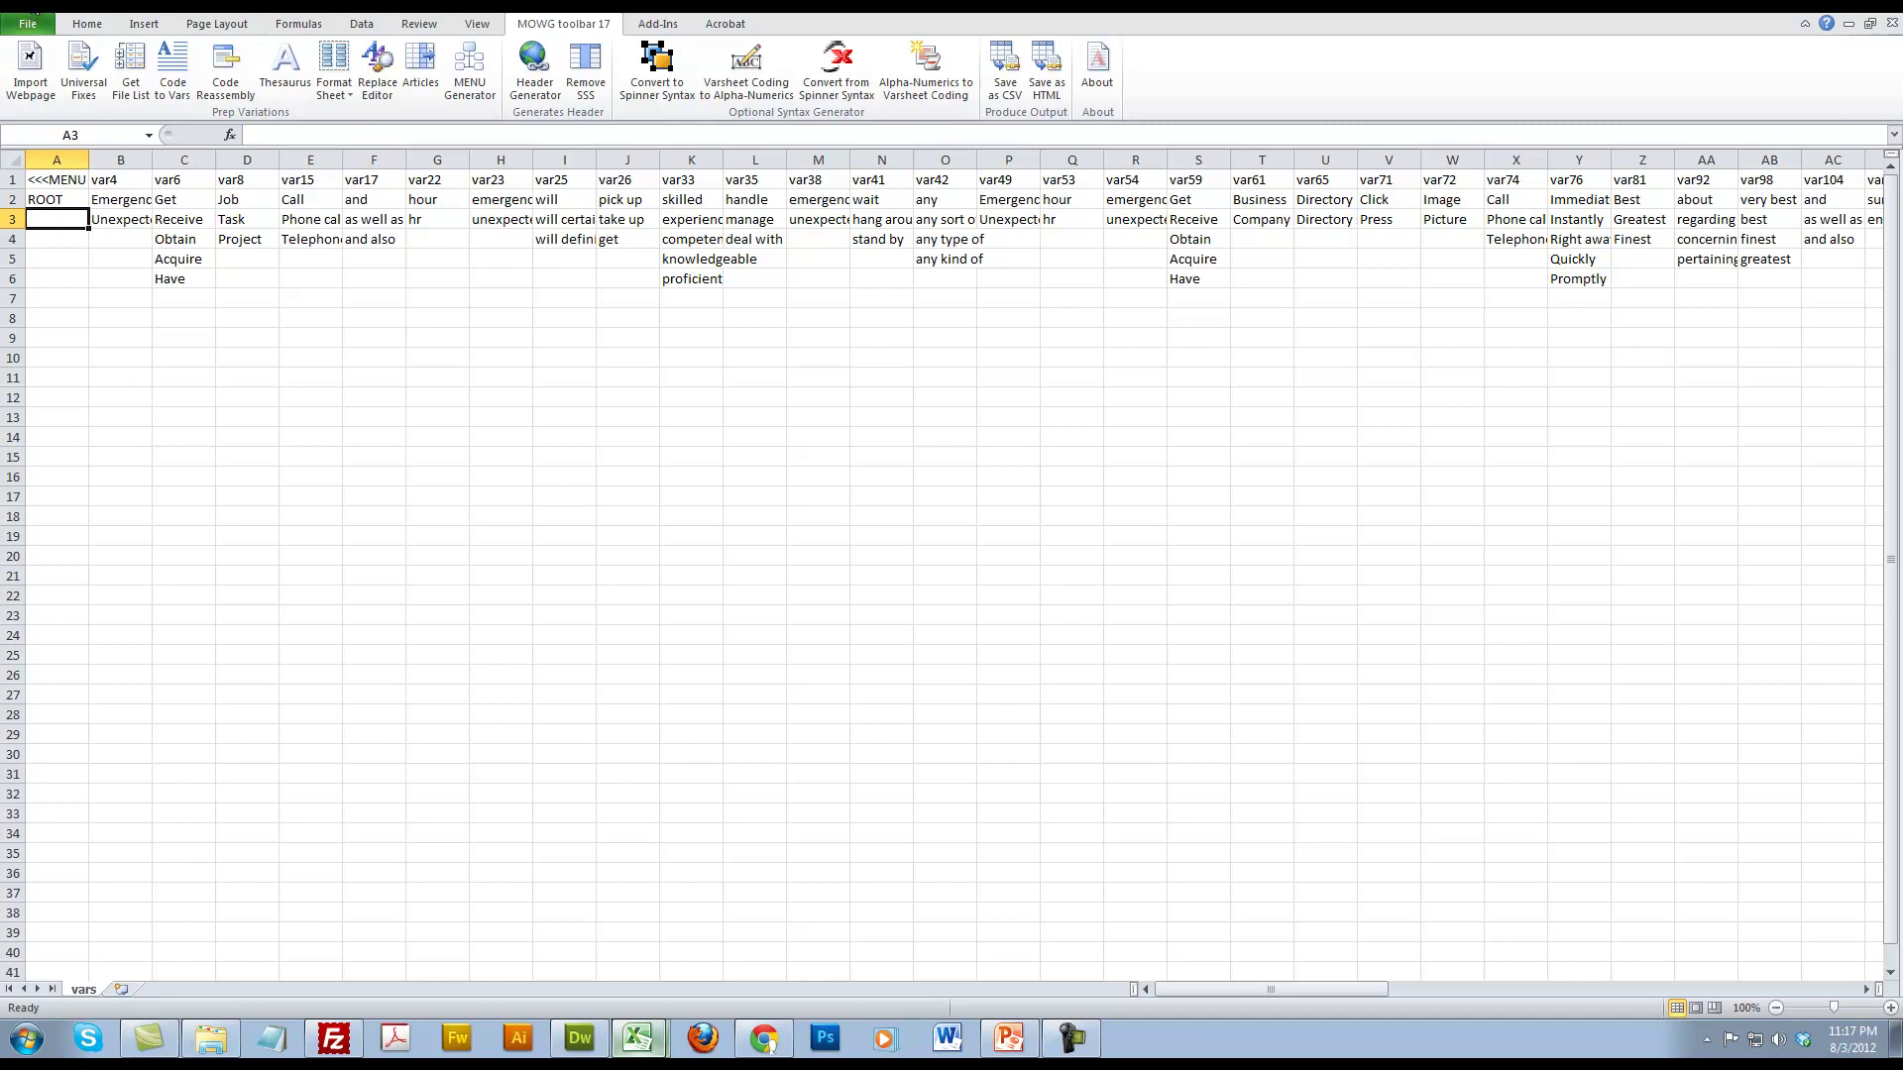
Step: Save and close vars.csv, and minimize the remaining workbook
{"action": "key", "text": "ctrl+s"}
{"action": "left_click", "coordinate": [876, 579]}
{"action": "left_click", "coordinate": [1892, 23]}
{"action": "left_click", "coordinate": [949, 542]}
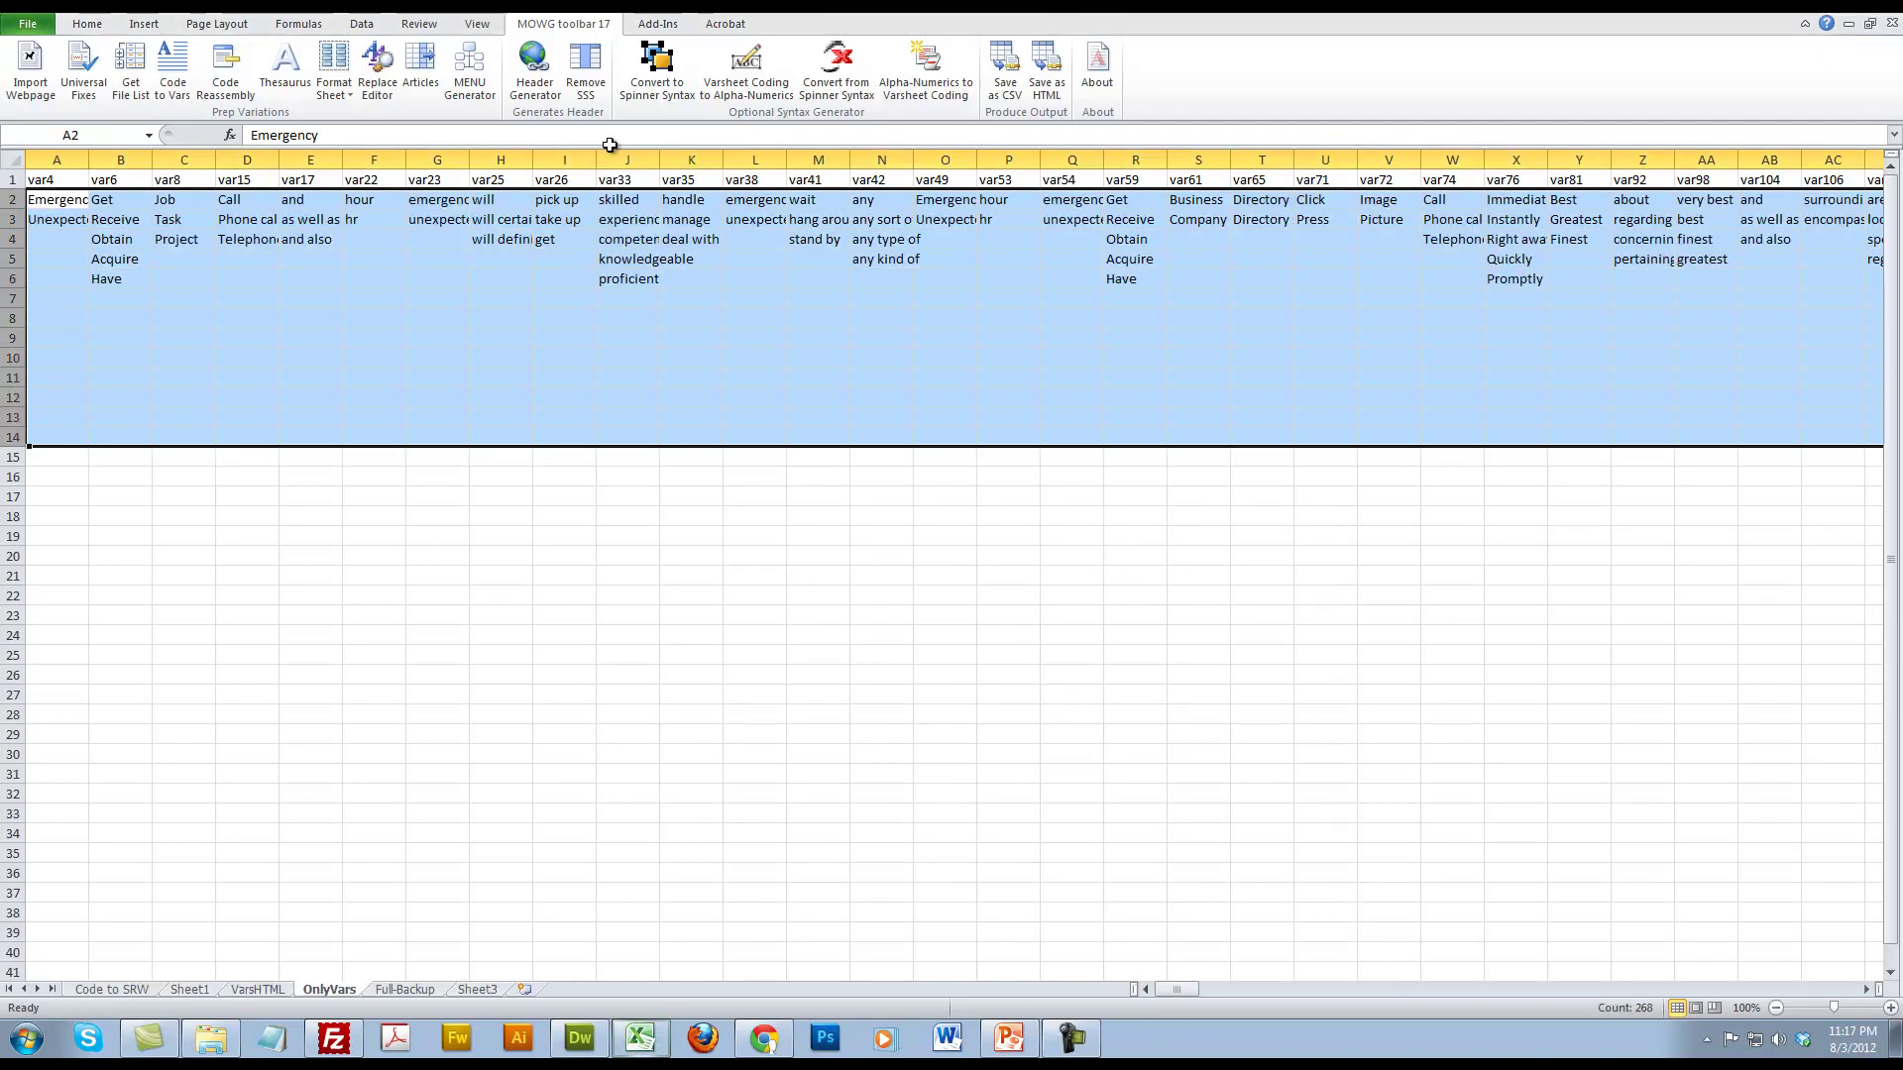
{"action": "left_click", "coordinate": [437, 219]}
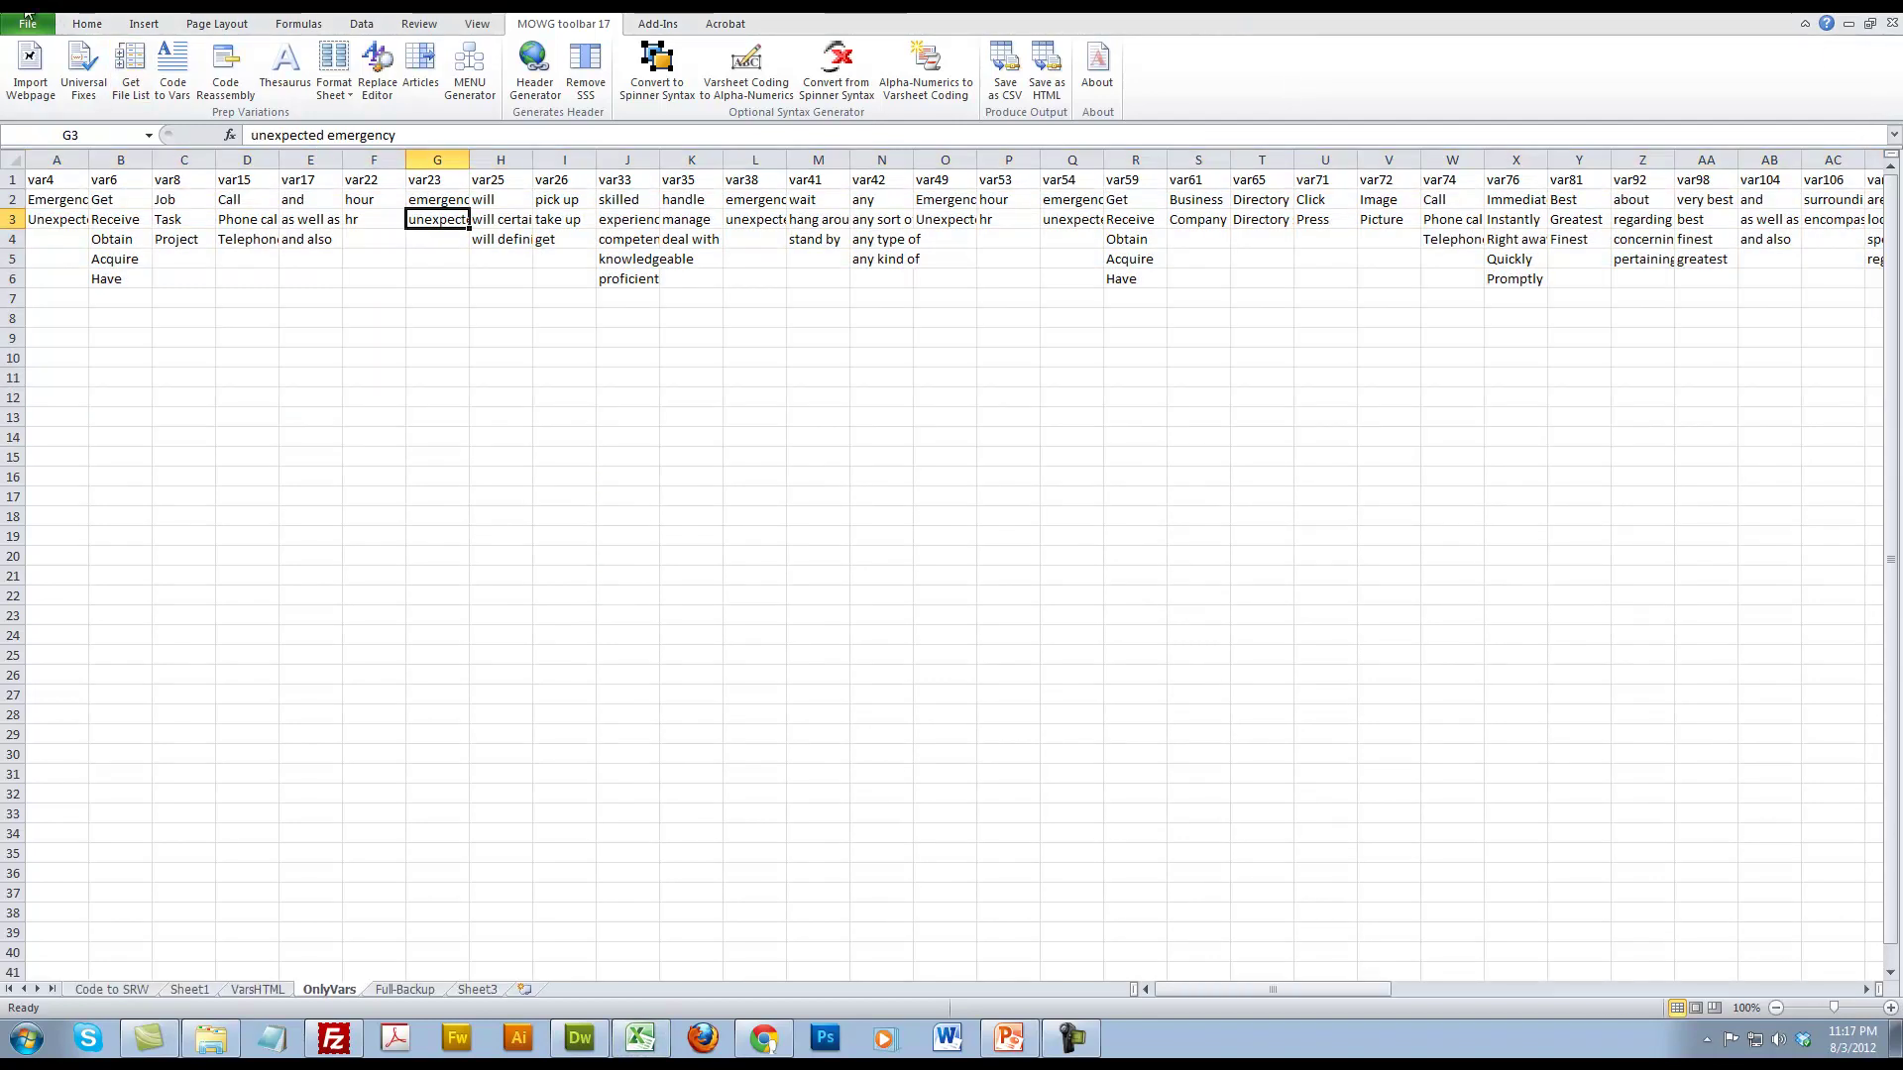
{"action": "key", "text": "super+Down"}
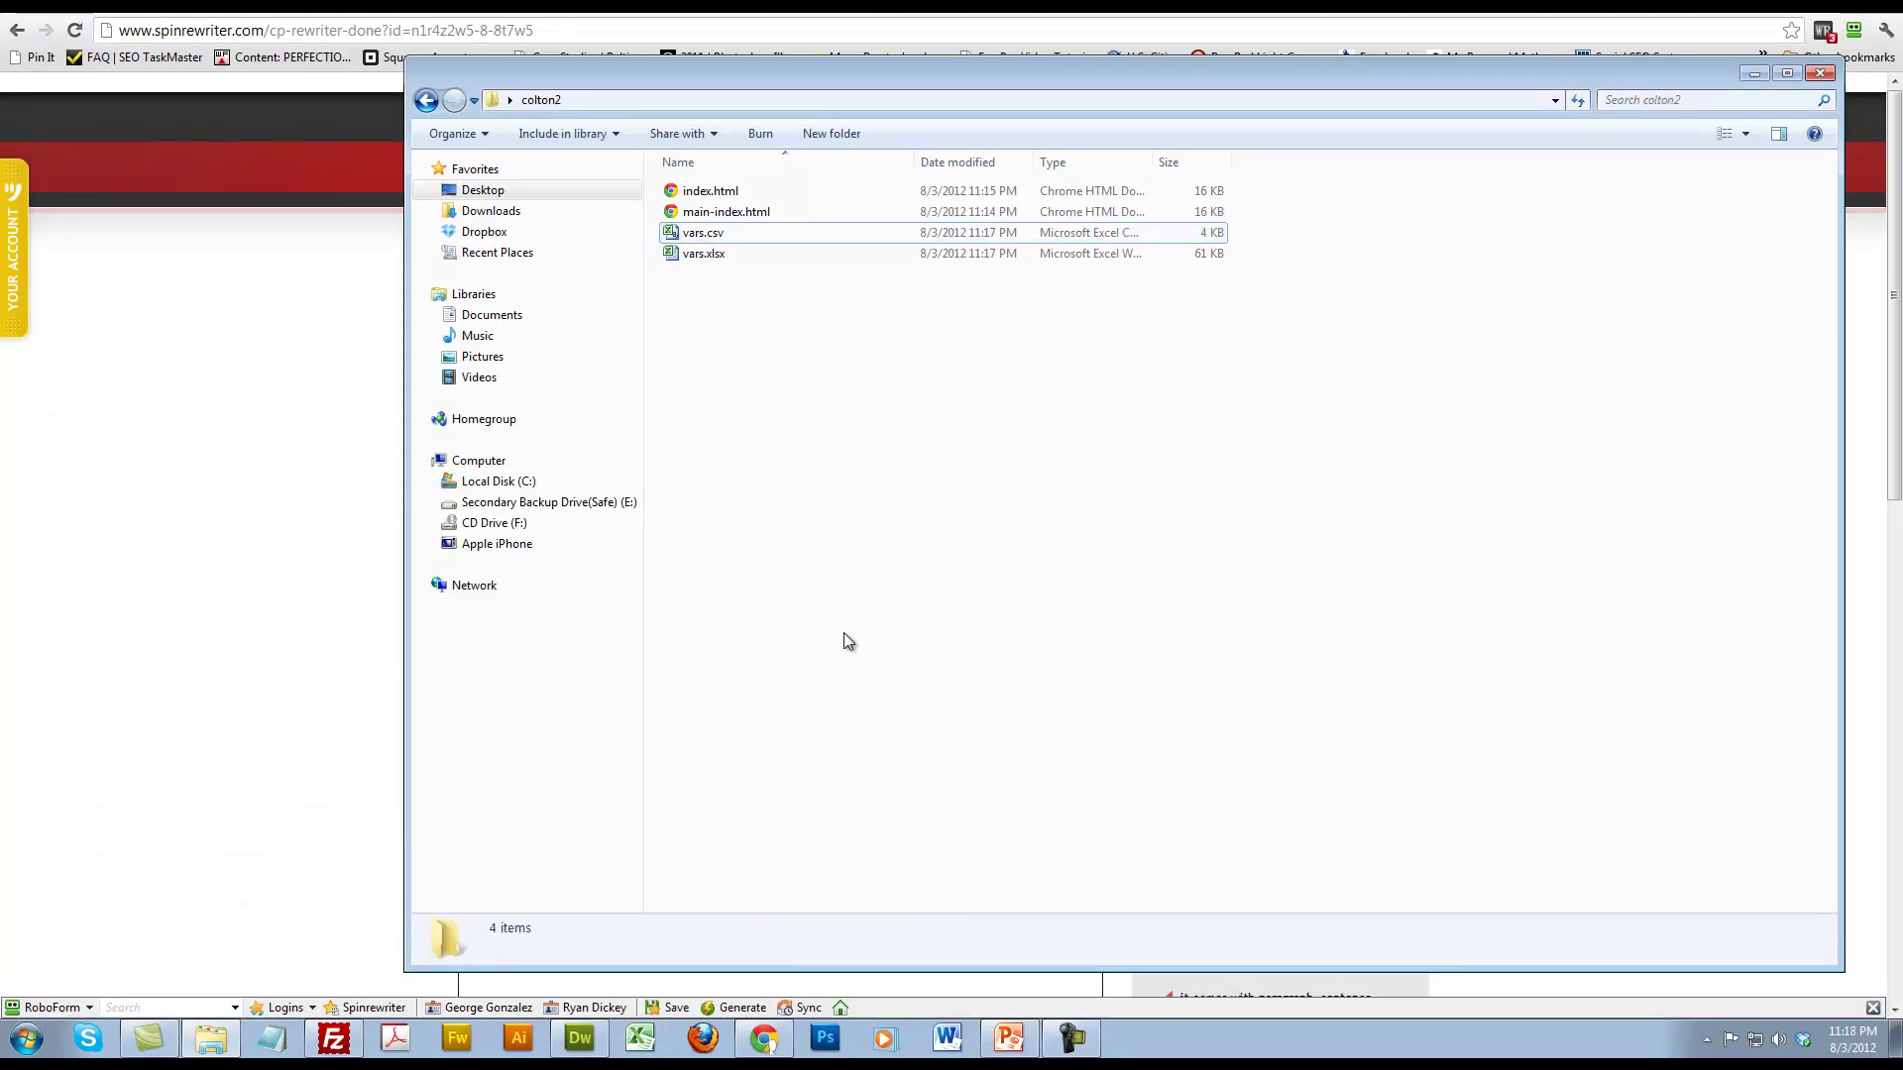
Step: Launch MOWG Professional and load the saved profile from the profile folder inside colton
{"action": "left_click", "coordinate": [27, 1039]}
{"action": "left_click", "coordinate": [87, 639]}
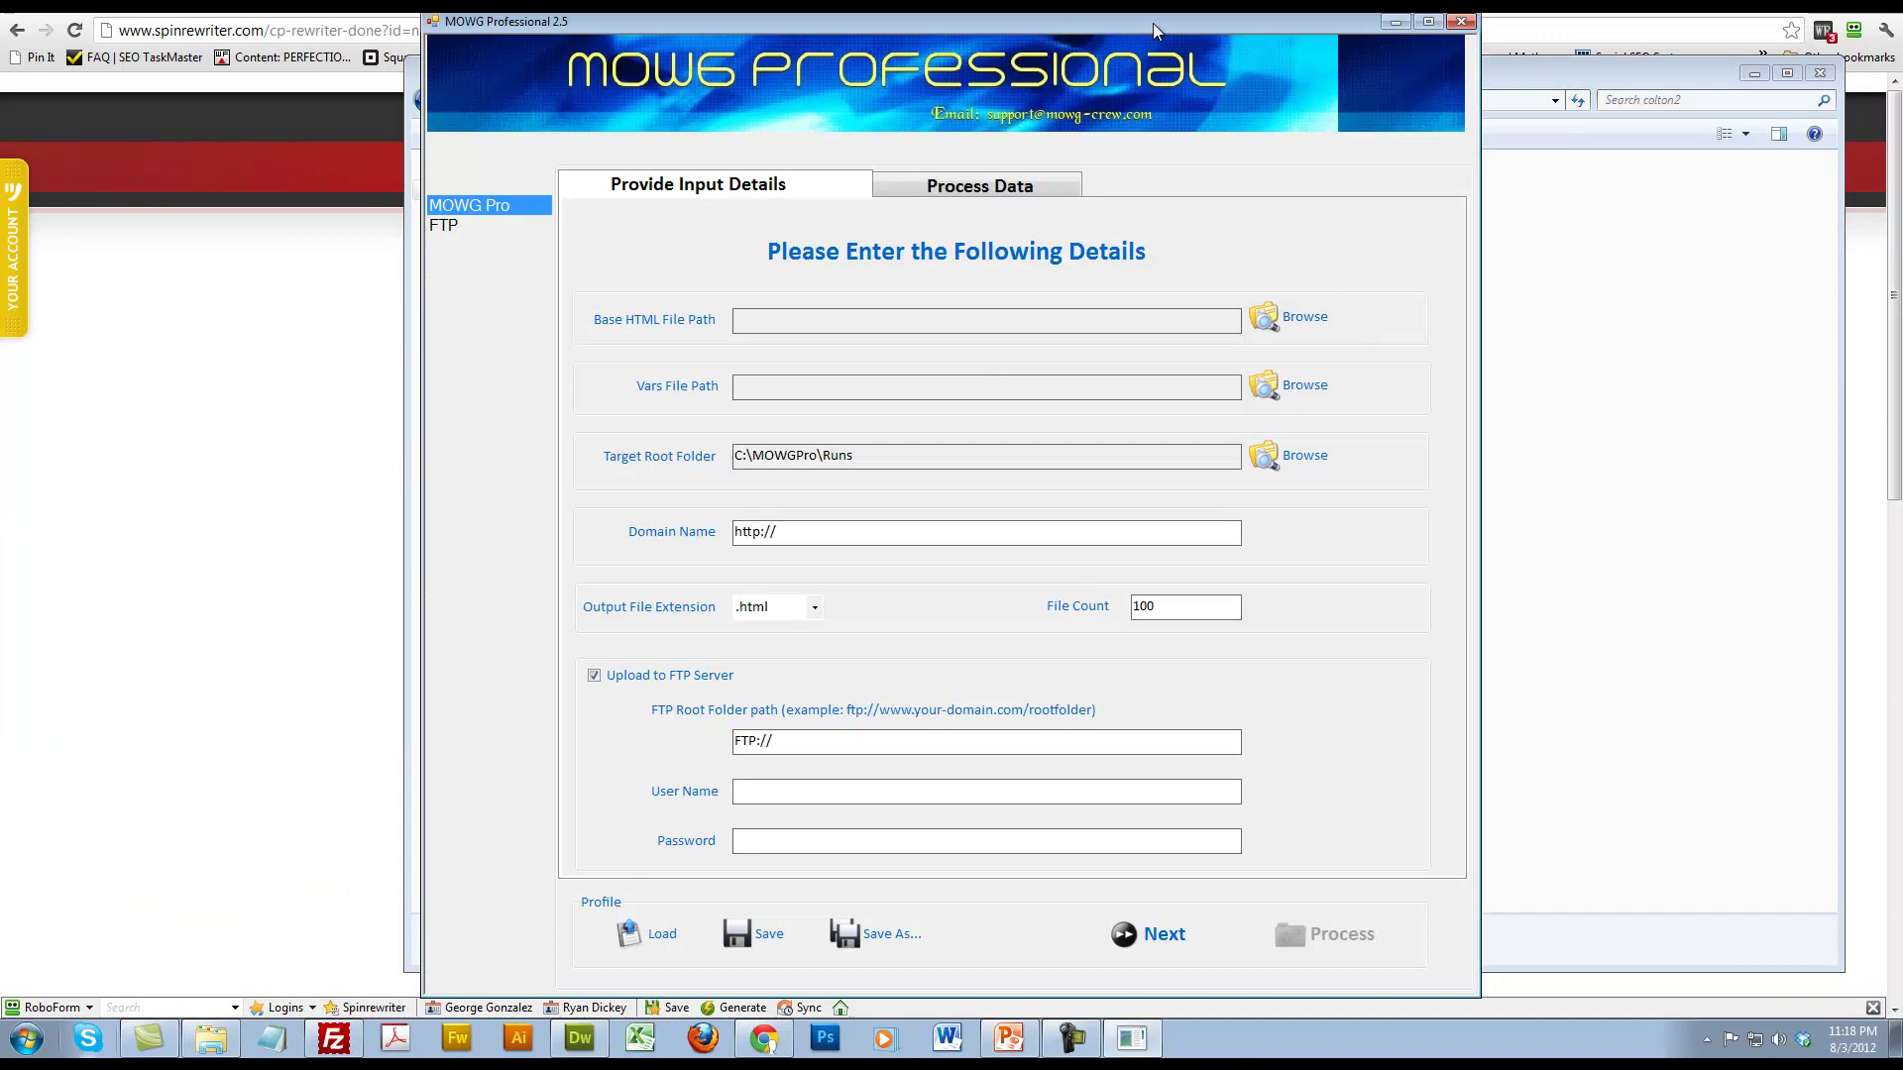
{"action": "left_click_drag", "start_coordinate": [1164, 22], "coordinate": [1165, 4]}
{"action": "left_click", "coordinate": [684, 897]}
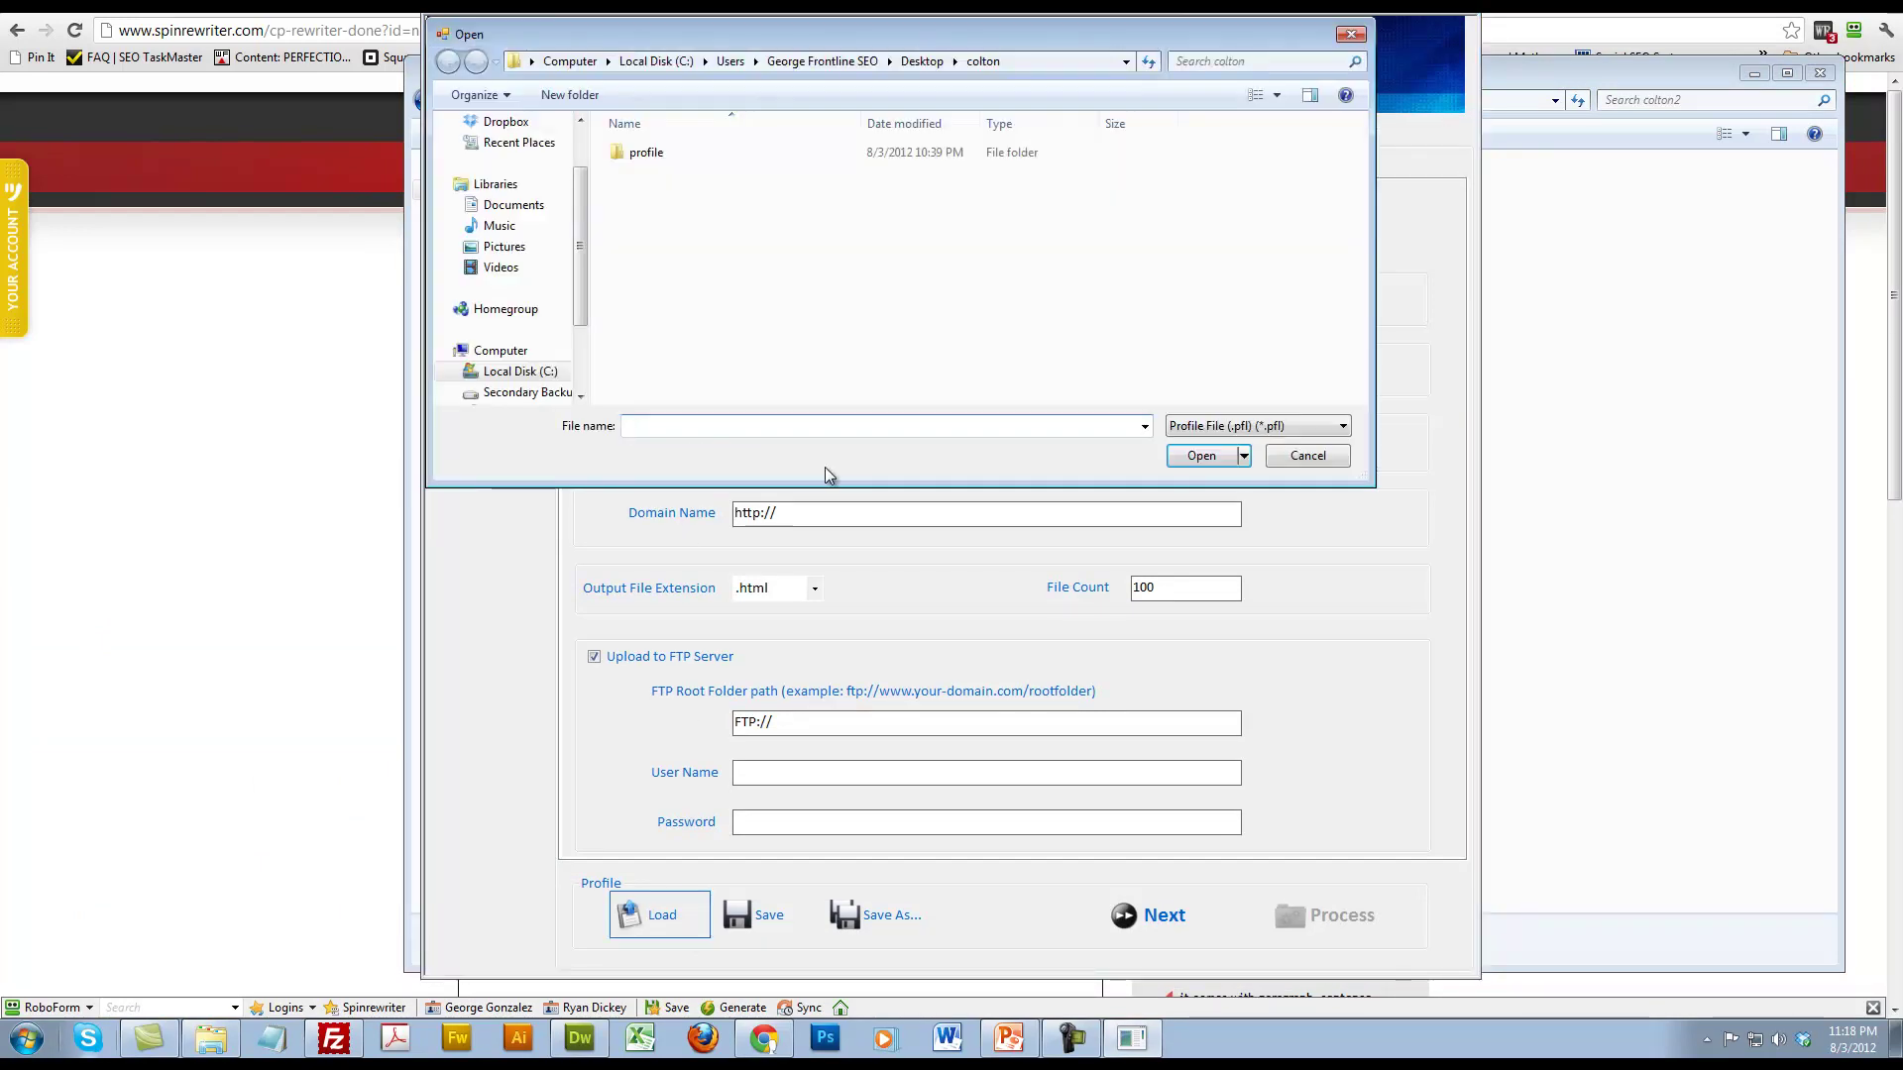
{"action": "double_click", "coordinate": [645, 152]}
{"action": "double_click", "coordinate": [672, 154]}
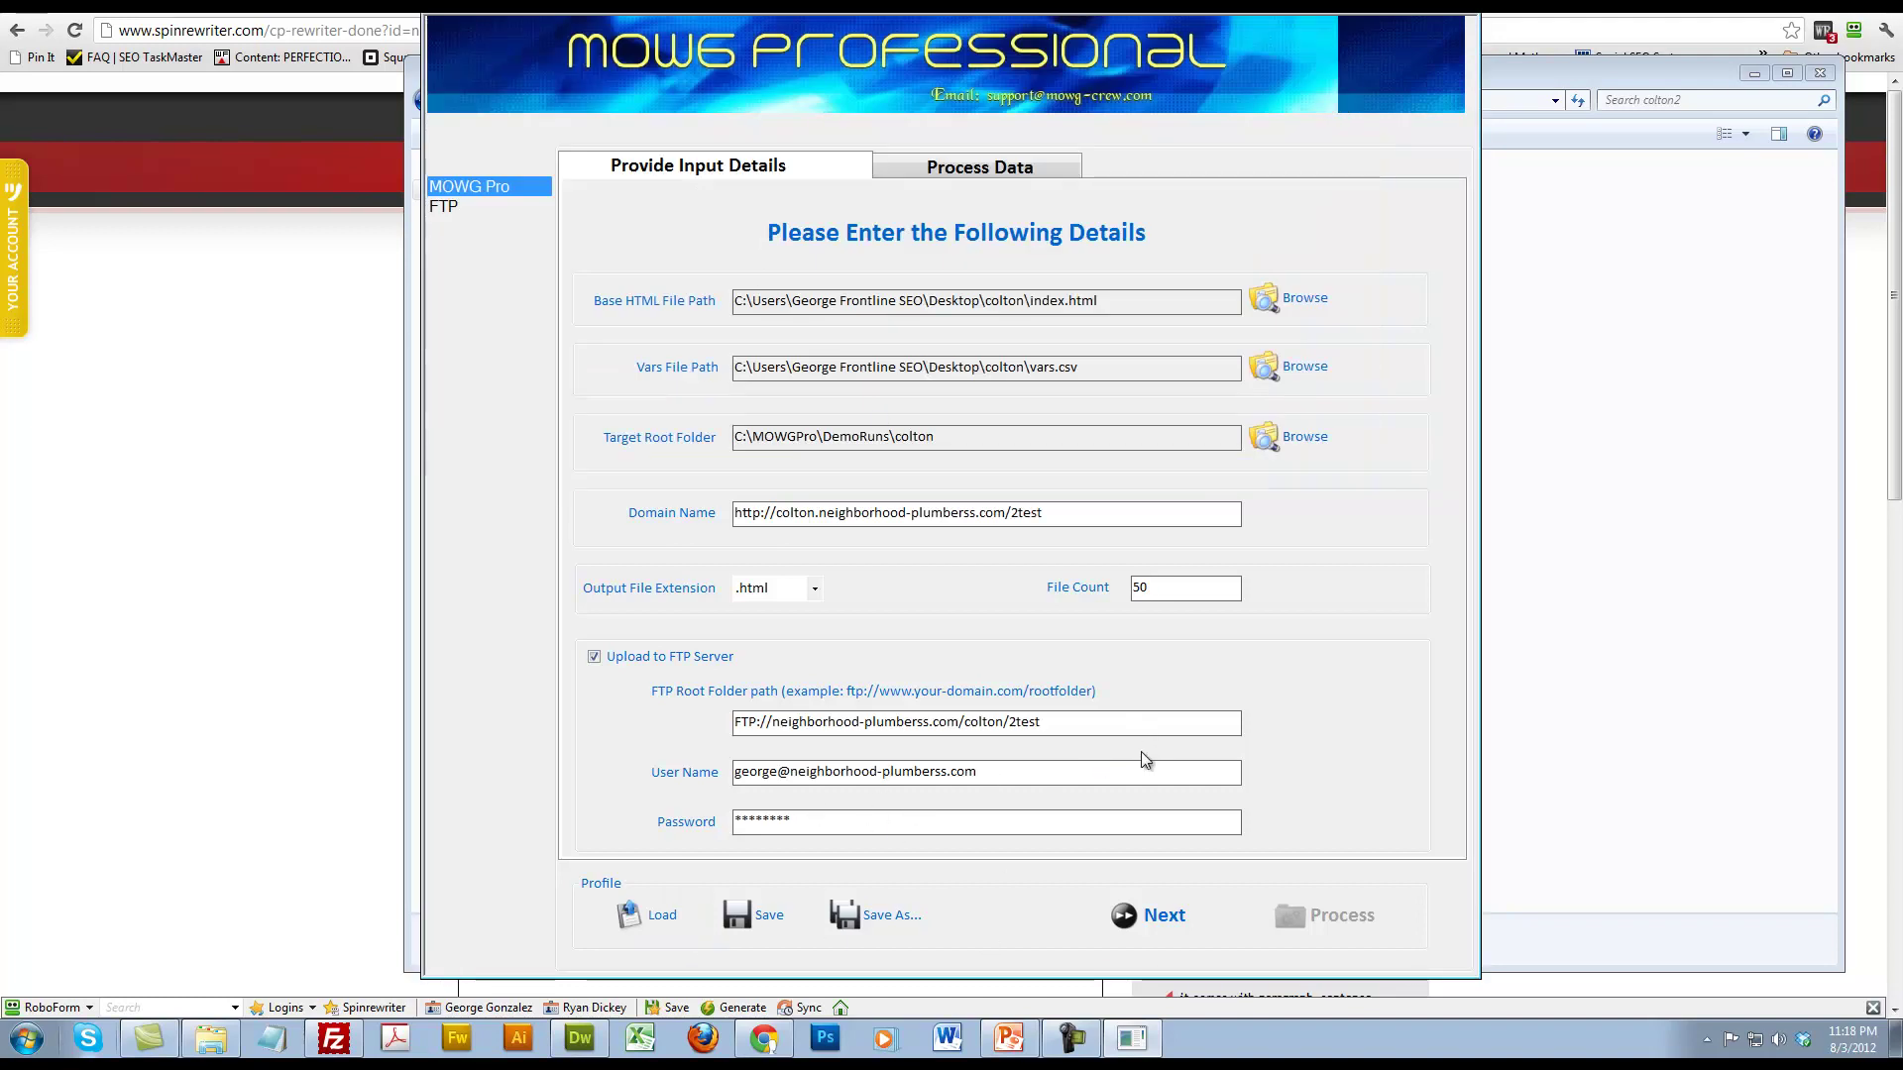
Step: Set the base HTML file to index.html from the colton2 folder on the desktop
{"action": "left_click", "coordinate": [1298, 299]}
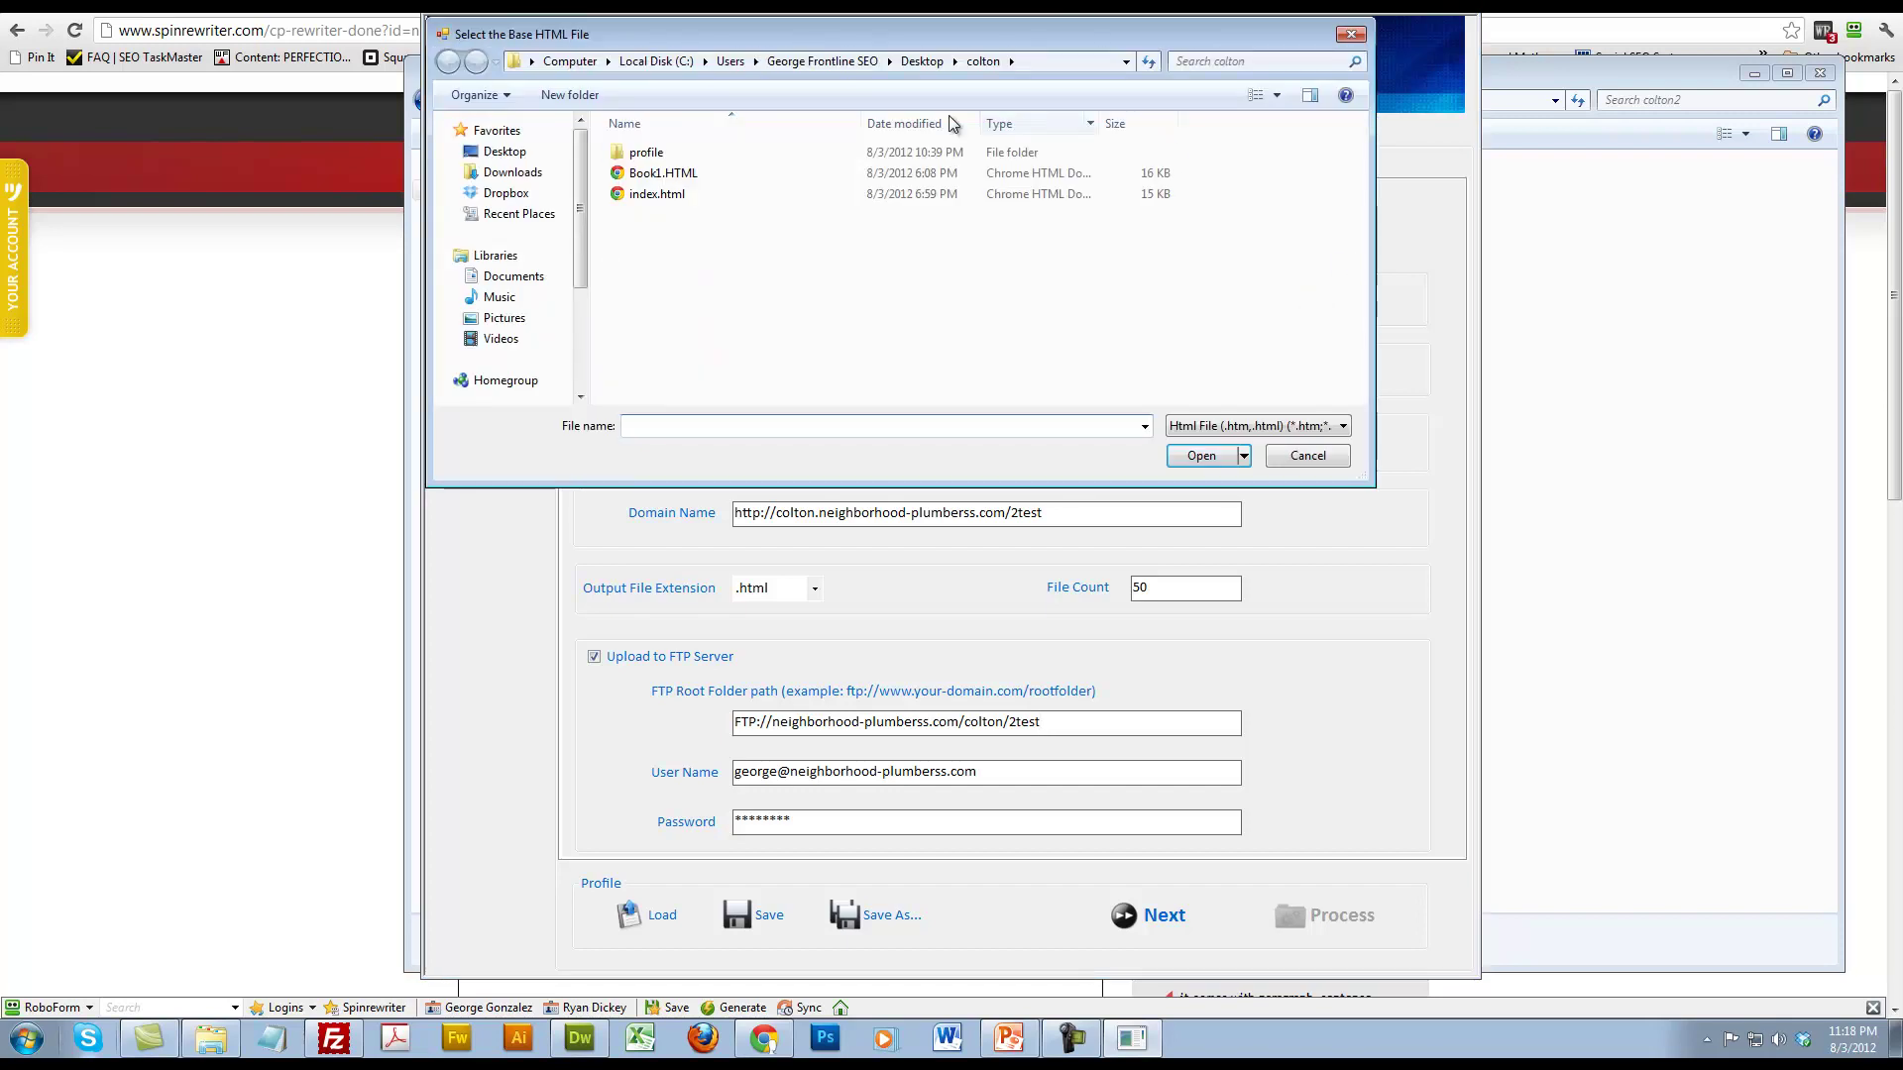
{"action": "left_click", "coordinate": [823, 61]}
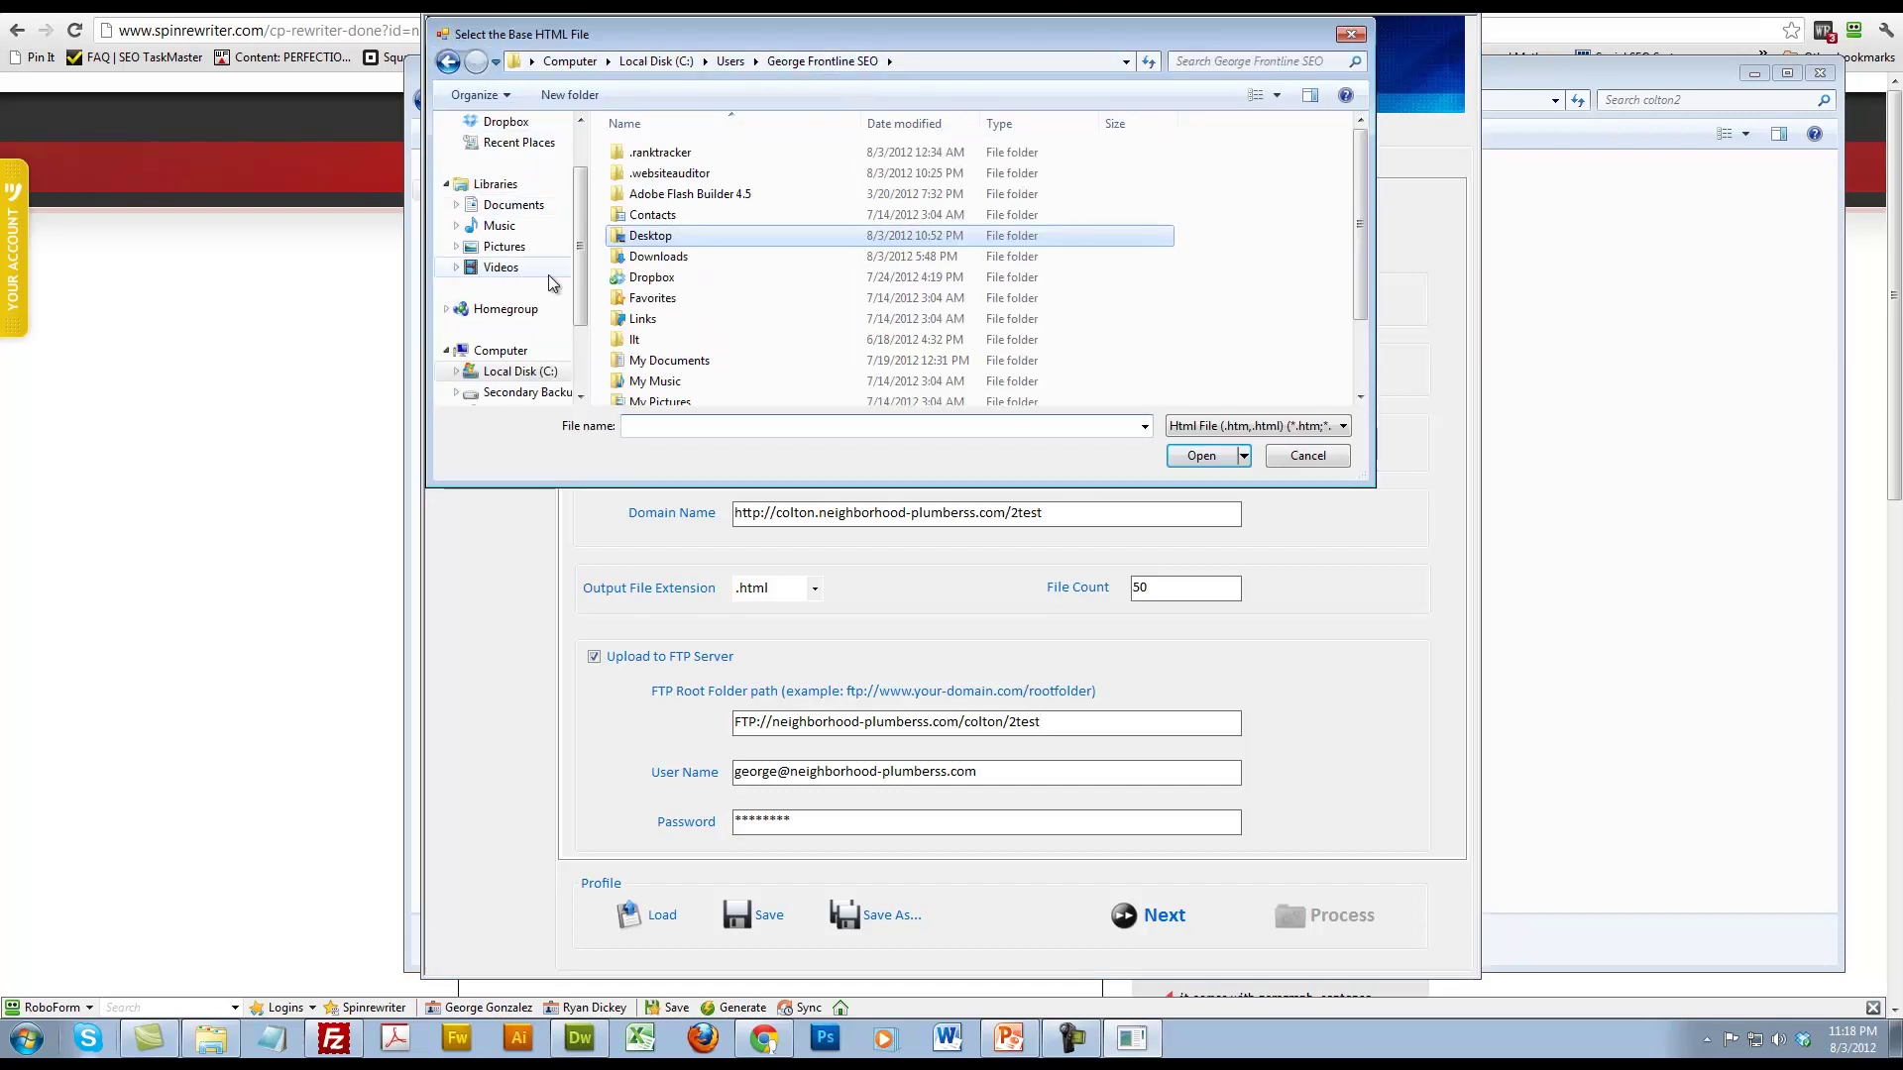
{"action": "scroll", "coordinate": [510, 198], "scroll_direction": "up", "scroll_amount": 2}
{"action": "left_click", "coordinate": [525, 154]}
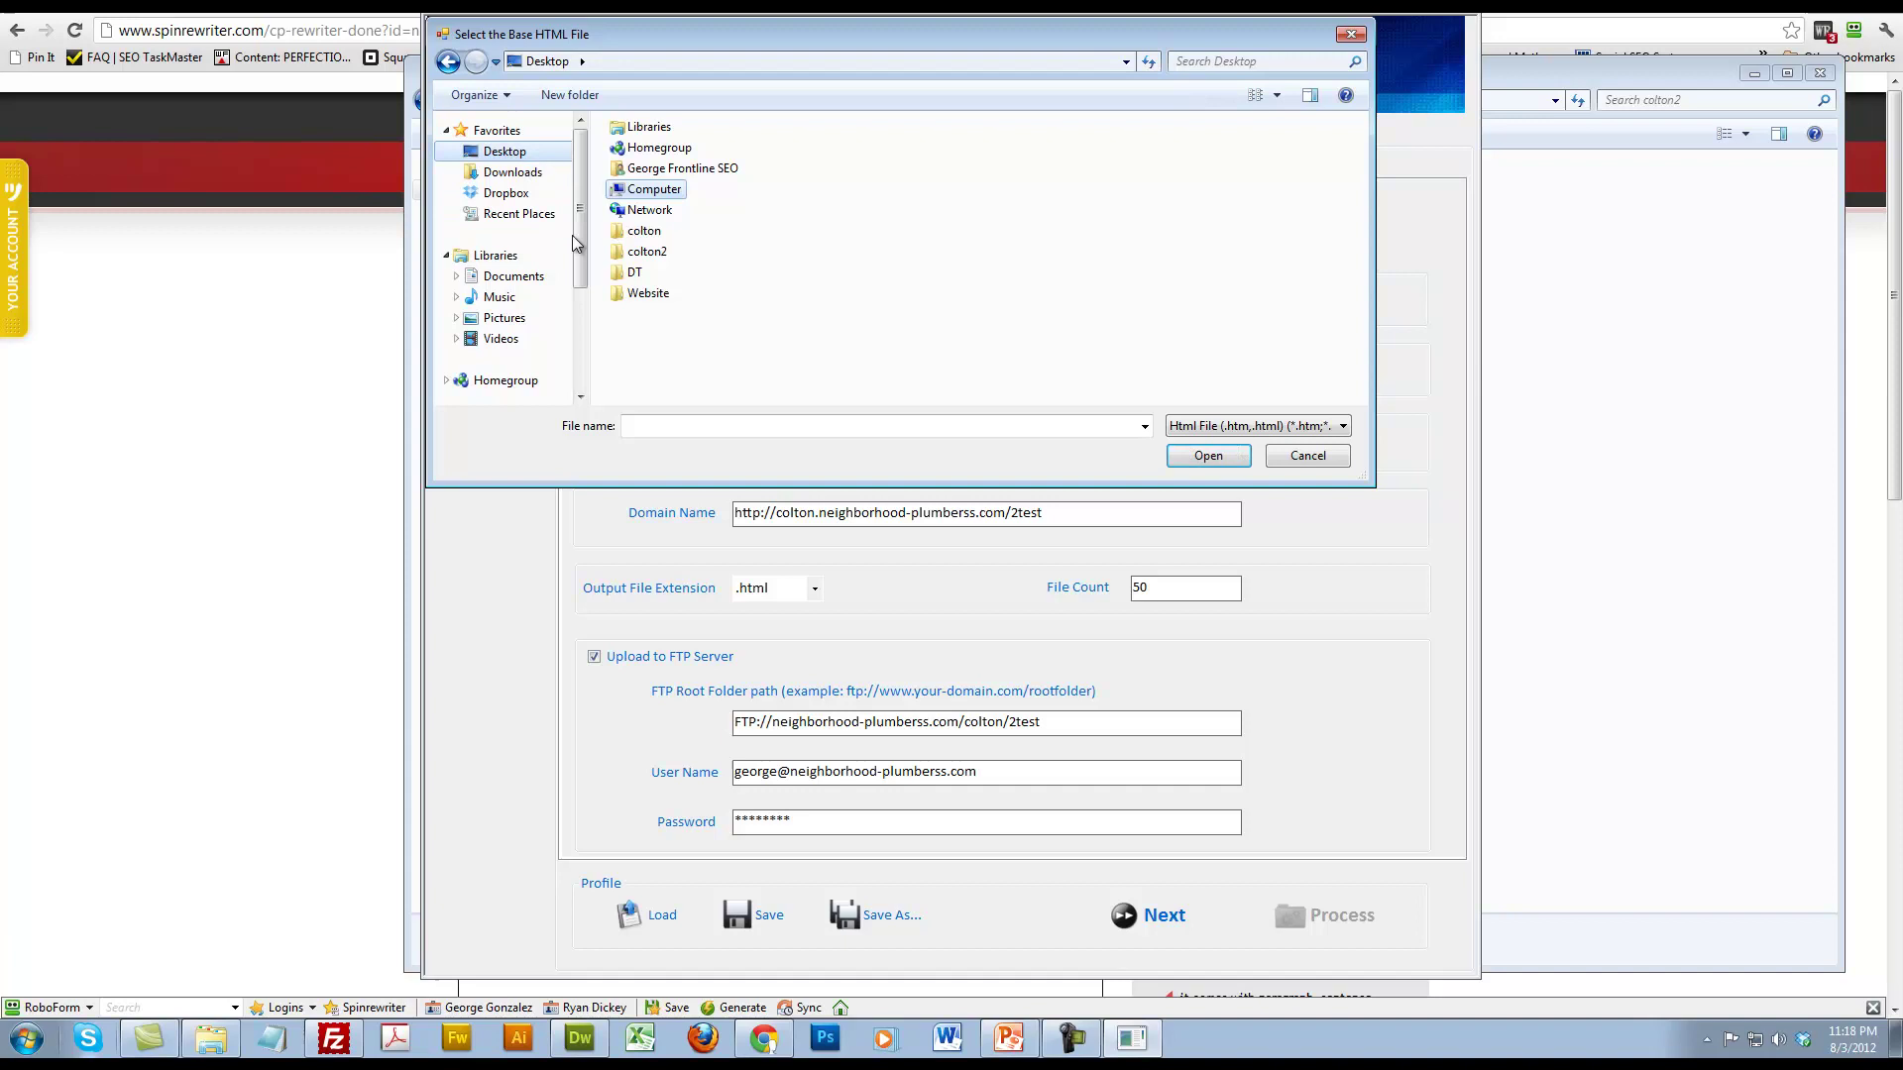
{"action": "double_click", "coordinate": [646, 252]}
{"action": "double_click", "coordinate": [653, 158]}
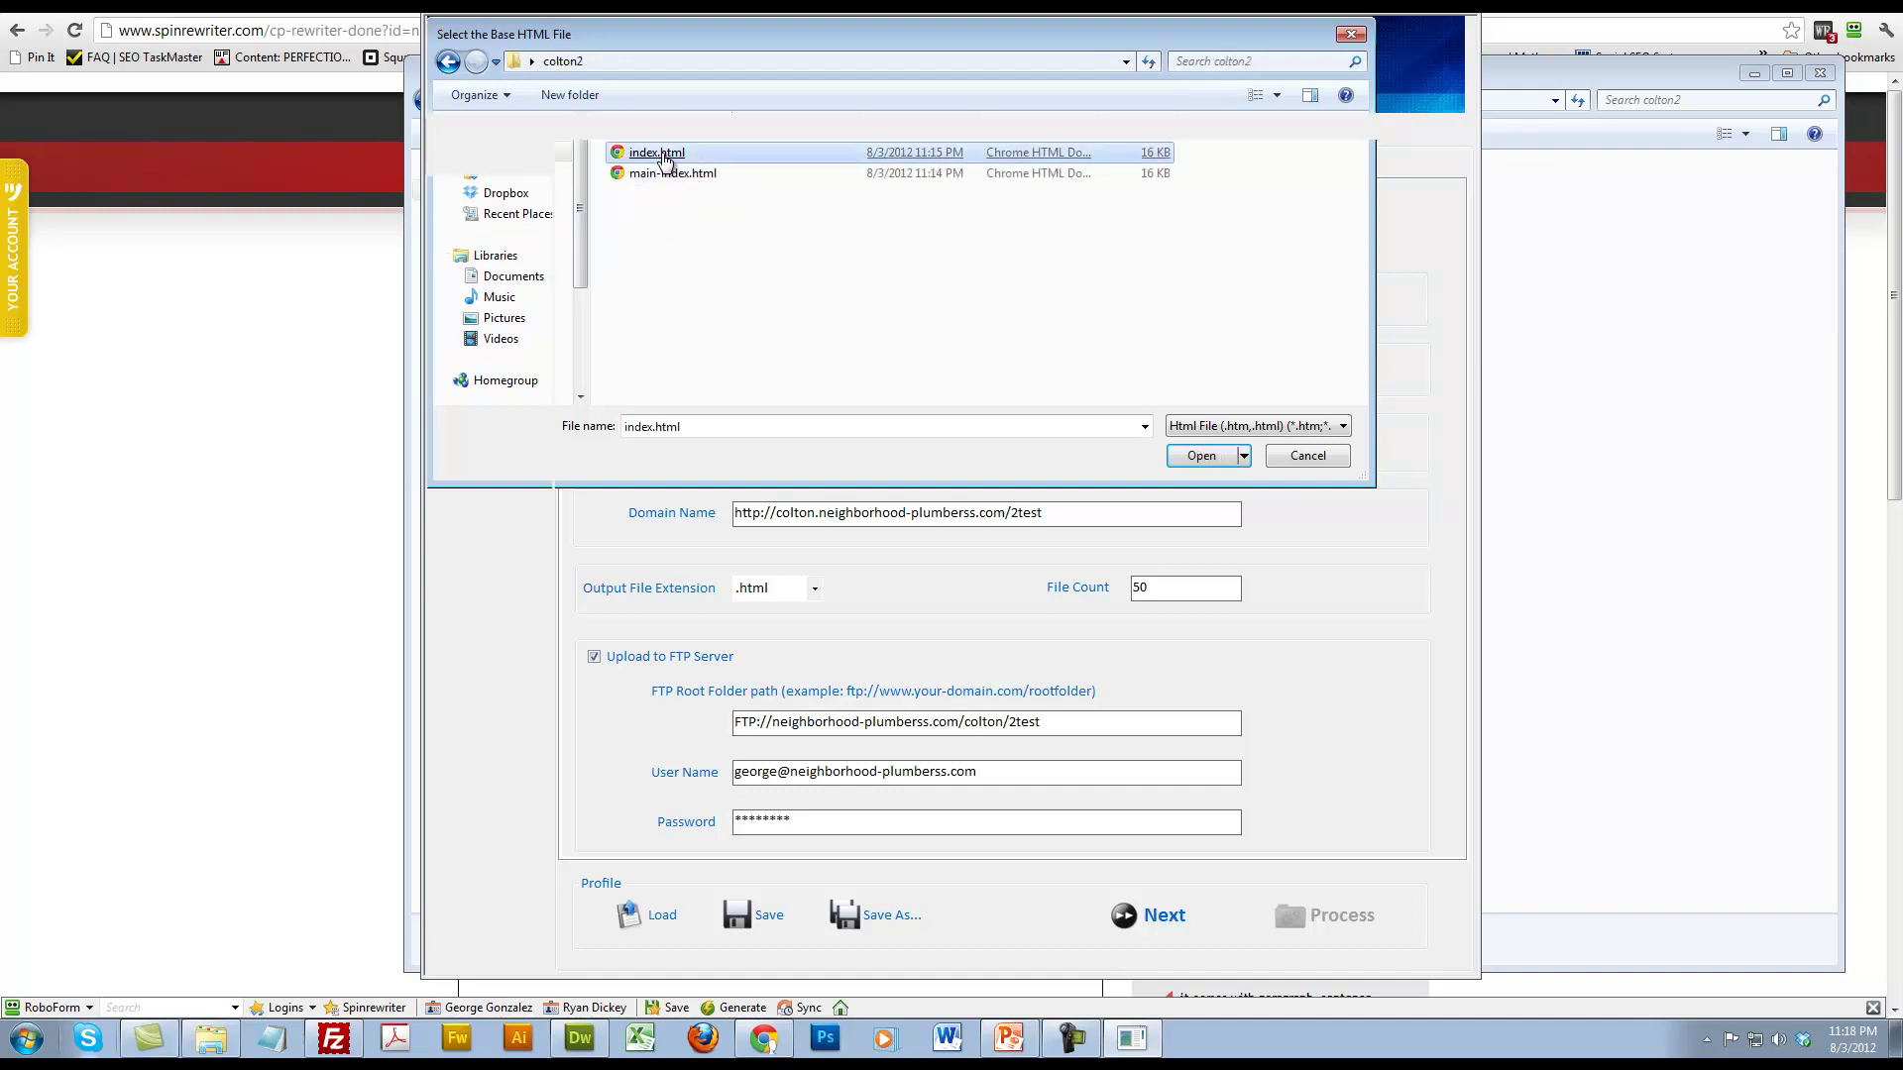
Step: Set the vars file to vars.csv from the colton2 folder on the desktop
{"action": "left_click", "coordinate": [1288, 367]}
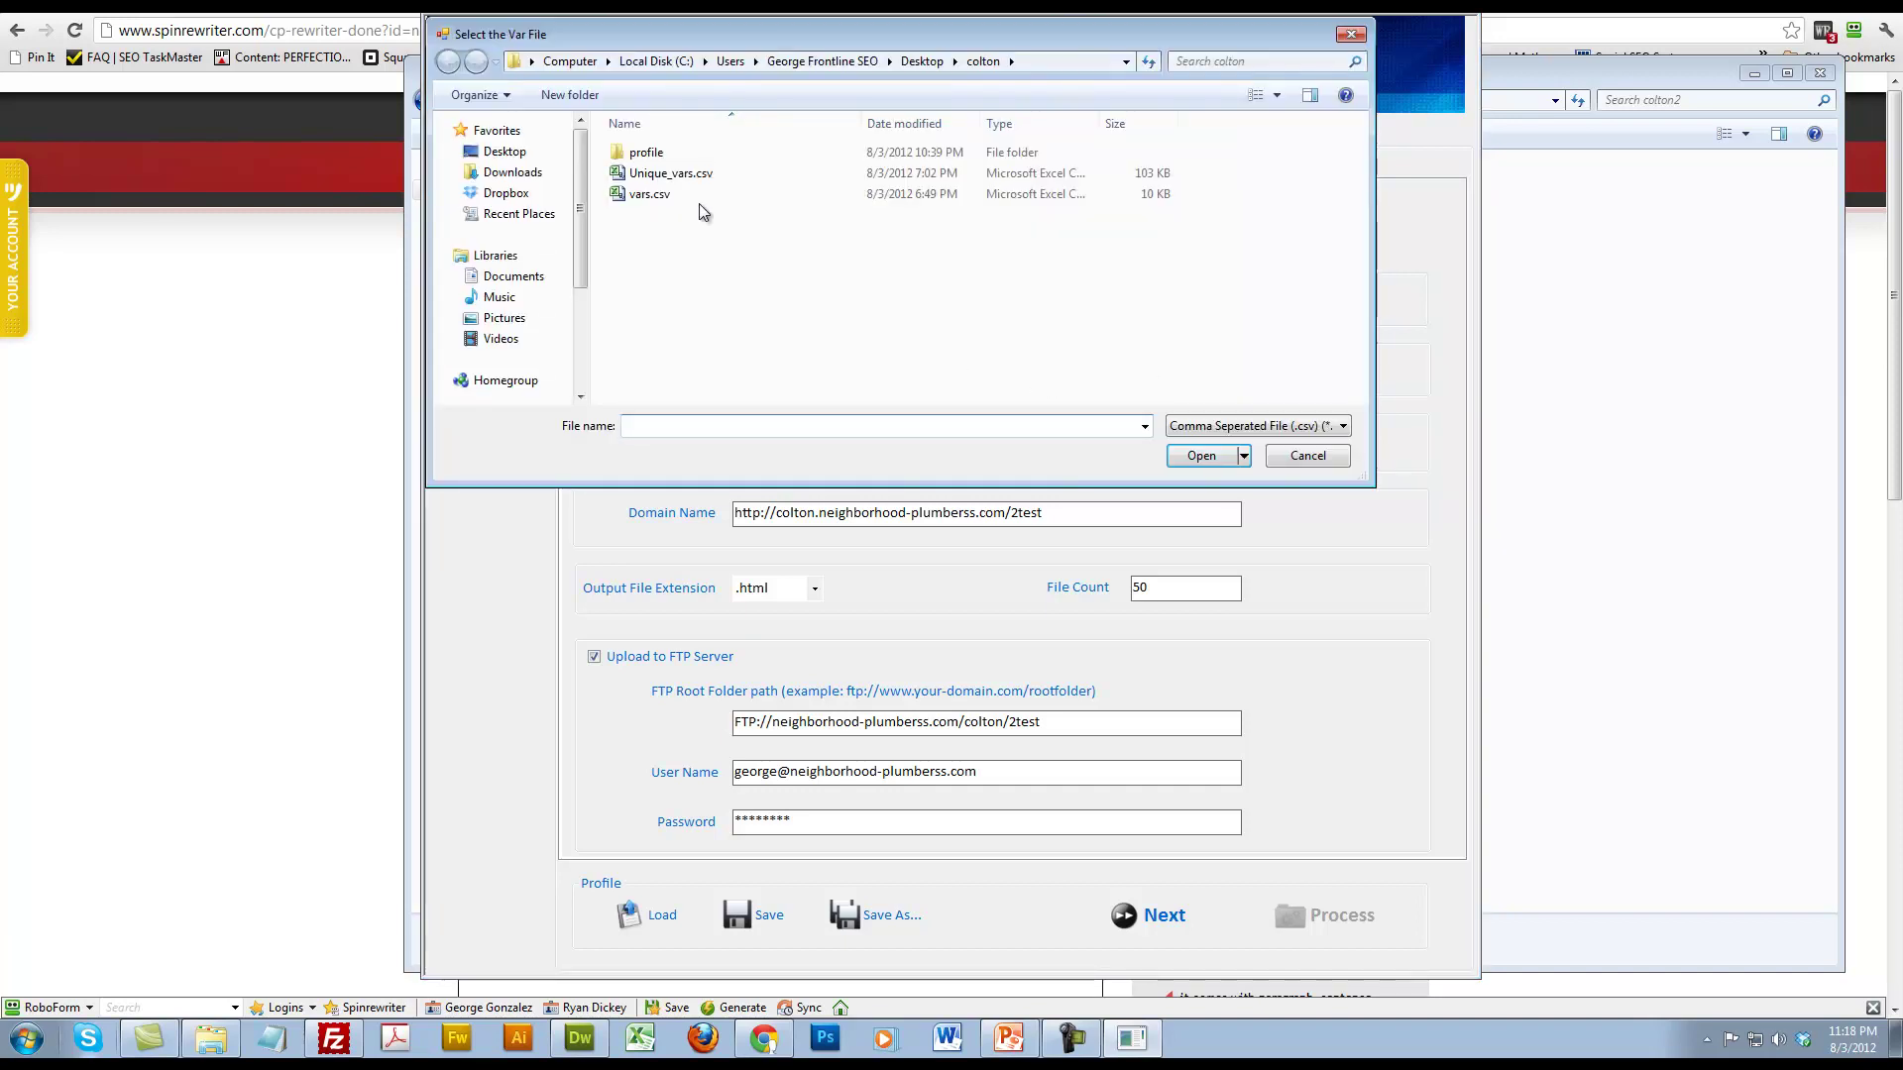
{"action": "left_click", "coordinate": [921, 61]}
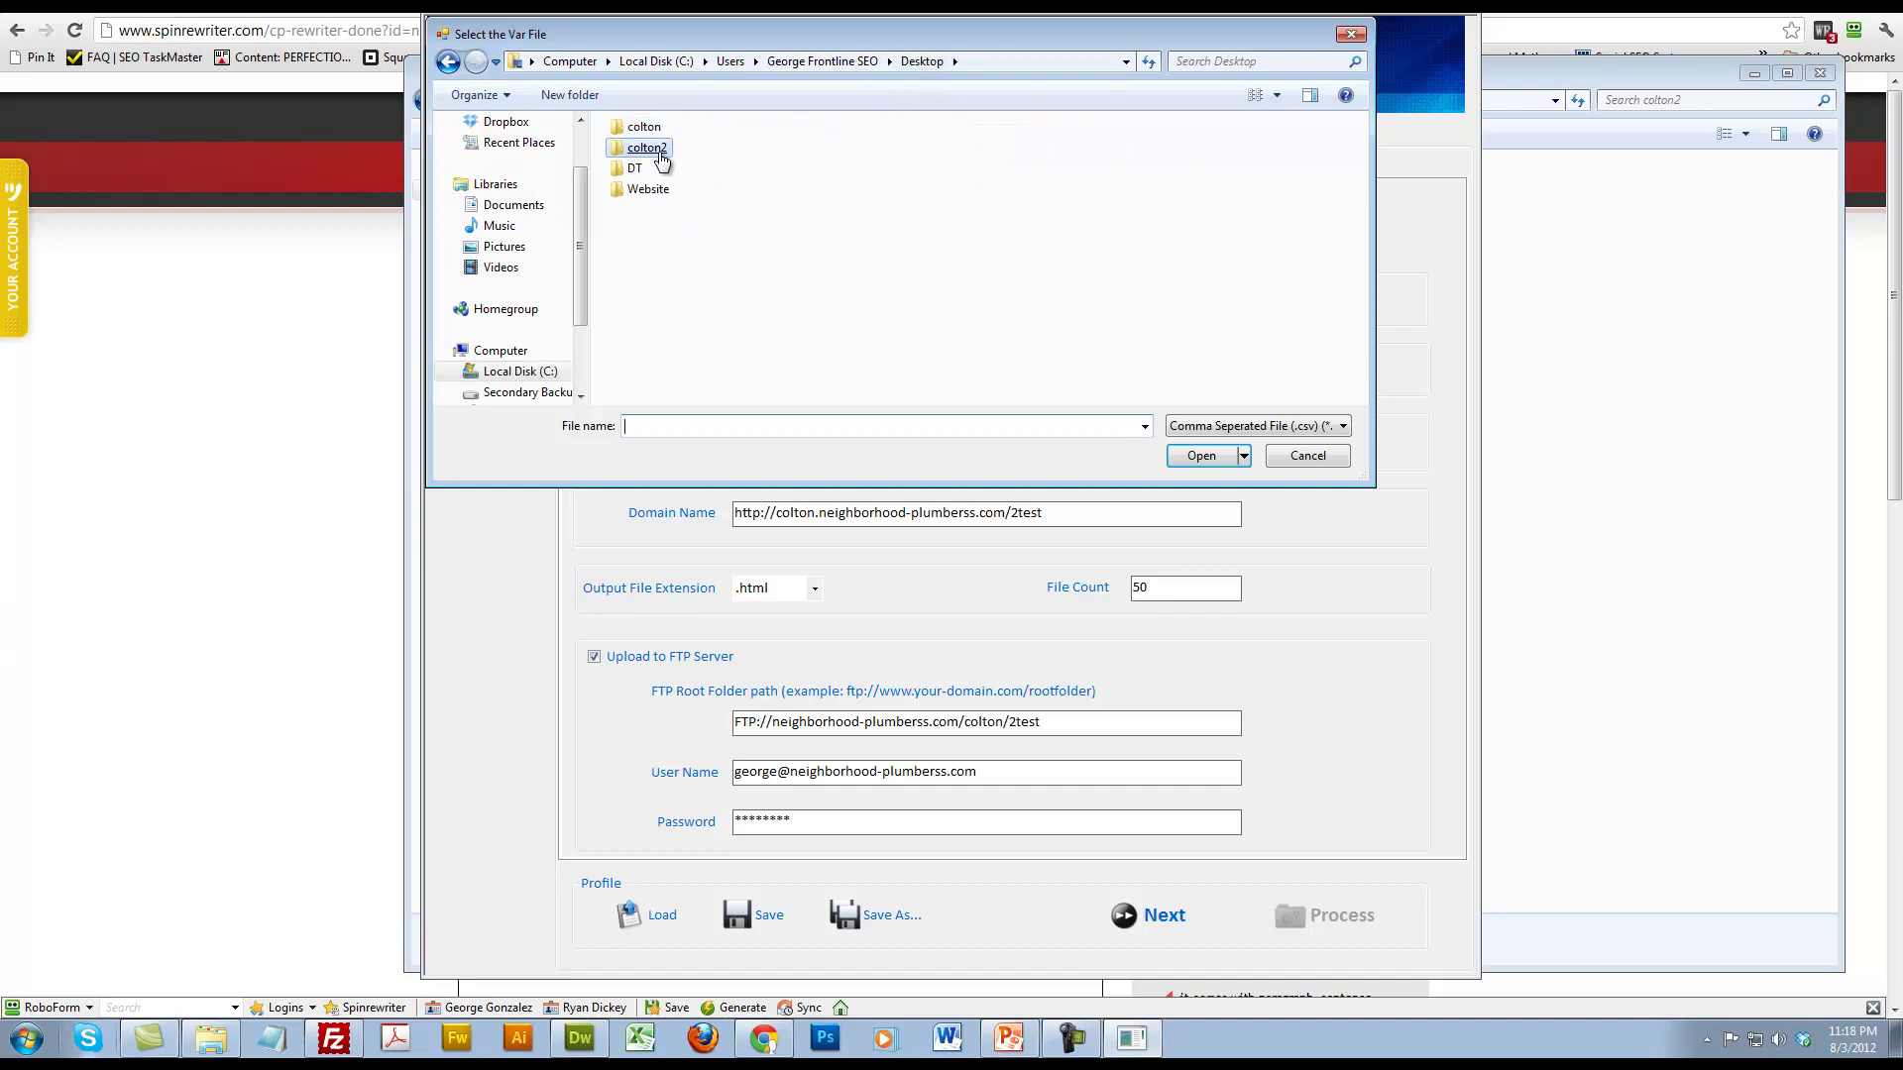
{"action": "double_click", "coordinate": [646, 146]}
{"action": "double_click", "coordinate": [646, 154]}
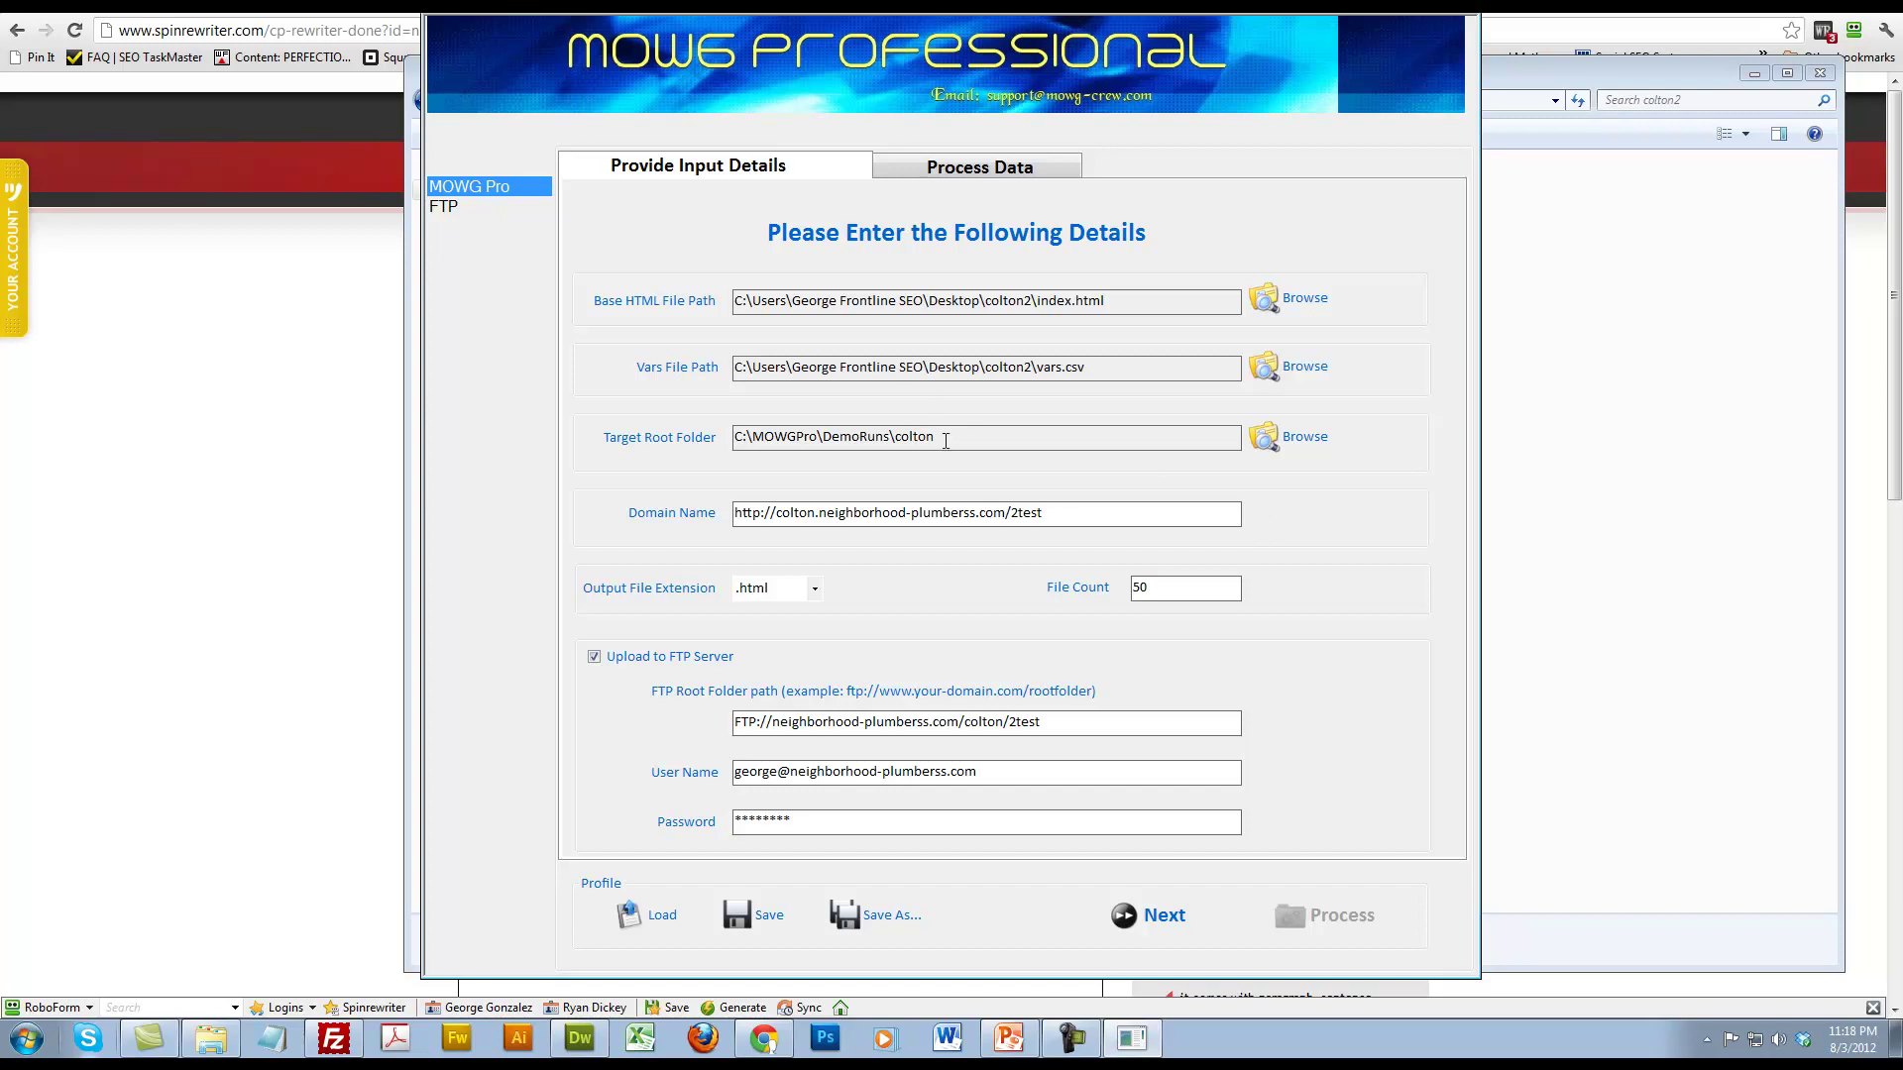
Step: Create a COLTON2 folder in C:\MOWGPro\DemoRuns and set it as the target root folder
{"action": "left_click_drag", "start_coordinate": [945, 441], "coordinate": [749, 438]}
{"action": "left_click", "coordinate": [1296, 436]}
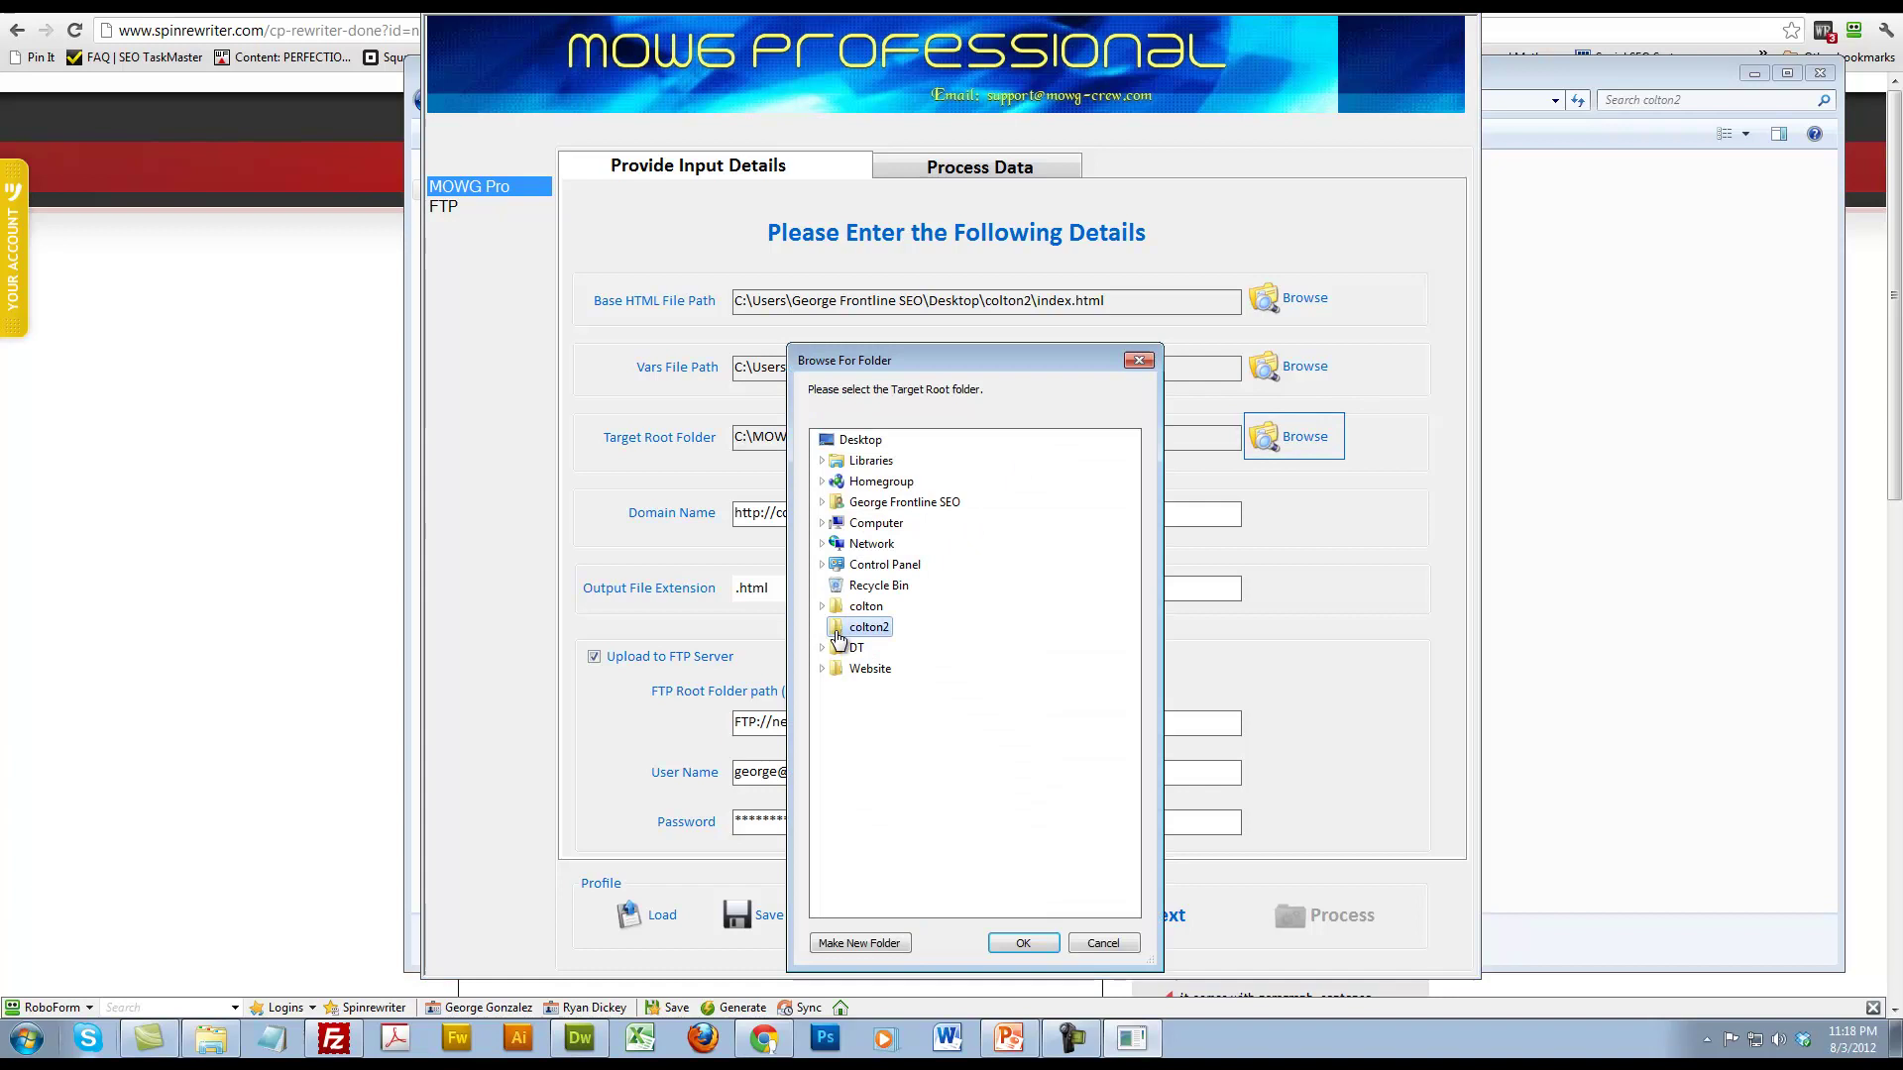
{"action": "double_click", "coordinate": [865, 525]}
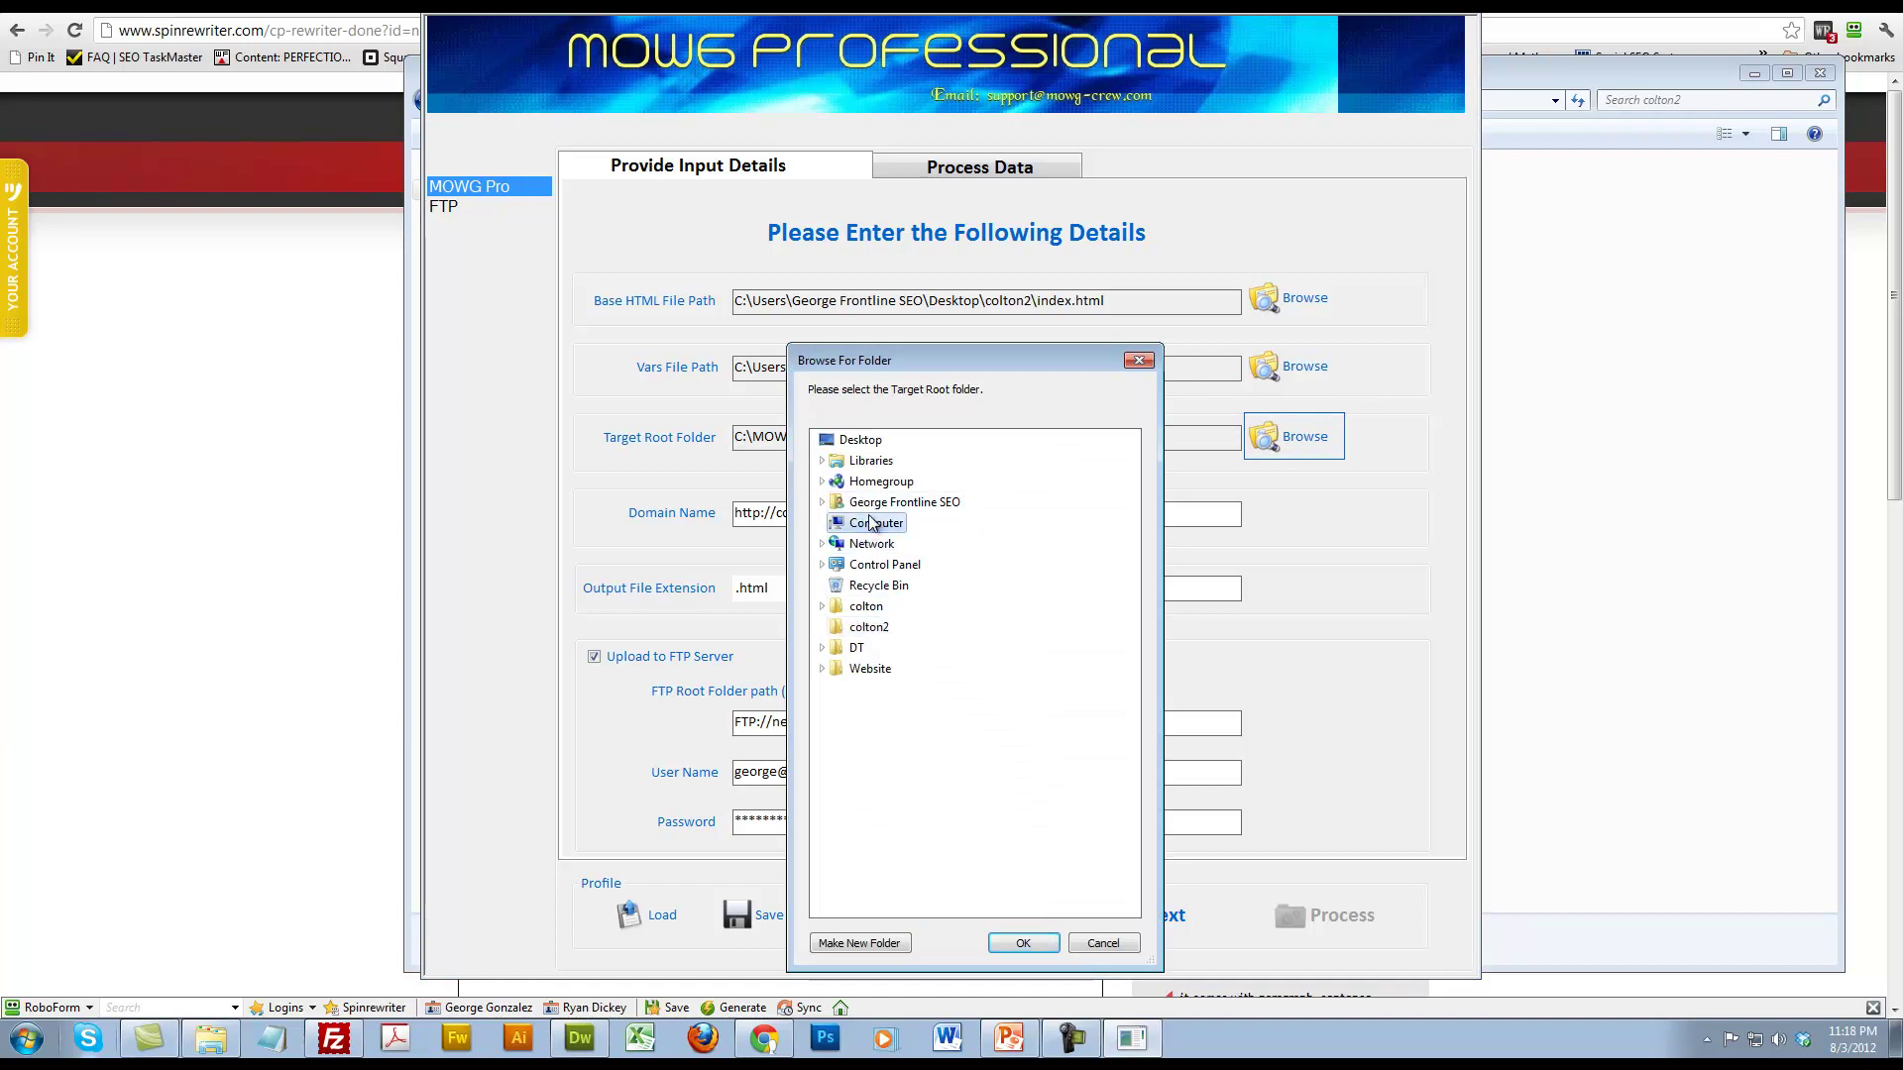
{"action": "double_click", "coordinate": [892, 543]}
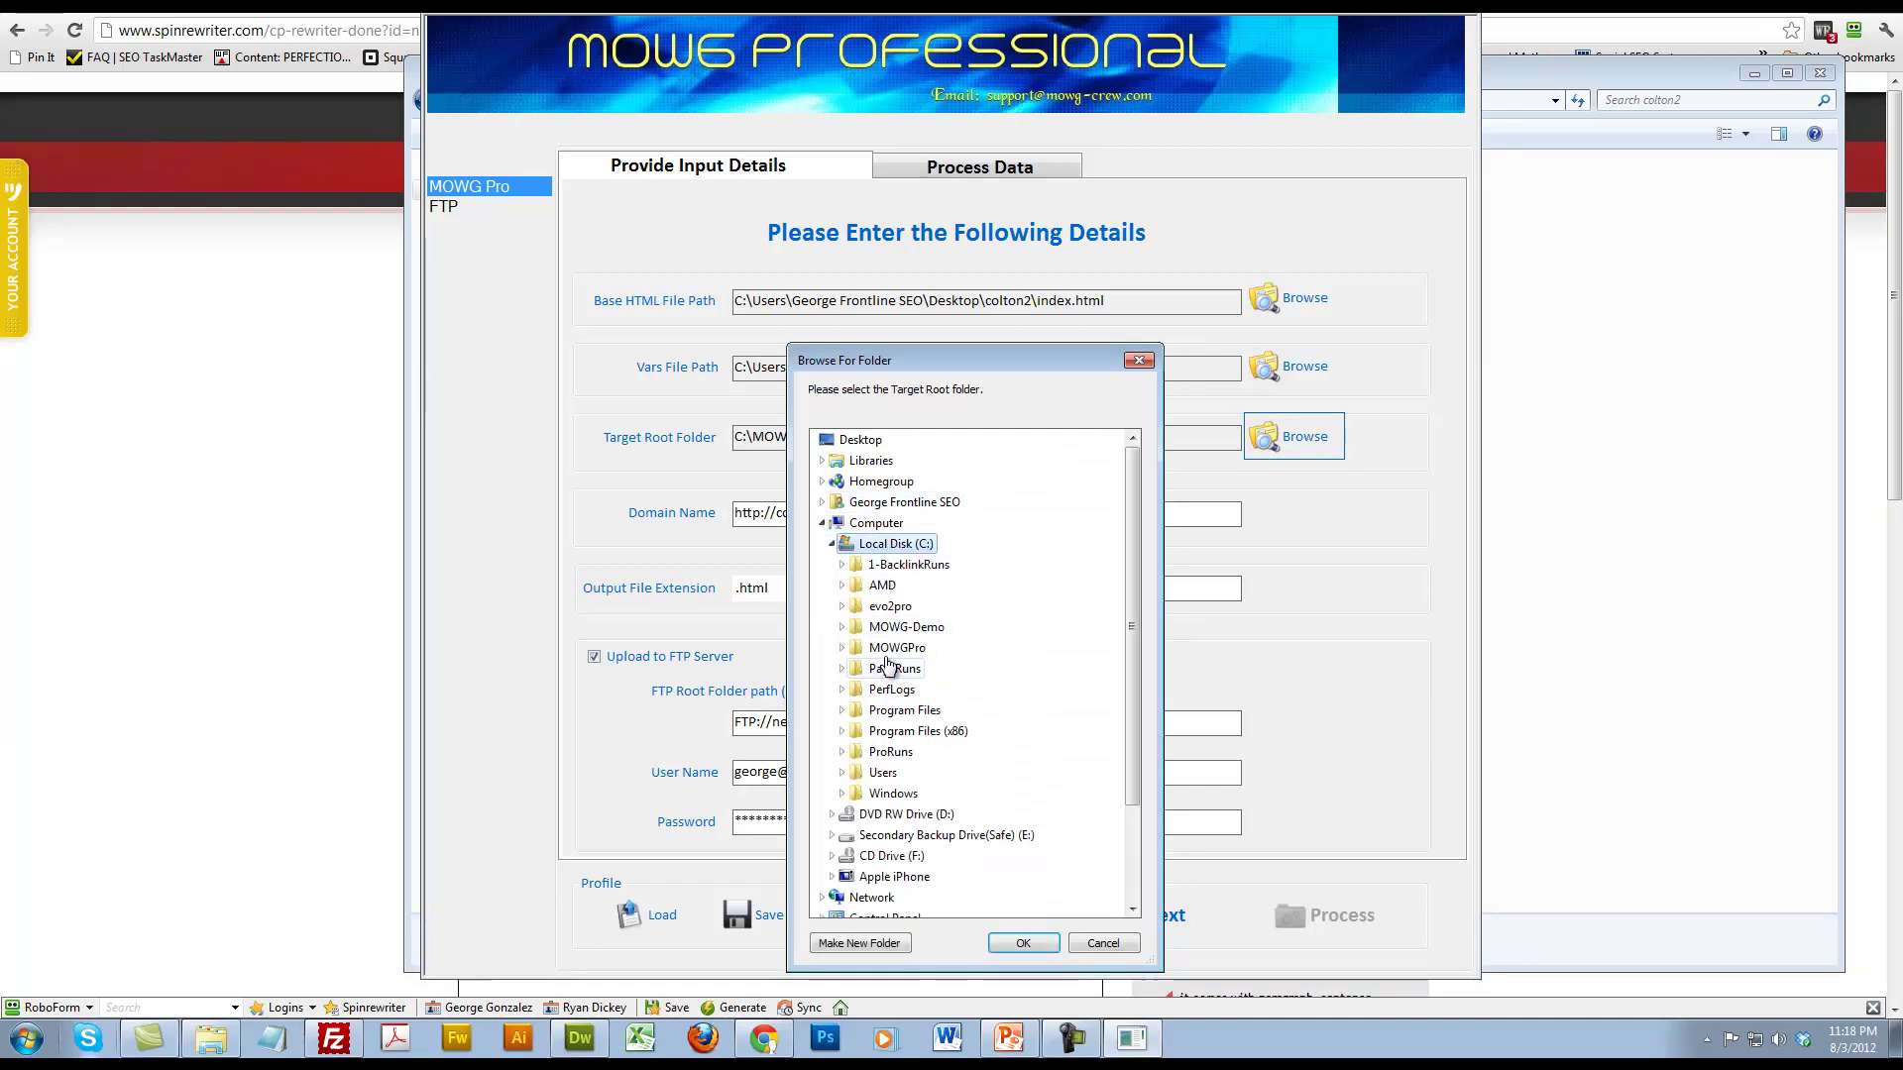
{"action": "double_click", "coordinate": [897, 647]}
{"action": "double_click", "coordinate": [907, 668]}
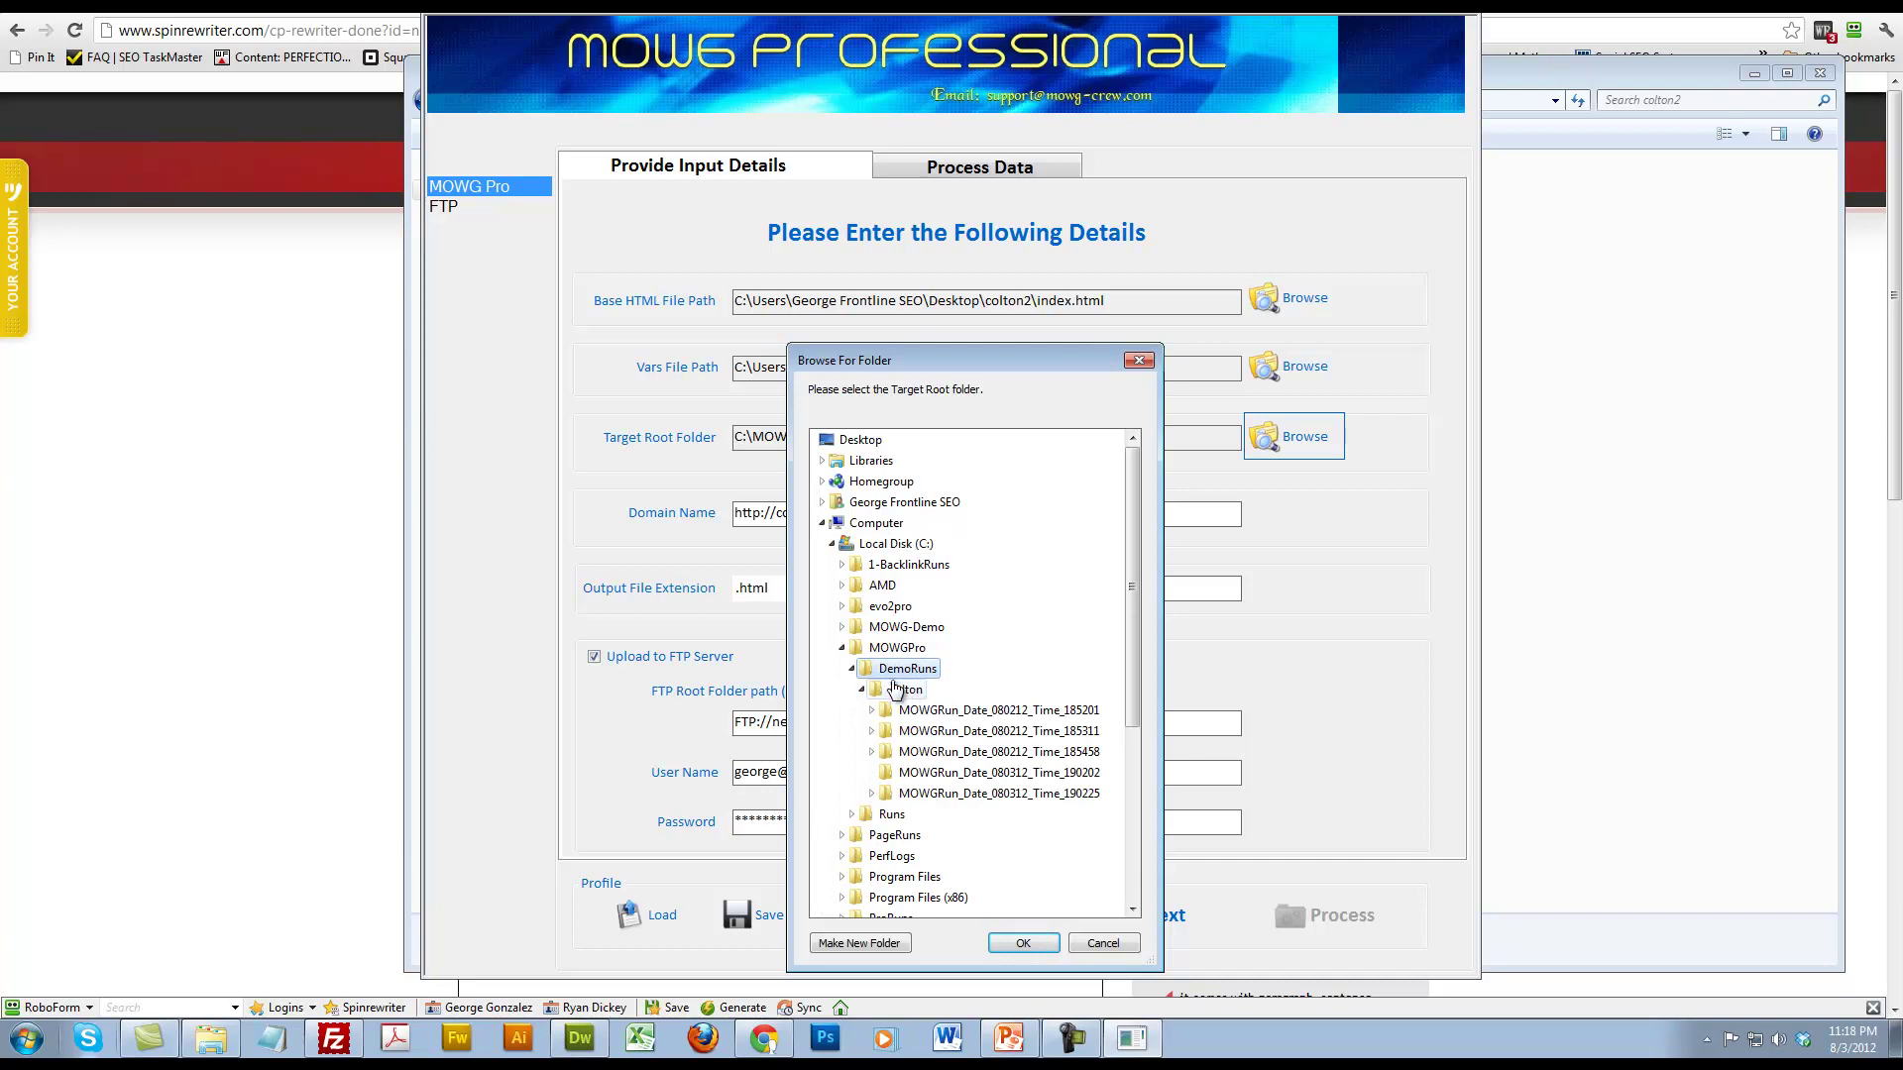
{"action": "left_click", "coordinate": [905, 689]}
{"action": "left_click", "coordinate": [872, 942]}
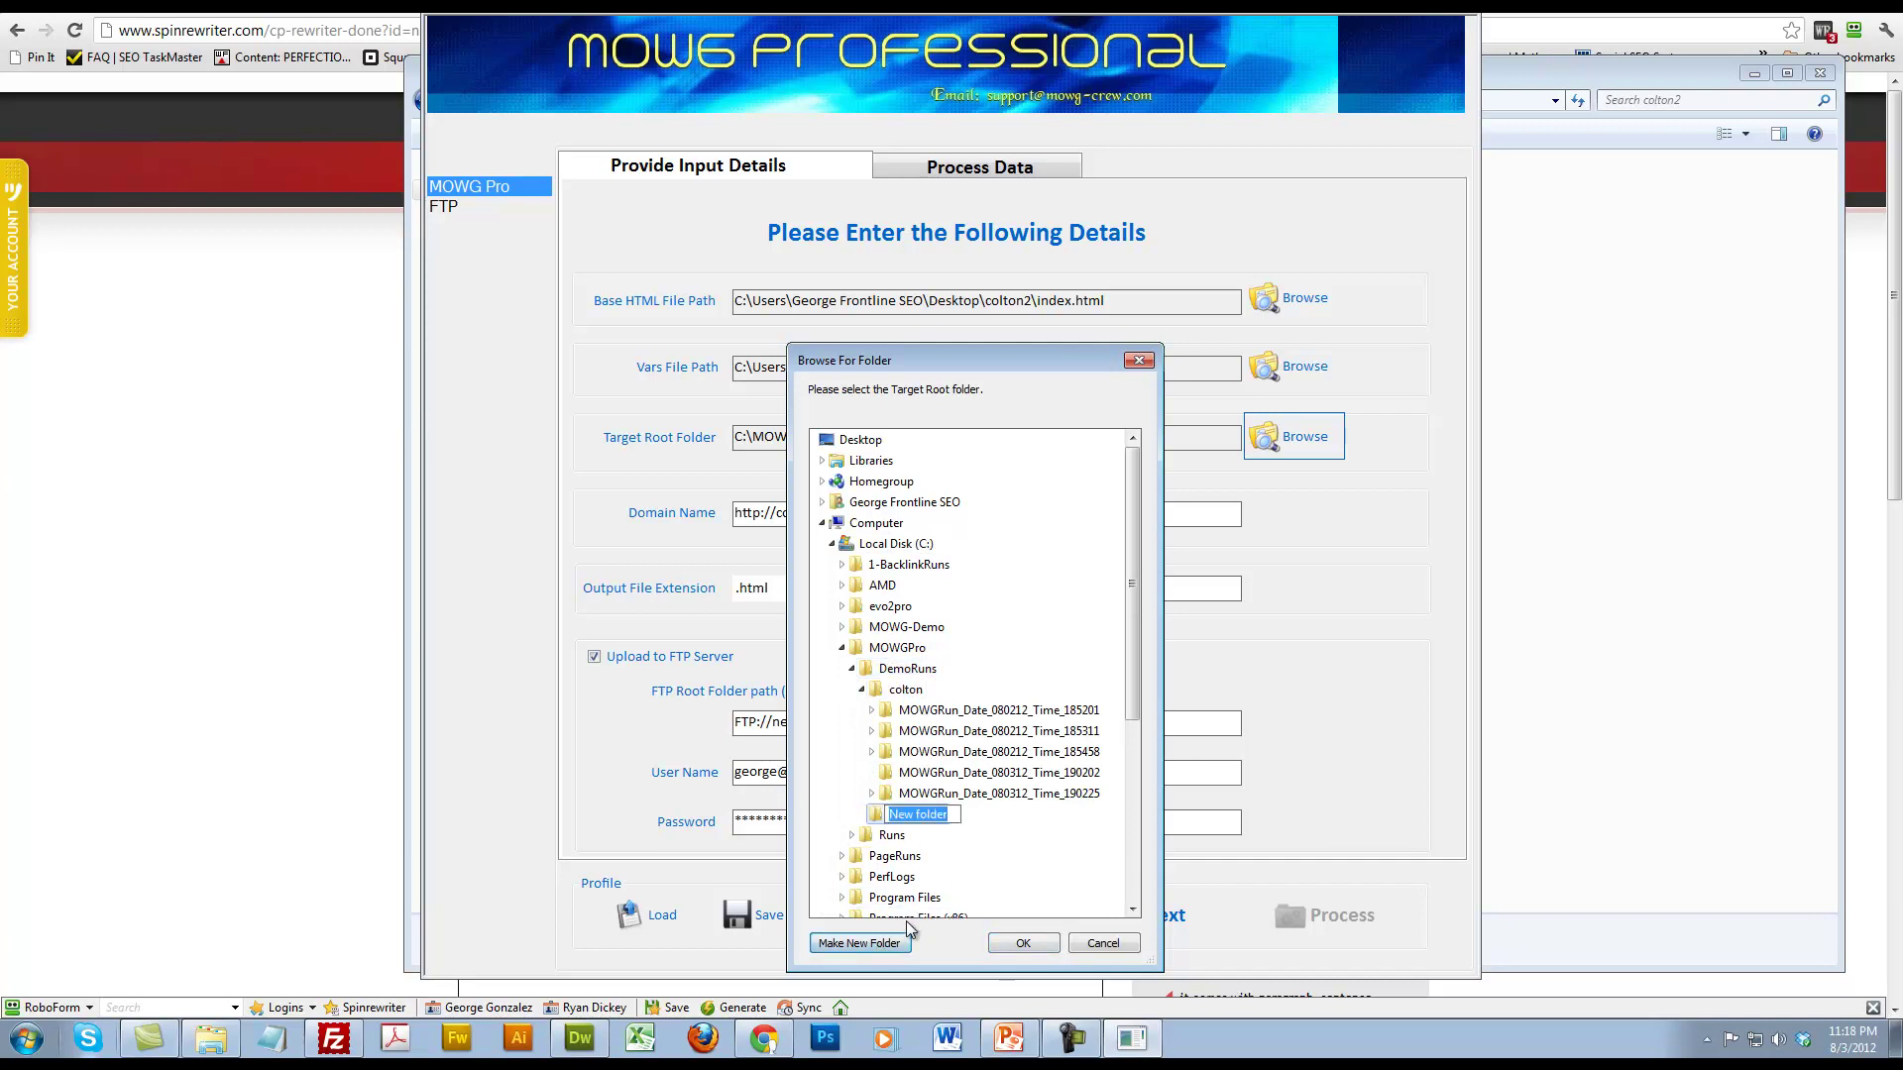
{"action": "type", "text": "COLTON2"}
{"action": "key", "text": "Return"}
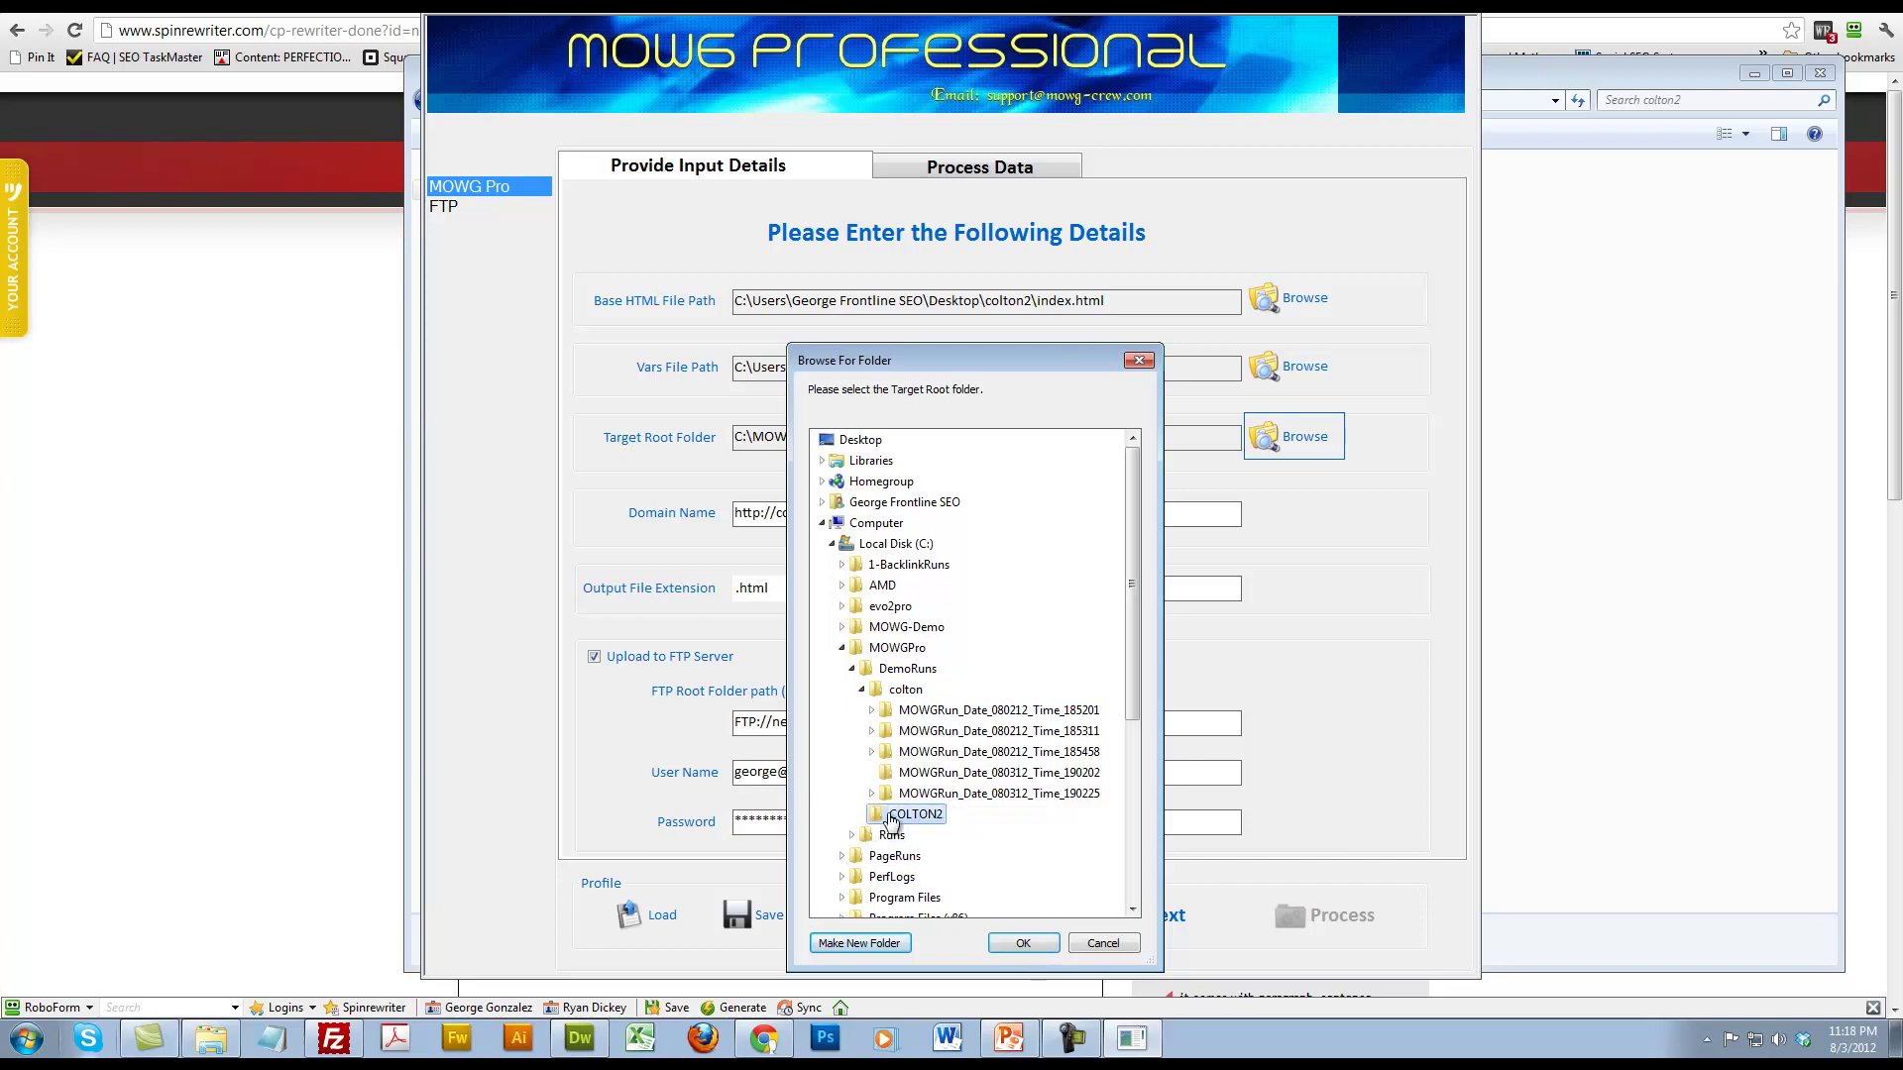
{"action": "left_click", "coordinate": [1023, 942]}
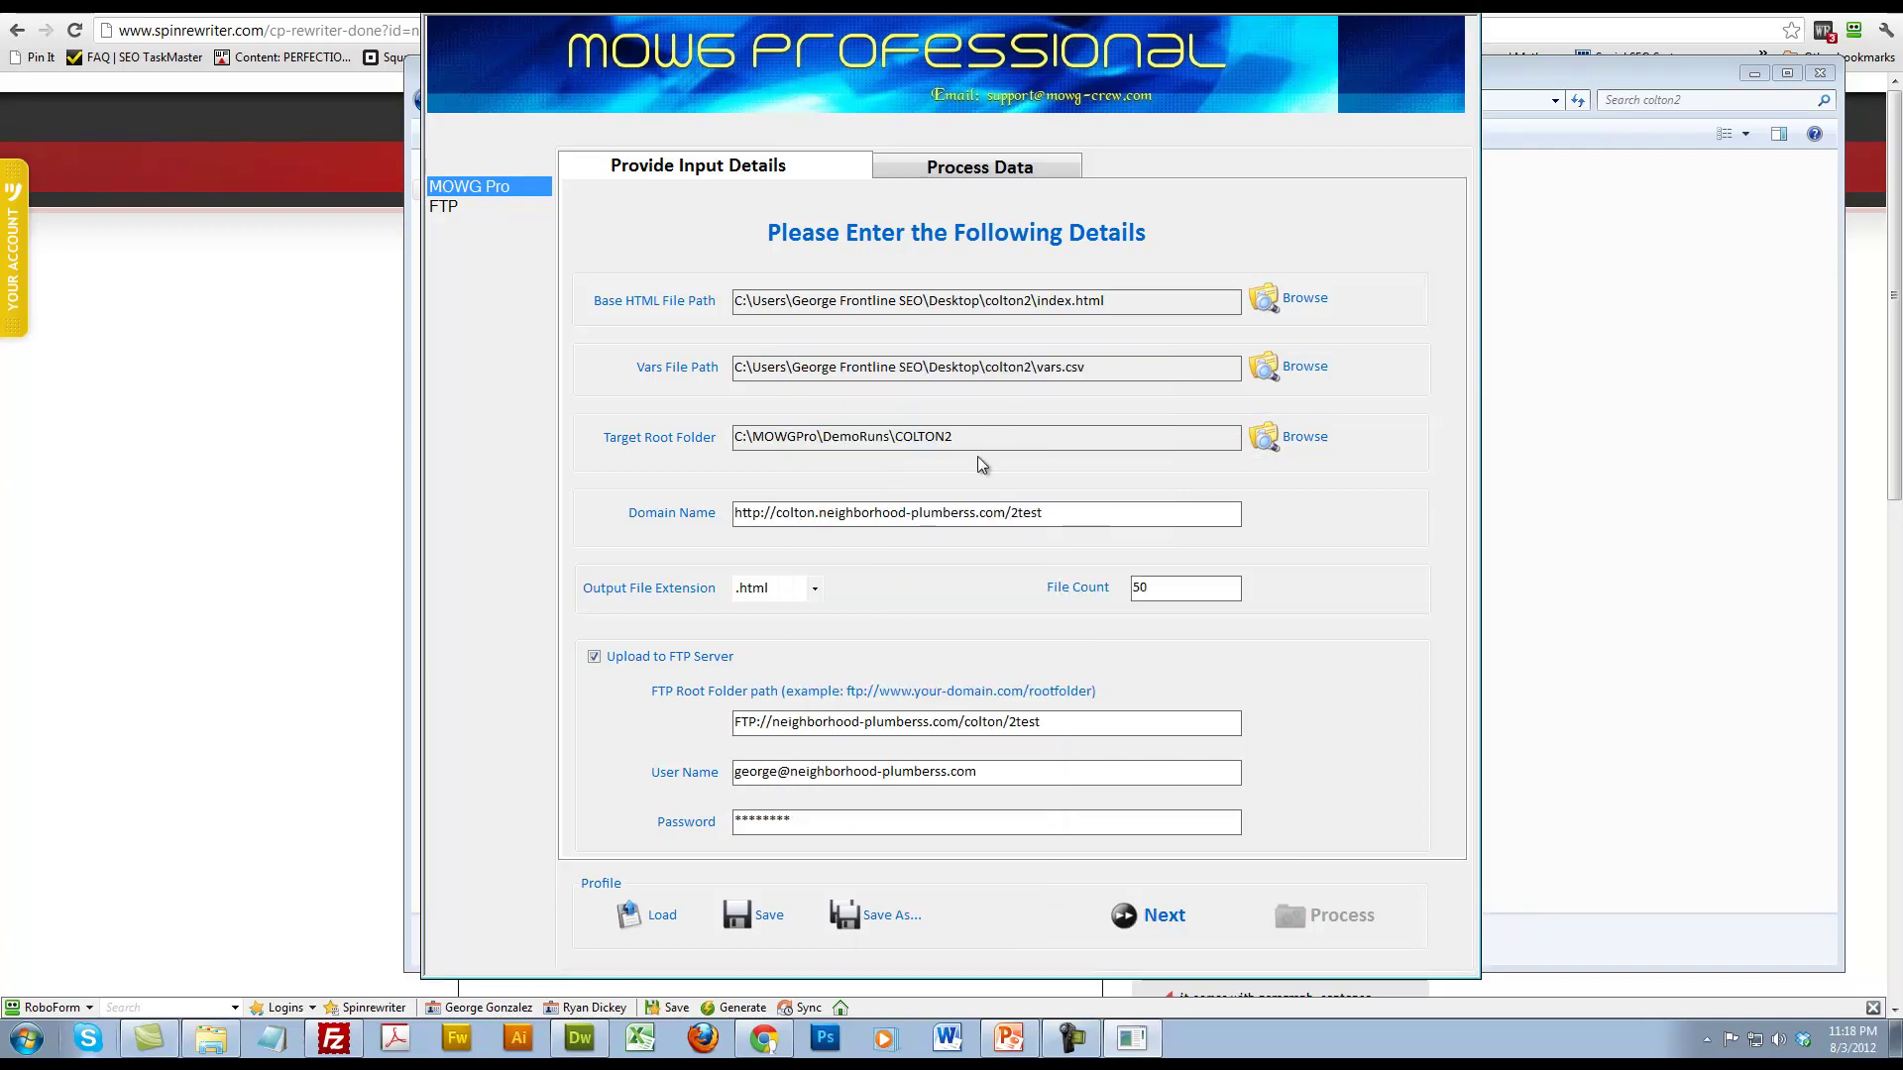
{"action": "triple_click", "coordinate": [1008, 449]}
{"action": "left_click", "coordinate": [1110, 449]}
{"action": "left_click_drag", "start_coordinate": [1085, 516], "coordinate": [738, 513]}
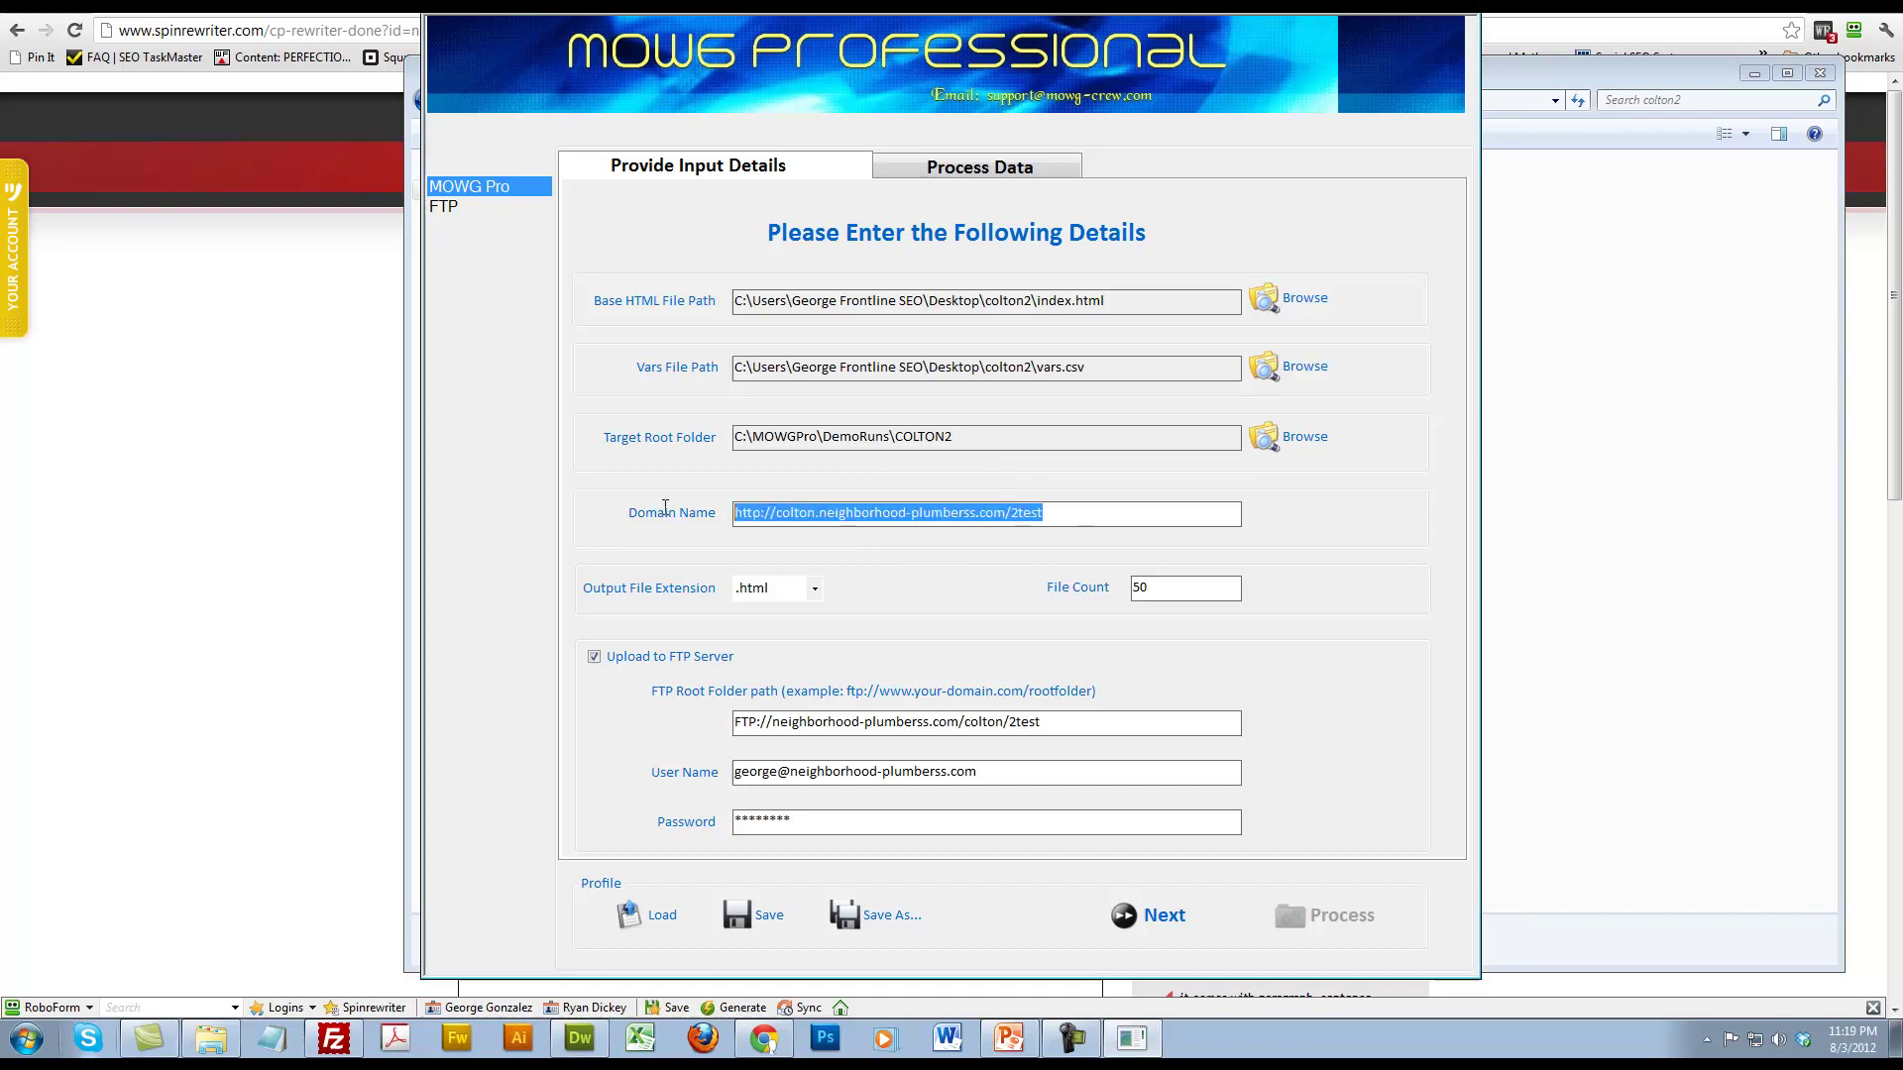
{"action": "left_click", "coordinate": [1035, 518]}
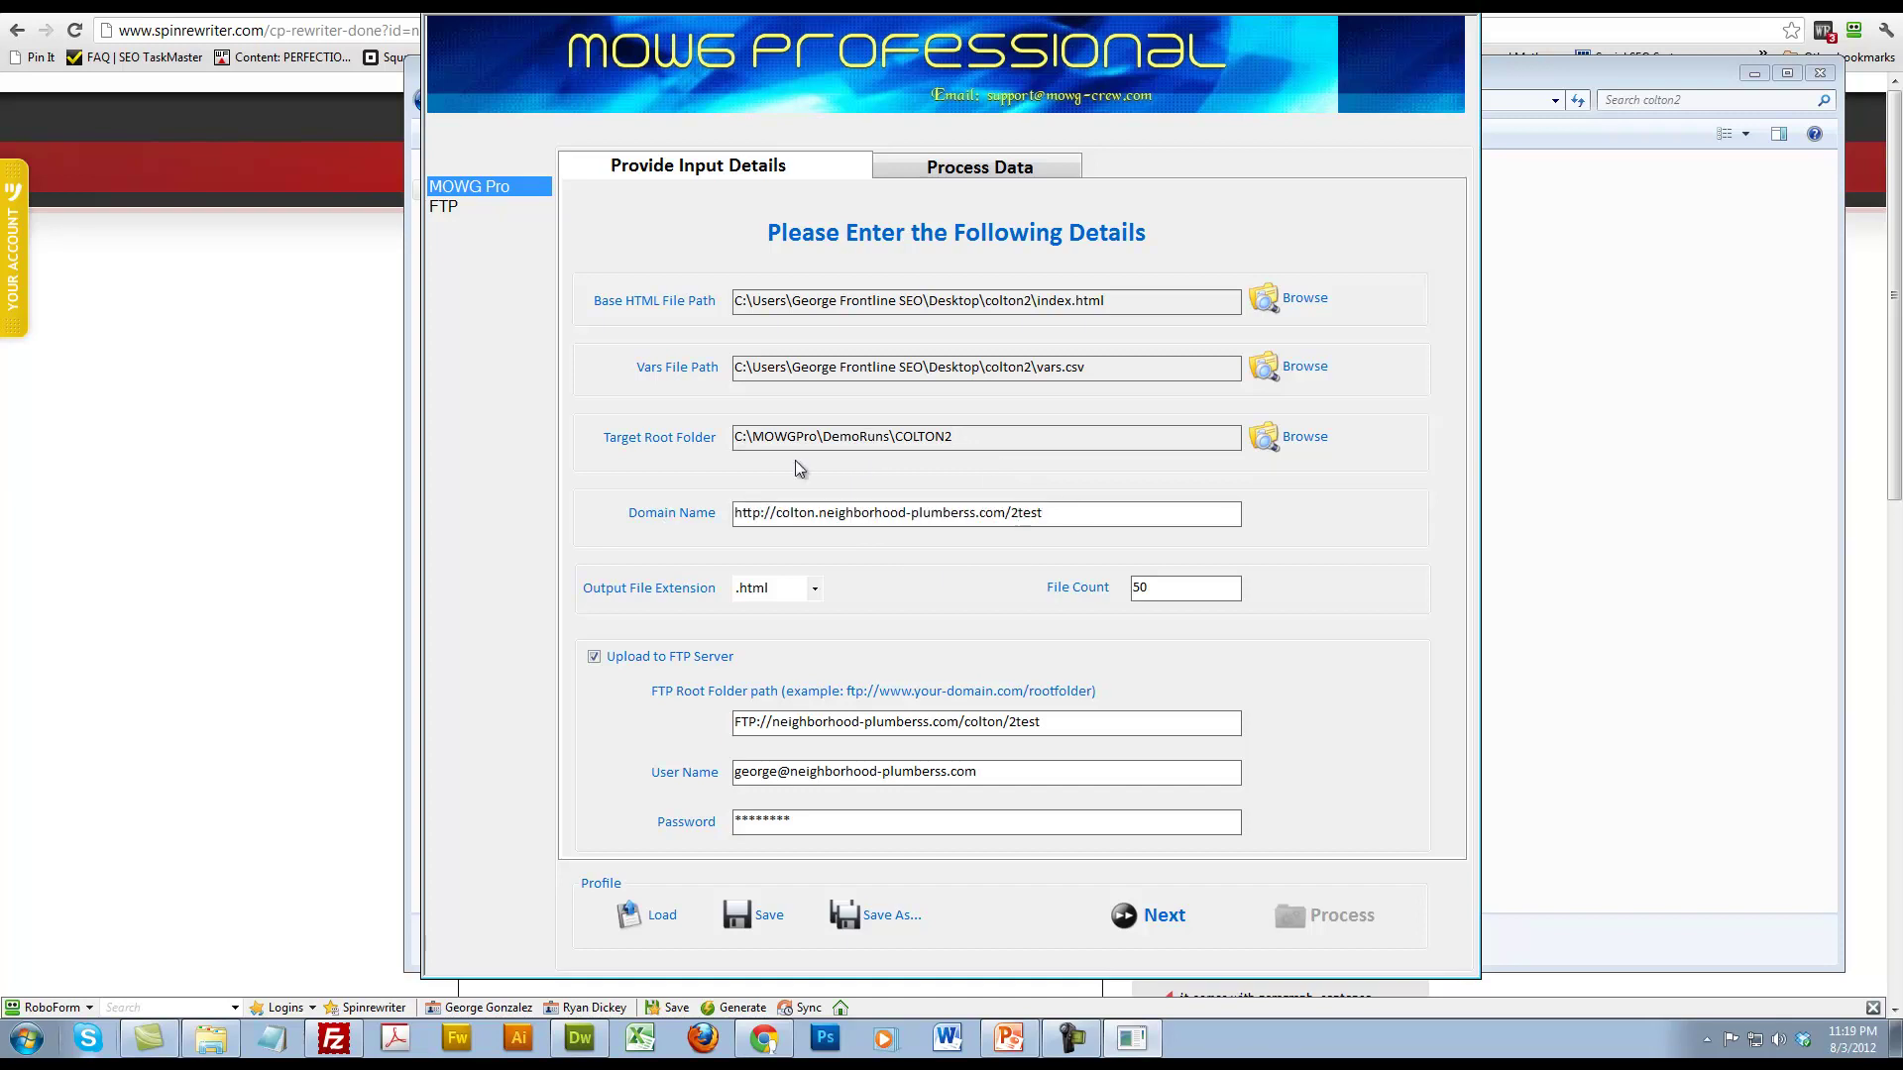
{"action": "key", "text": "BackSpace"}
{"action": "type", "text": "3"}
{"action": "left_click_drag", "start_coordinate": [1061, 534], "coordinate": [975, 526]}
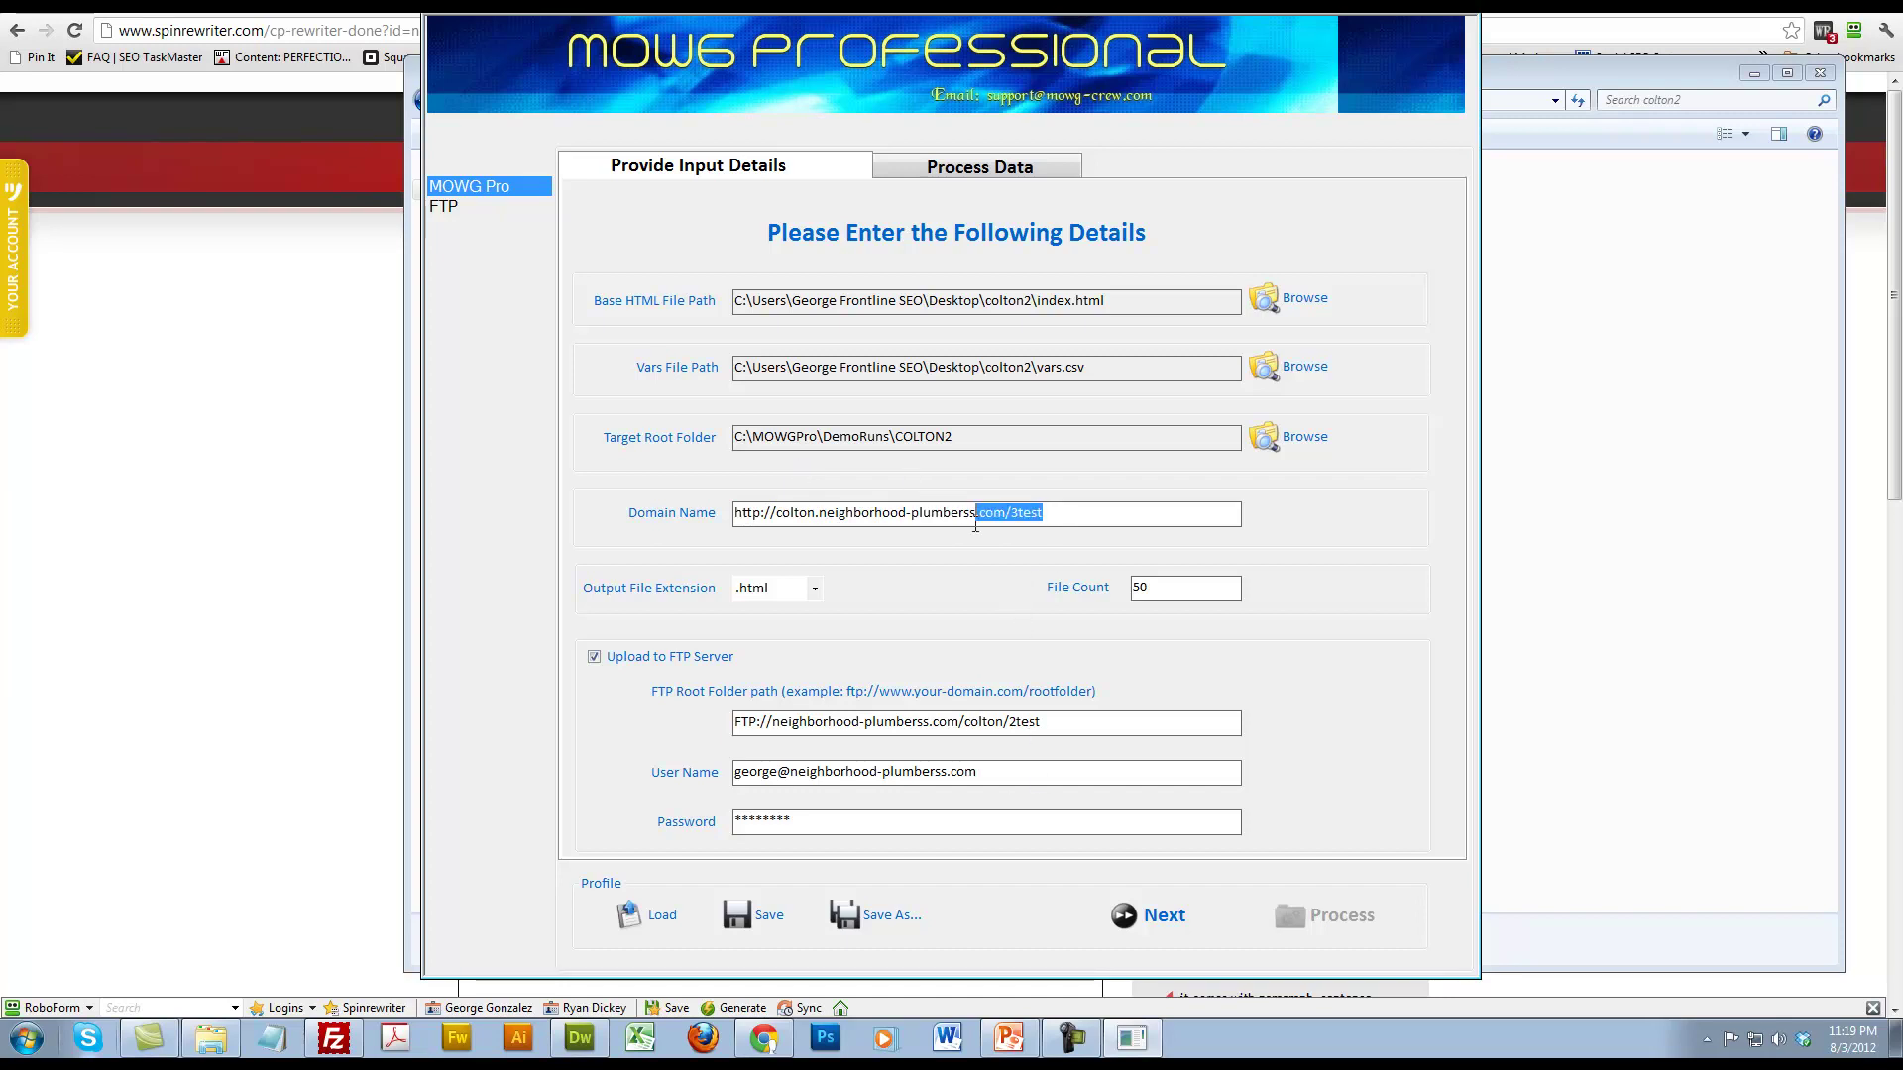
Step: Set the FTP root folder path to FTP://neighborhood-plumberss.com/colton/3test
{"action": "left_click", "coordinate": [1020, 723]}
{"action": "key", "text": "BackSpace"}
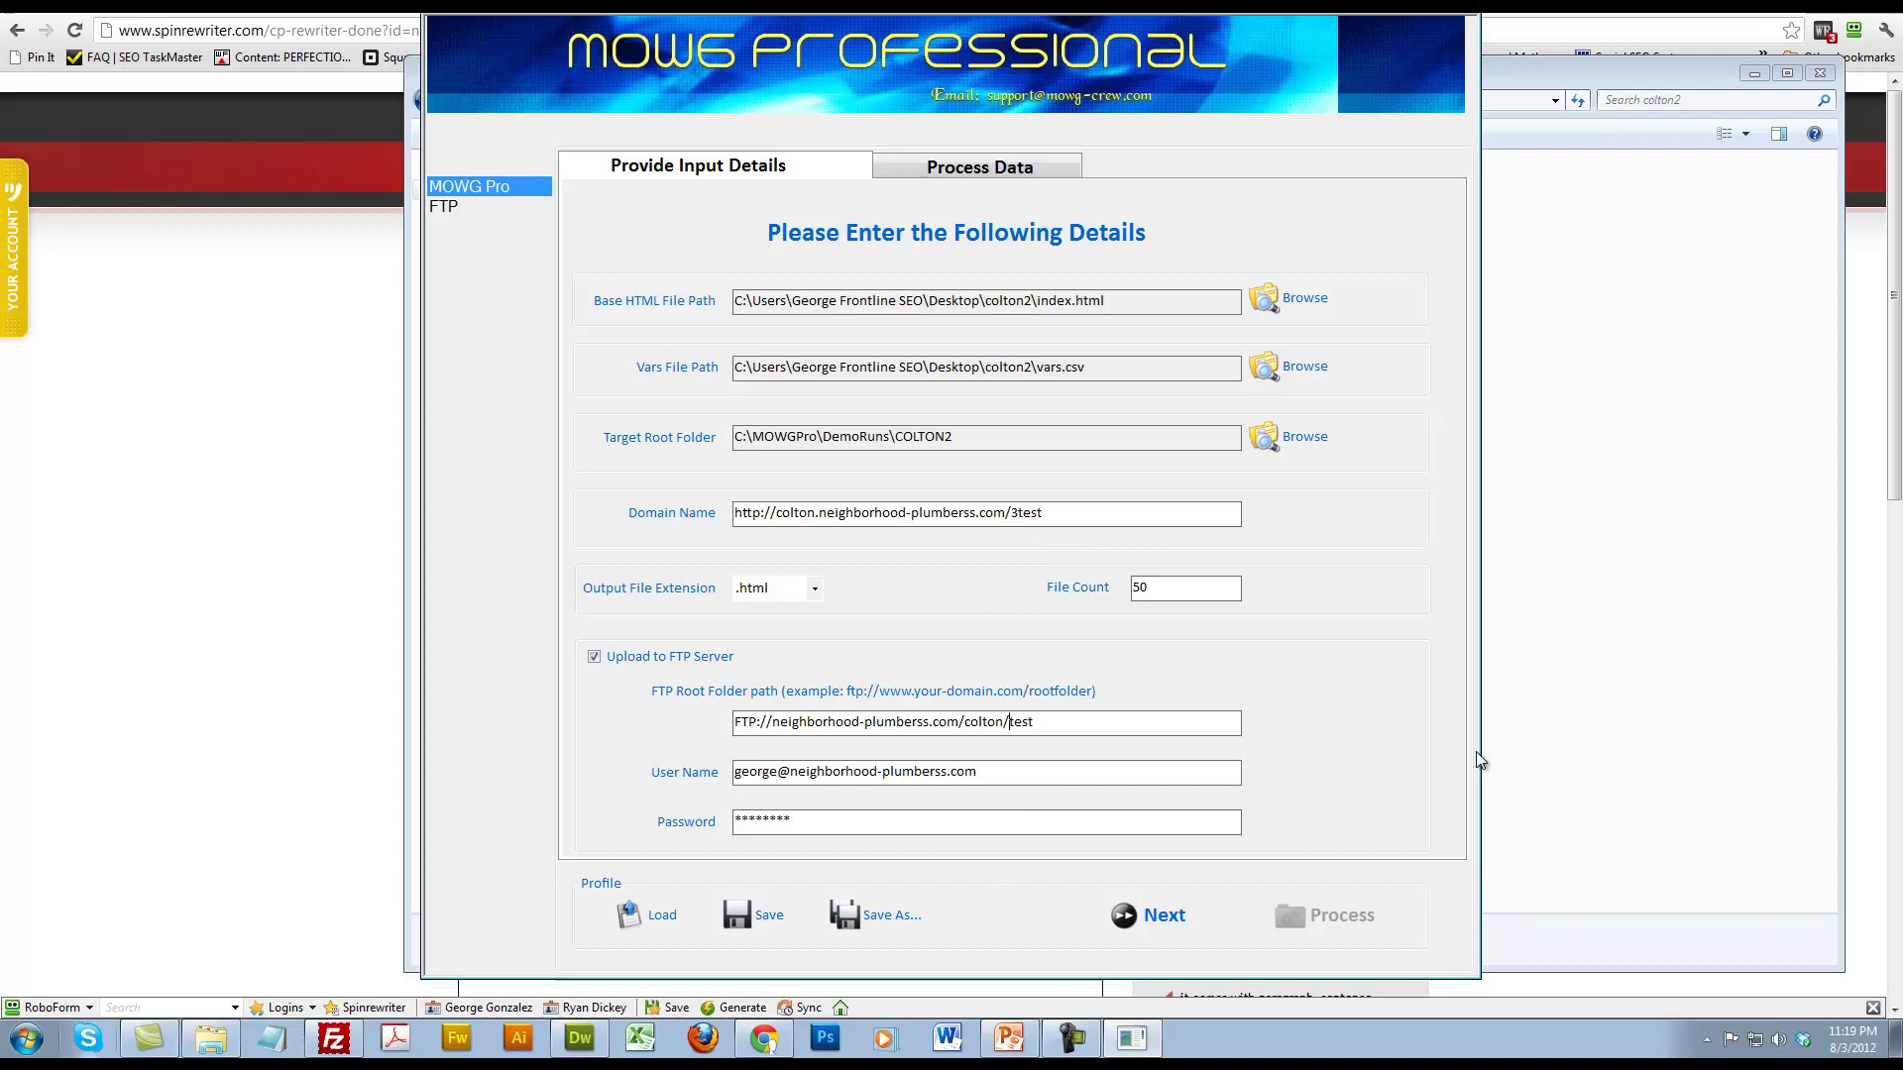
{"action": "left_click", "coordinate": [1080, 728]}
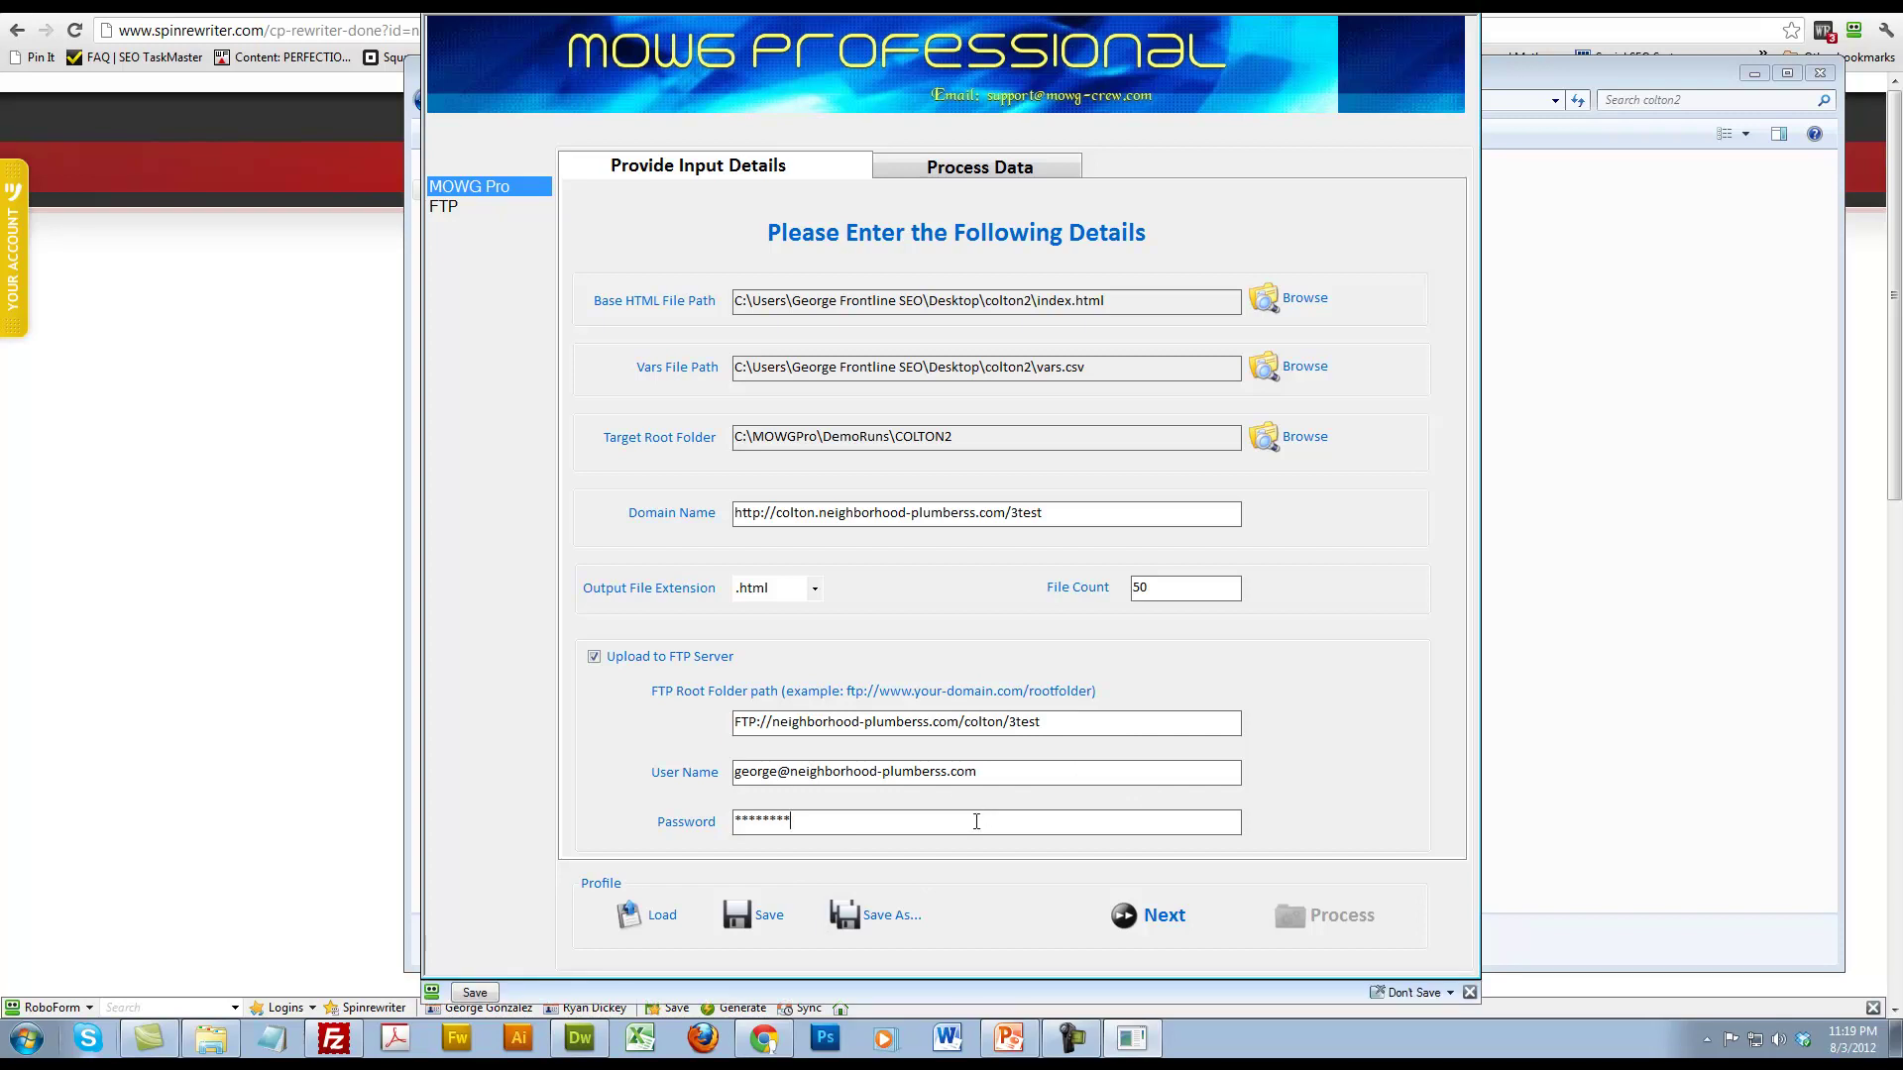
Step: Save the settings as profile file indexcolton2 in a new folder named profile inside colton2
{"action": "left_click", "coordinate": [880, 913]}
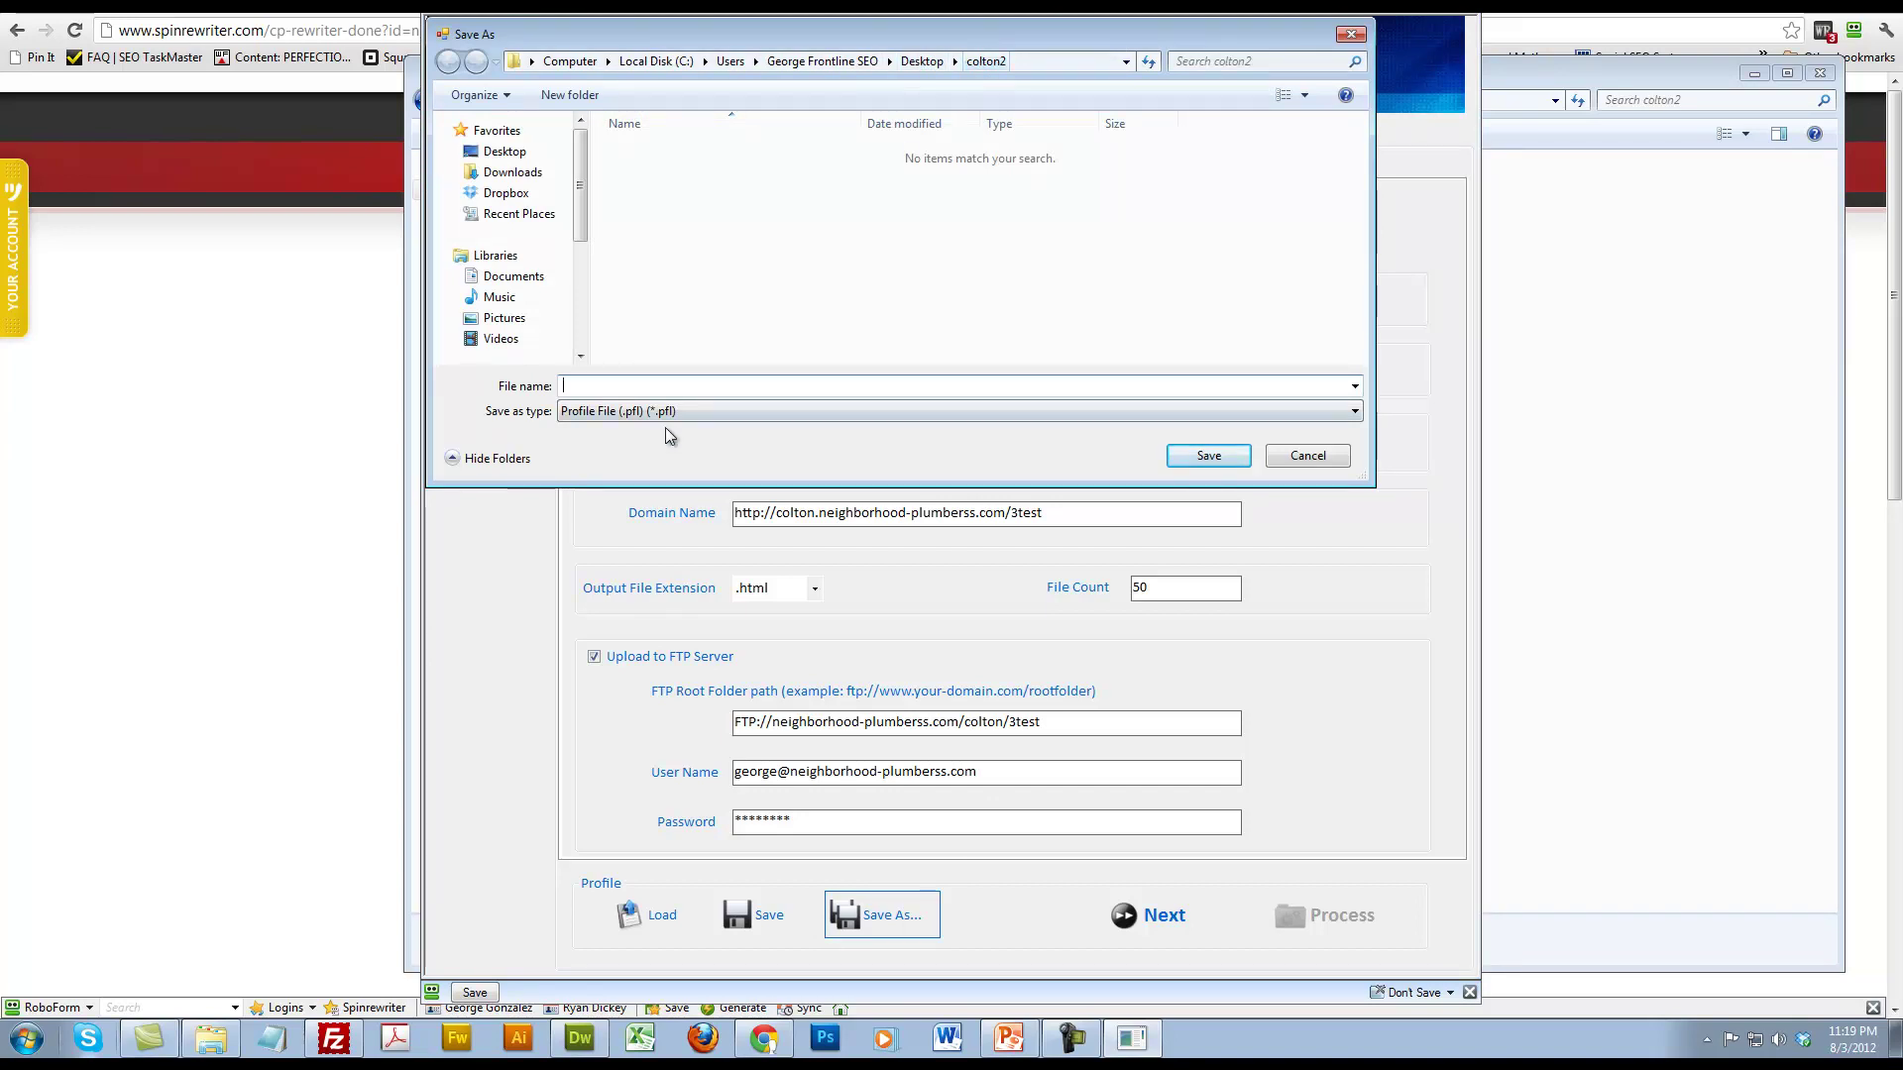
{"action": "left_click", "coordinate": [572, 96]}
{"action": "type", "text": "pro"}
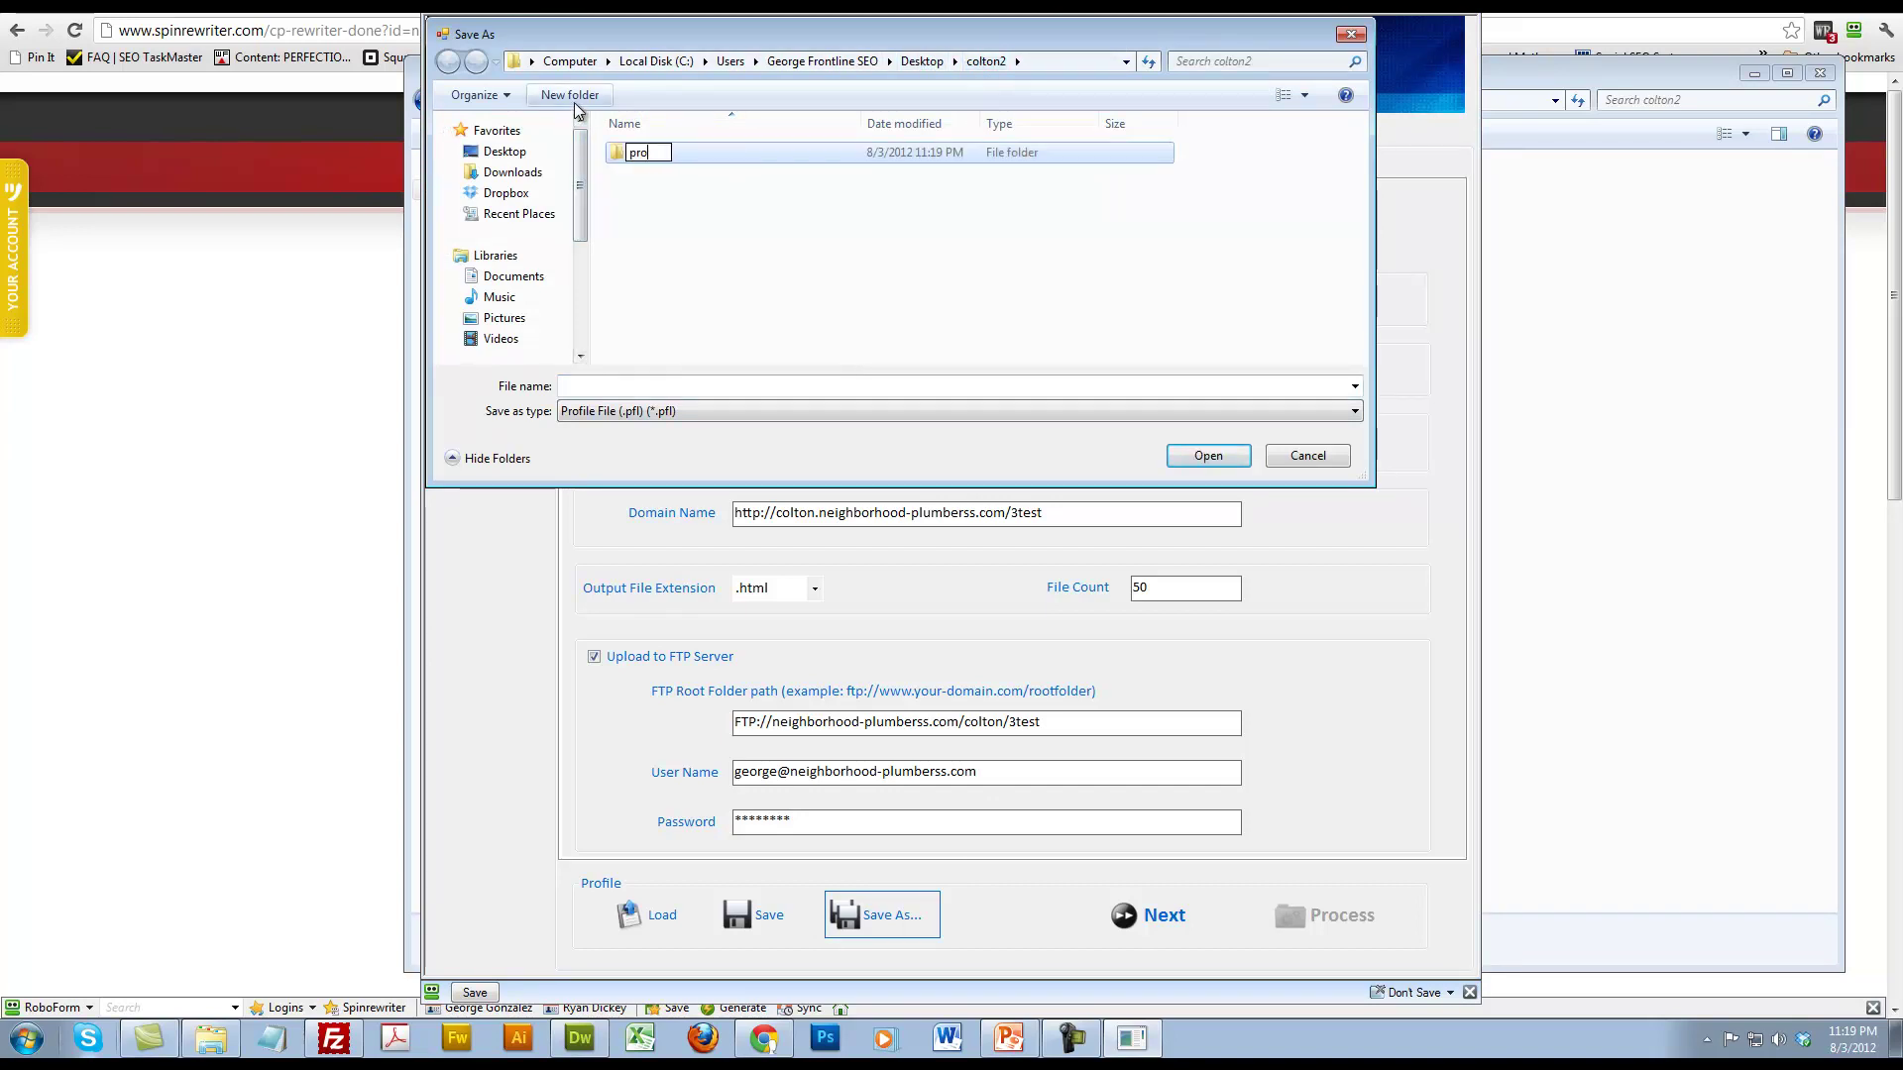
{"action": "type", "text": "file"}
{"action": "key", "text": "Return"}
{"action": "double_click", "coordinate": [654, 157]}
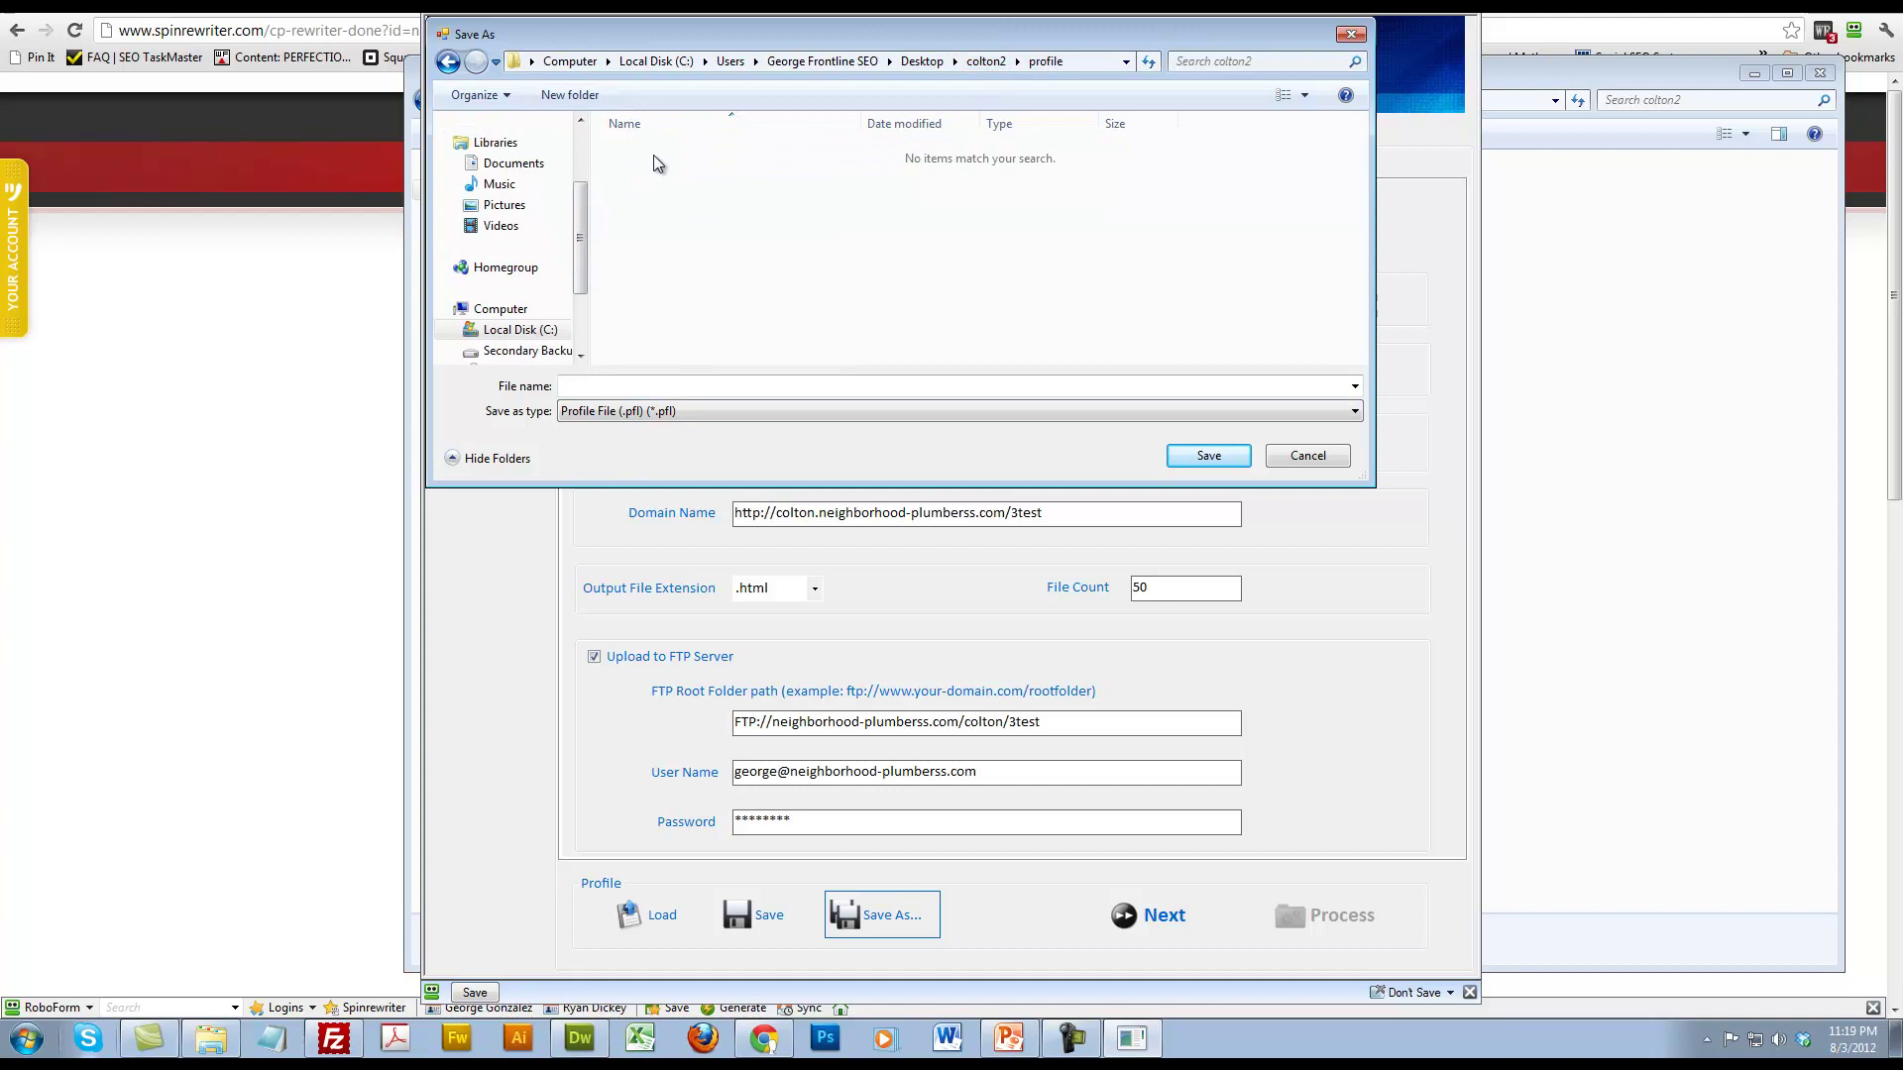
{"action": "left_click", "coordinate": [635, 384]}
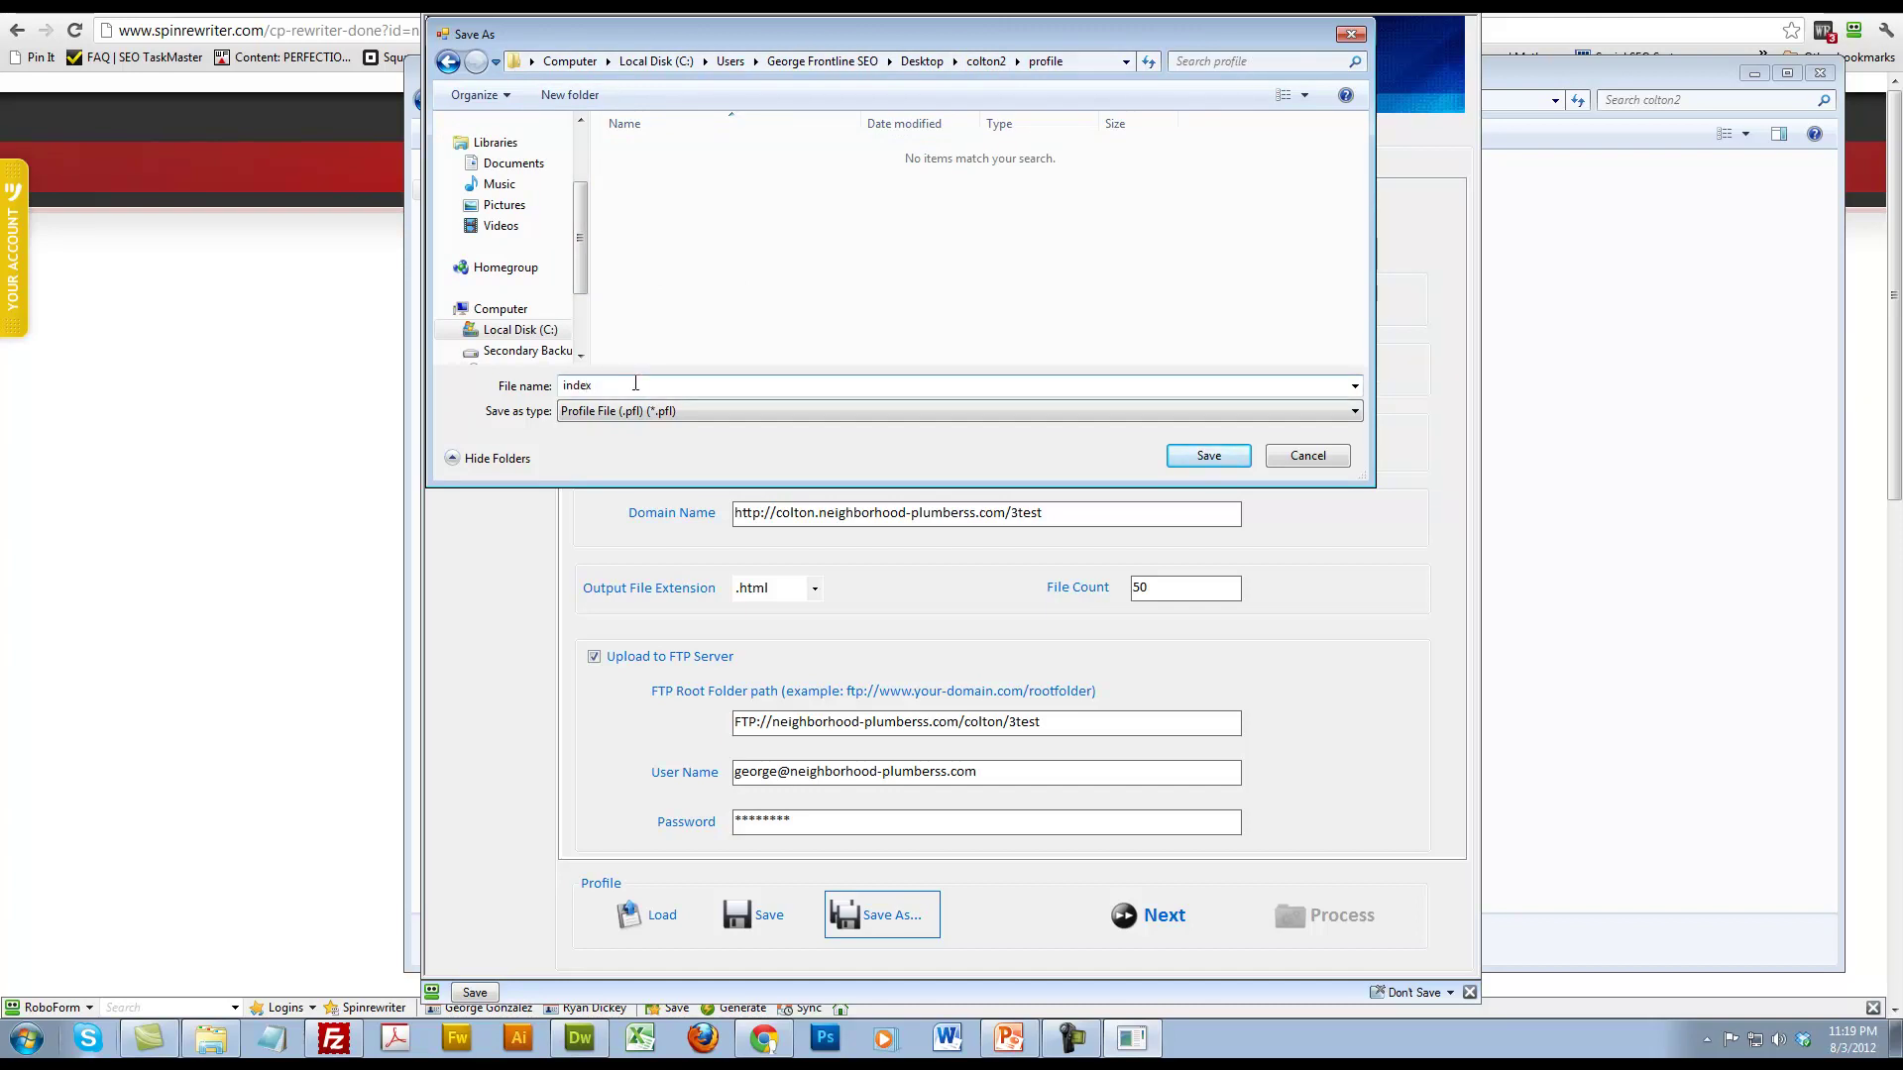
{"action": "type", "text": "indexcolton2"}
{"action": "left_click", "coordinate": [1208, 456]}
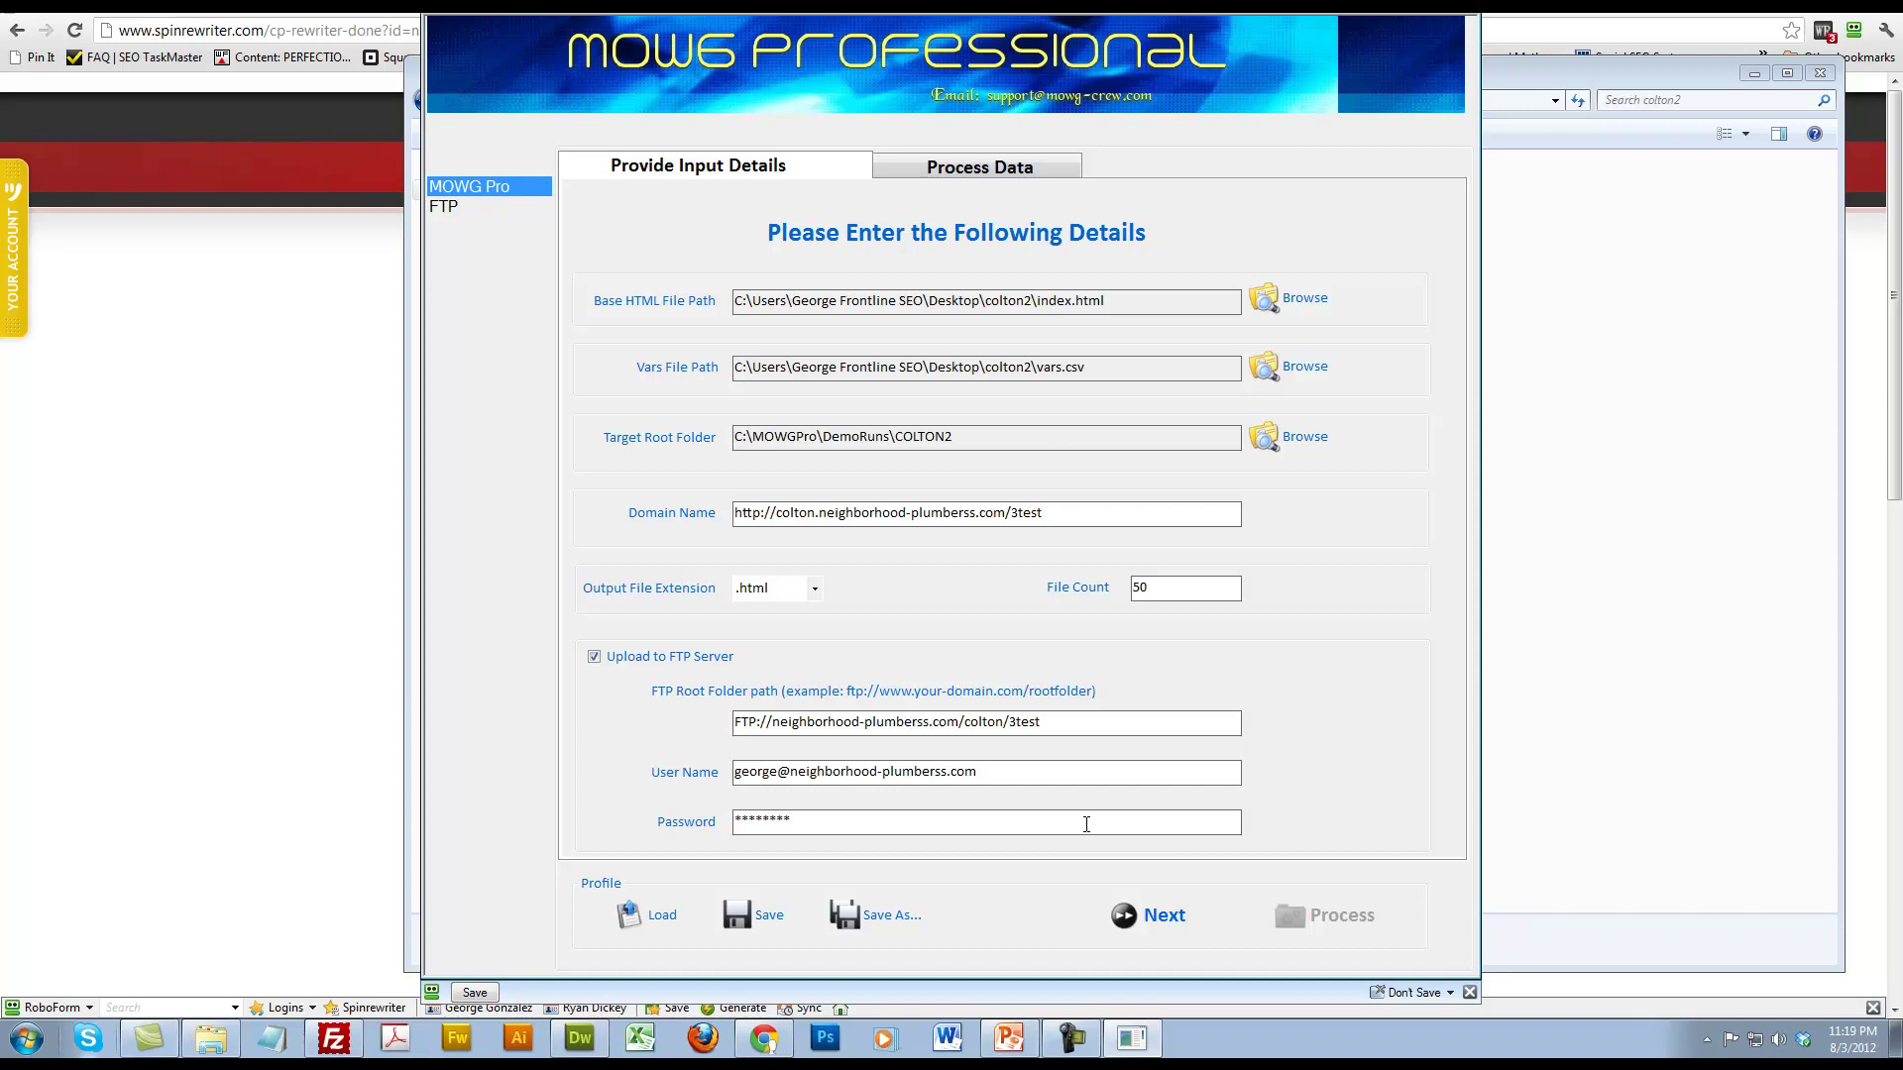
Step: Proceed to the data processing stage, and switch to Dreamweaver to open index.html from the colton2 folder
{"action": "left_click", "coordinate": [1151, 914]}
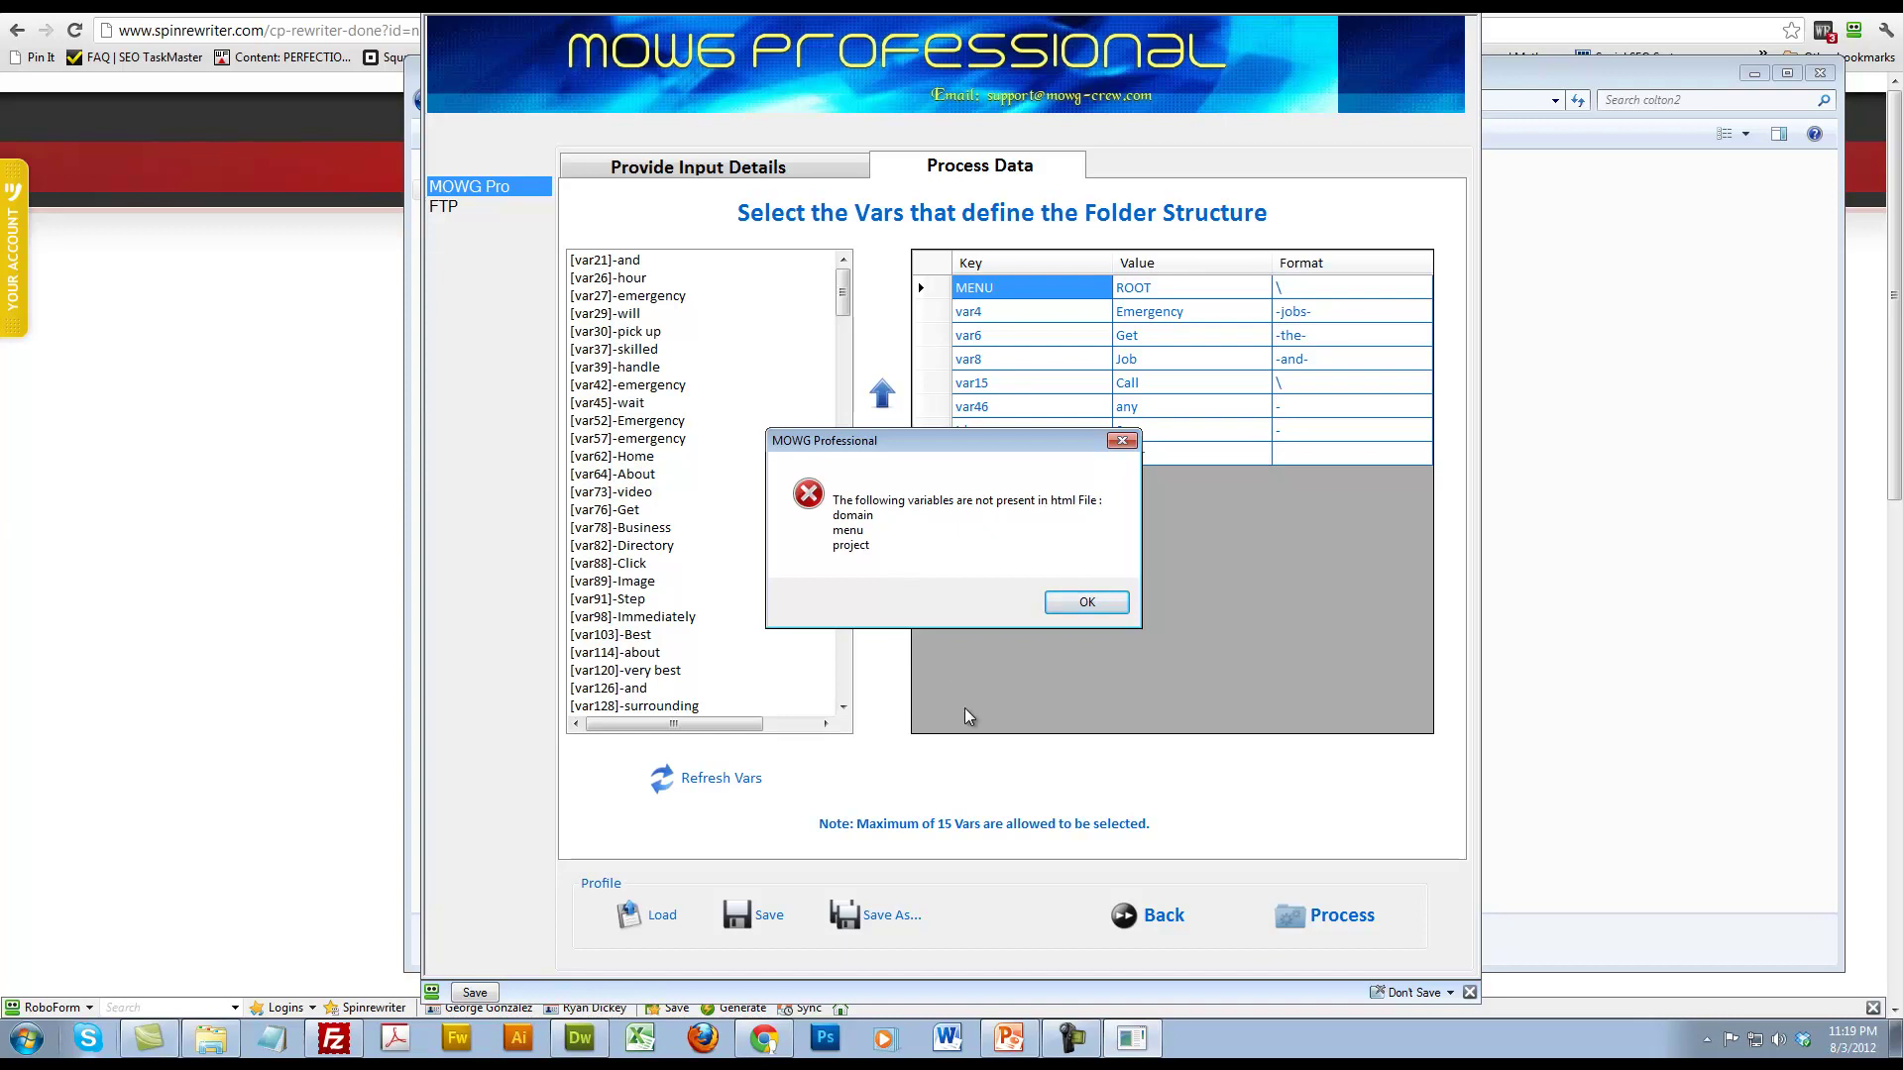
{"action": "left_click", "coordinate": [581, 1043]}
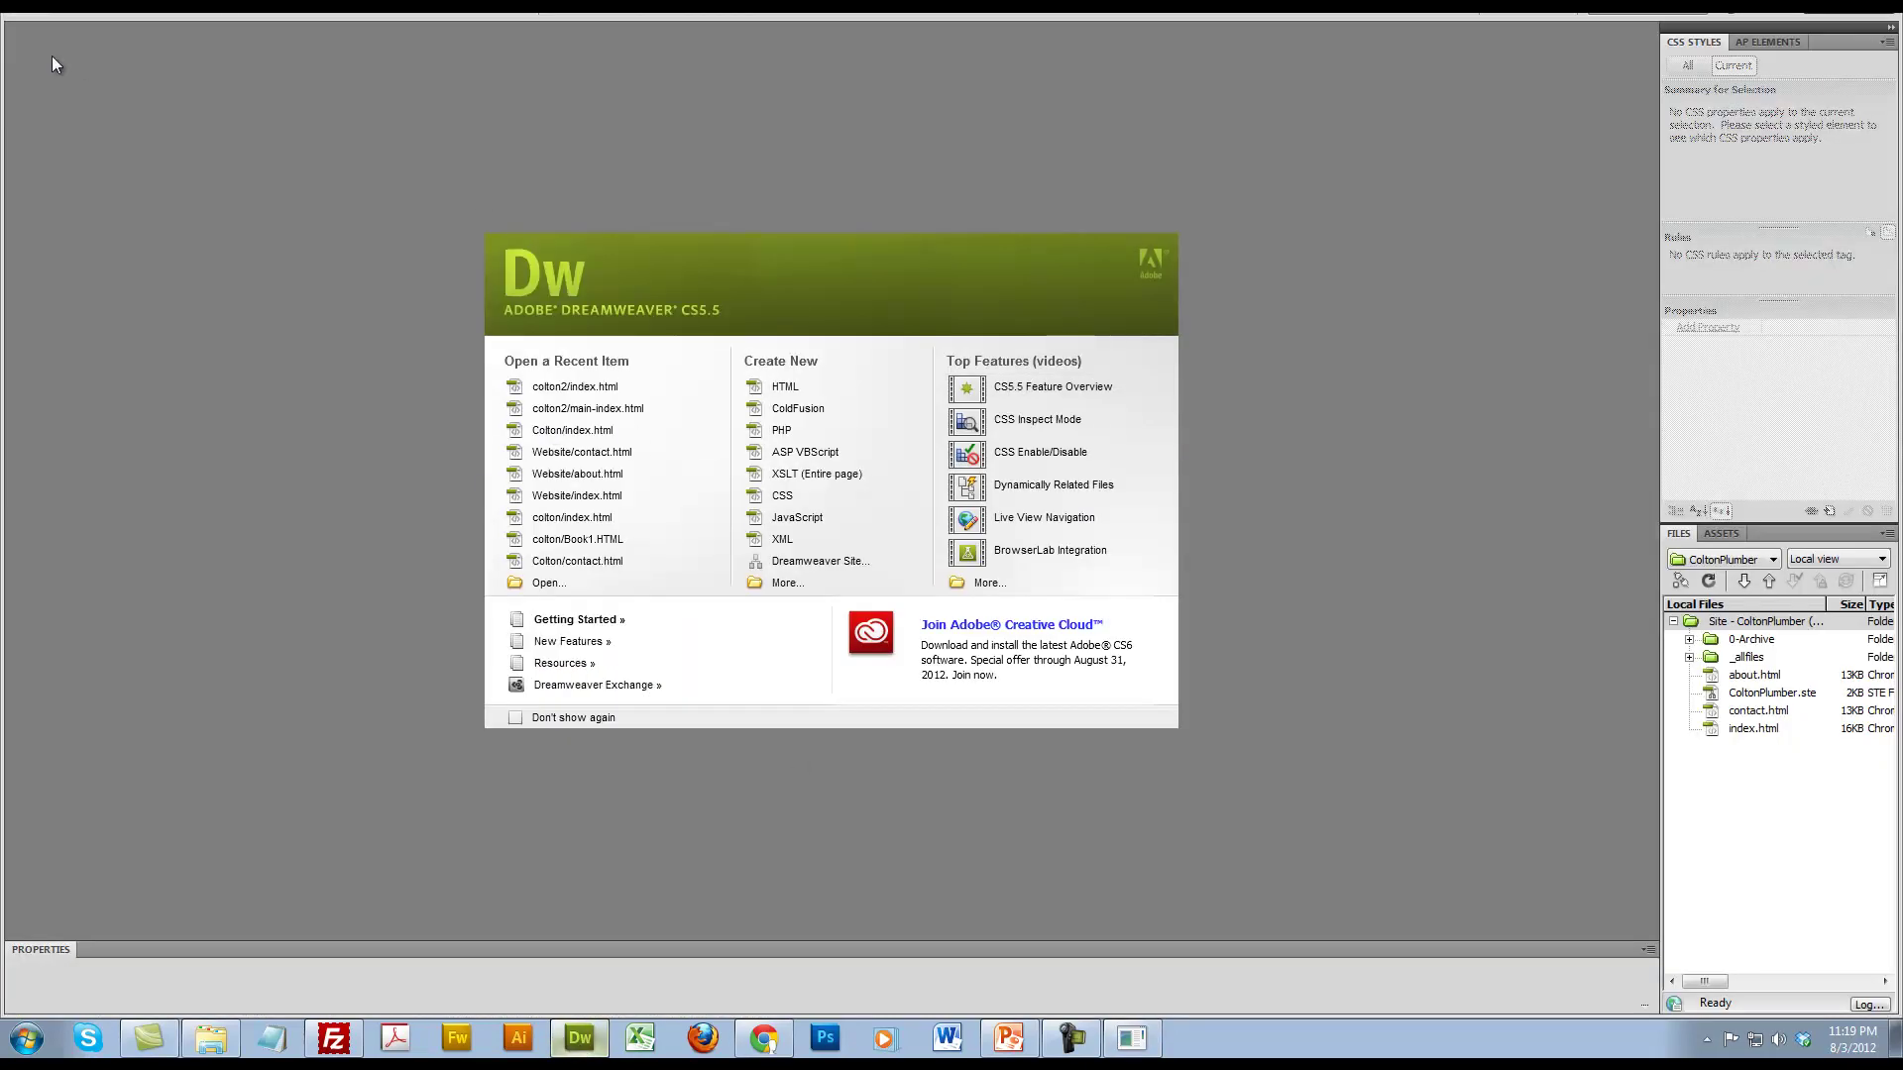
{"action": "left_click", "coordinate": [70, 12]}
{"action": "left_click", "coordinate": [74, 50]}
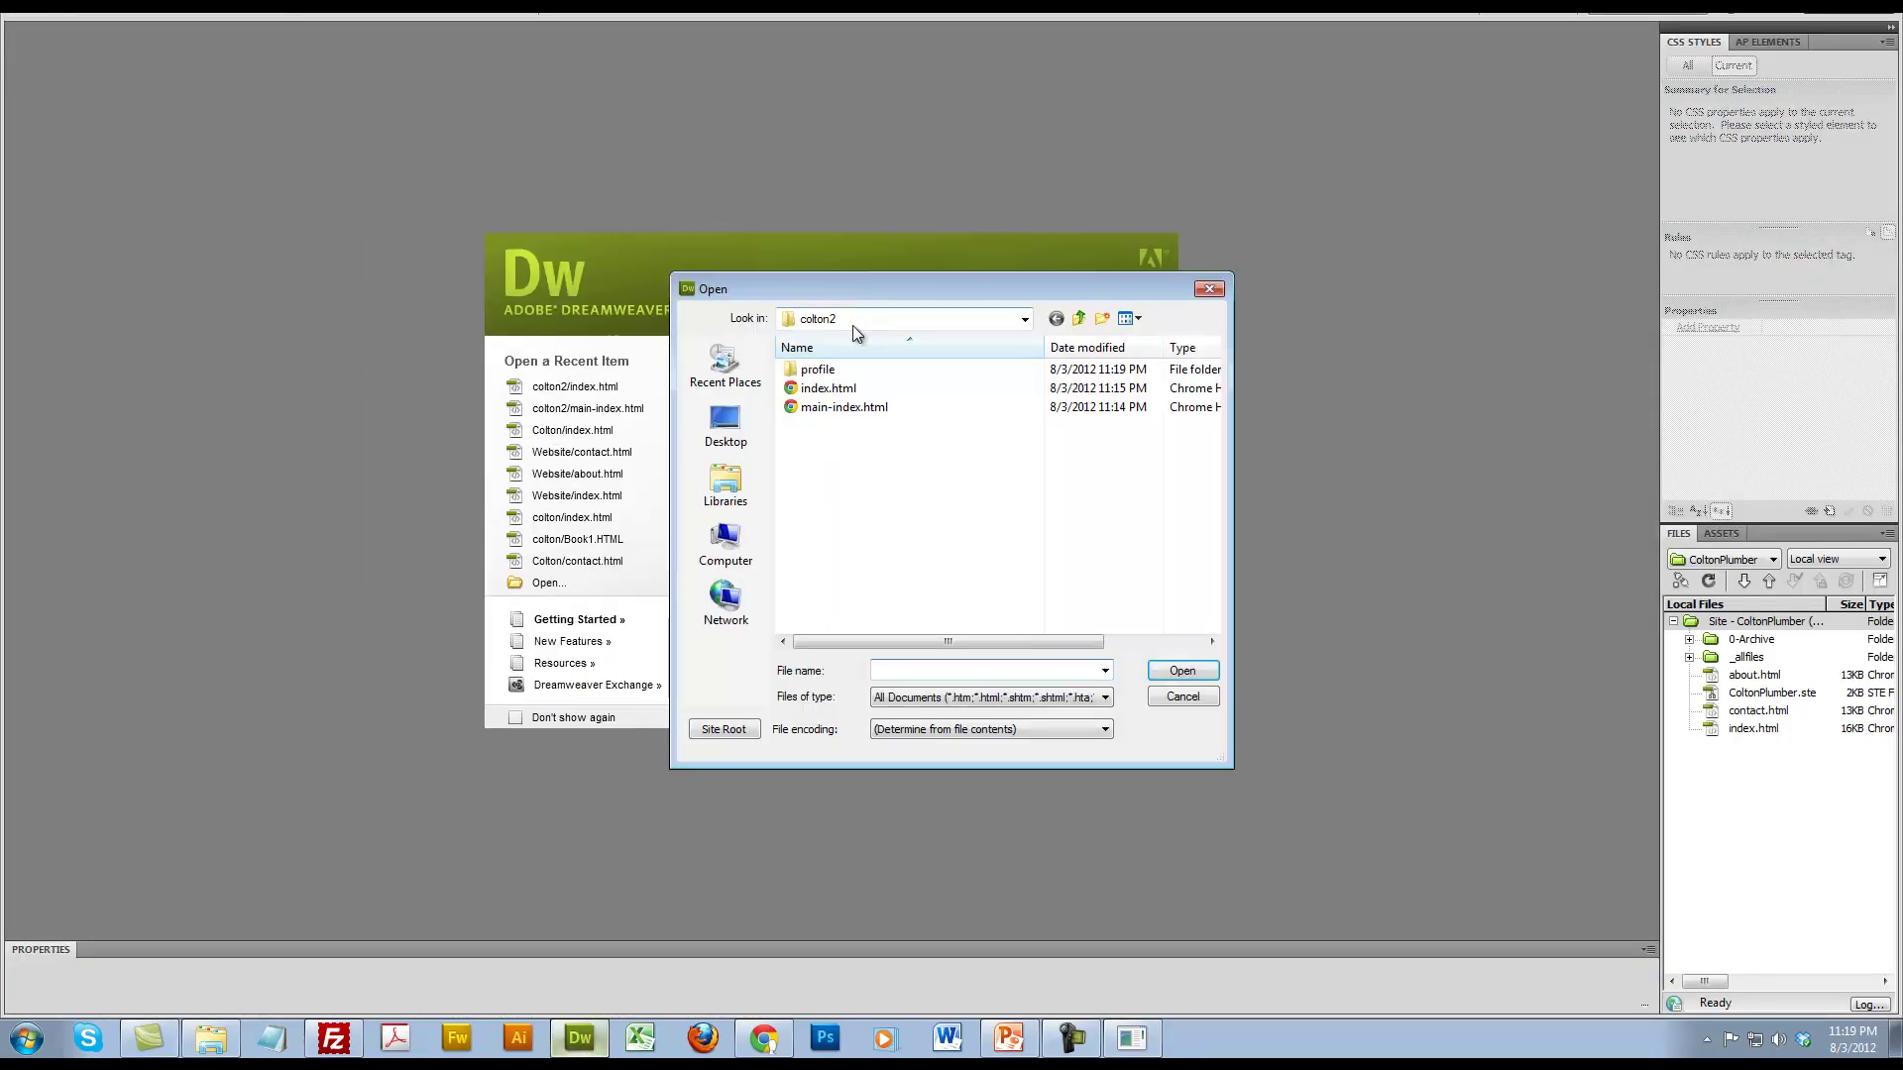
{"action": "double_click", "coordinate": [849, 388]}
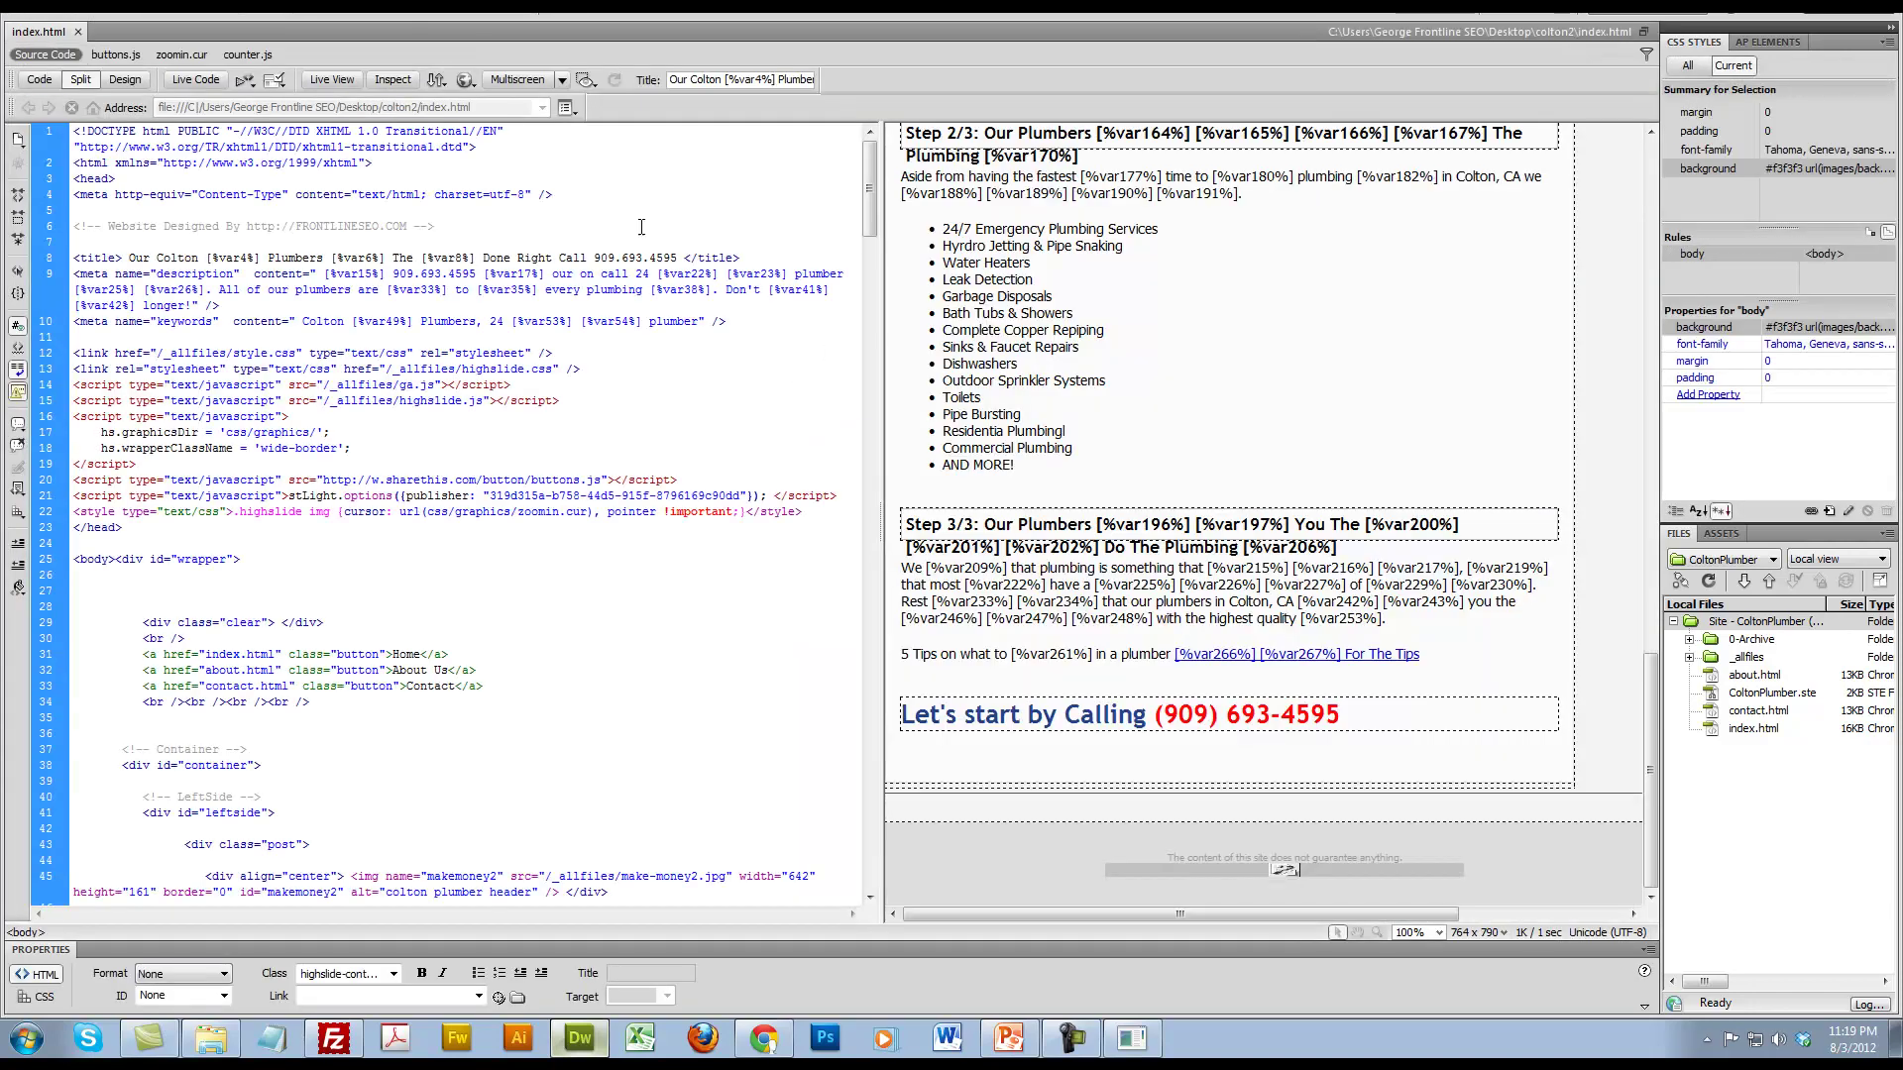
Step: Insert the [%MENU%] variable at the start of the meta description content, before [%var15%]
{"action": "left_click", "coordinate": [326, 280]}
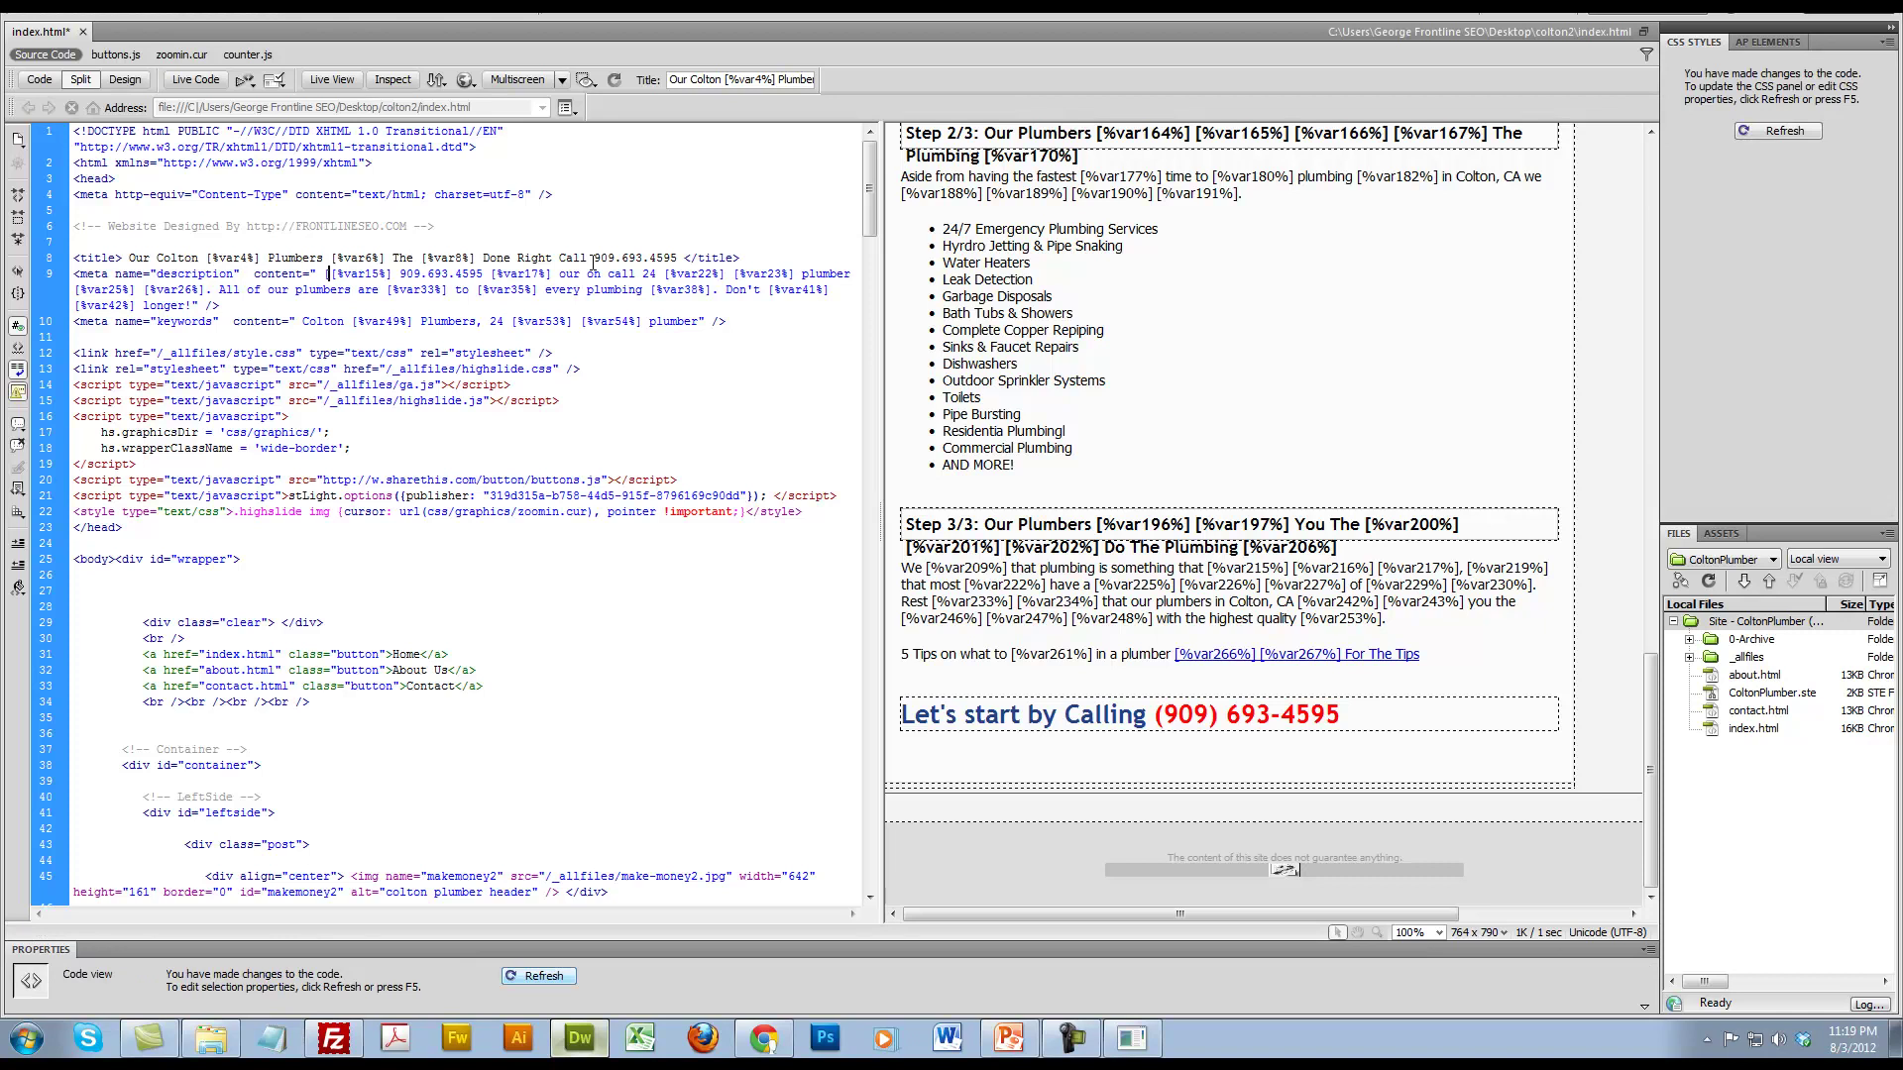
{"action": "type", "text": "[%MENU"}
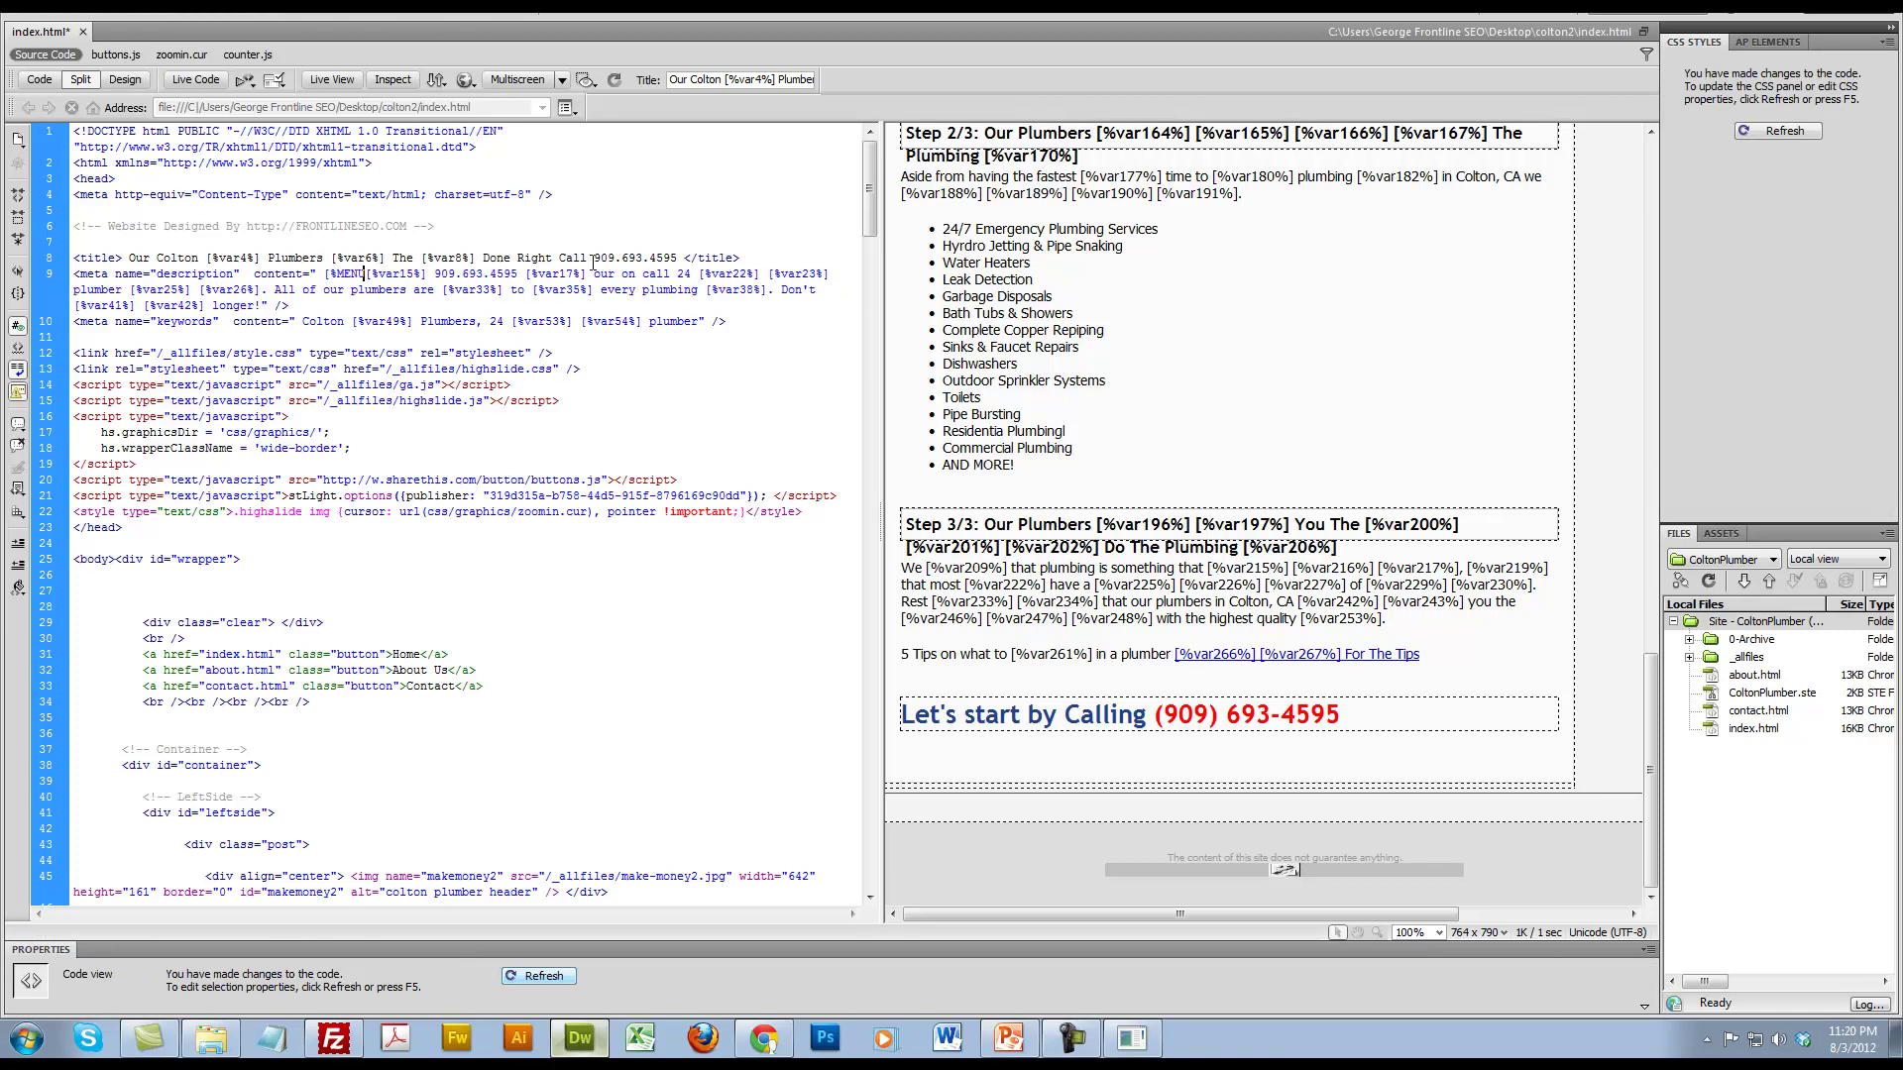
{"action": "type", "text": "%]"}
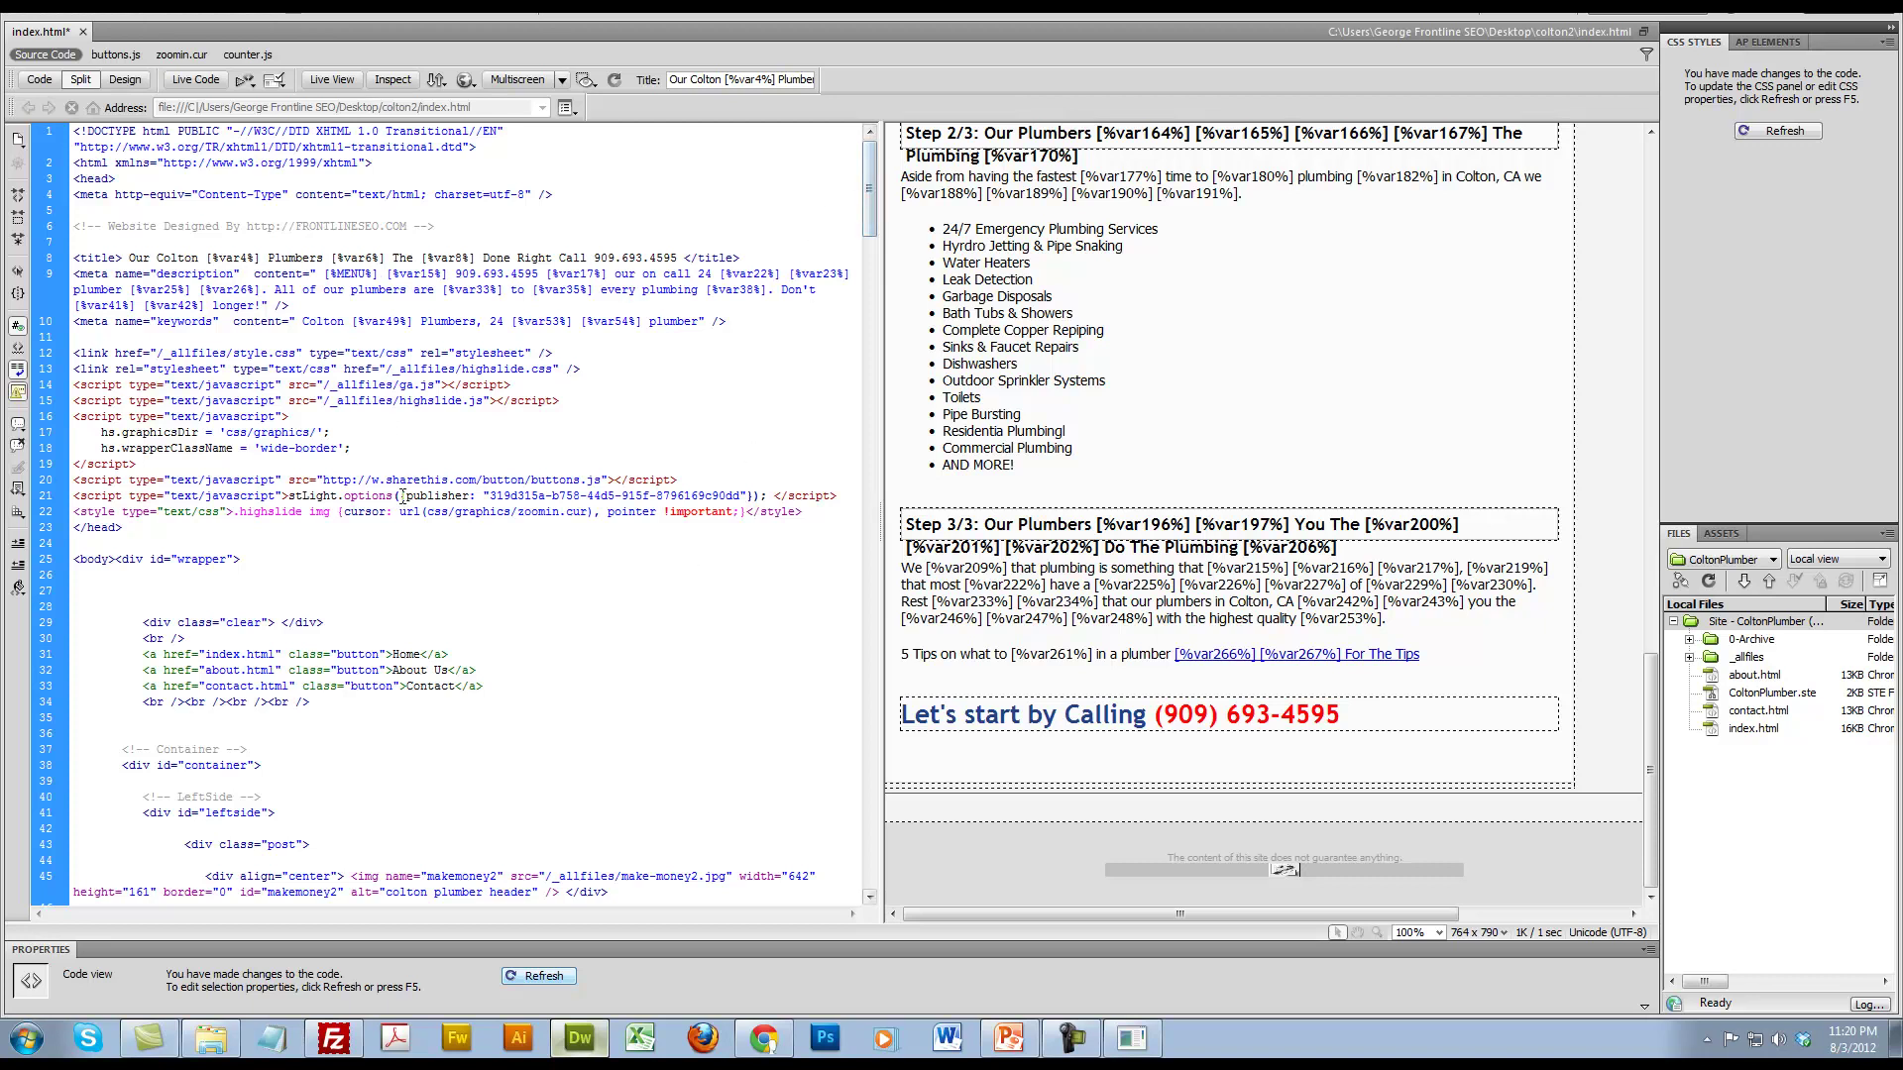
Step: Copy /_allfiles from the ga.js script path and open Find and Replace with it as the search text
{"action": "scroll", "coordinate": [704, 547], "scroll_direction": "down", "scroll_amount": 15}
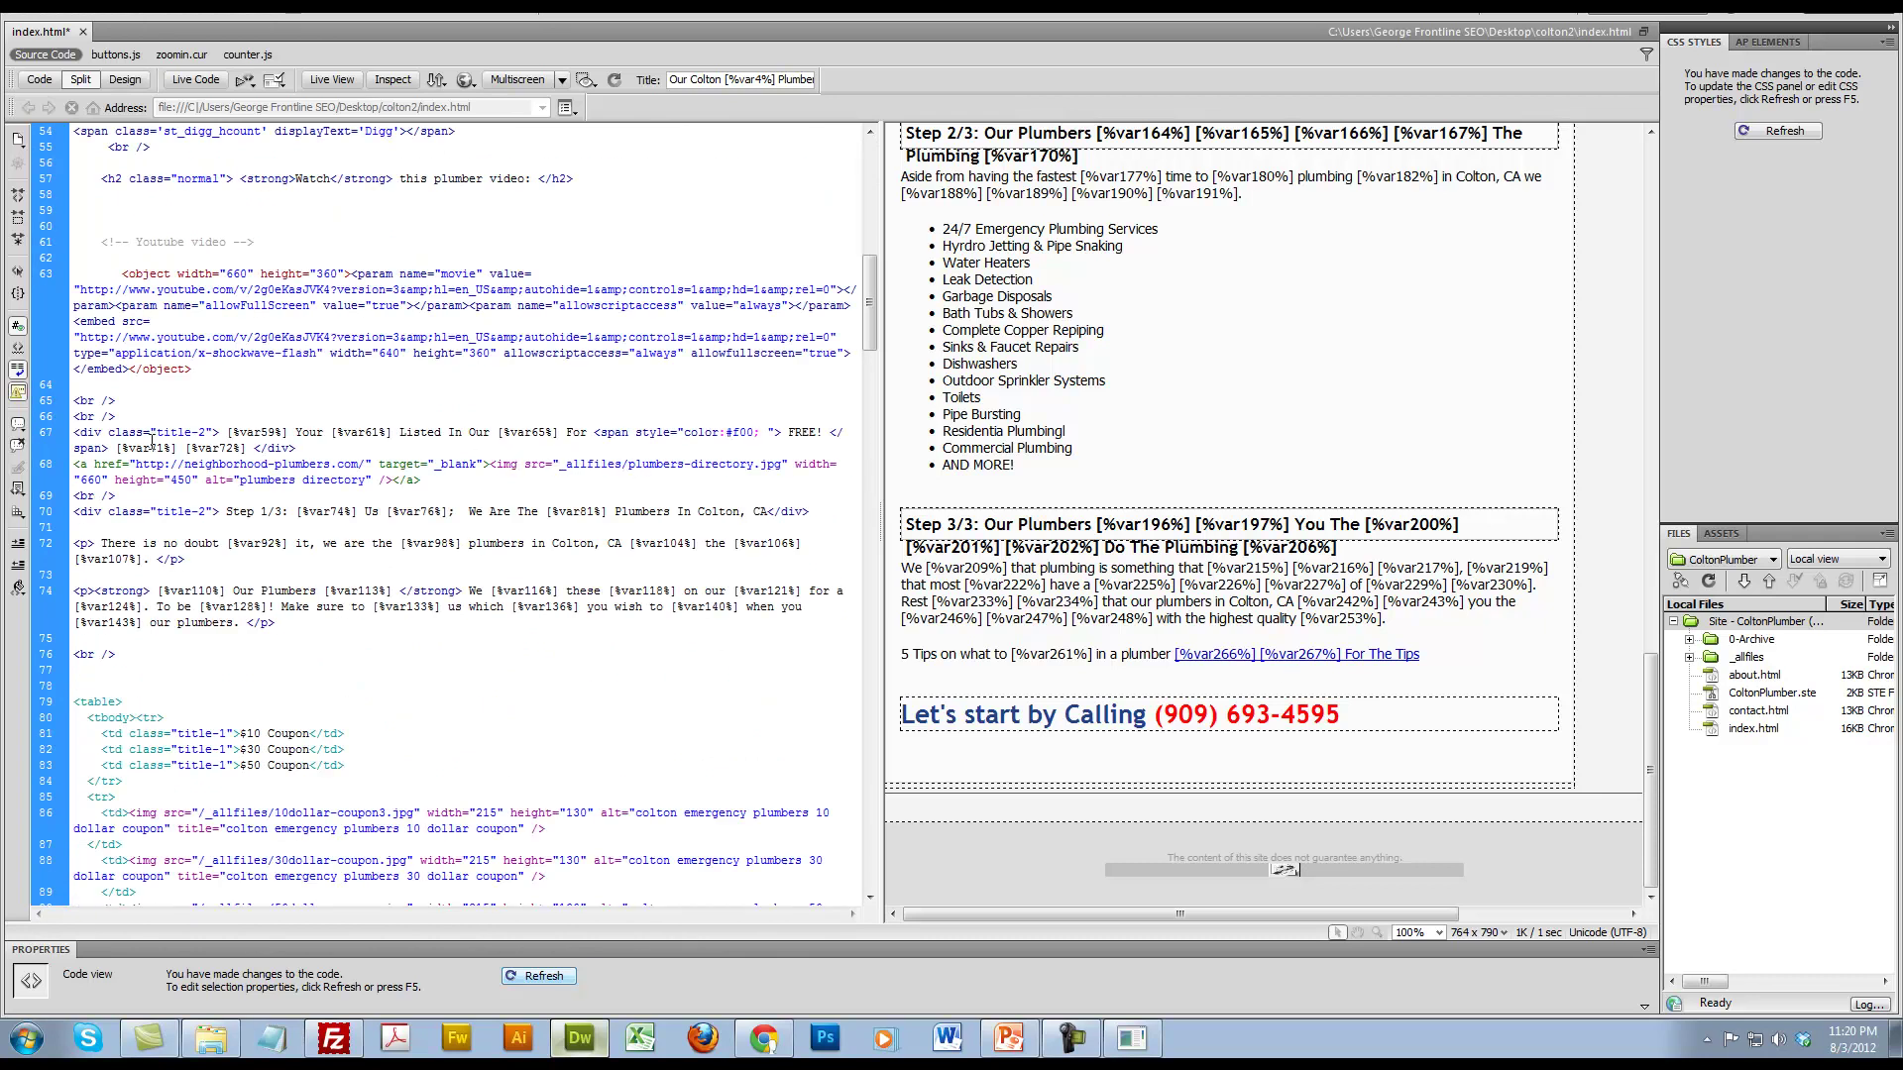
{"action": "mouse_move", "coordinate": [556, 462]}
{"action": "left_mouse_down"}
{"action": "mouse_move", "coordinate": [627, 463]}
{"action": "mouse_move", "coordinate": [560, 465]}
{"action": "left_mouse_up"}
{"action": "scroll", "coordinate": [596, 545], "scroll_direction": "up", "scroll_amount": 13}
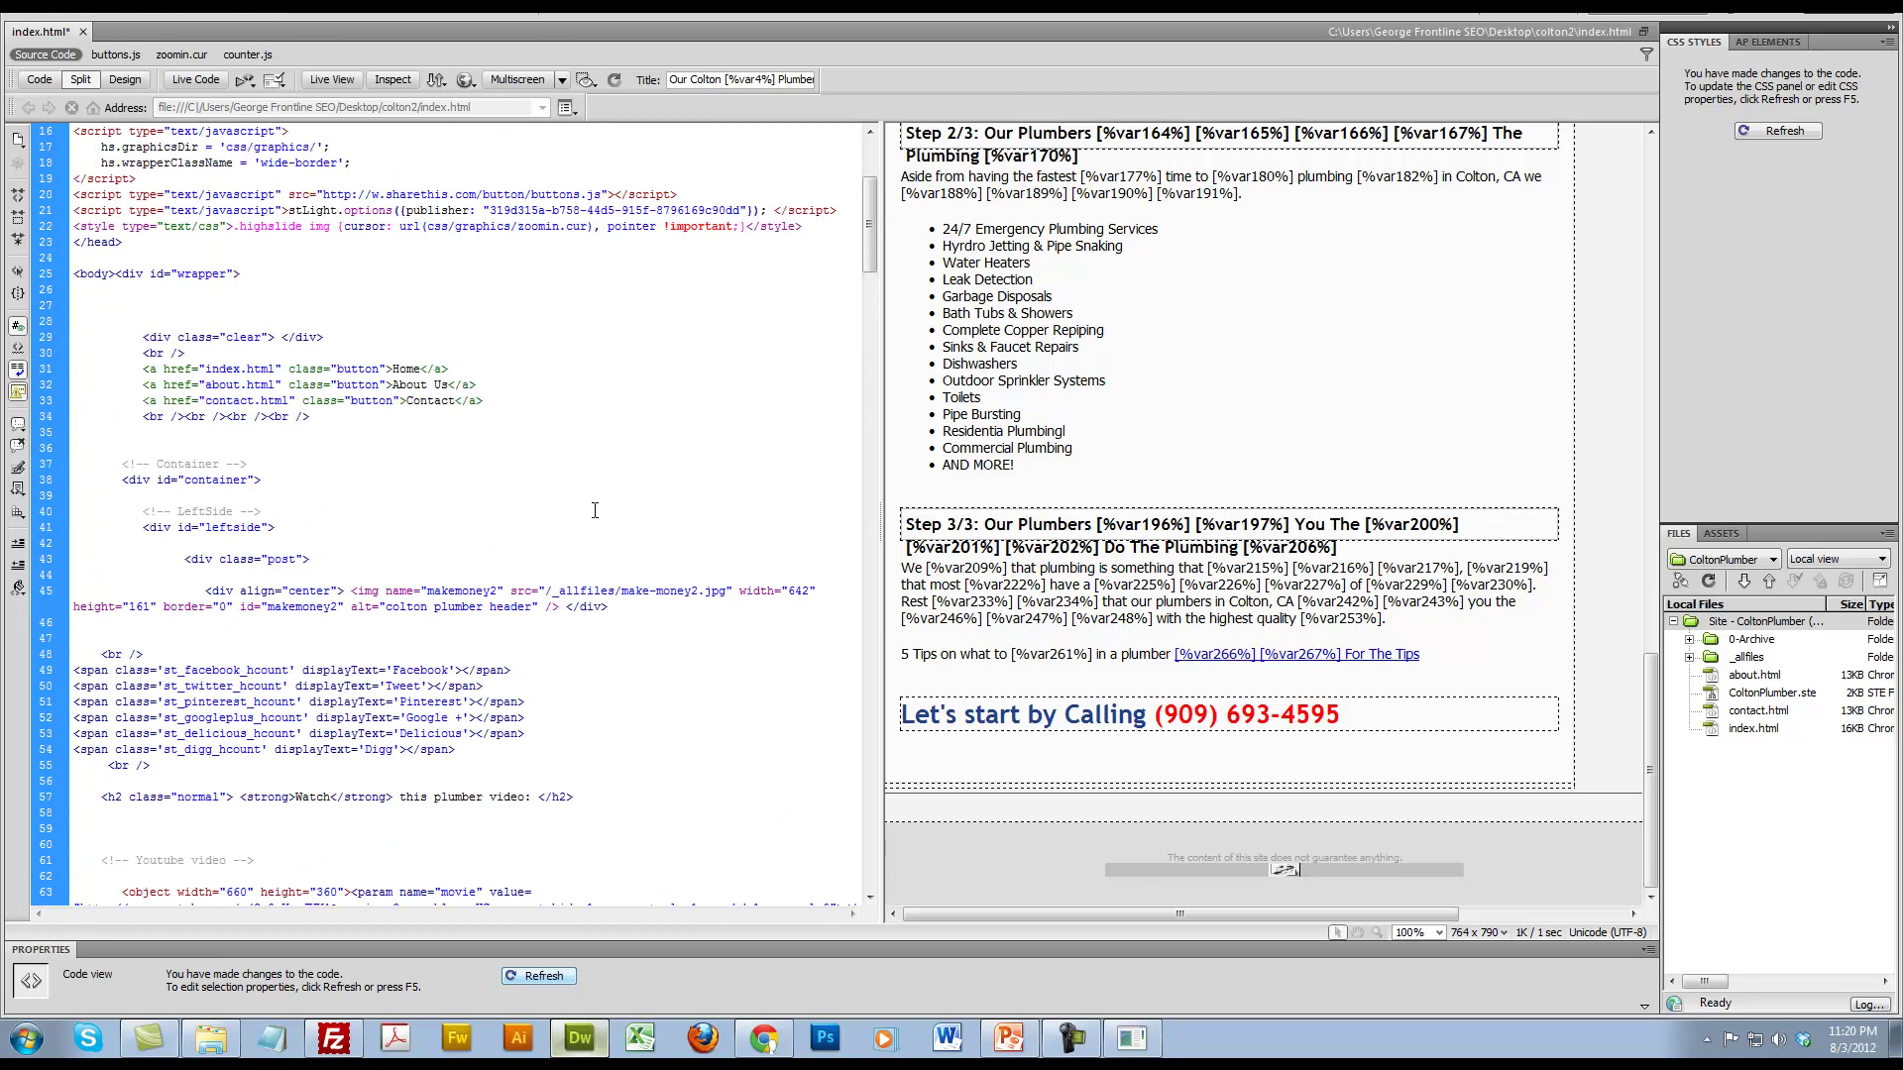
{"action": "scroll", "coordinate": [594, 510], "scroll_direction": "up", "scroll_amount": 6}
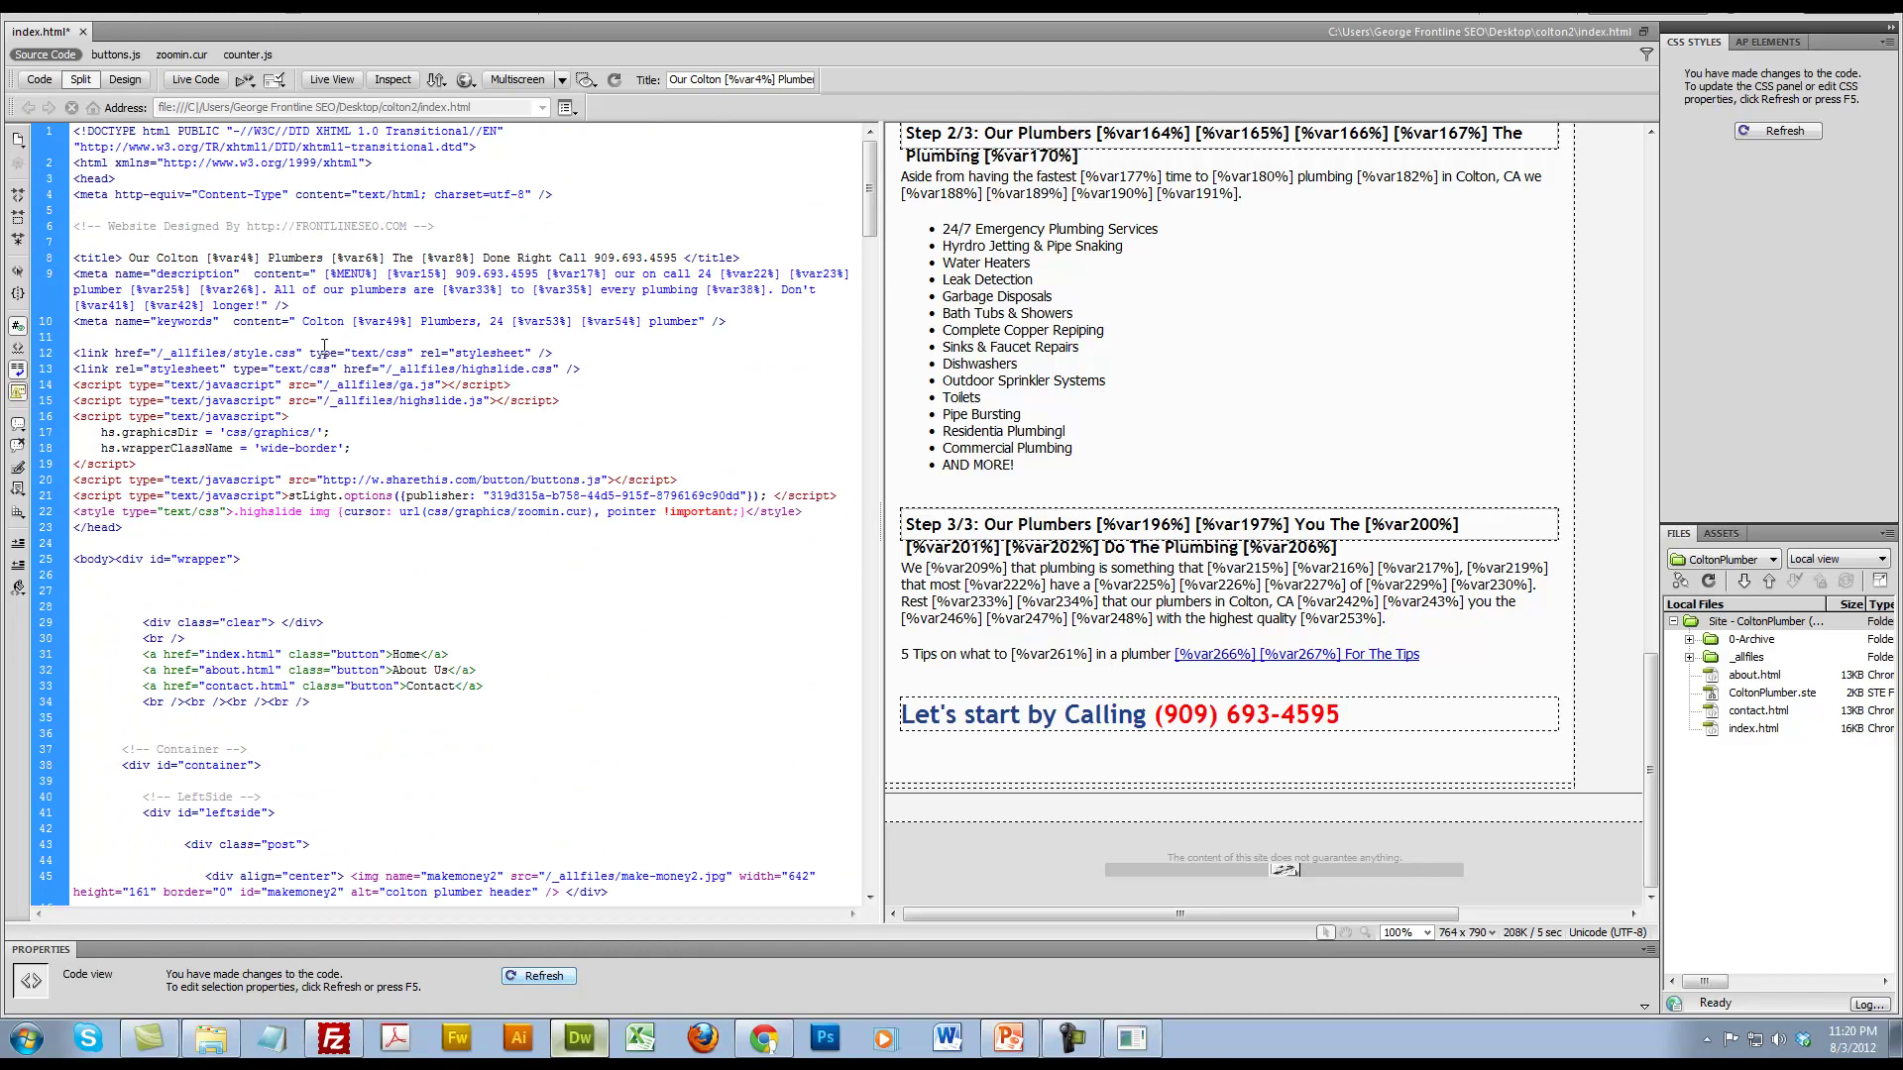
{"action": "left_click_drag", "start_coordinate": [322, 384], "coordinate": [394, 383]}
{"action": "key", "text": "Left"}
{"action": "left_click_drag", "start_coordinate": [395, 384], "coordinate": [322, 385]}
{"action": "key", "text": "ctrl+c"}
{"action": "key", "text": "ctrl+f"}
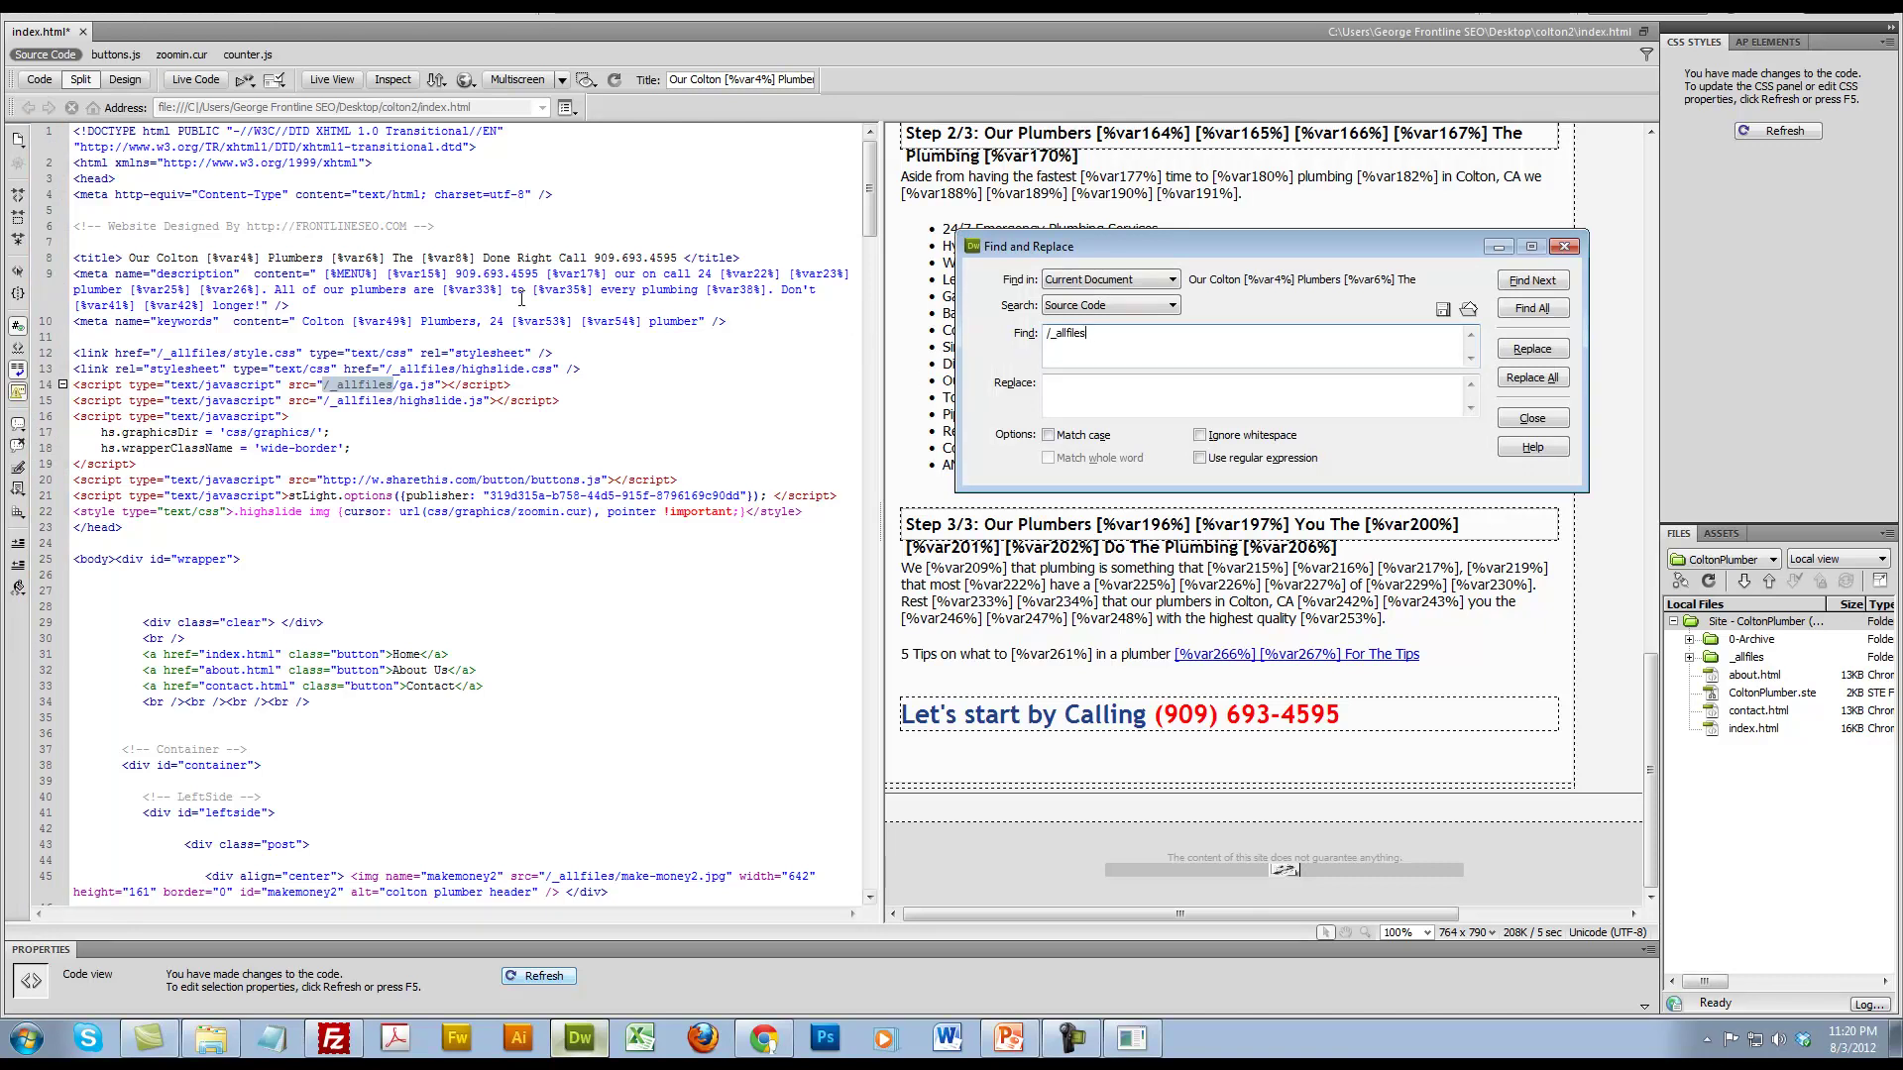
Step: Set the replacement text to [%DOMAIN%]/_allfiles for the current document's source code
{"action": "left_click", "coordinate": [1140, 386]}
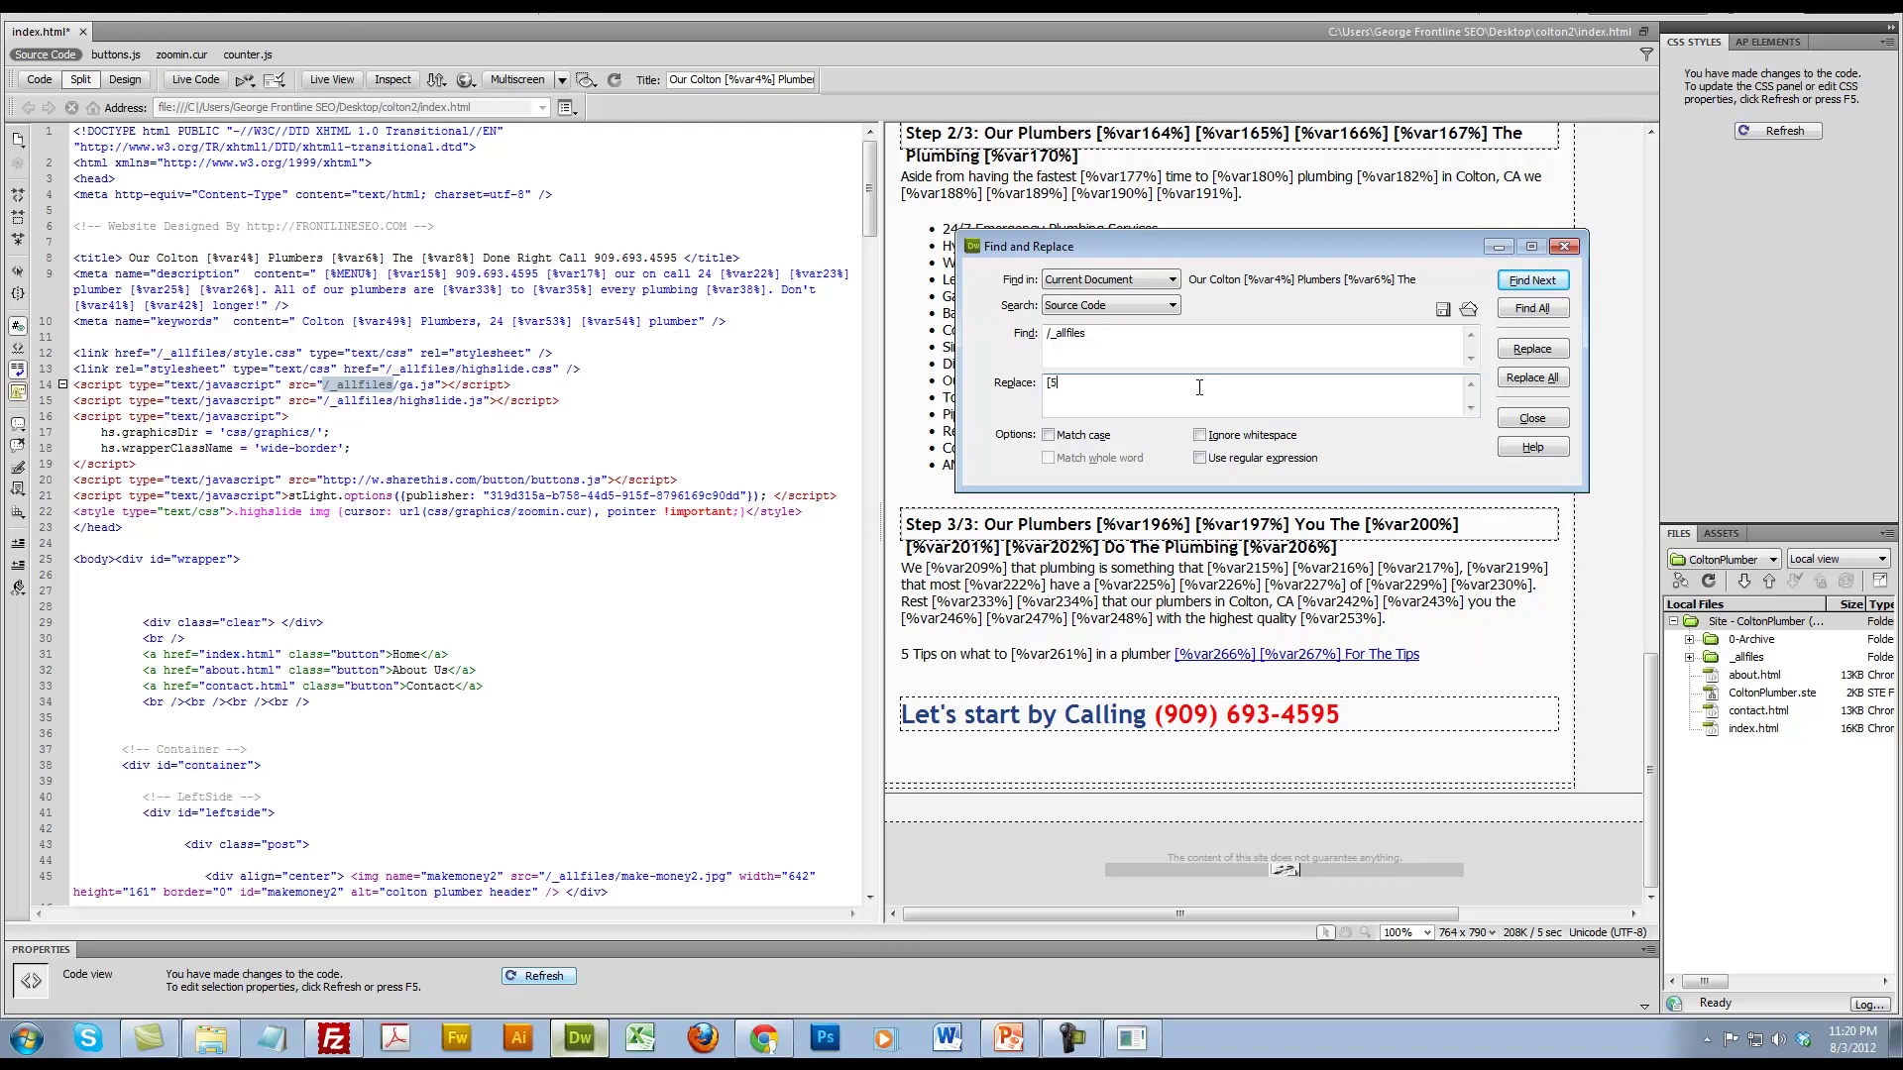
{"action": "type", "text": "%DOMAIN%"}
{"action": "key", "text": "ctrl+v"}
{"action": "left_click_drag", "start_coordinate": [1116, 383], "coordinate": [970, 383]}
{"action": "left_click", "coordinate": [1311, 398]}
{"action": "left_click", "coordinate": [1271, 385]}
{"action": "left_click_drag", "start_coordinate": [289, 387], "coordinate": [324, 388]}
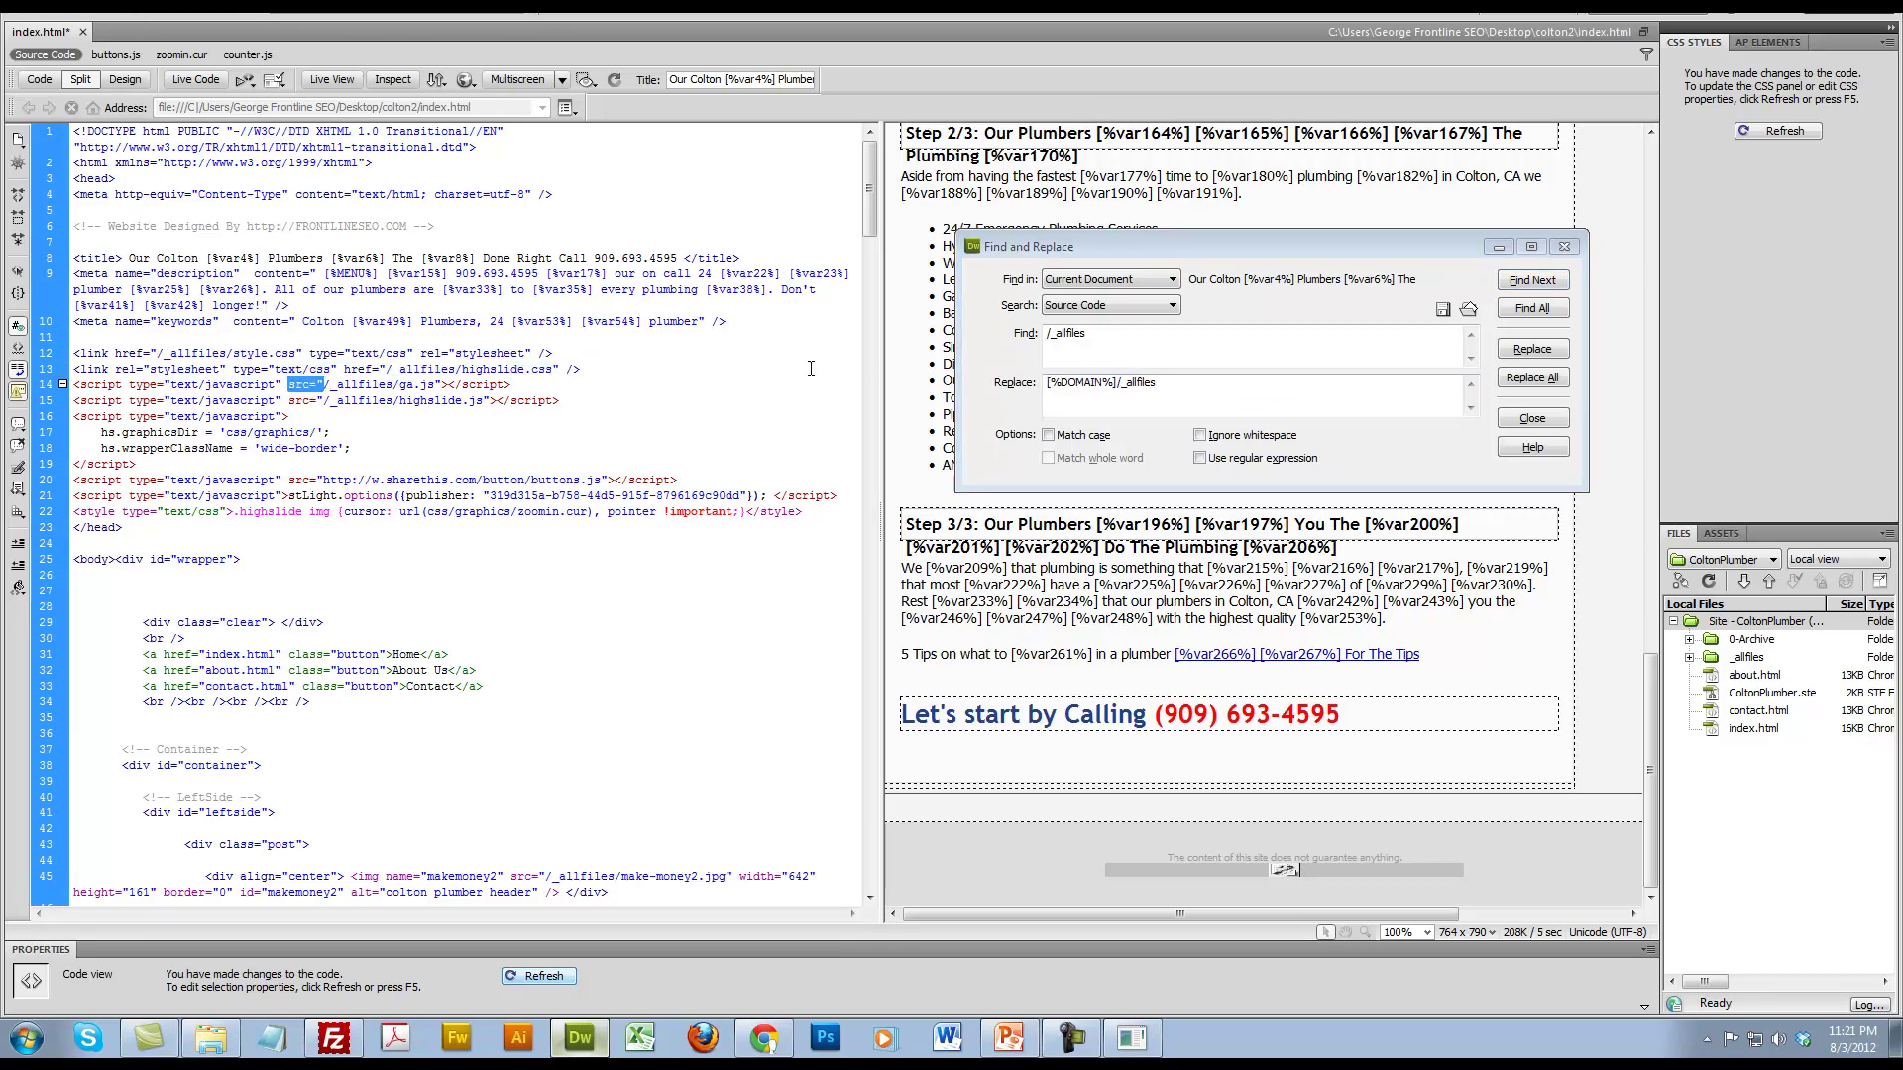
{"action": "left_click", "coordinate": [1117, 394]}
Step: Switch to MOWG Professional, dismiss the missing-variables error, and return to the input details to check the domain name
{"action": "left_click", "coordinate": [1144, 1049]}
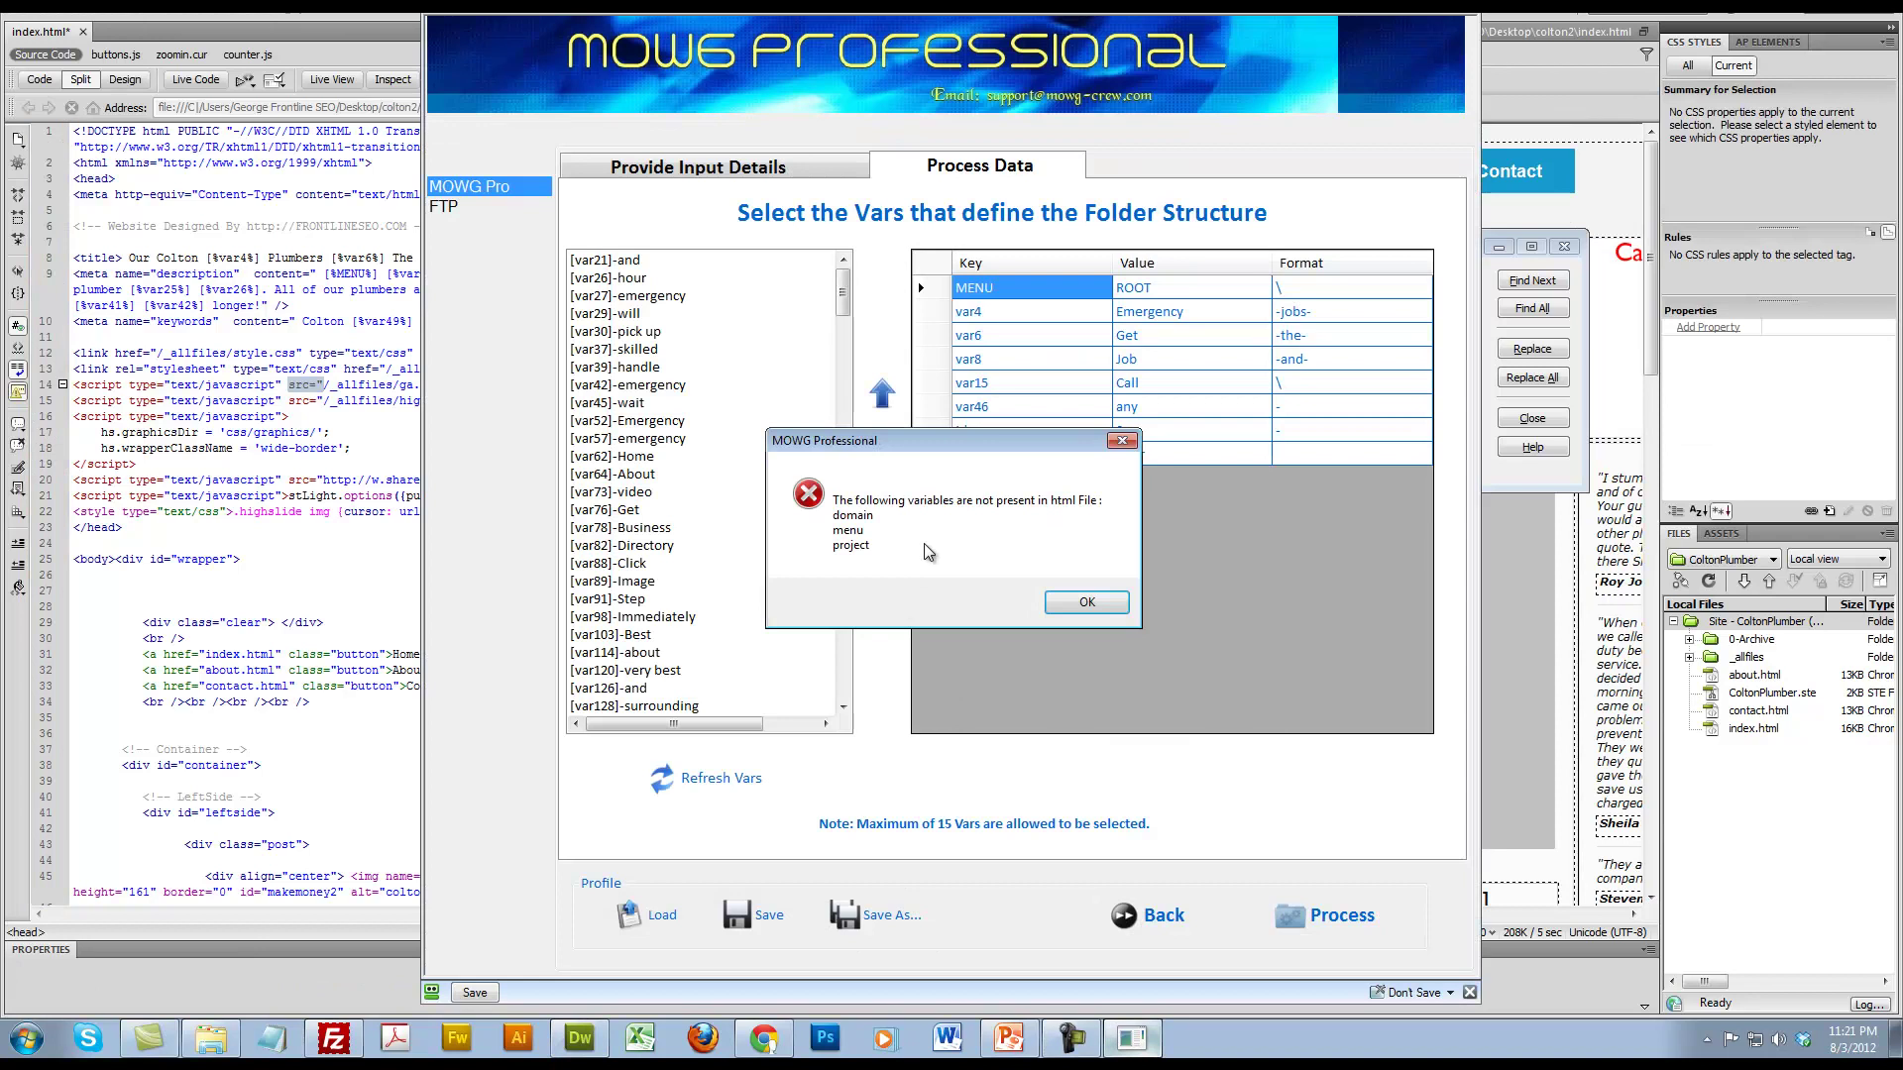
{"action": "left_click", "coordinate": [1087, 606]}
{"action": "left_click", "coordinate": [1129, 913]}
{"action": "left_click_drag", "start_coordinate": [1105, 514], "coordinate": [679, 462]}
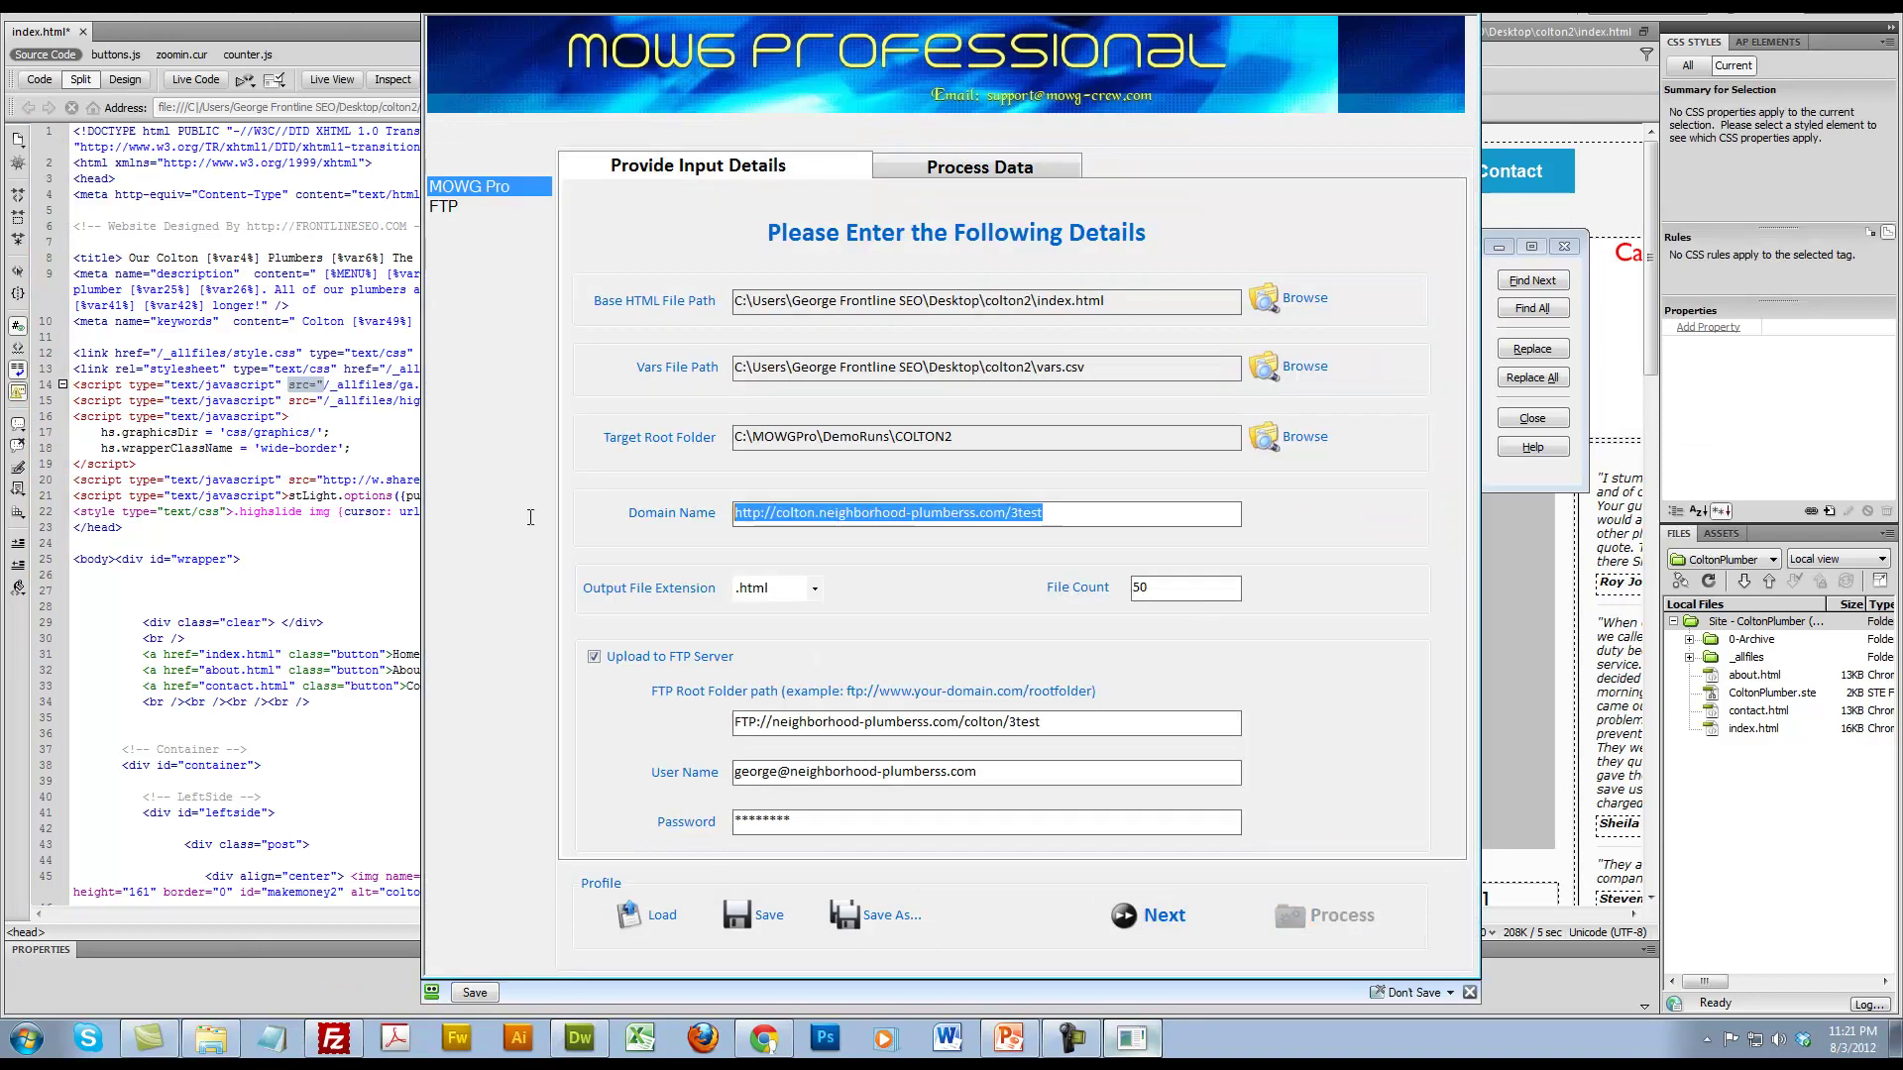
Step: Back in Dreamweaver, find /_allfiles in the style.css link and replace that occurrence with [%DOMAIN%]/_allfiles
{"action": "left_click", "coordinate": [326, 380]}
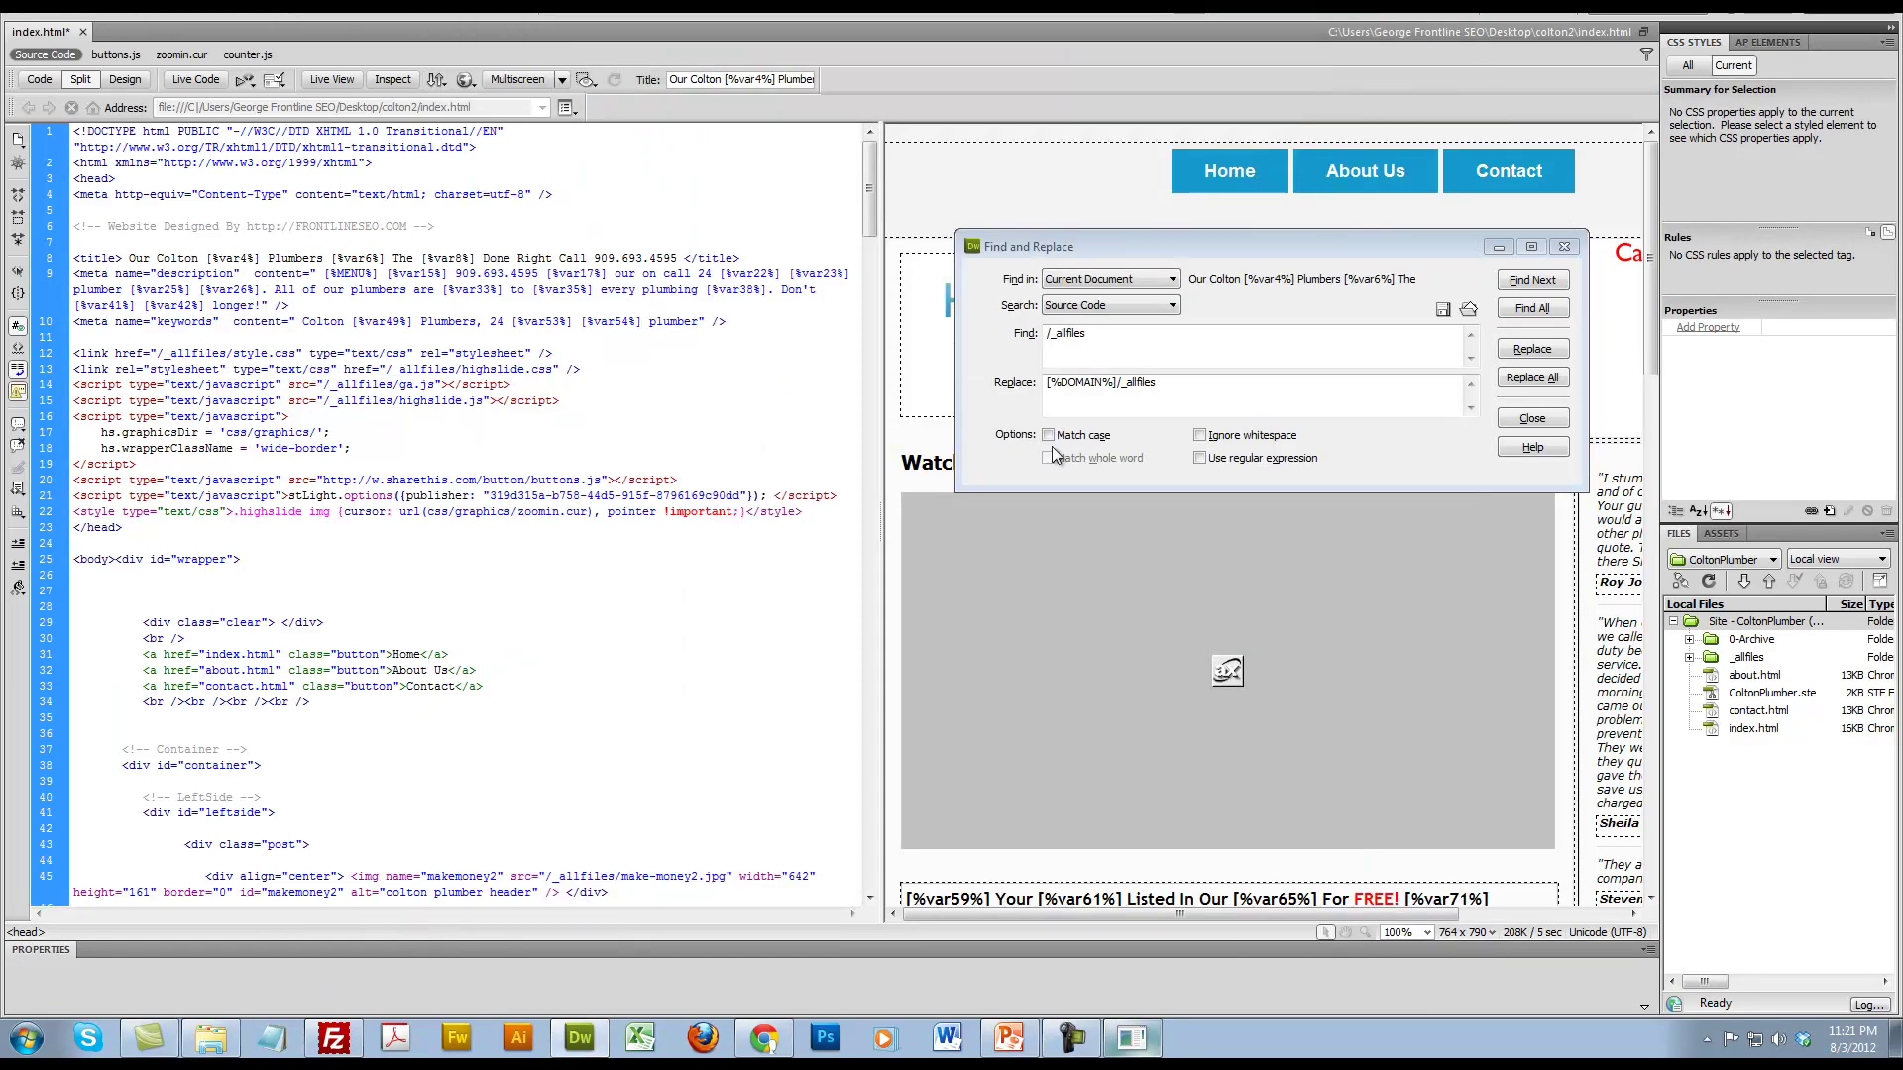
{"action": "left_click", "coordinate": [1242, 393]}
{"action": "left_click", "coordinate": [329, 382]}
{"action": "left_click", "coordinate": [1195, 315]}
{"action": "key", "text": "Return"}
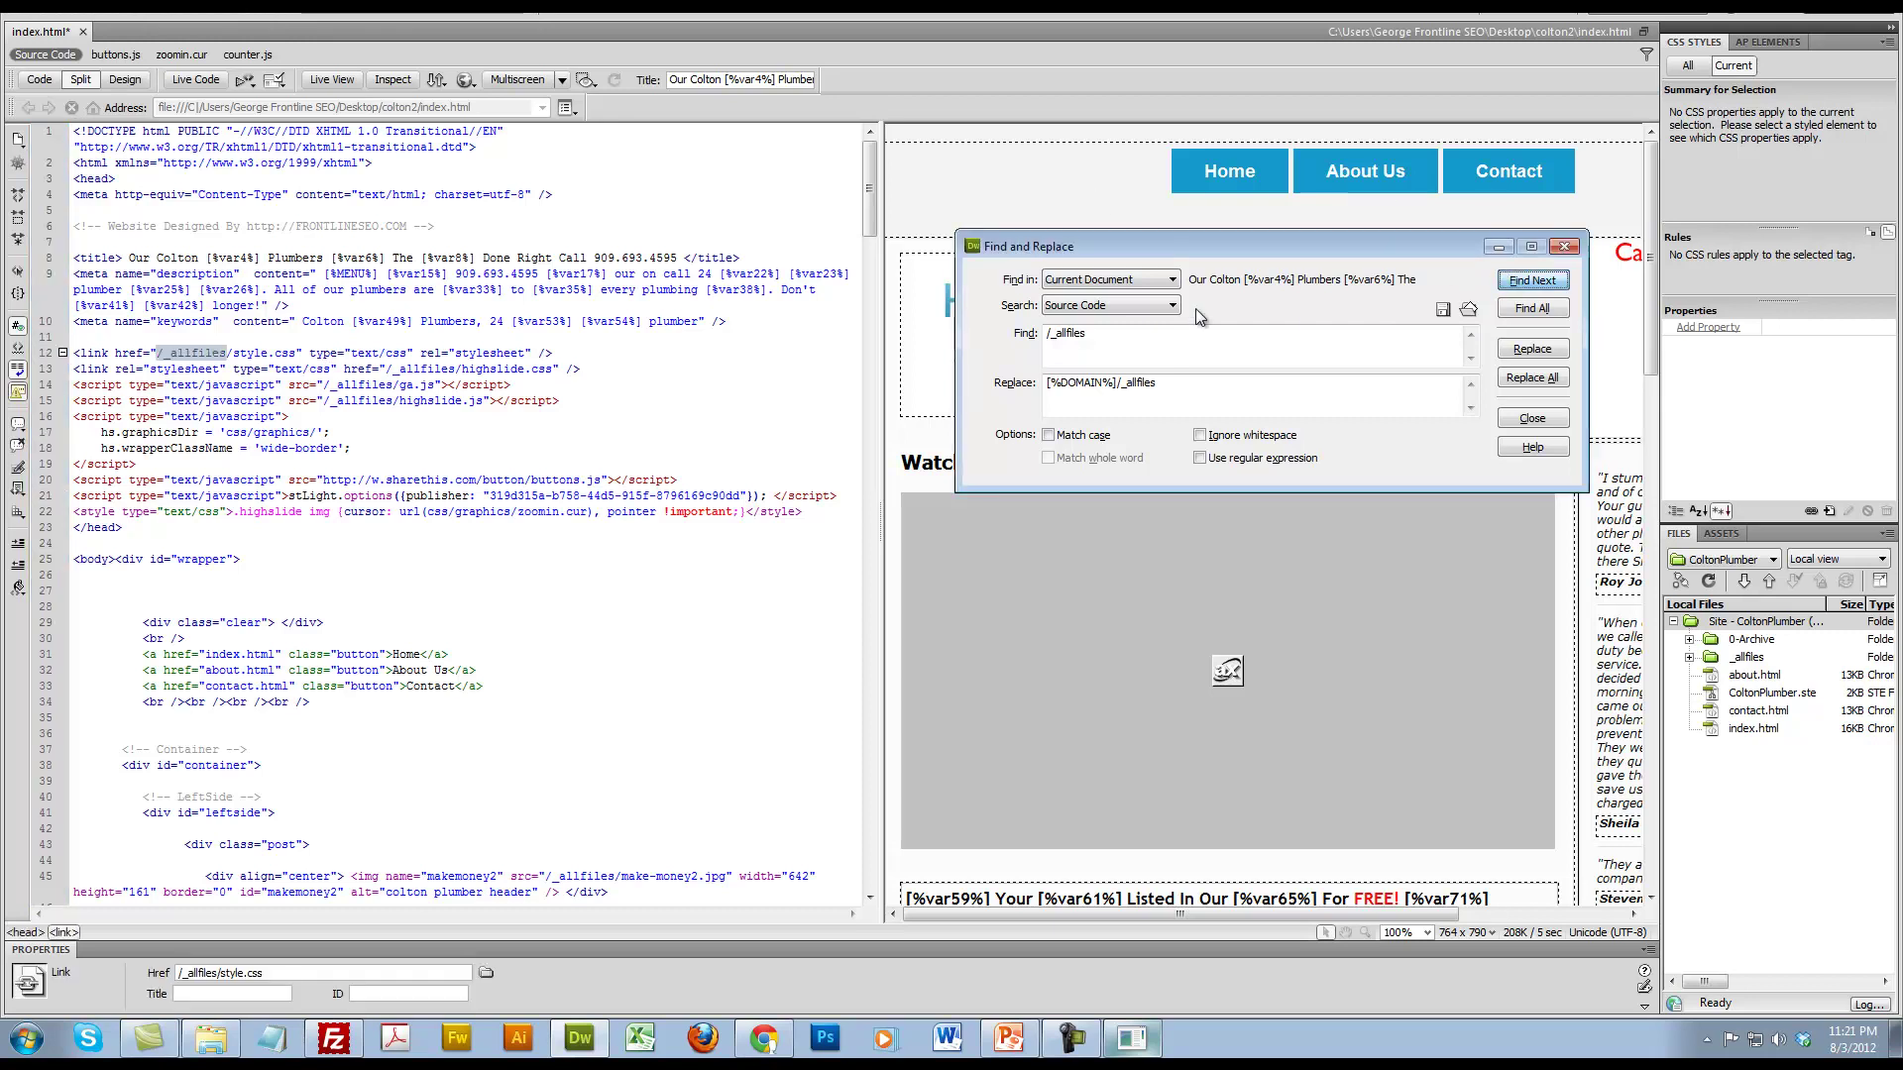
{"action": "left_click", "coordinate": [1534, 349]}
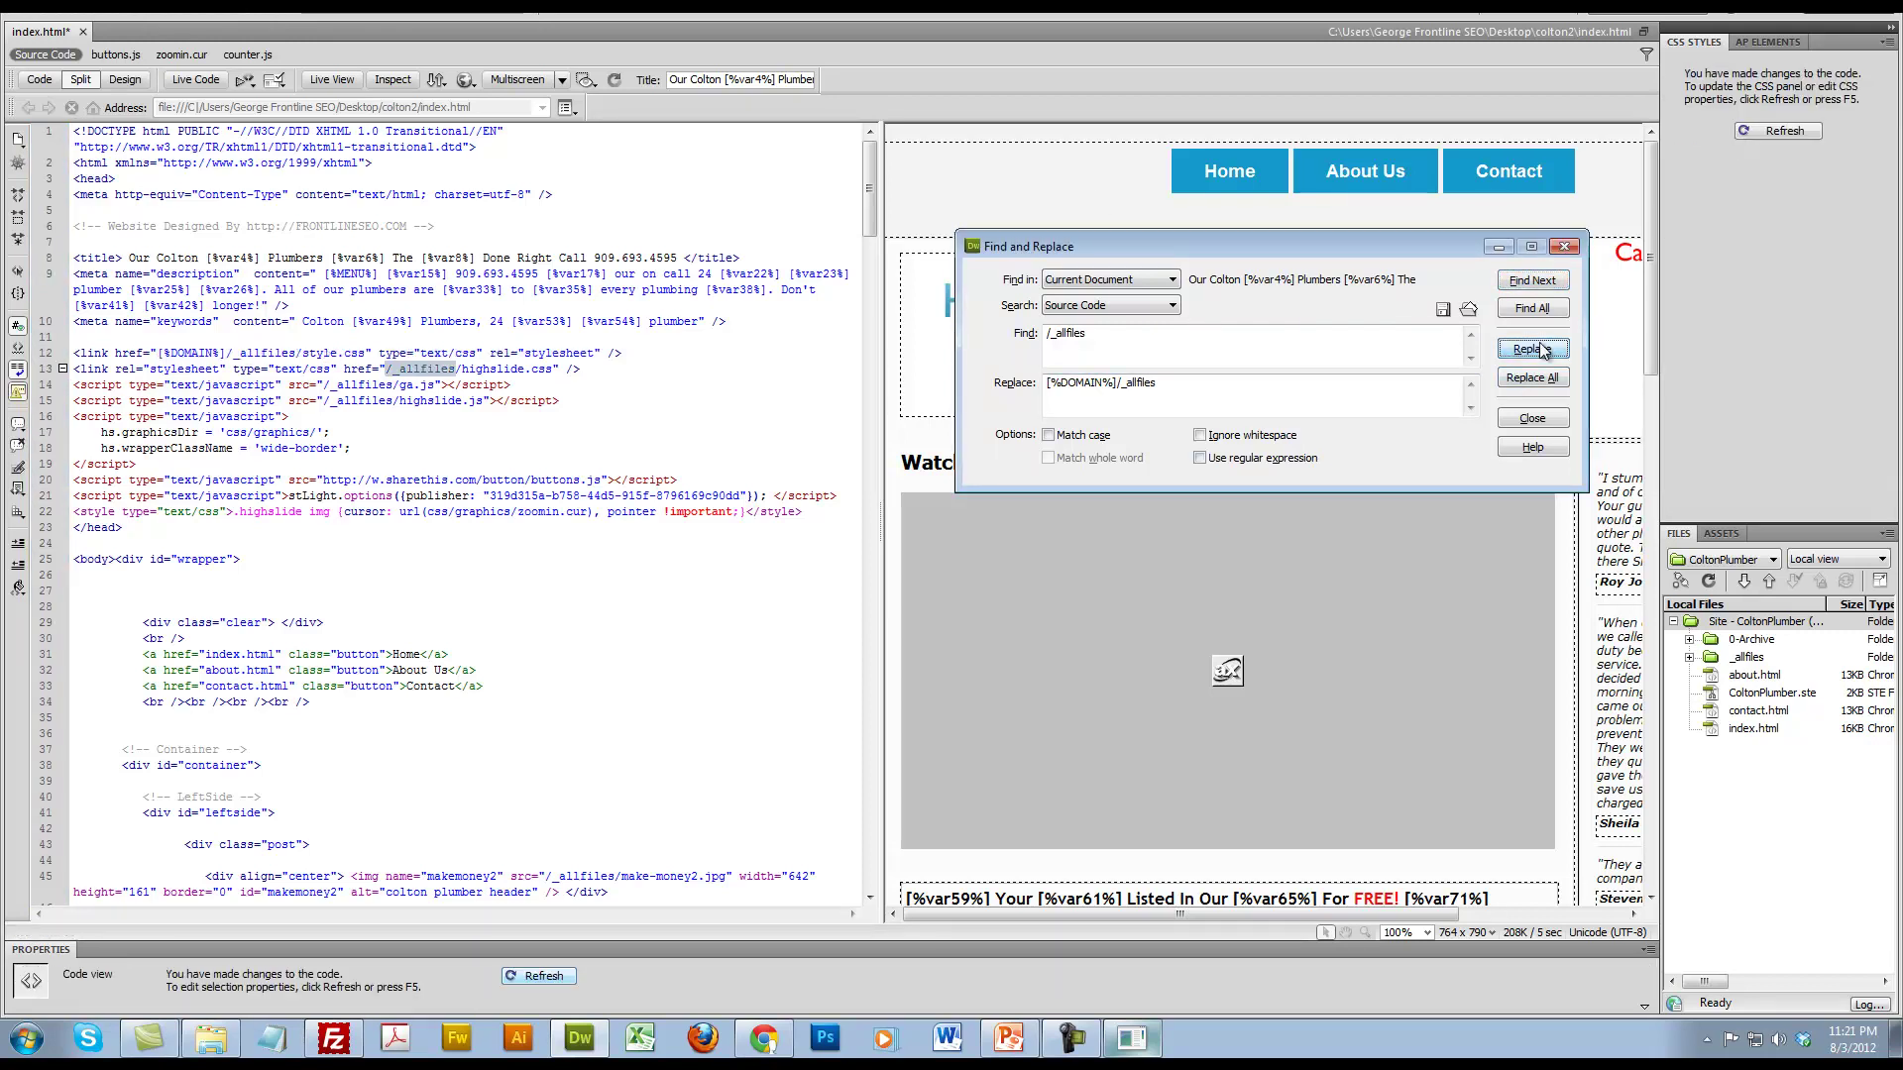
Step: Replace the remaining /_allfiles paths for highslide.css, ga.js, highslide.js and make-money2.jpg with [%DOMAIN%]/_allfiles, and close Find and Replace
{"action": "left_click", "coordinate": [1534, 349]}
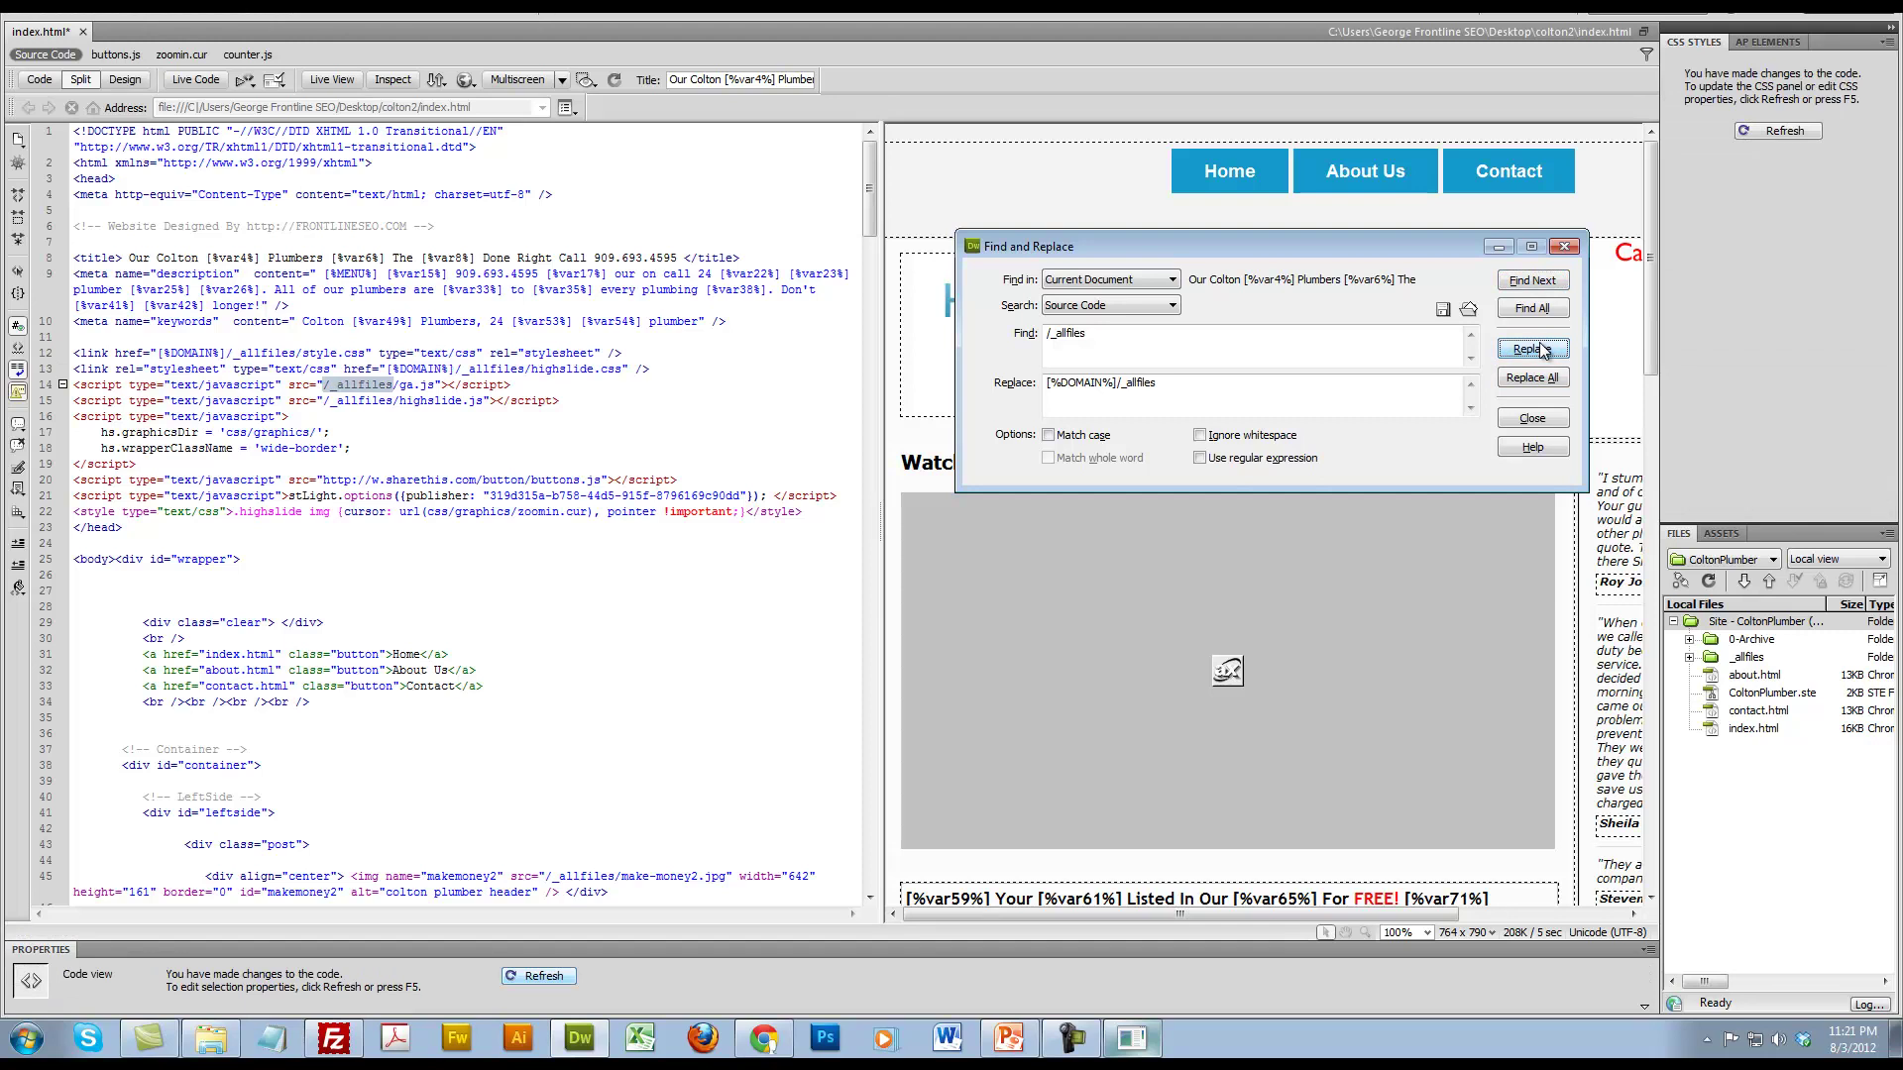
{"action": "left_click", "coordinate": [1534, 348]}
{"action": "left_click", "coordinate": [1534, 348]}
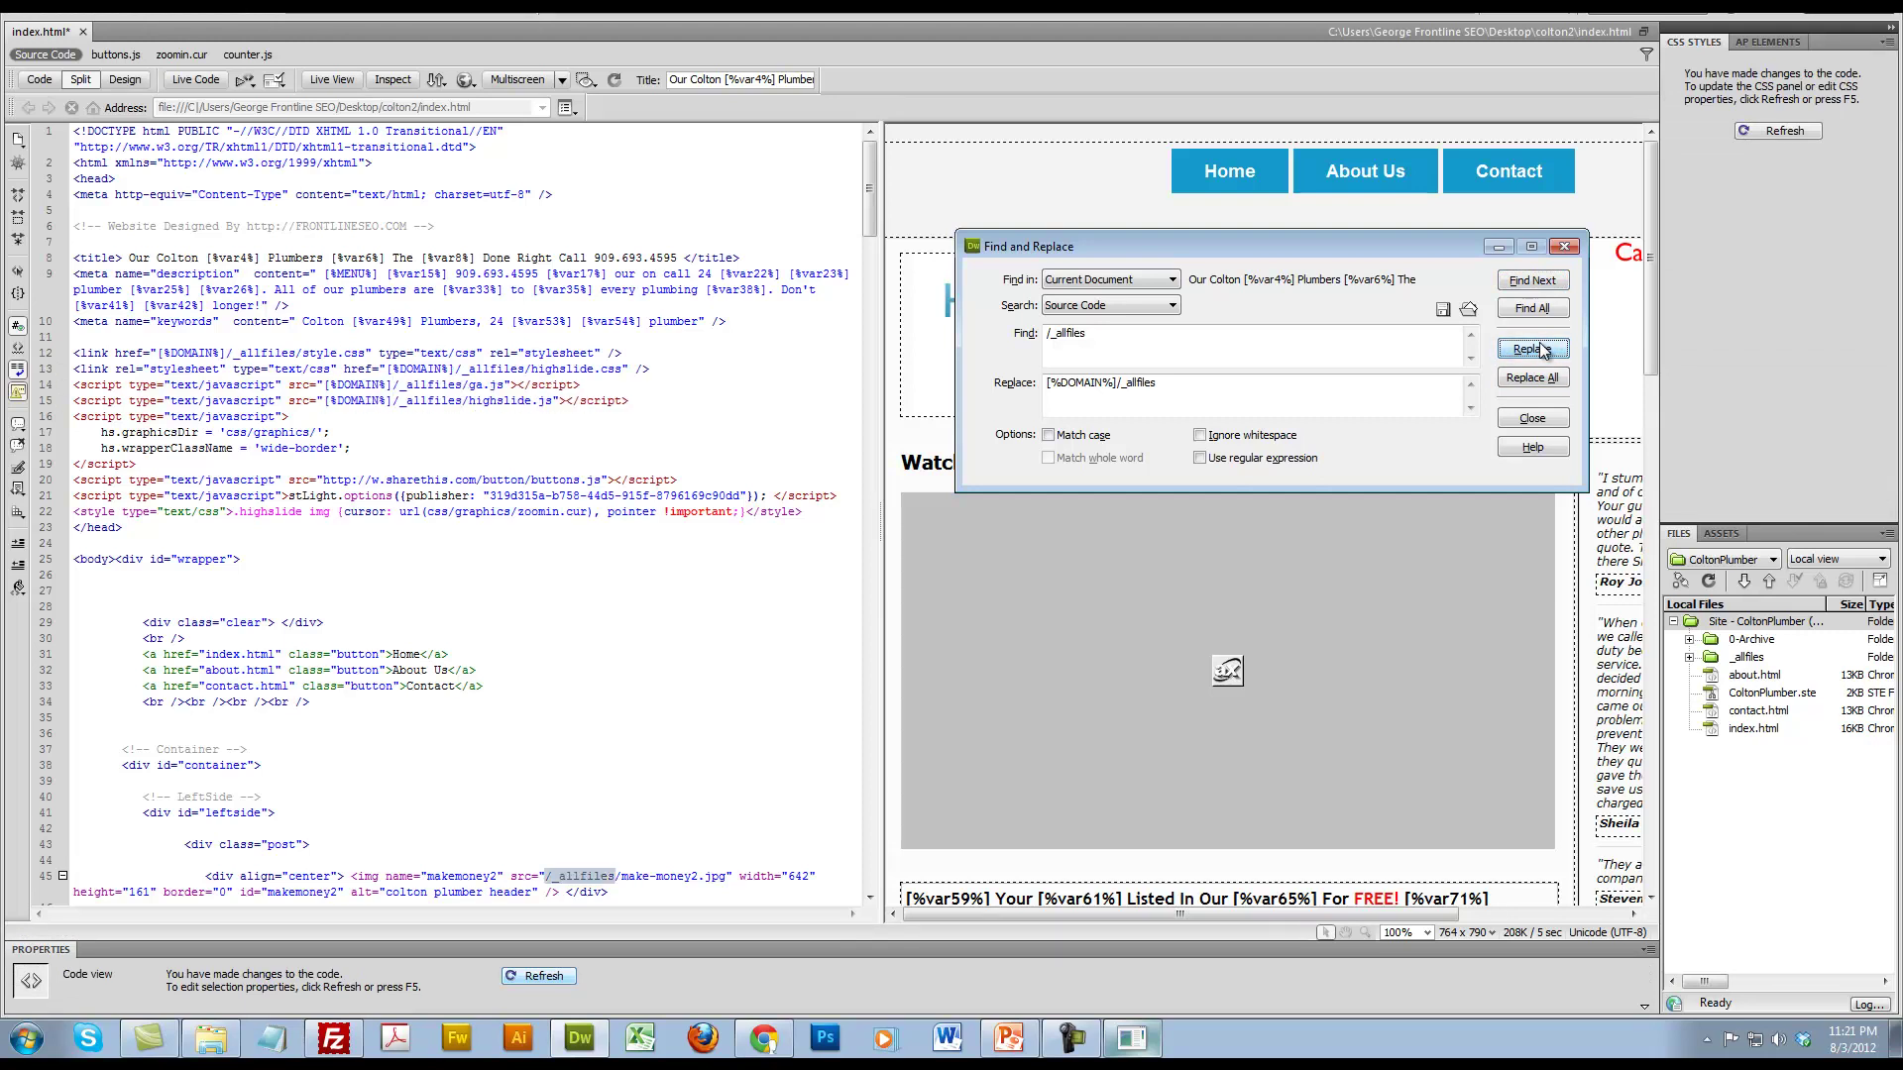
{"action": "left_click", "coordinate": [1534, 349]}
{"action": "left_click", "coordinate": [1532, 280]}
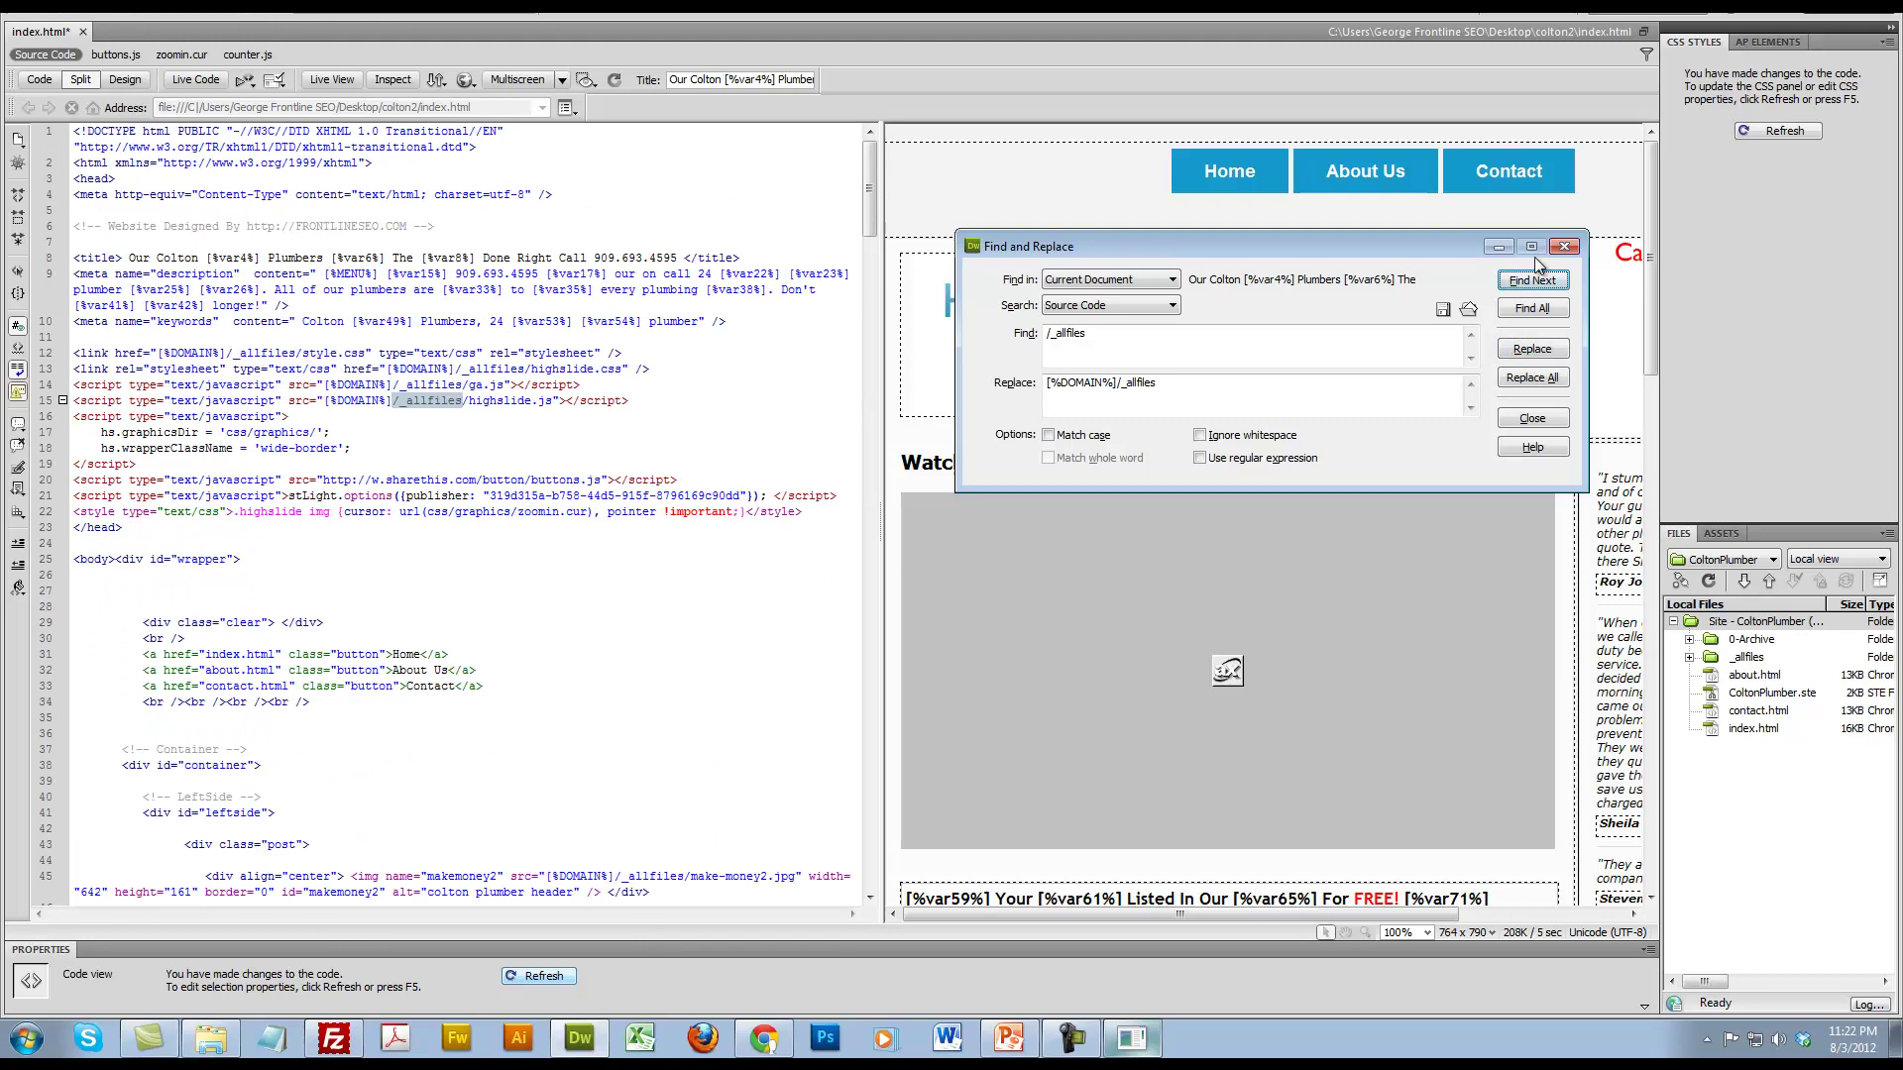
{"action": "left_click", "coordinate": [1564, 246]}
{"action": "left_click", "coordinate": [439, 195]}
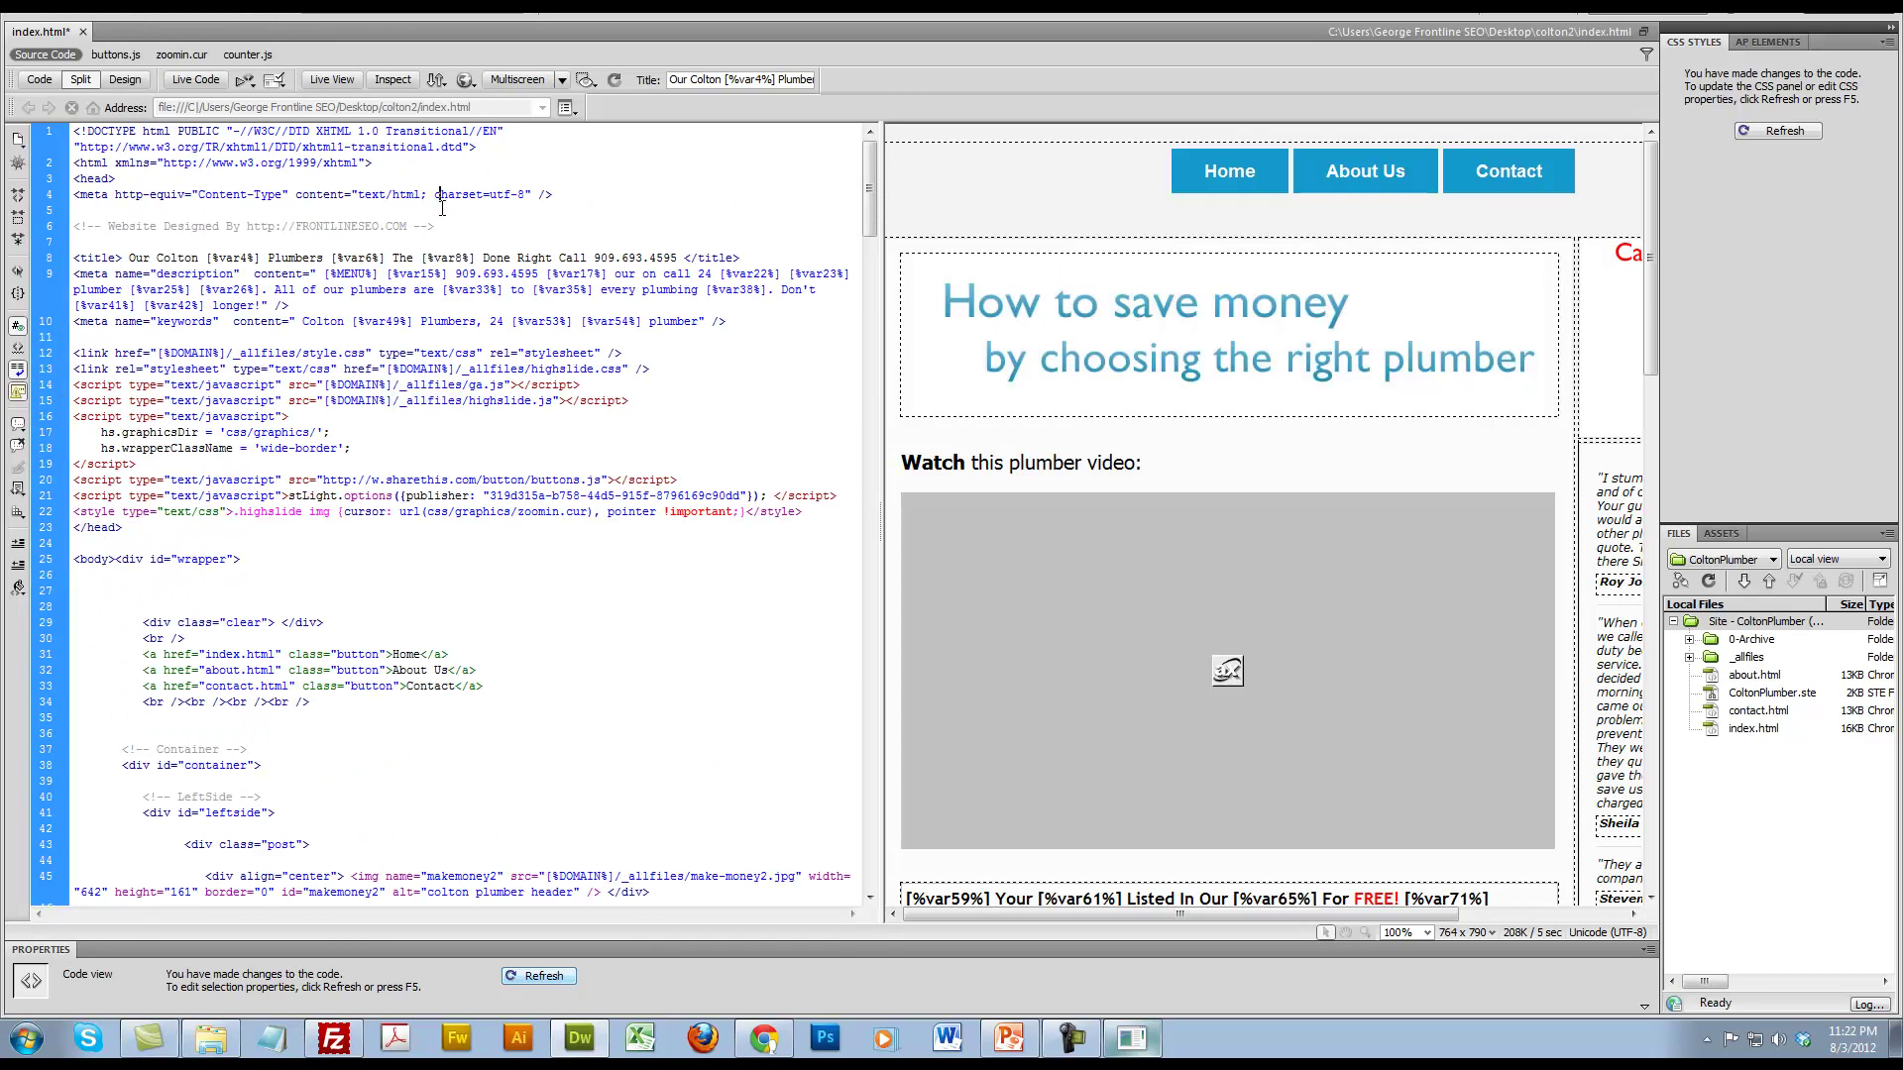
Step: Quit MOWG Professional, saving the profile to file, and save index.html in Dreamweaver
{"action": "left_click", "coordinate": [1098, 555]}
{"action": "left_click", "coordinate": [1128, 997]}
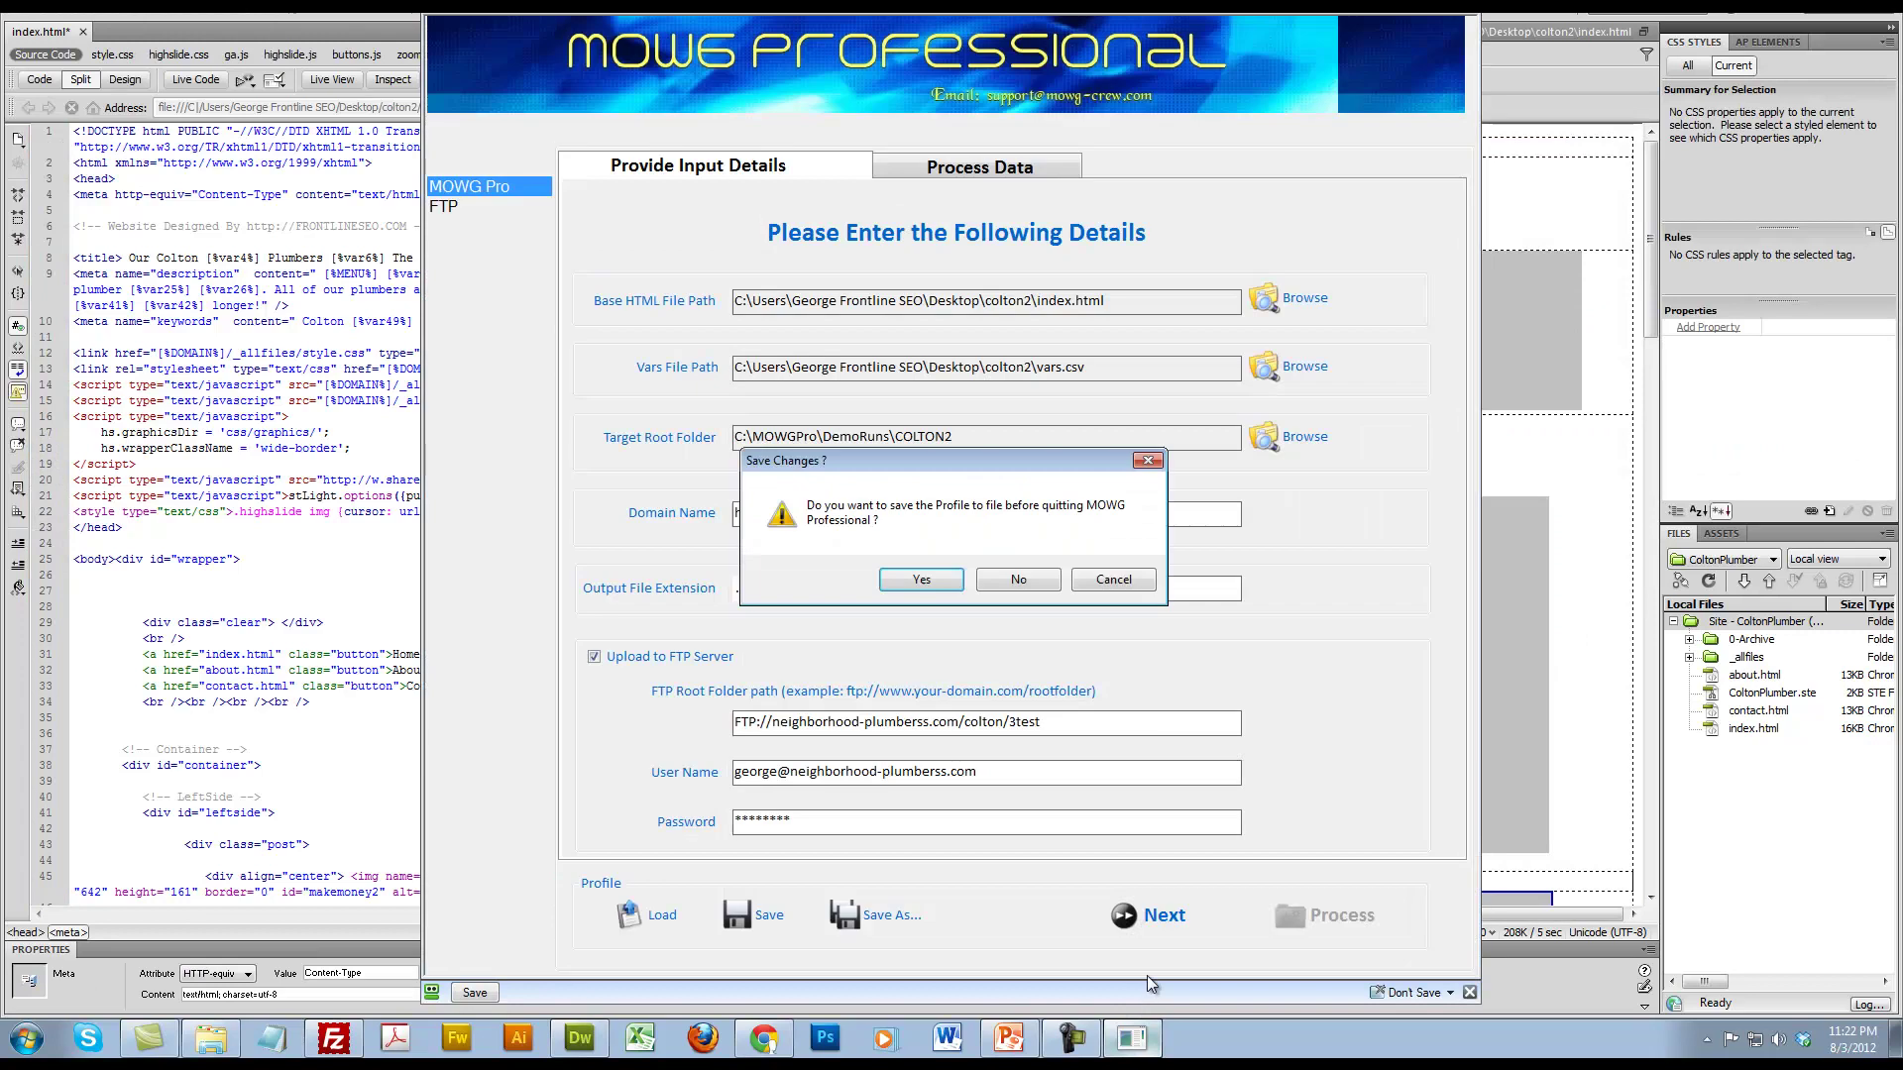
{"action": "left_click", "coordinate": [942, 580]}
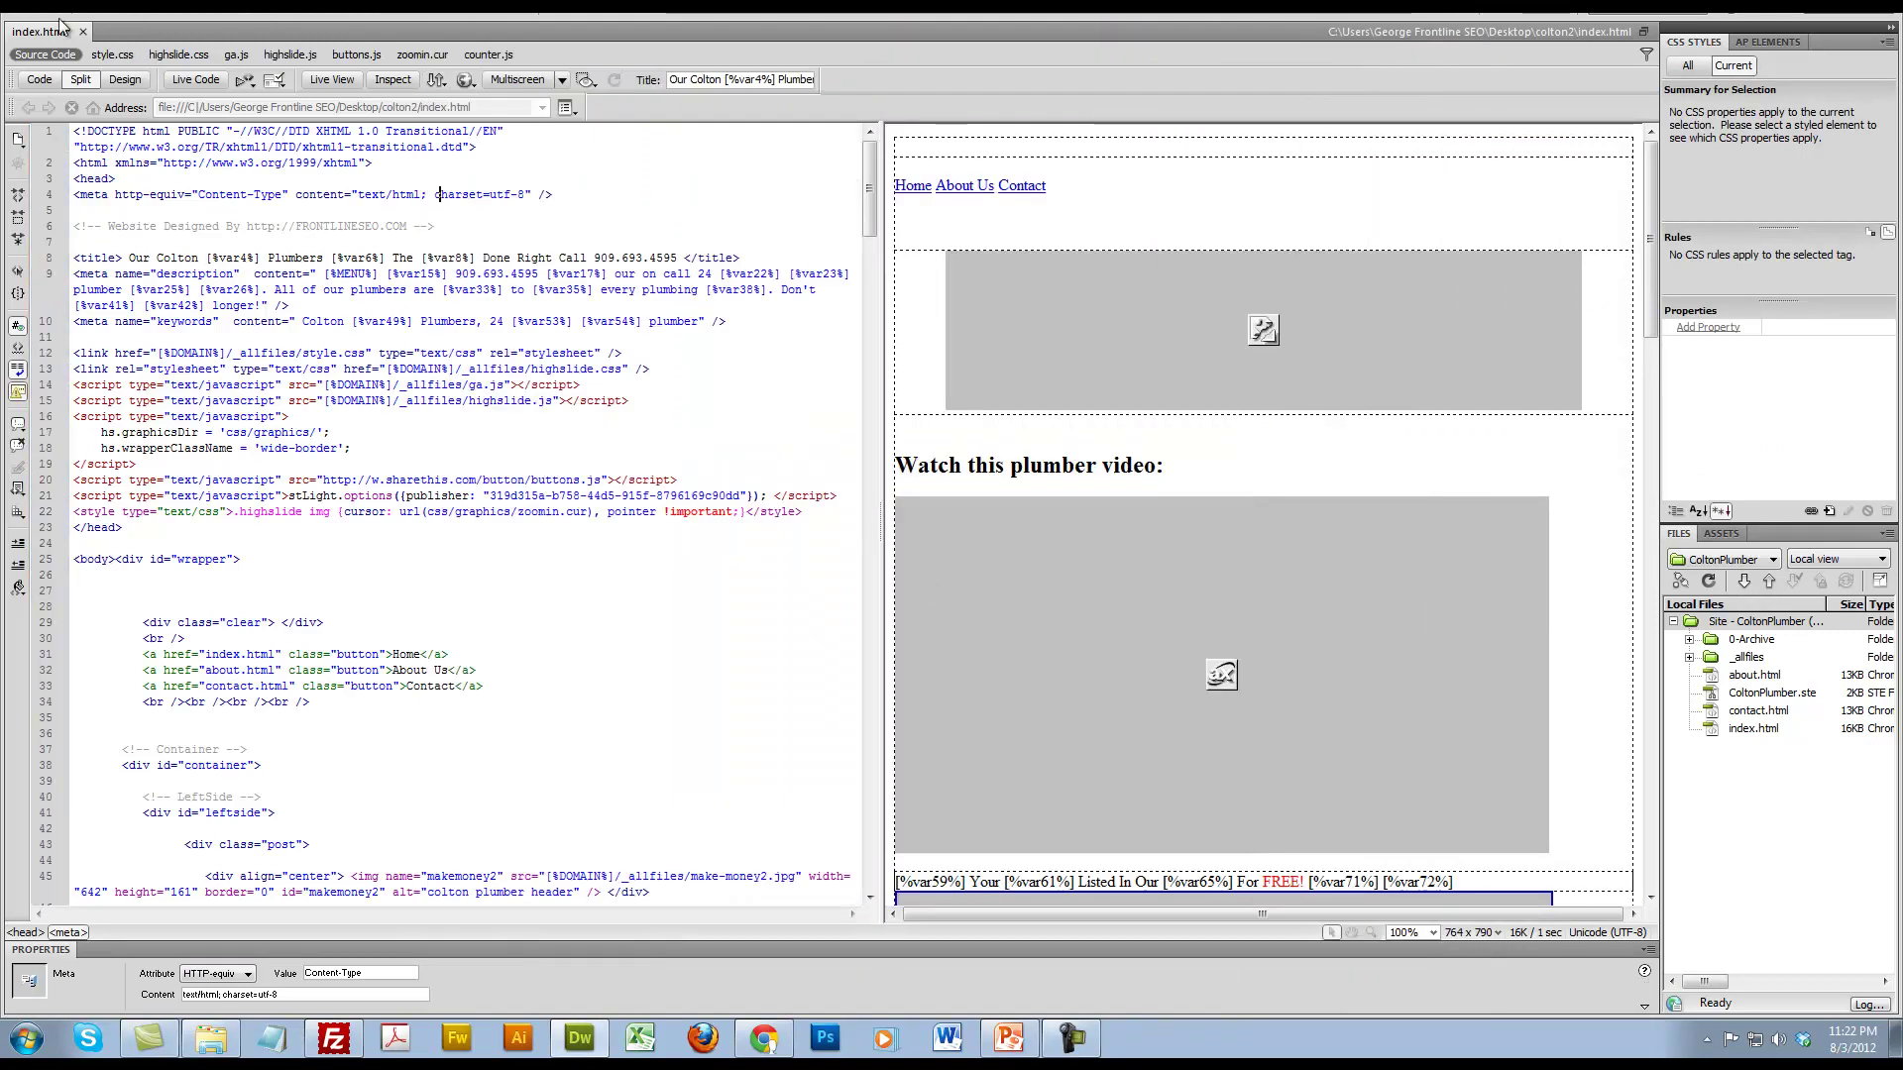
{"action": "left_click", "coordinate": [61, 8]}
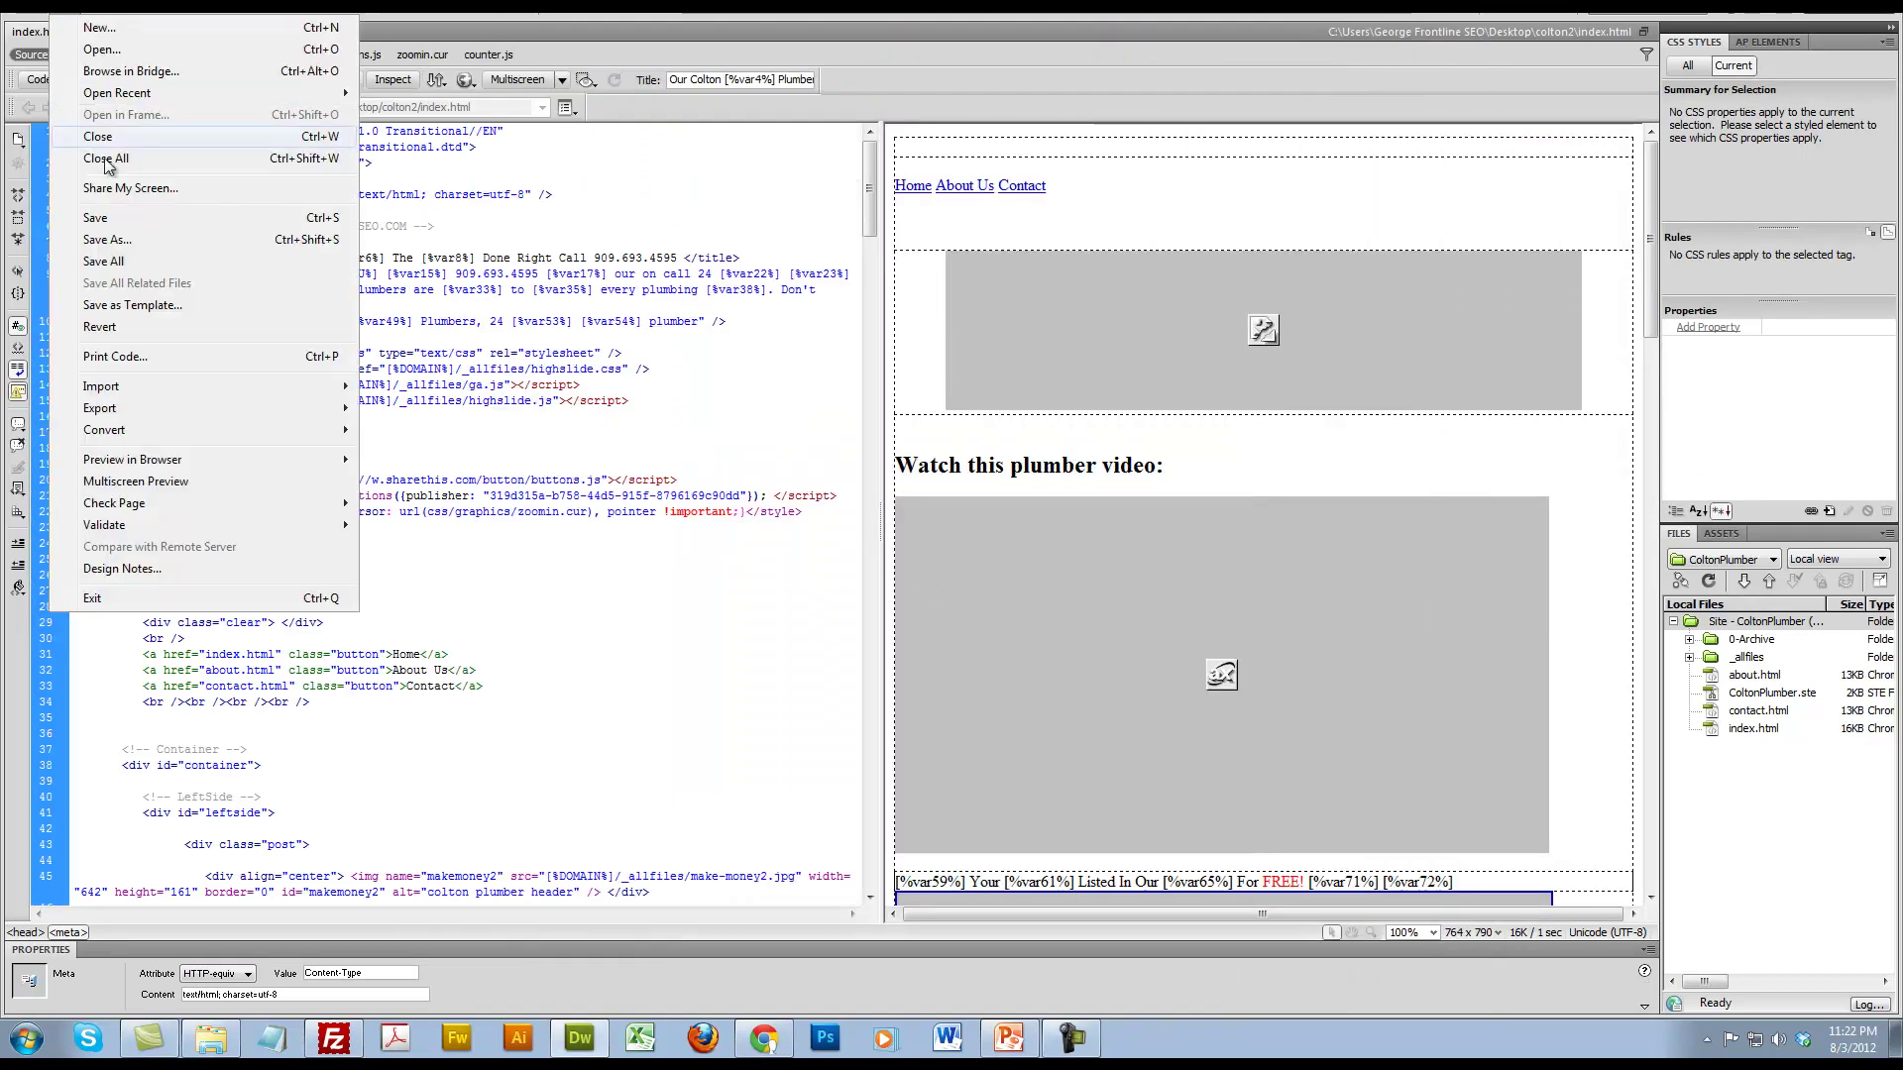
{"action": "left_click", "coordinate": [96, 218]}
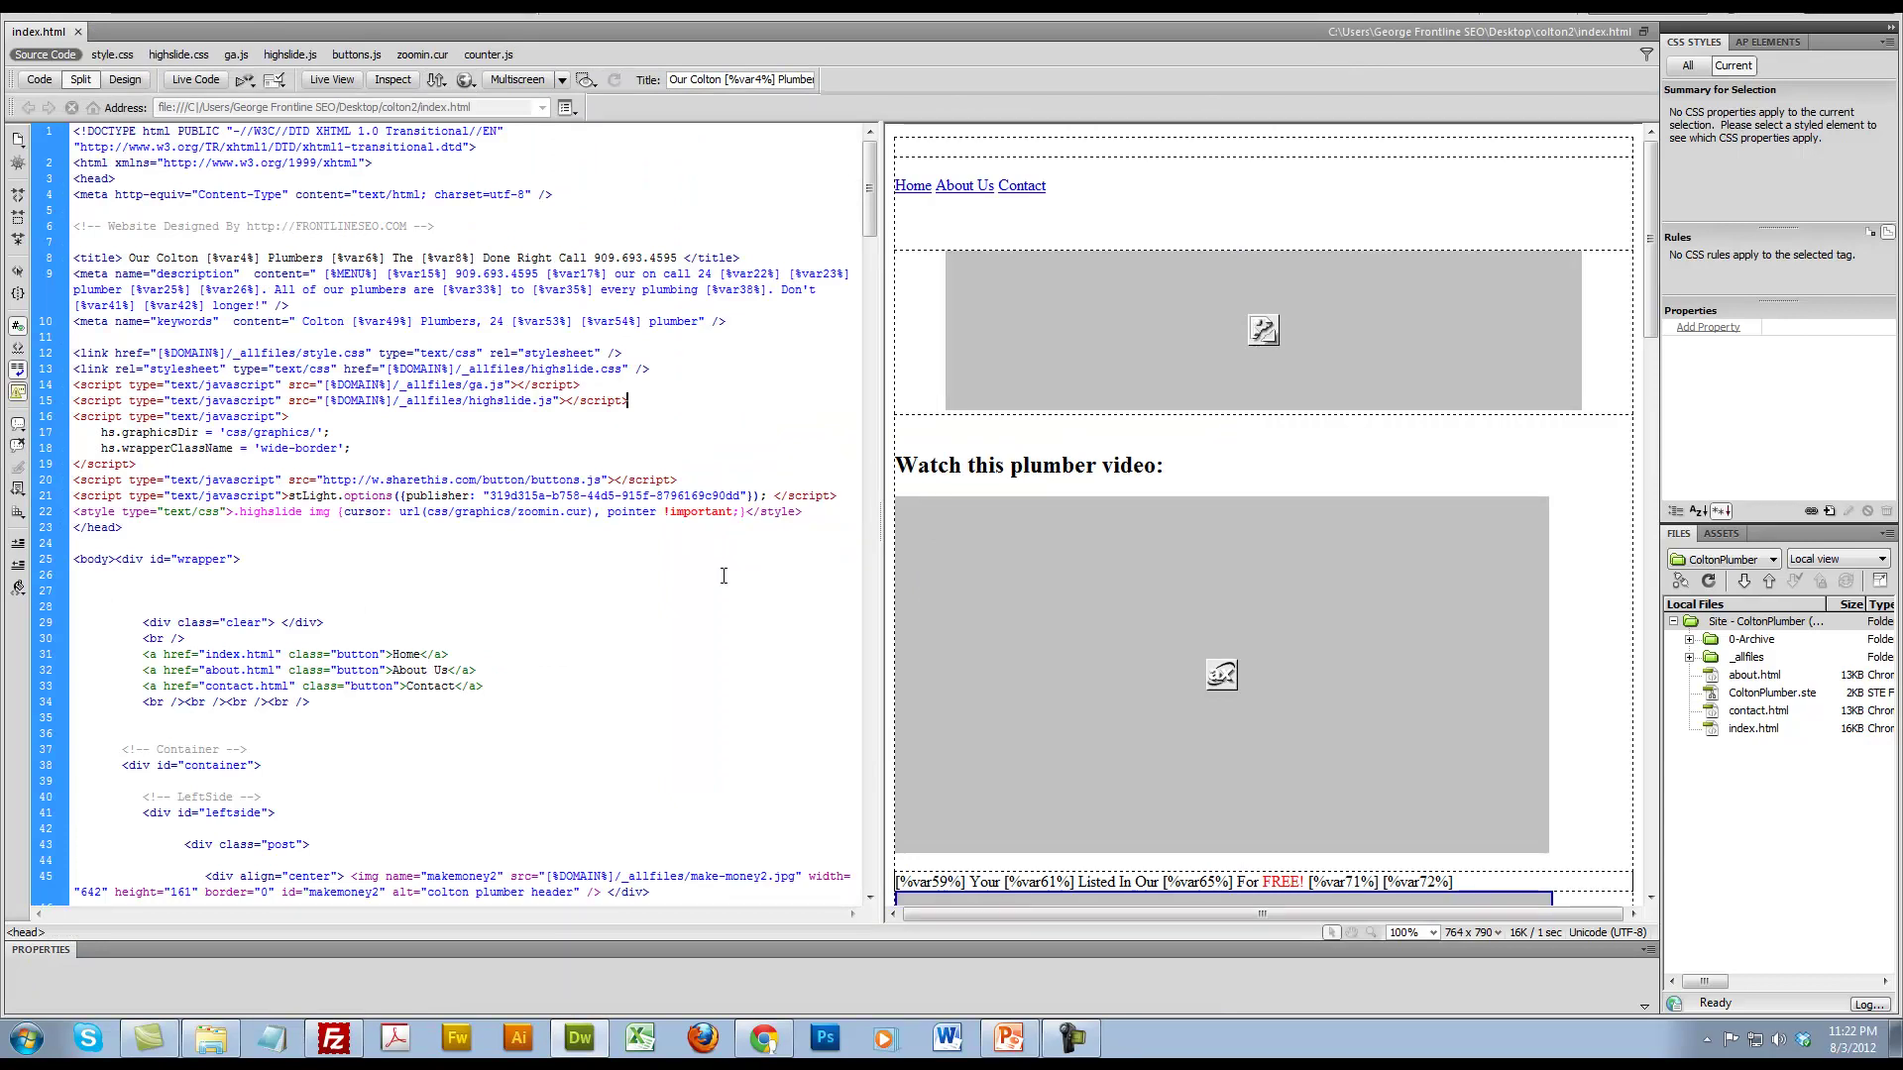
Step: Link the word "plumbing" in the paragraph below the Step 3/3 heading to [%DOMAIN%]/[%PROJECT%]
{"action": "left_click", "coordinate": [378, 289]}
{"action": "left_click_drag", "start_coordinate": [1650, 335], "coordinate": [1652, 722]}
{"action": "left_click", "coordinate": [1088, 730]}
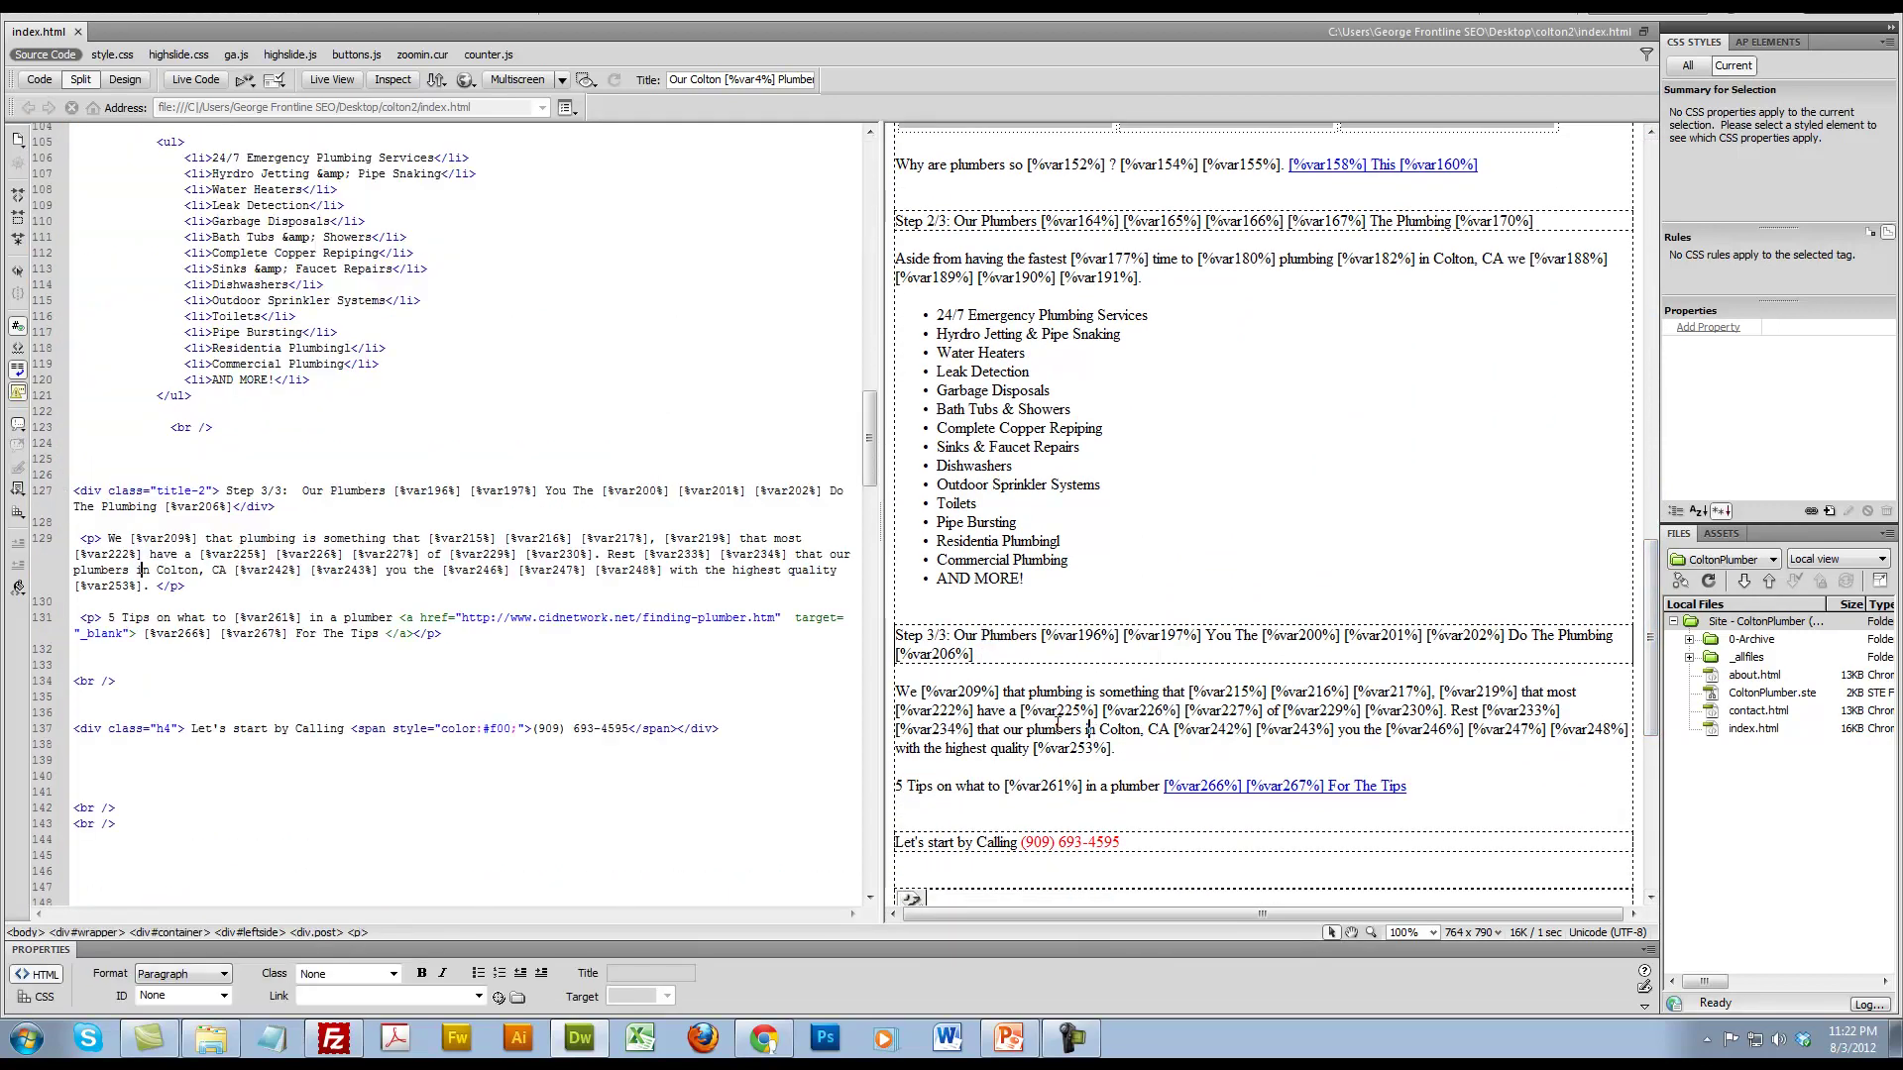
{"action": "left_click_drag", "start_coordinate": [1029, 695], "coordinate": [1089, 693]}
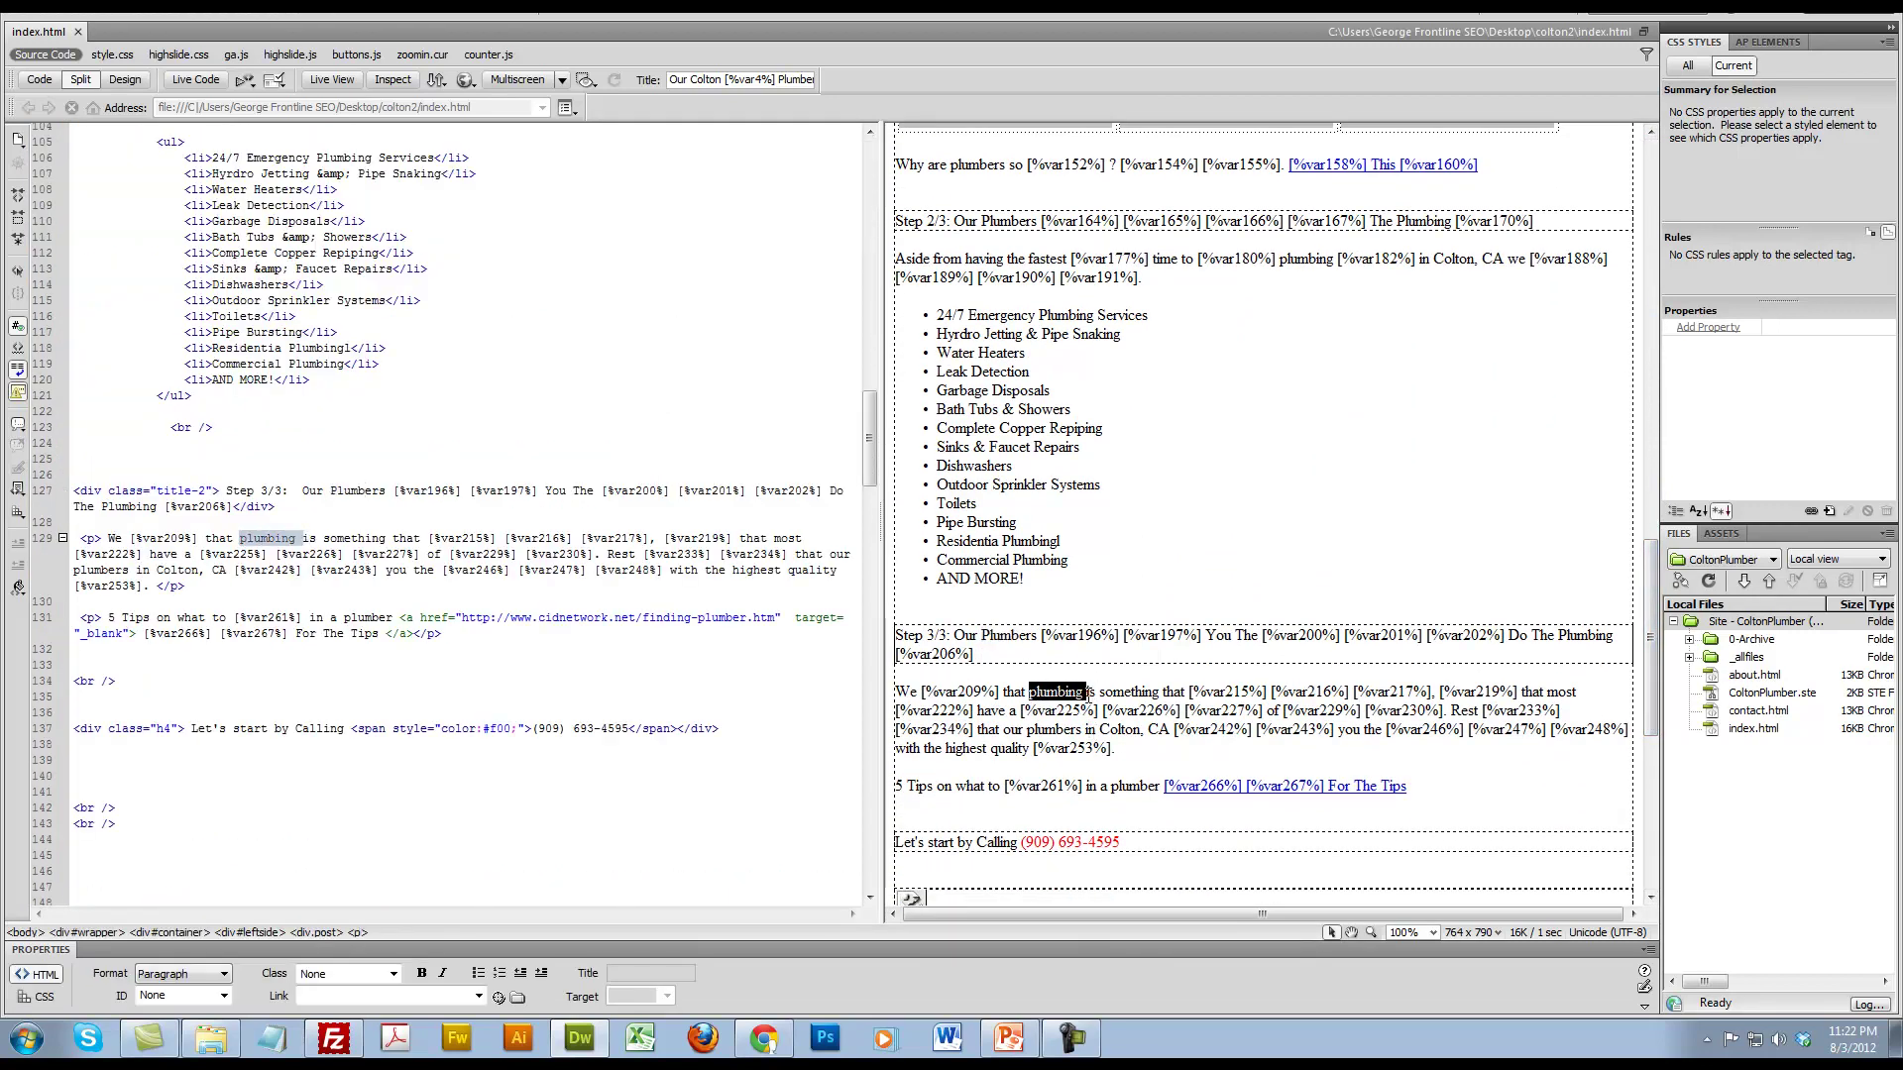
{"action": "left_click", "coordinate": [1028, 692]}
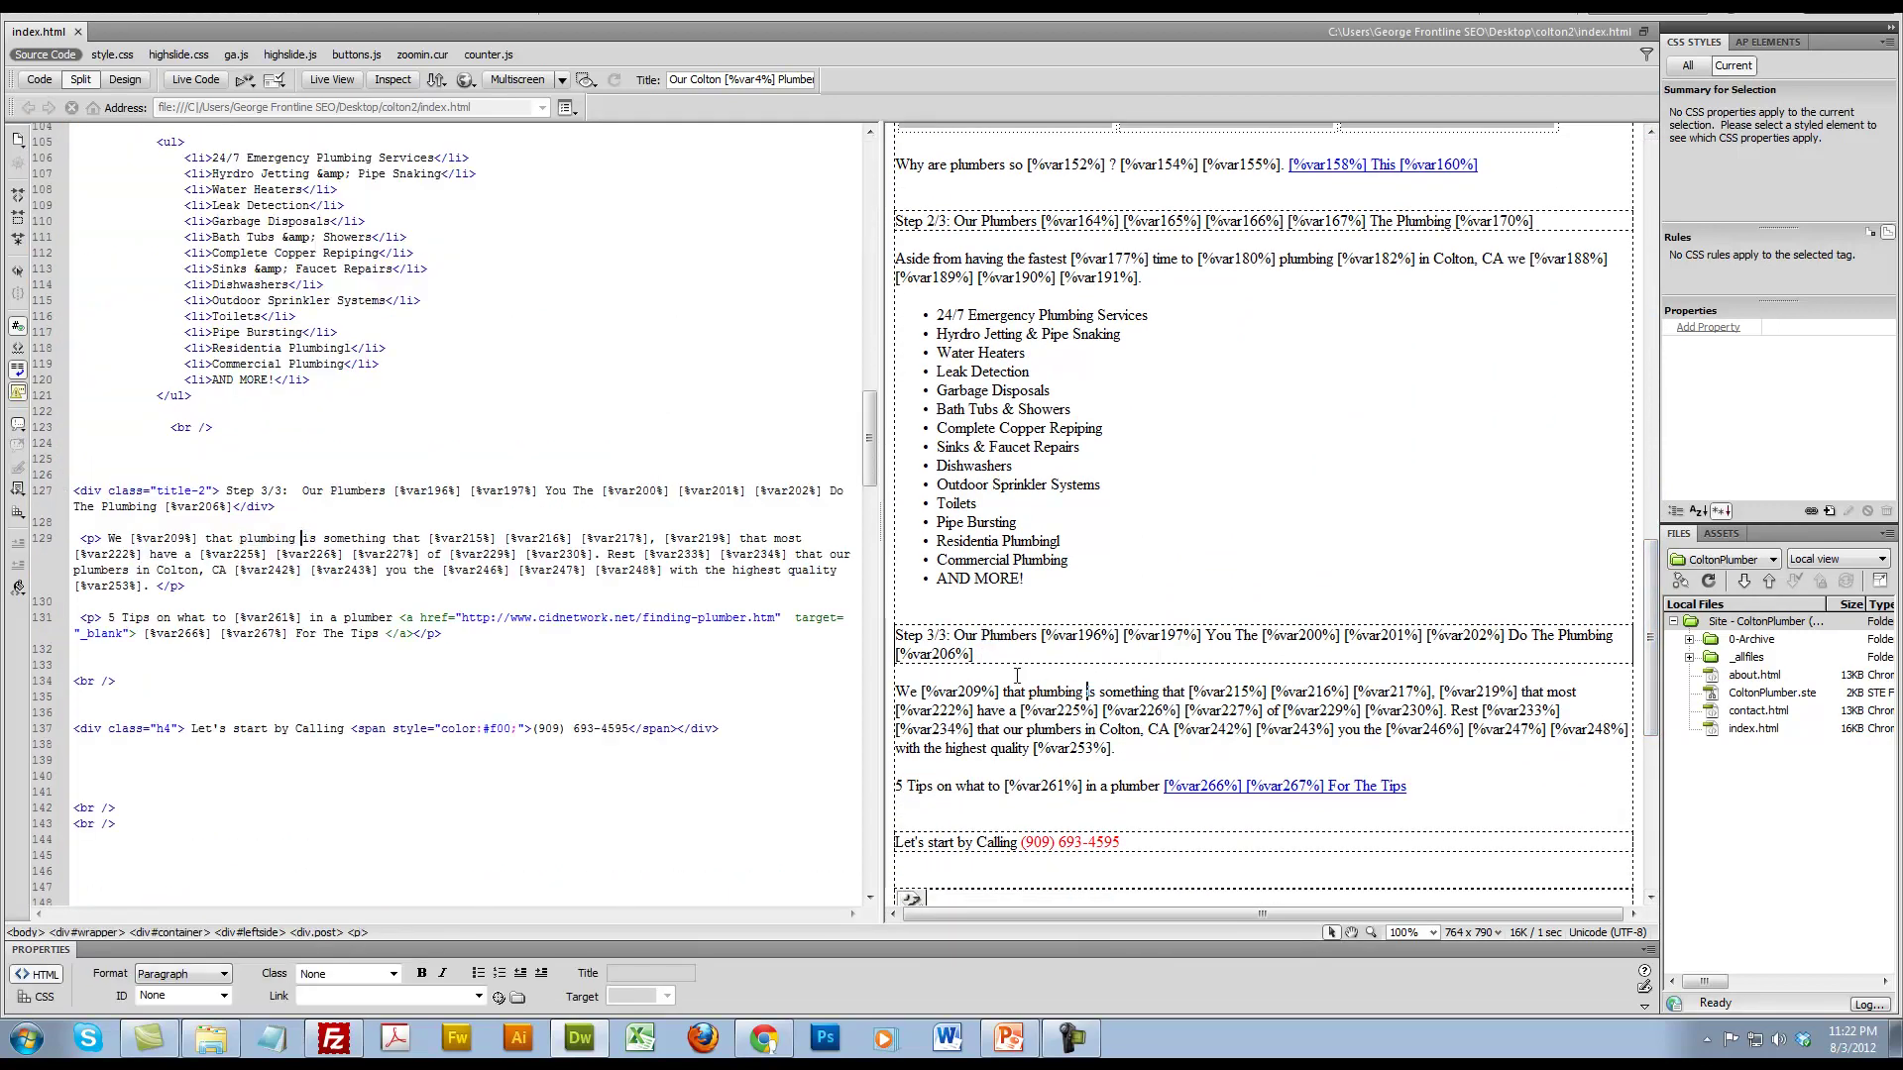
{"action": "left_click", "coordinate": [235, 538]}
{"action": "mouse_move", "coordinate": [238, 538]}
{"action": "left_mouse_down"}
{"action": "mouse_move", "coordinate": [286, 538]}
{"action": "mouse_move", "coordinate": [238, 538]}
{"action": "left_mouse_up"}
{"action": "left_click", "coordinate": [297, 538]}
{"action": "left_click", "coordinate": [416, 996]}
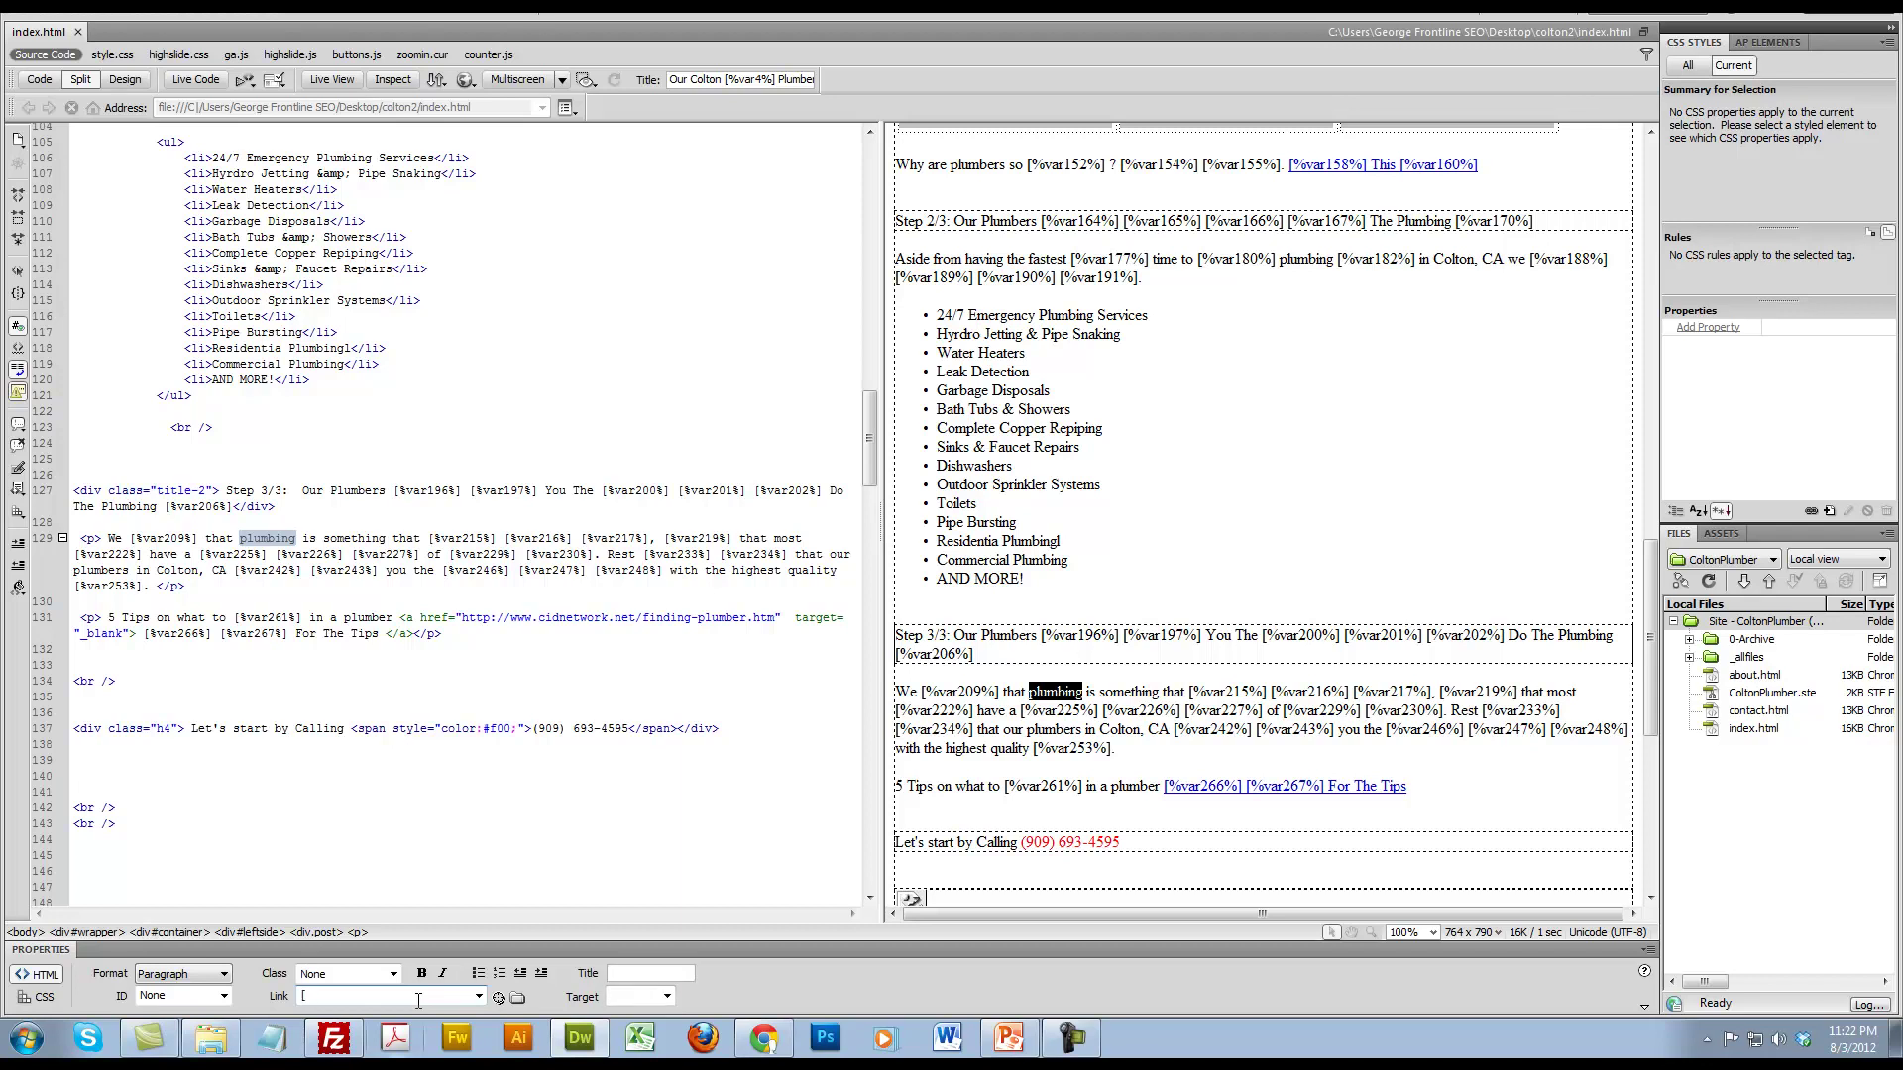
{"action": "type", "text": "[%dOMAIN%]/[%PROJECT%]"}
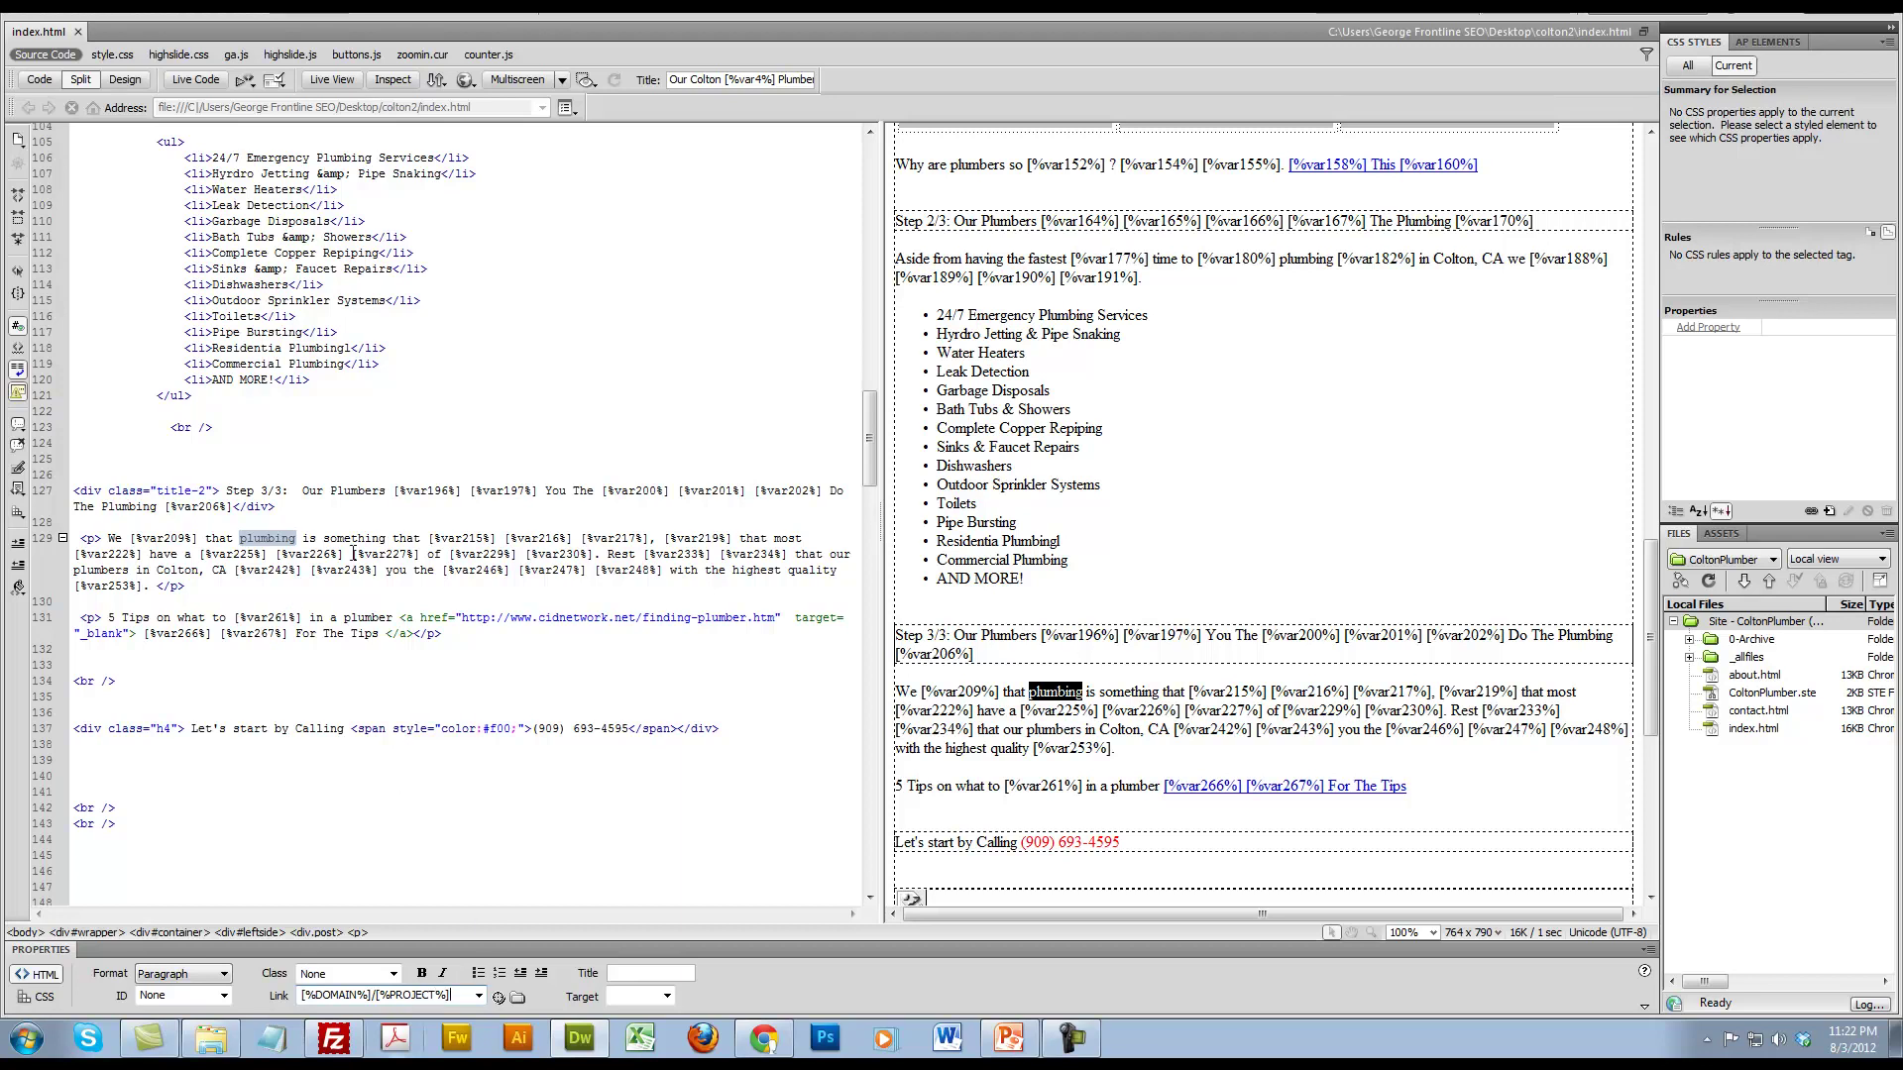
{"action": "key", "text": "Return"}
Step: Check the source code of the new plumbing link and save index.html
{"action": "left_click", "coordinate": [238, 538]}
{"action": "left_click_drag", "start_coordinate": [242, 540], "coordinate": [431, 540]}
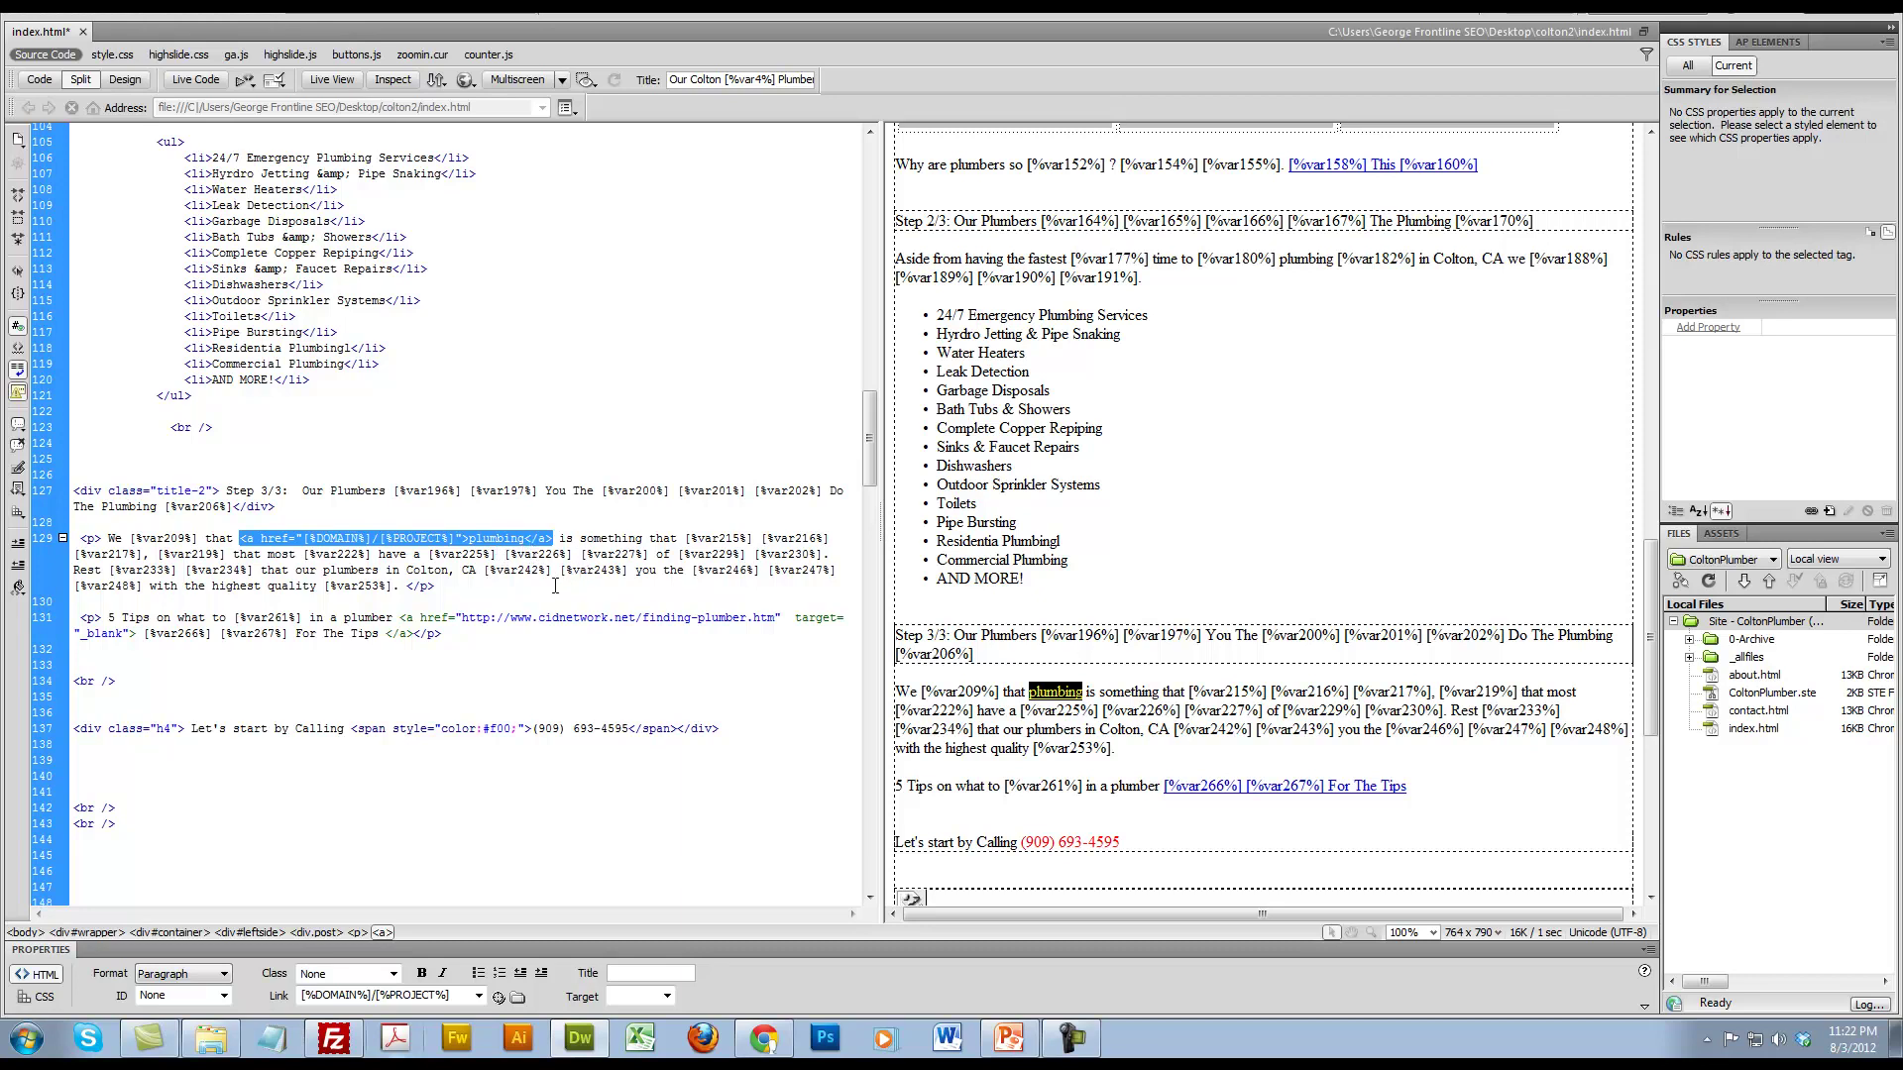
{"action": "left_click", "coordinate": [553, 526]}
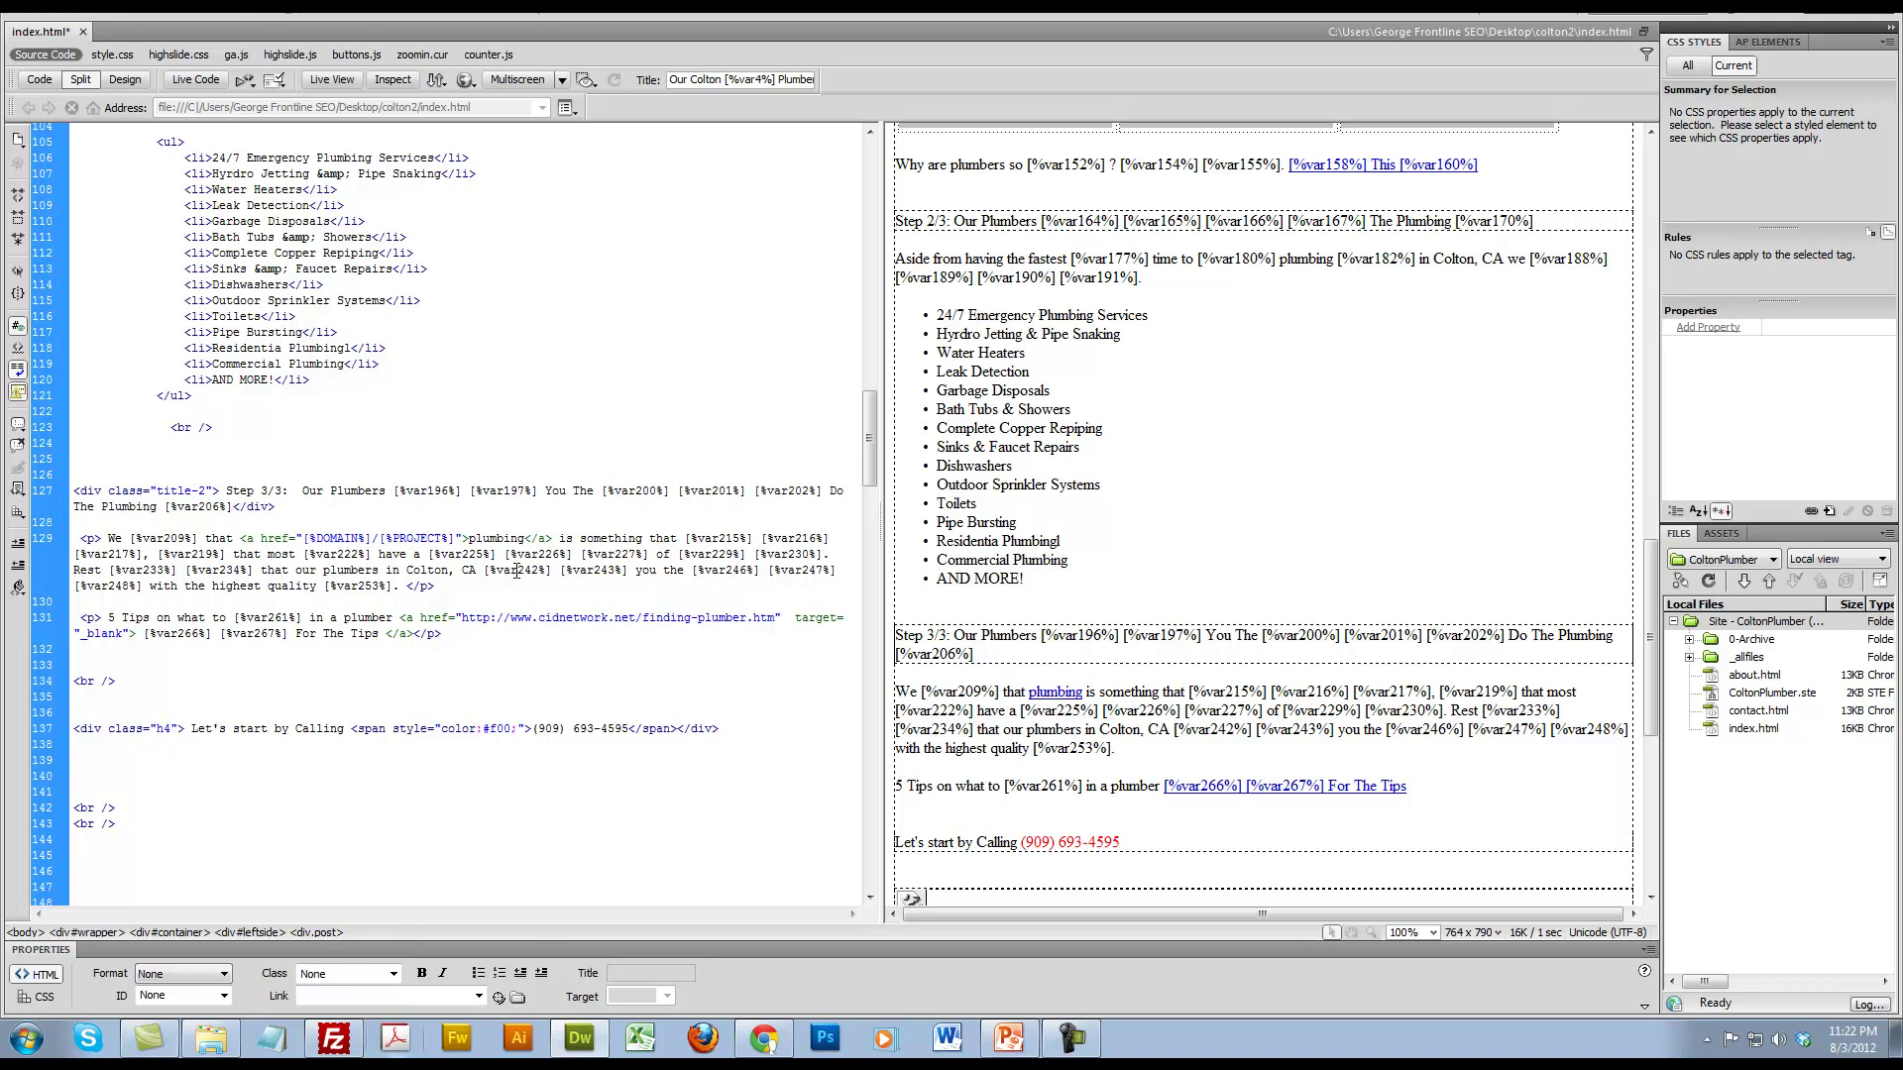
{"action": "left_click", "coordinate": [350, 540]}
{"action": "key", "text": "ctrl+s"}
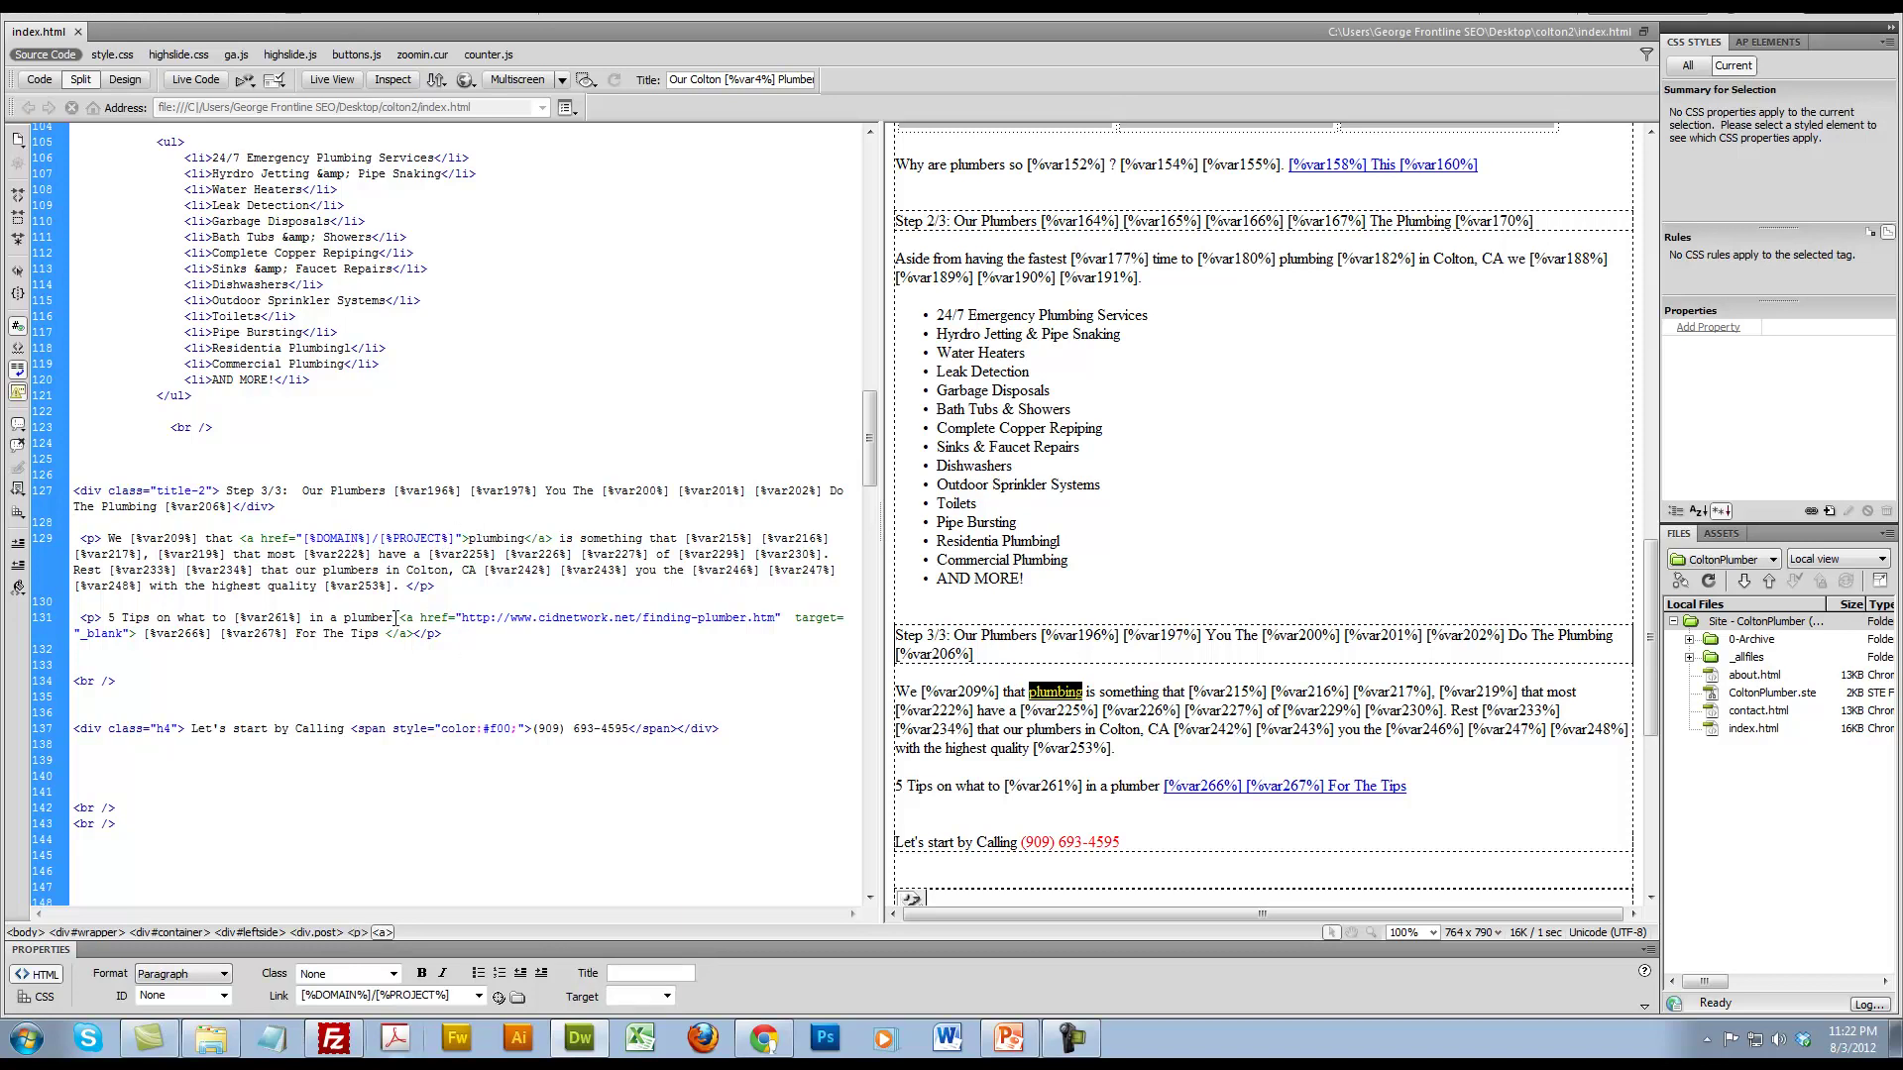
Step: Reopen MOWG Professional and load the saved colton2 profile
{"action": "left_click", "coordinate": [27, 1038]}
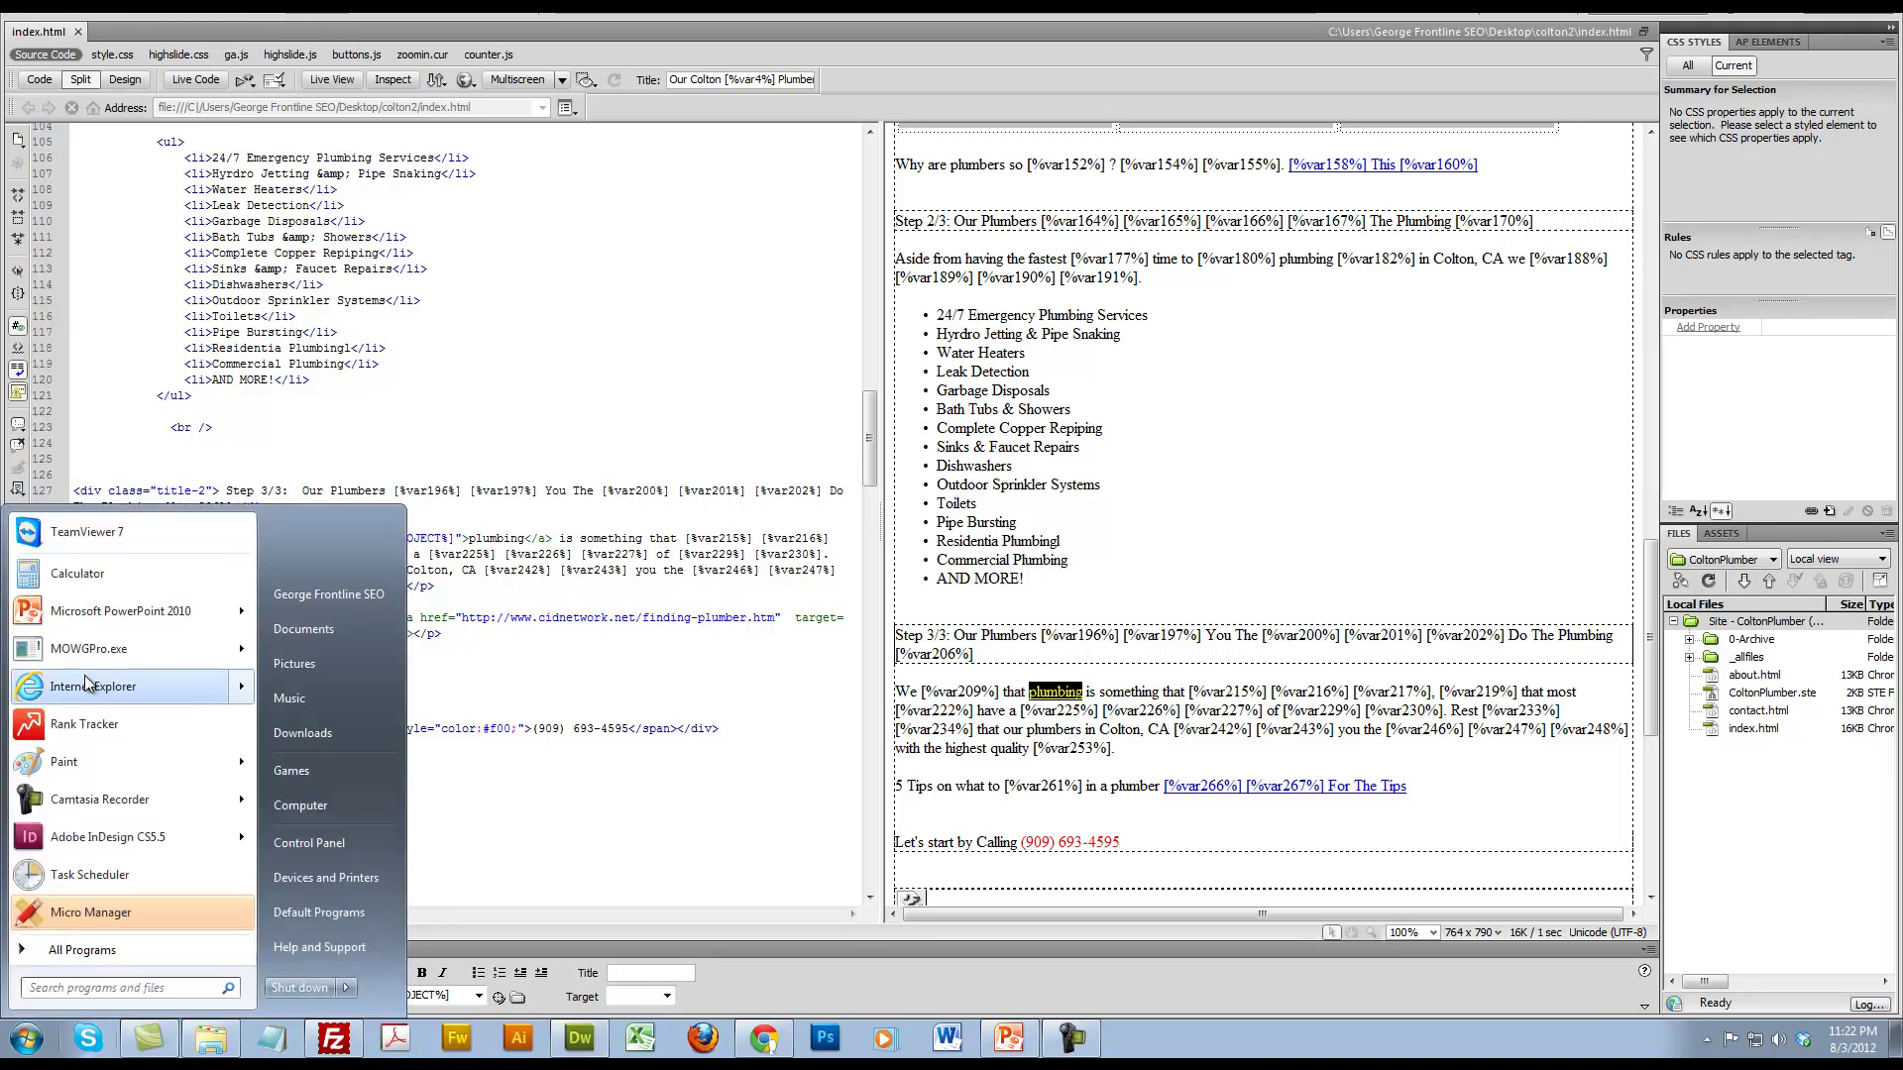
{"action": "key", "text": "Escape"}
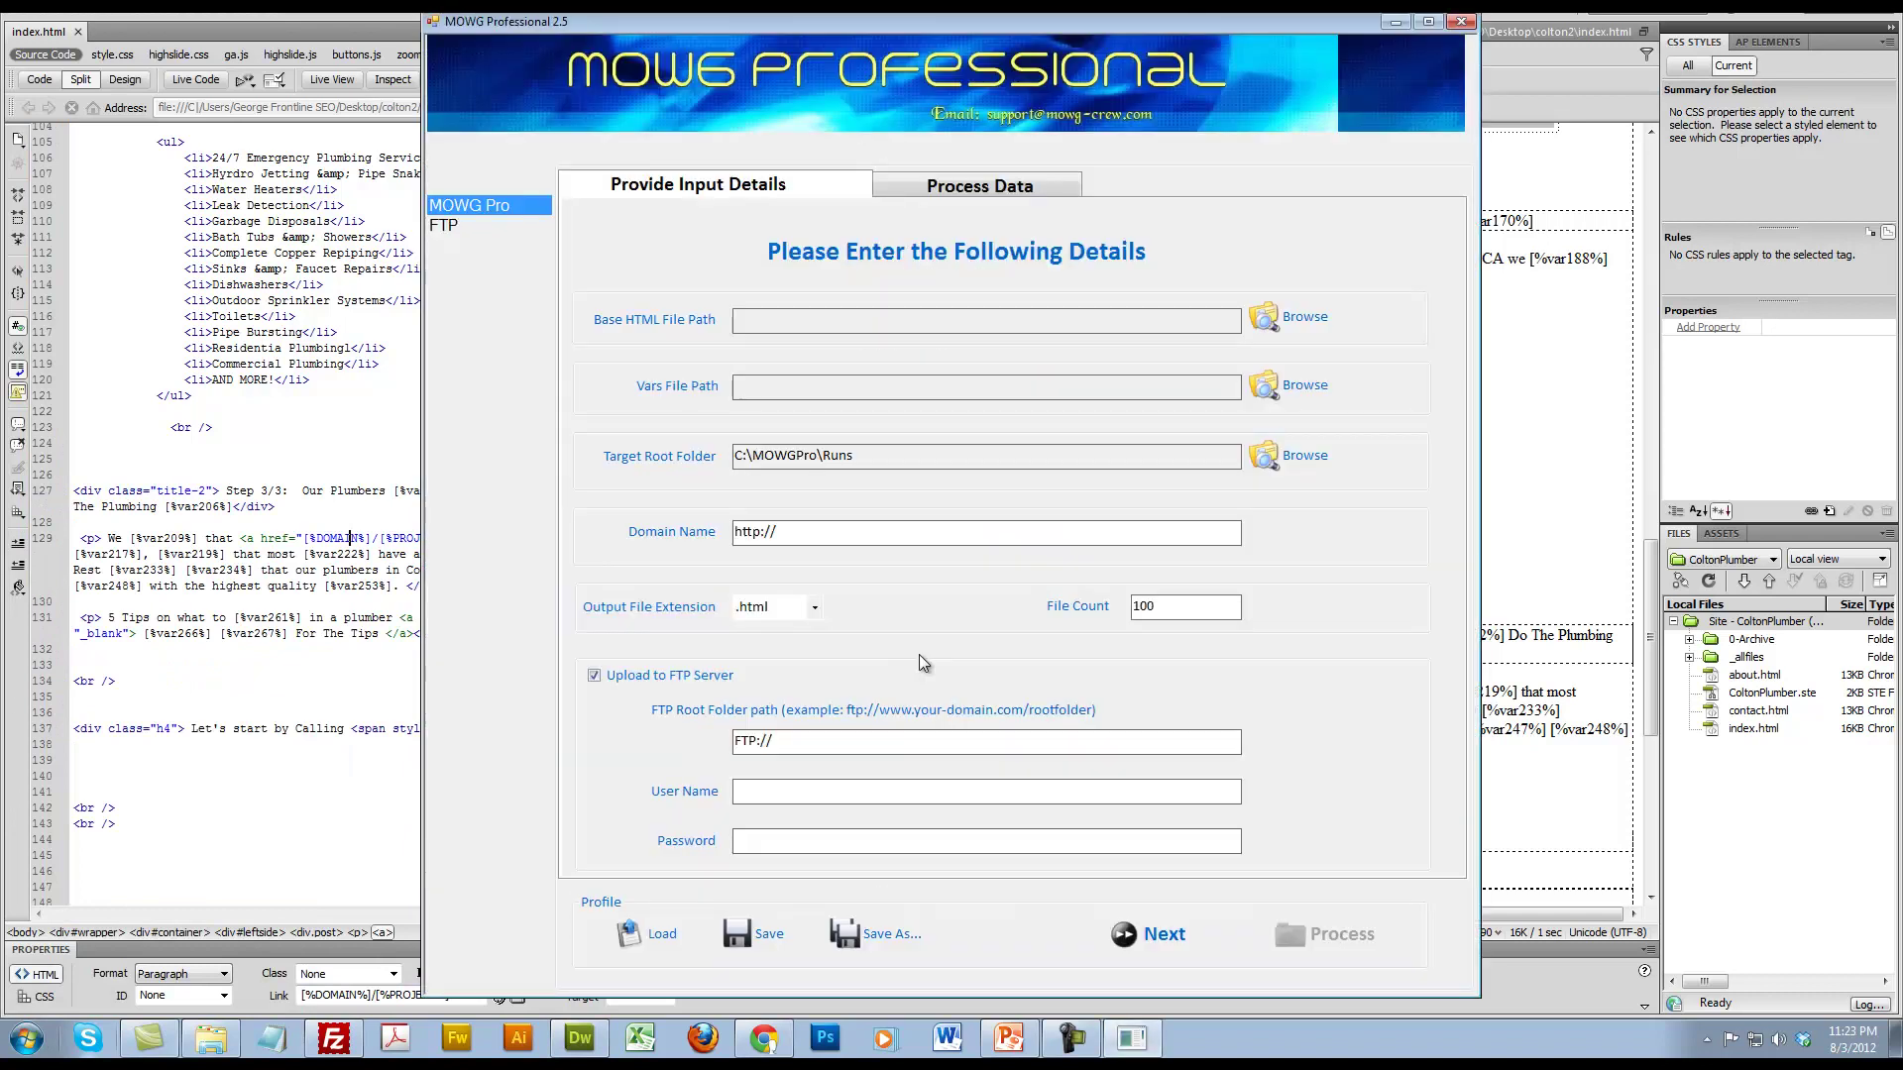
{"action": "left_click", "coordinate": [672, 936]}
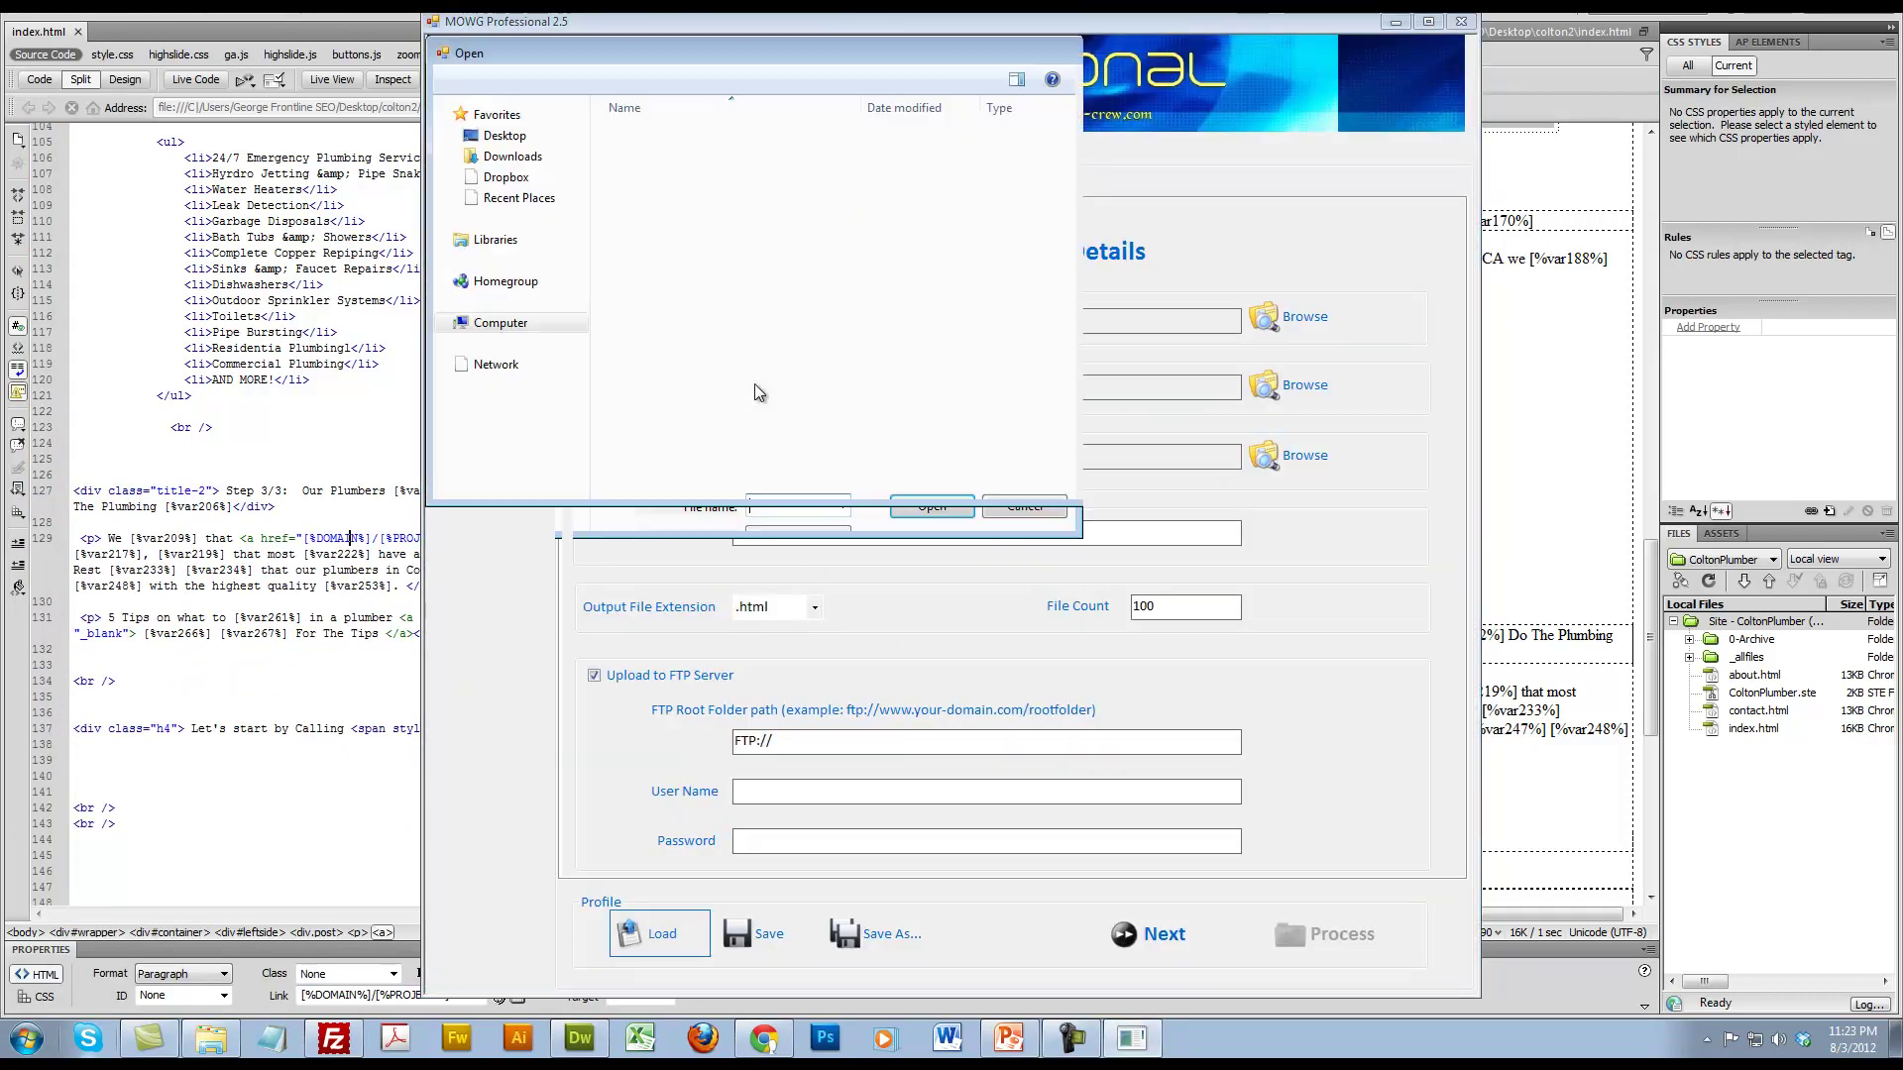
{"action": "left_click", "coordinate": [669, 176]}
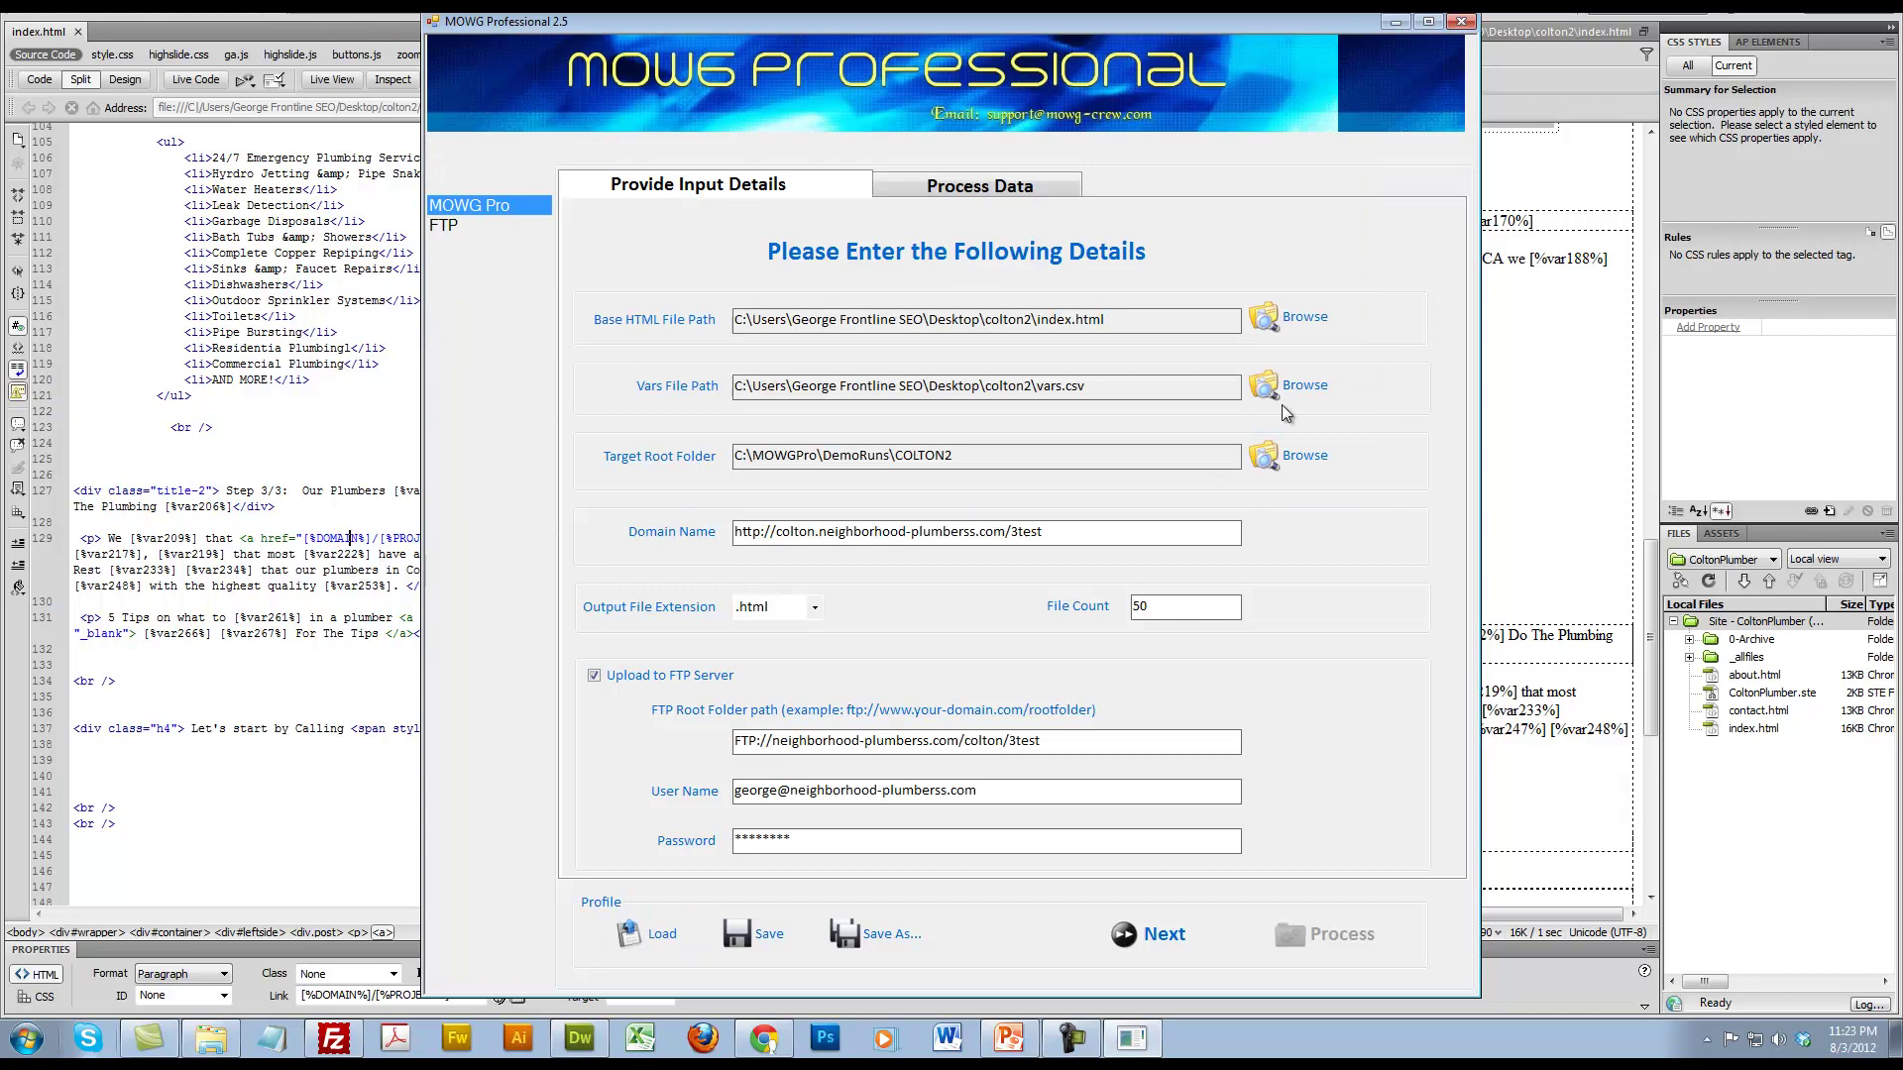
Step: Set the base HTML file to index.html from the colton2 folder and proceed to the folder structure vars
{"action": "left_click", "coordinate": [1288, 318]}
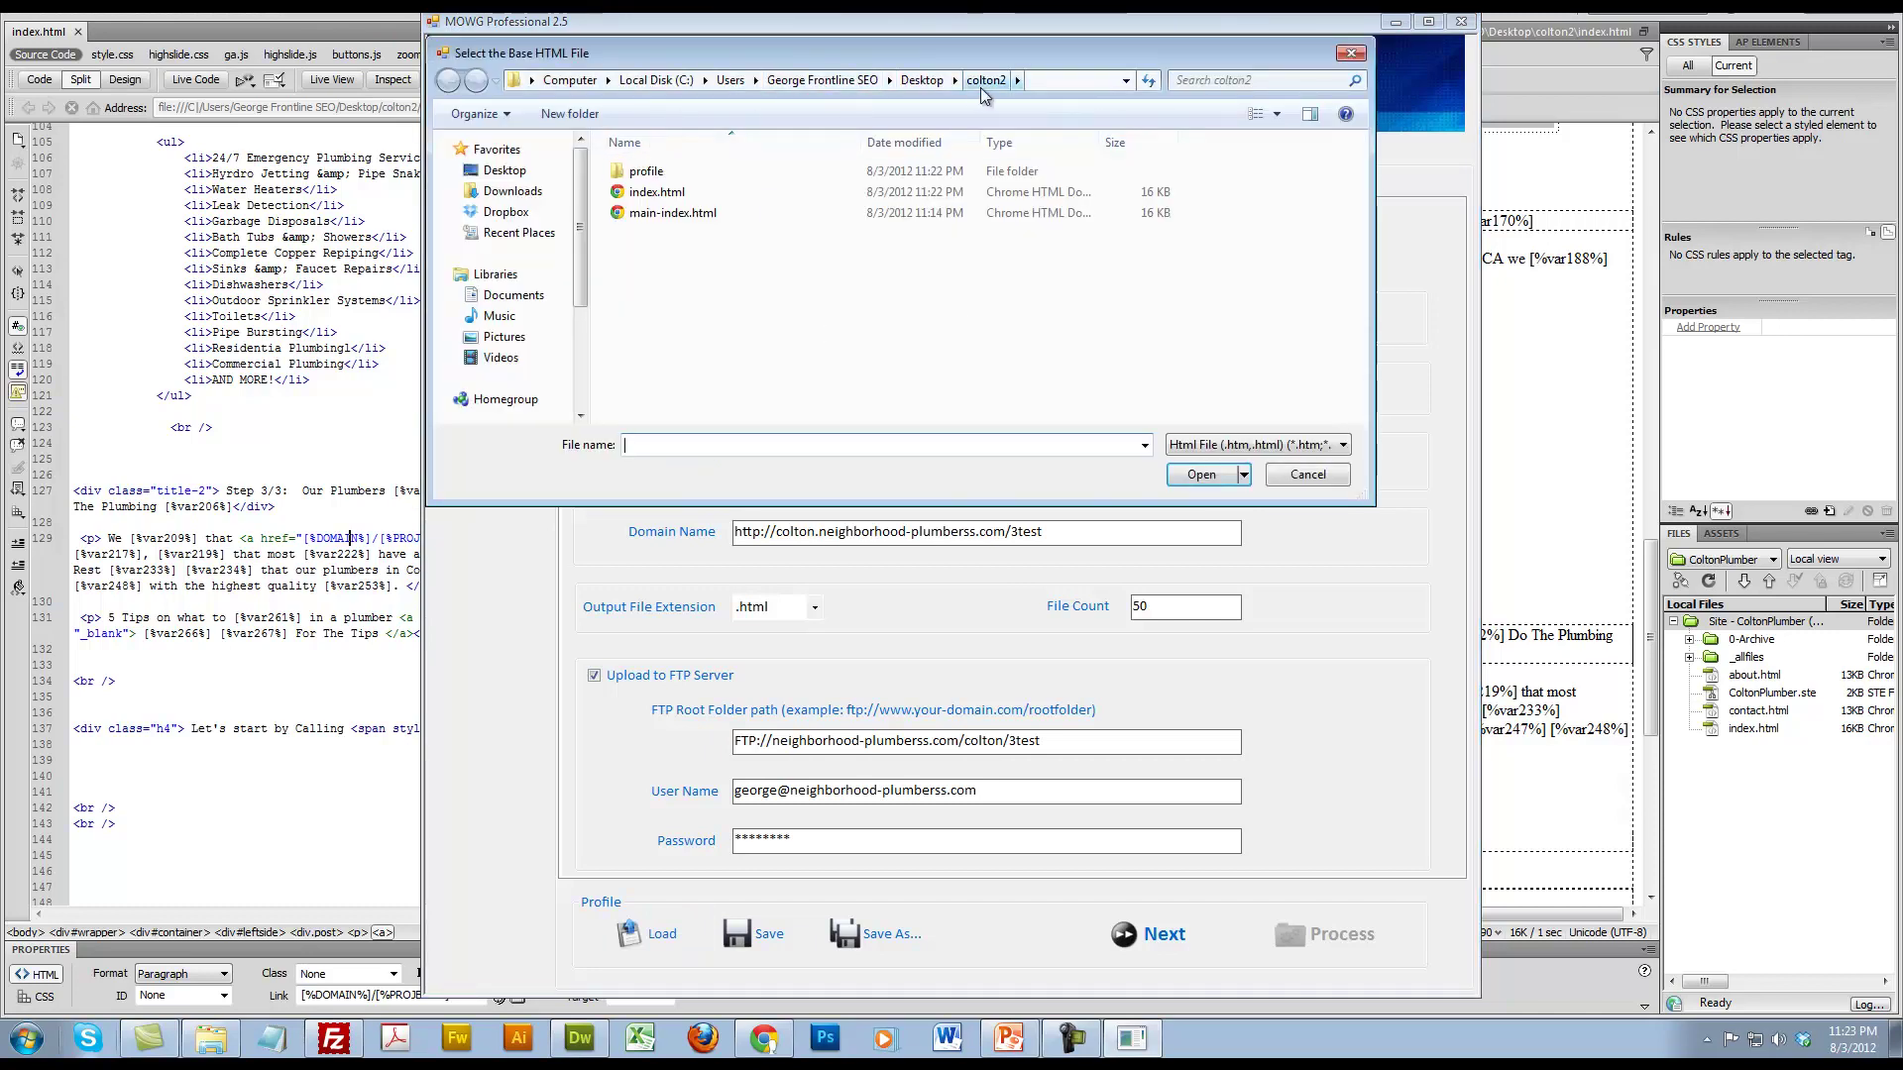
{"action": "double_click", "coordinate": [656, 192]}
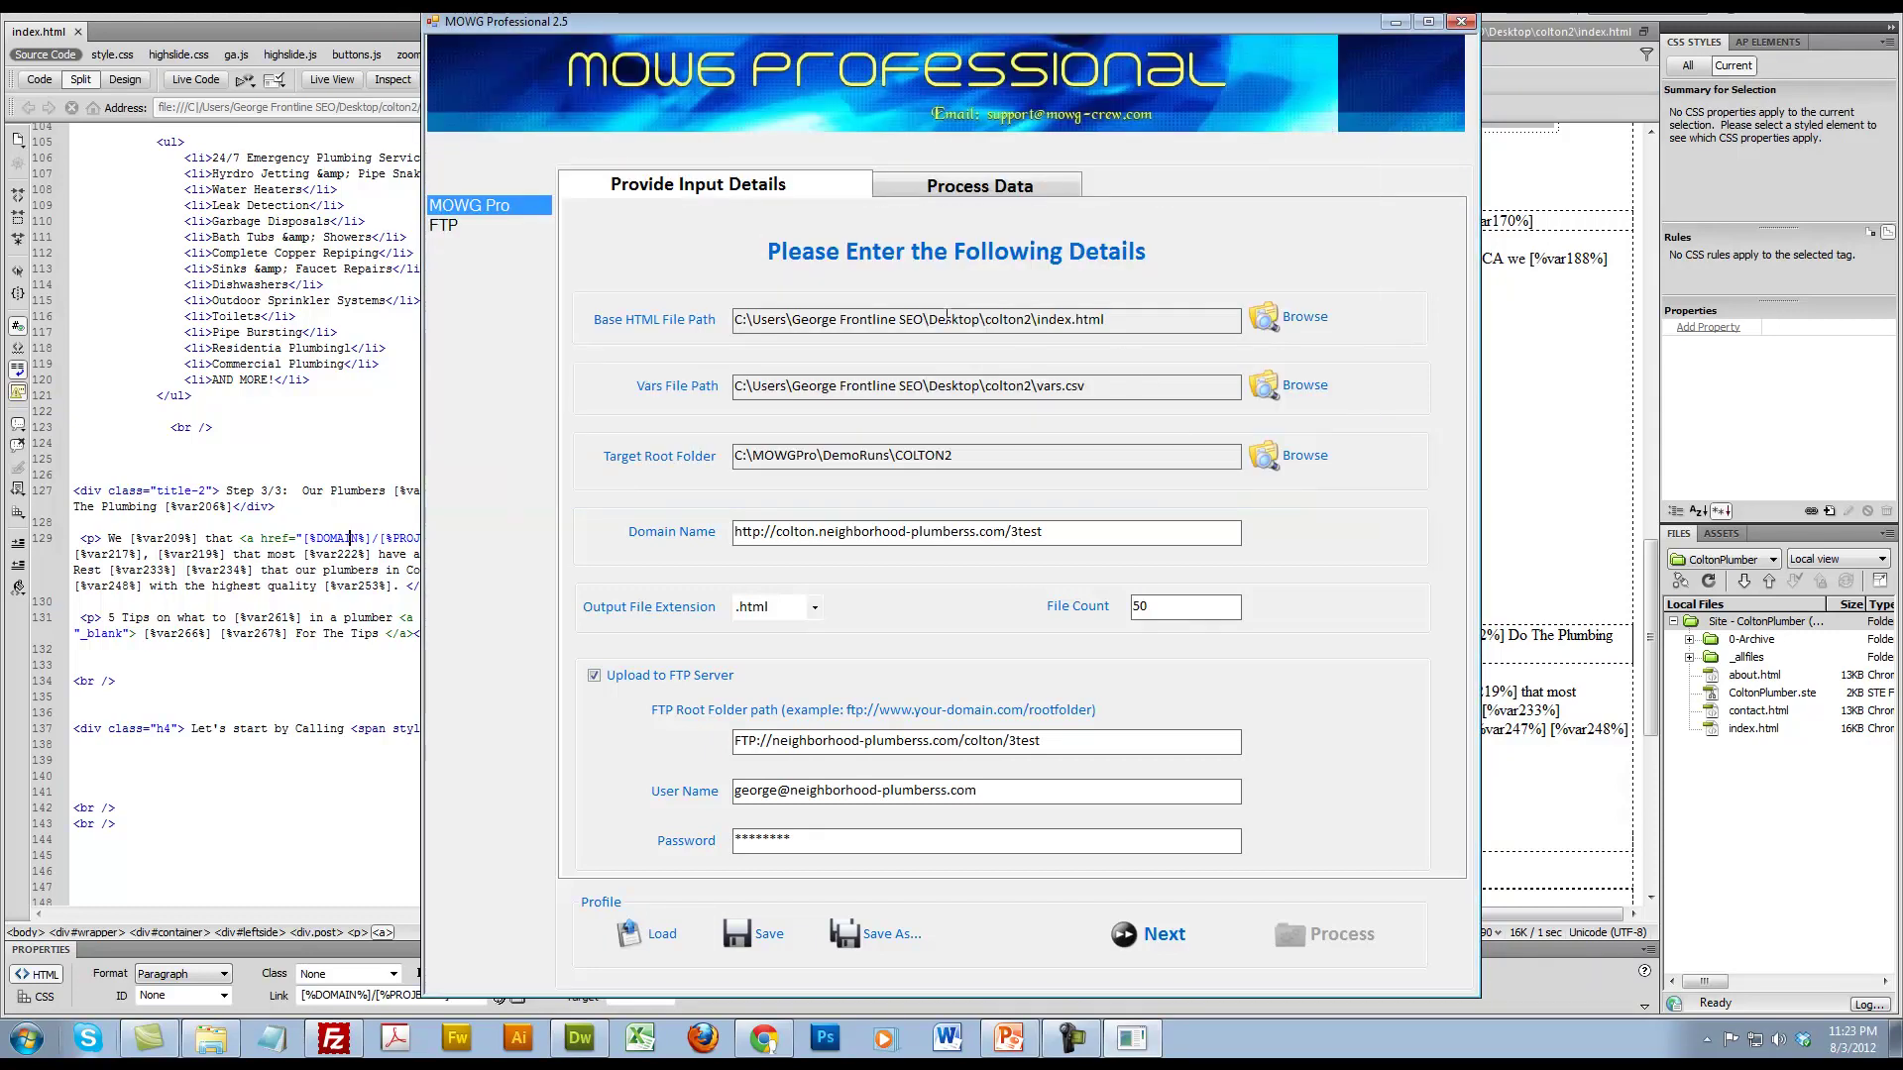
{"action": "left_click", "coordinate": [1153, 933]}
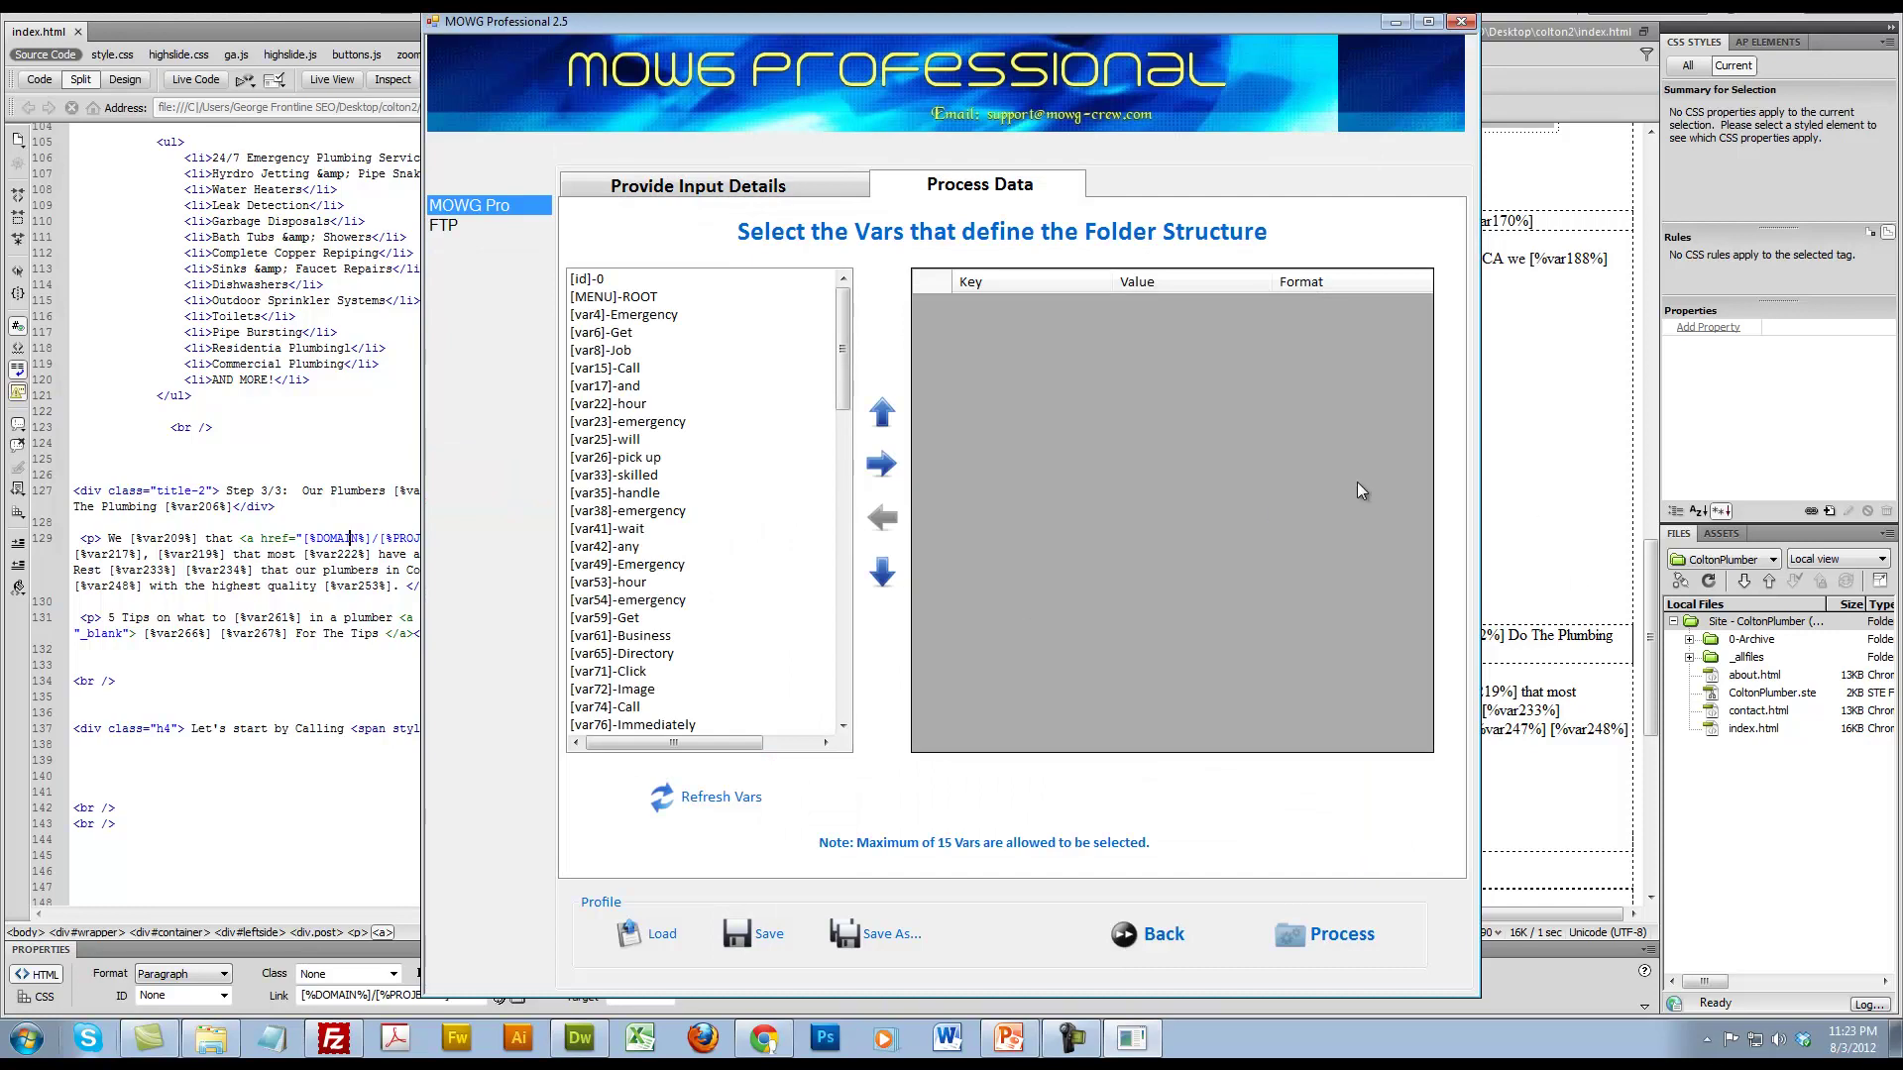
Step: Add MENU, id, var4, var15, var22, var33 and var35 to the vars that define the folder structure
{"action": "double_click", "coordinate": [606, 297]}
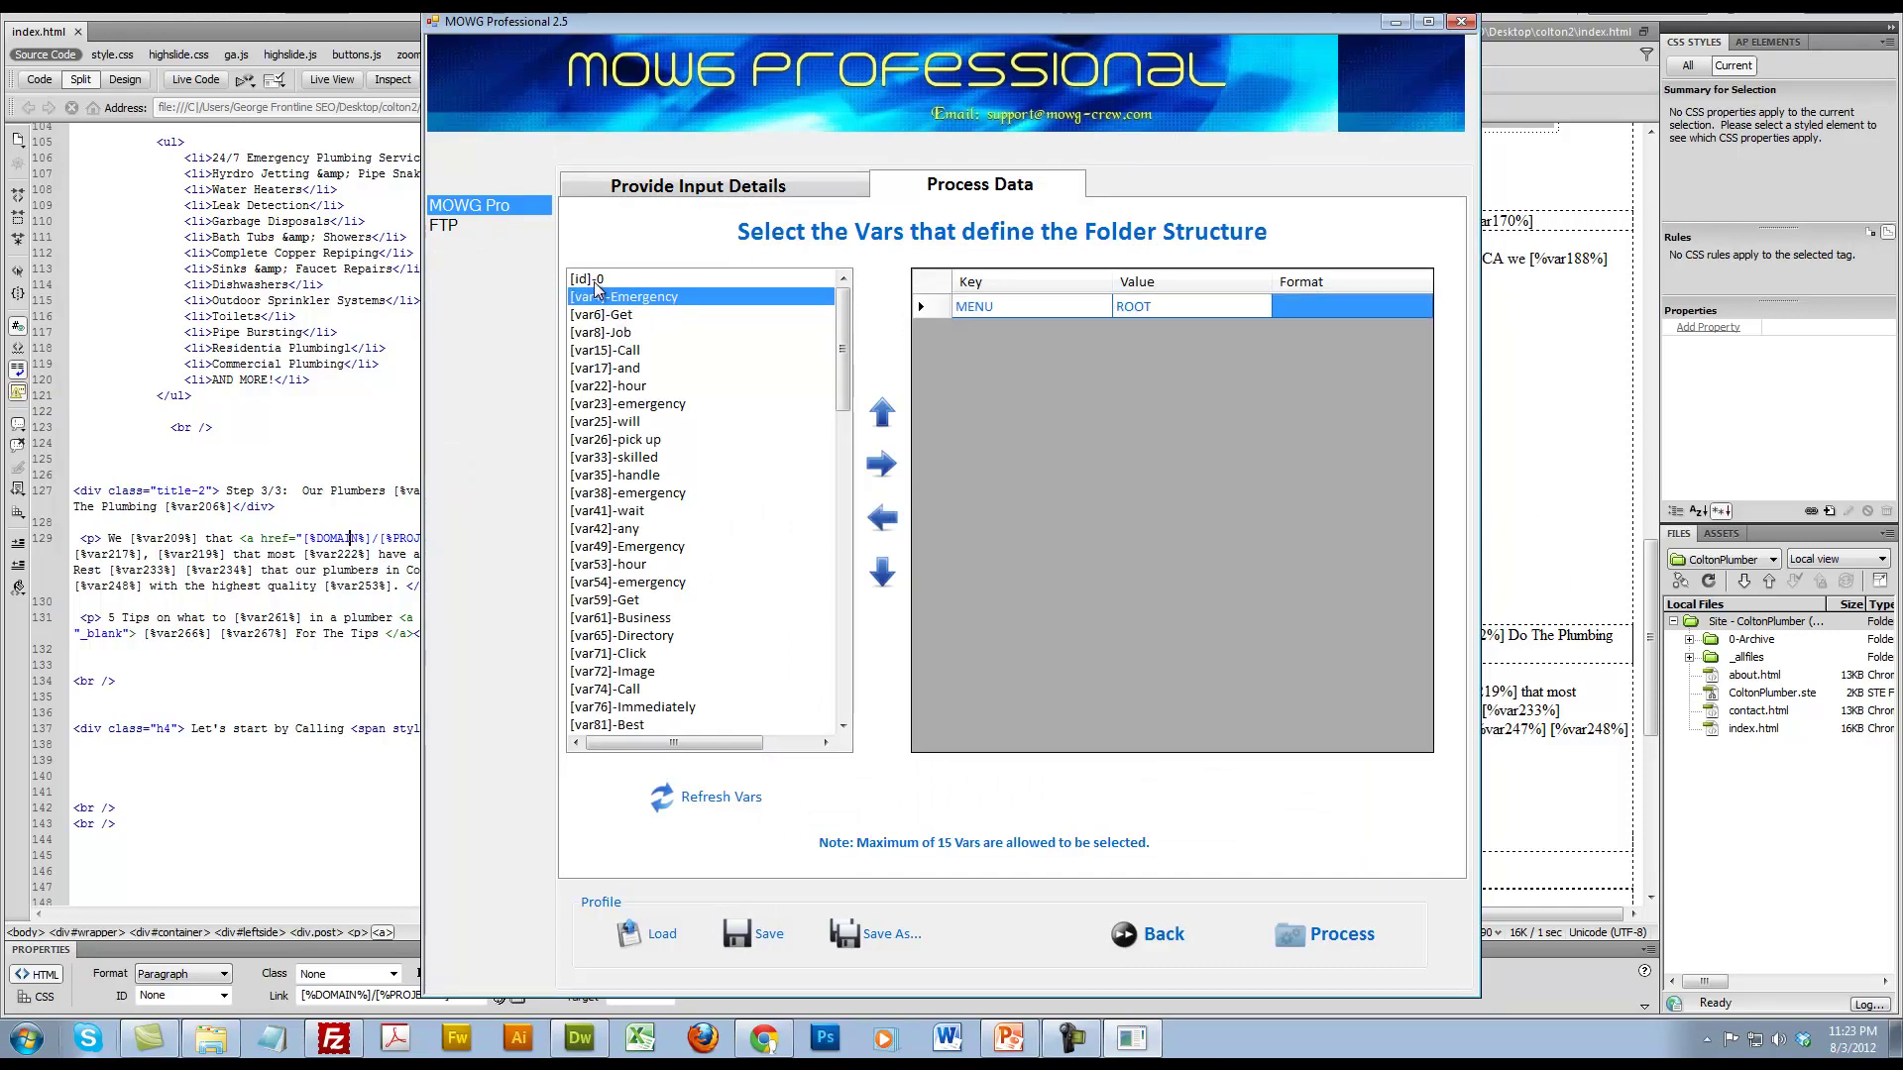
{"action": "double_click", "coordinate": [592, 280]}
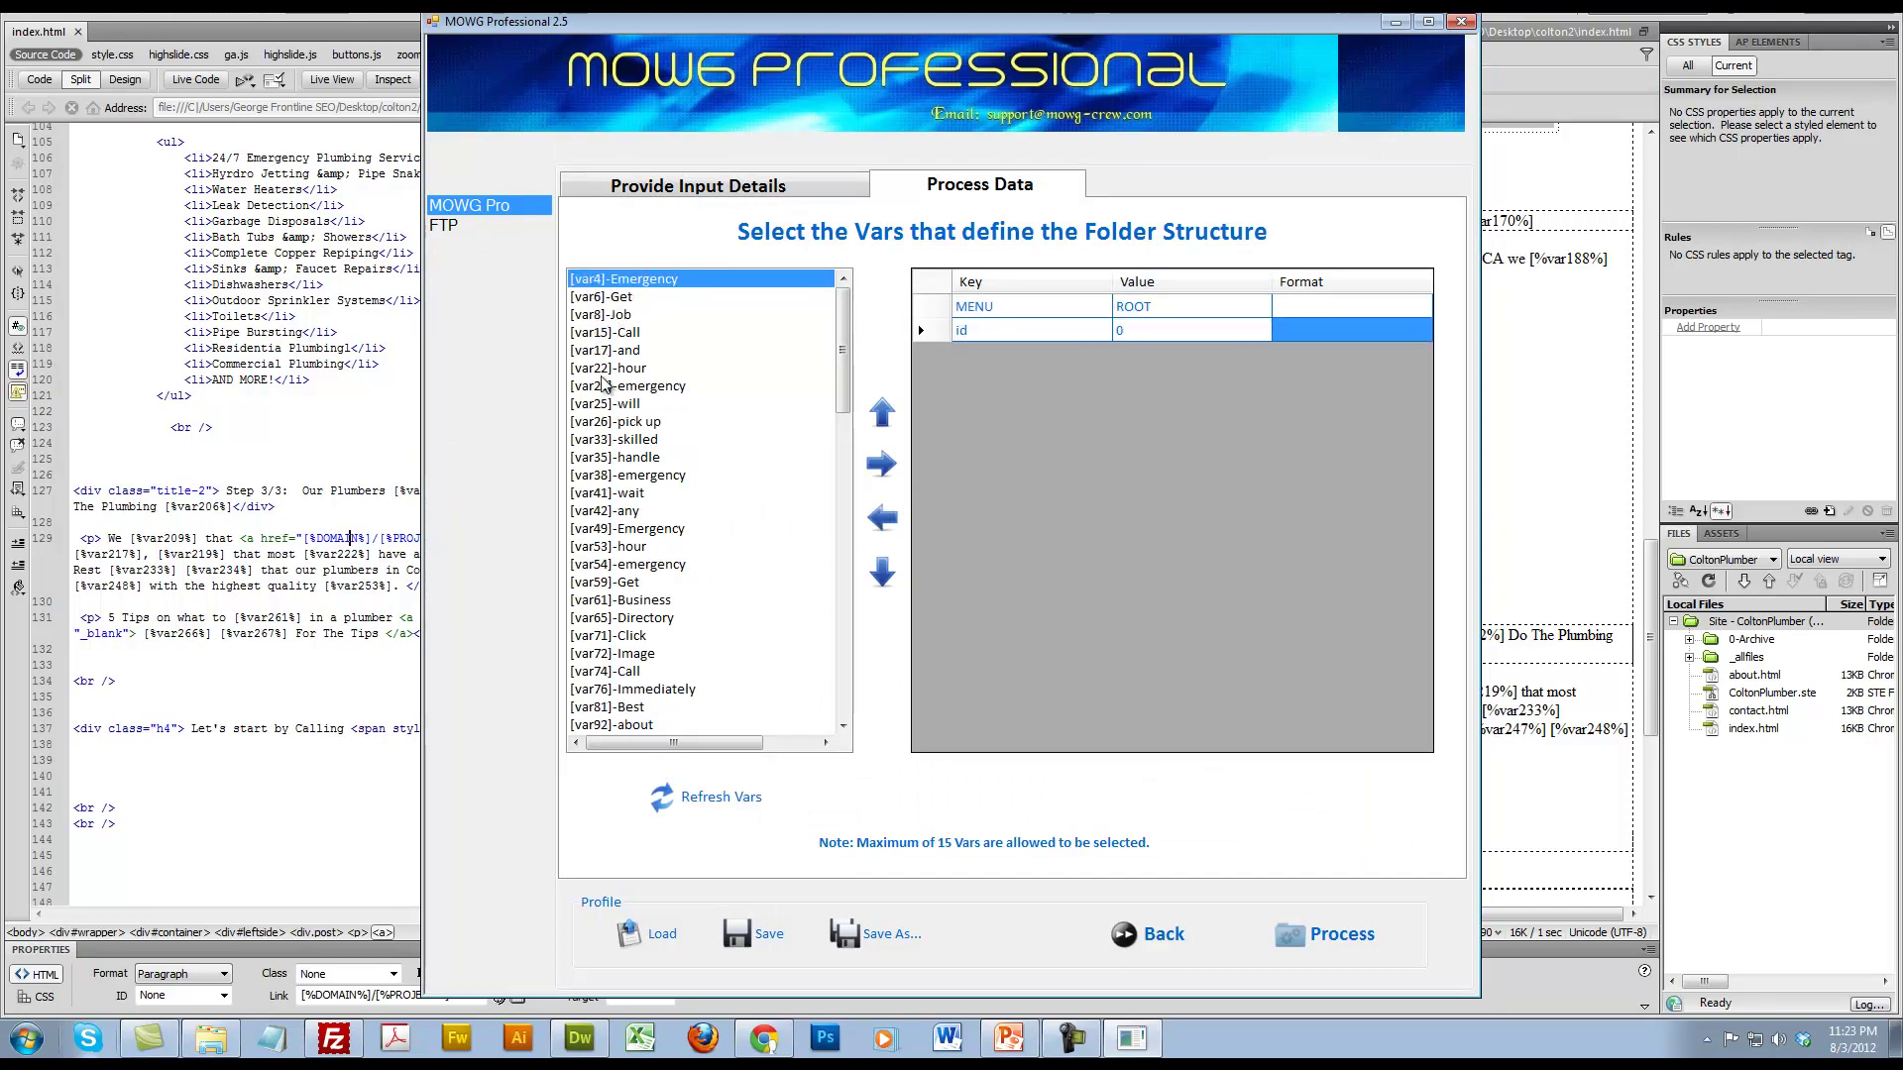
{"action": "double_click", "coordinate": [671, 282]}
{"action": "double_click", "coordinate": [622, 316]}
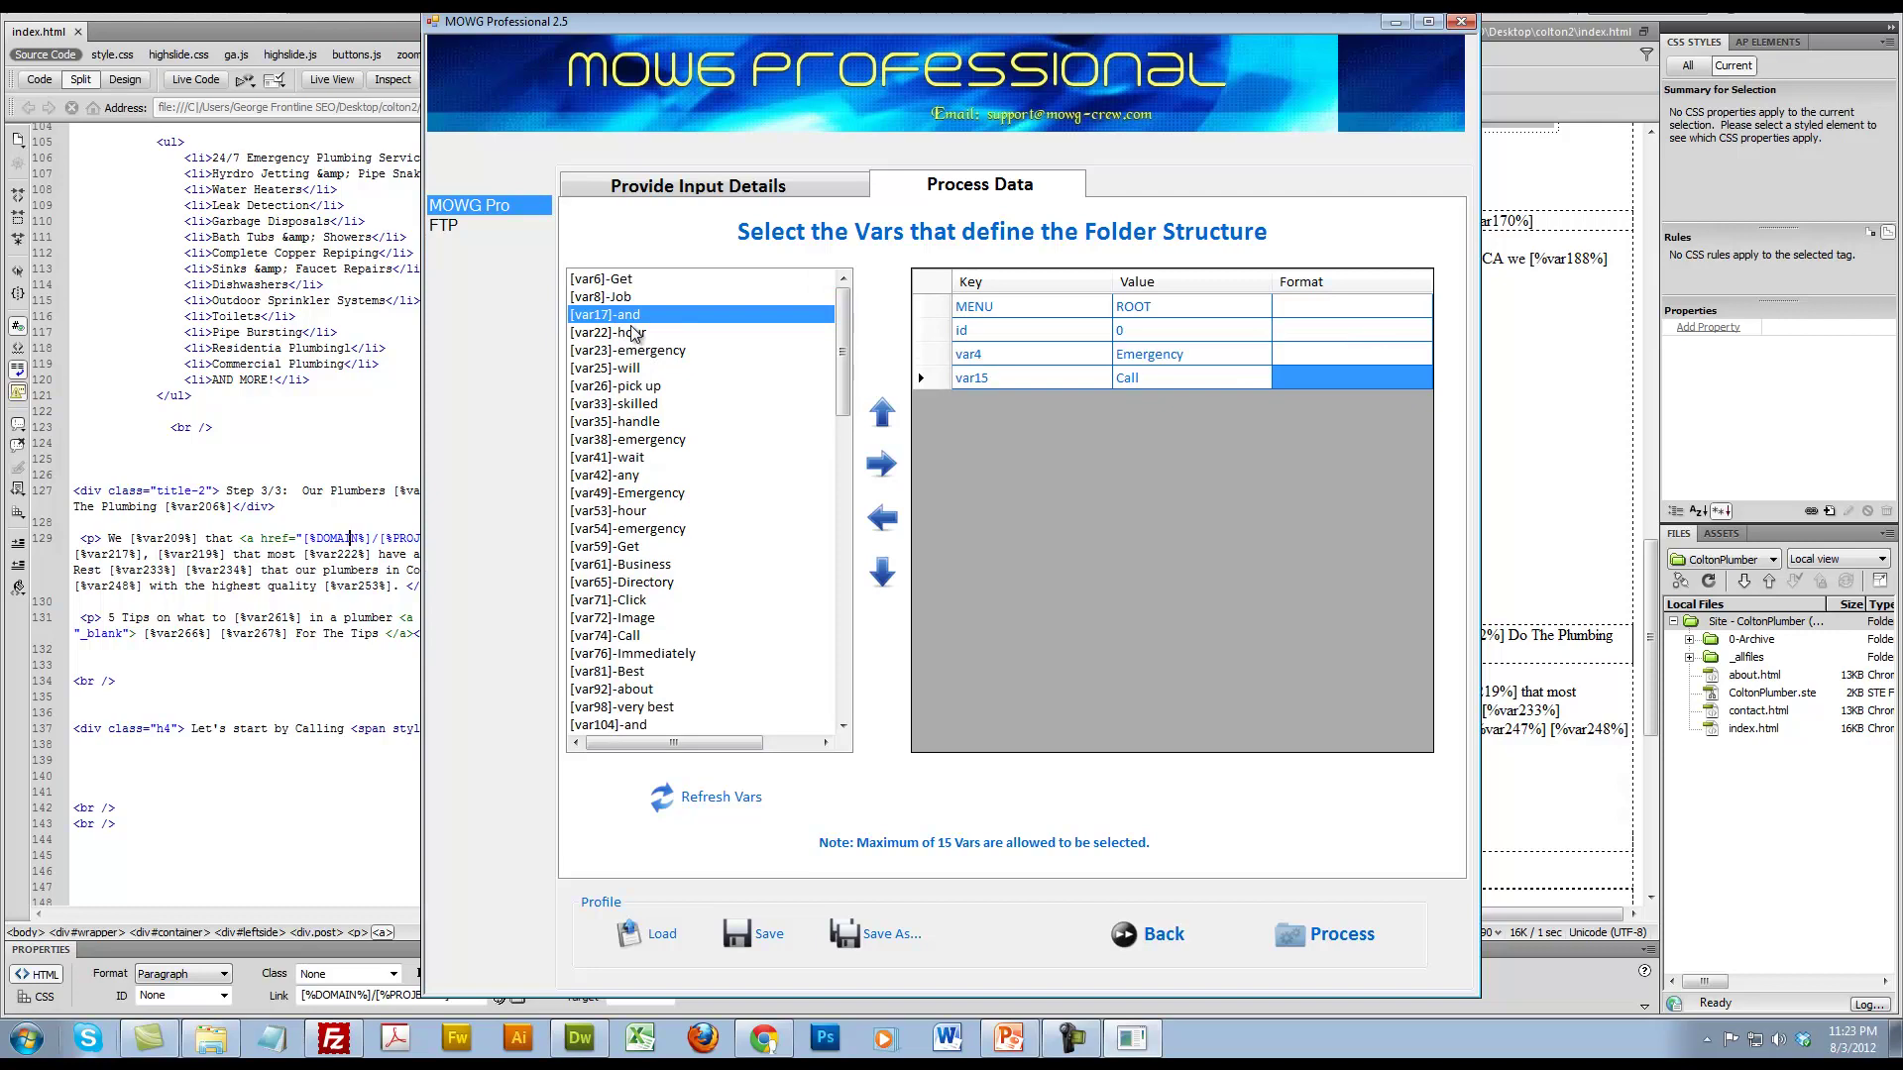
{"action": "double_click", "coordinate": [634, 334]}
{"action": "left_click", "coordinate": [646, 387]}
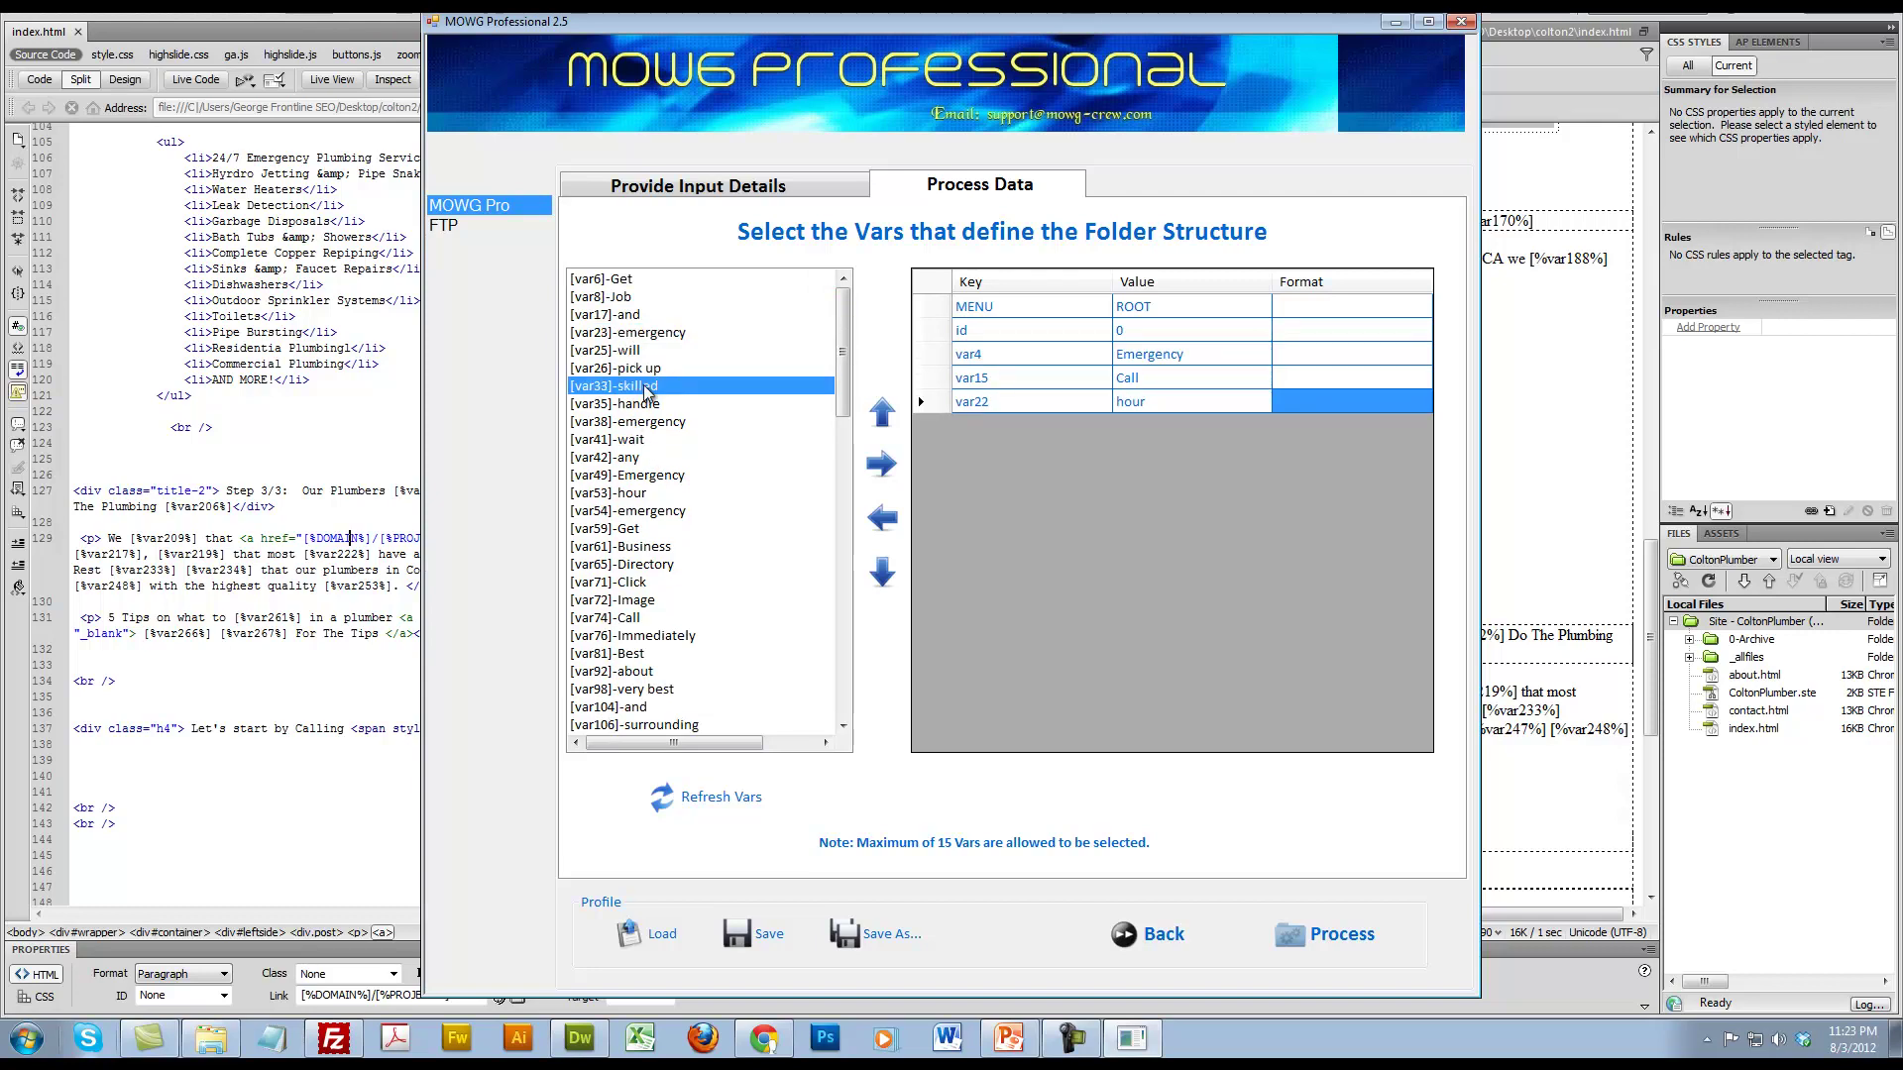
{"action": "double_click", "coordinate": [645, 387]}
{"action": "double_click", "coordinate": [644, 388]}
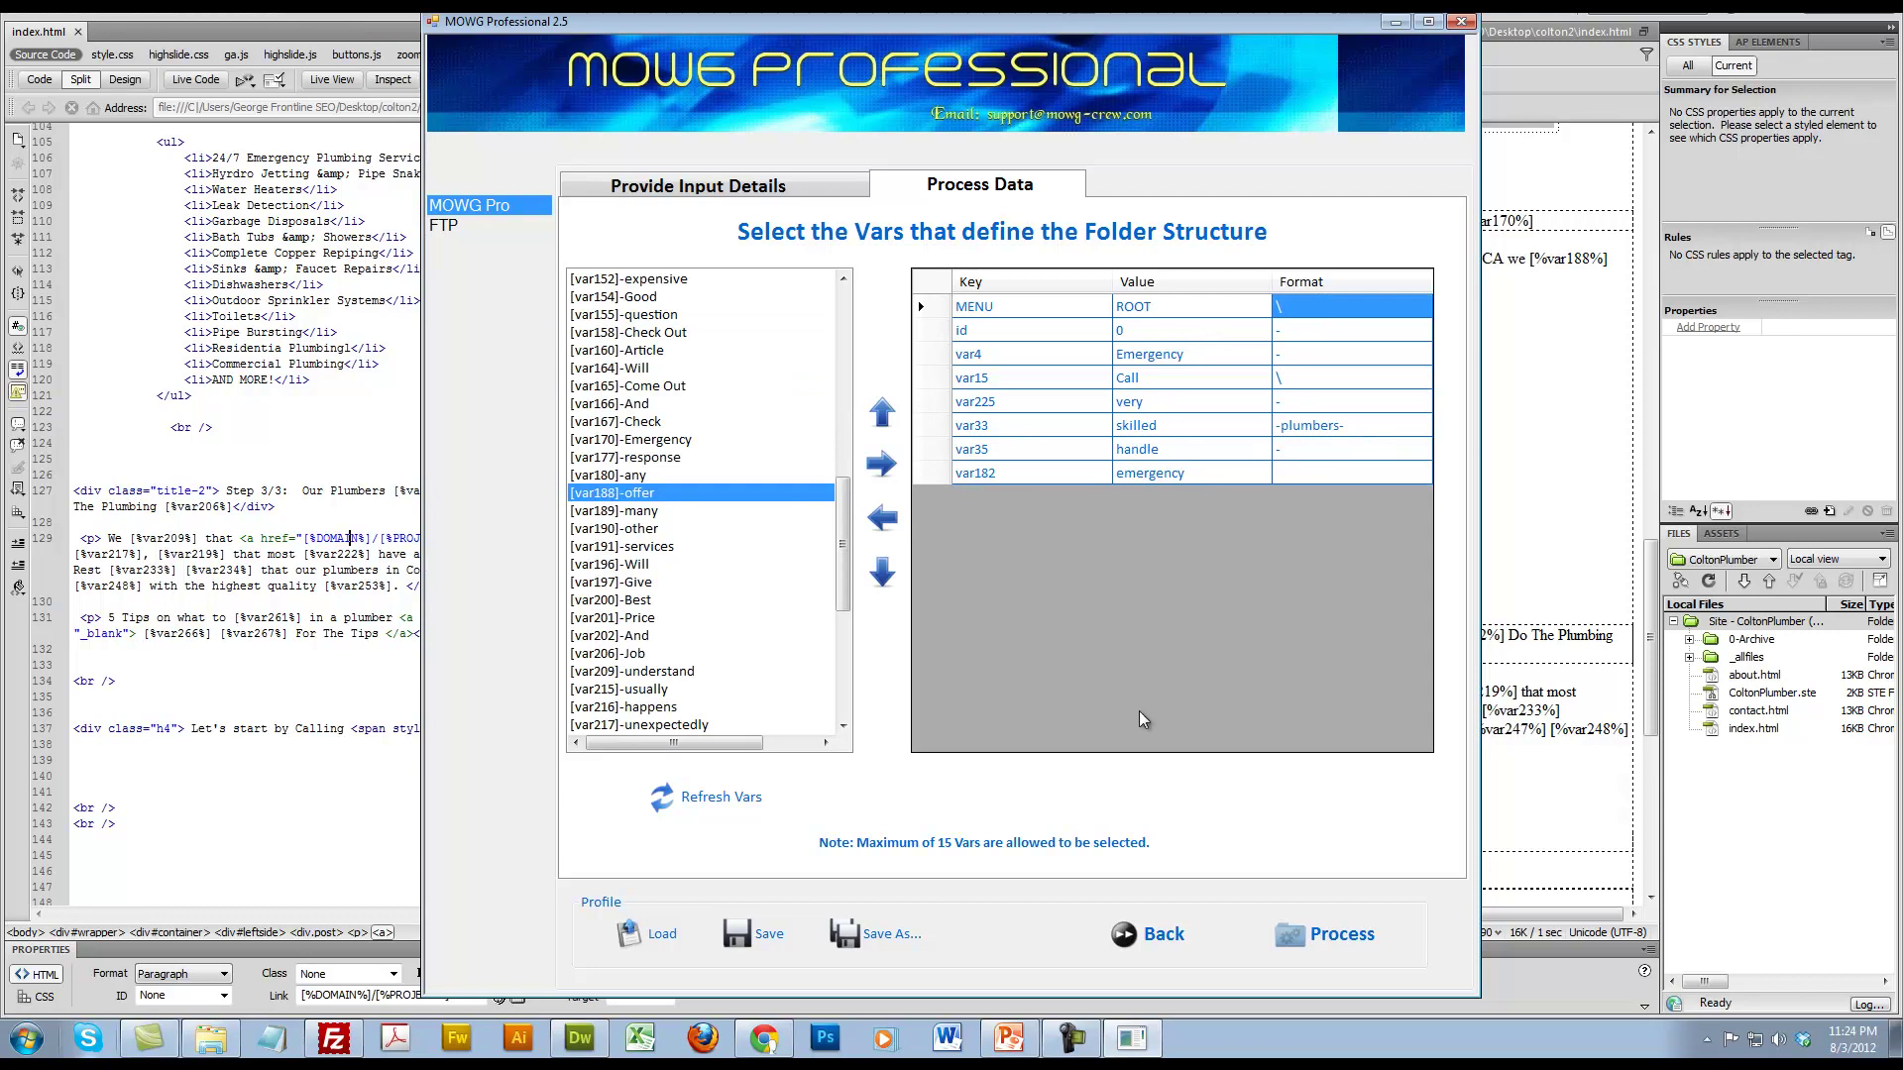
Step: Check the format separators of the id, var15, var225 and var182 rows in the folder structure
{"action": "left_click", "coordinate": [1052, 338]}
{"action": "left_click", "coordinate": [1340, 342]}
{"action": "left_click", "coordinate": [1297, 381]}
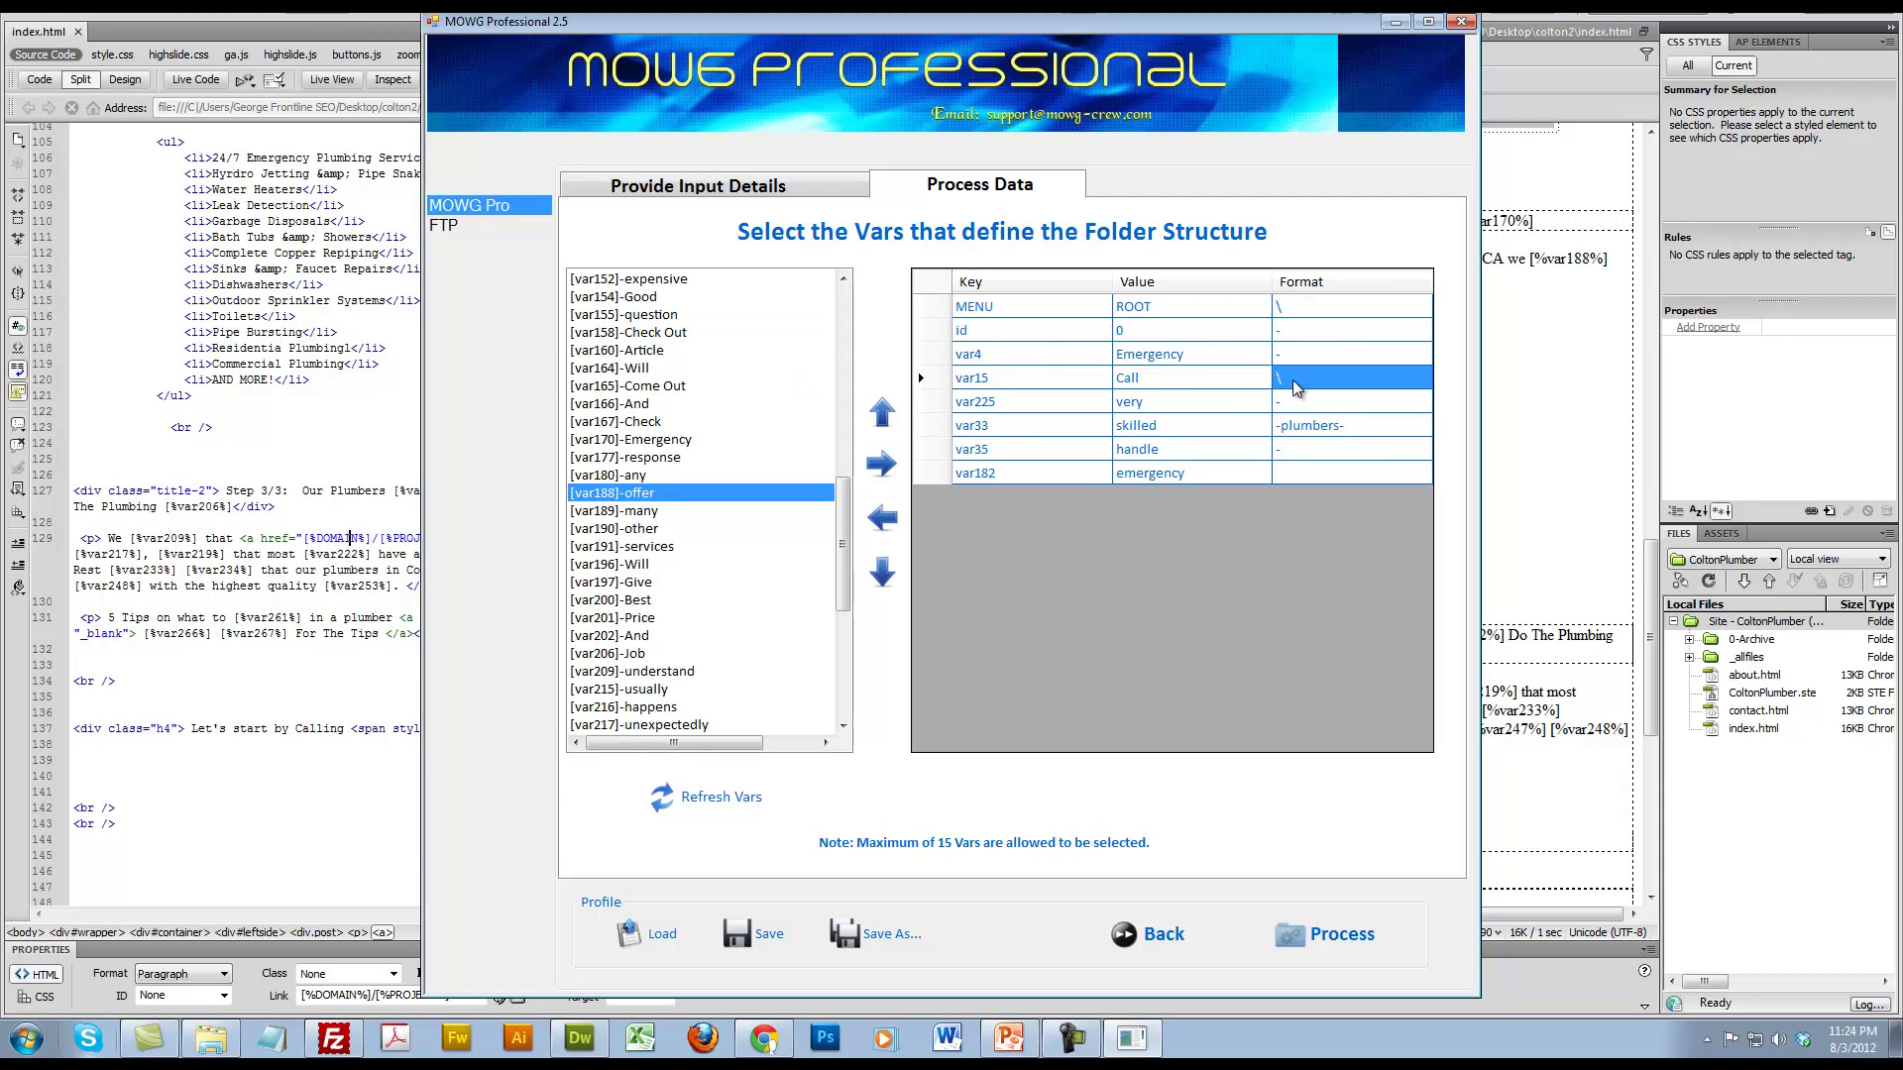
{"action": "left_click", "coordinate": [1299, 404]}
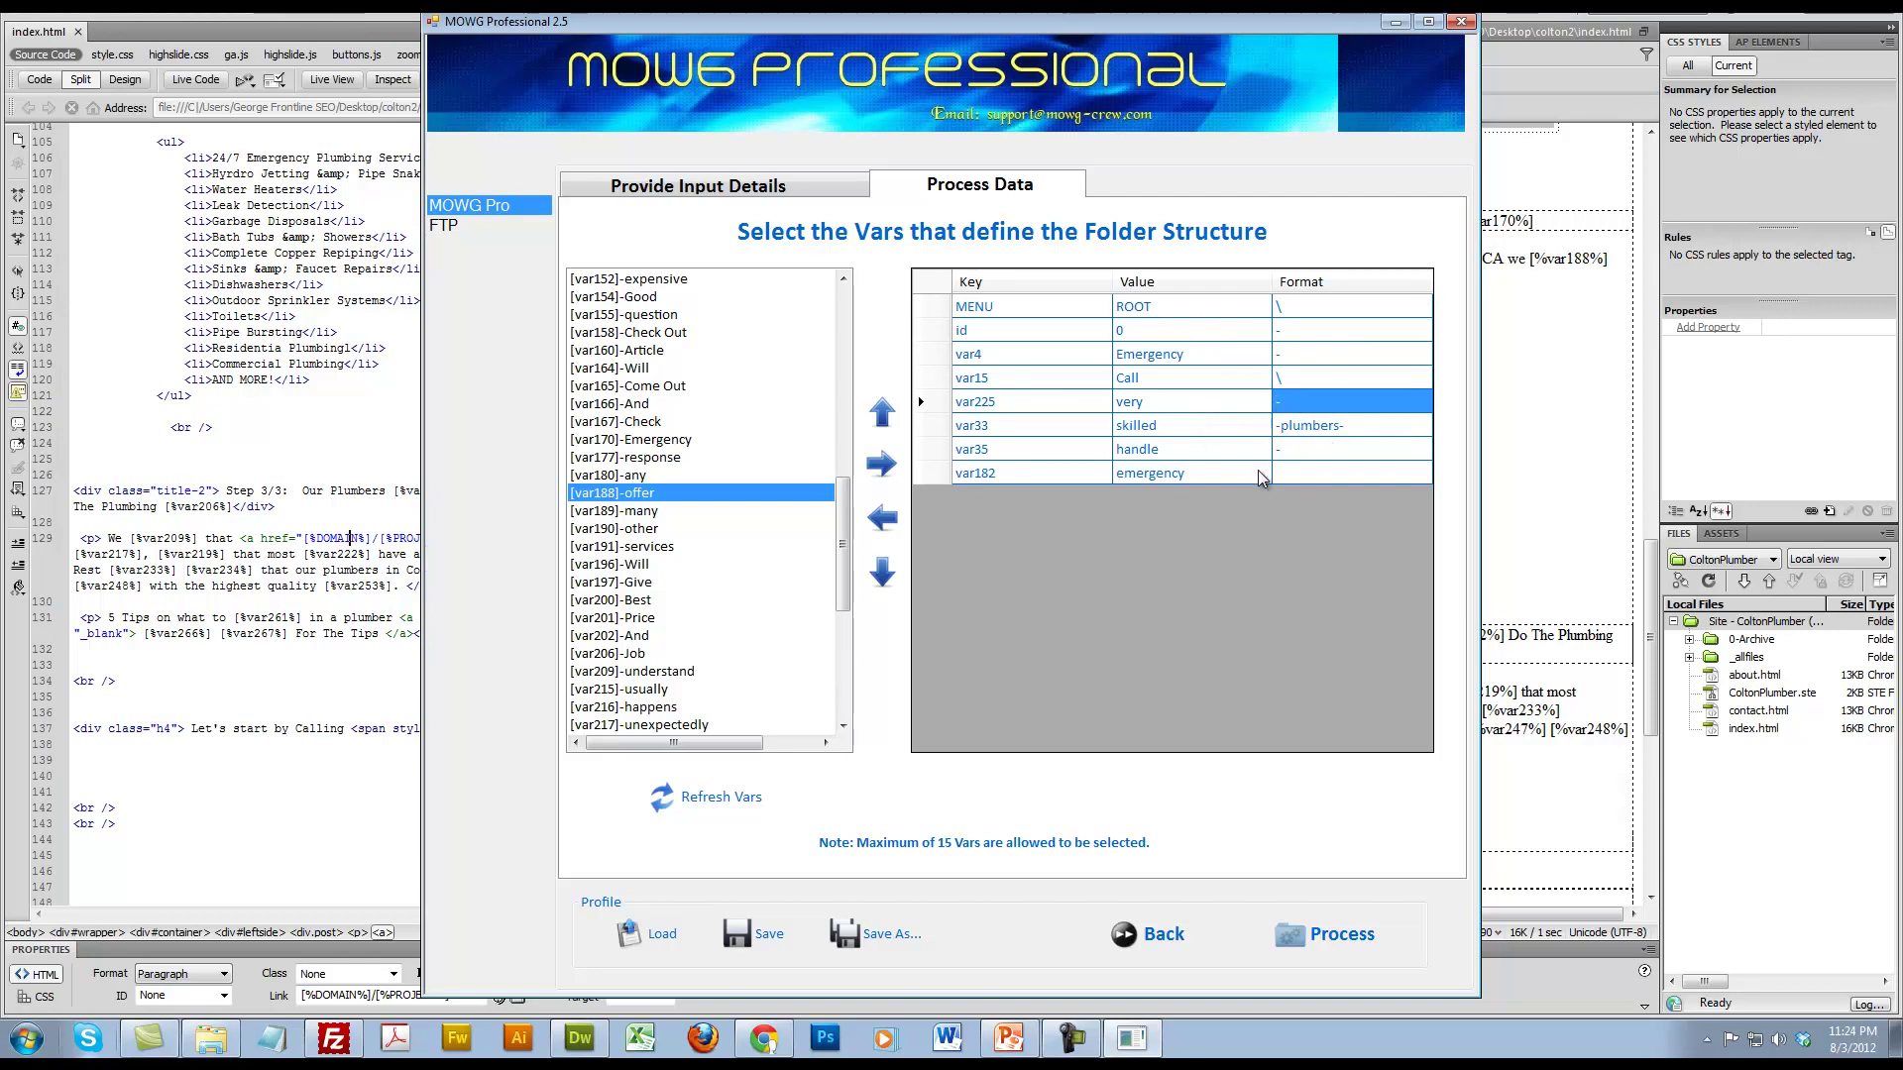
{"action": "left_click", "coordinate": [1312, 476]}
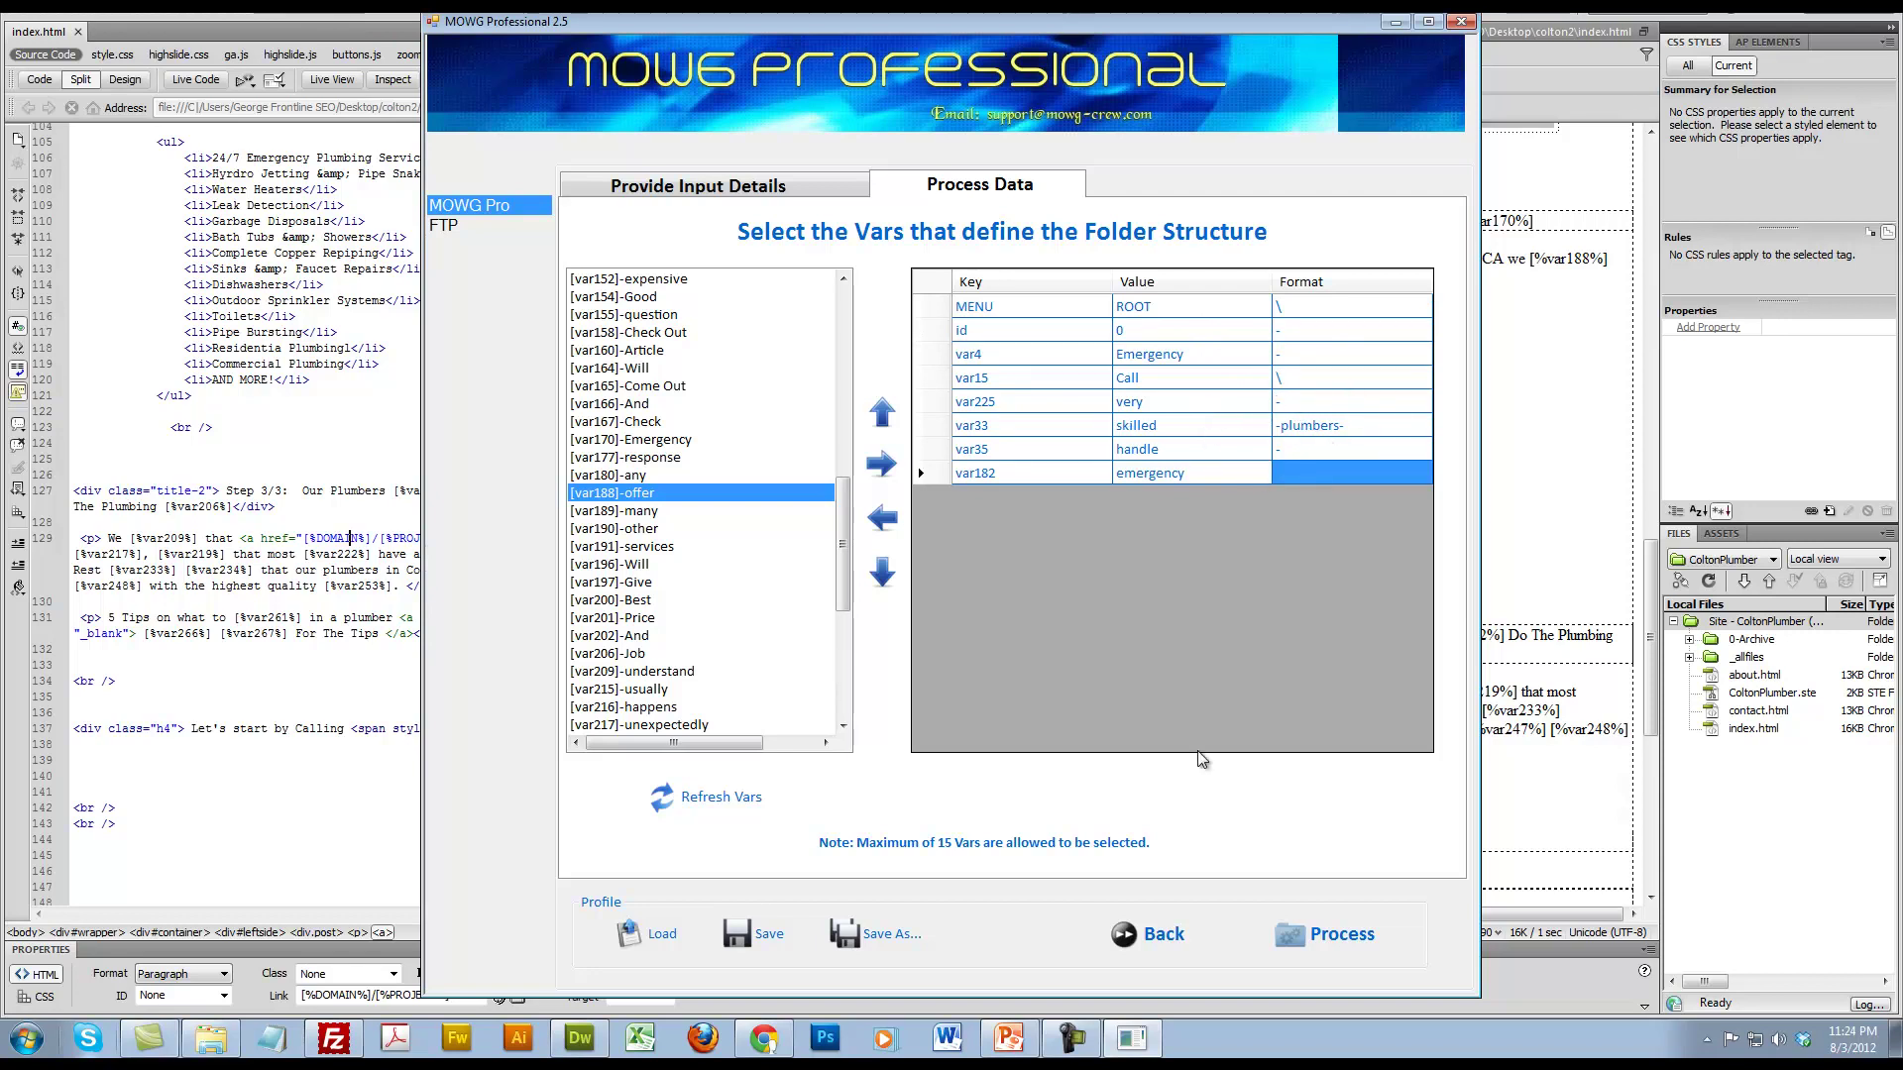
Step: Save the profile over the existing profile file in colton2's profile folder
{"action": "left_click", "coordinate": [858, 936]}
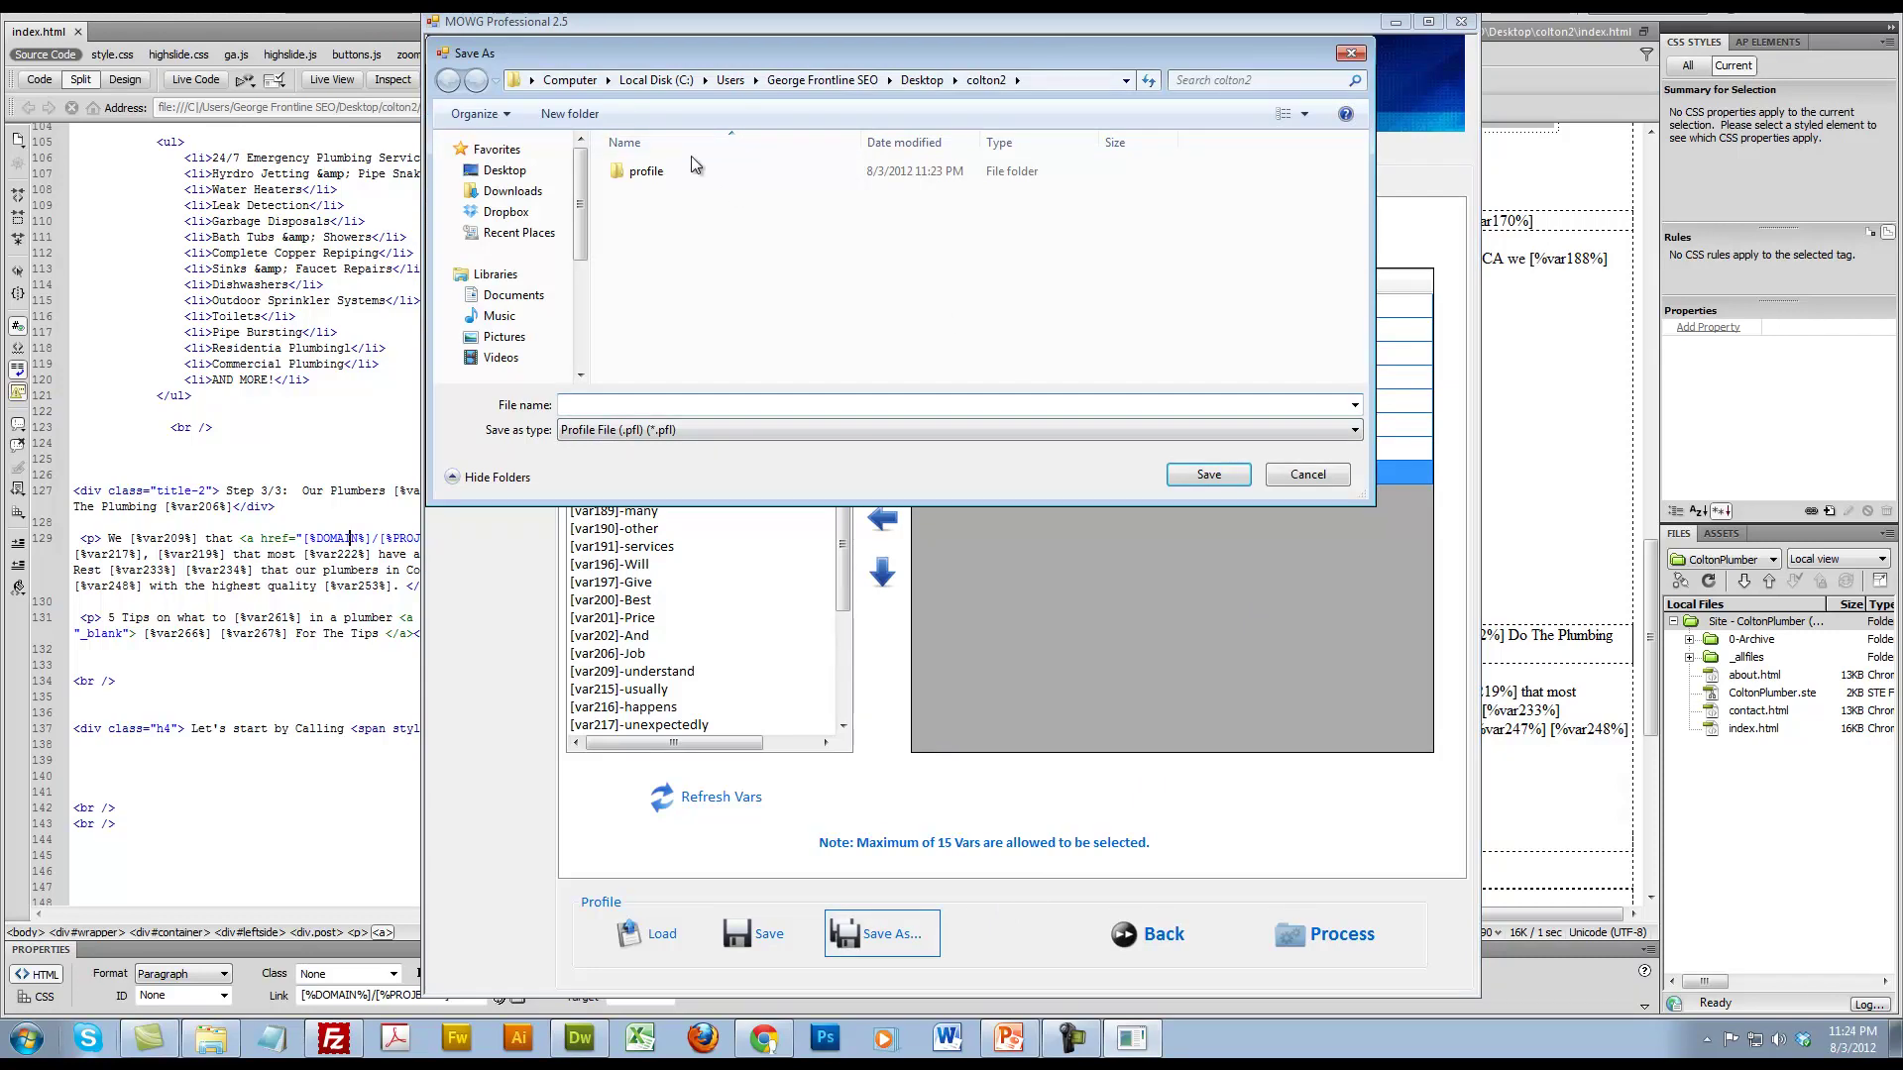
{"action": "double_click", "coordinate": [645, 172]}
{"action": "double_click", "coordinate": [670, 172]}
{"action": "left_click", "coordinate": [1009, 519]}
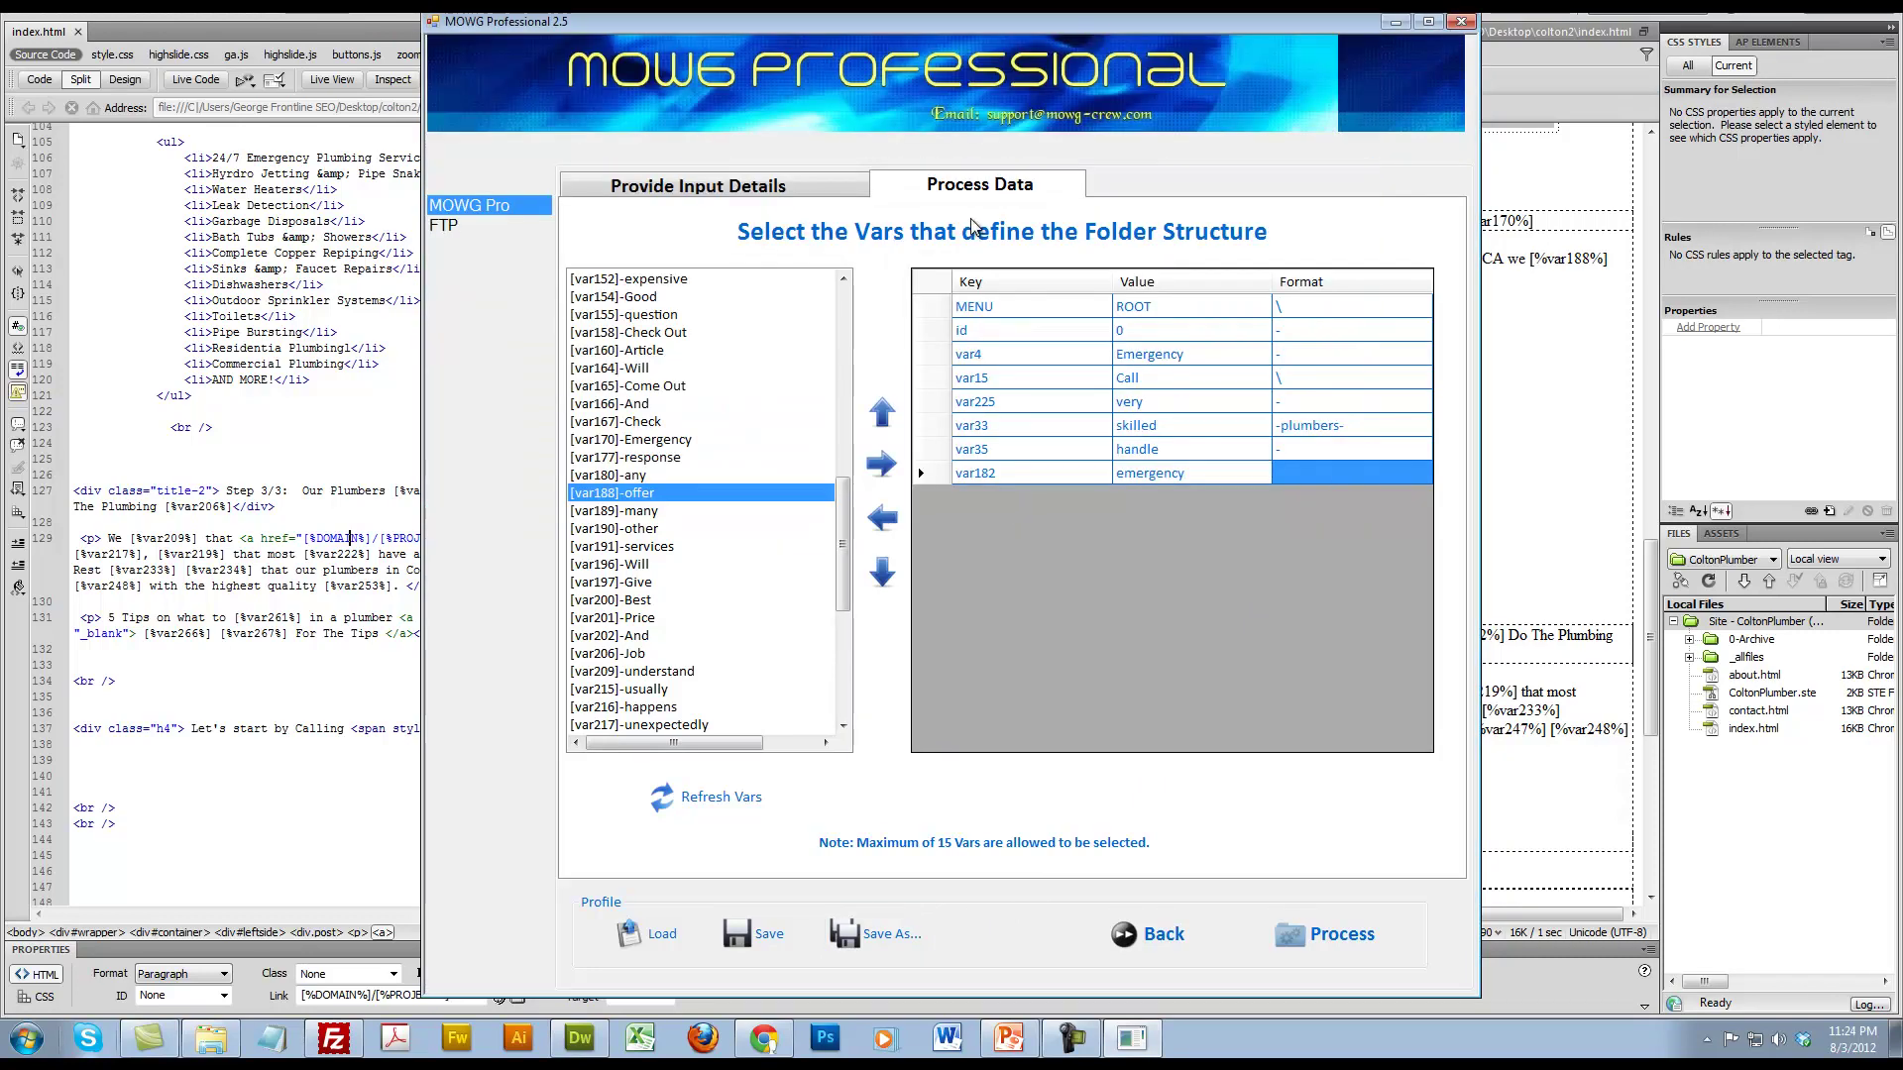
Step: Recheck the input details, including the file count, and process the pages
{"action": "left_click", "coordinate": [1150, 933]}
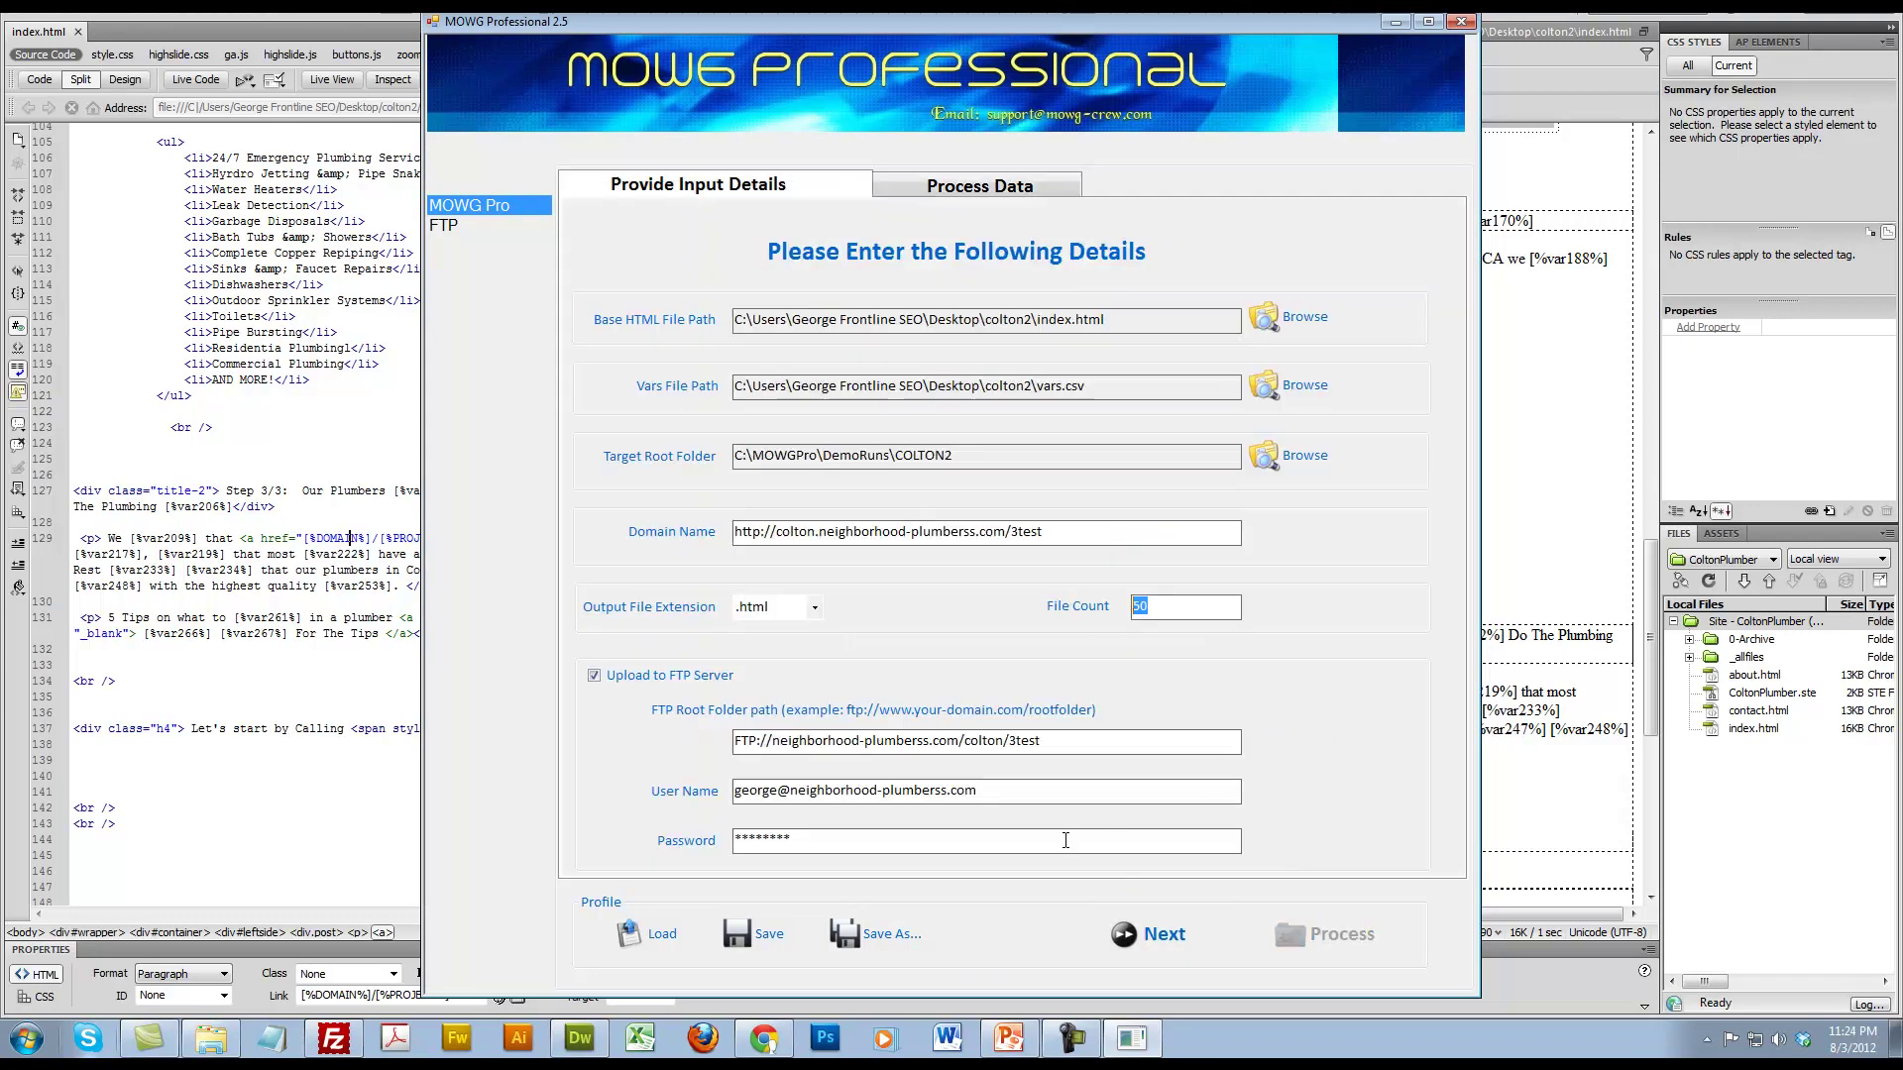
{"action": "left_click", "coordinate": [1150, 933]}
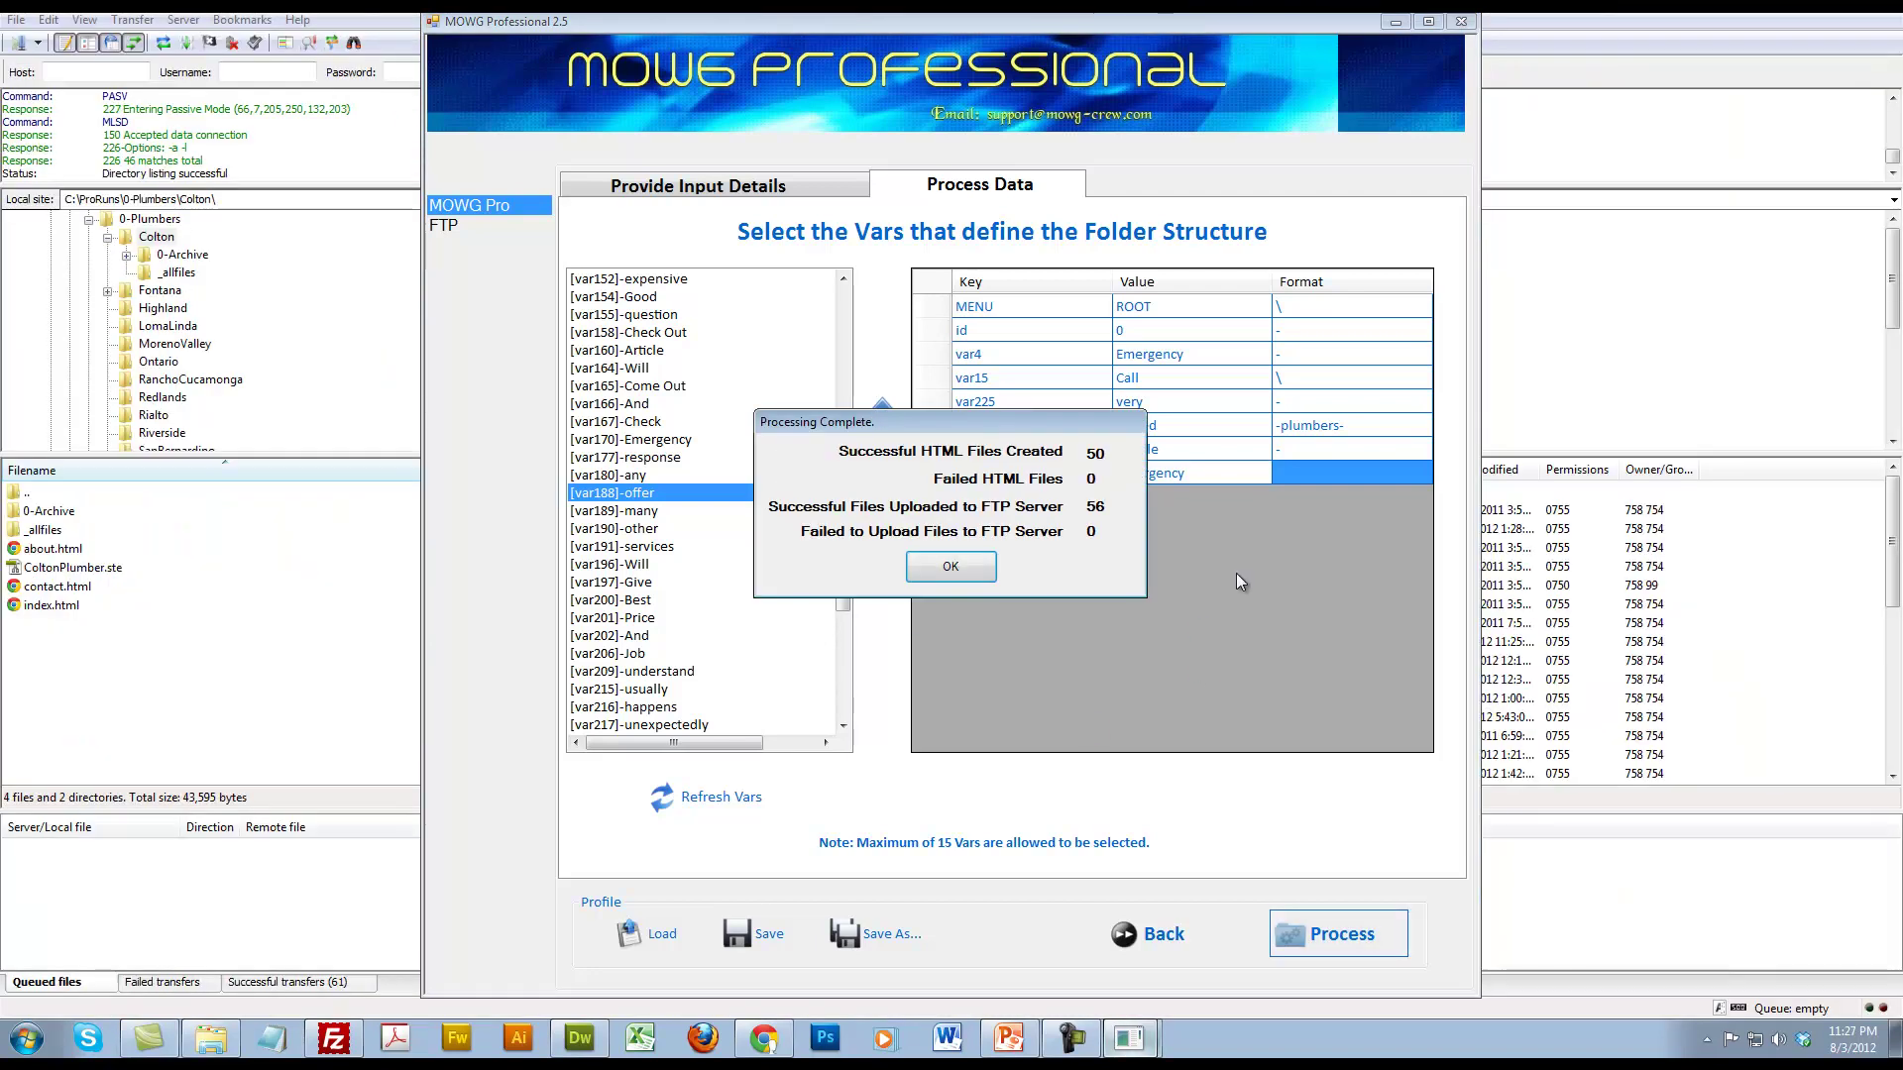
Step: Dismiss the processing summary and open the remote colton/3test folder in FileZilla to check the uploaded files
{"action": "left_click", "coordinate": [991, 565]}
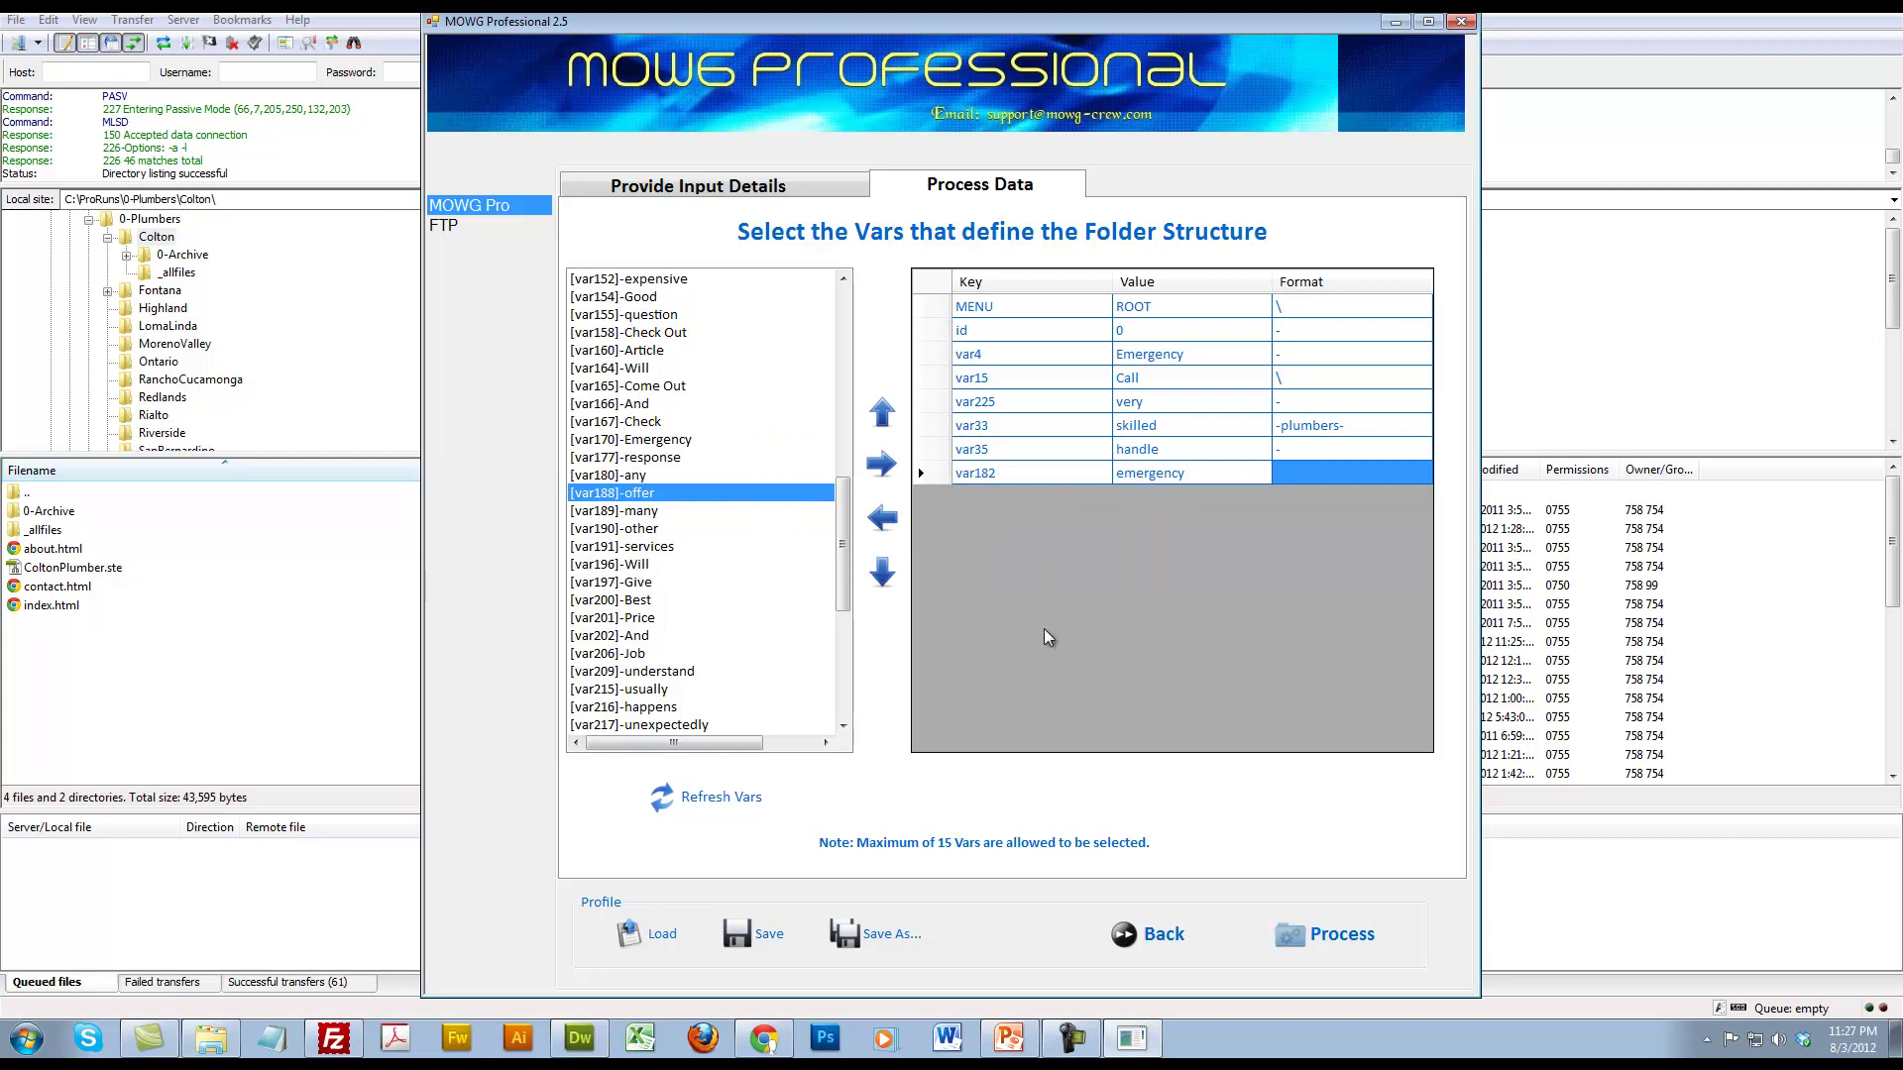
{"action": "left_click", "coordinate": [305, 649]}
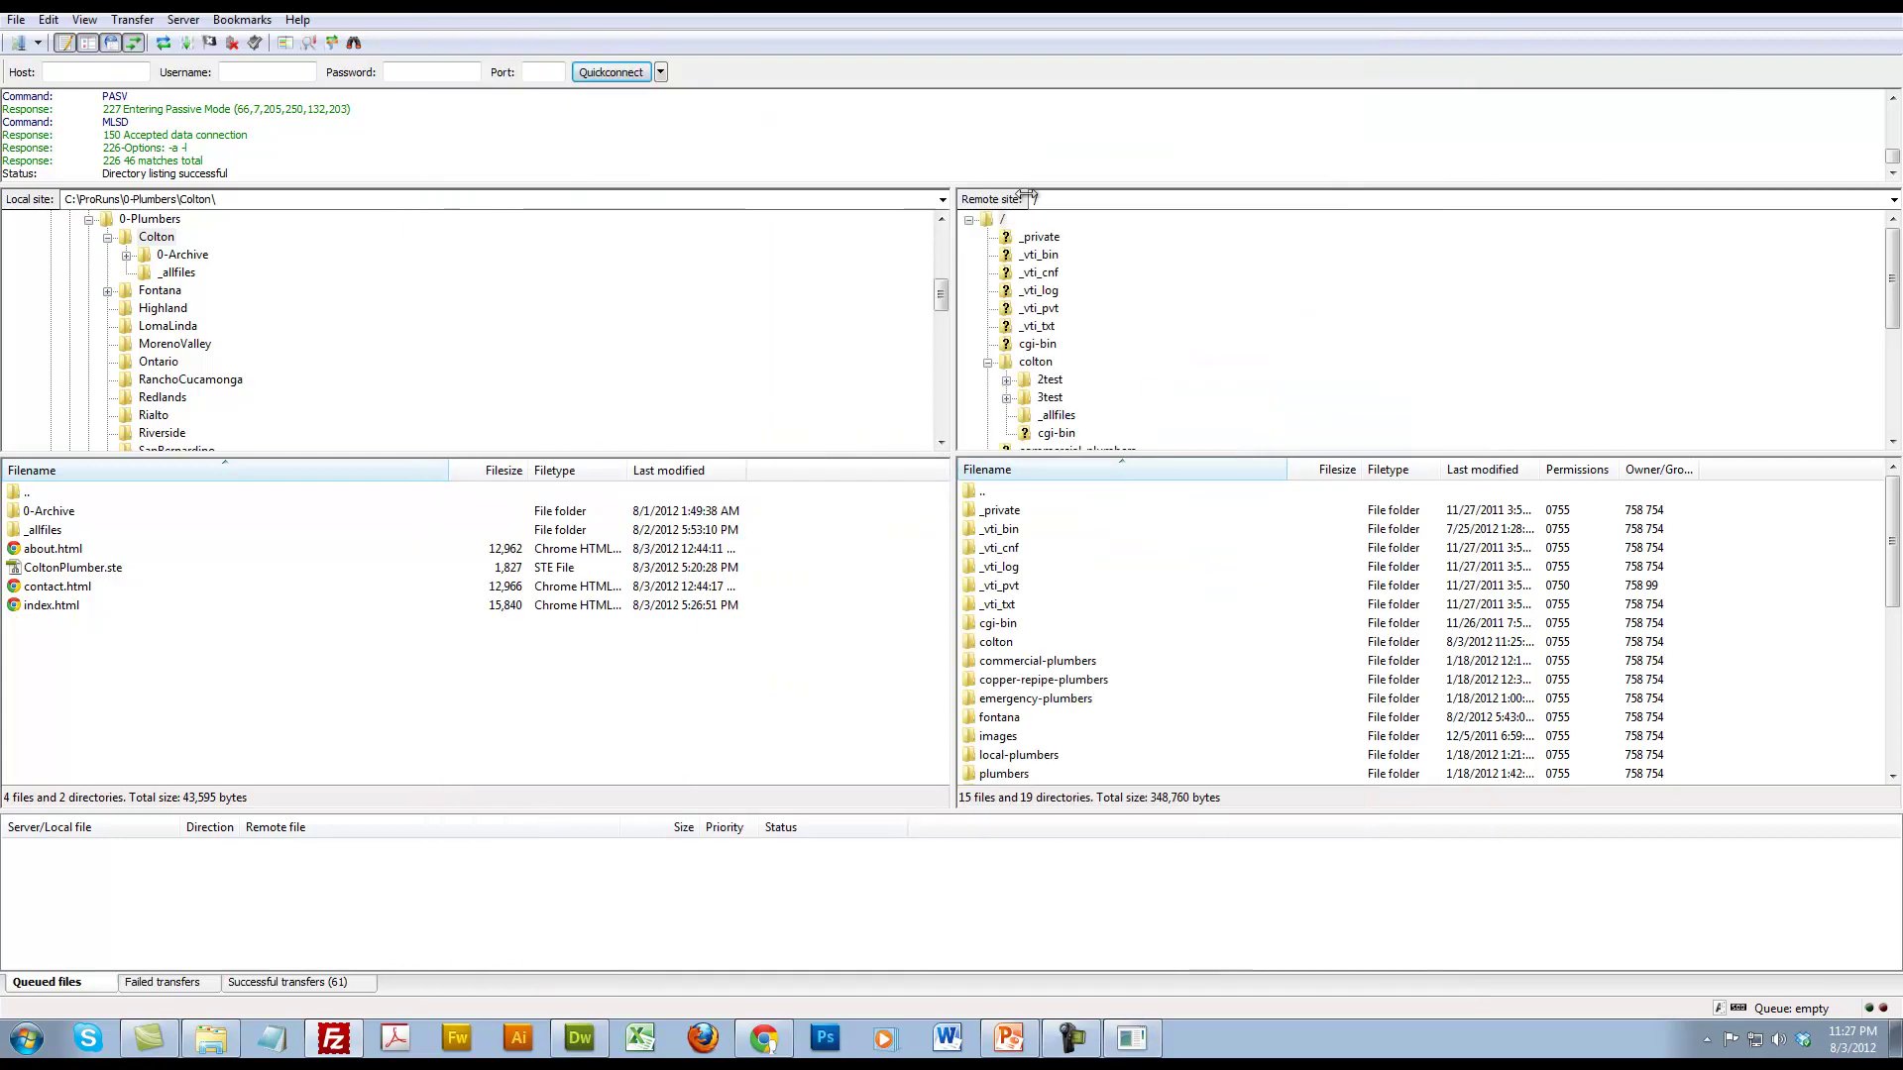
{"action": "left_click", "coordinate": [1170, 622]}
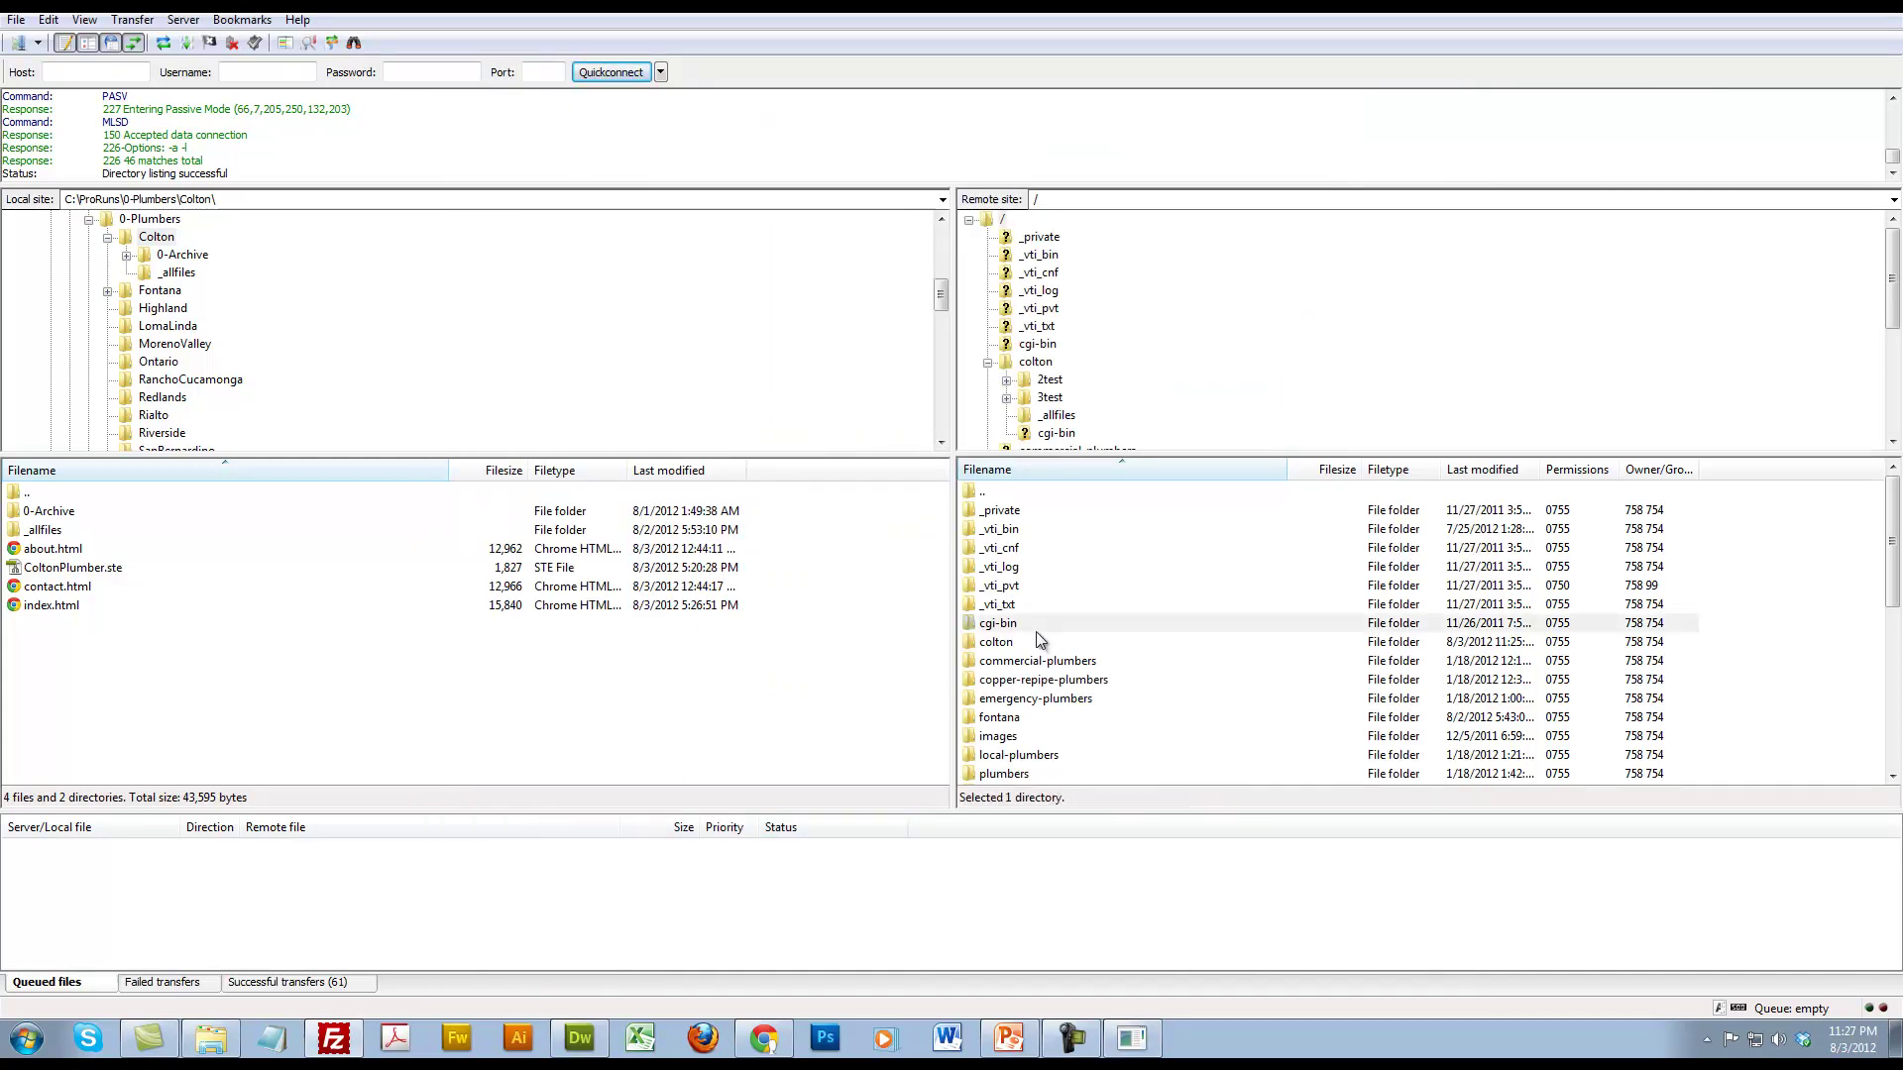
{"action": "left_click", "coordinate": [1162, 586]}
{"action": "right_click", "coordinate": [1163, 585]}
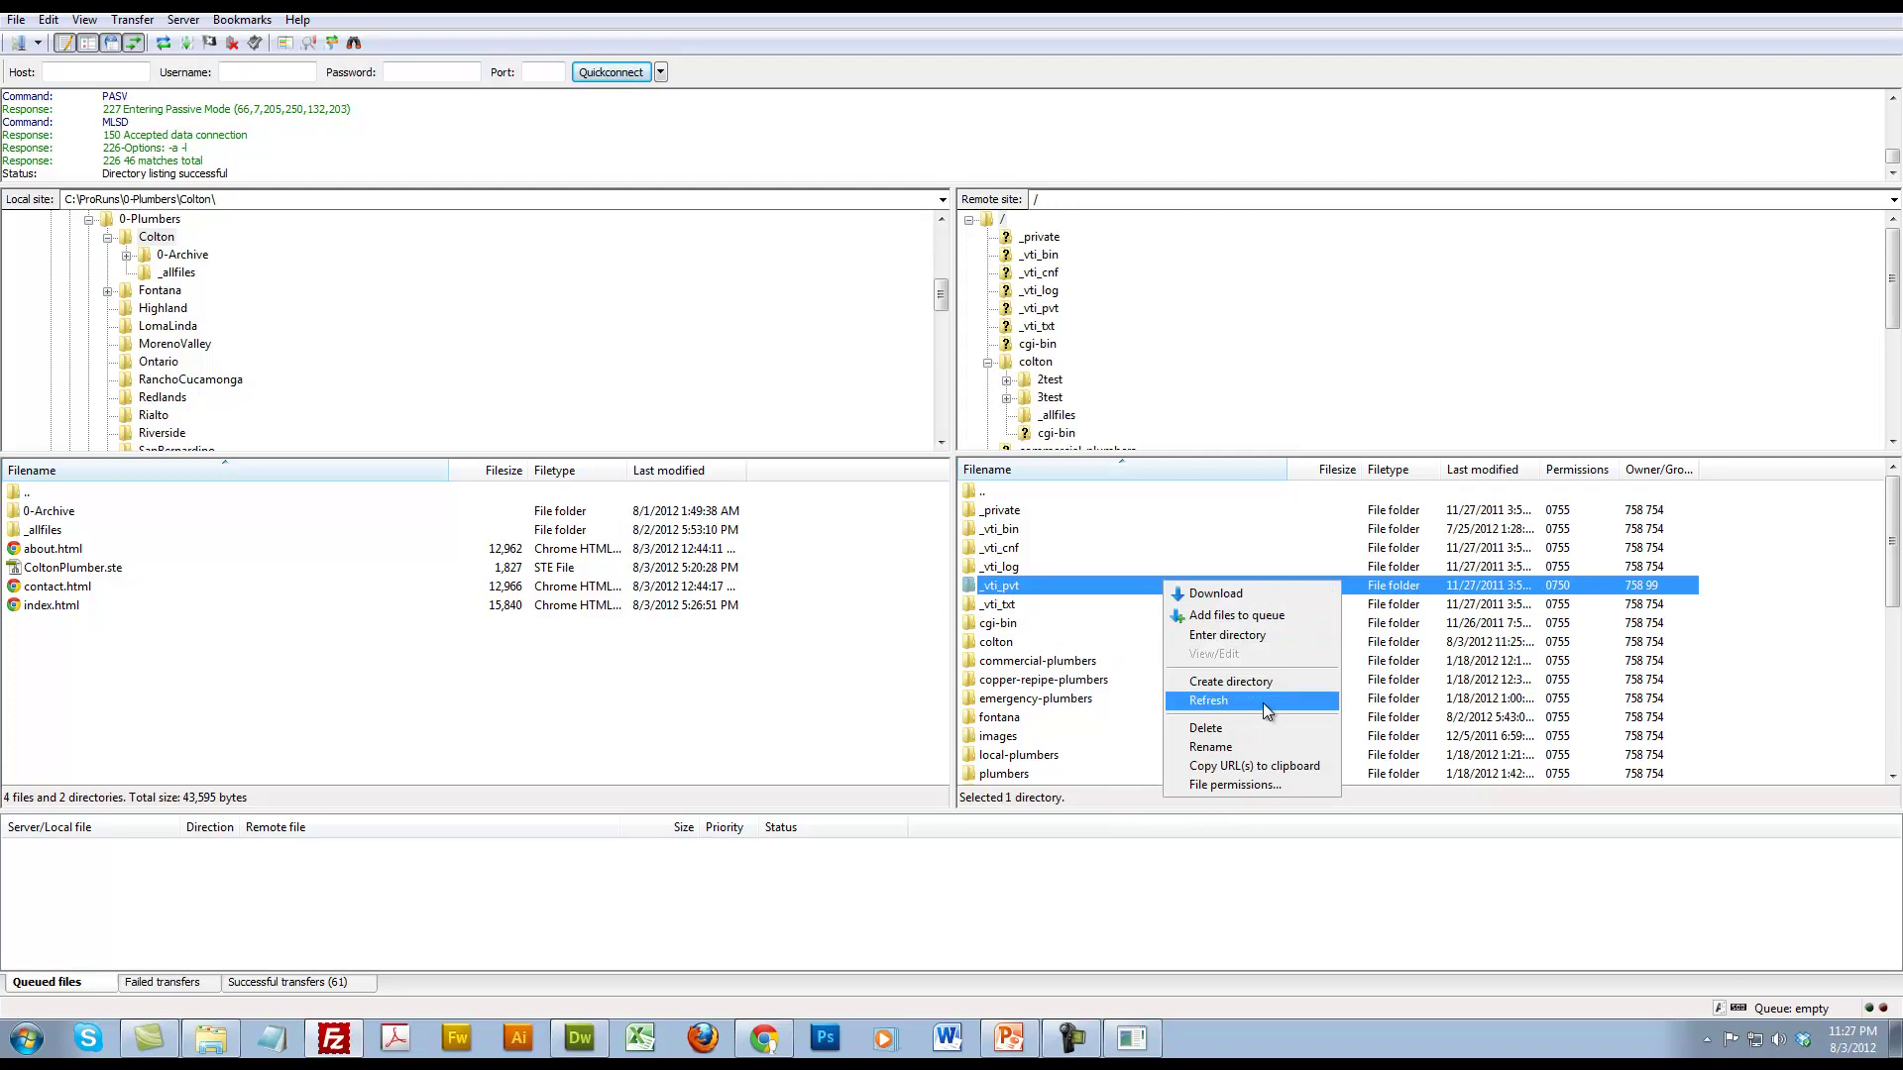
{"action": "double_click", "coordinate": [1004, 642]}
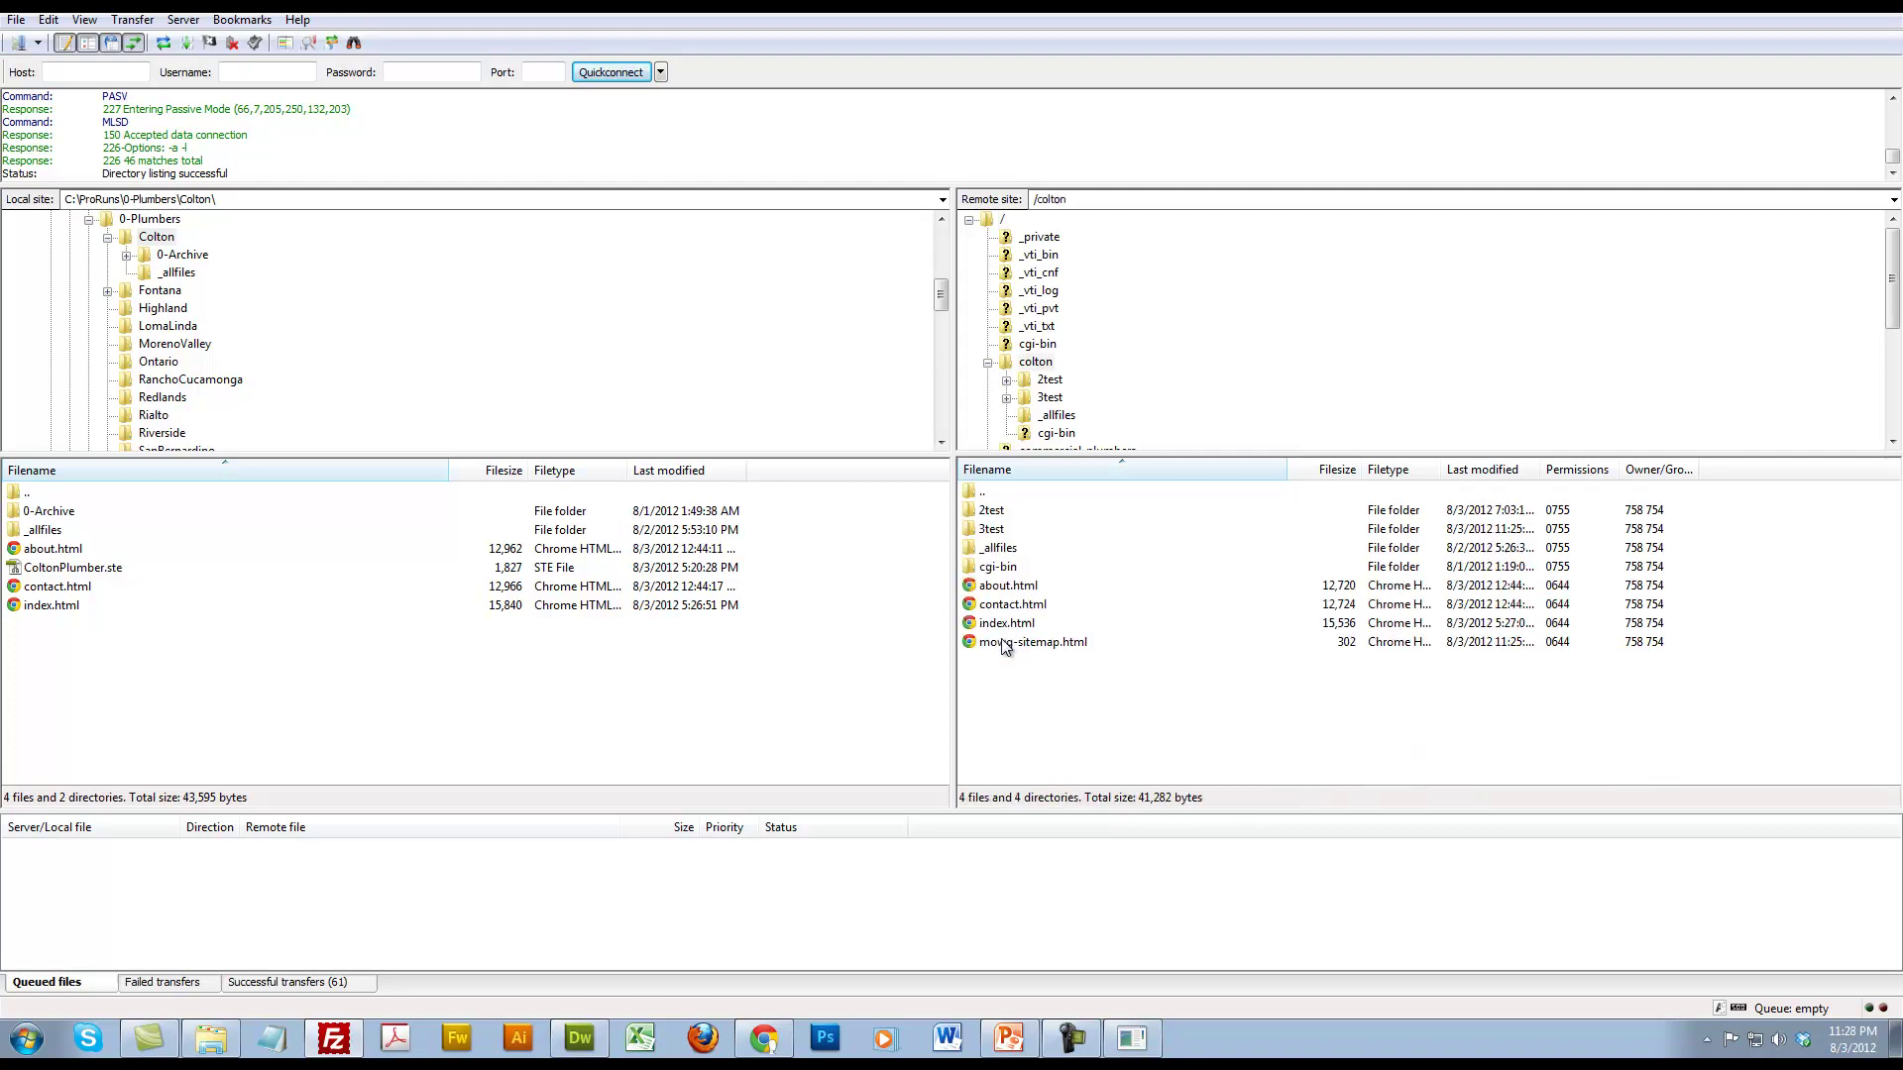
{"action": "double_click", "coordinate": [992, 531]}
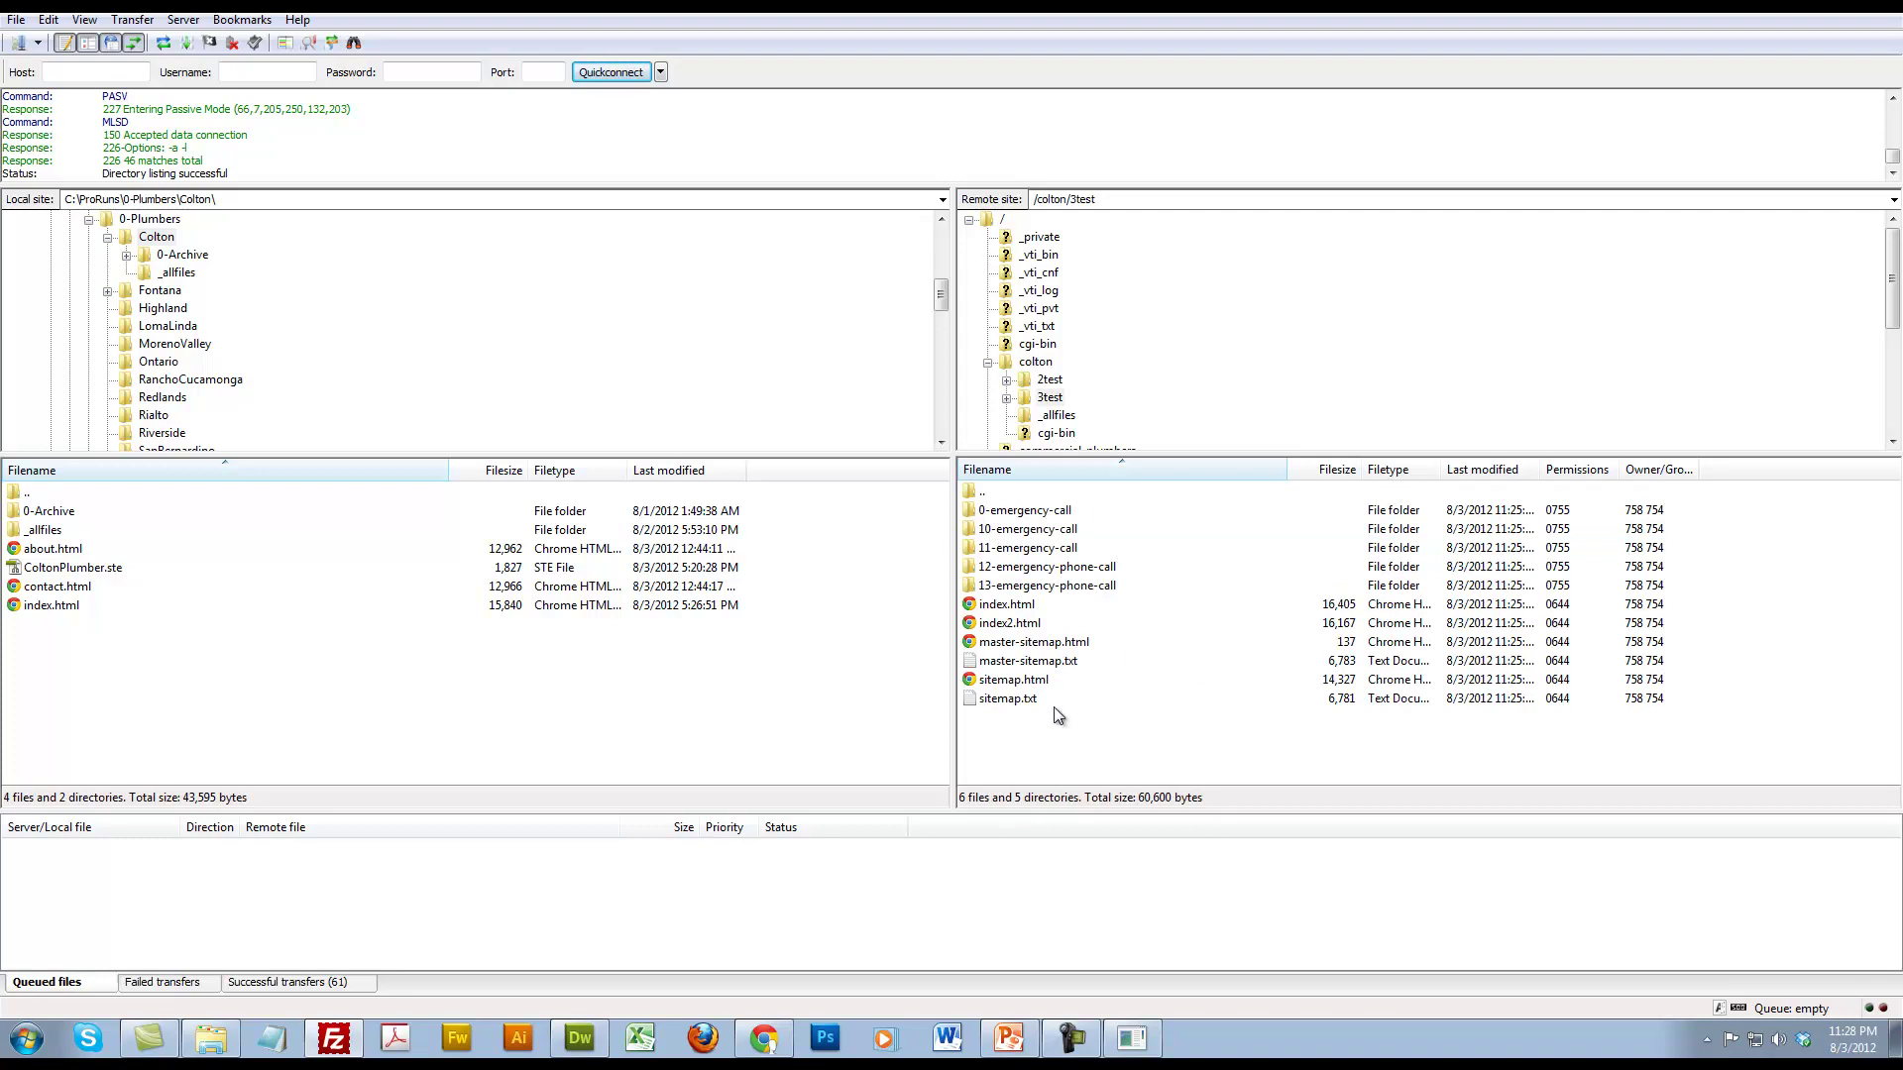
Step: Switch to Chrome, reload colton.neighborhood-plumberss.com/3test/, and look through the page down to its coupons and directory image
{"action": "left_click", "coordinate": [761, 1032]}
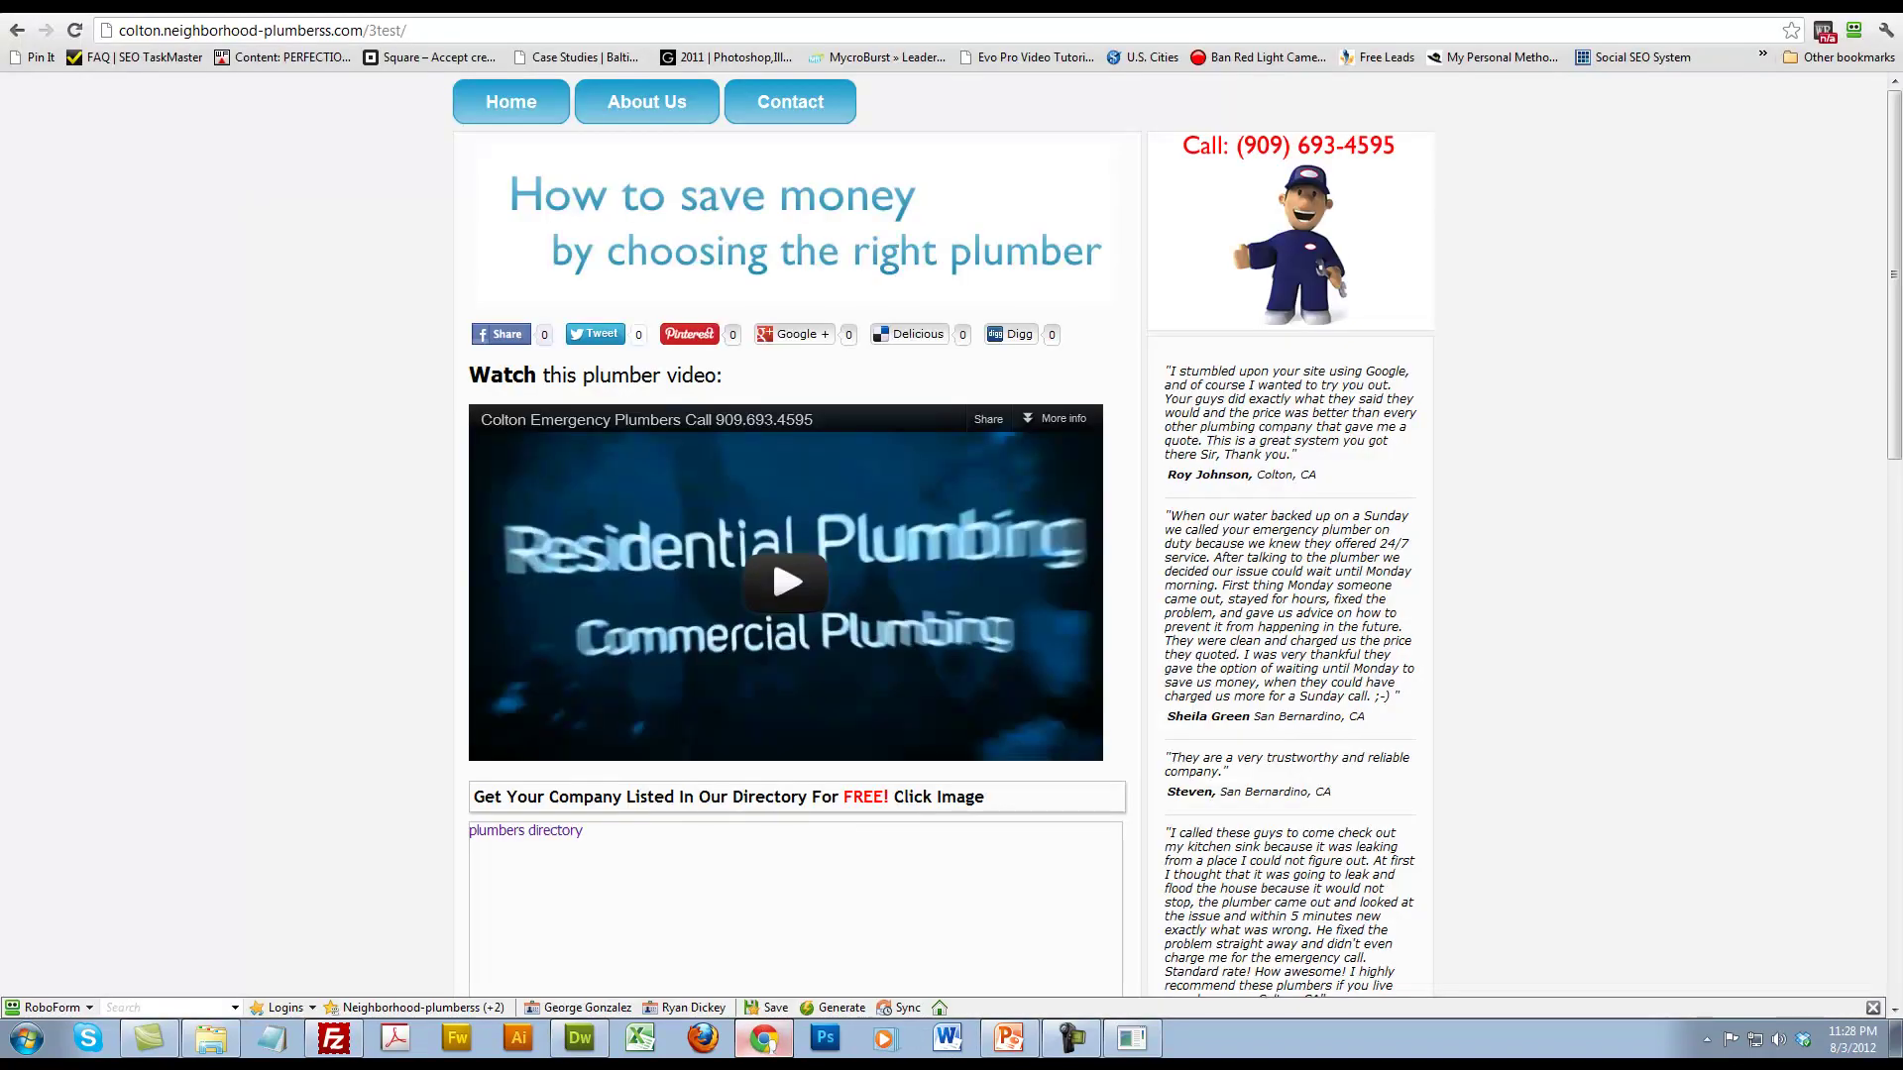
{"action": "left_click", "coordinate": [405, 38]}
{"action": "left_click", "coordinate": [201, 29]}
{"action": "left_click_drag", "start_coordinate": [147, 25], "coordinate": [594, 25]}
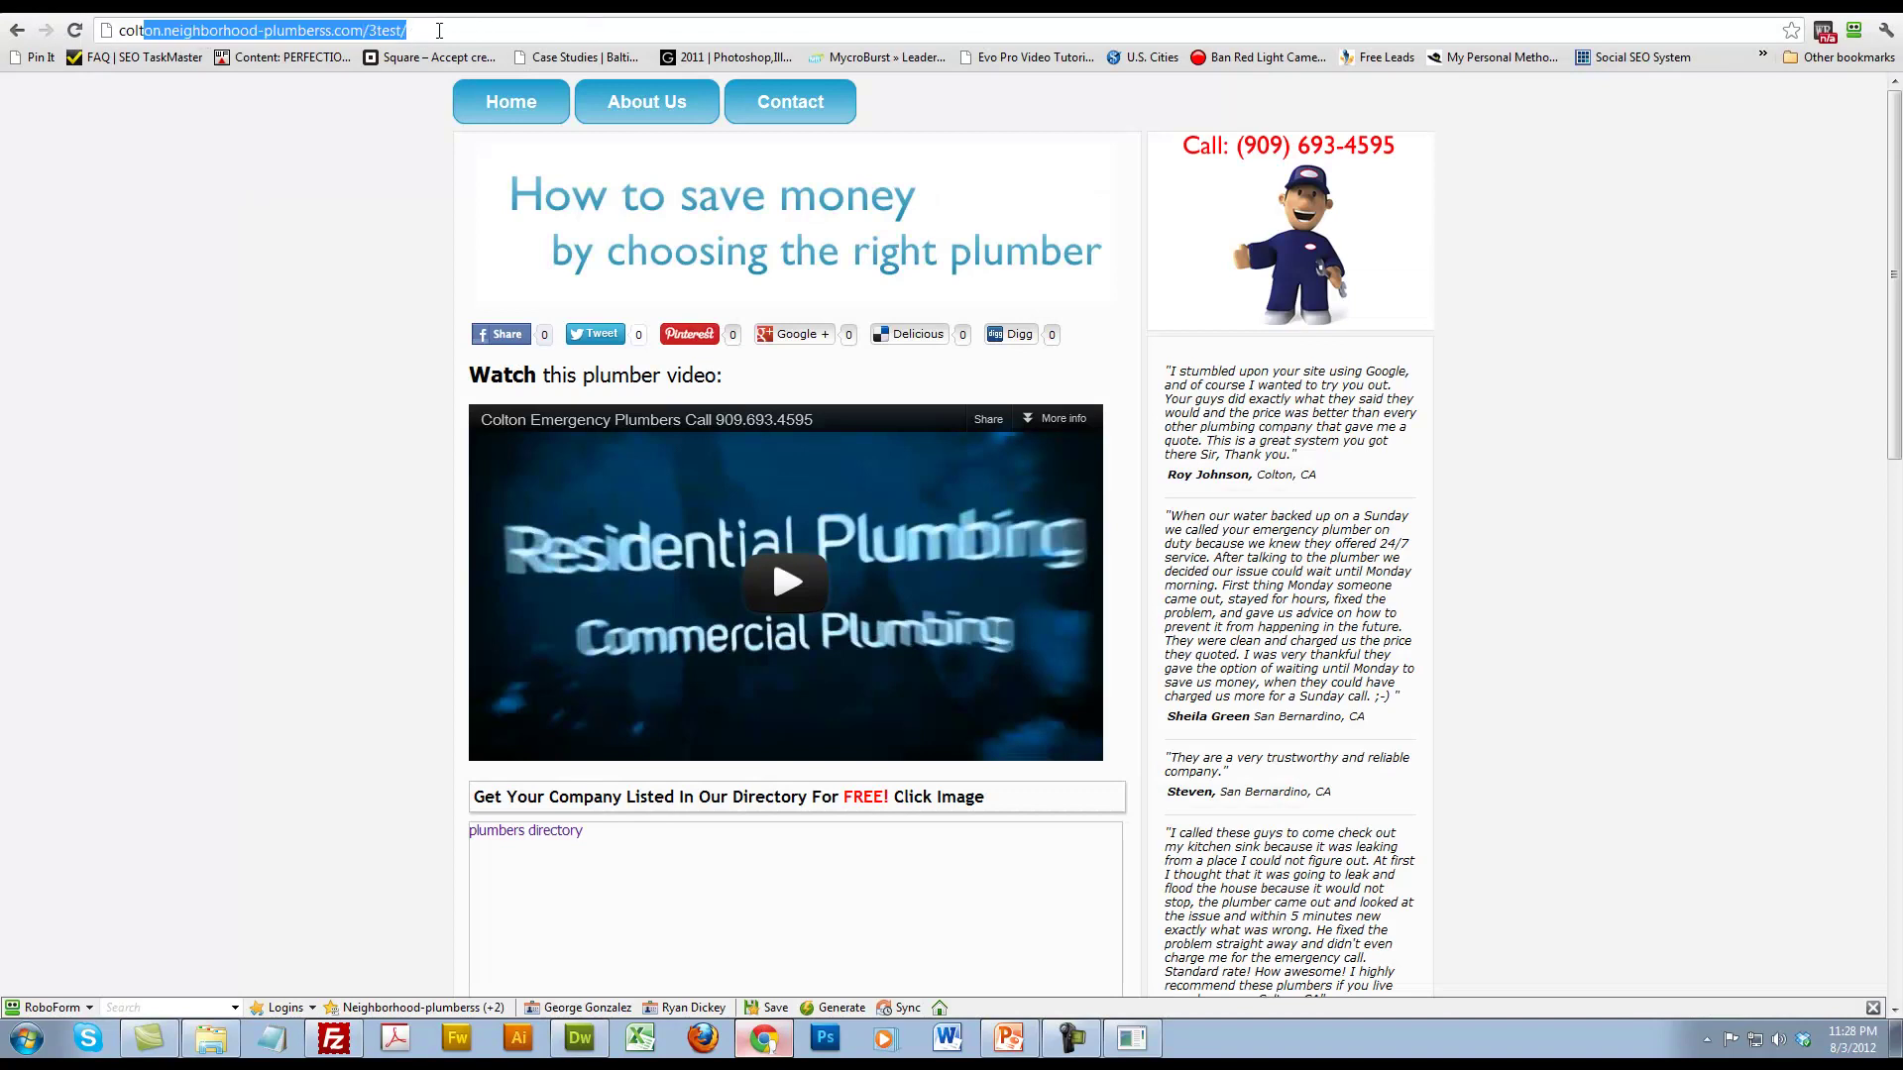
{"action": "key", "text": "Return"}
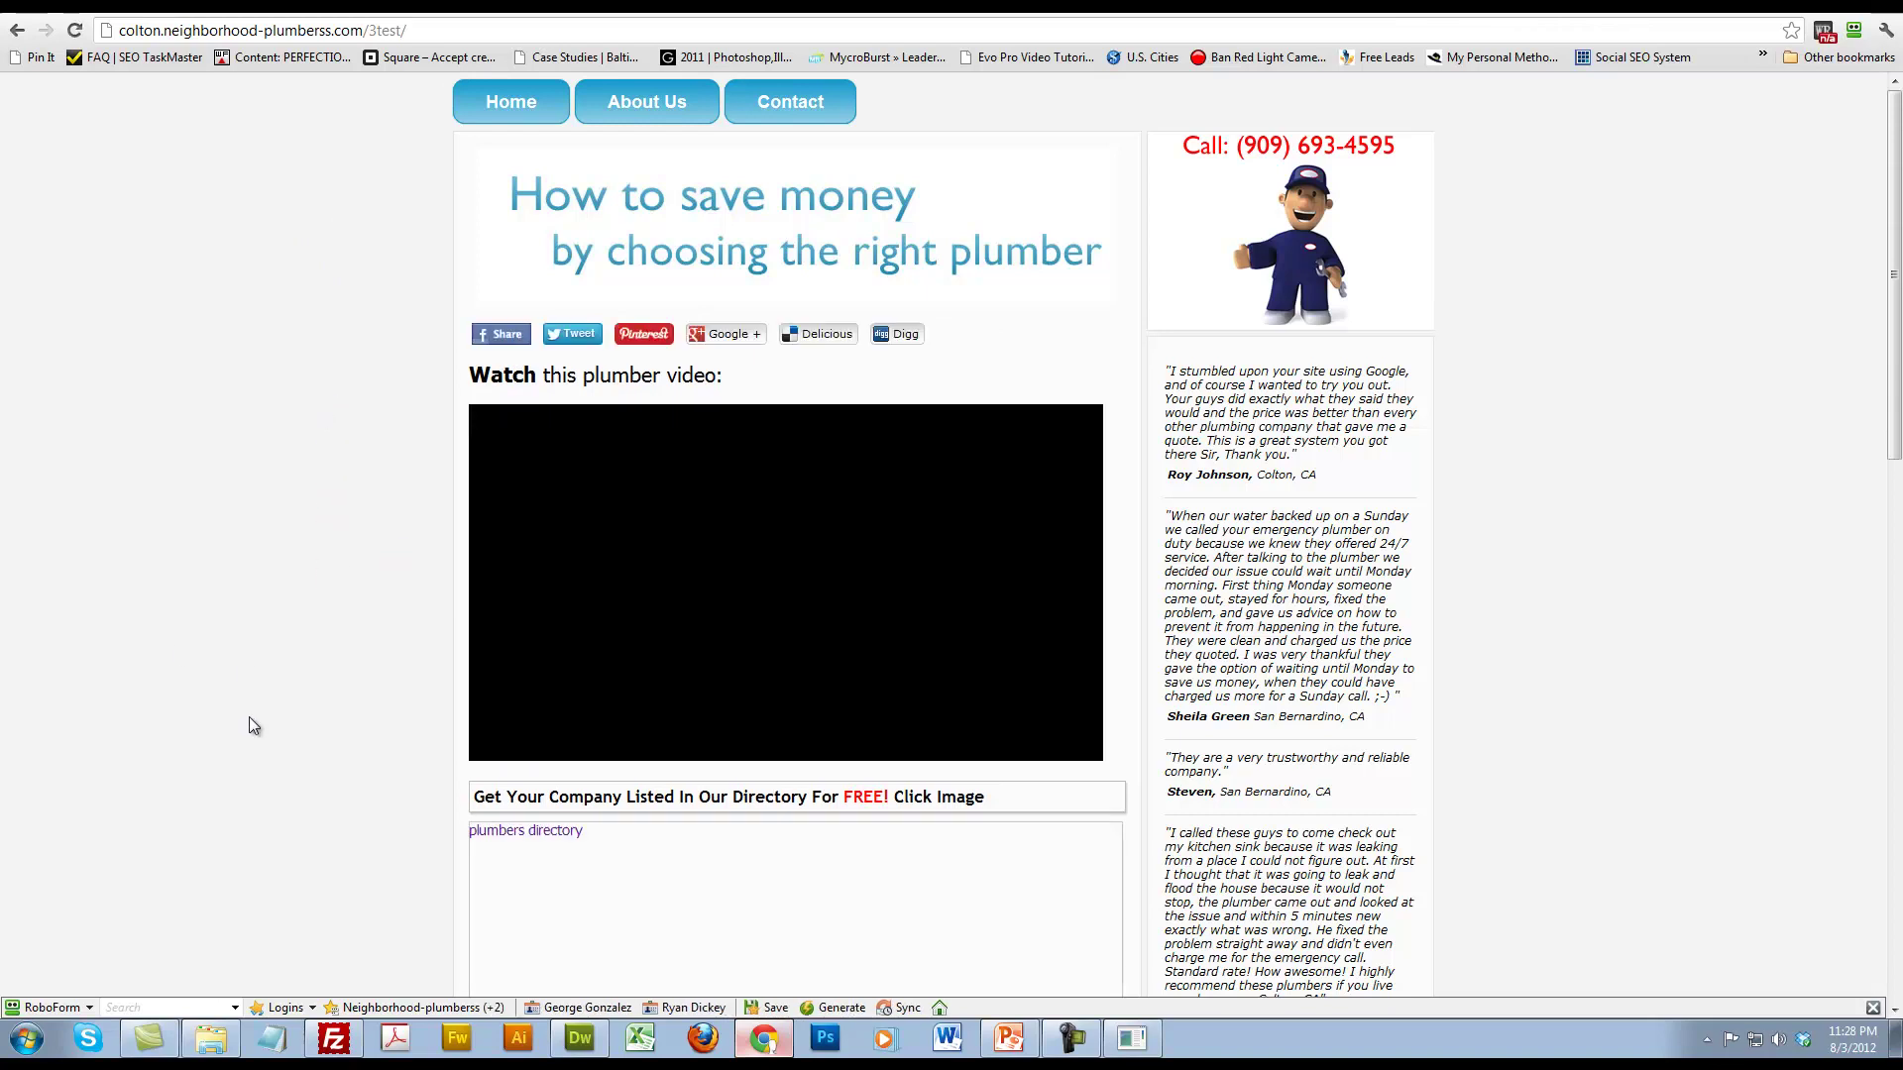
{"action": "scroll", "coordinate": [137, 500], "scroll_direction": "down", "scroll_amount": 10}
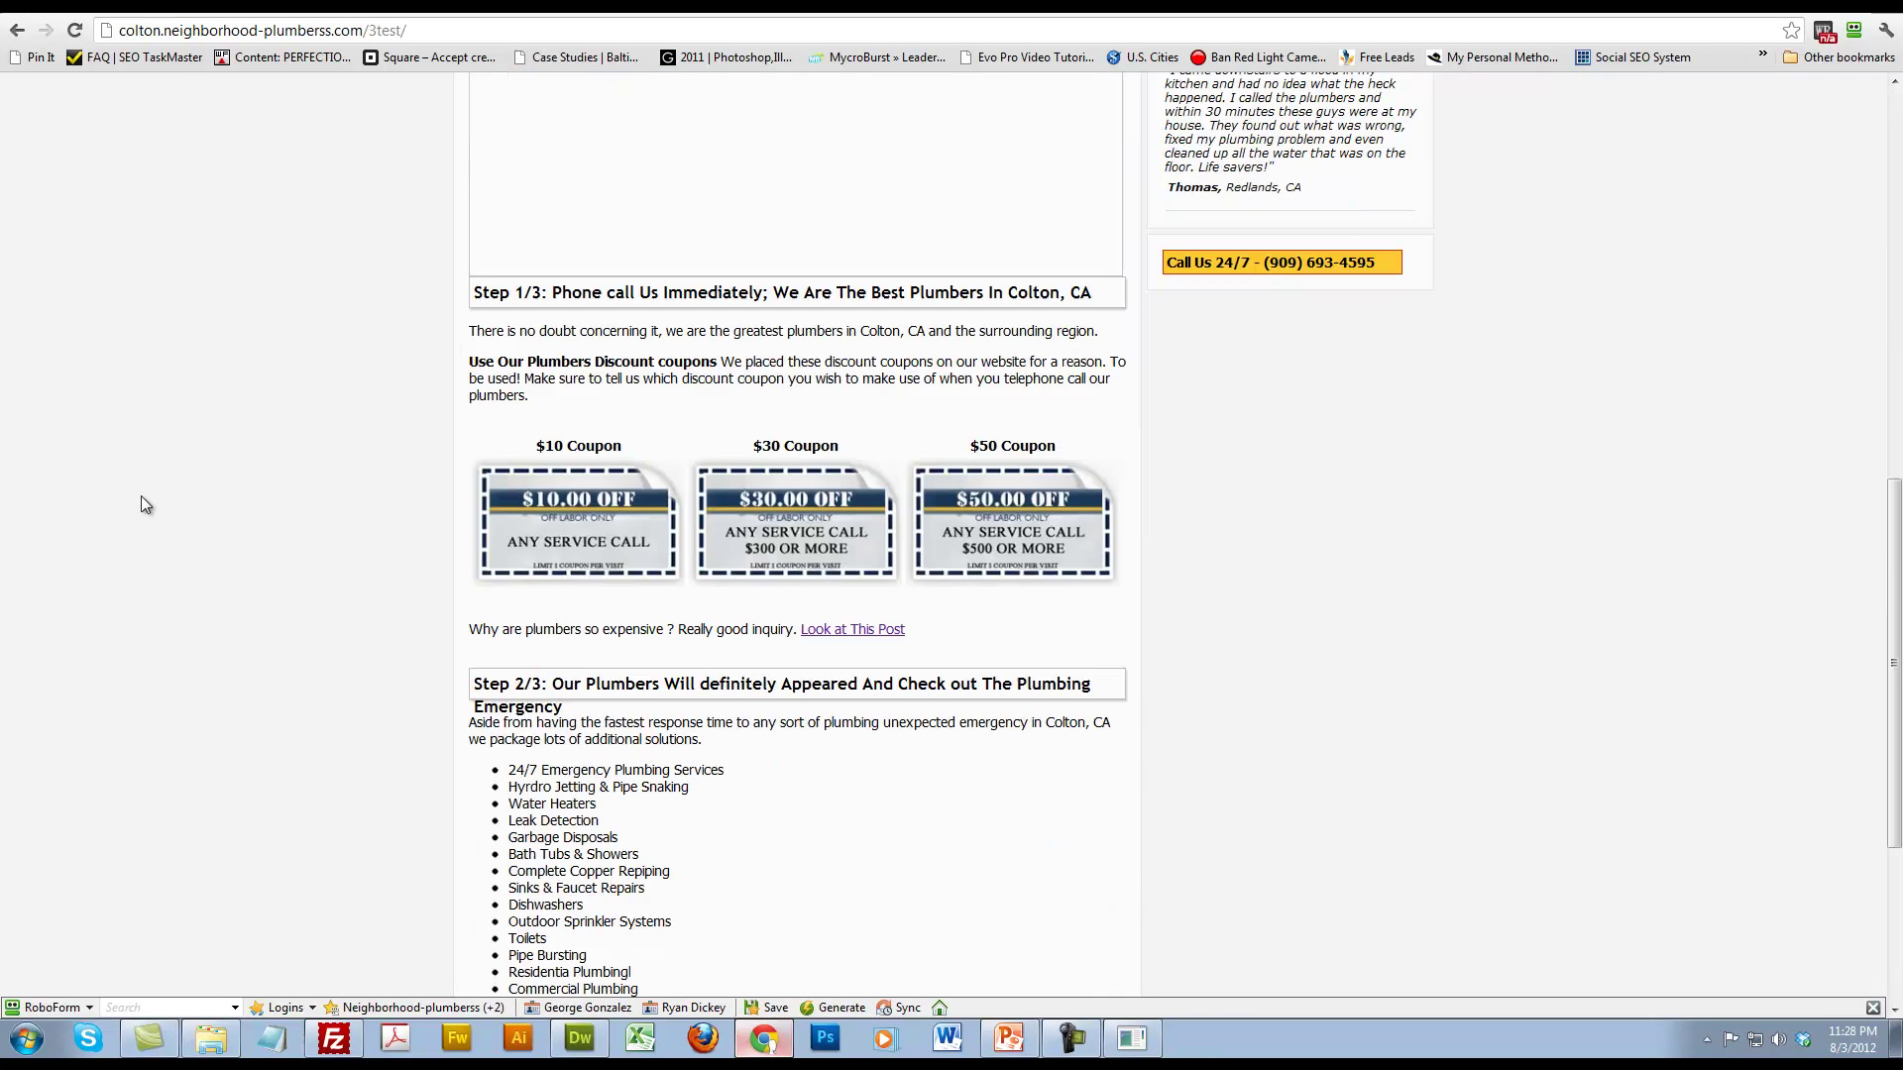
{"action": "scroll", "coordinate": [158, 520], "scroll_direction": "up", "scroll_amount": 10}
{"action": "scroll", "coordinate": [465, 657], "scroll_direction": "down", "scroll_amount": 4}
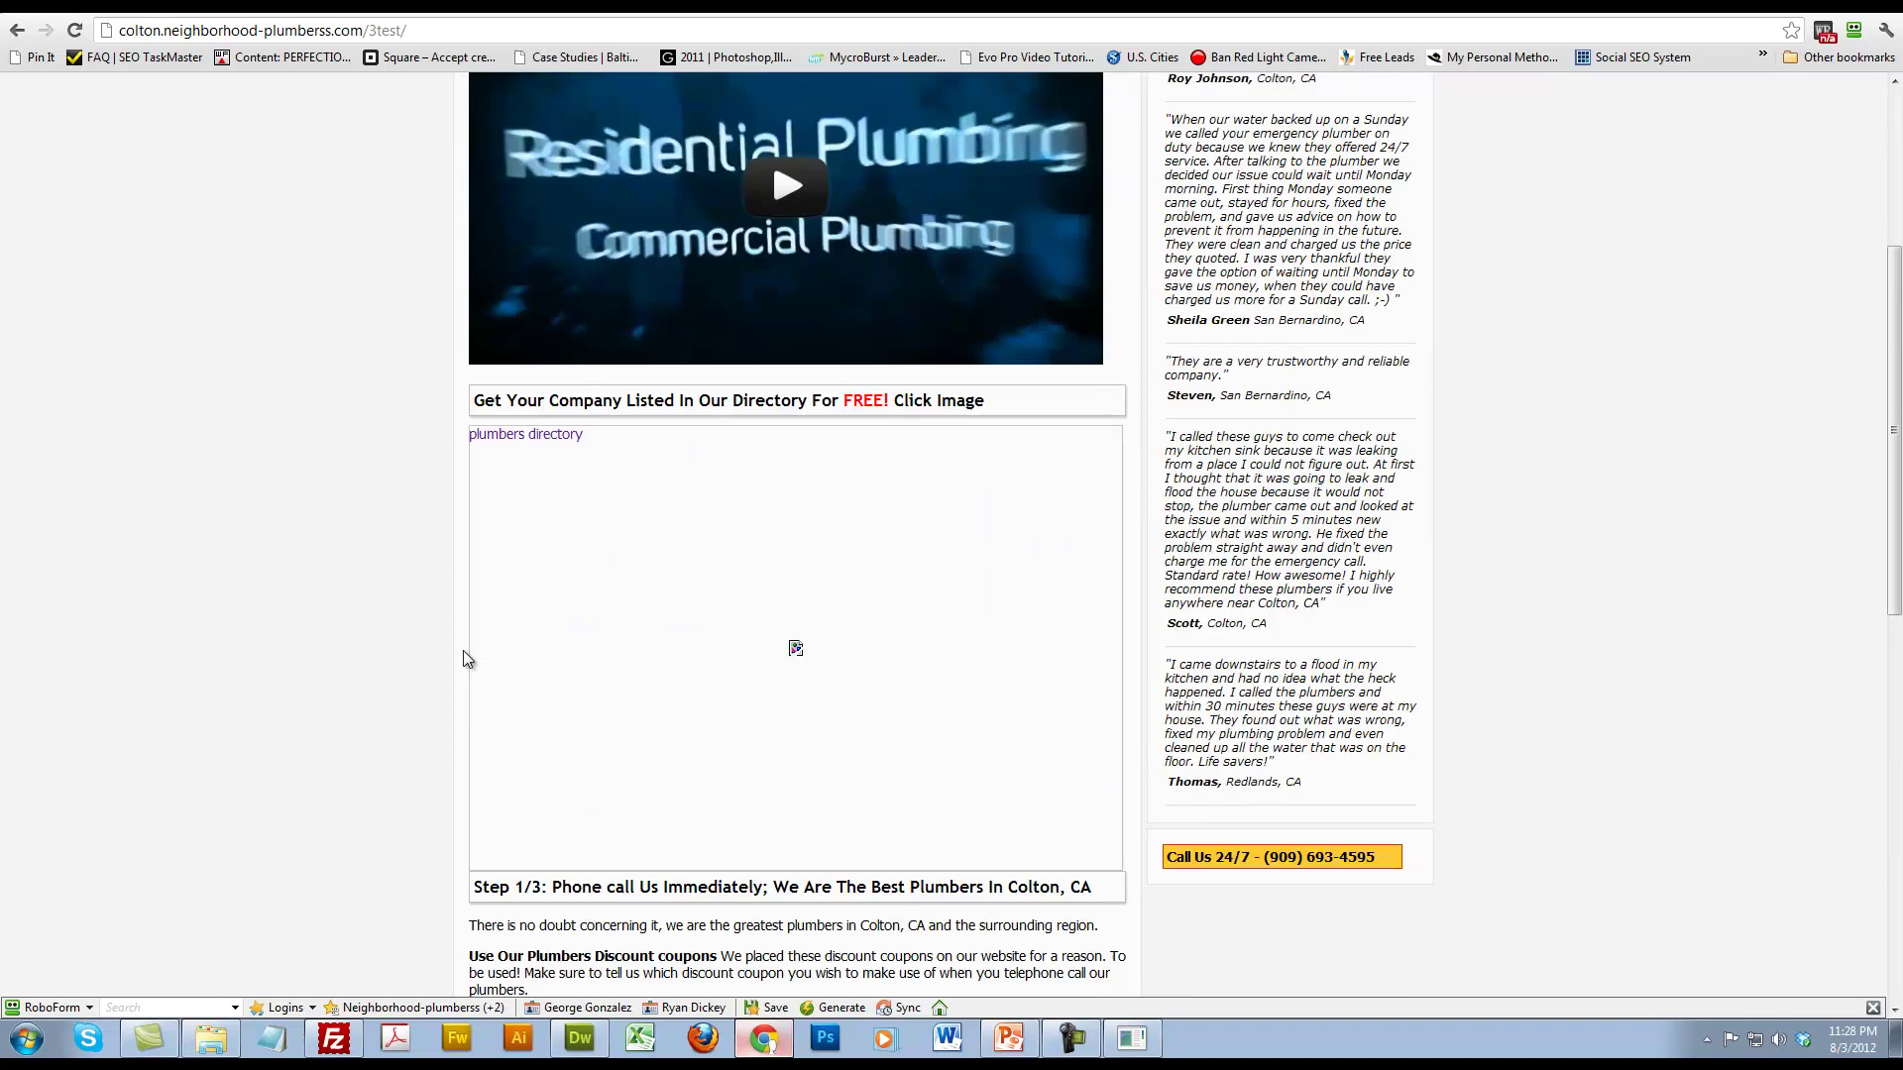
Step: Open the broken plumbers directory image in its own tab, examine its URL path, and close that tab
{"action": "right_click", "coordinate": [520, 490]}
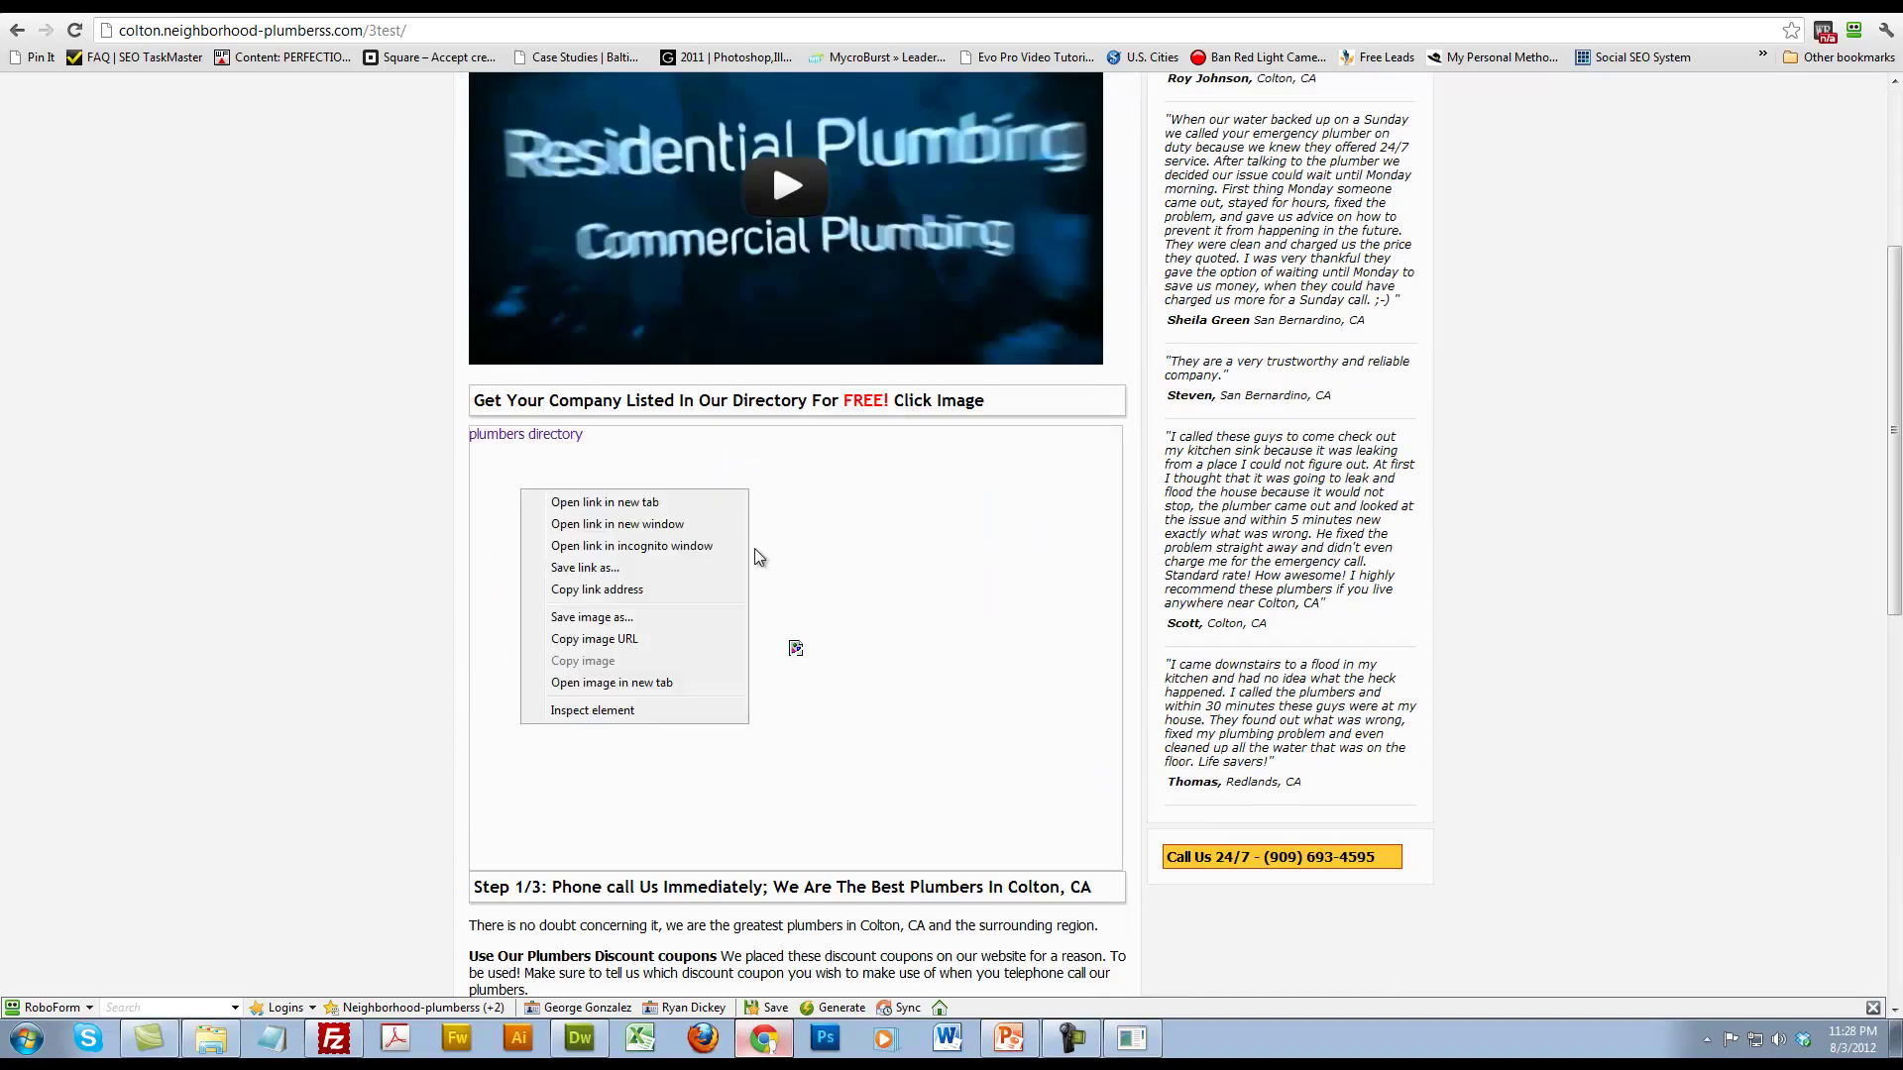
{"action": "left_click", "coordinate": [583, 684]}
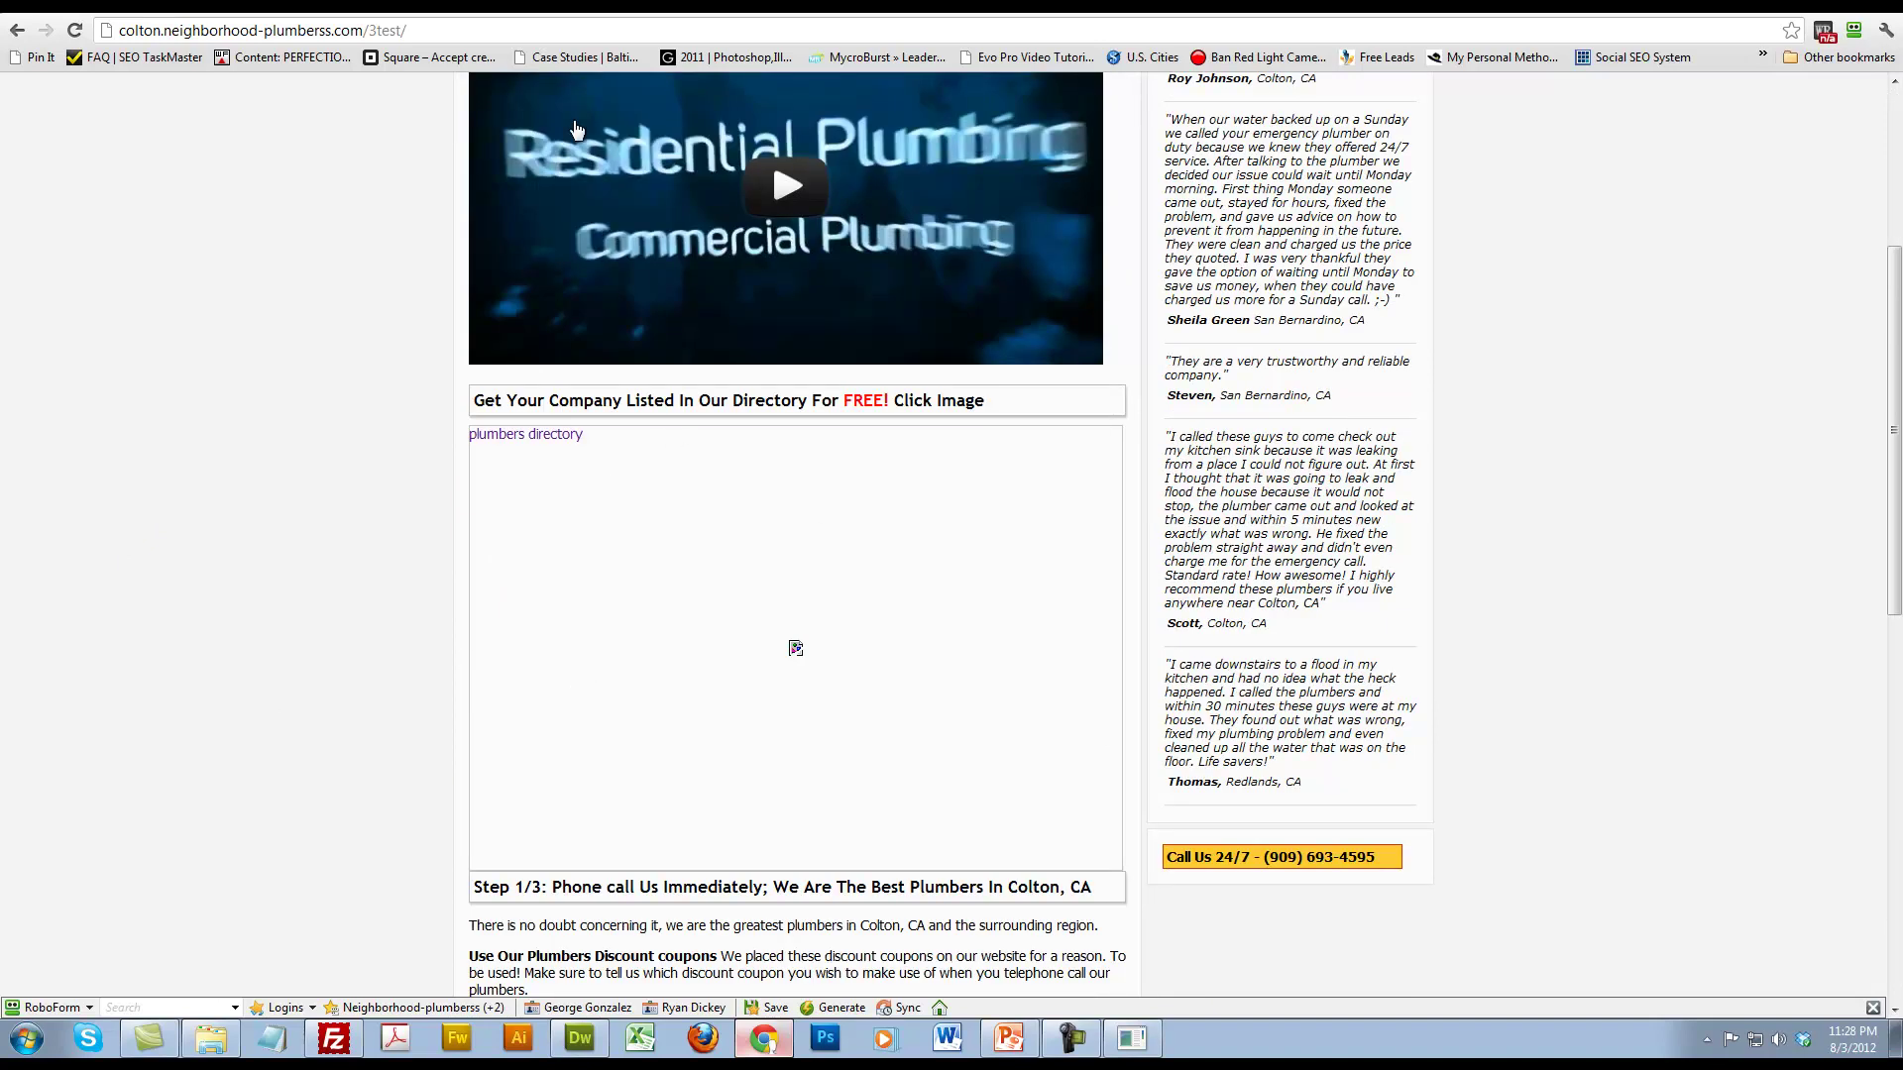
{"action": "key", "text": "ctrl+Tab"}
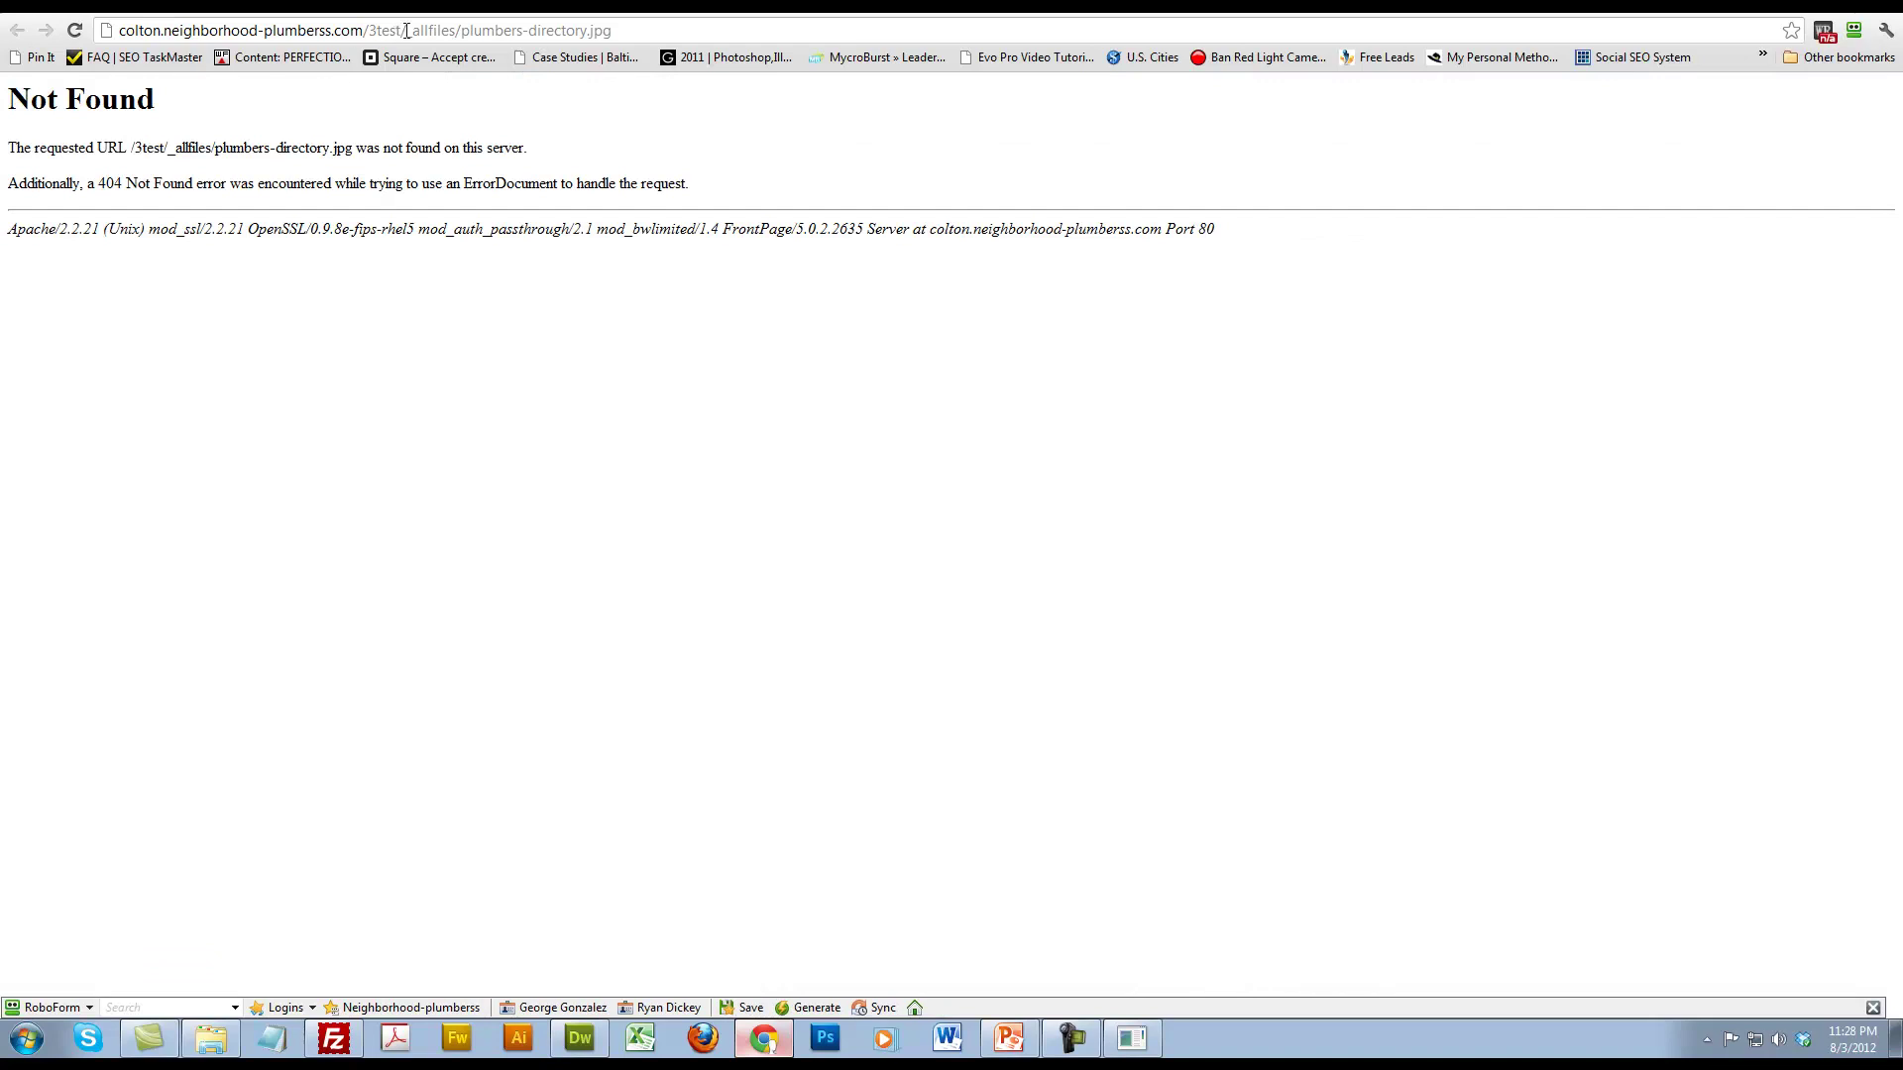
{"action": "left_click_drag", "start_coordinate": [390, 29], "coordinate": [122, 30]}
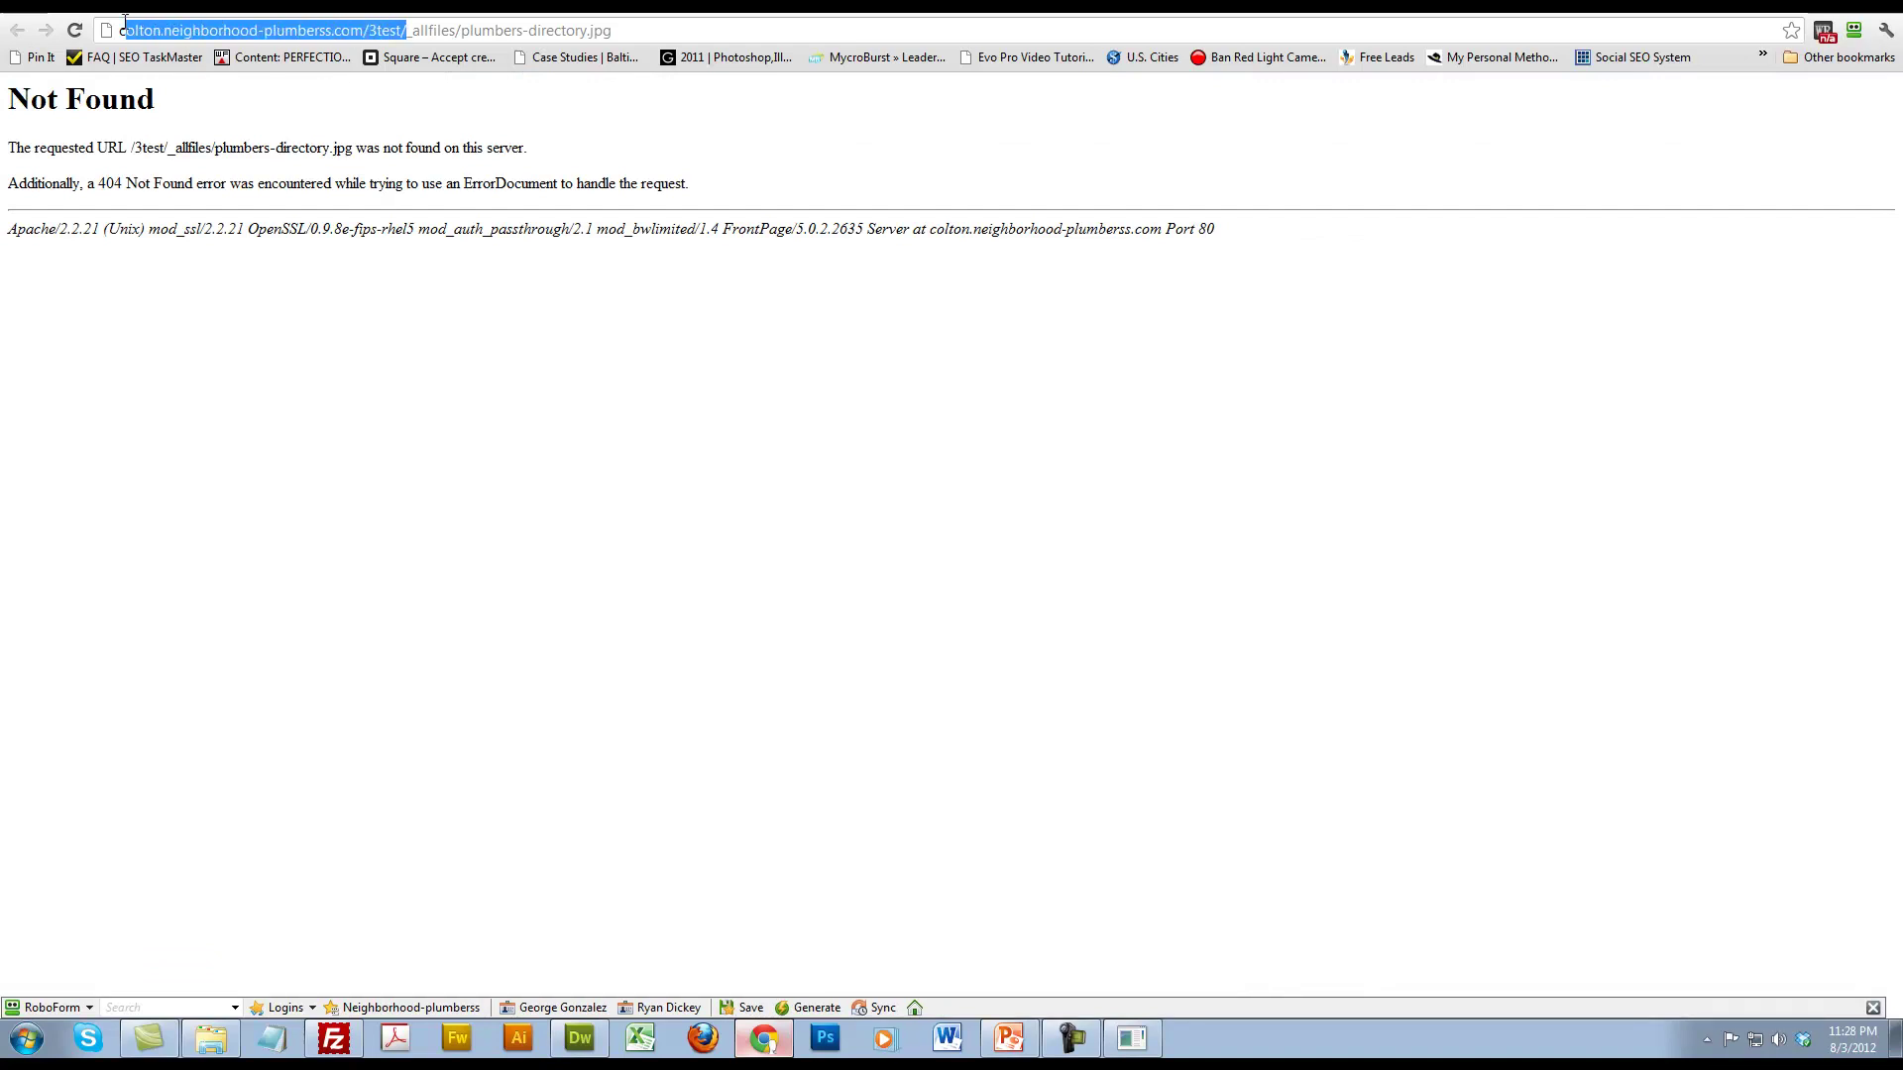
{"action": "left_click_drag", "start_coordinate": [406, 30], "coordinate": [570, 44]}
{"action": "key", "text": "ctrl+w"}
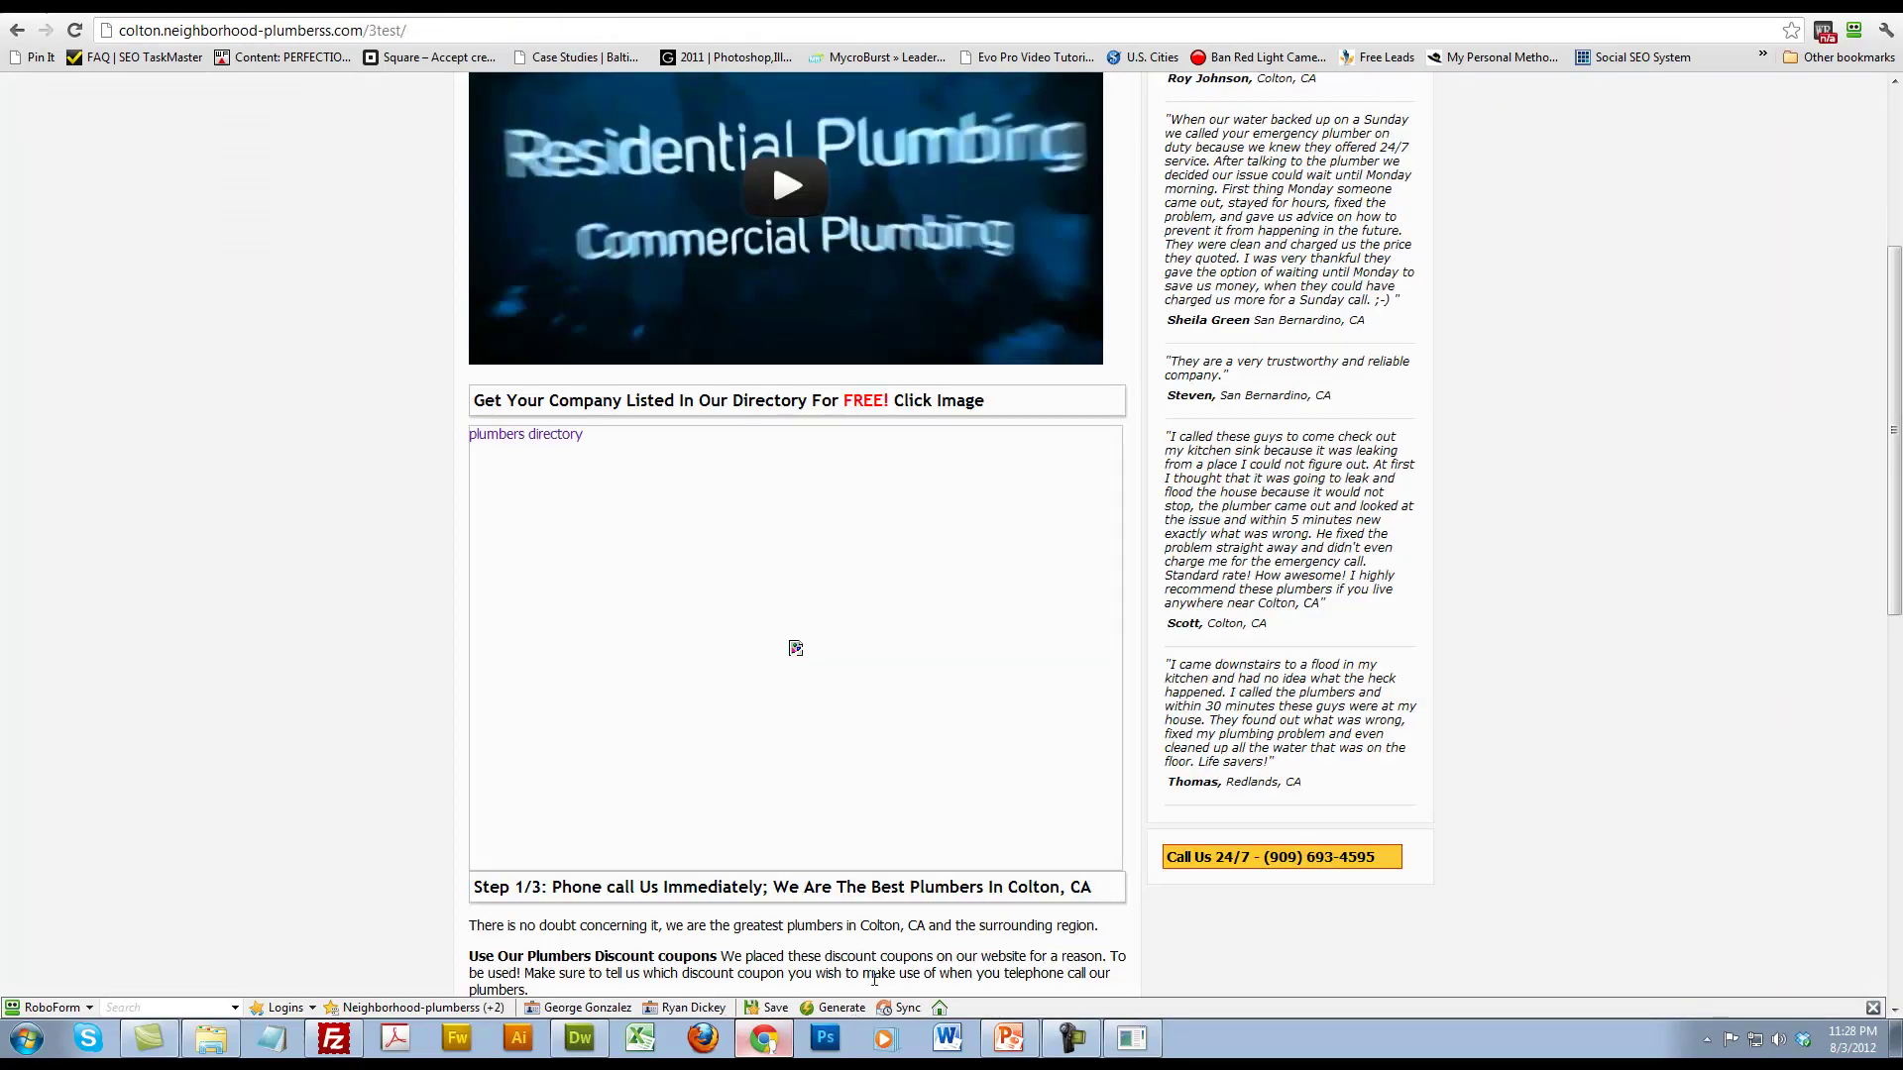
Step: Switch to Dreamweaver and locate the plumbers-directory.jpg image in index.html's code and design views
{"action": "left_click", "coordinate": [580, 1039]}
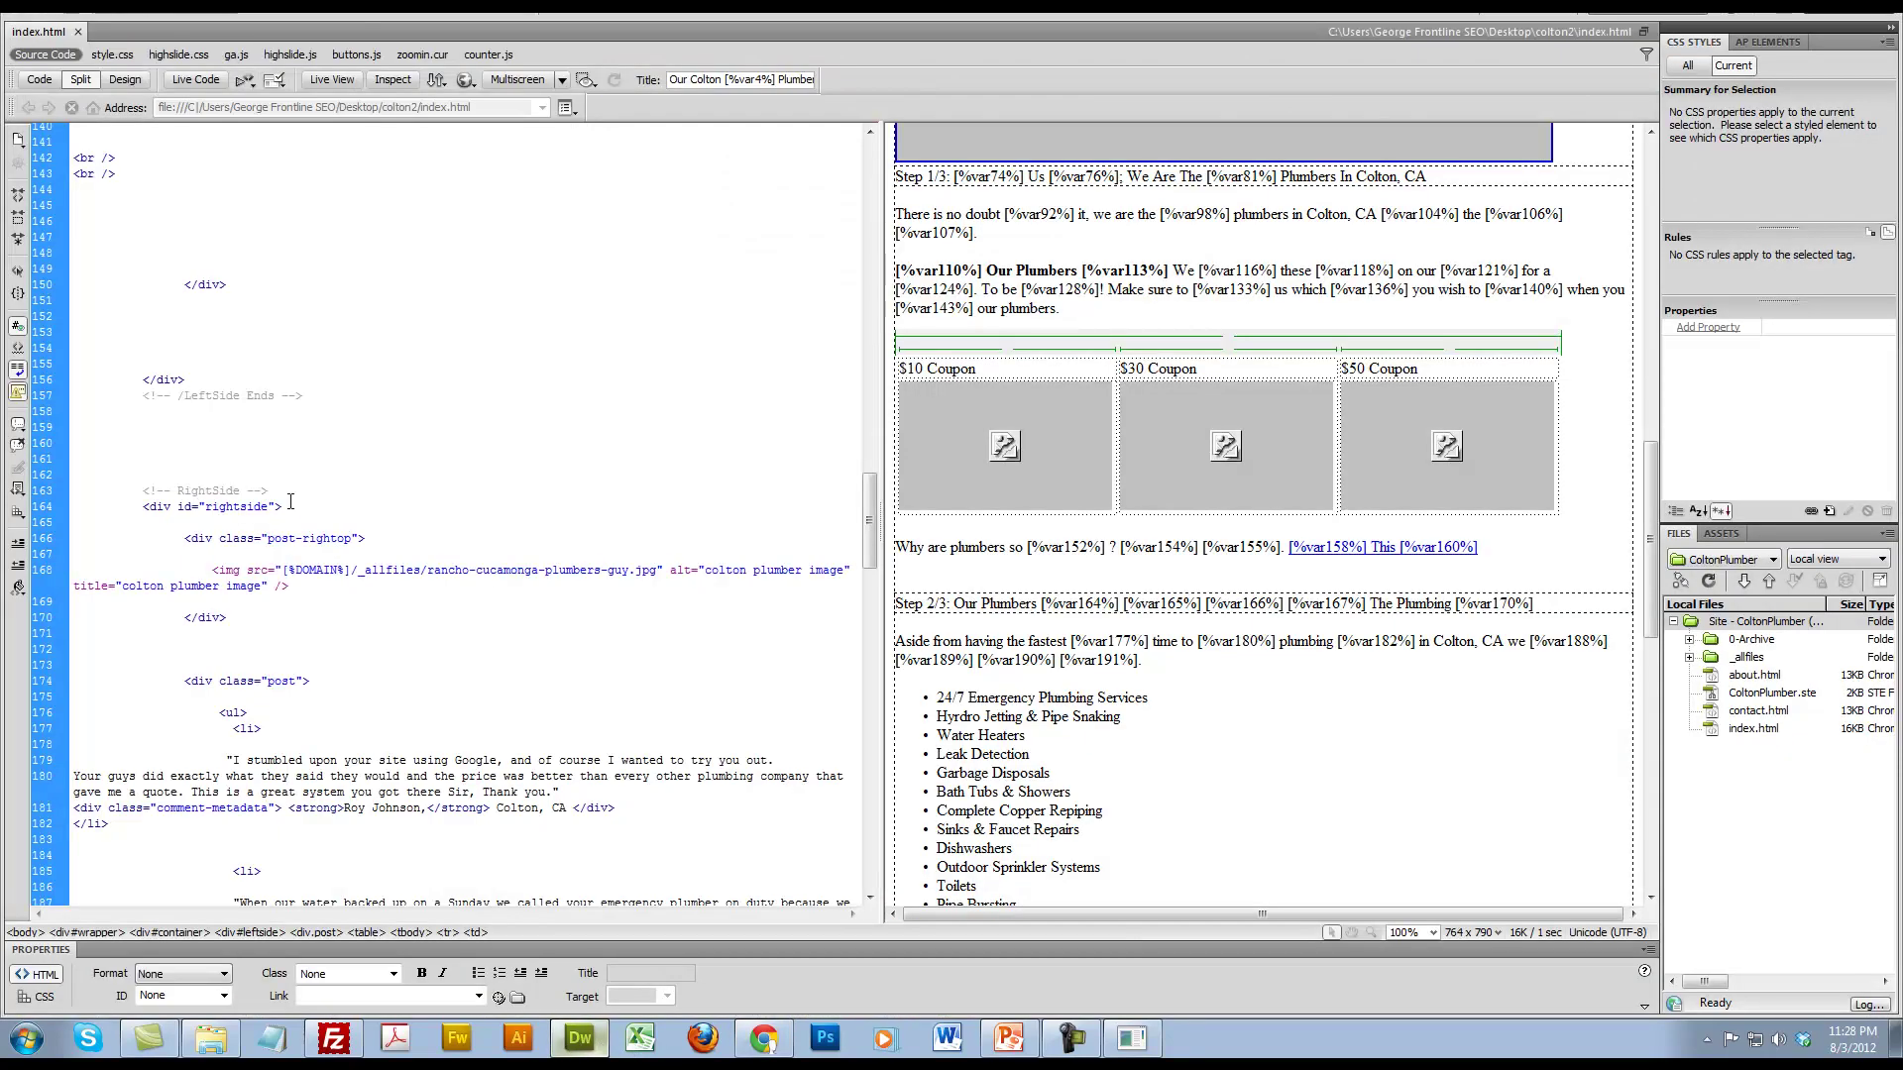
{"action": "scroll", "coordinate": [579, 639], "scroll_direction": "up", "scroll_amount": 15}
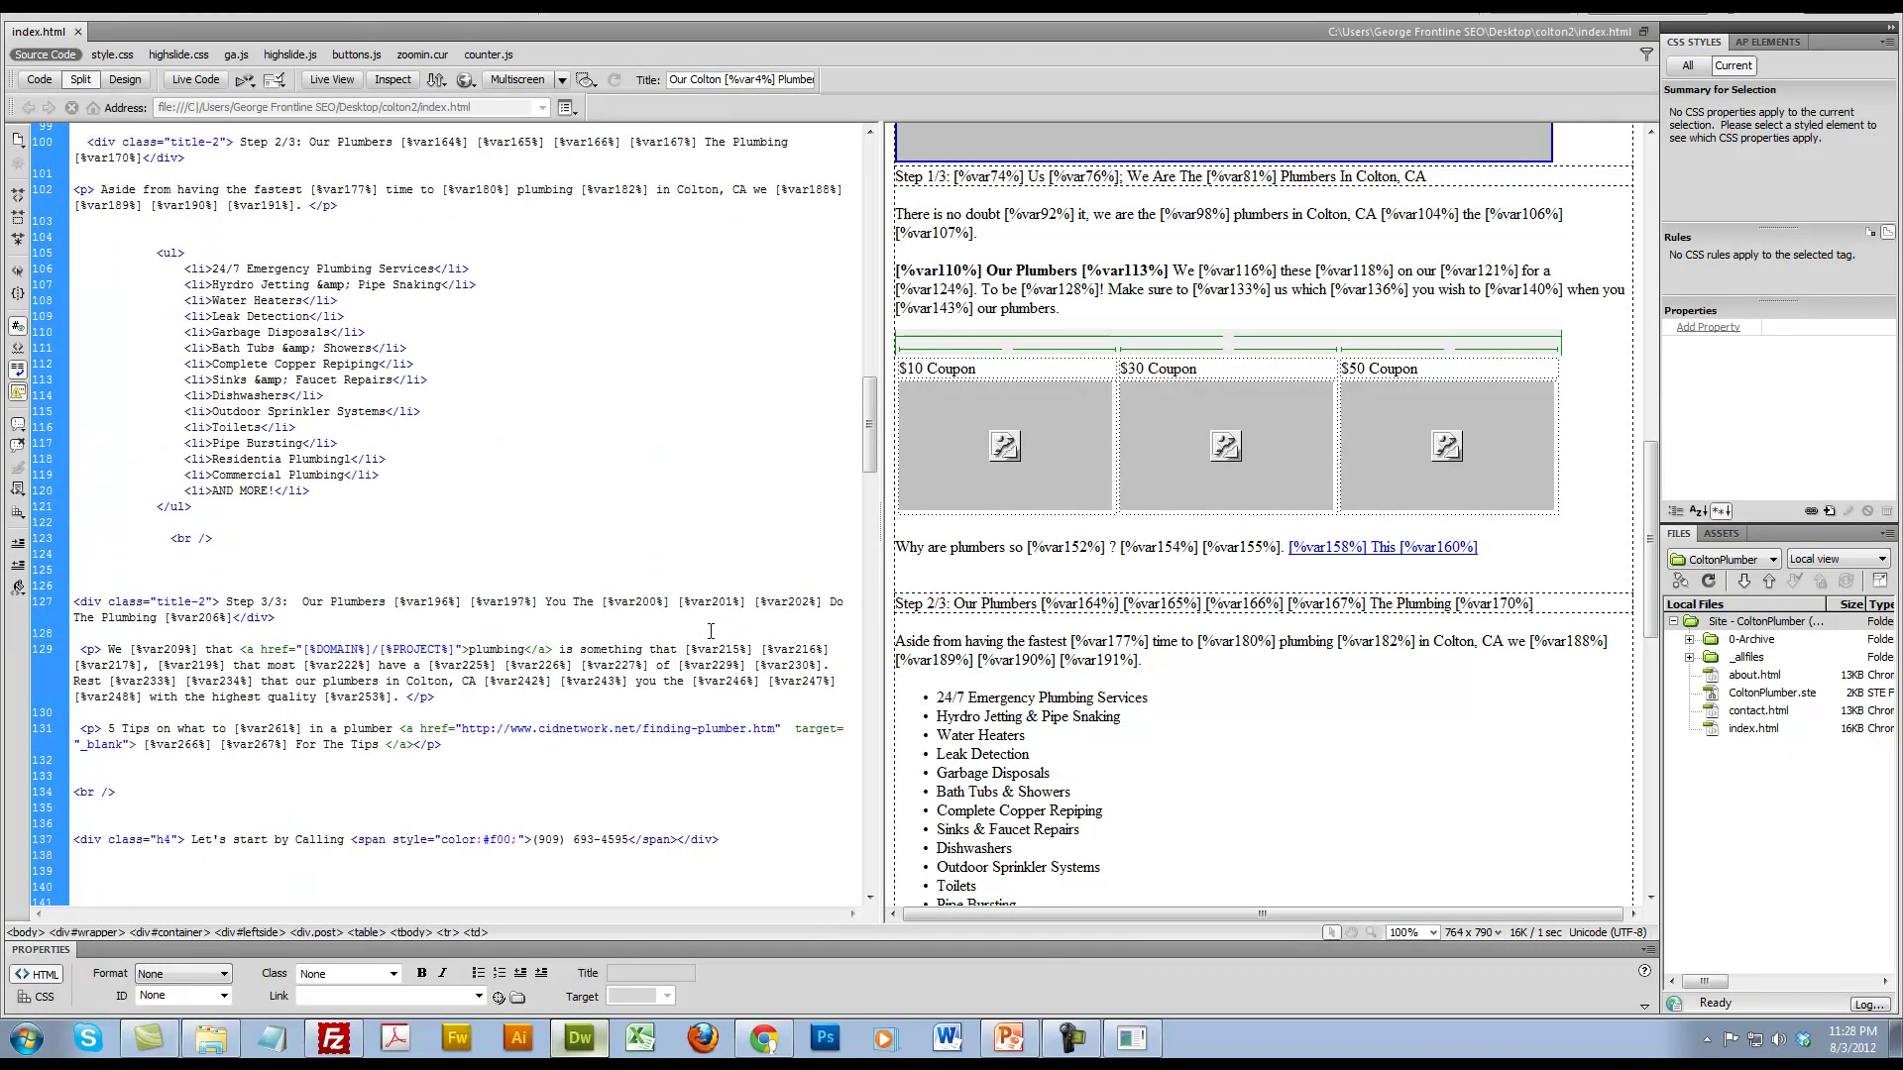
{"action": "scroll", "coordinate": [748, 614], "scroll_direction": "up", "scroll_amount": 5}
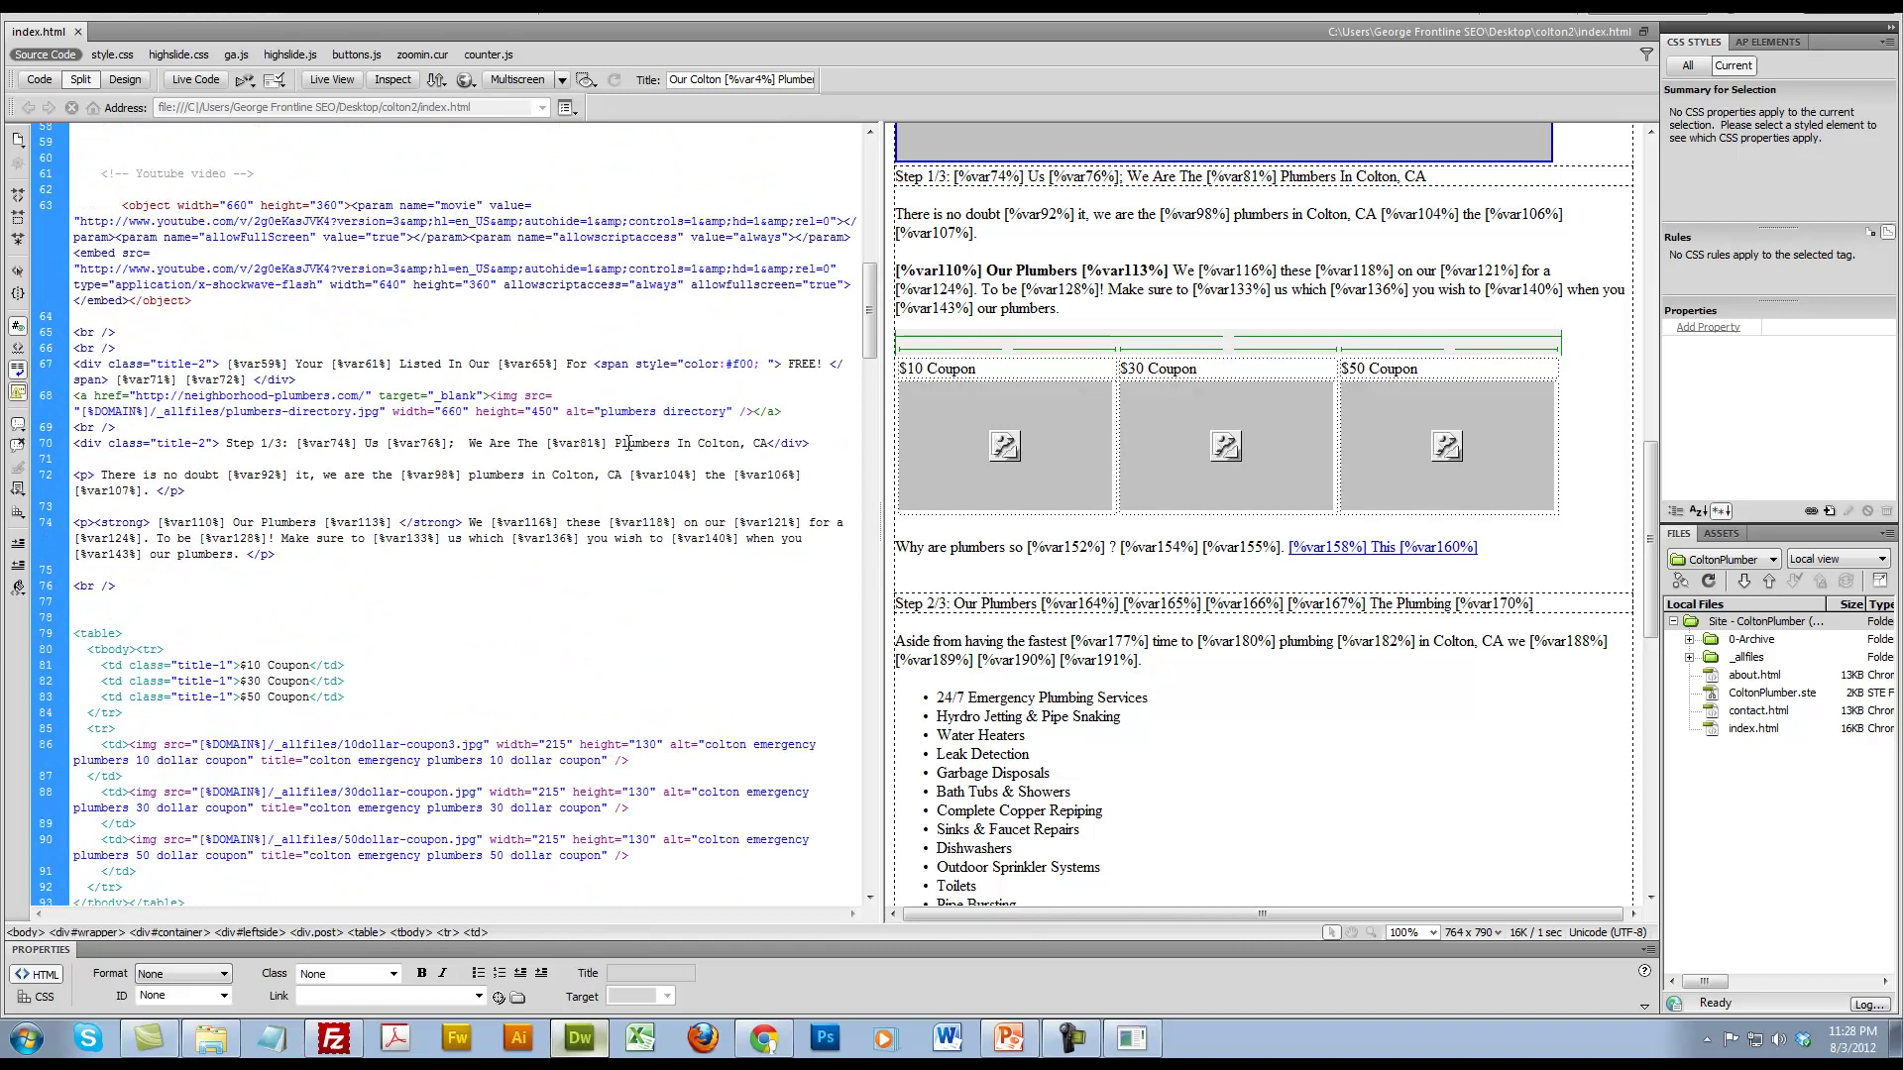
{"action": "scroll", "coordinate": [628, 443], "scroll_direction": "up", "scroll_amount": 2}
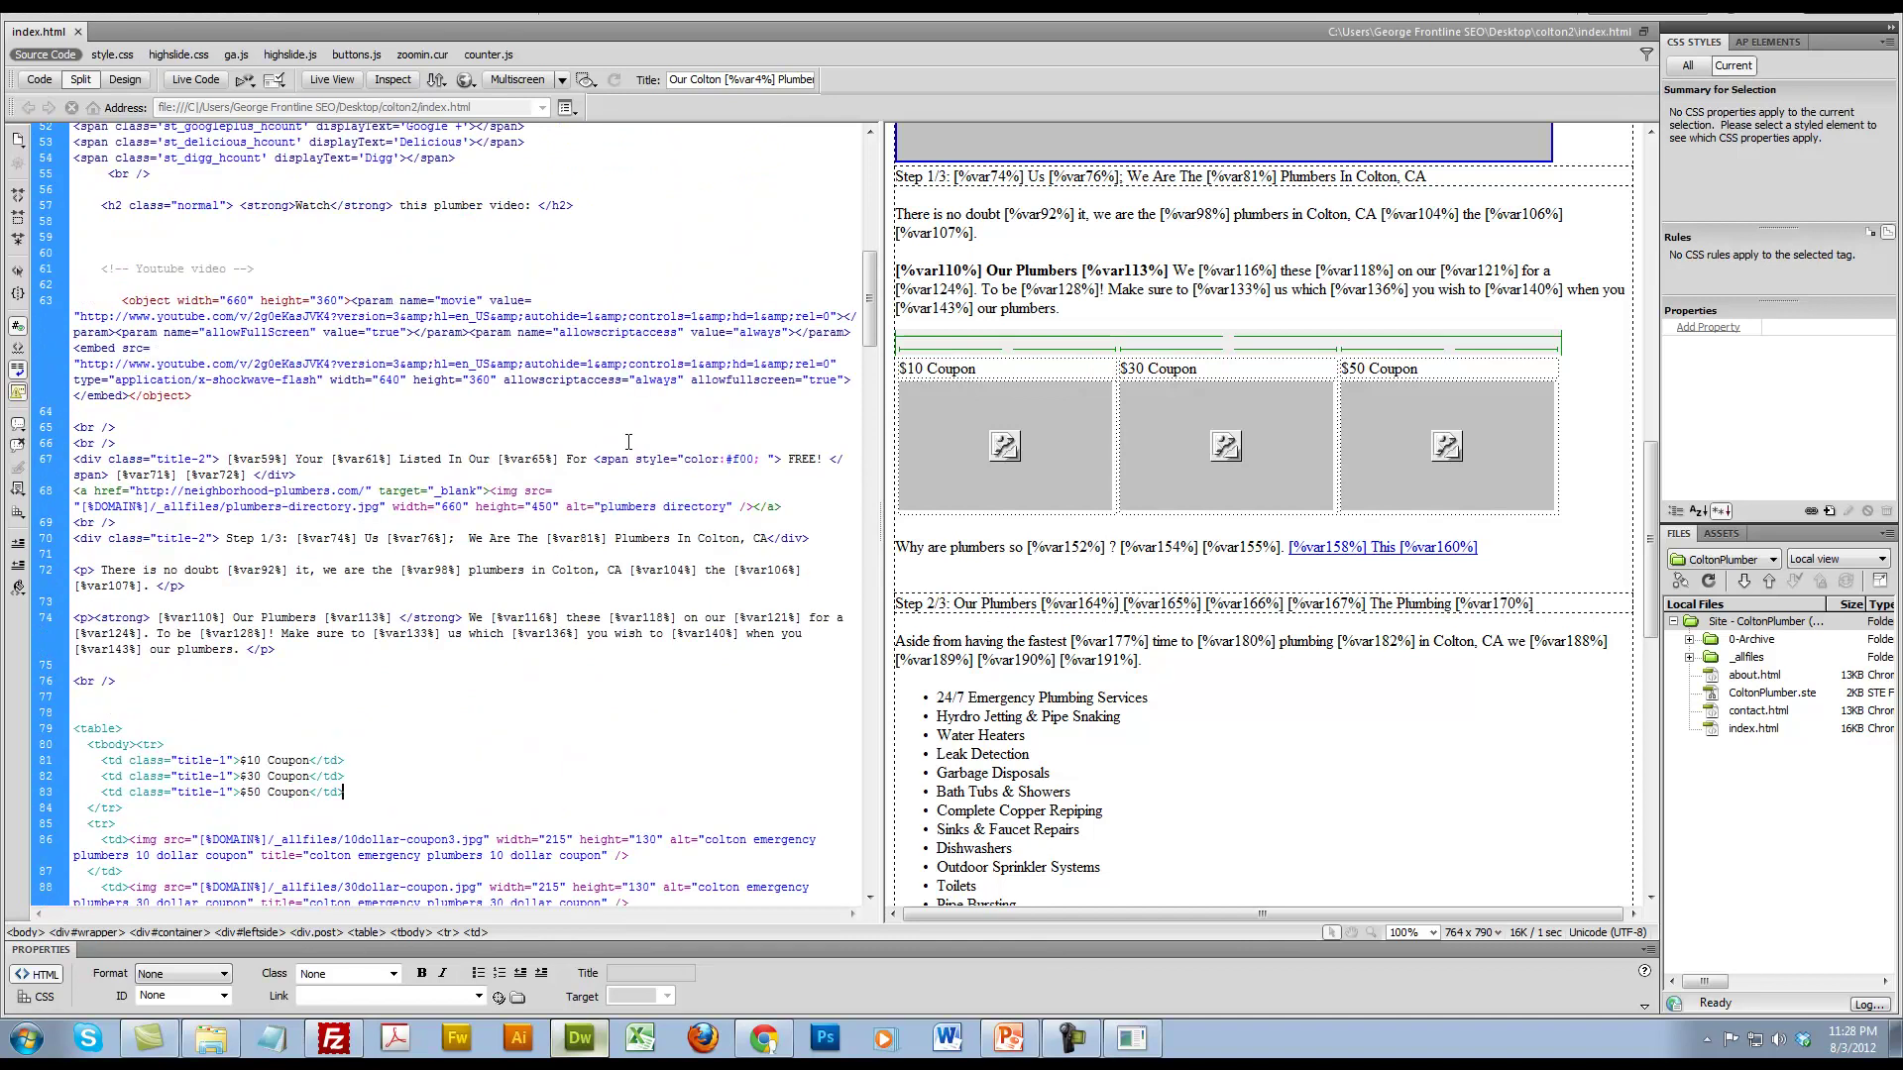
{"action": "left_click", "coordinate": [528, 492]}
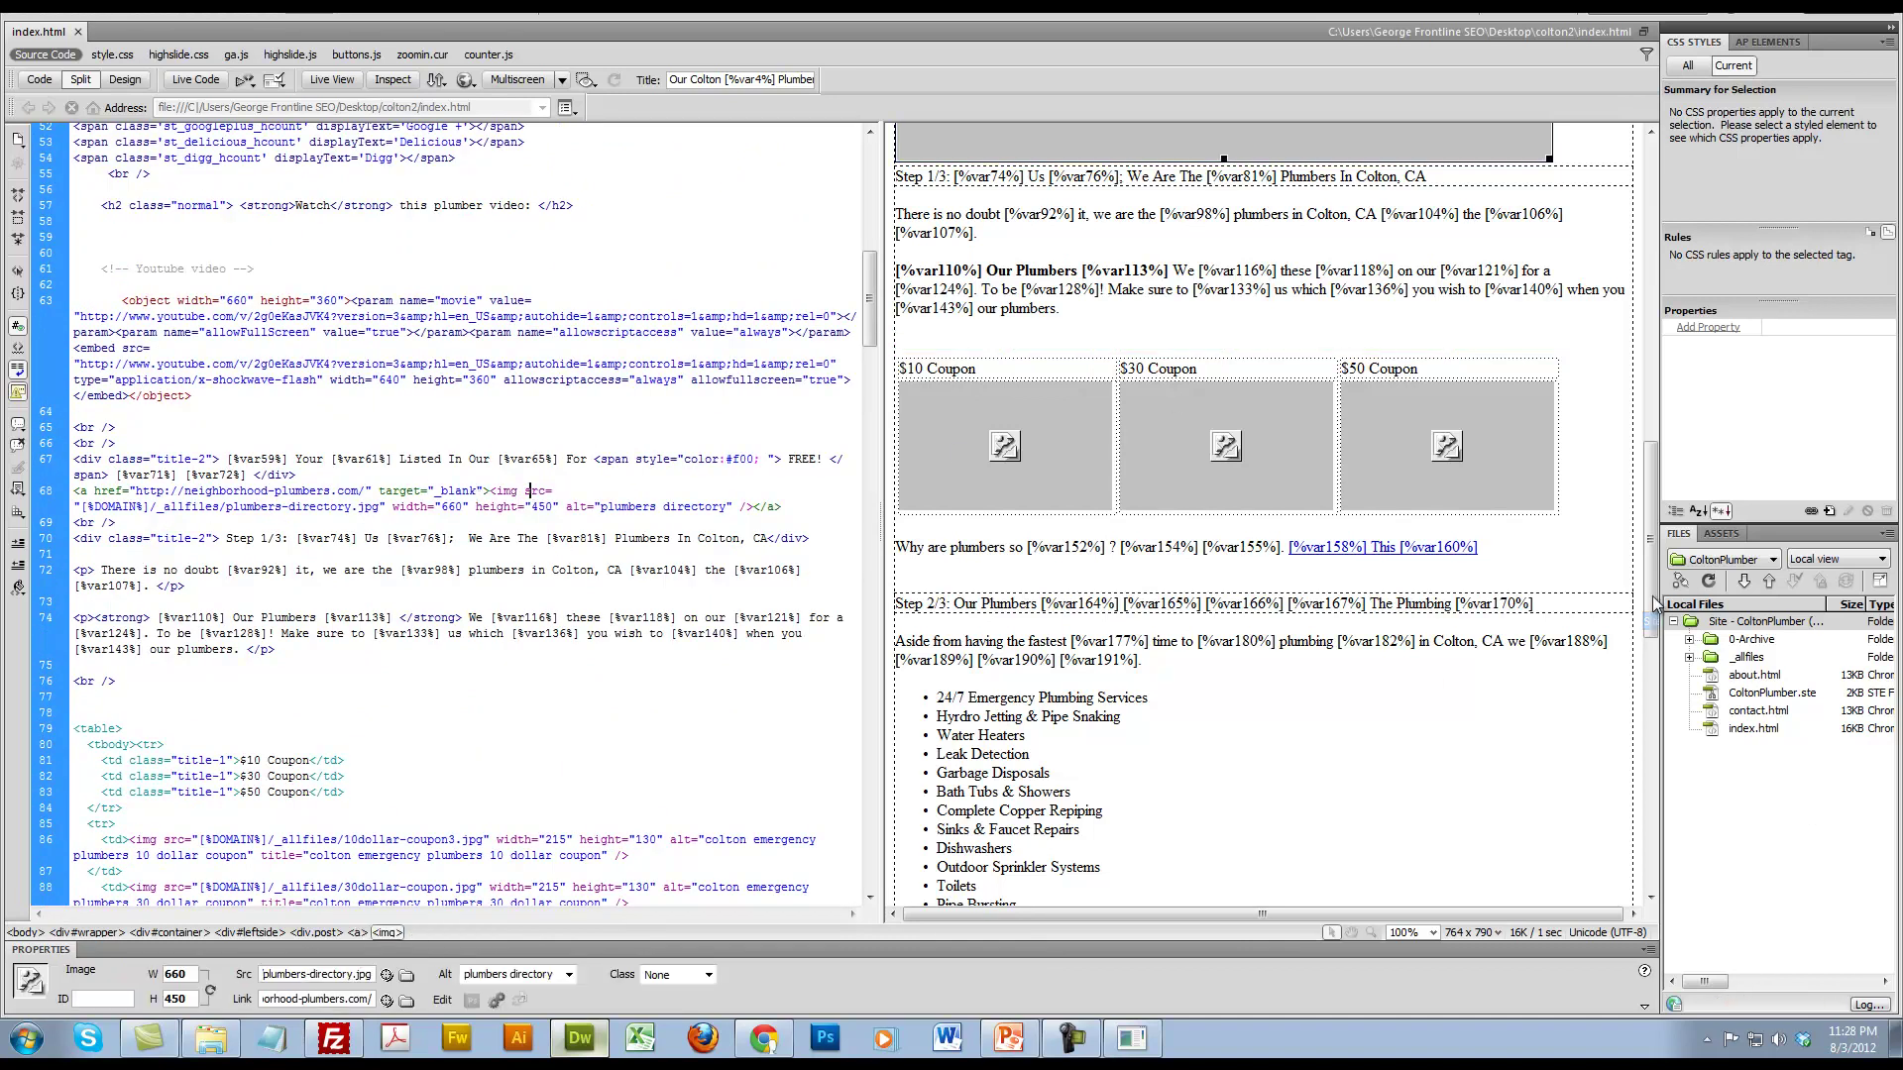
{"action": "left_click_drag", "start_coordinate": [1650, 615], "coordinate": [1665, 414]}
{"action": "scroll", "coordinate": [1377, 474], "scroll_direction": "down", "scroll_amount": 5}
{"action": "left_click", "coordinate": [1378, 473]}
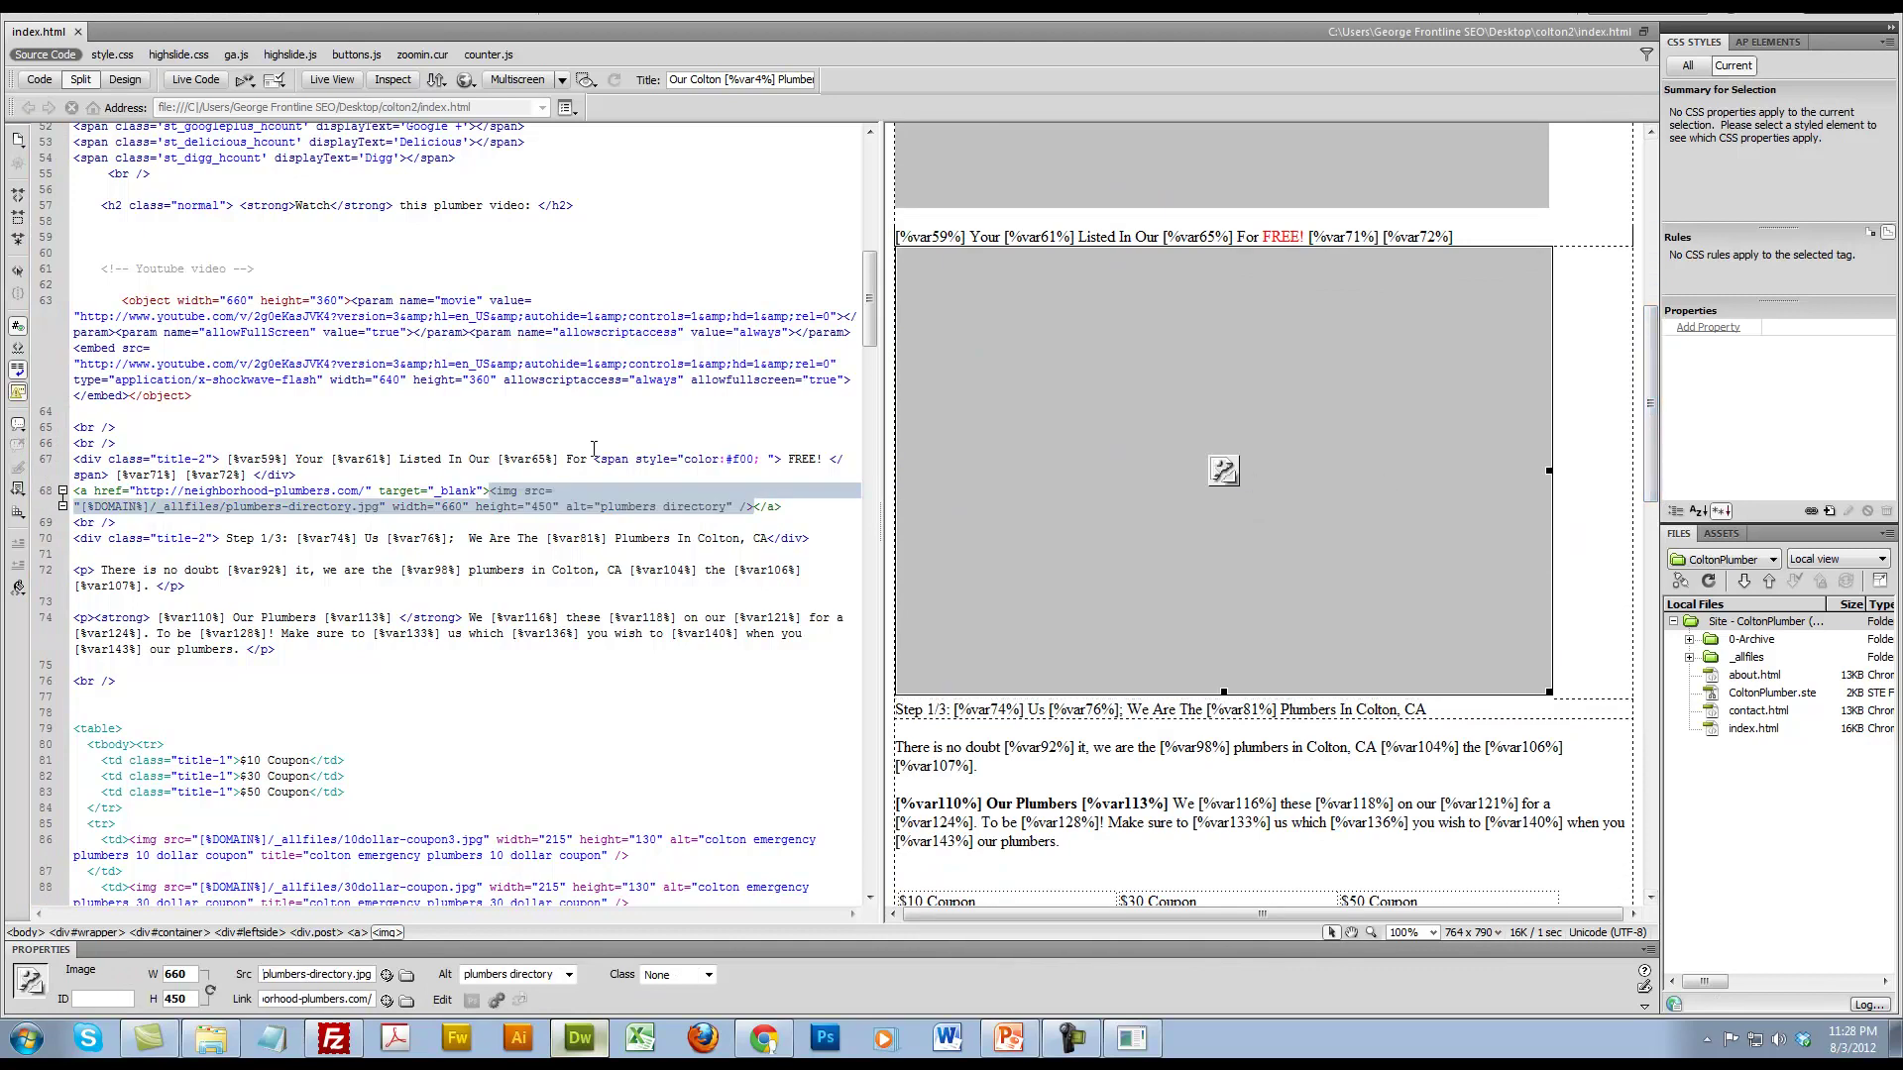
Step: Remove the [%DOMAIN%]/ prefix from the plumbers-directory.jpg image source so the path starts with _allfiles
{"action": "left_click", "coordinate": [496, 492]}
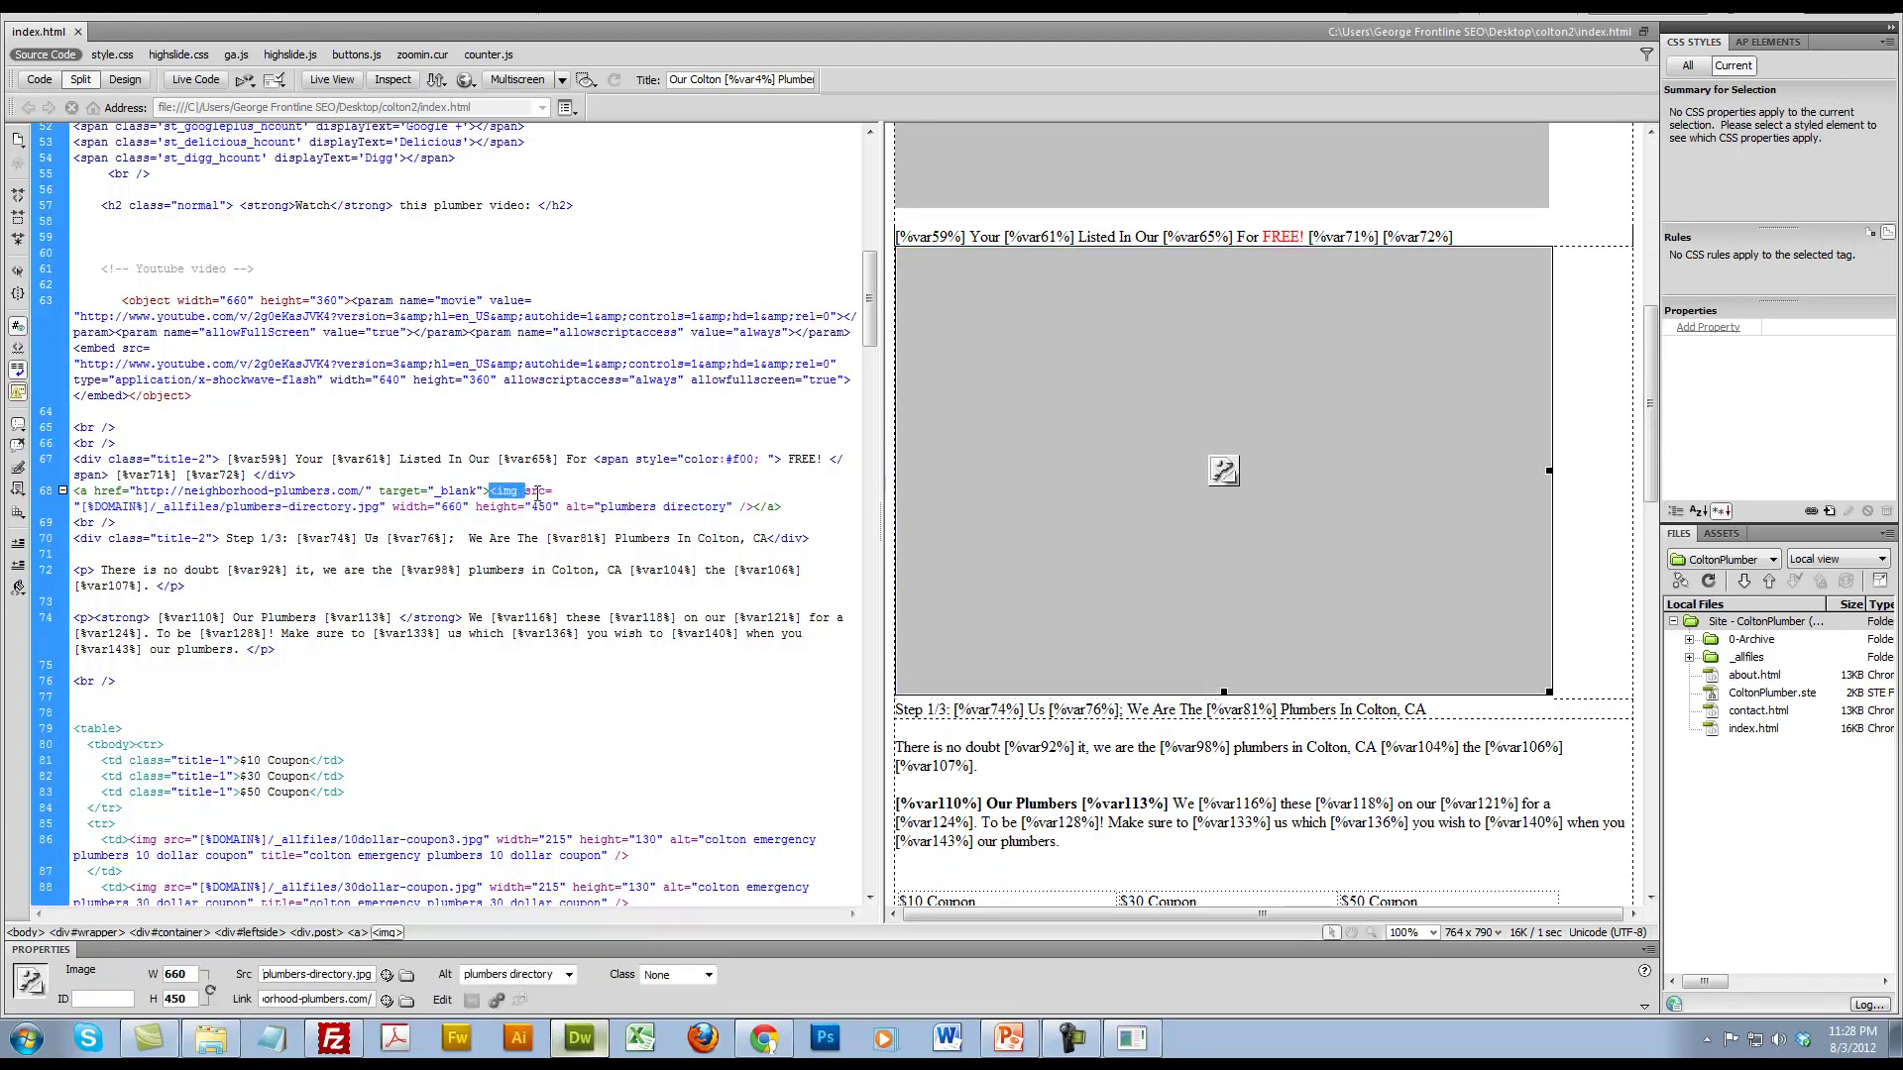
{"action": "left_click_drag", "start_coordinate": [490, 492], "coordinate": [140, 511]}
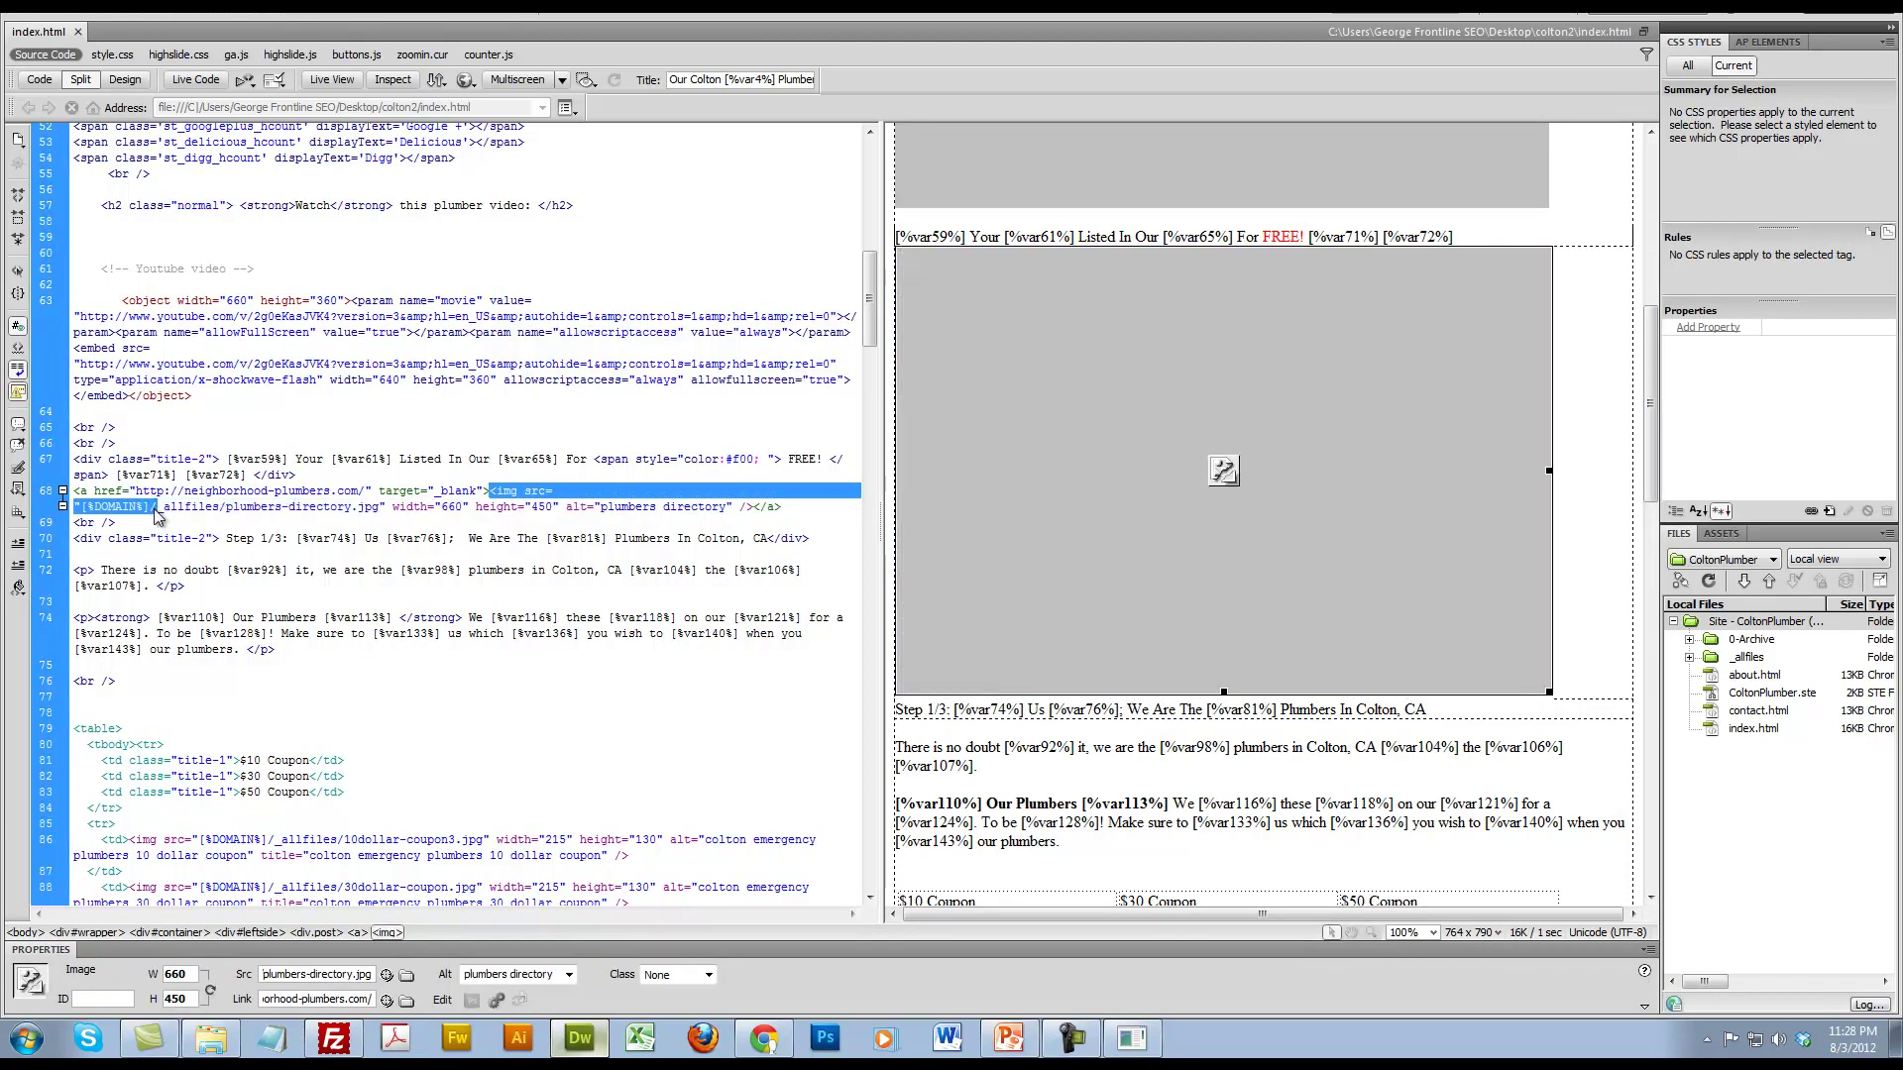
{"action": "left_click", "coordinate": [156, 510]}
{"action": "left_click_drag", "start_coordinate": [80, 507], "coordinate": [138, 508]}
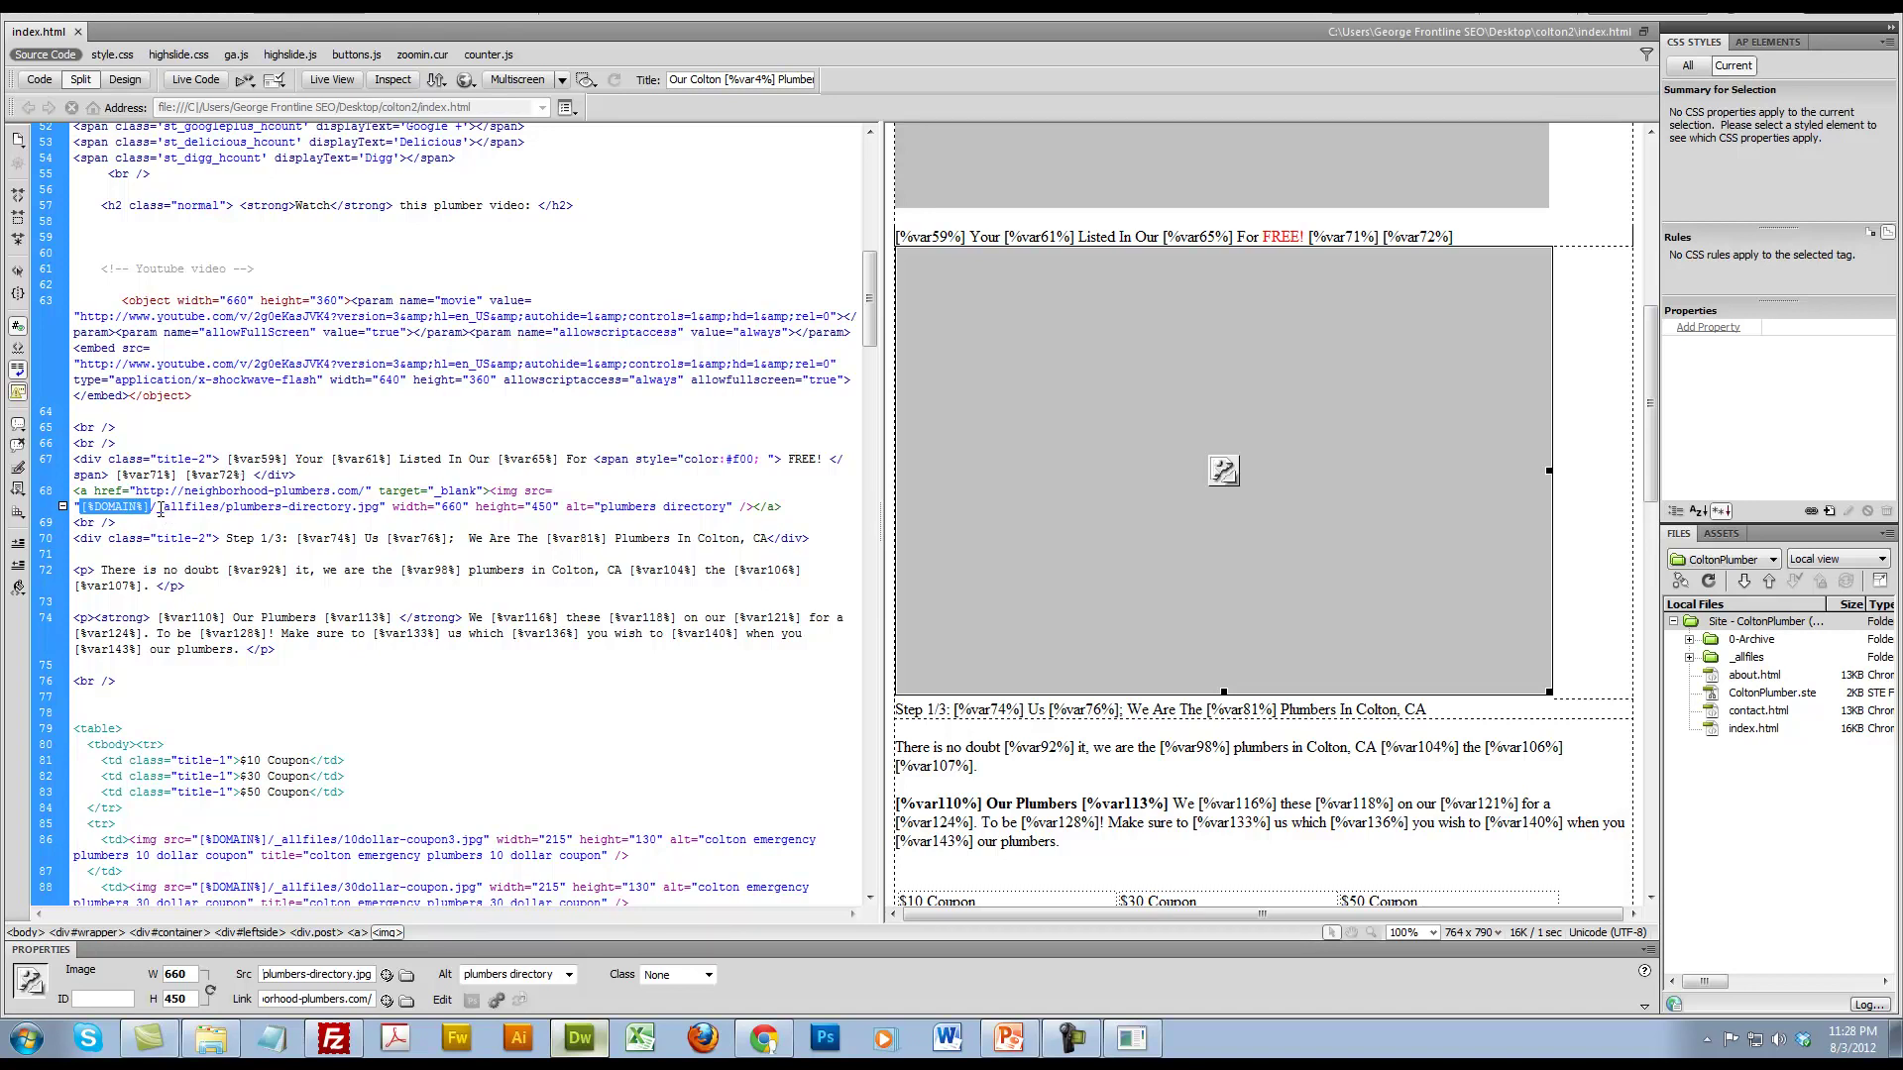
{"action": "left_click_drag", "start_coordinate": [161, 507], "coordinate": [80, 508]}
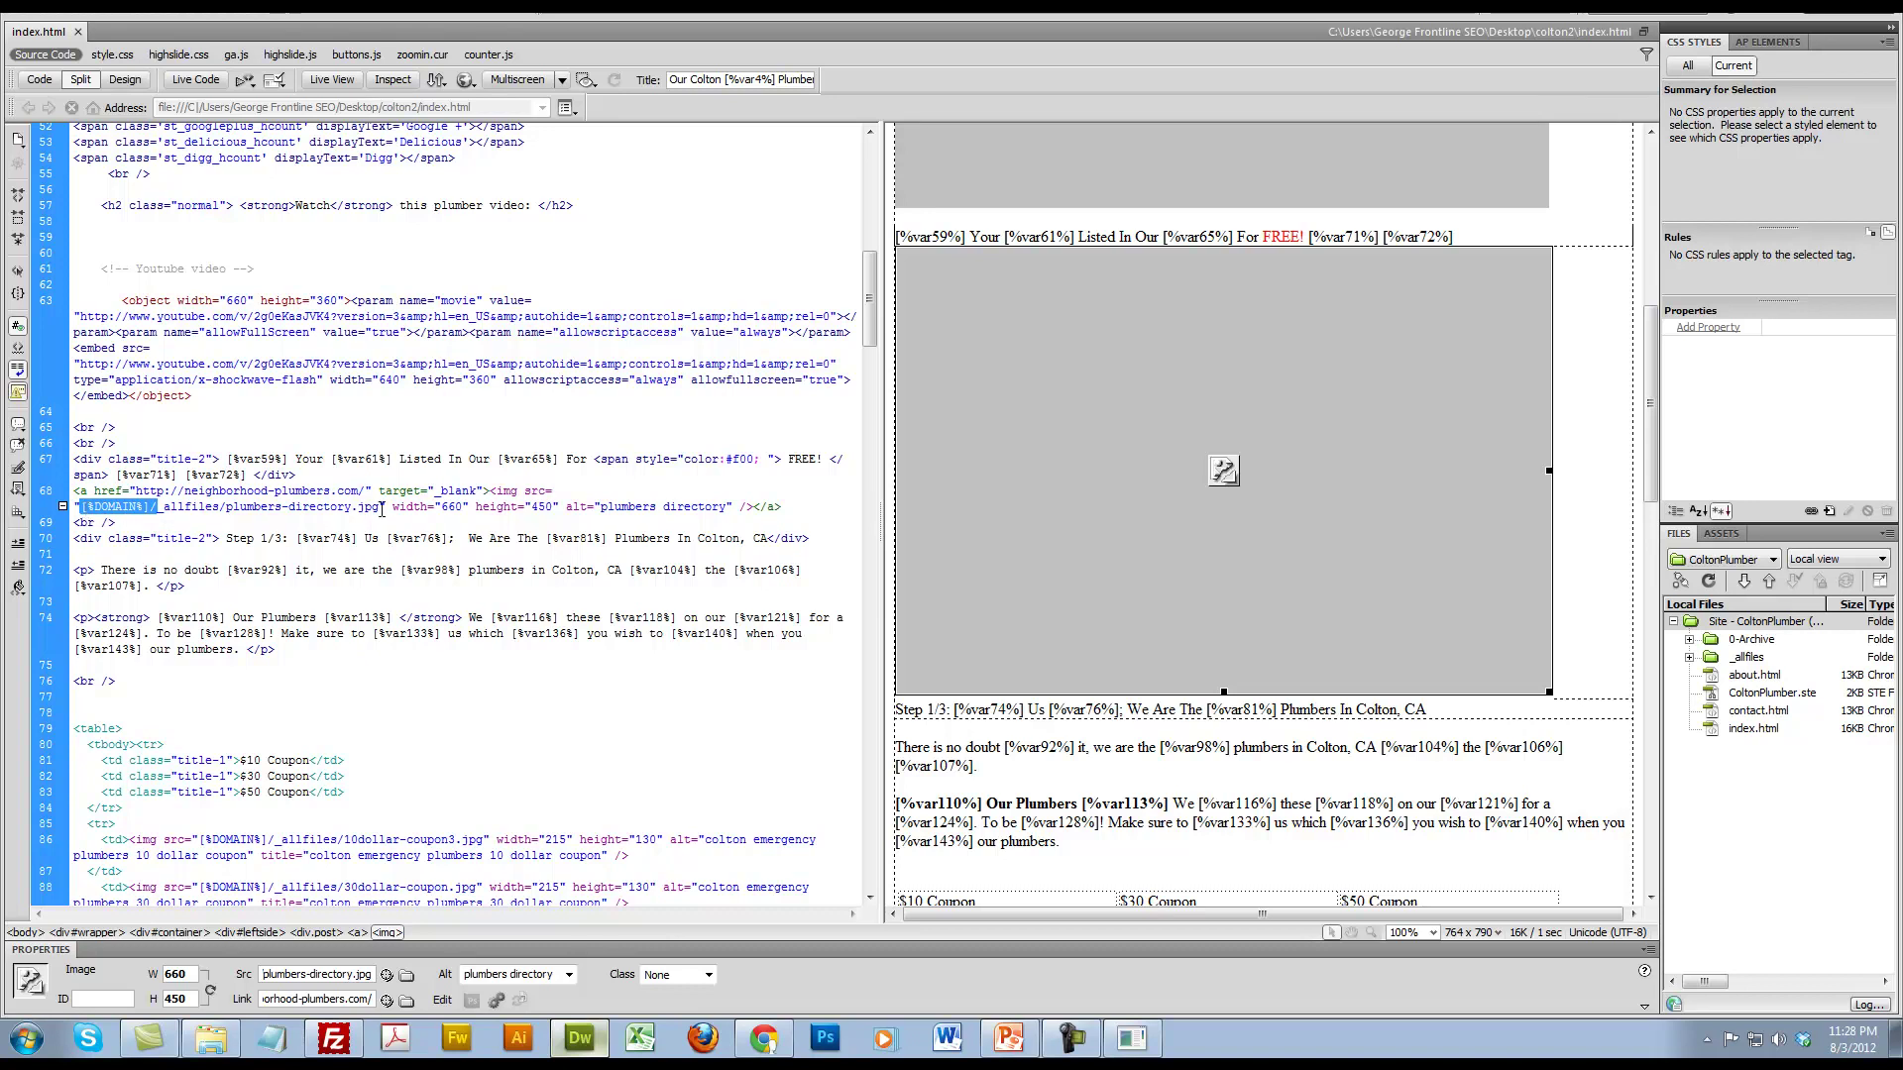
{"action": "key", "text": "Delete"}
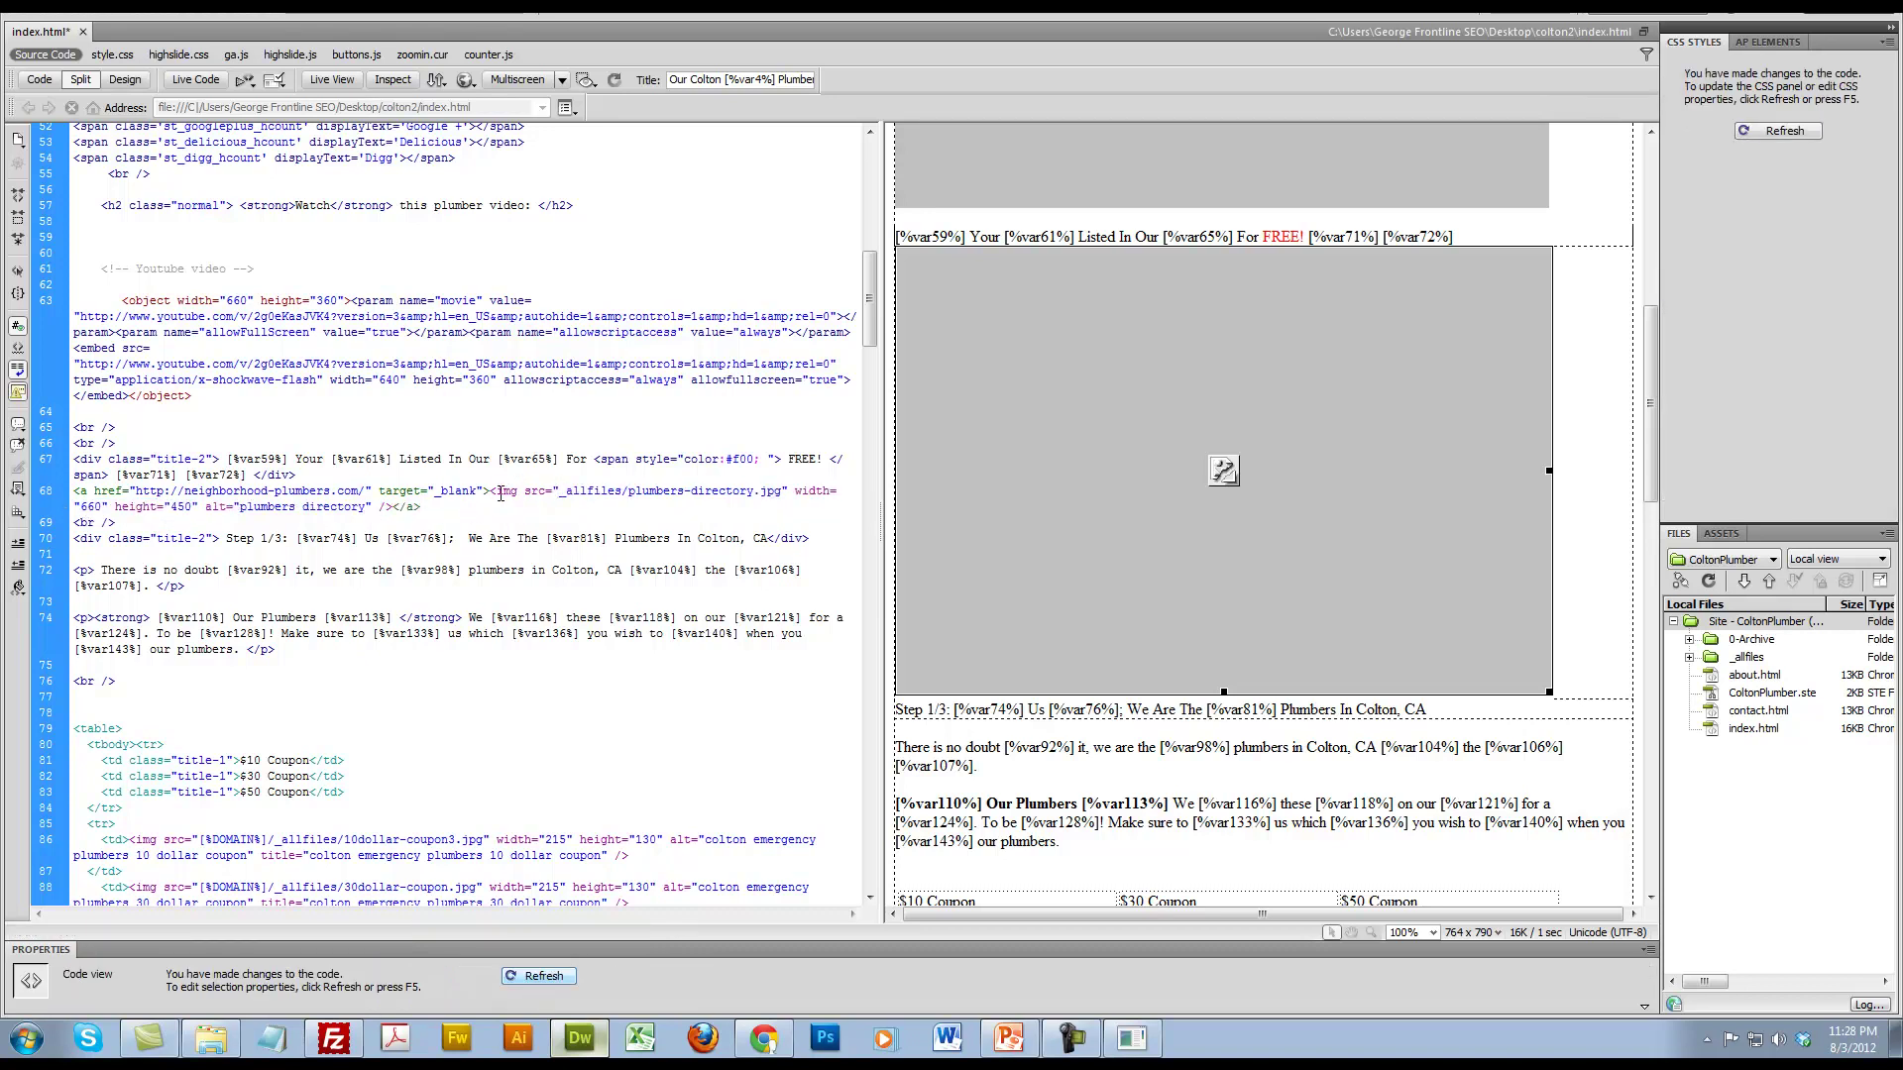
{"action": "left_click_drag", "start_coordinate": [495, 494], "coordinate": [615, 494]}
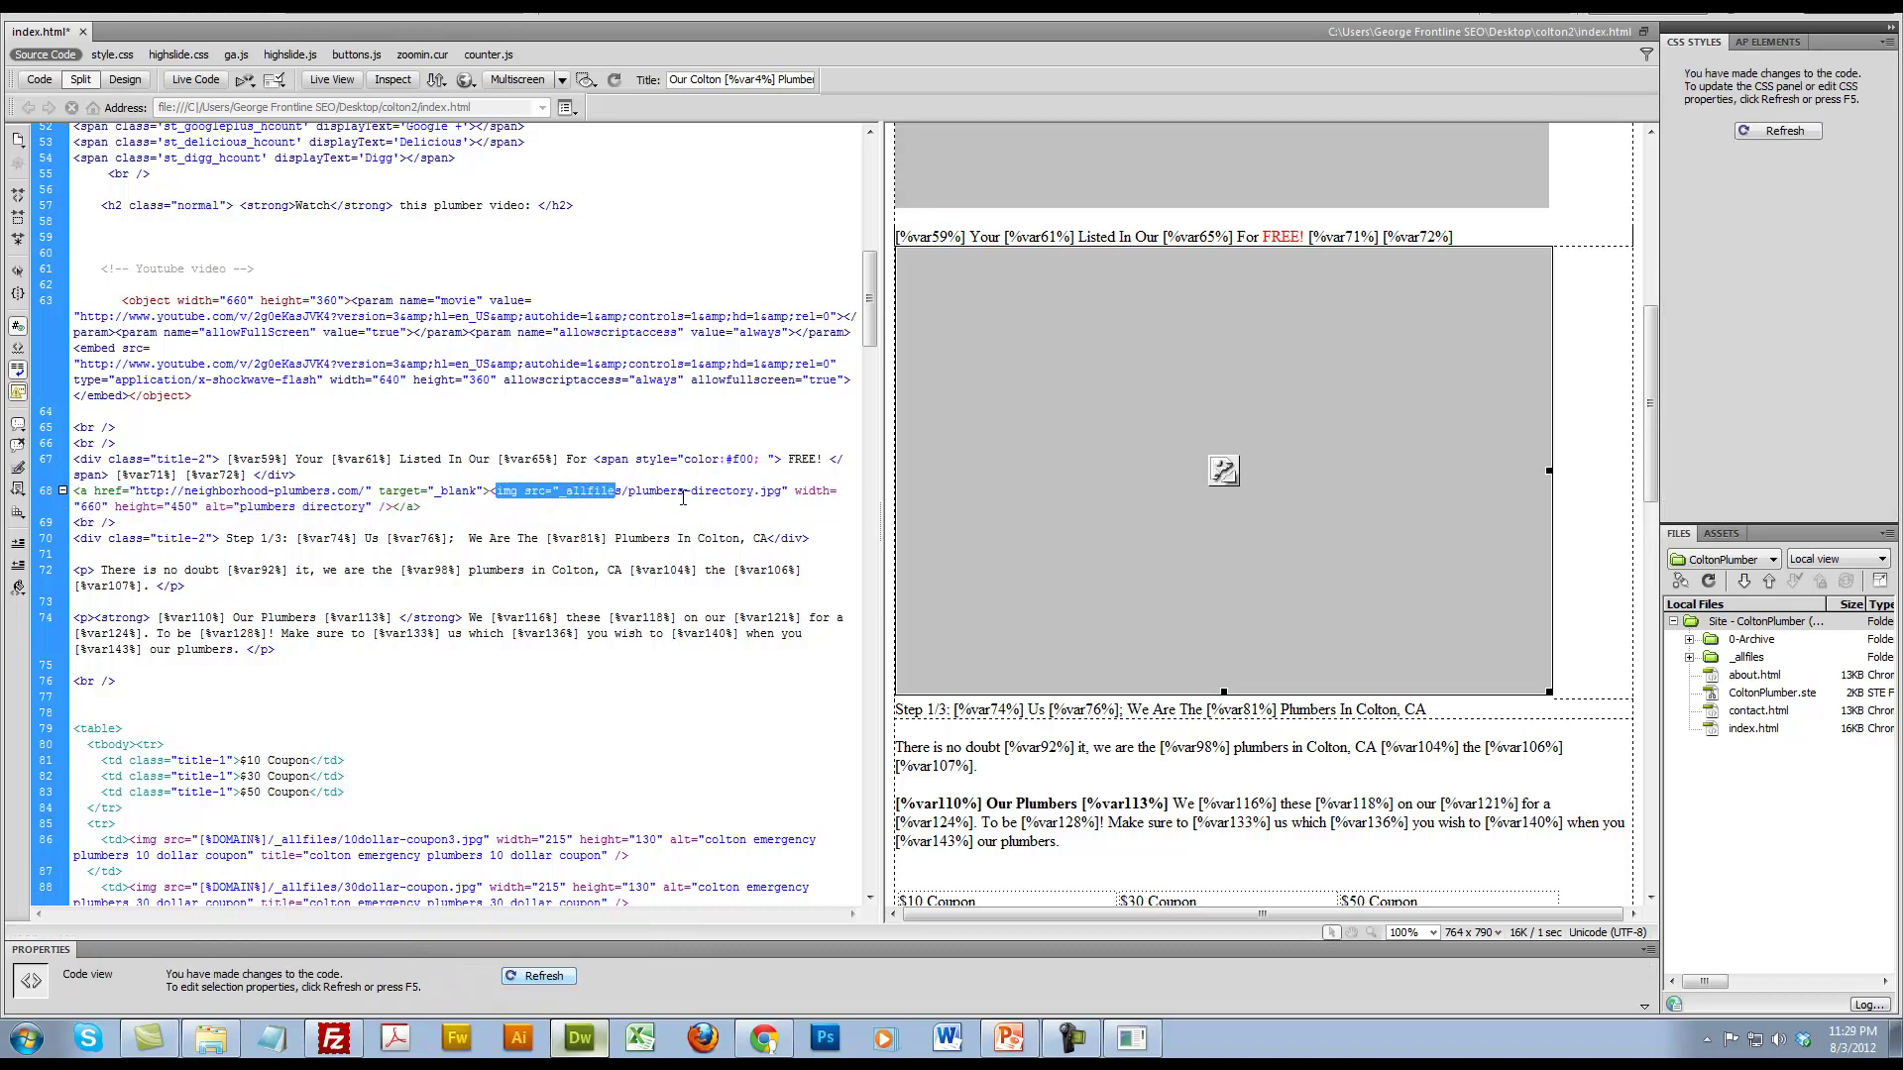
{"action": "left_click", "coordinate": [657, 508]}
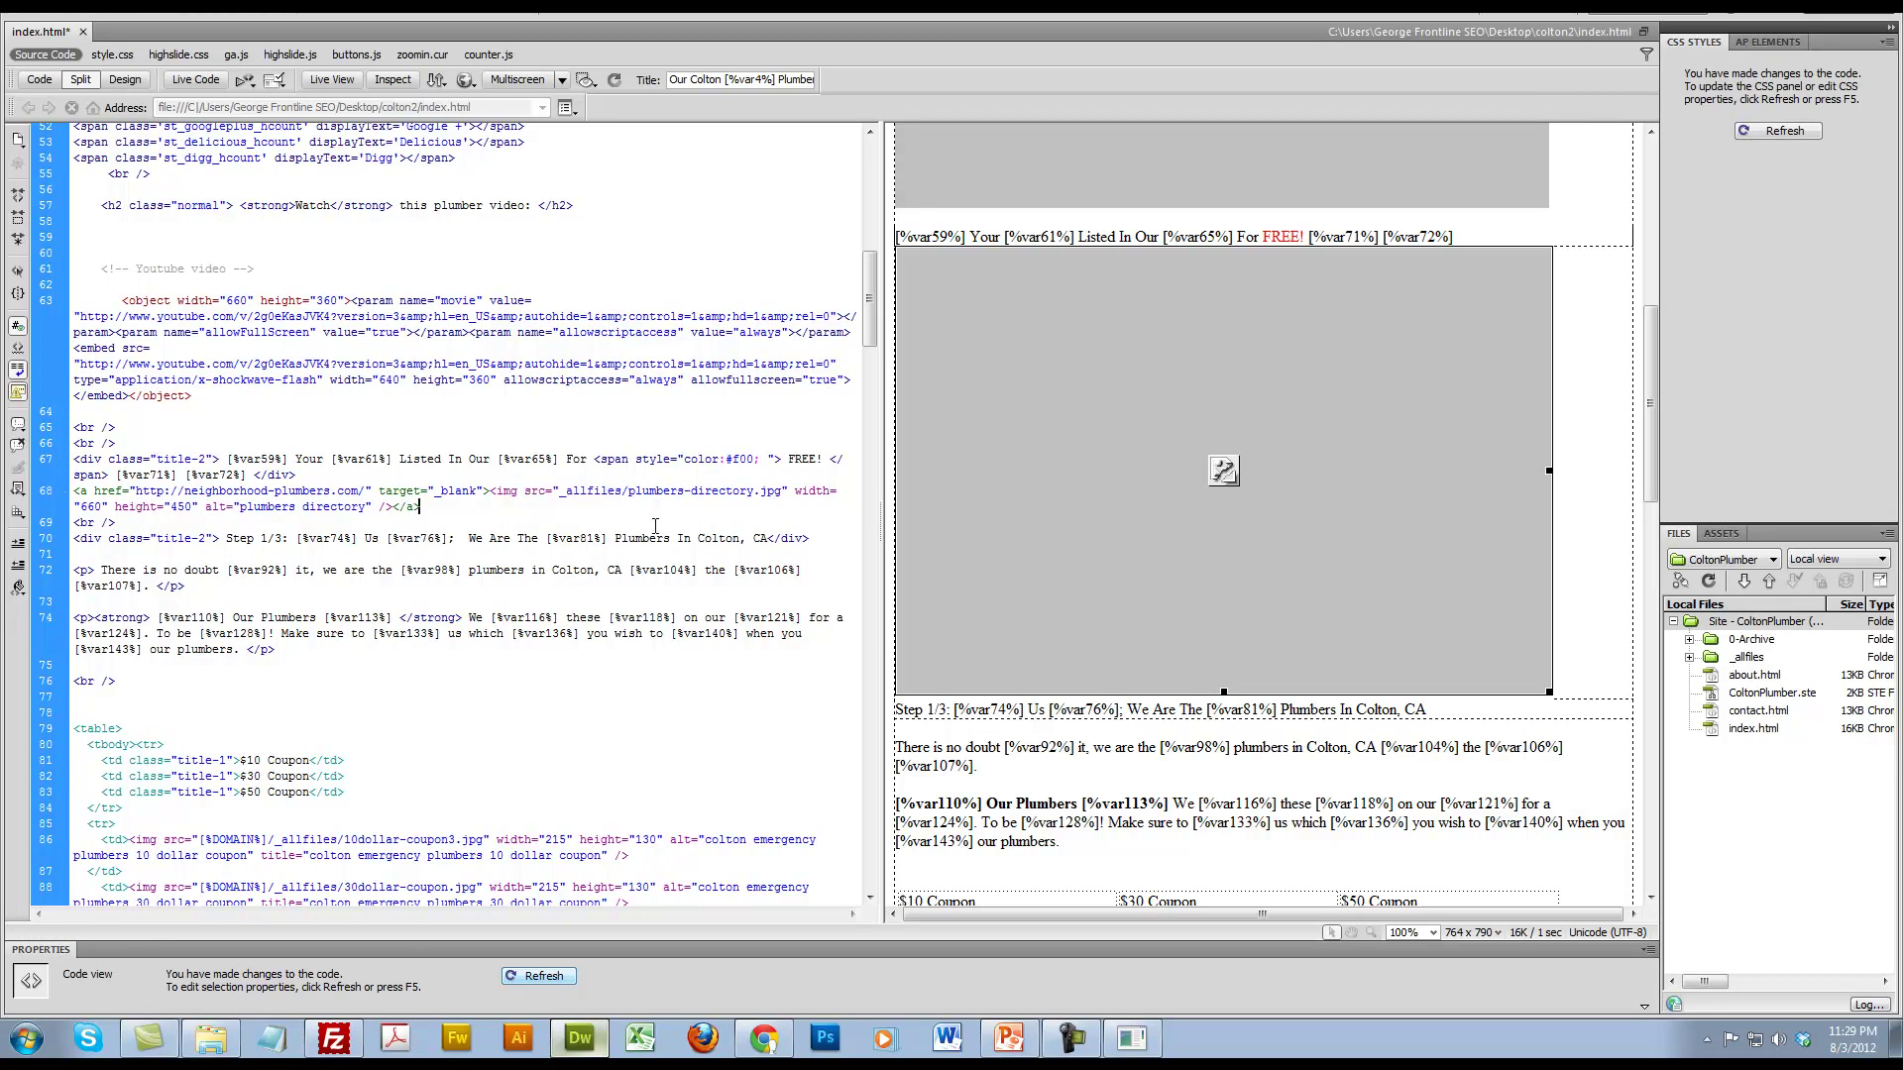
Step: Put the [%DOMAIN%]/ prefix back before _allfiles in the plumbers-directory.jpg image source and save index.html
{"action": "key", "text": "ctrl+f"}
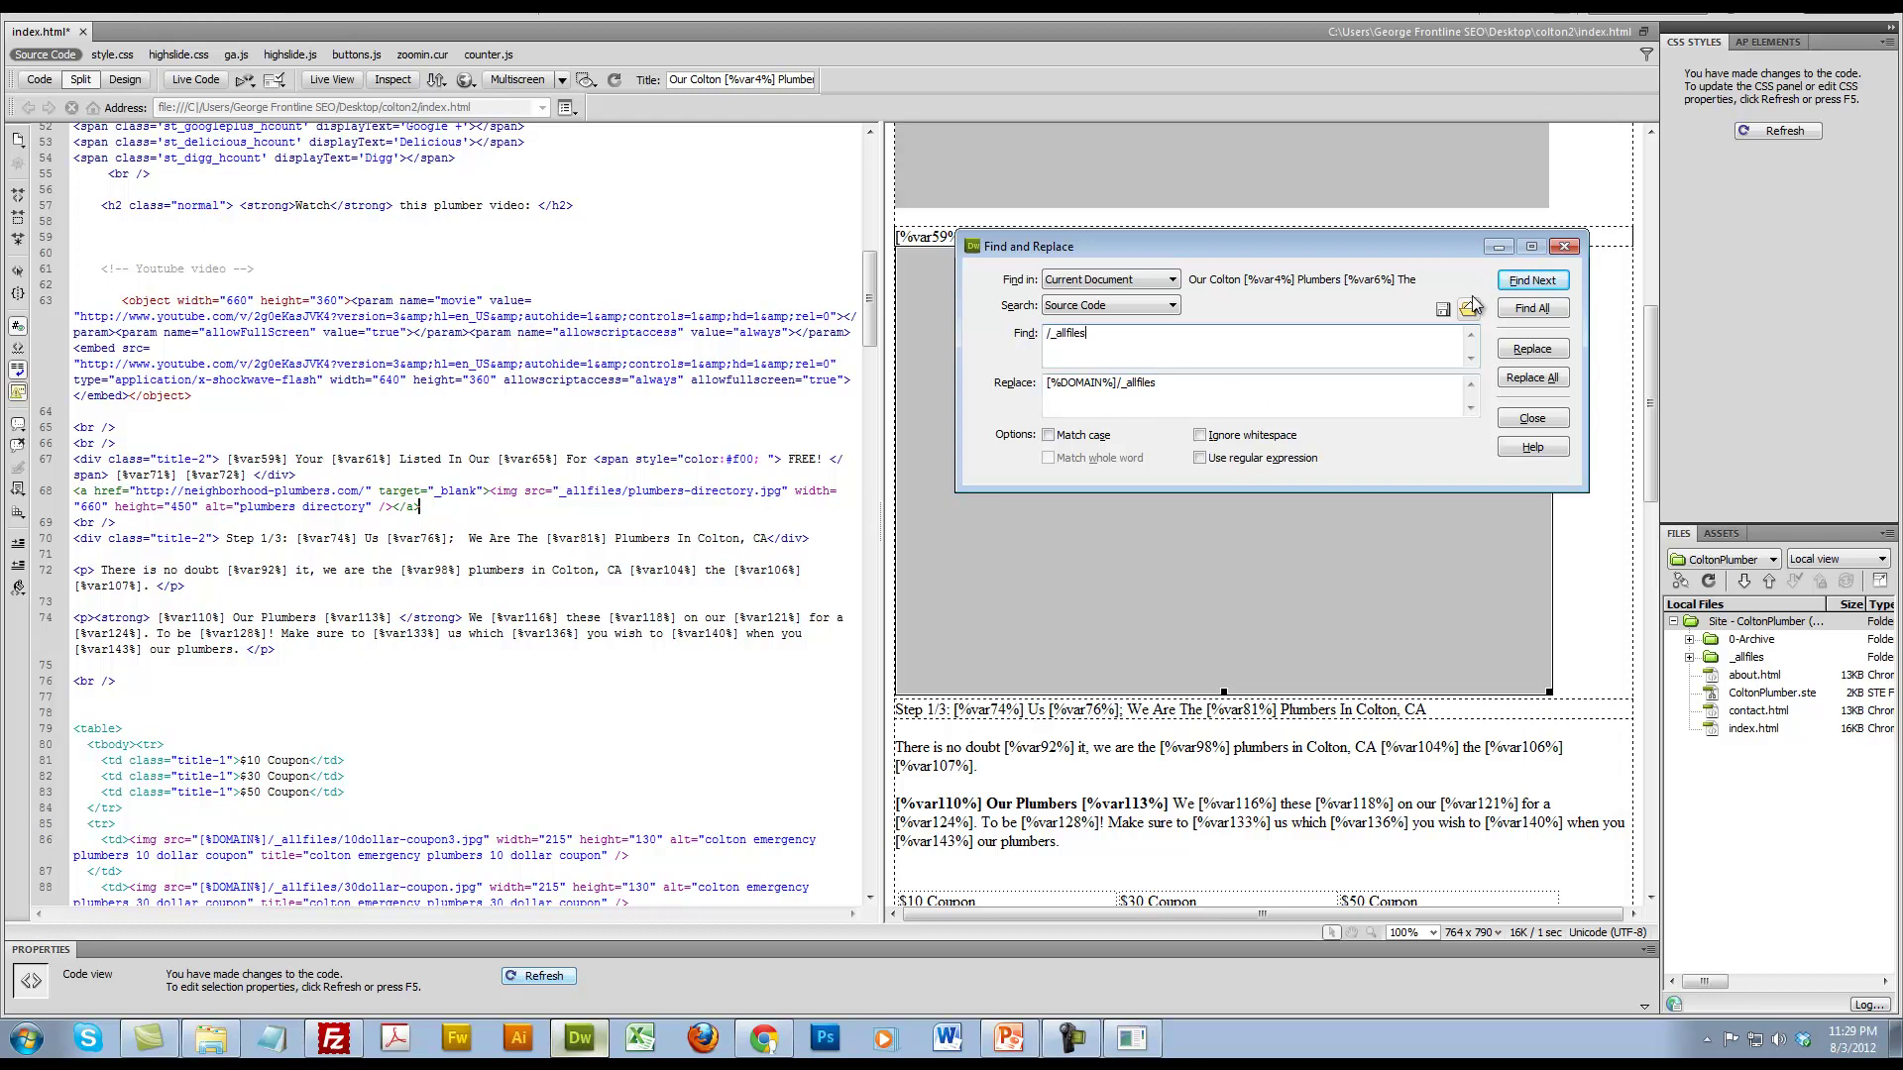
{"action": "left_click", "coordinate": [1563, 246]}
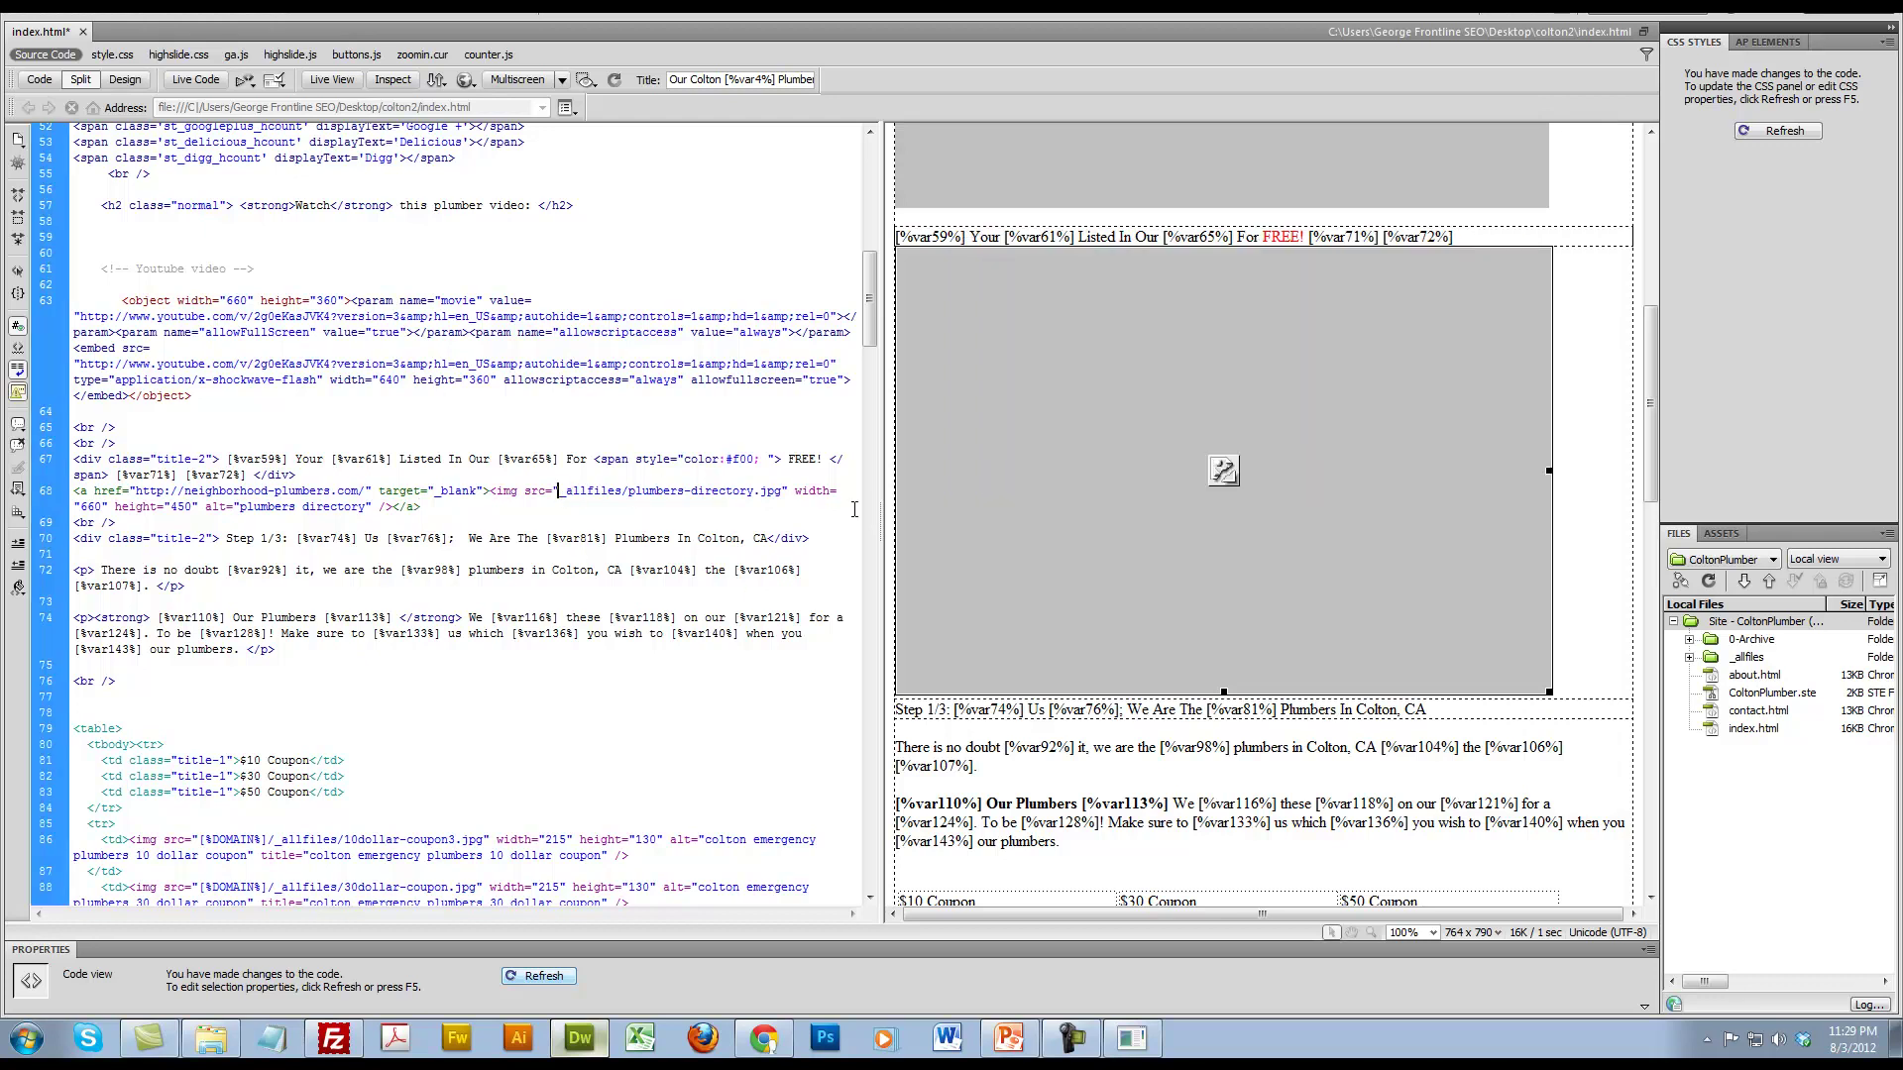
{"action": "type", "text": "[%DOMAIN%]/"}
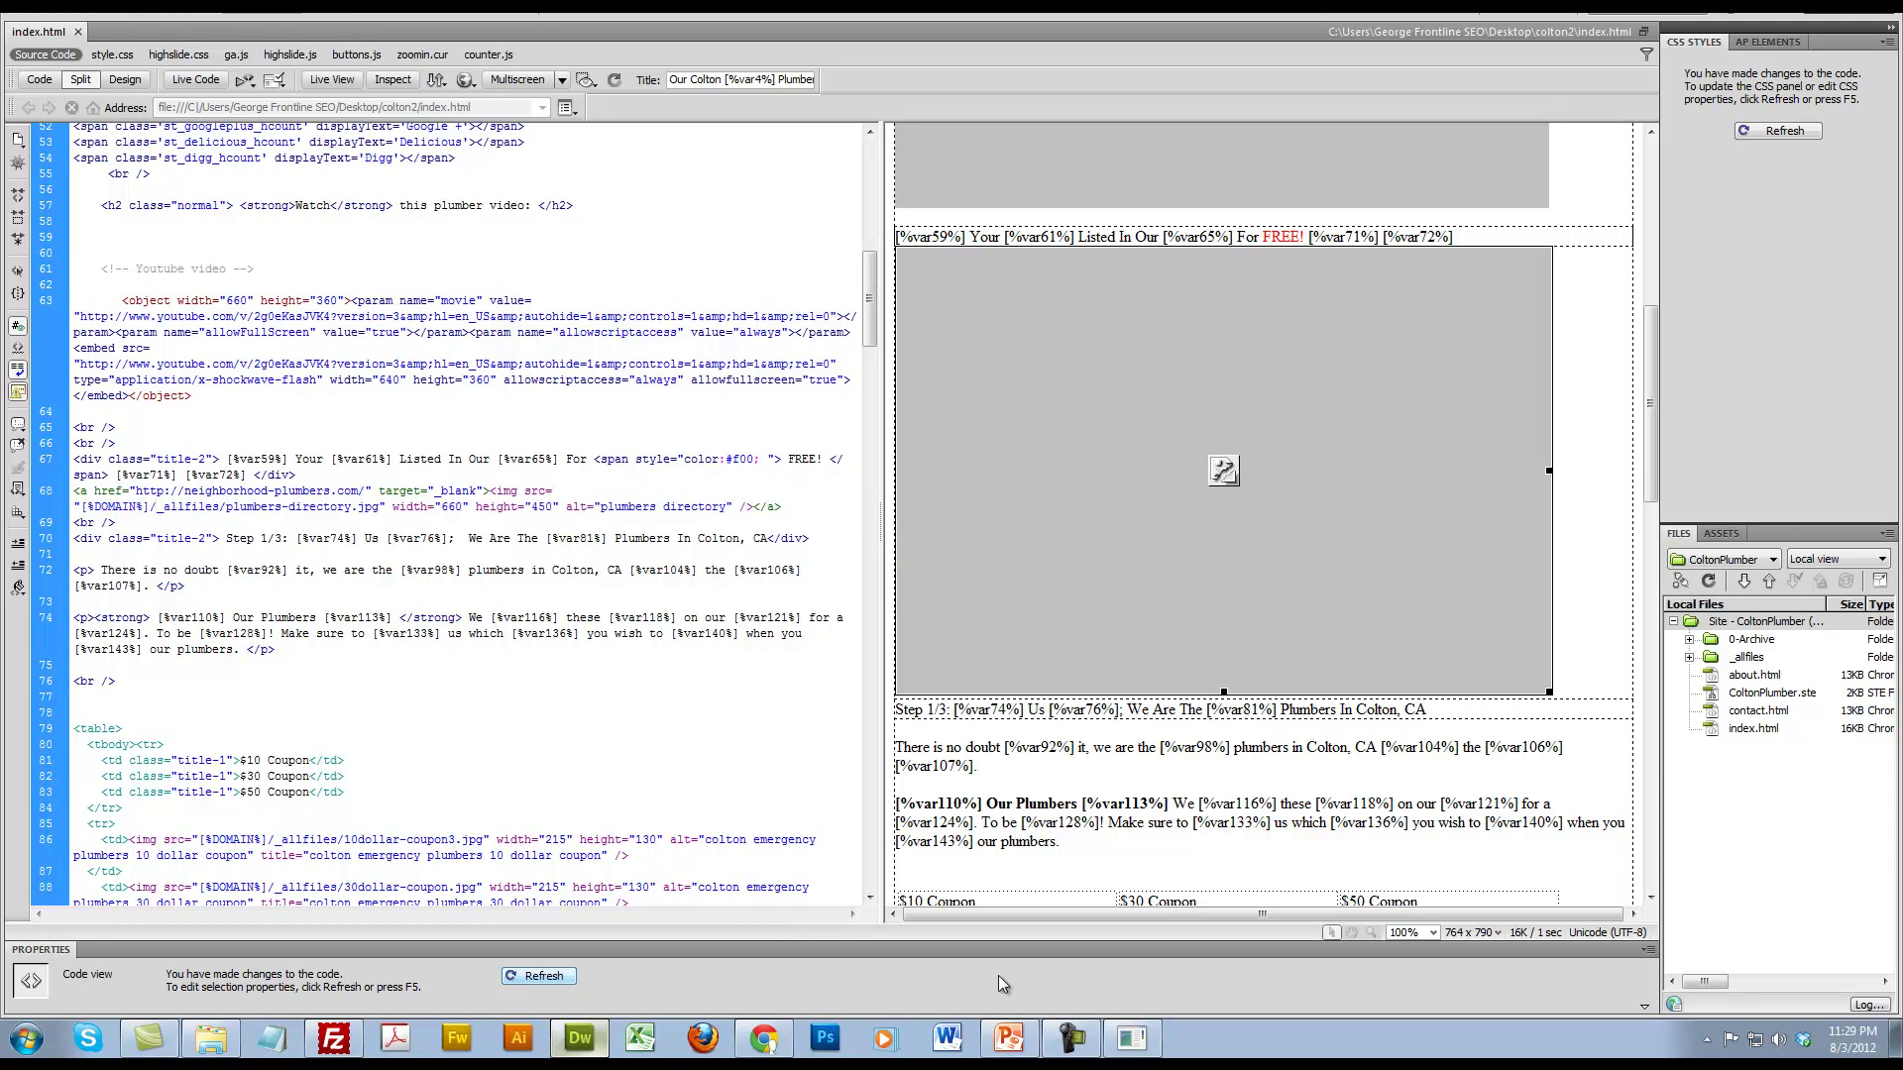
Step: Switch to MOWG Professional, process the pages again with the same folder structure, and check the upload progress
{"action": "left_click", "coordinate": [1130, 1037]}
{"action": "left_click", "coordinate": [1281, 936]}
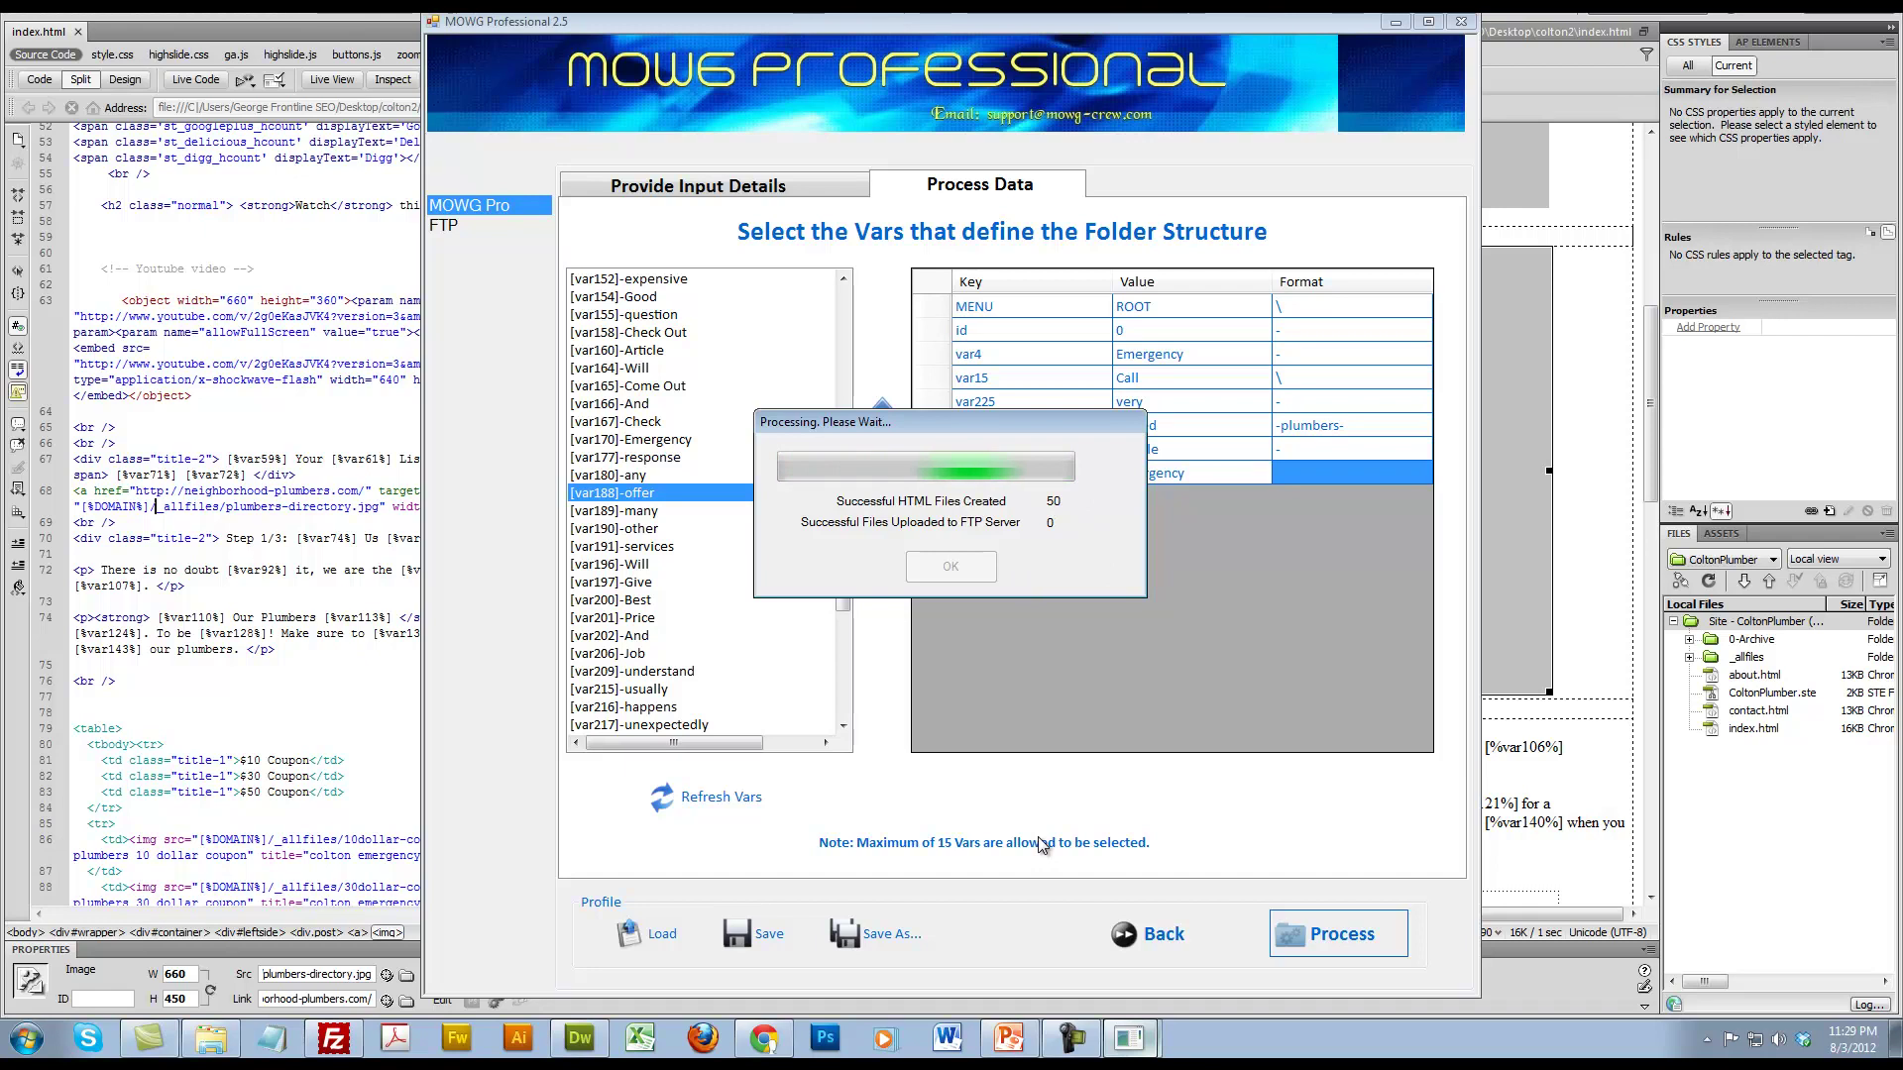
{"action": "left_click", "coordinate": [40, 37]}
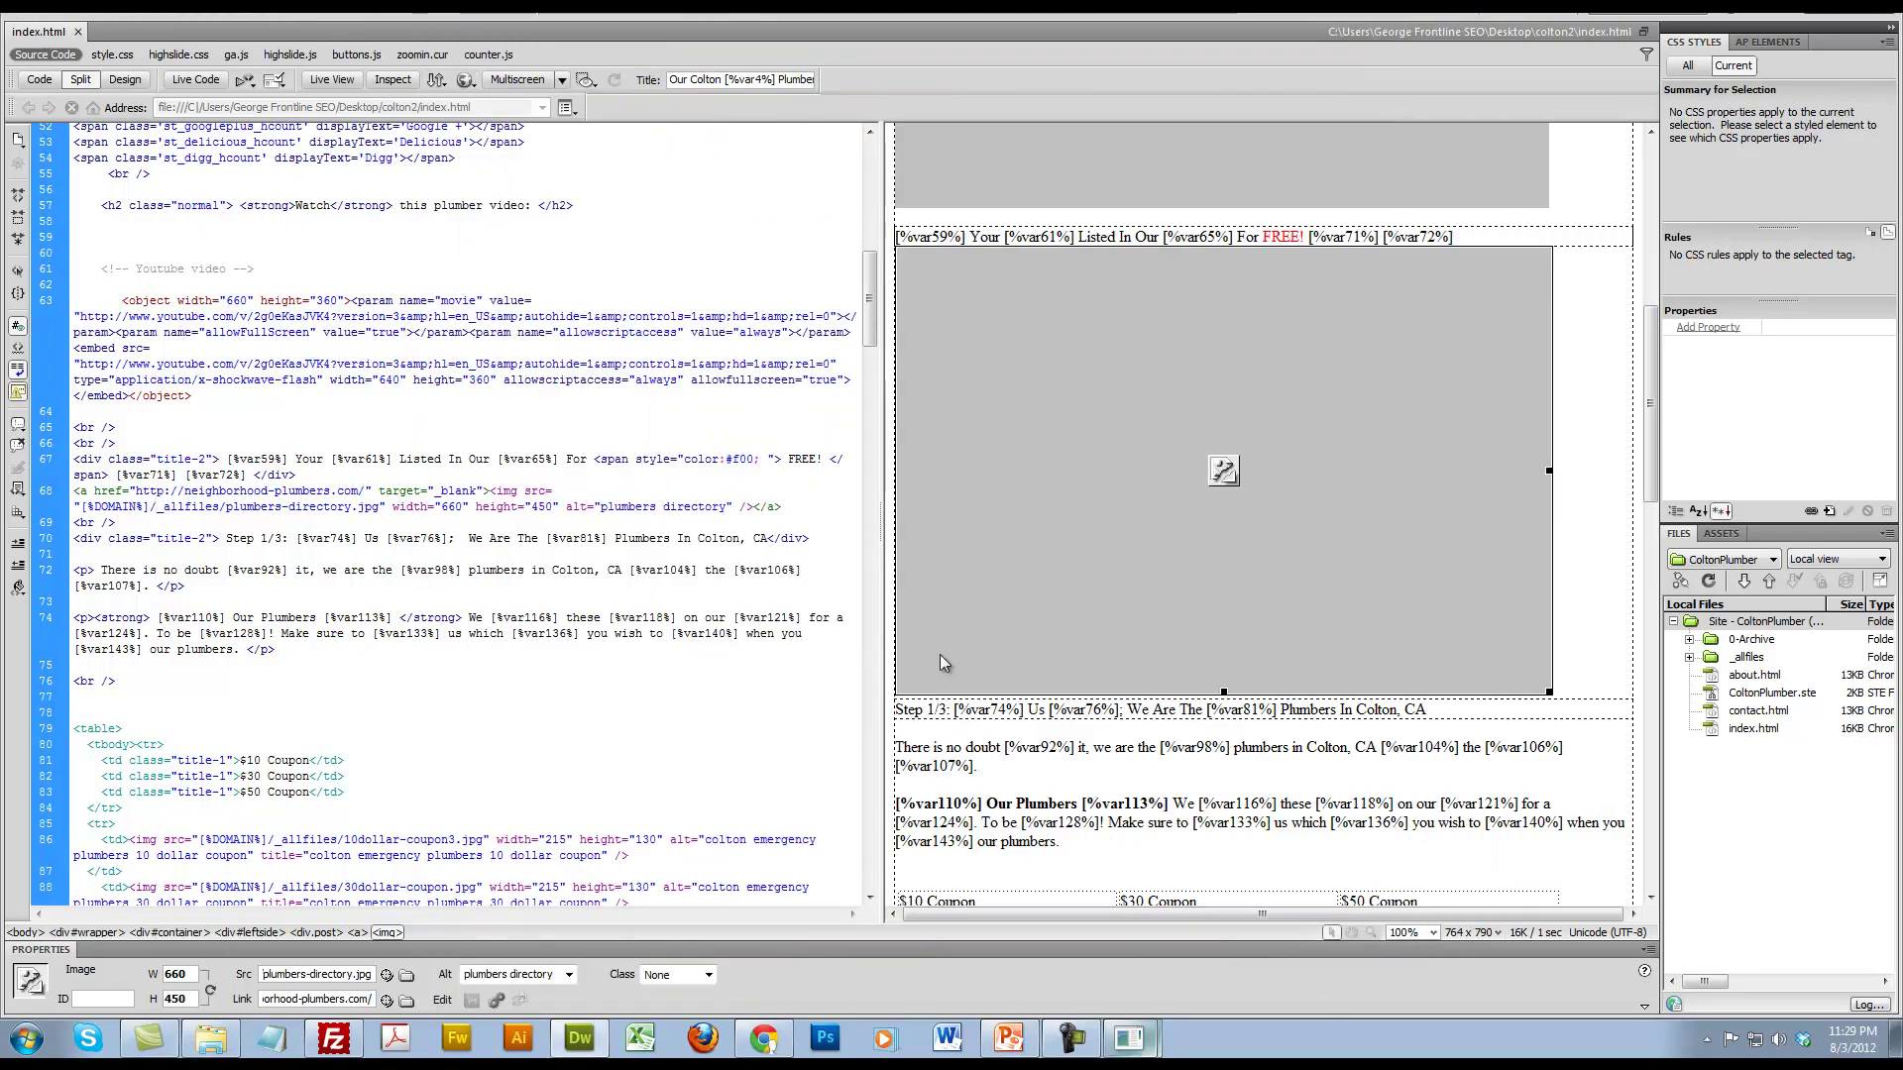
{"action": "left_click", "coordinate": [1129, 1039]}
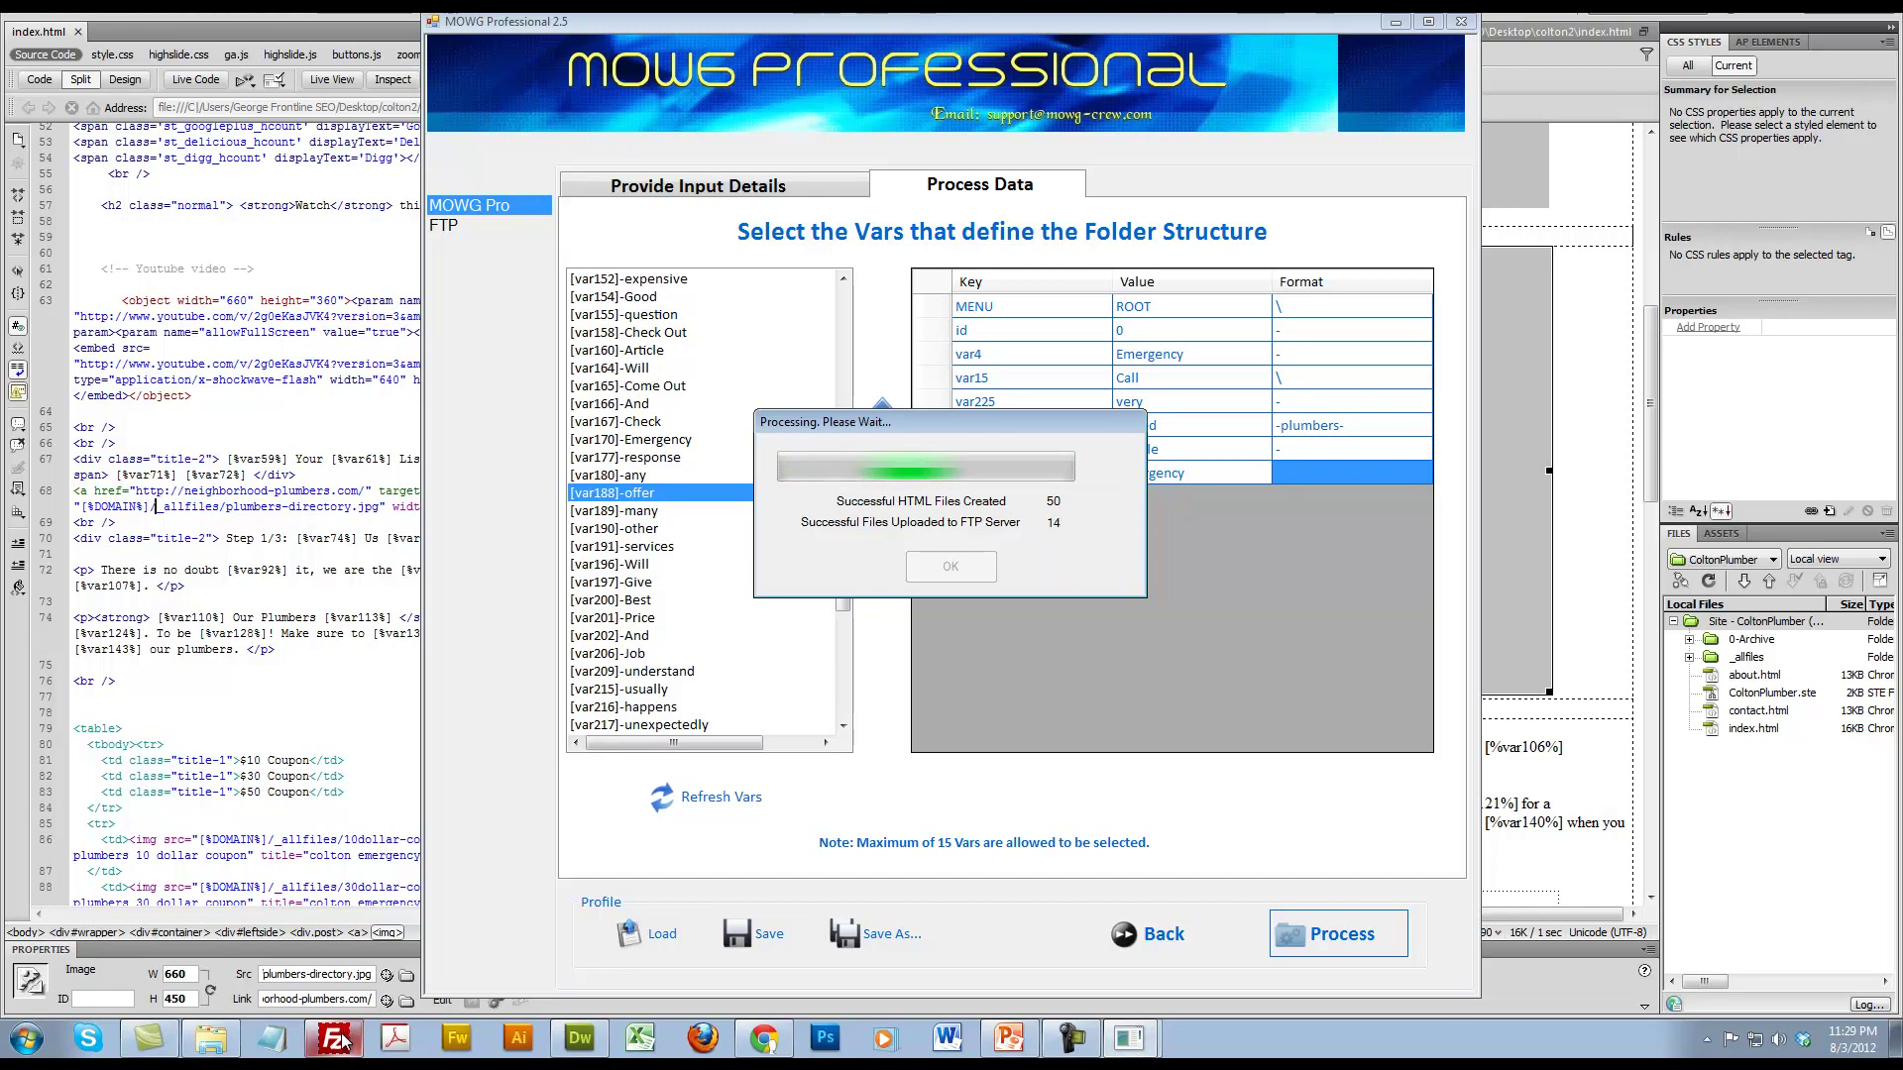
Step: Switch to Chrome, reload the 3test site, and check the directory and coupon images down the page
{"action": "left_click", "coordinate": [776, 1036]}
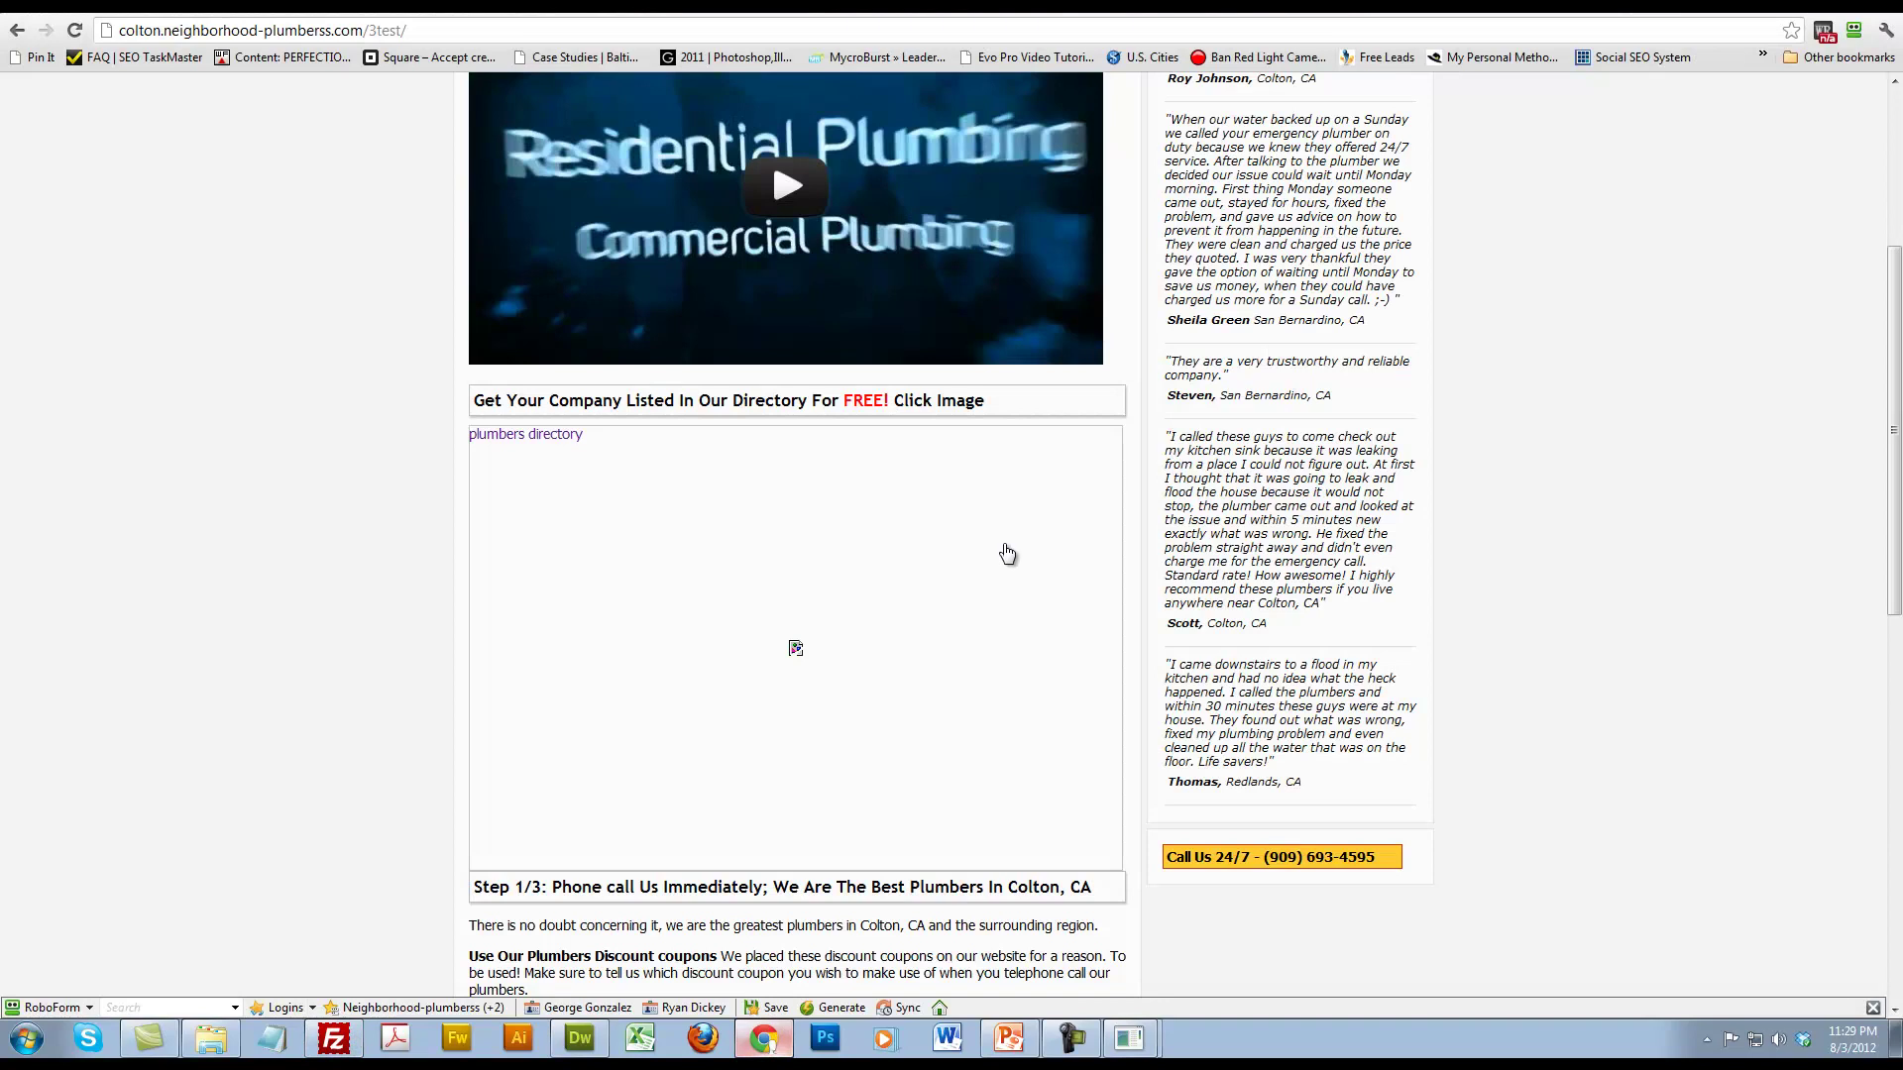
{"action": "left_click", "coordinate": [238, 30]}
{"action": "key", "text": "Return"}
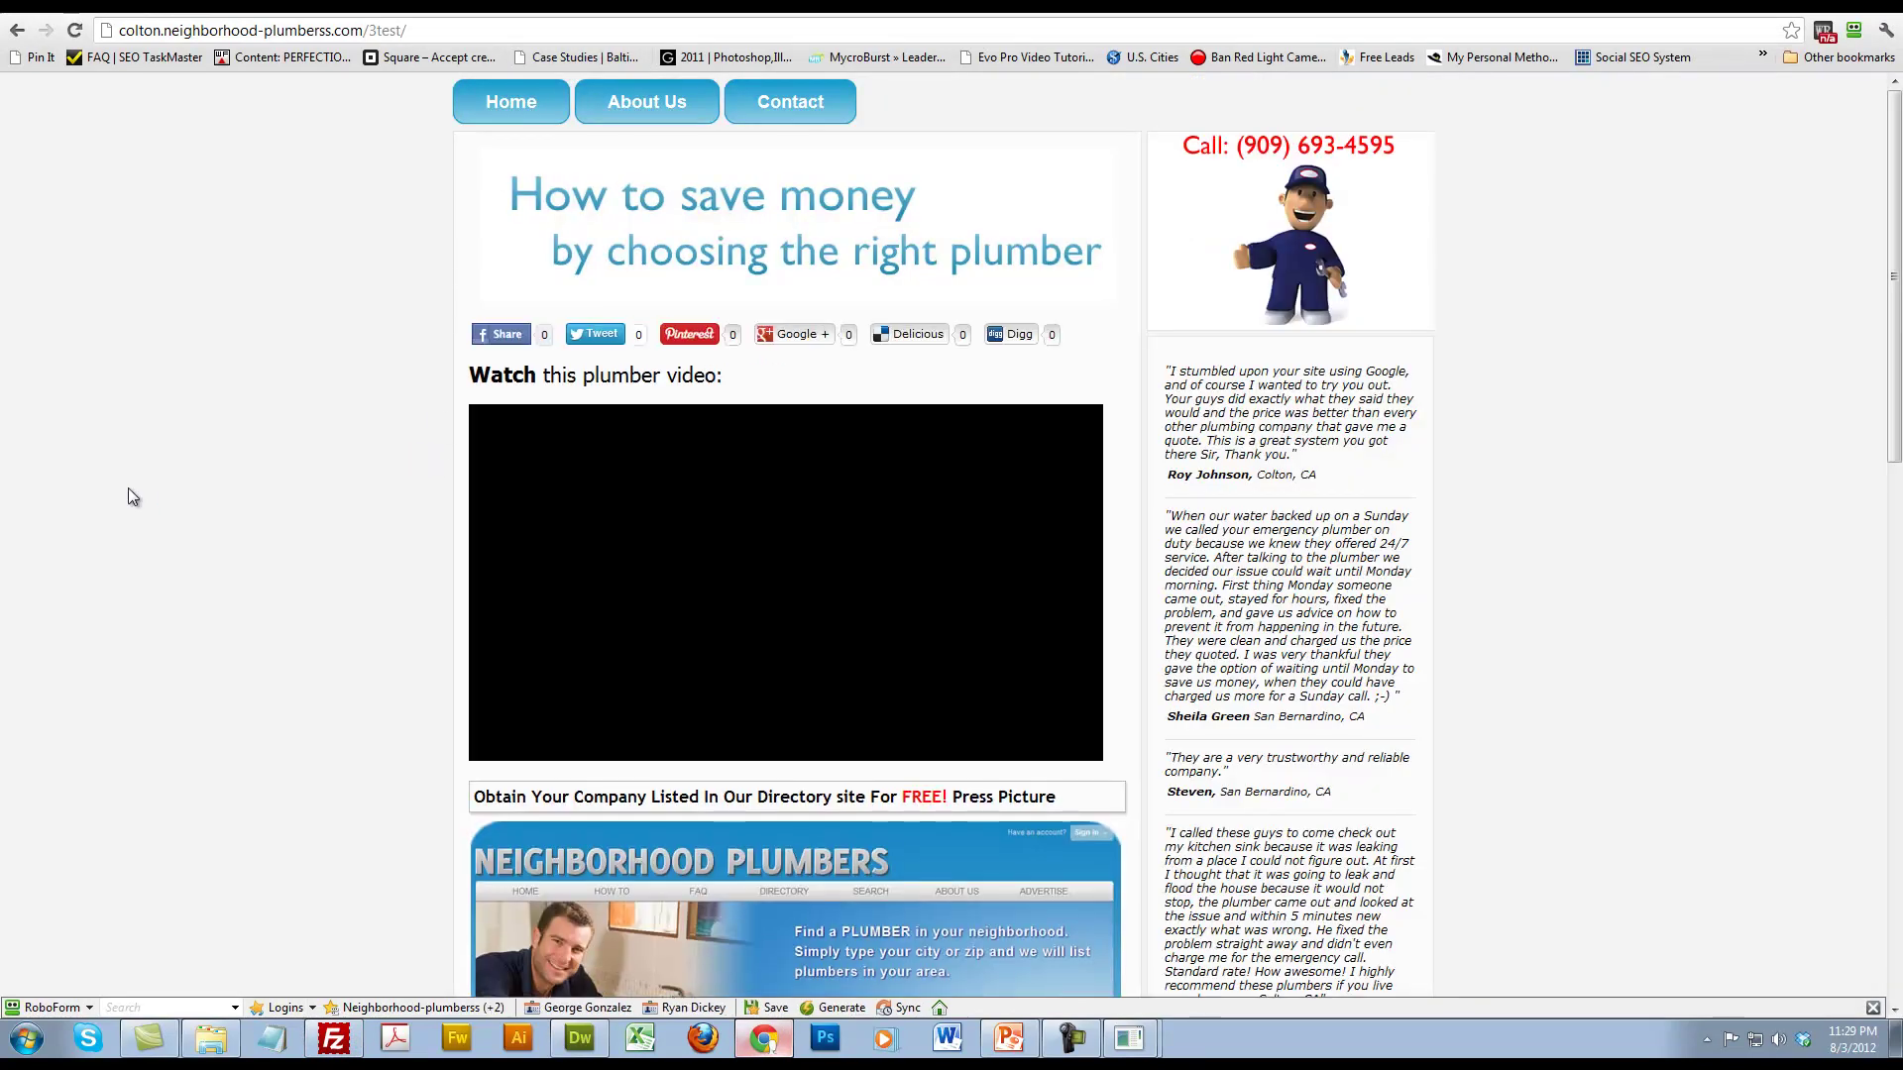
{"action": "scroll", "coordinate": [216, 281], "scroll_direction": "down", "scroll_amount": 1}
{"action": "scroll", "coordinate": [410, 618], "scroll_direction": "down", "scroll_amount": 5}
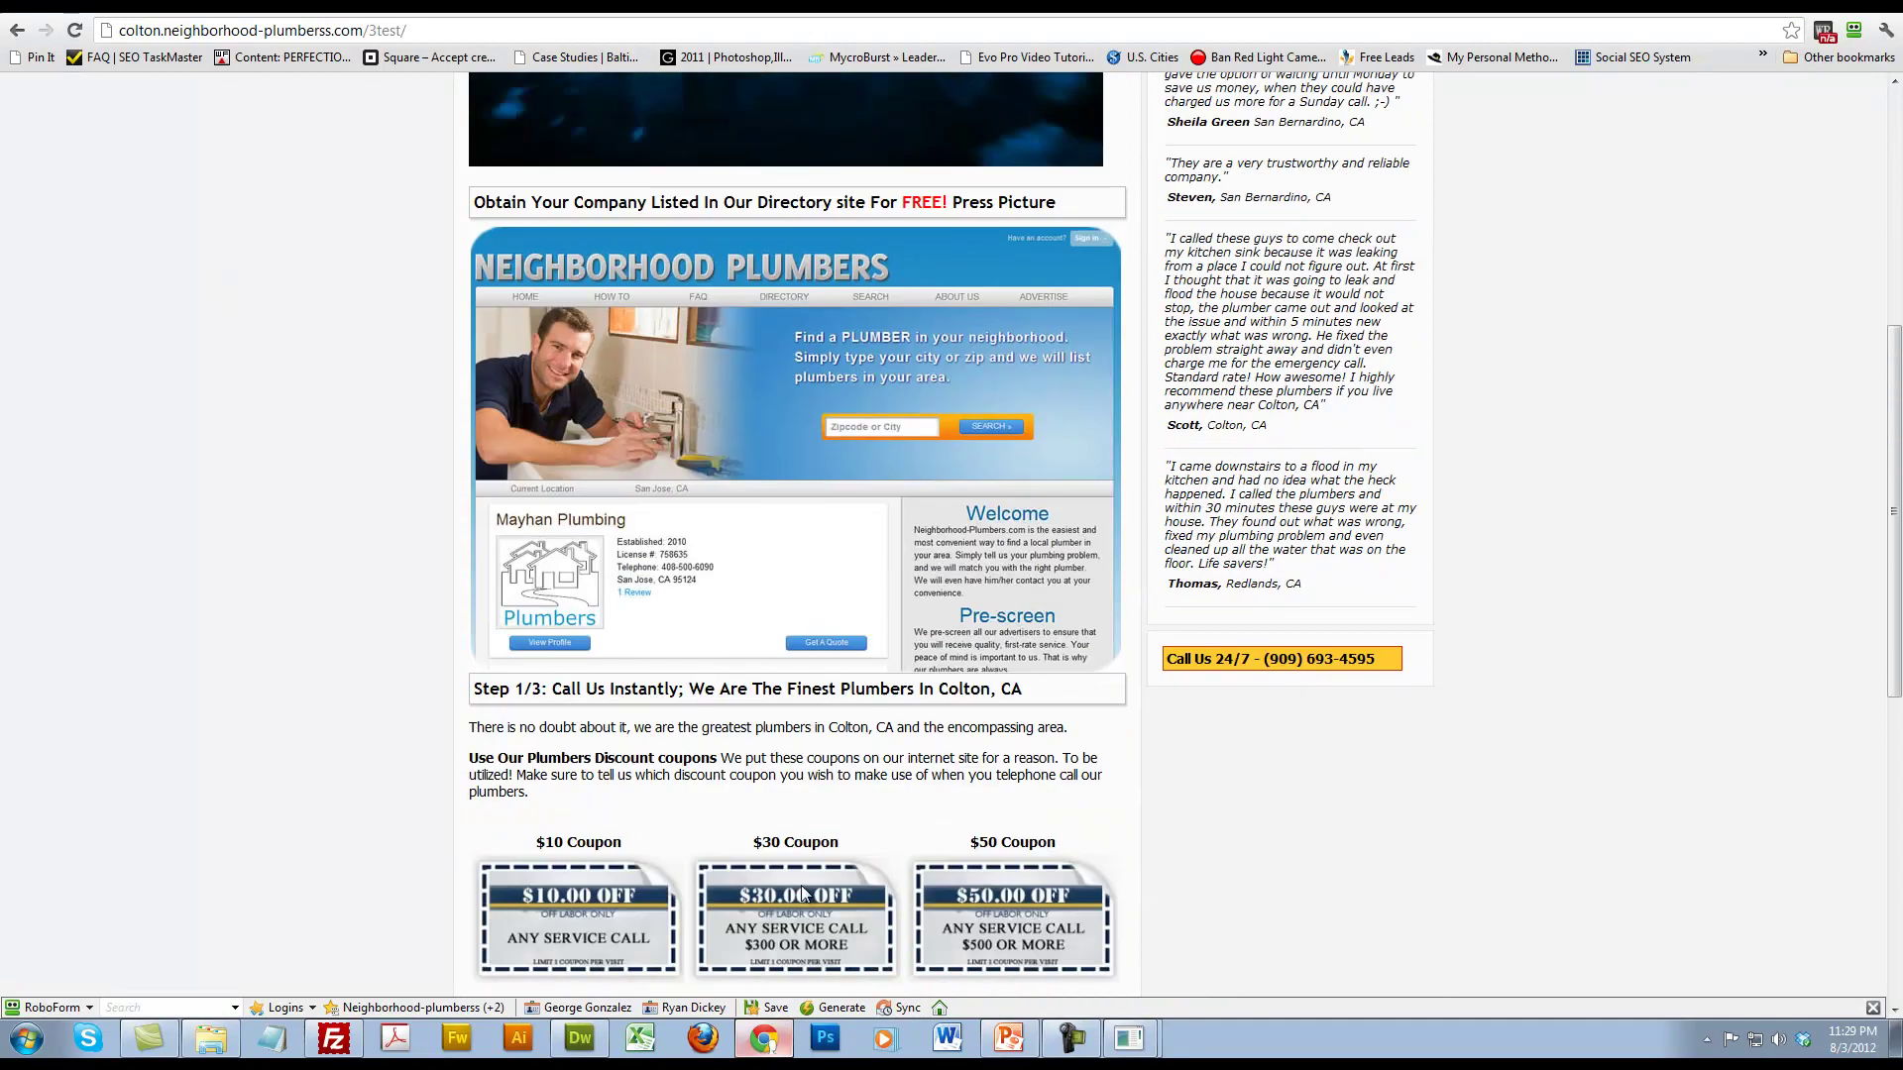
{"action": "scroll", "coordinate": [474, 545], "scroll_direction": "down", "scroll_amount": 5}
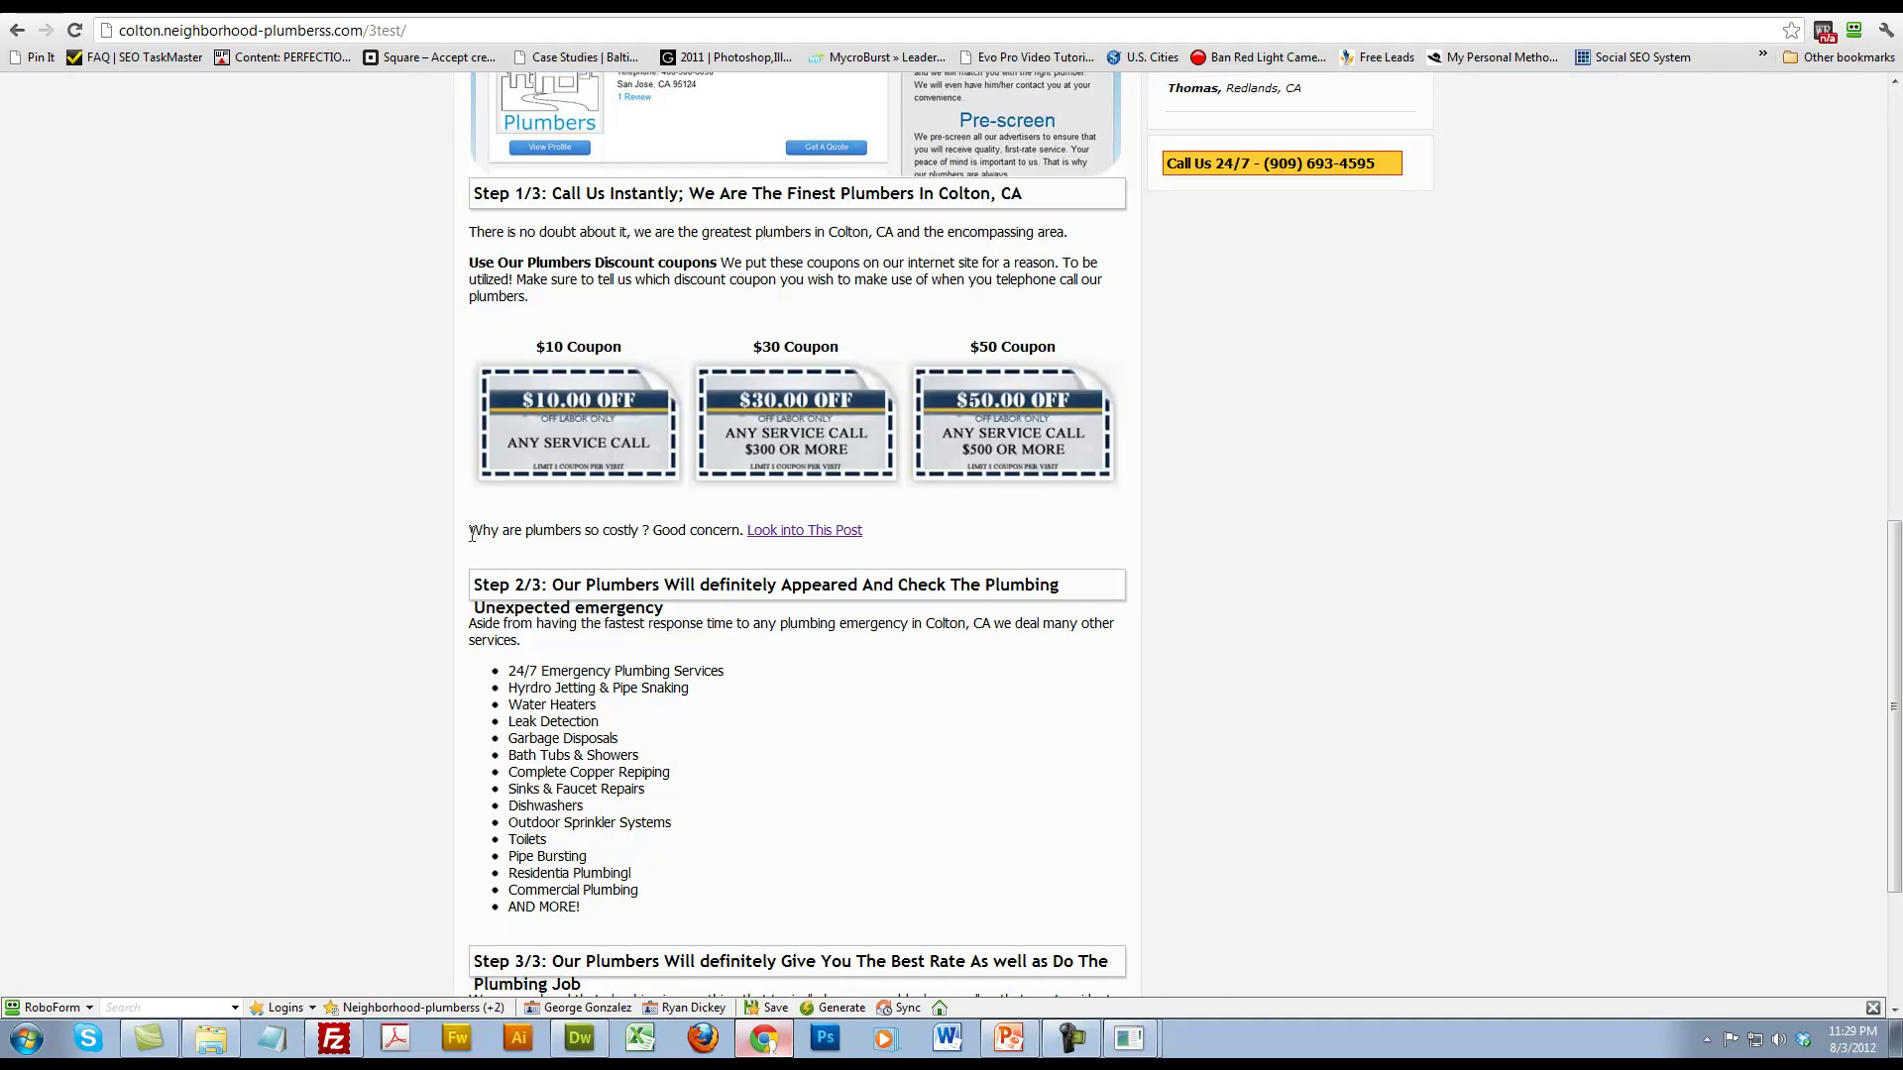
{"action": "scroll", "coordinate": [467, 532], "scroll_direction": "up", "scroll_amount": 8}
{"action": "scroll", "coordinate": [898, 538], "scroll_direction": "up", "scroll_amount": 3}
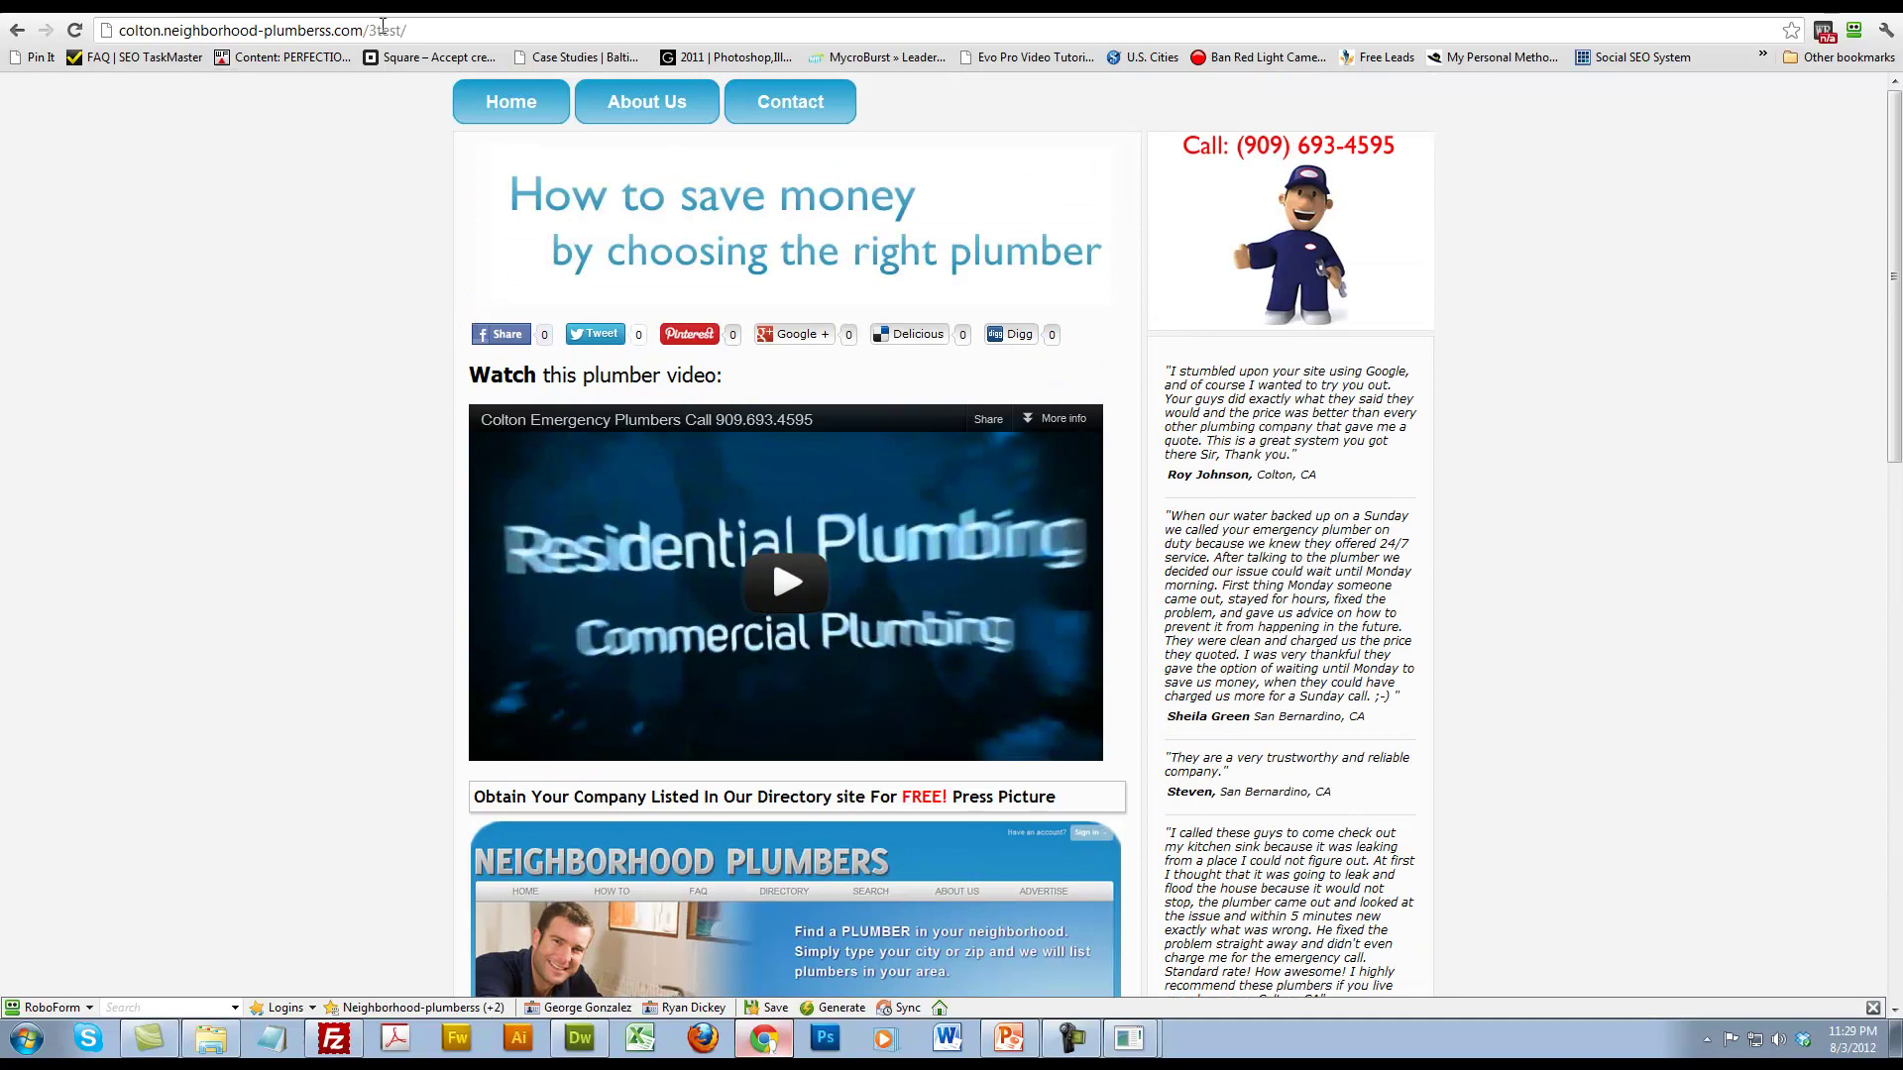
Step: Open colton.neighborhood-plumberss.com/2test/ and look through its images and rewritten text
{"action": "left_click", "coordinate": [458, 29]}
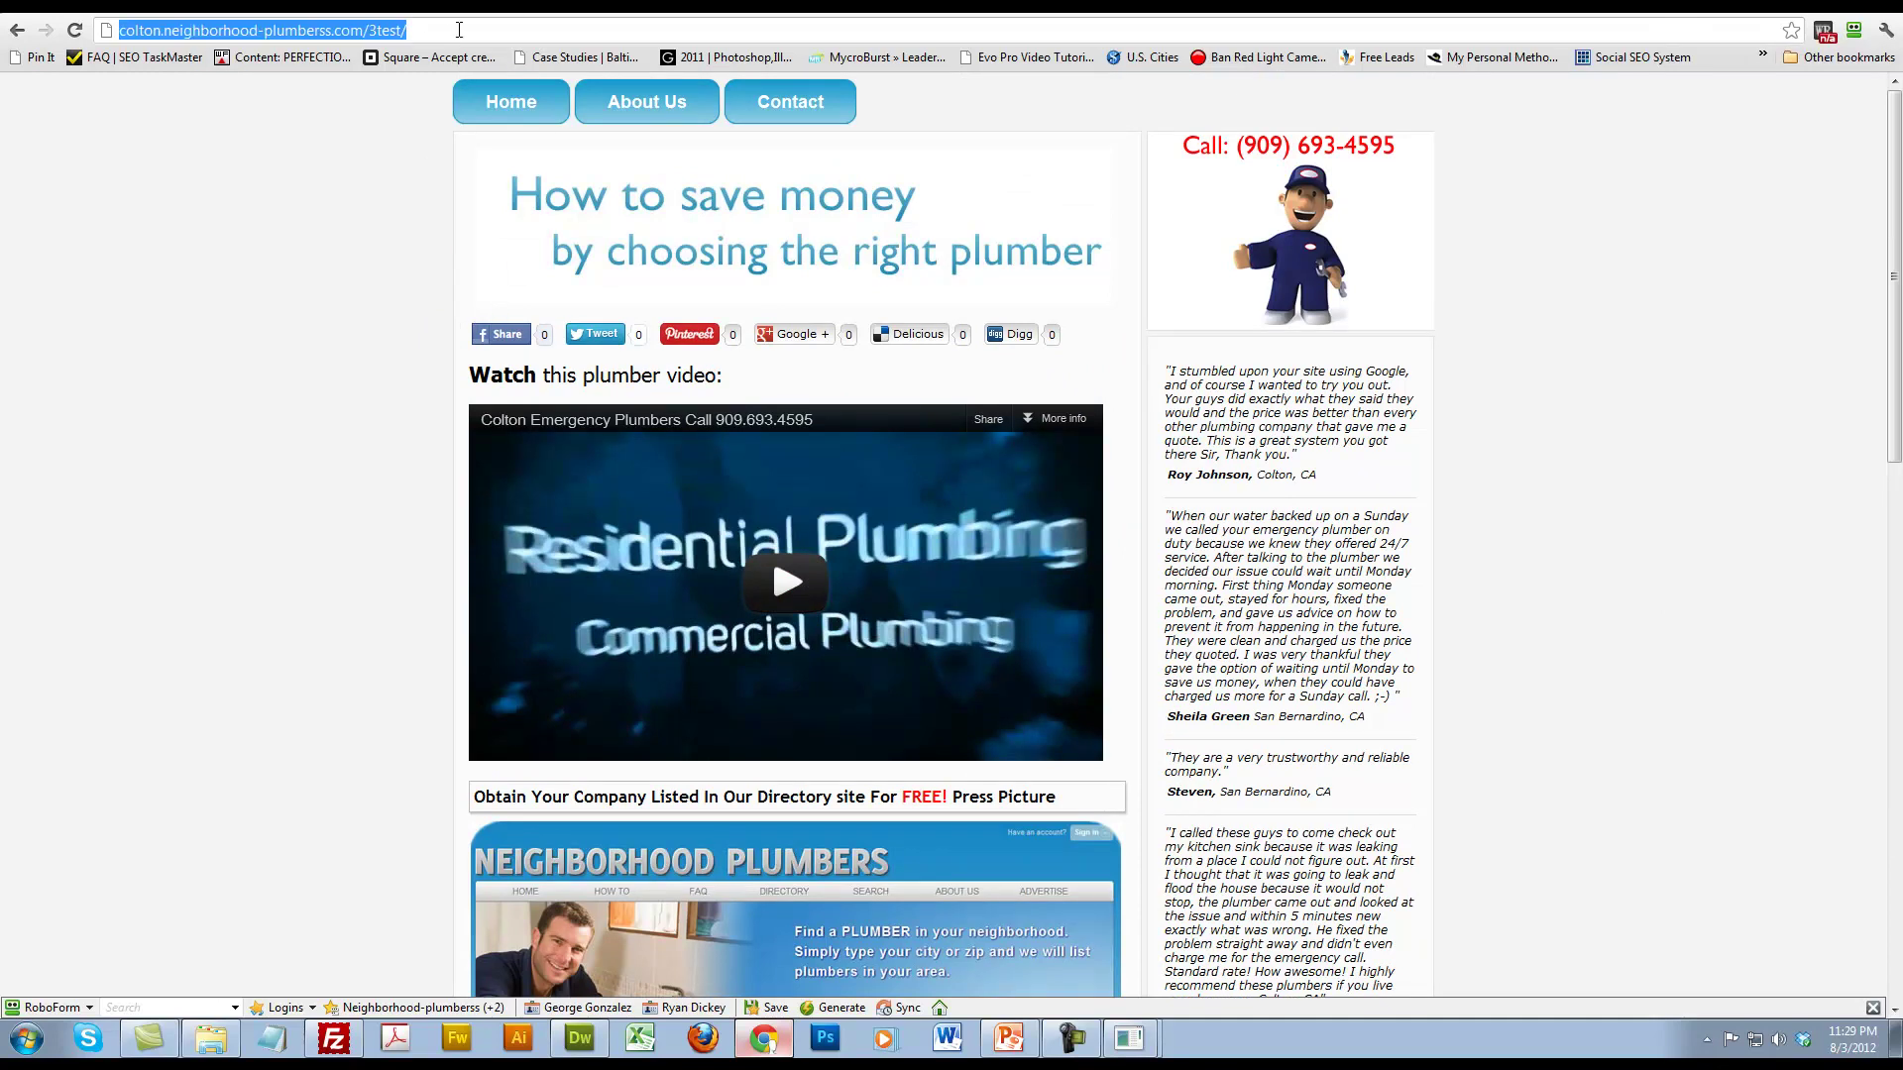
{"action": "type", "text": "colton.neighborhood-plumberss.com/2test/"}
{"action": "key", "text": "Return"}
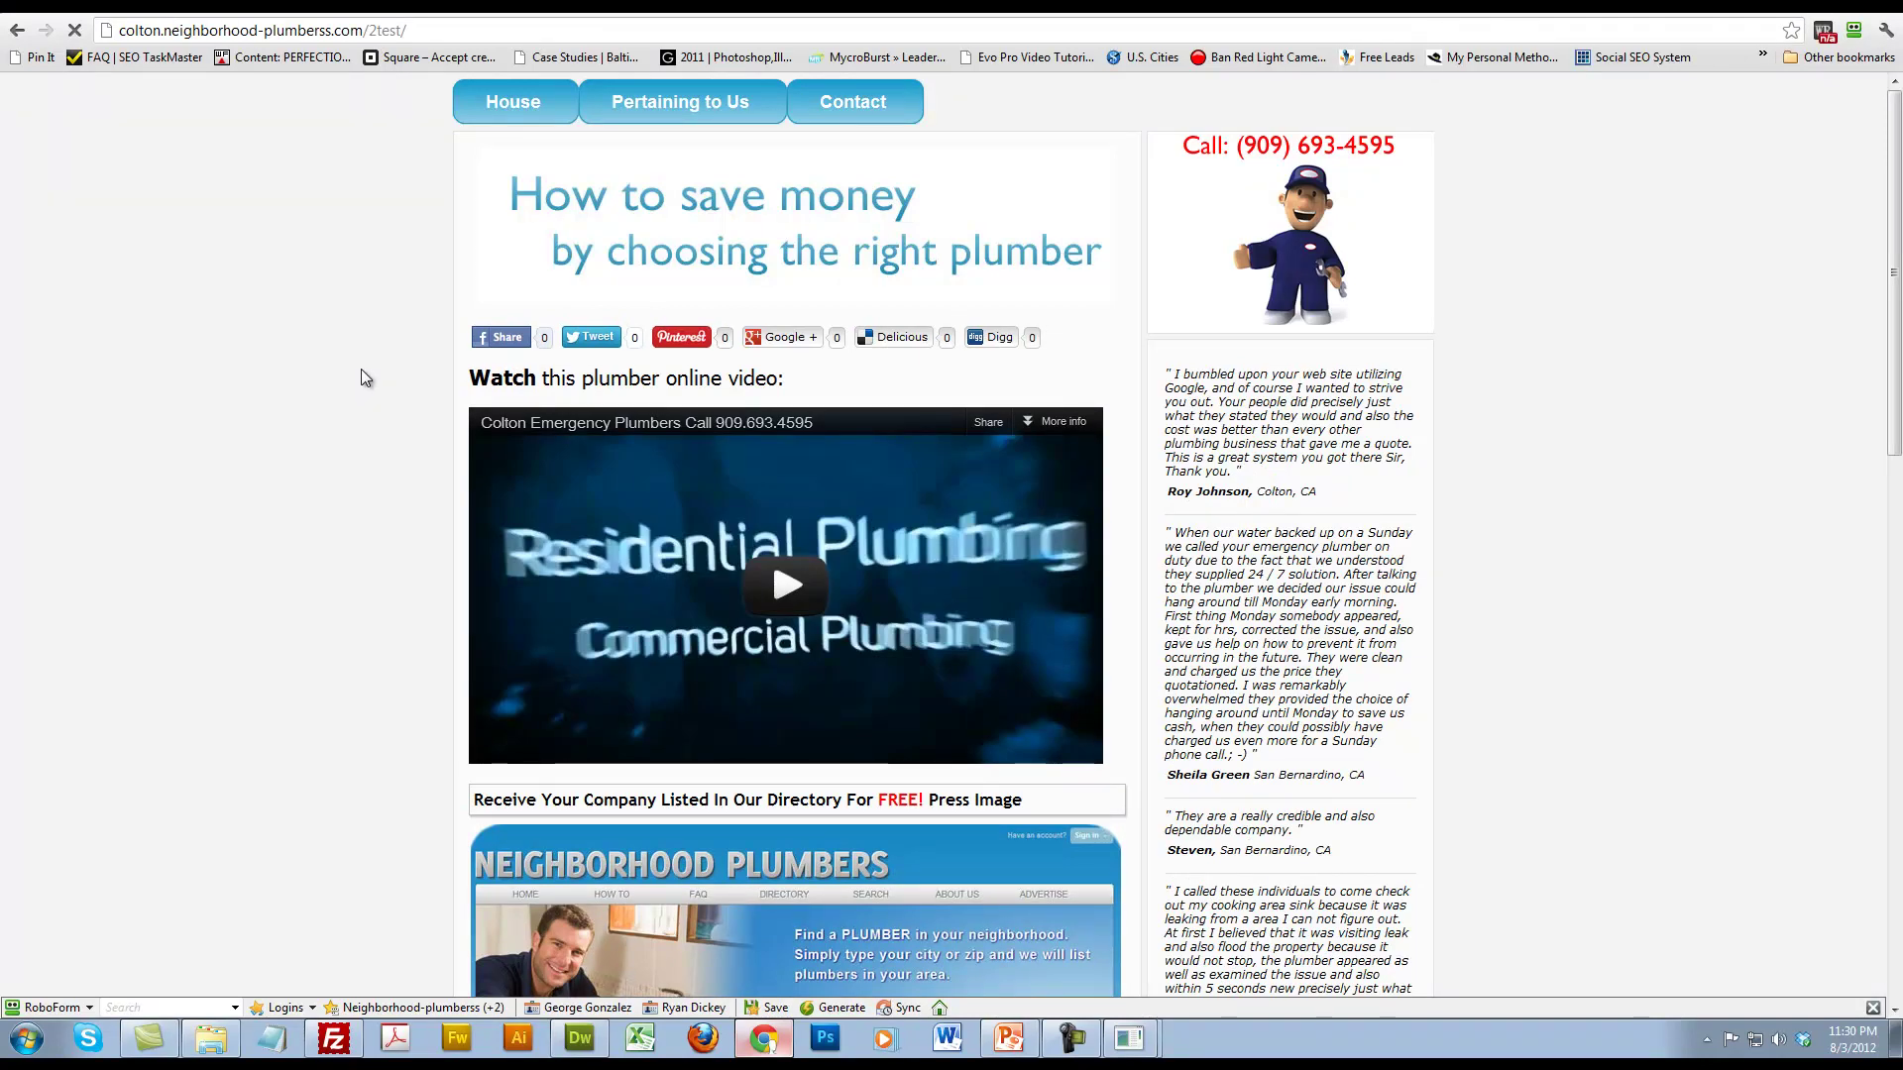
{"action": "scroll", "coordinate": [360, 368], "scroll_direction": "down", "scroll_amount": 12}
{"action": "scroll", "coordinate": [361, 369], "scroll_direction": "up", "scroll_amount": 11}
{"action": "scroll", "coordinate": [416, 375], "scroll_direction": "up", "scroll_amount": 1}
{"action": "scroll", "coordinate": [410, 377], "scroll_direction": "down", "scroll_amount": 5}
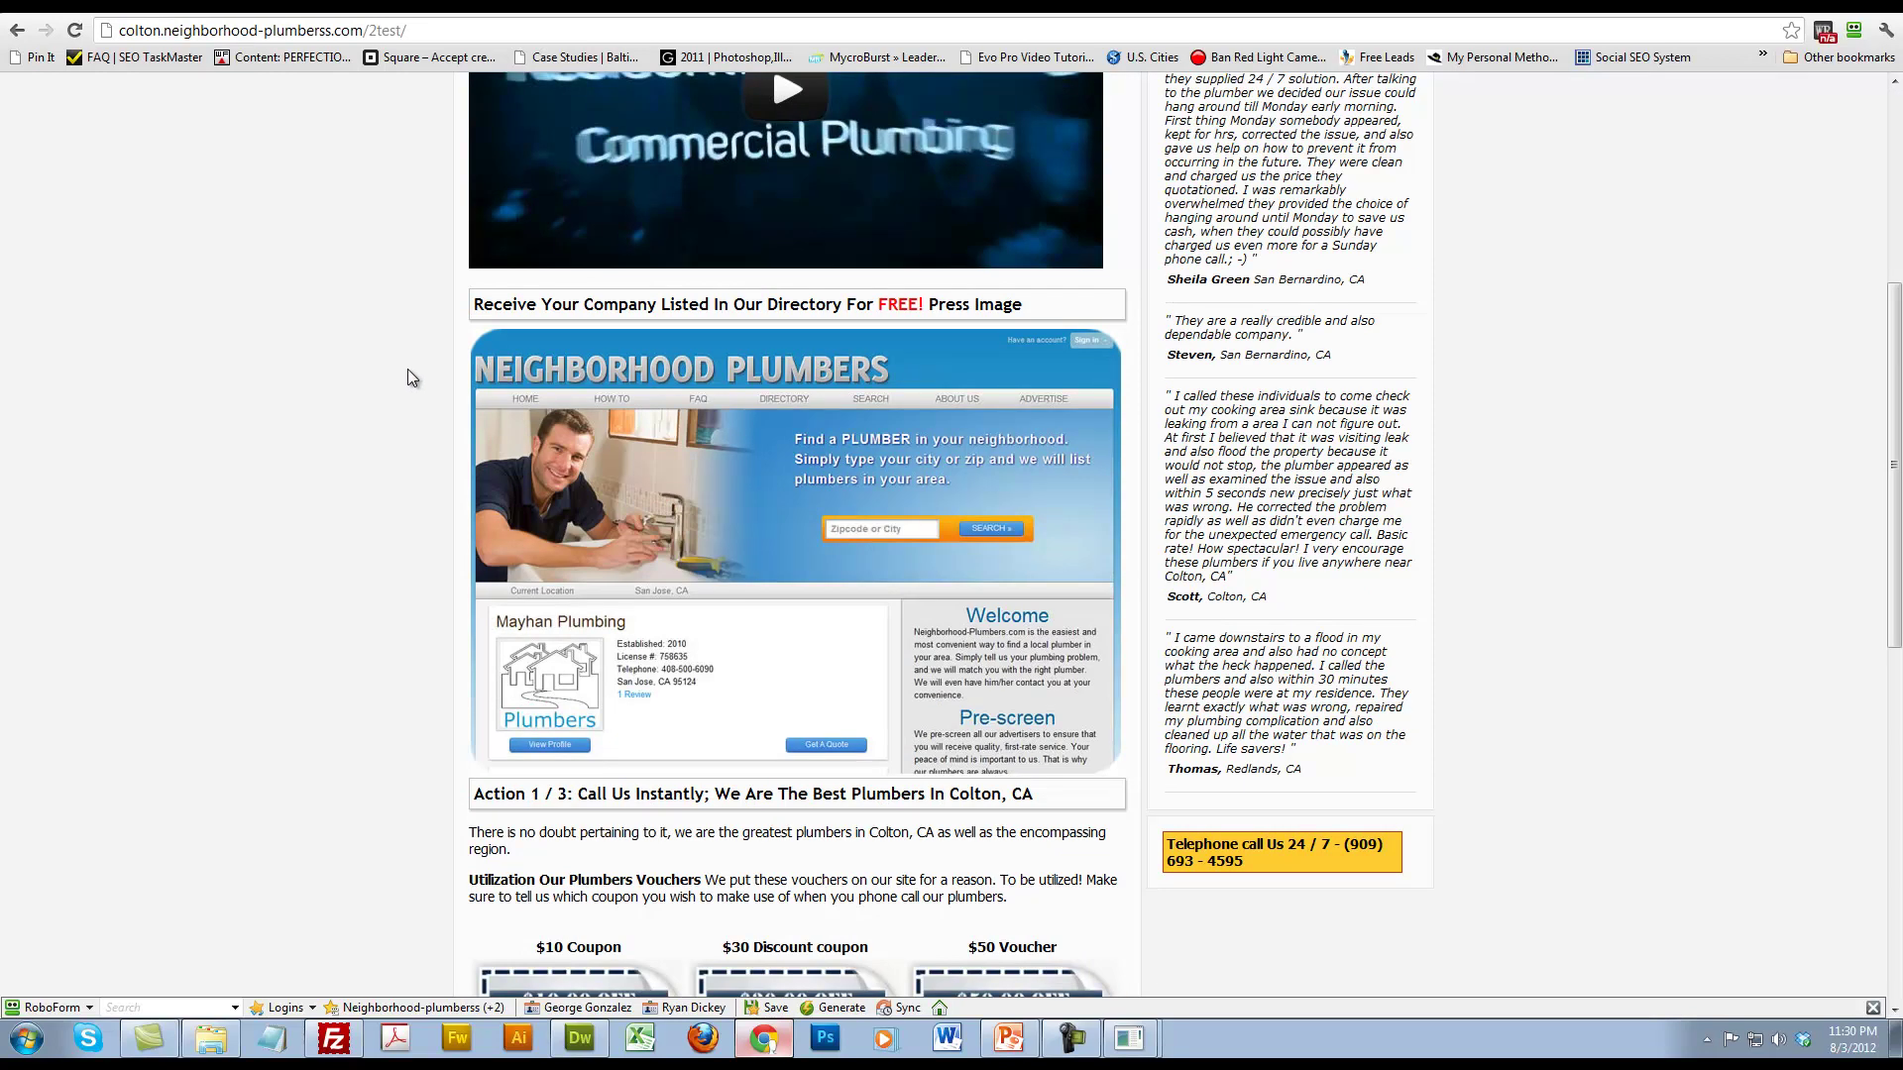
{"action": "scroll", "coordinate": [407, 375], "scroll_direction": "down", "scroll_amount": 3}
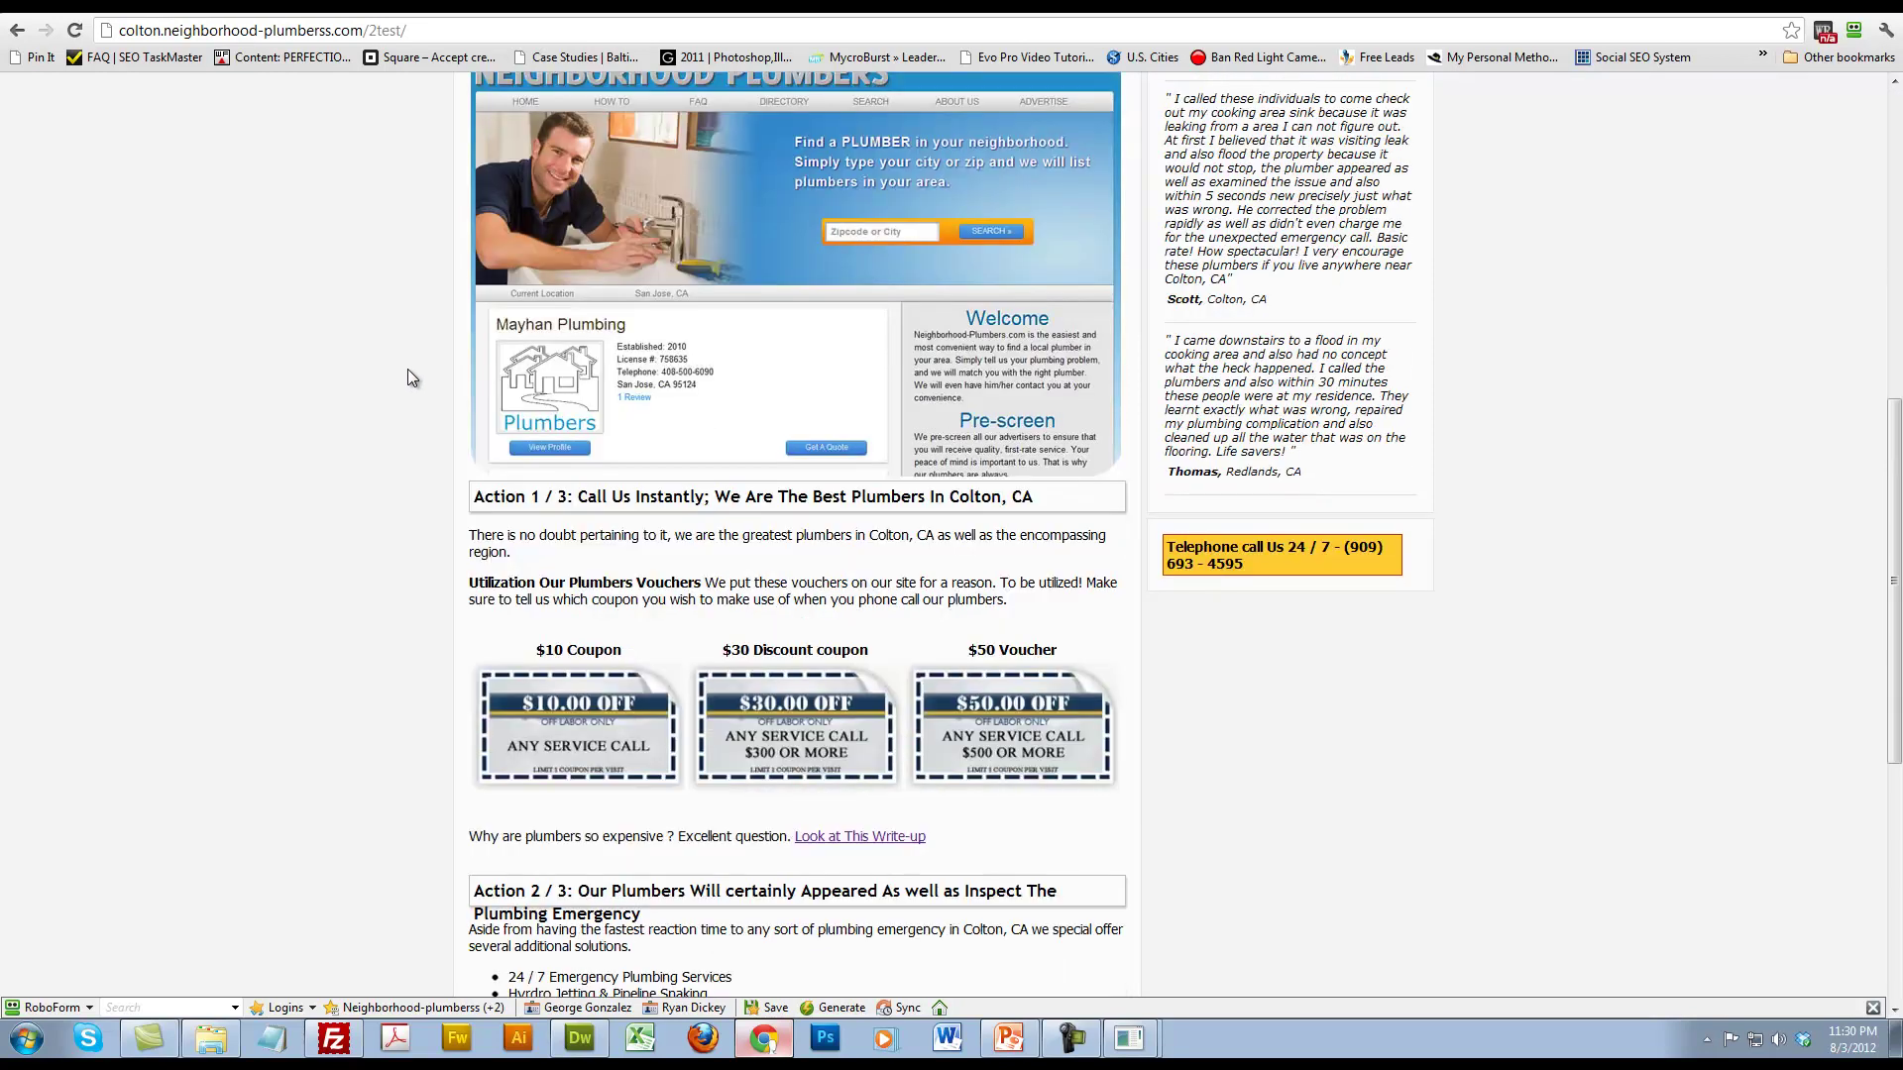
Step: Compare the spacing of the 1/3 heading between the 2test and 3test pages, and check 2test's question-mark spacing
{"action": "left_click_drag", "start_coordinate": [568, 496], "coordinate": [525, 496]}
{"action": "scroll", "coordinate": [454, 615], "scroll_direction": "down", "scroll_amount": 2}
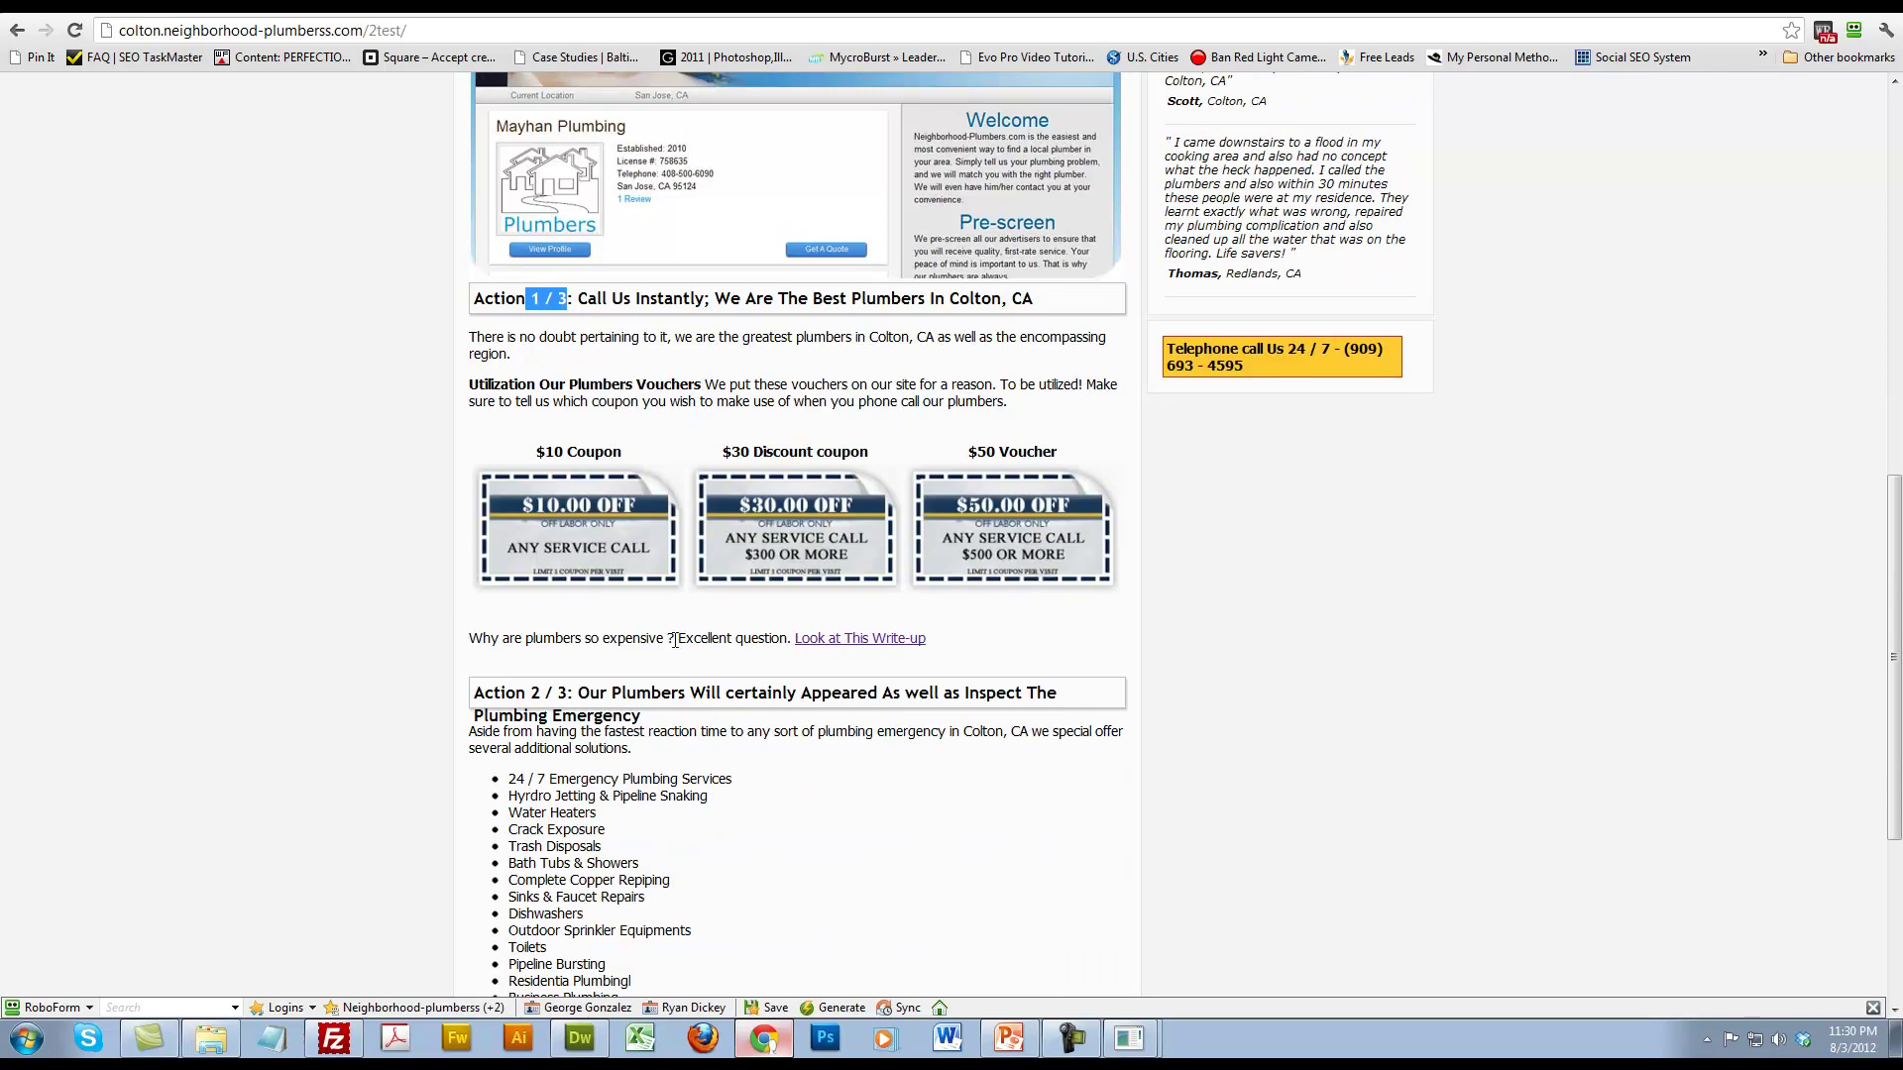
{"action": "left_click_drag", "start_coordinate": [675, 639], "coordinate": [645, 642]}
{"action": "key", "text": "ctrl+Tab"}
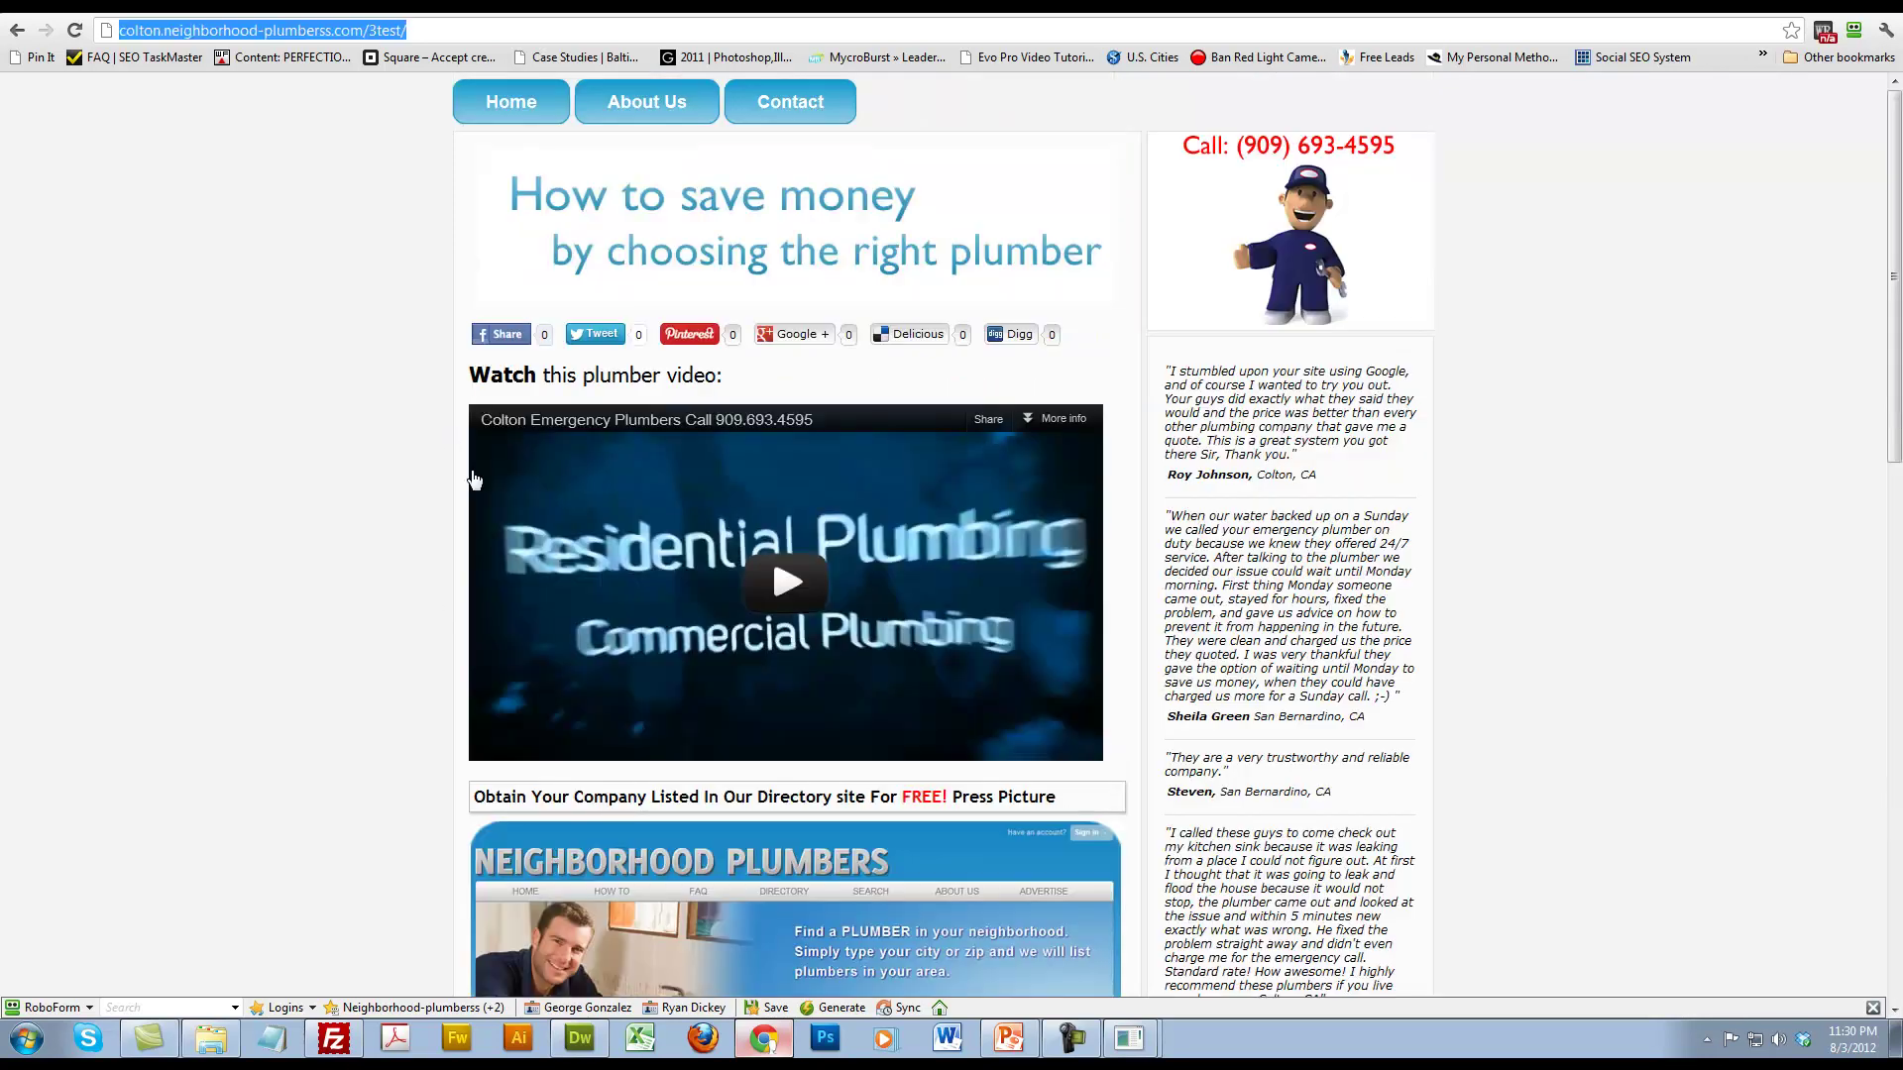
{"action": "scroll", "coordinate": [489, 631], "scroll_direction": "down", "scroll_amount": 7}
{"action": "left_click_drag", "start_coordinate": [498, 594], "coordinate": [552, 594]}
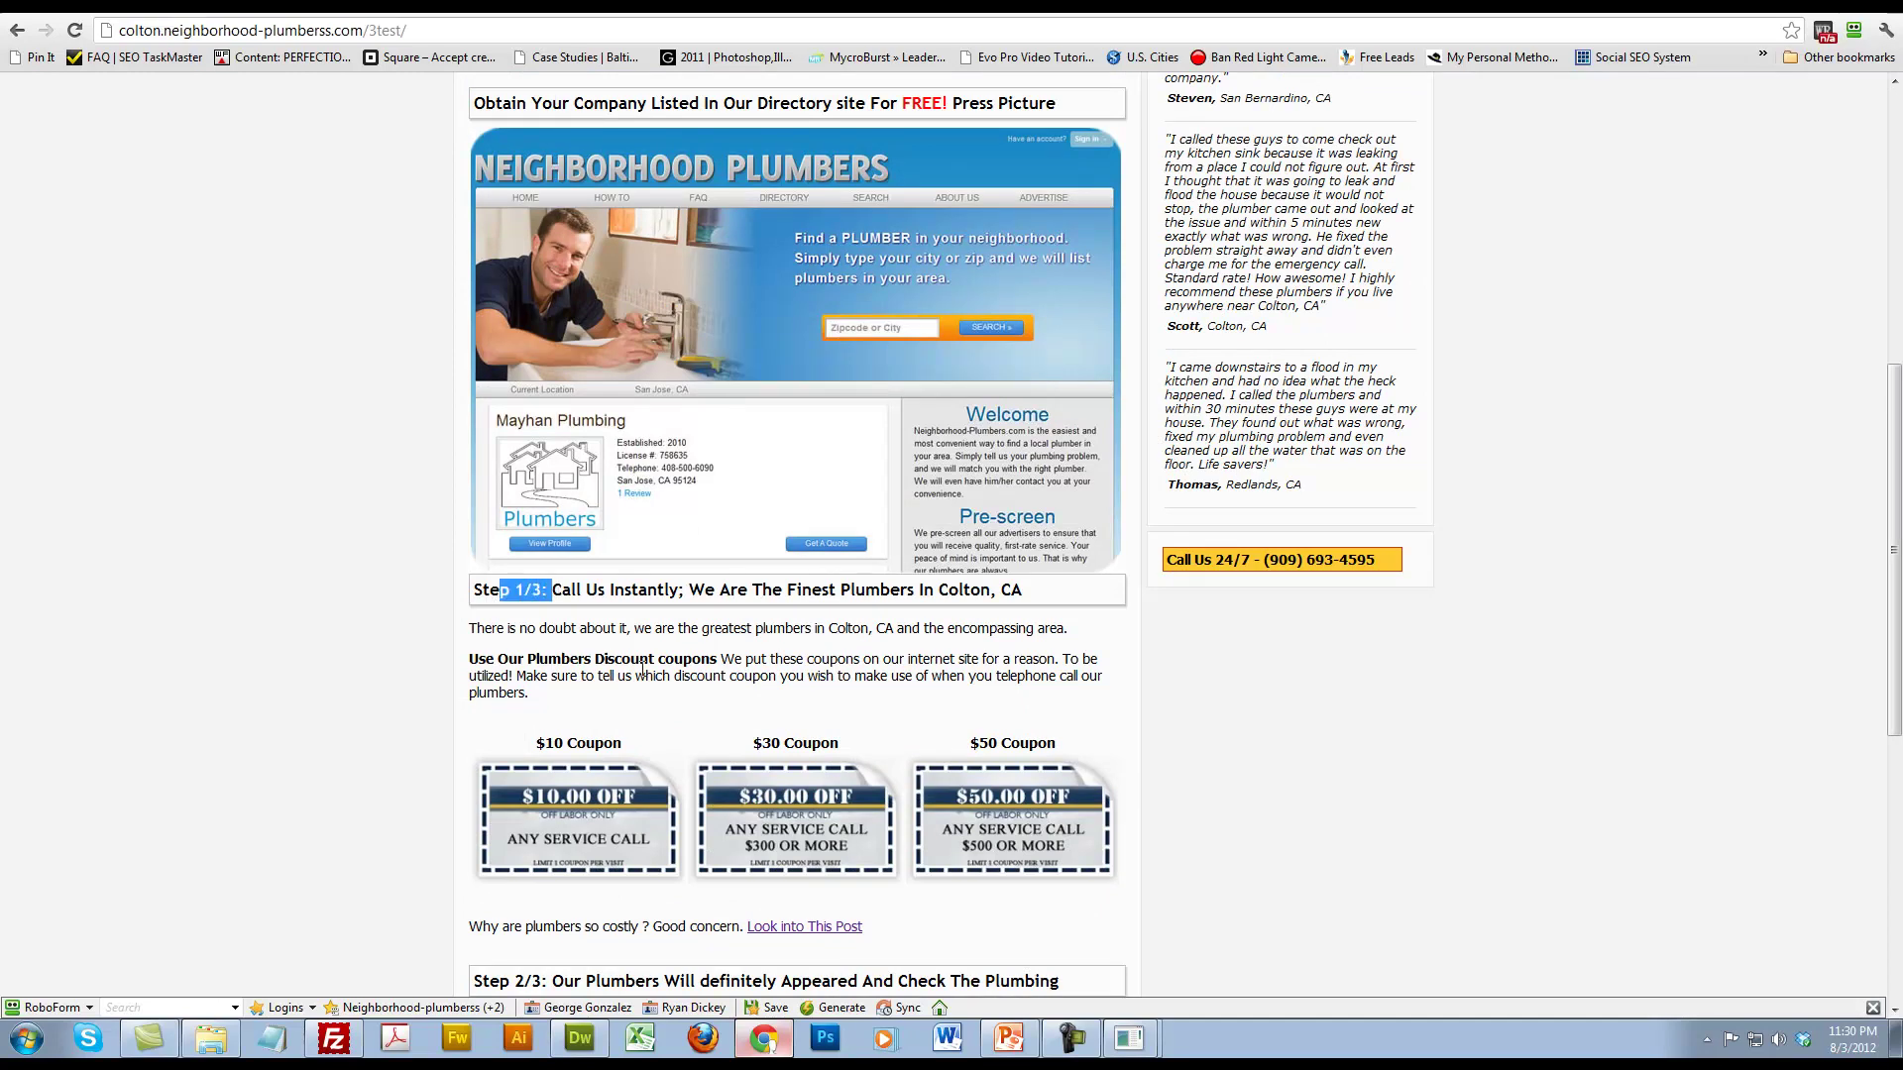
Step: Open the missing plumbers footer image of the 3test page in a new tab, check its address, and return to the page
{"action": "scroll", "coordinate": [498, 609], "scroll_direction": "down", "scroll_amount": 5}
{"action": "scroll", "coordinate": [659, 611], "scroll_direction": "down", "scroll_amount": 2}
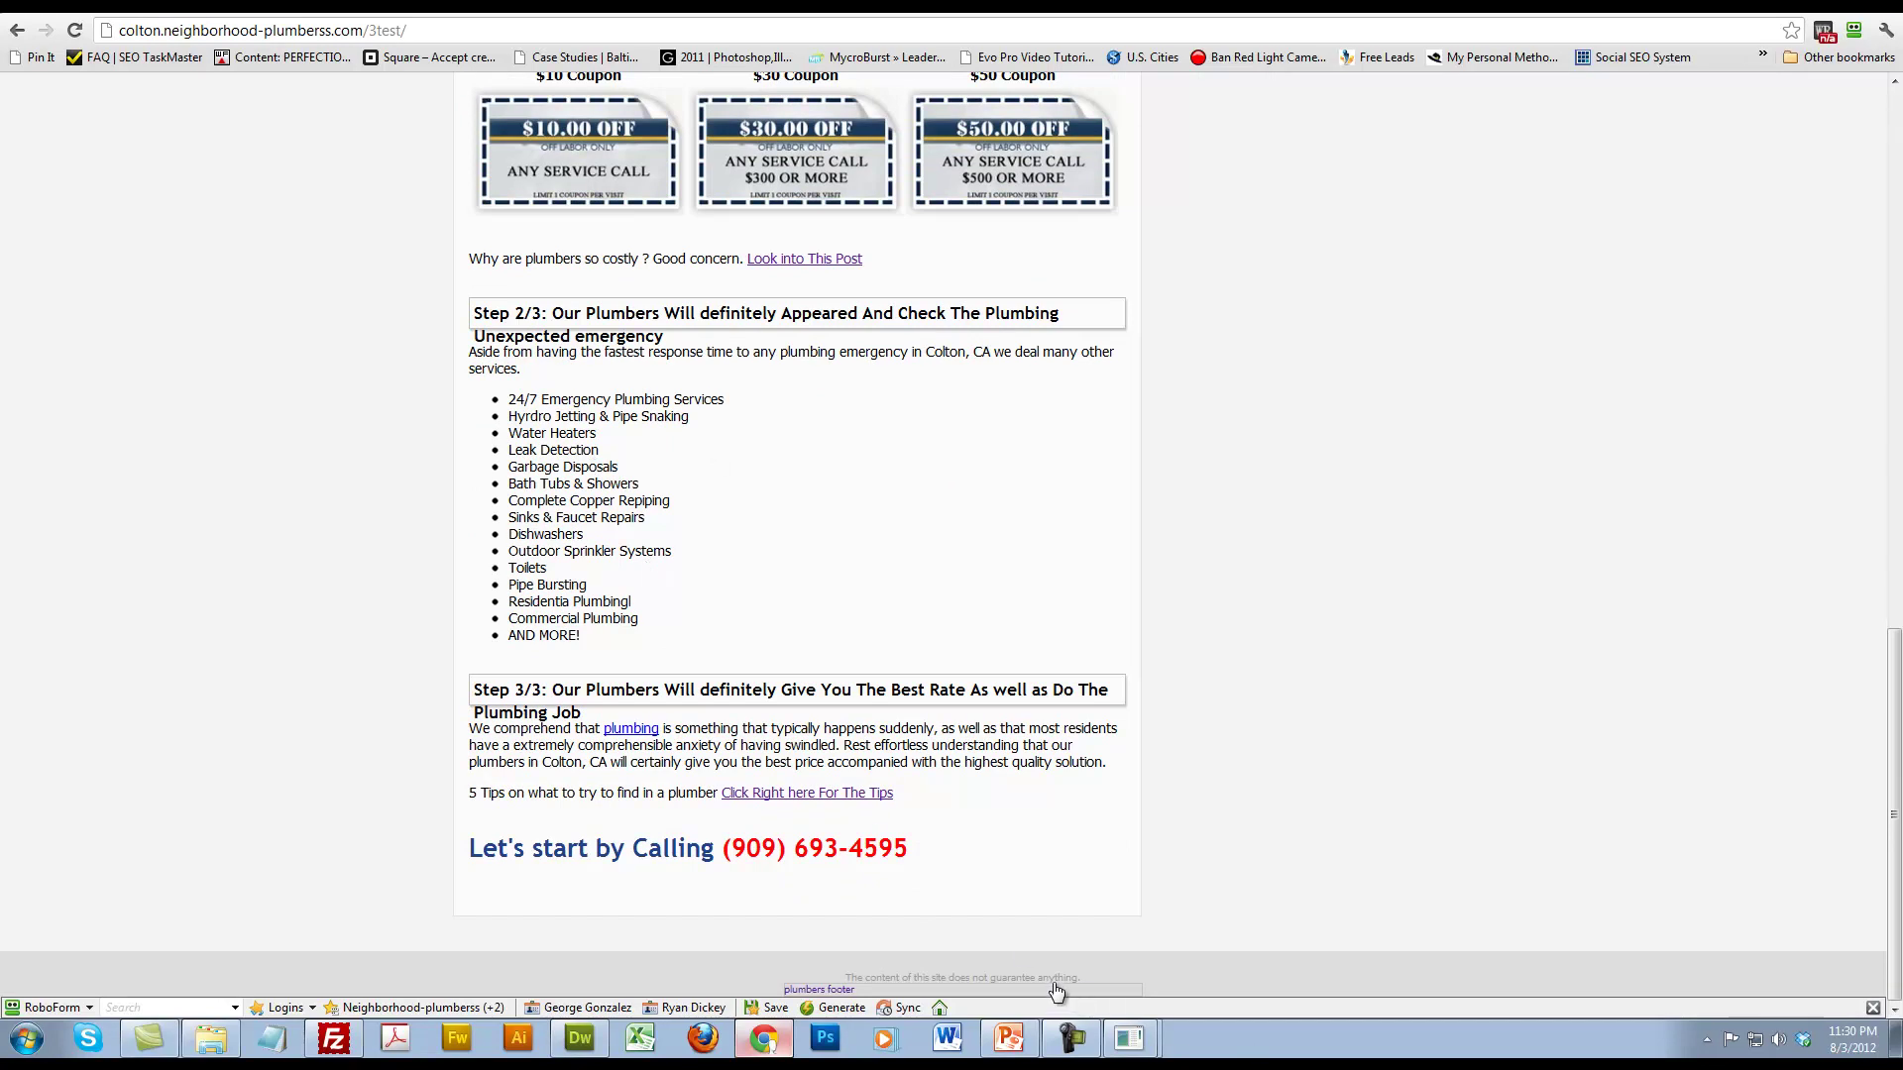
{"action": "right_click", "coordinate": [835, 991]}
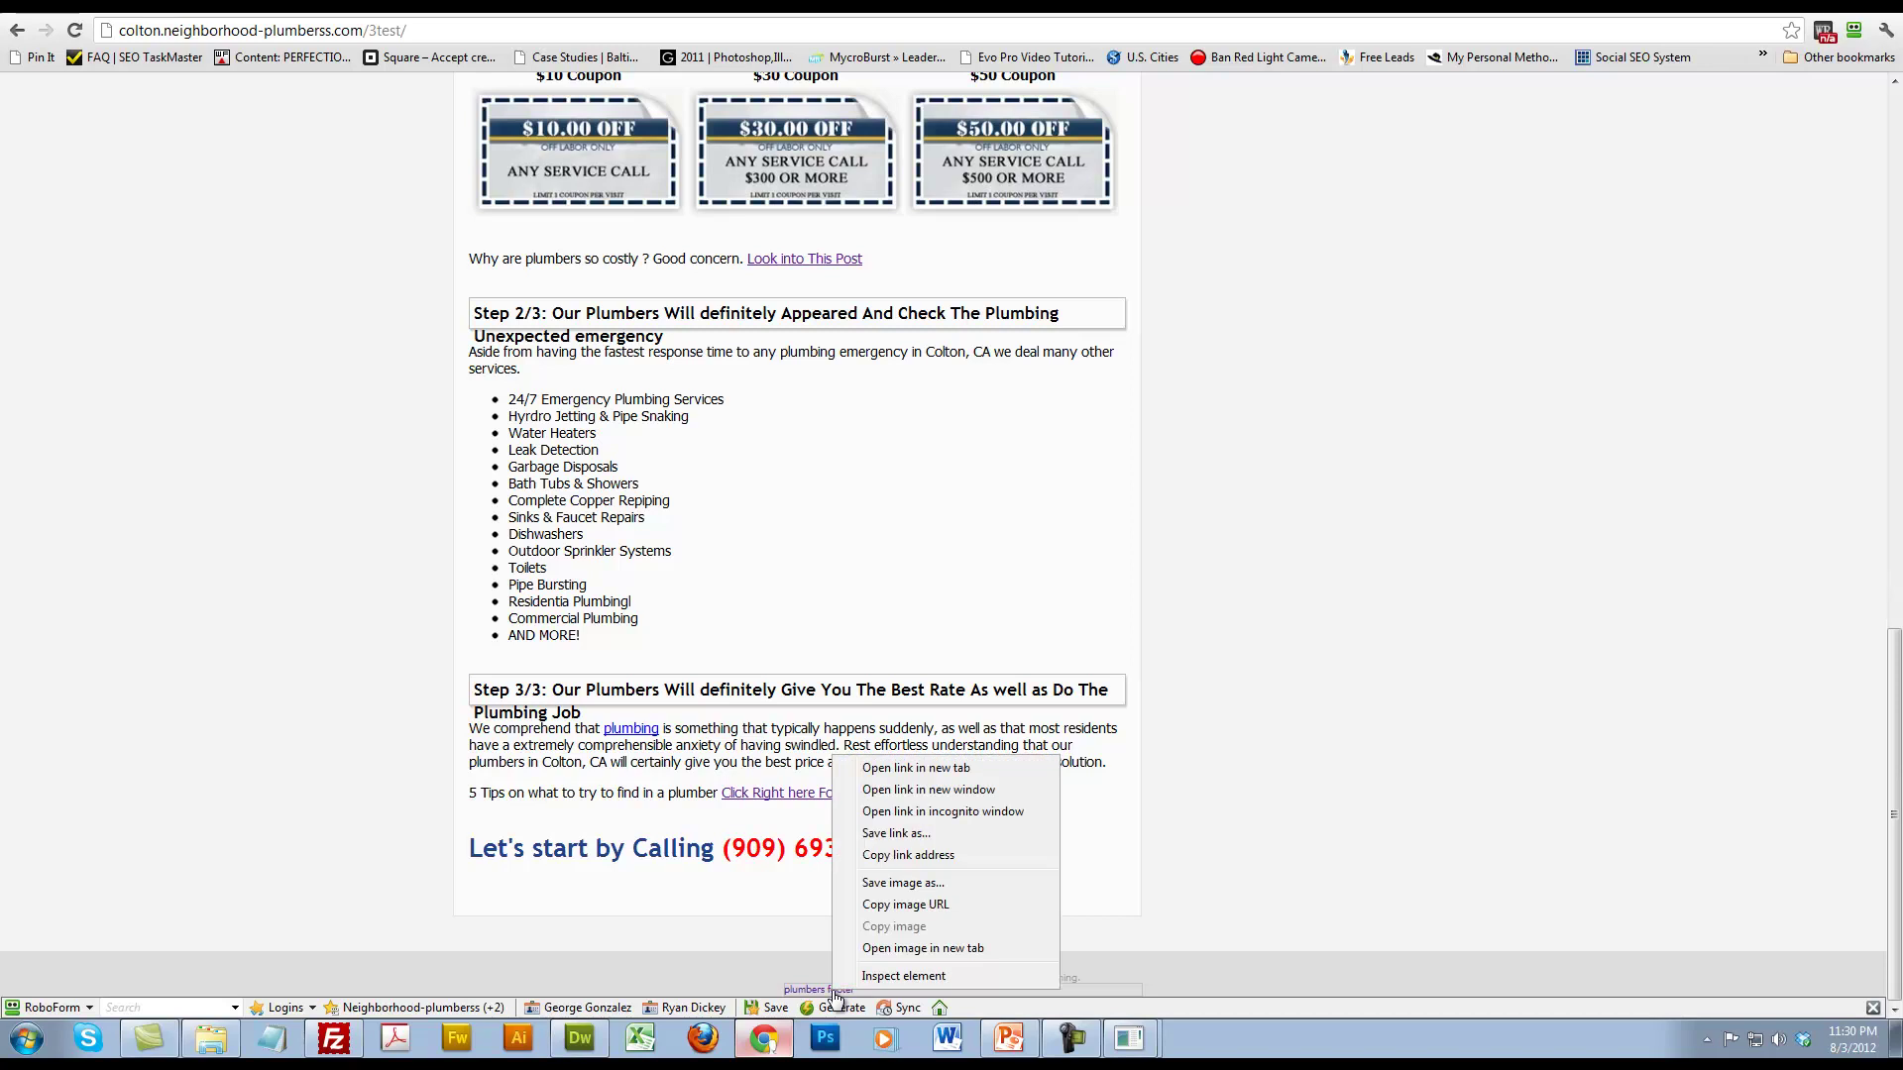
{"action": "left_click", "coordinate": [921, 946]}
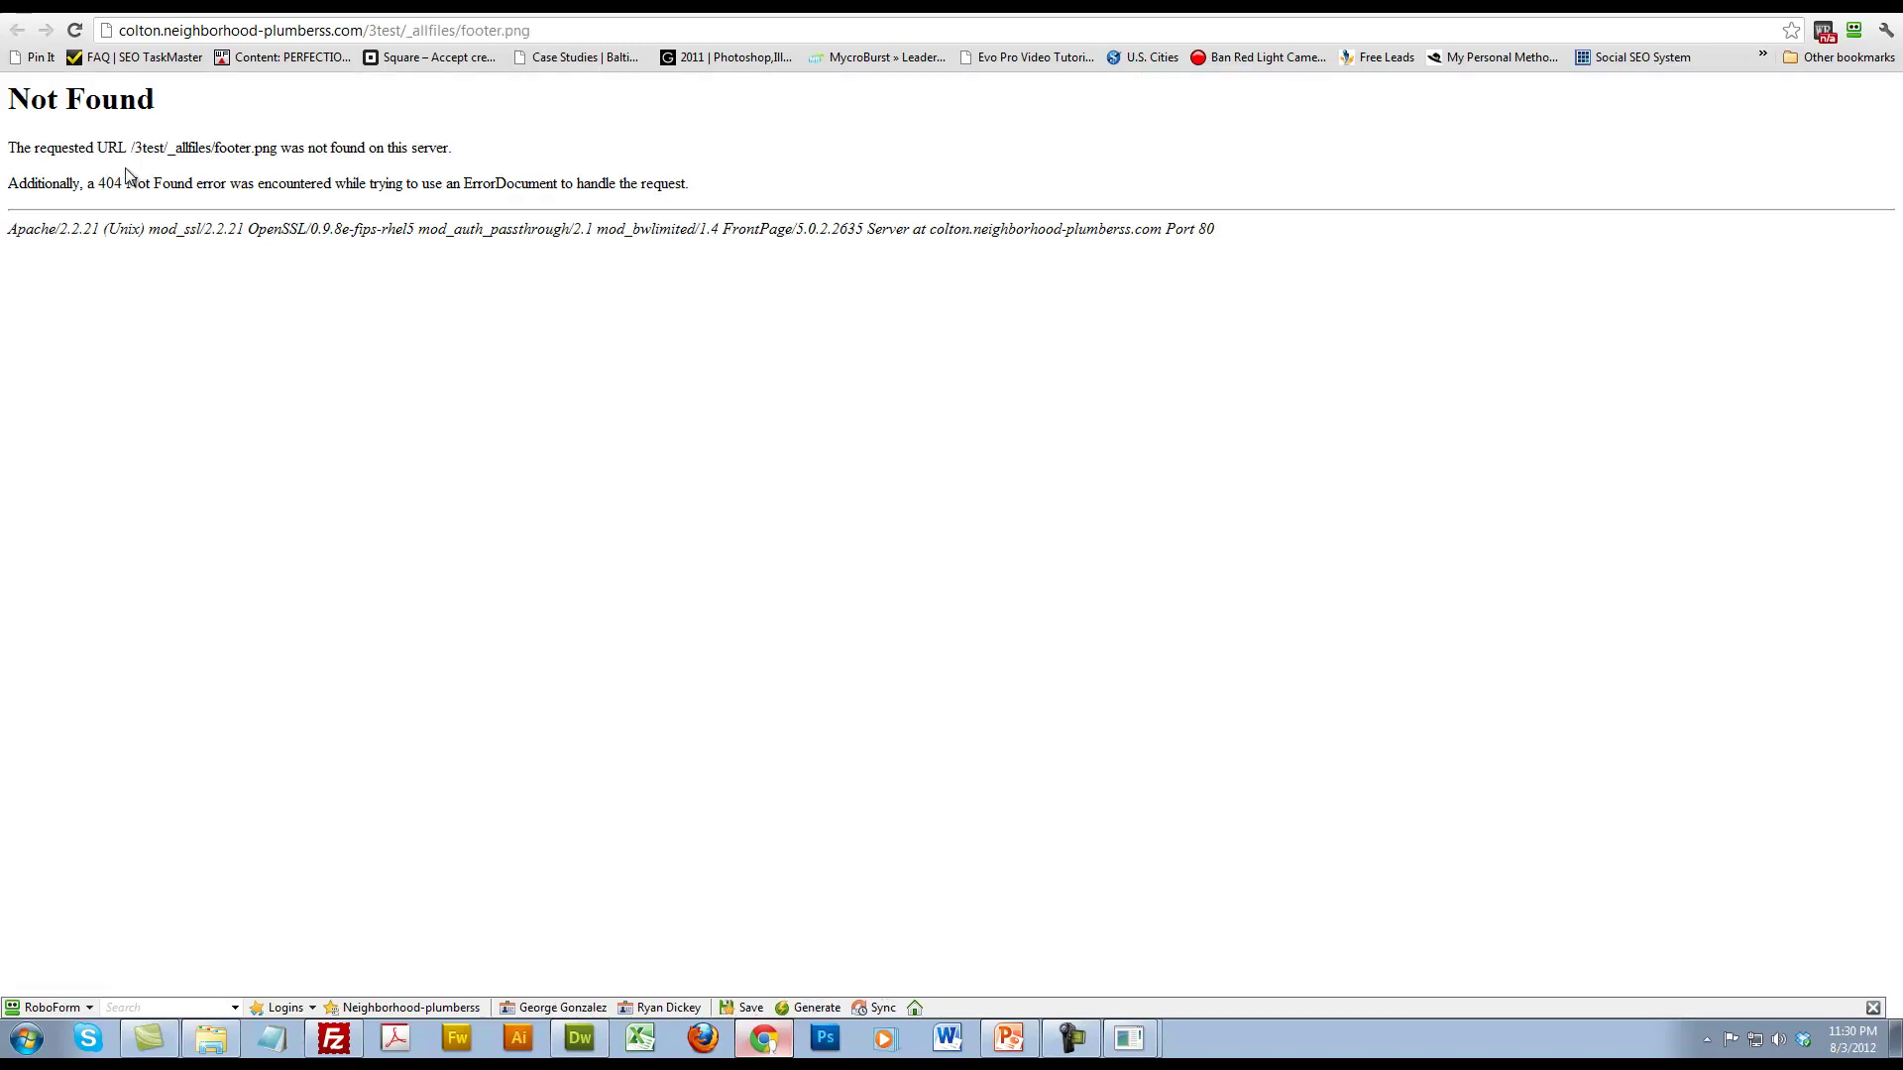
{"action": "left_click_drag", "start_coordinate": [411, 29], "coordinate": [294, 22]}
{"action": "key", "text": "alt+Left"}
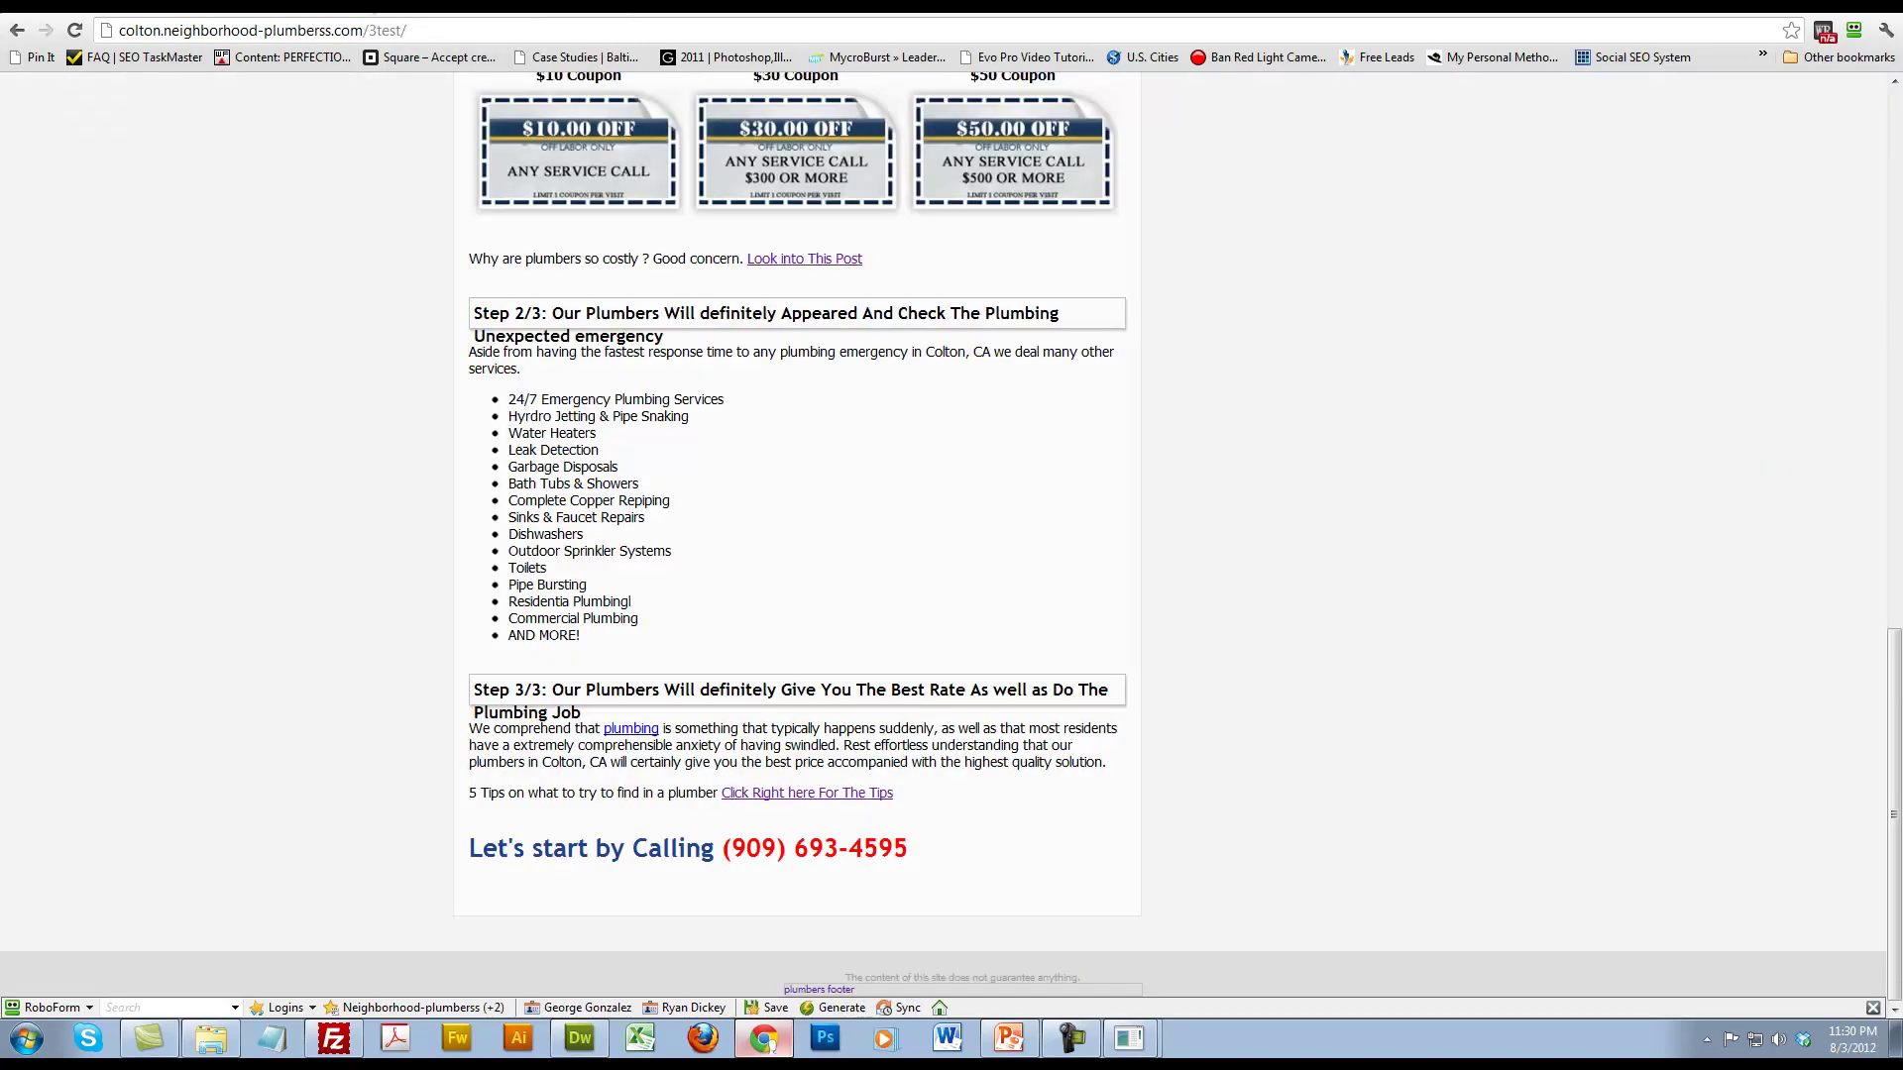
Step: Switch to Dreamweaver, add the [%DOMAIN%]/ prefix before _allfiles in the footer.png image source, and save index.html
{"action": "left_click", "coordinate": [580, 1037]}
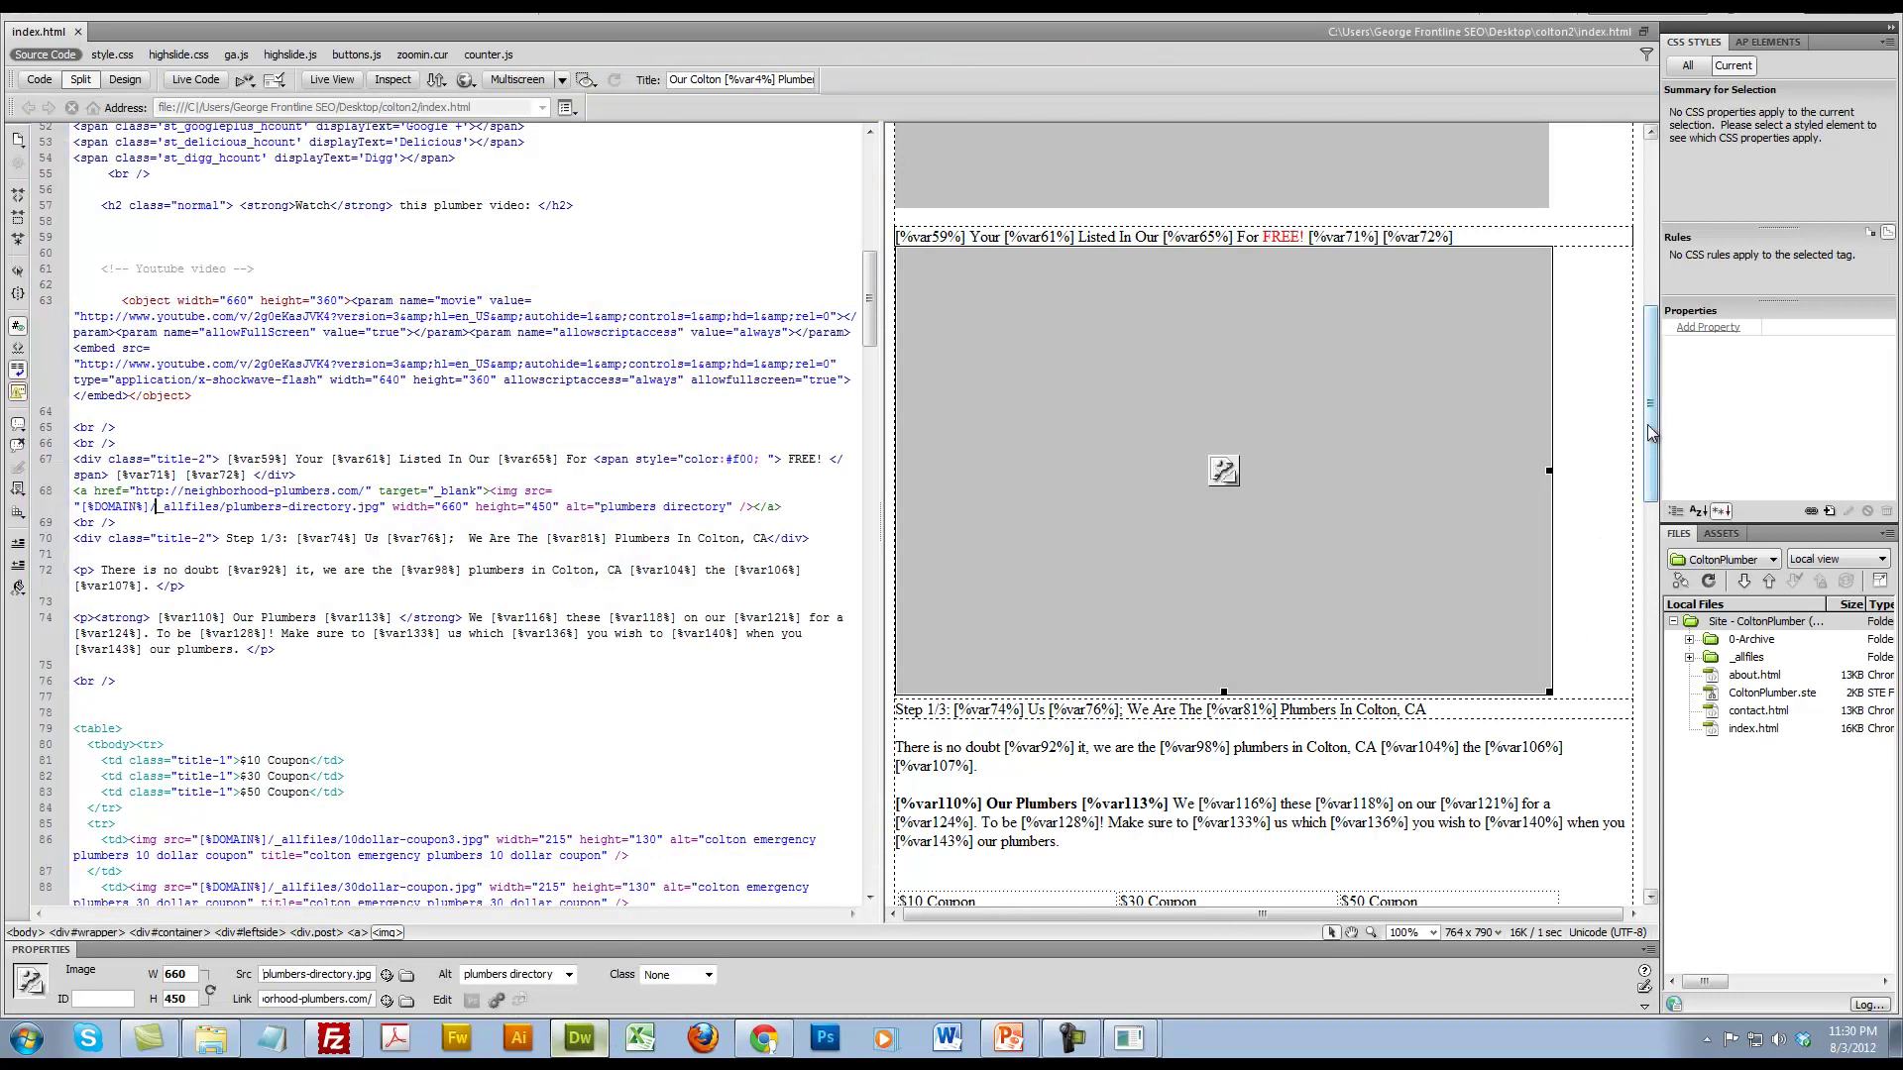
{"action": "scroll", "coordinate": [1259, 496], "scroll_direction": "down", "scroll_amount": 15}
{"action": "left_click", "coordinate": [1115, 845]}
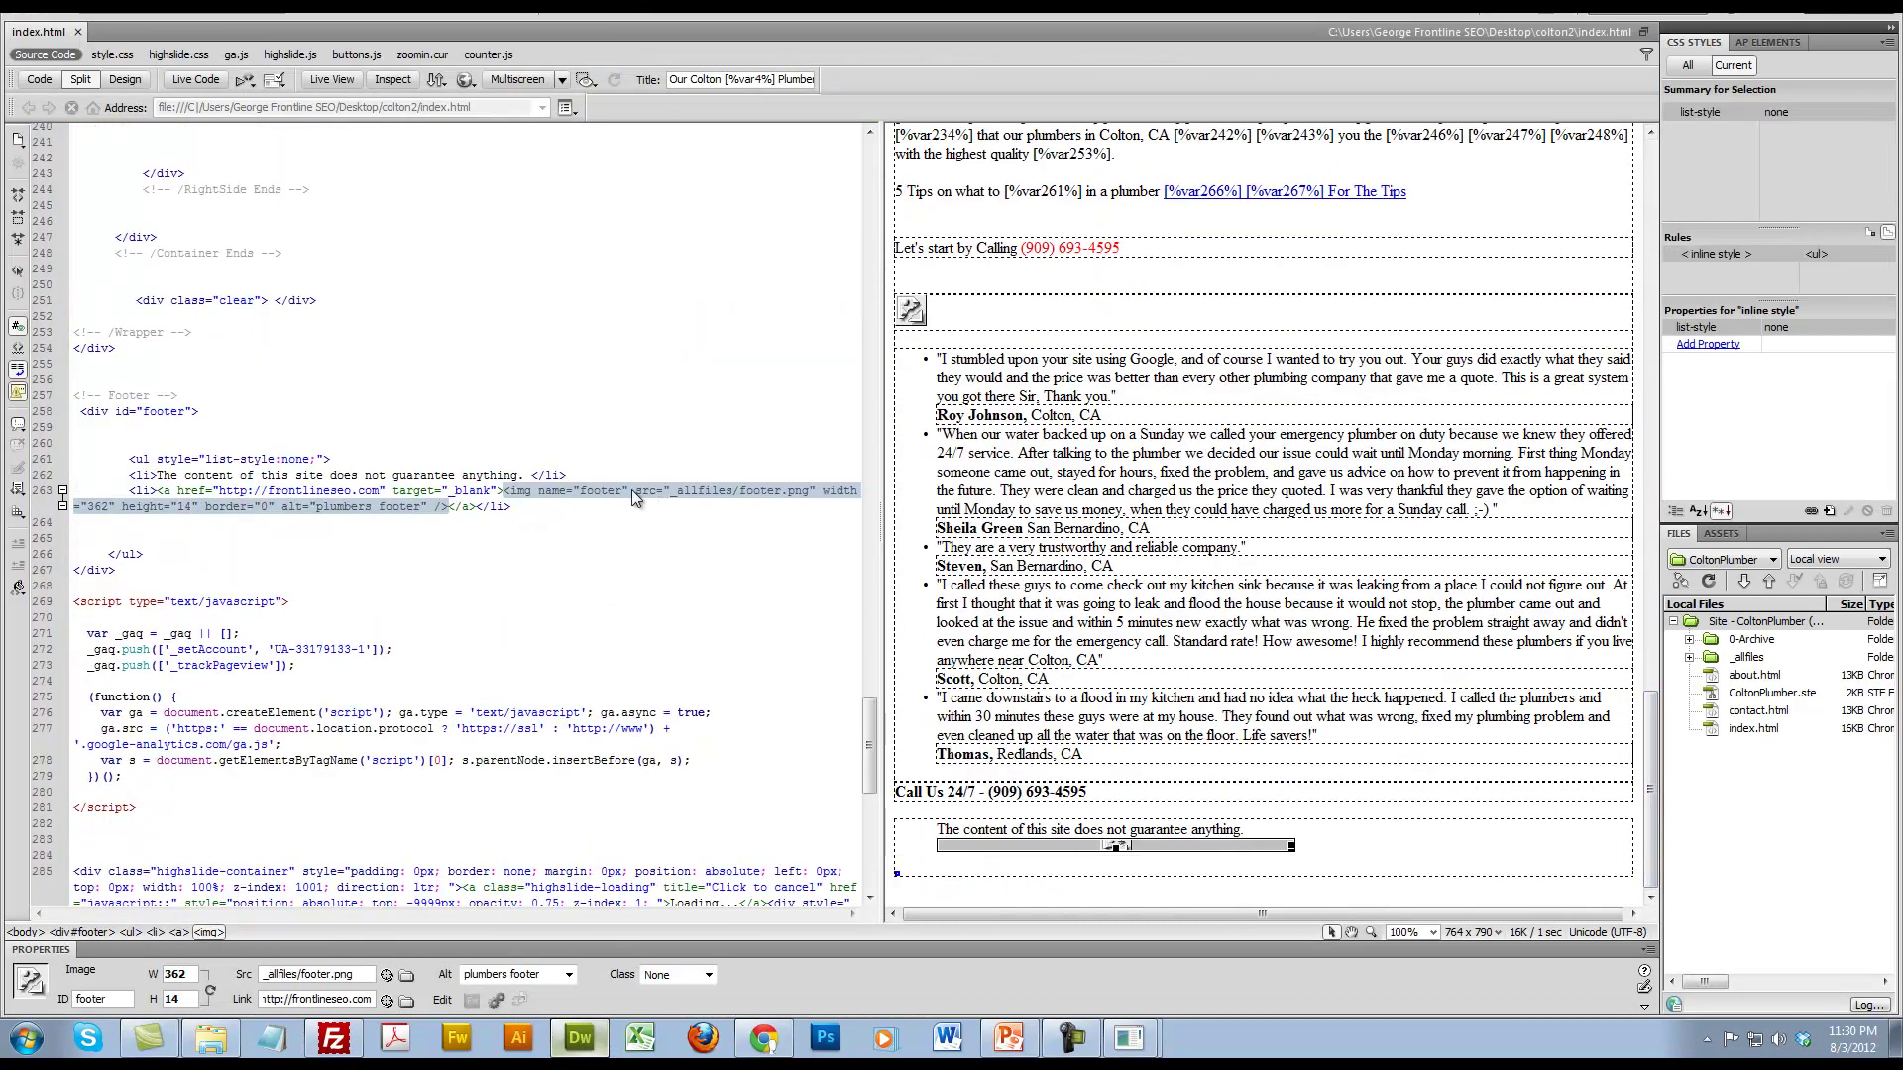
{"action": "left_click", "coordinate": [785, 492]}
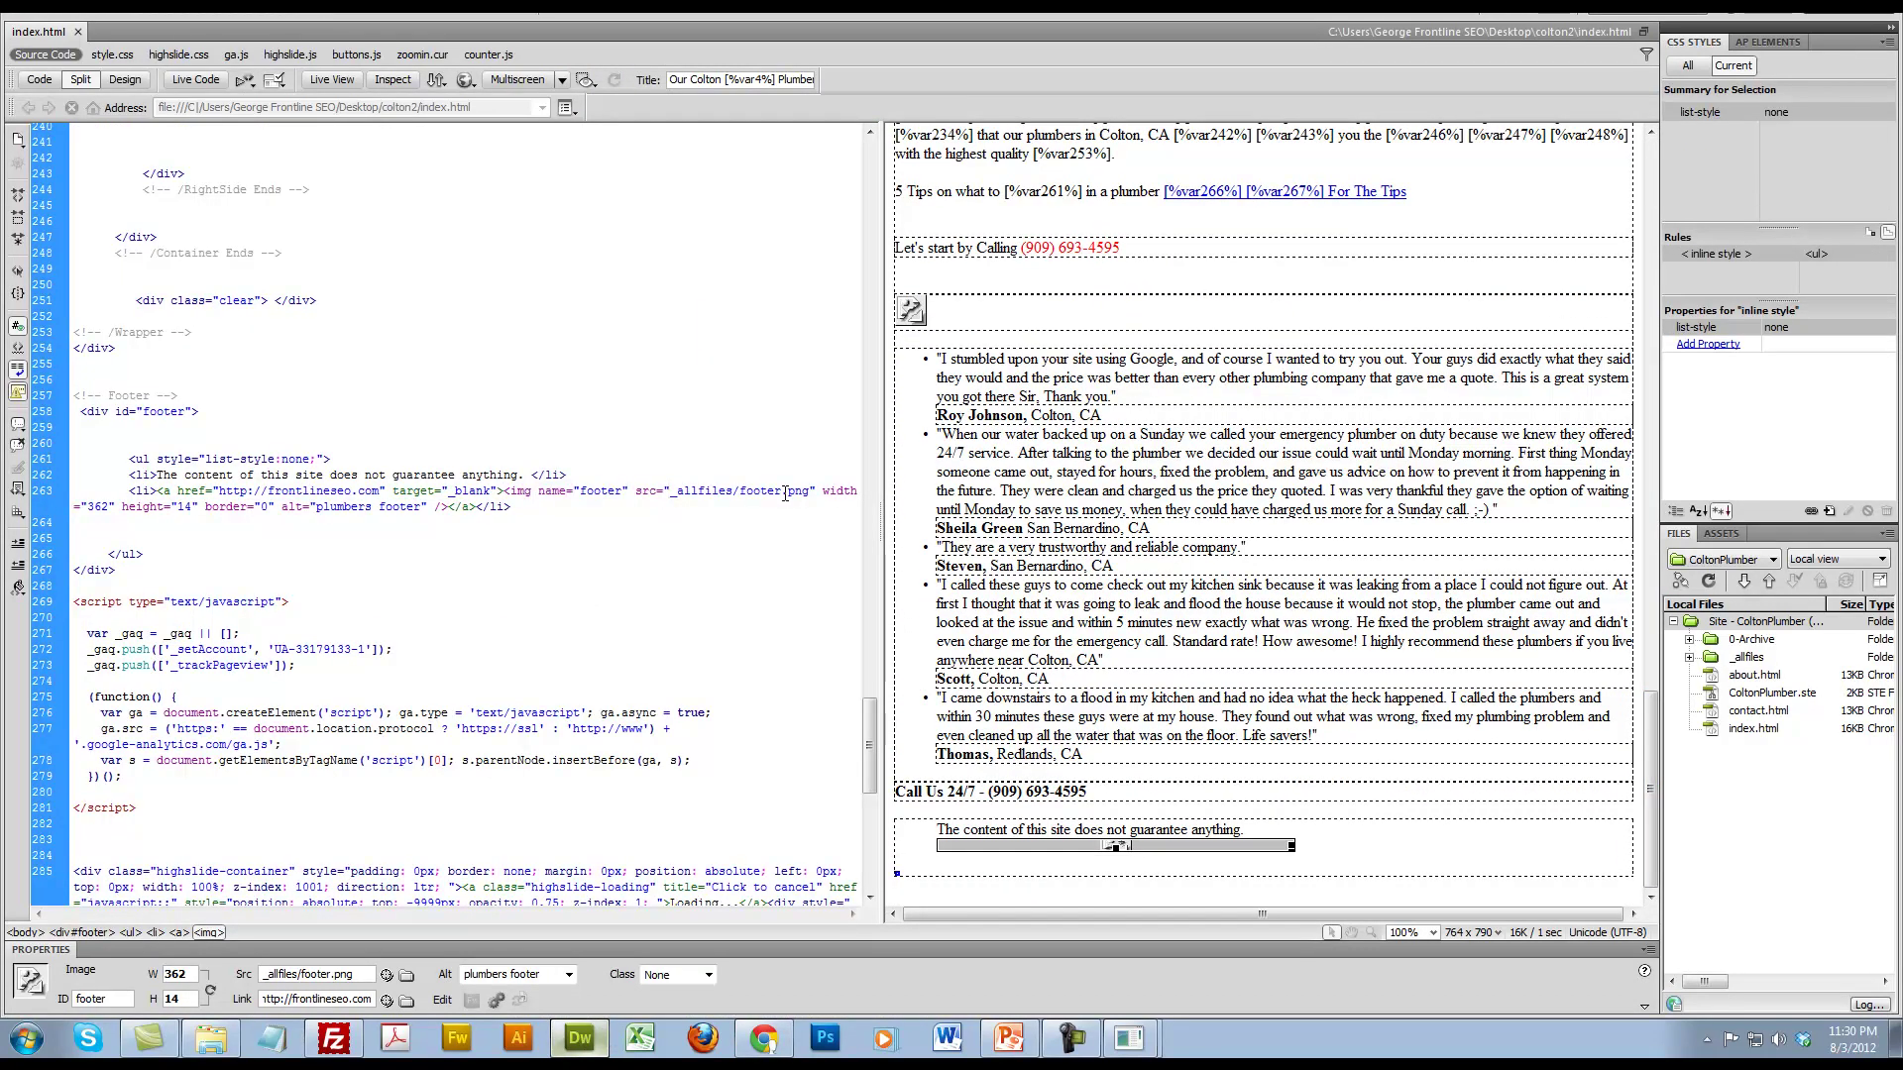
{"action": "key", "text": "ctrl+Left"}
{"action": "key", "text": "ctrl+Left"}
{"action": "key", "text": "ctrl+Left"}
{"action": "type", "text": "[%"}
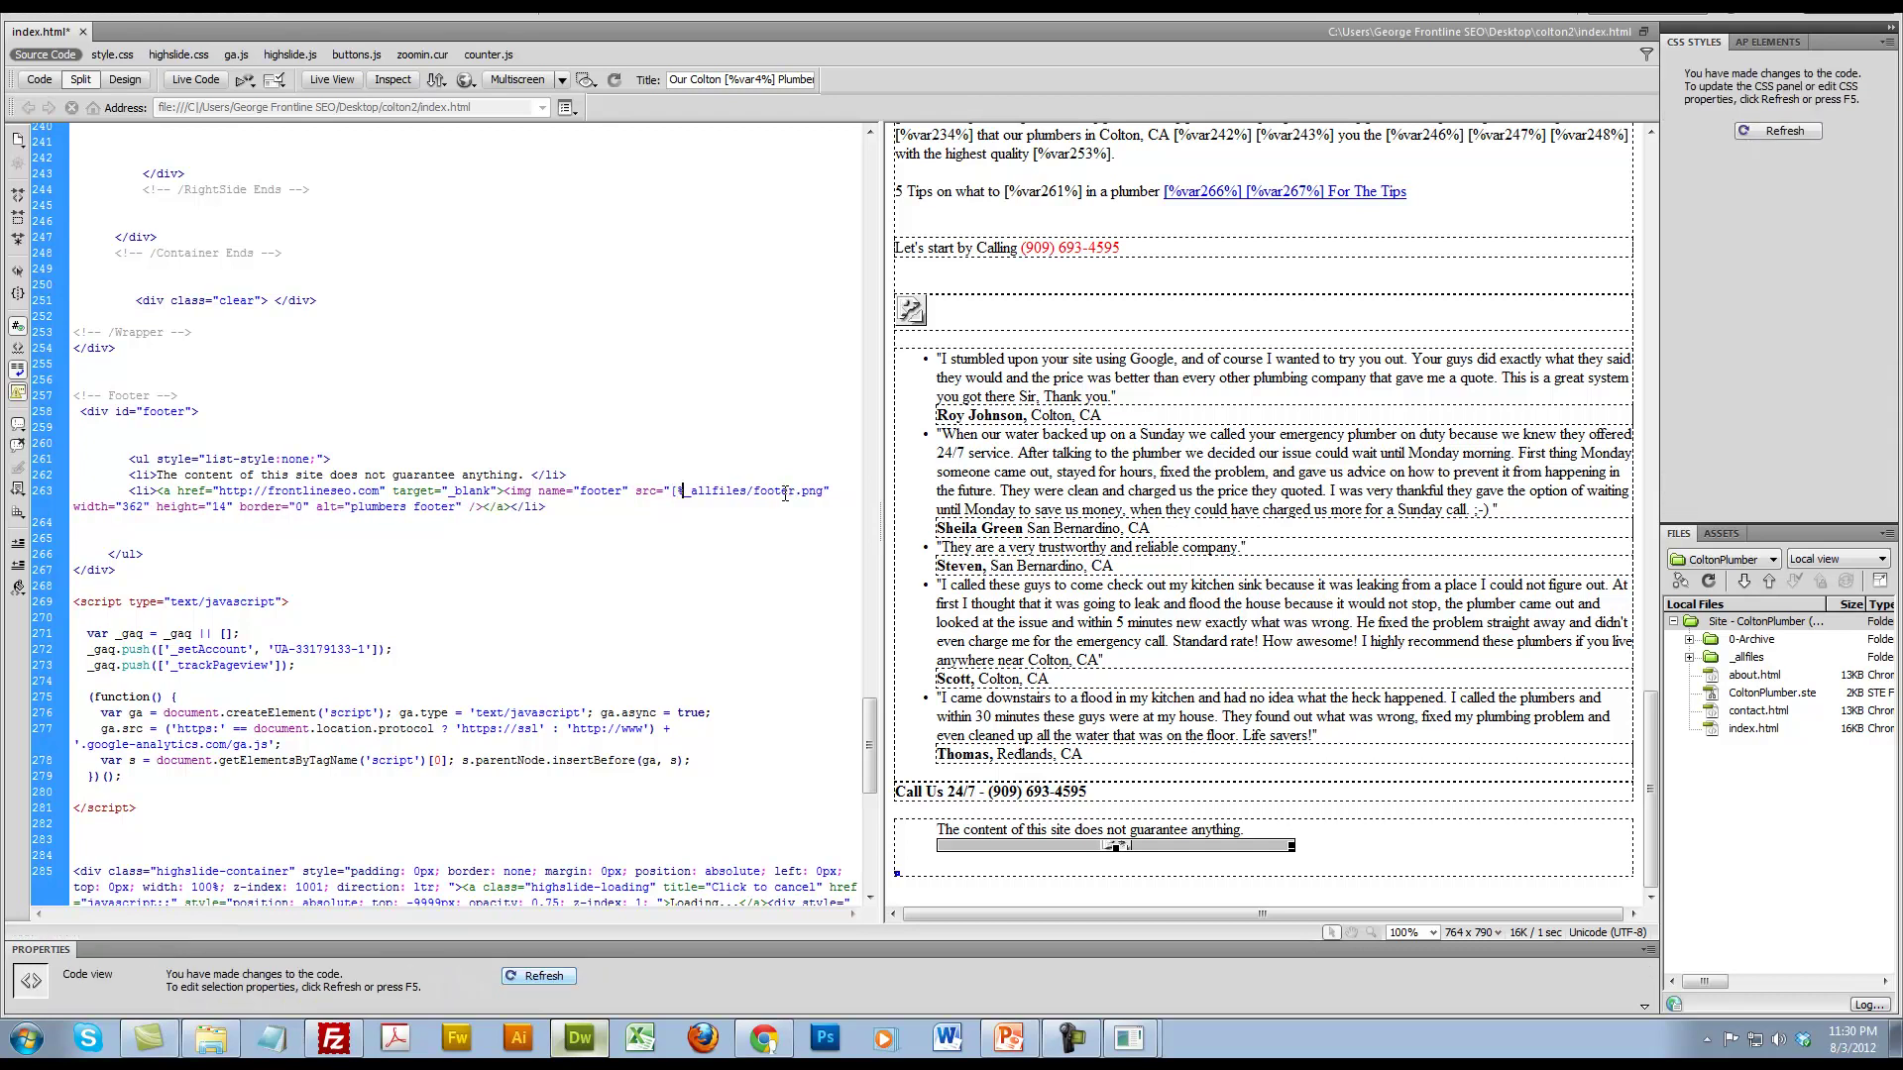
{"action": "type", "text": "DOMAIN%"}
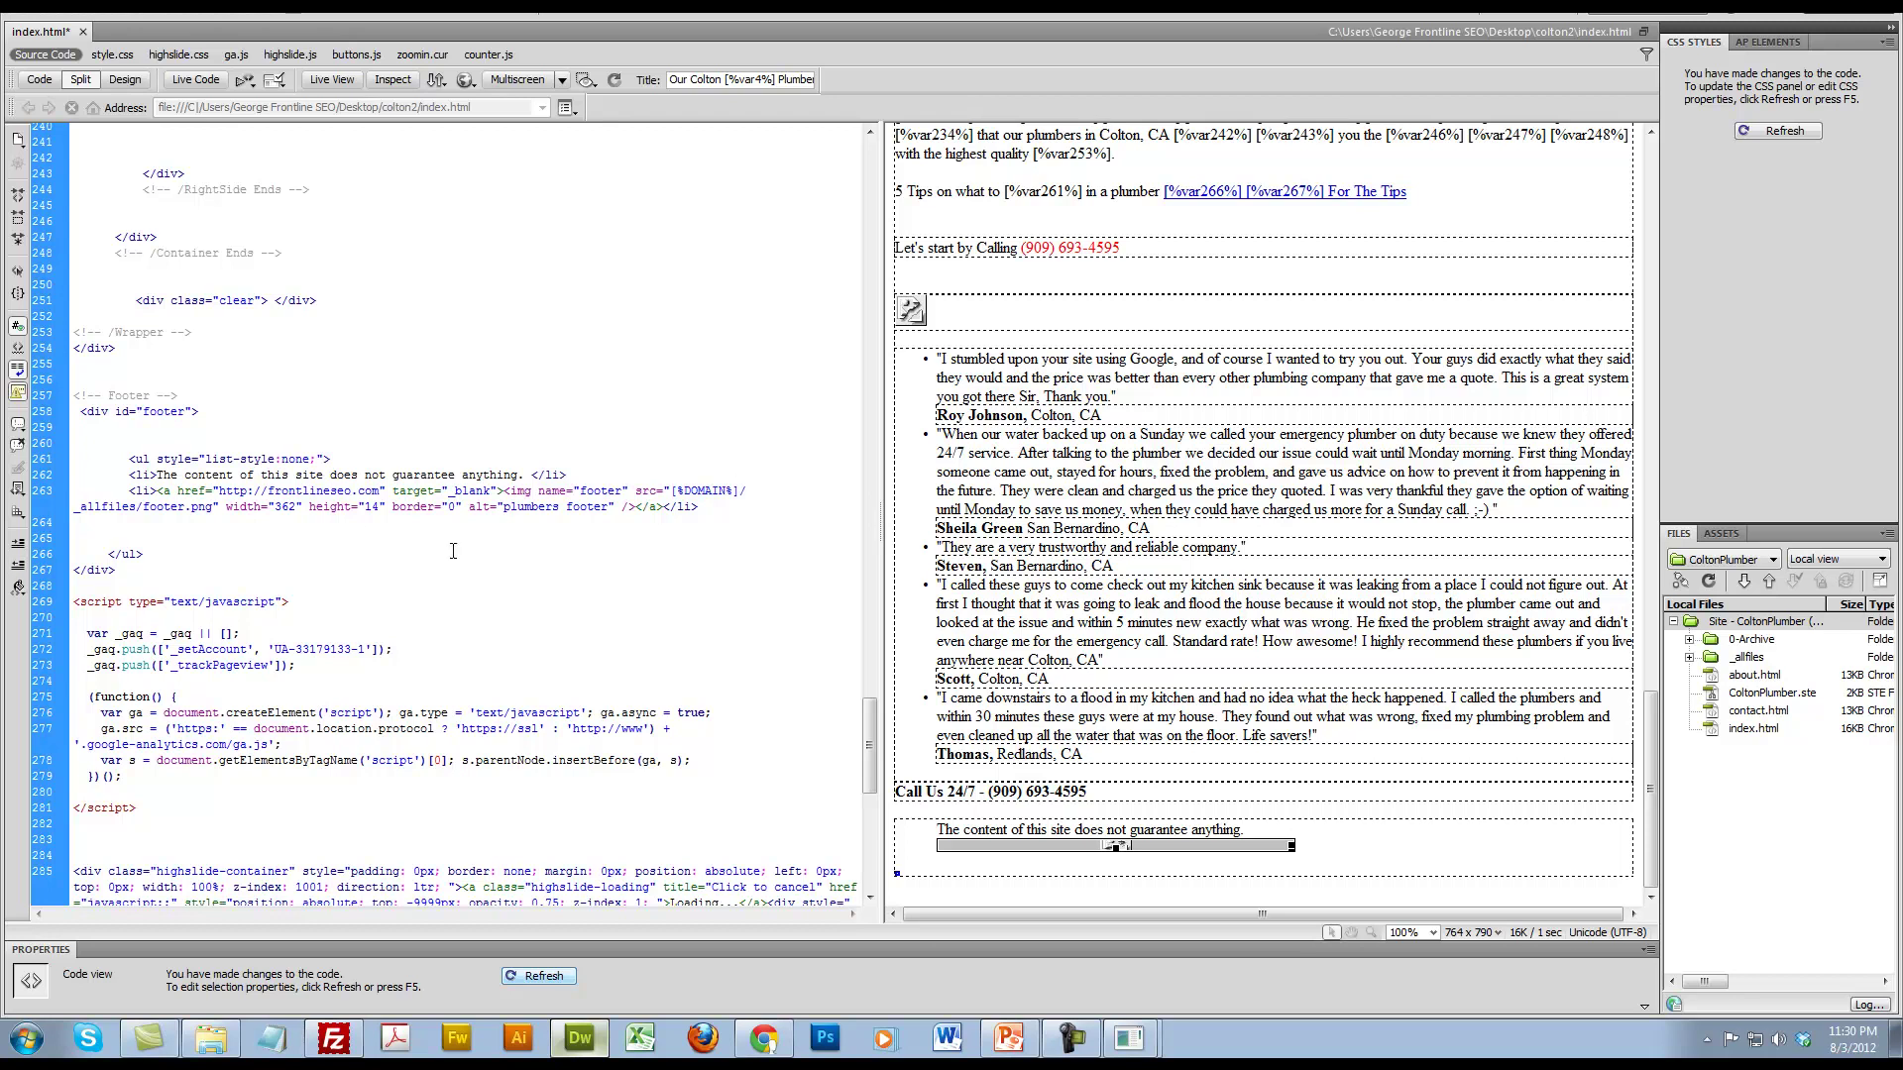
{"action": "key", "text": "ctrl+s"}
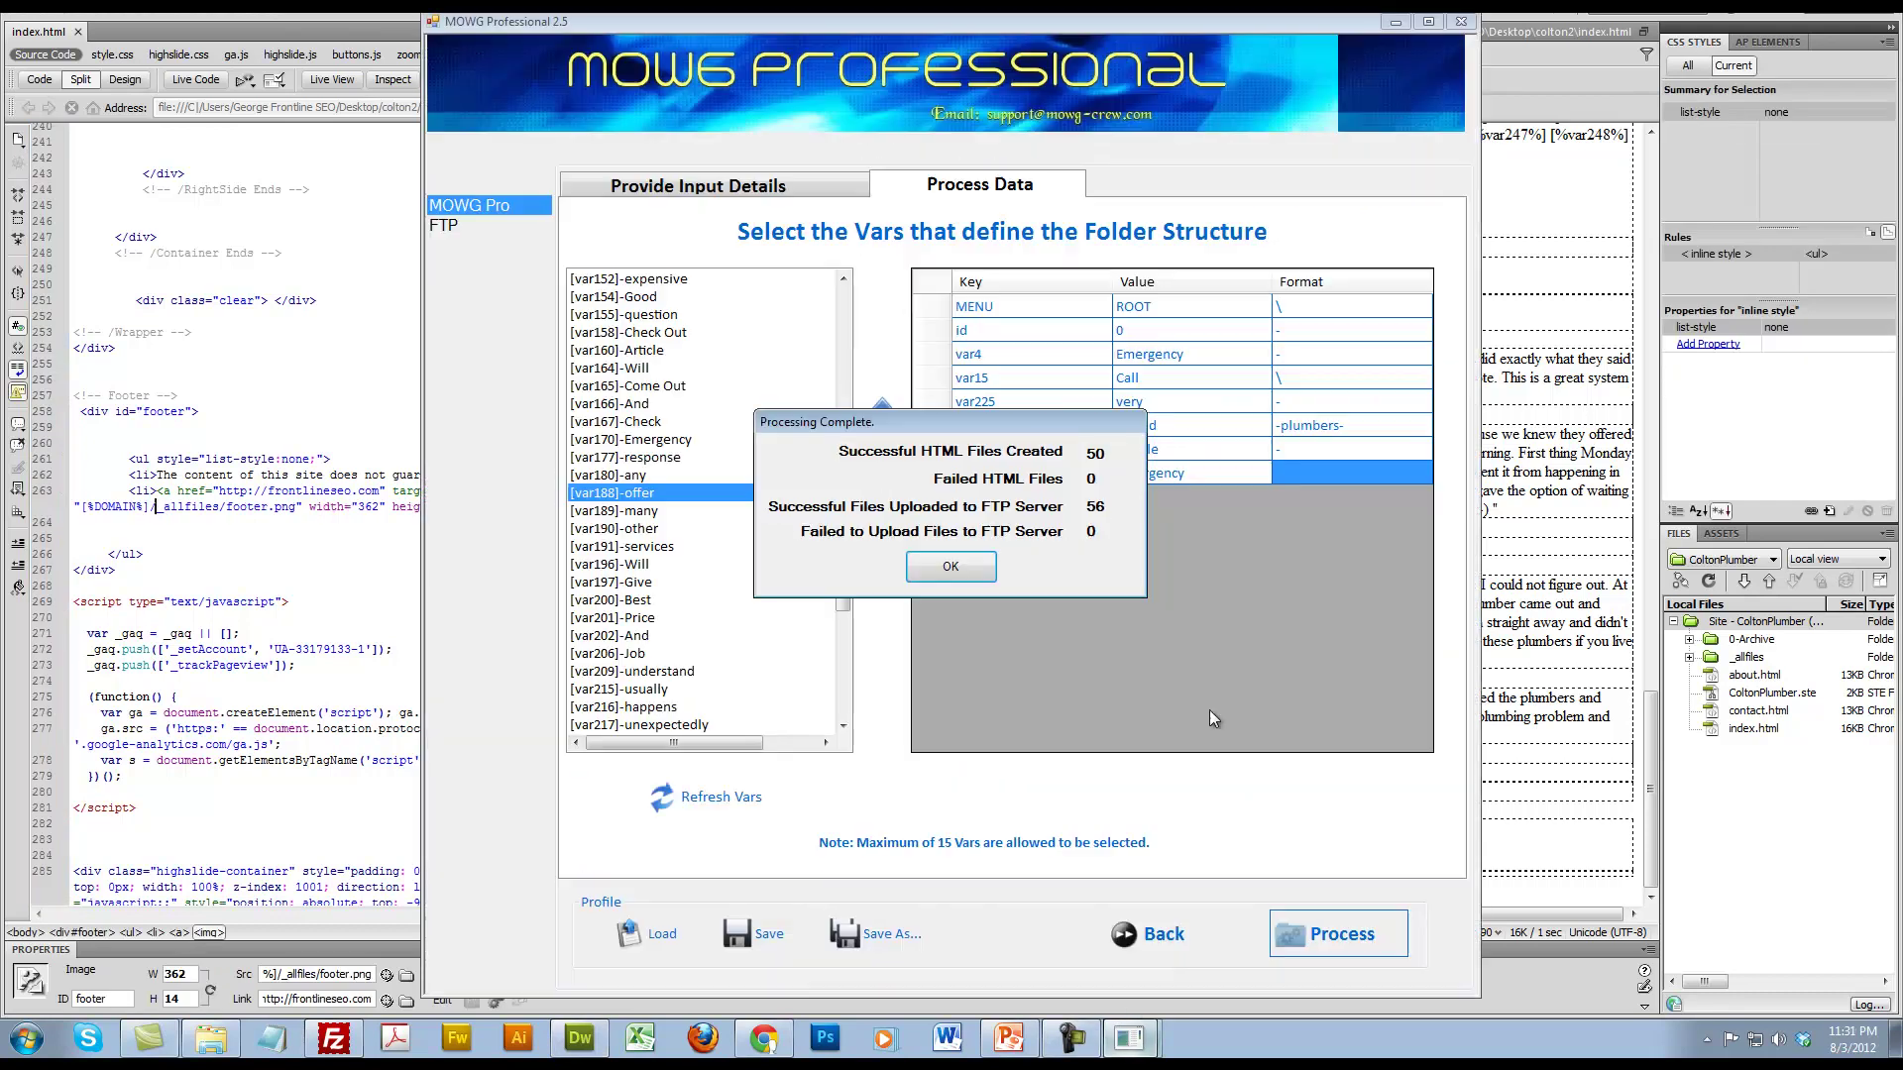
Step: Process the pages again in MOWG Professional, and reload the 3test site in Chrome to check its footer image
{"action": "left_click", "coordinate": [949, 566]}
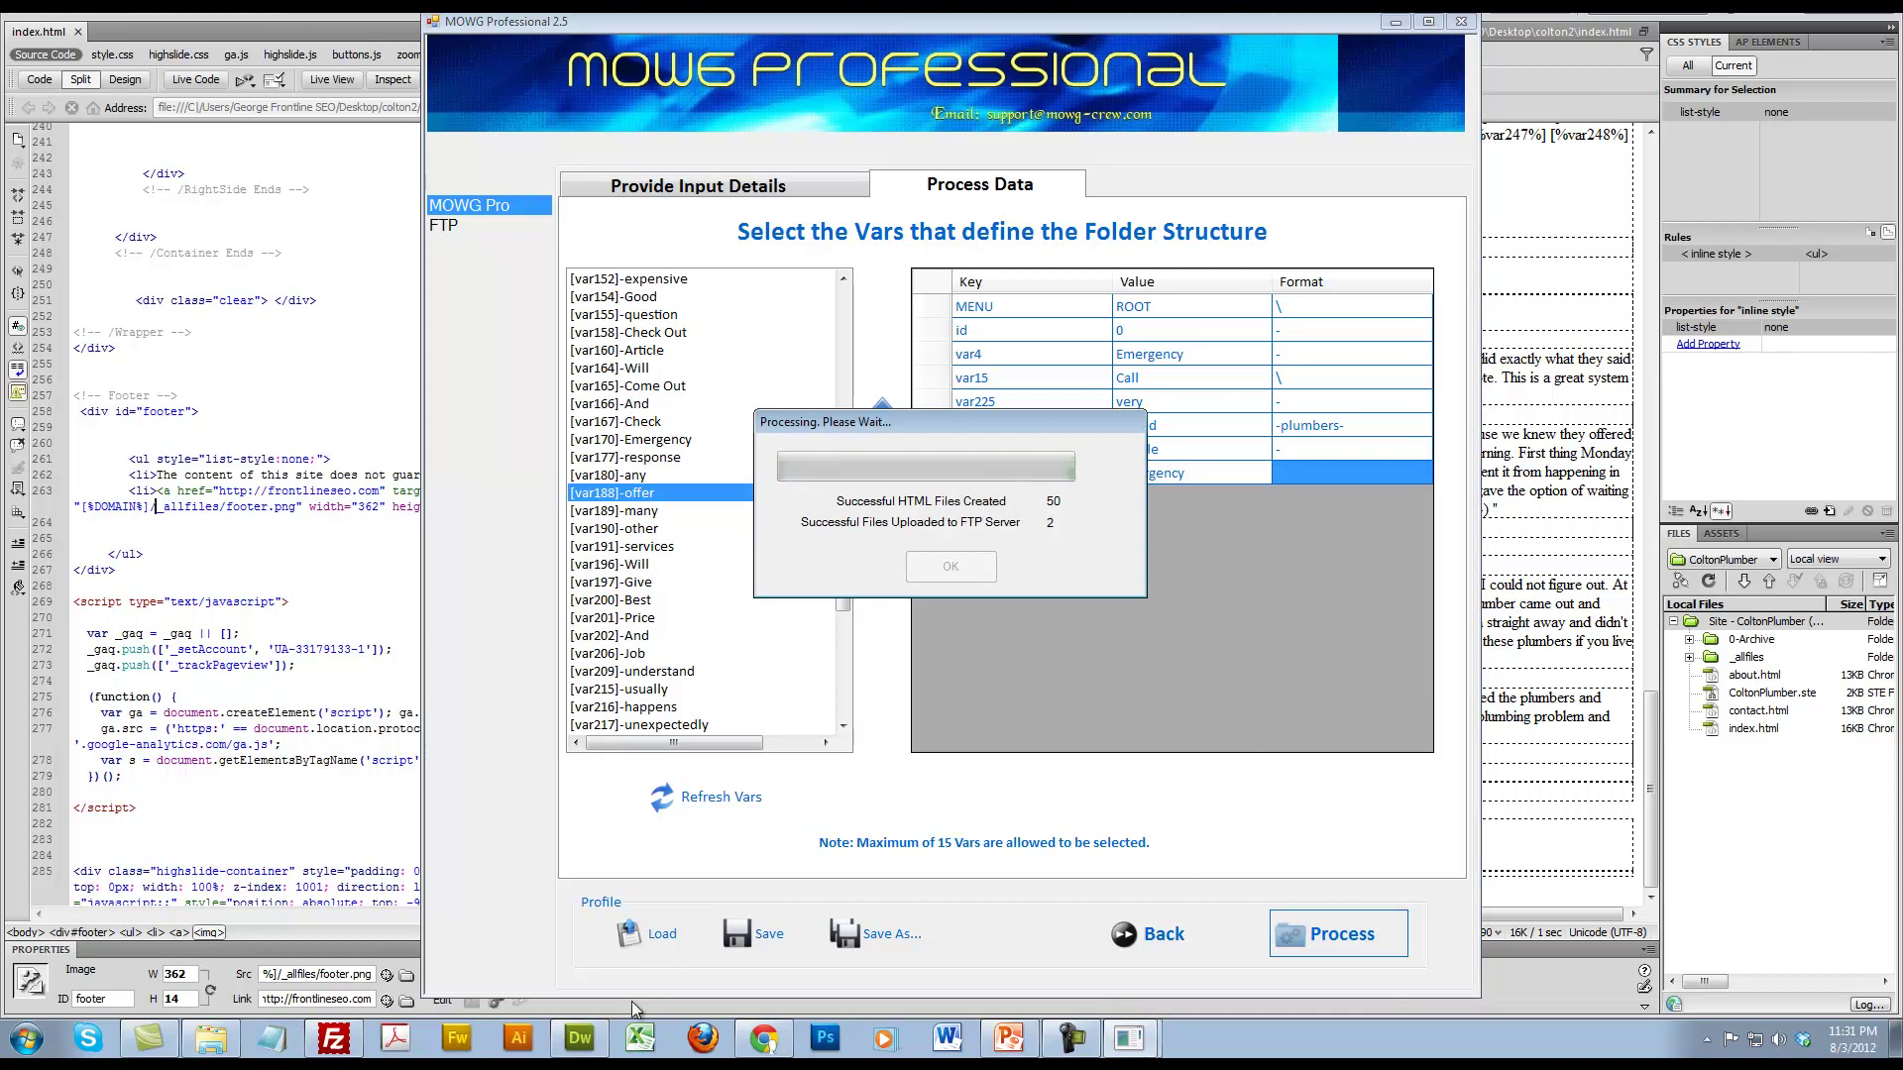
{"action": "left_click", "coordinate": [770, 1040]}
{"action": "key", "text": "F5"}
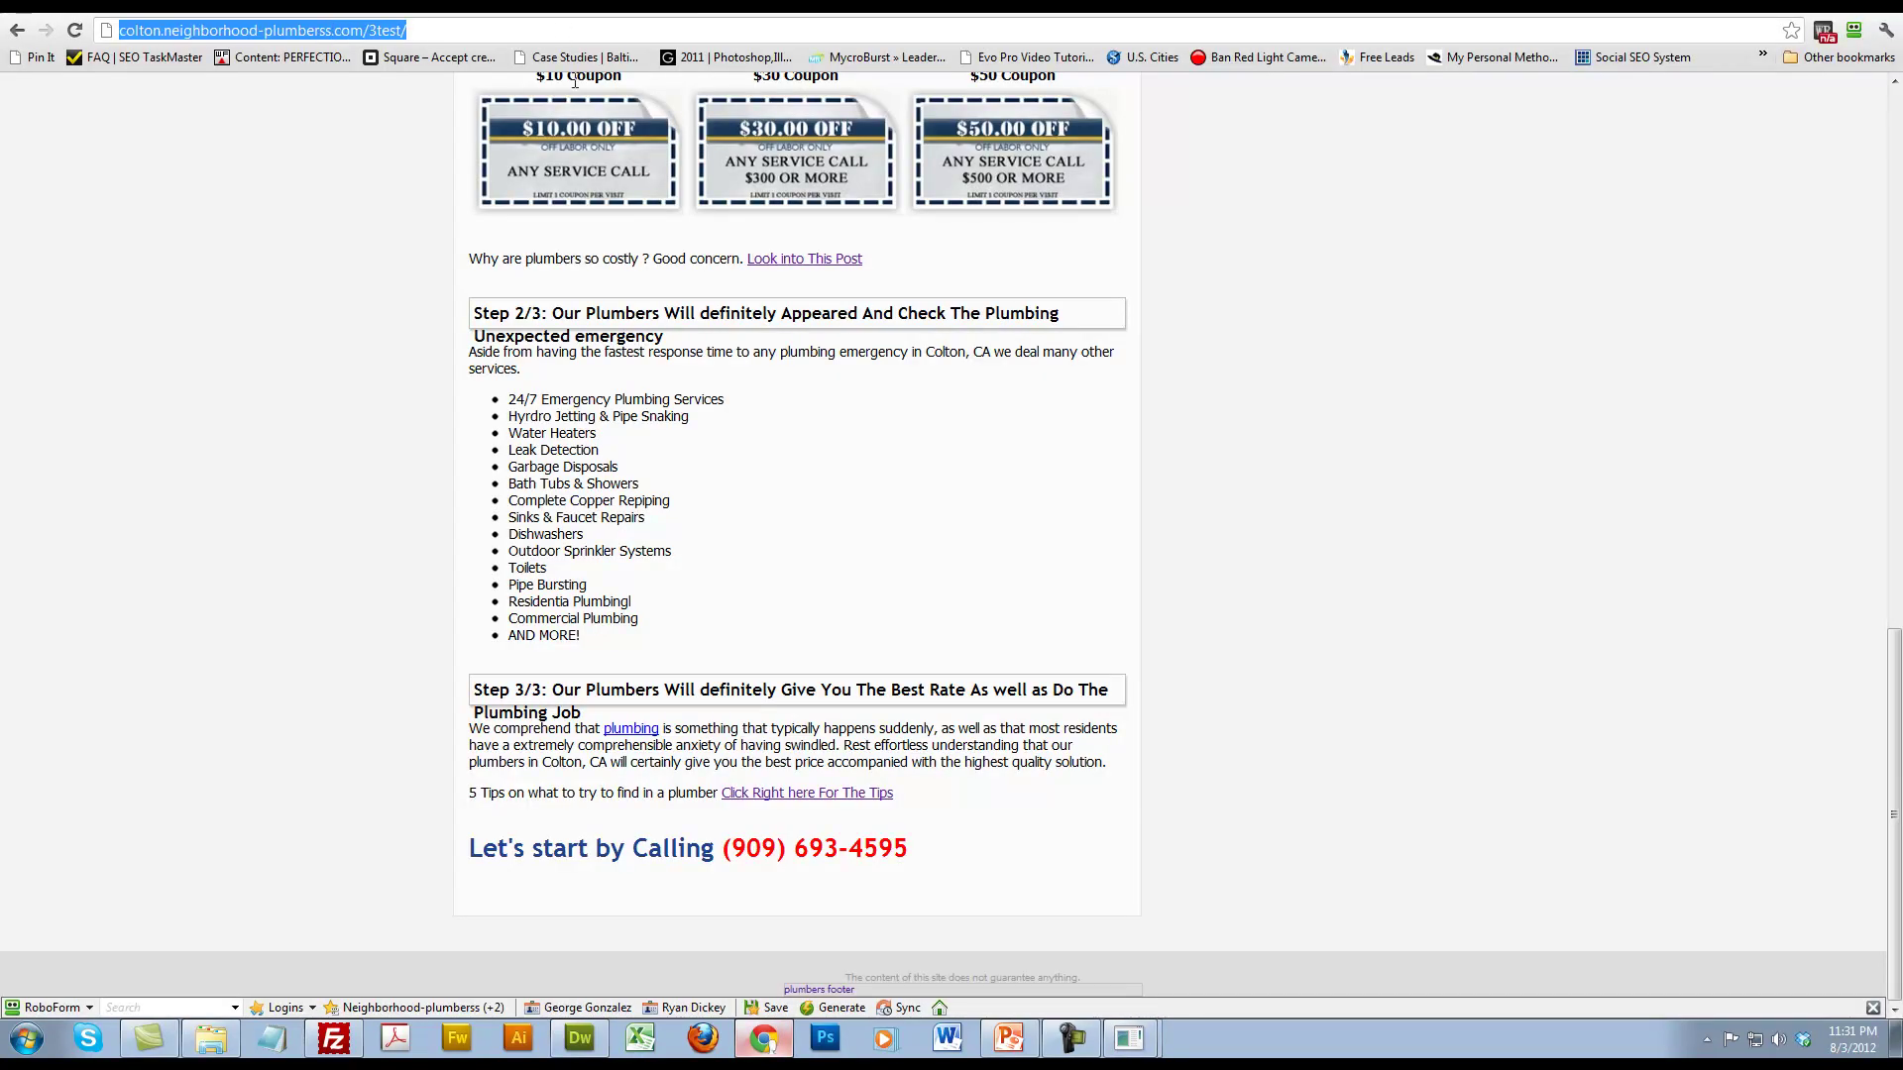
{"action": "scroll", "coordinate": [1364, 453], "scroll_direction": "down", "scroll_amount": 15}
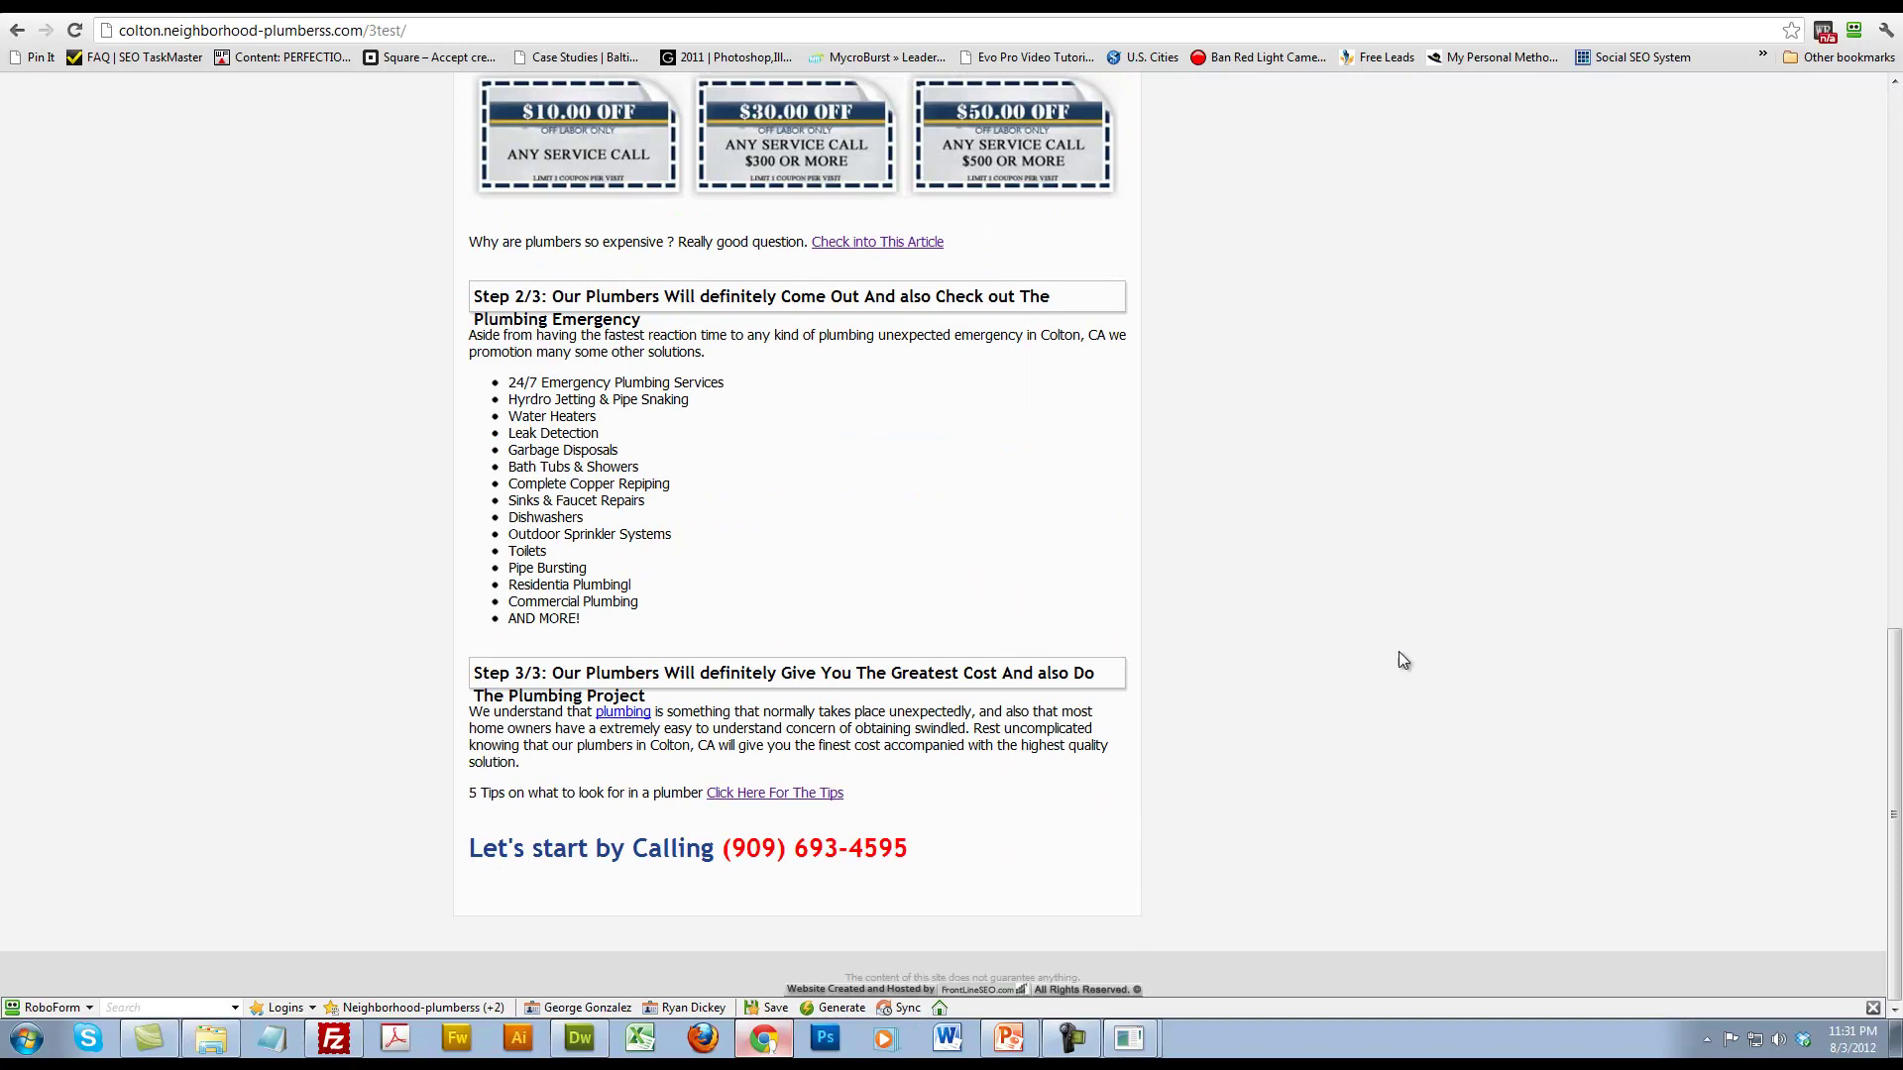
Step: Close the RoboForm toolbar in Chrome and view the 2test page from its top
{"action": "left_click", "coordinate": [1874, 1008]}
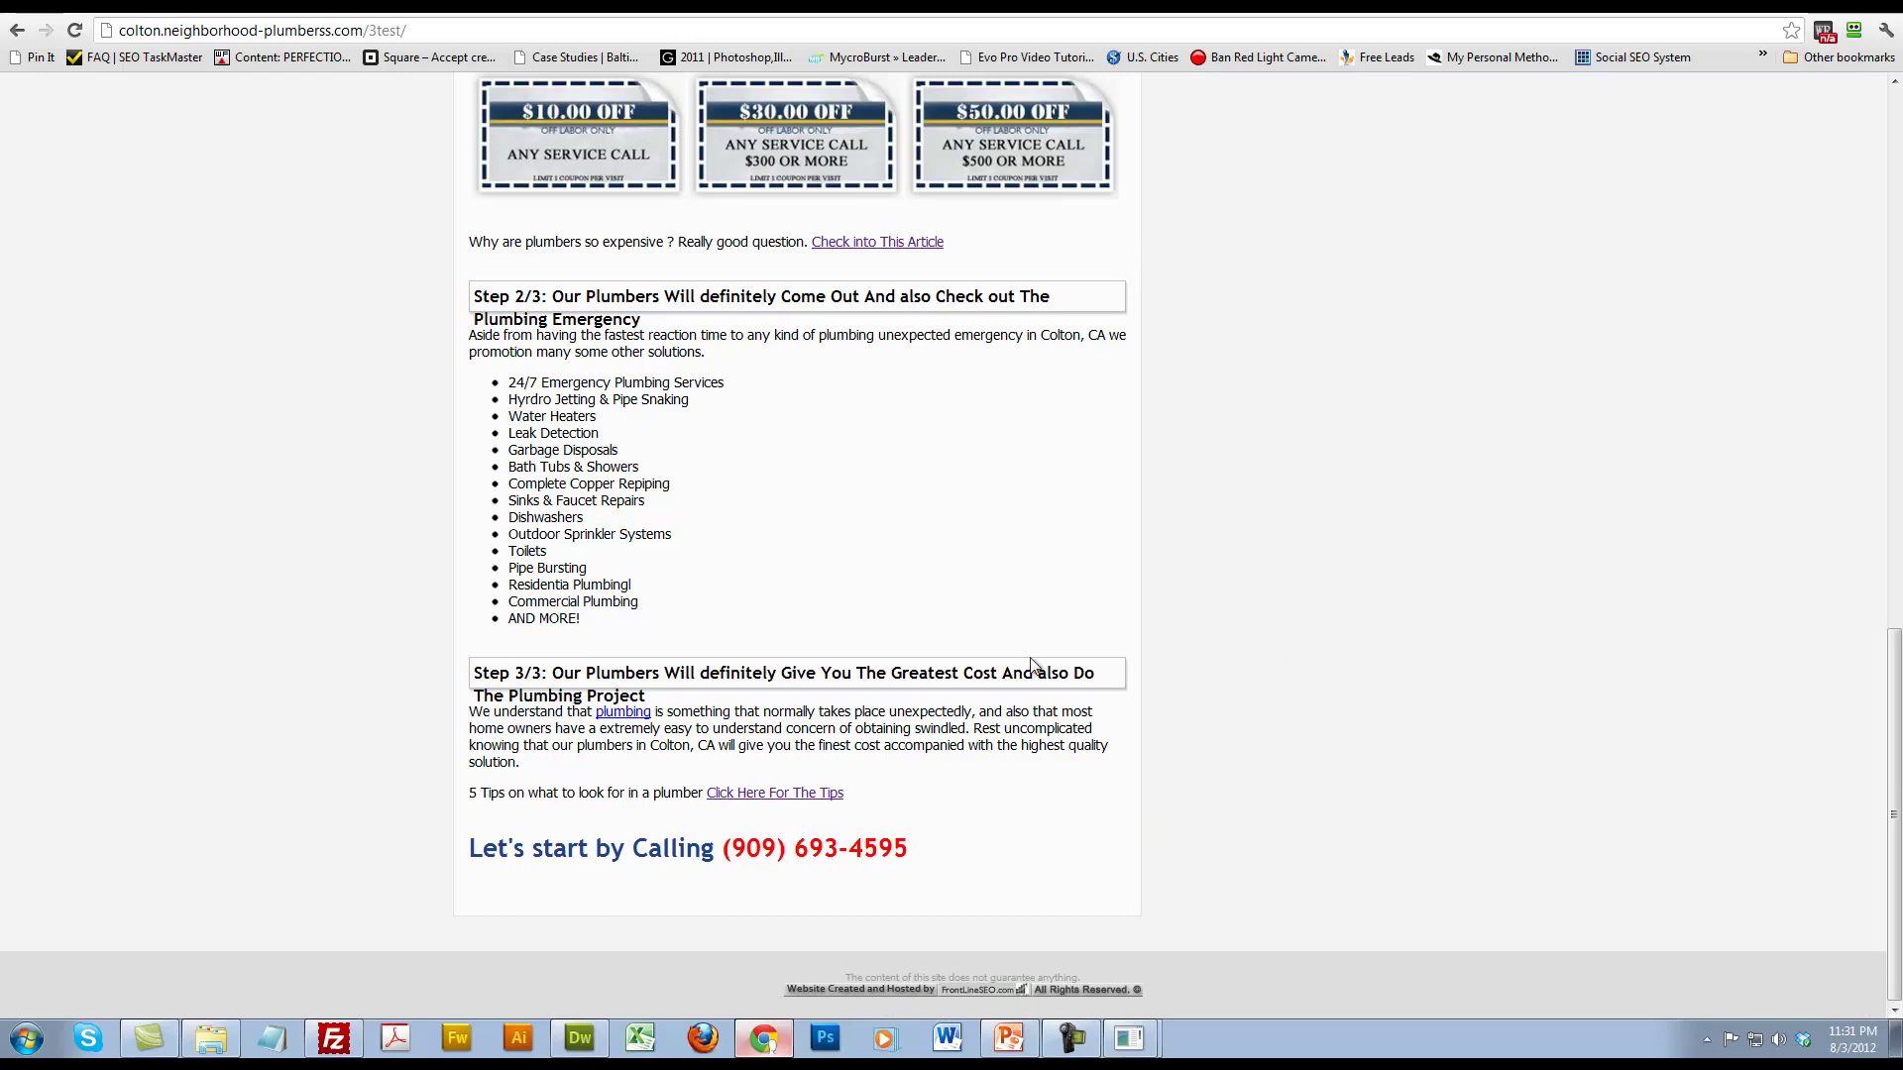
{"action": "key", "text": "ctrl+shift+Tab"}
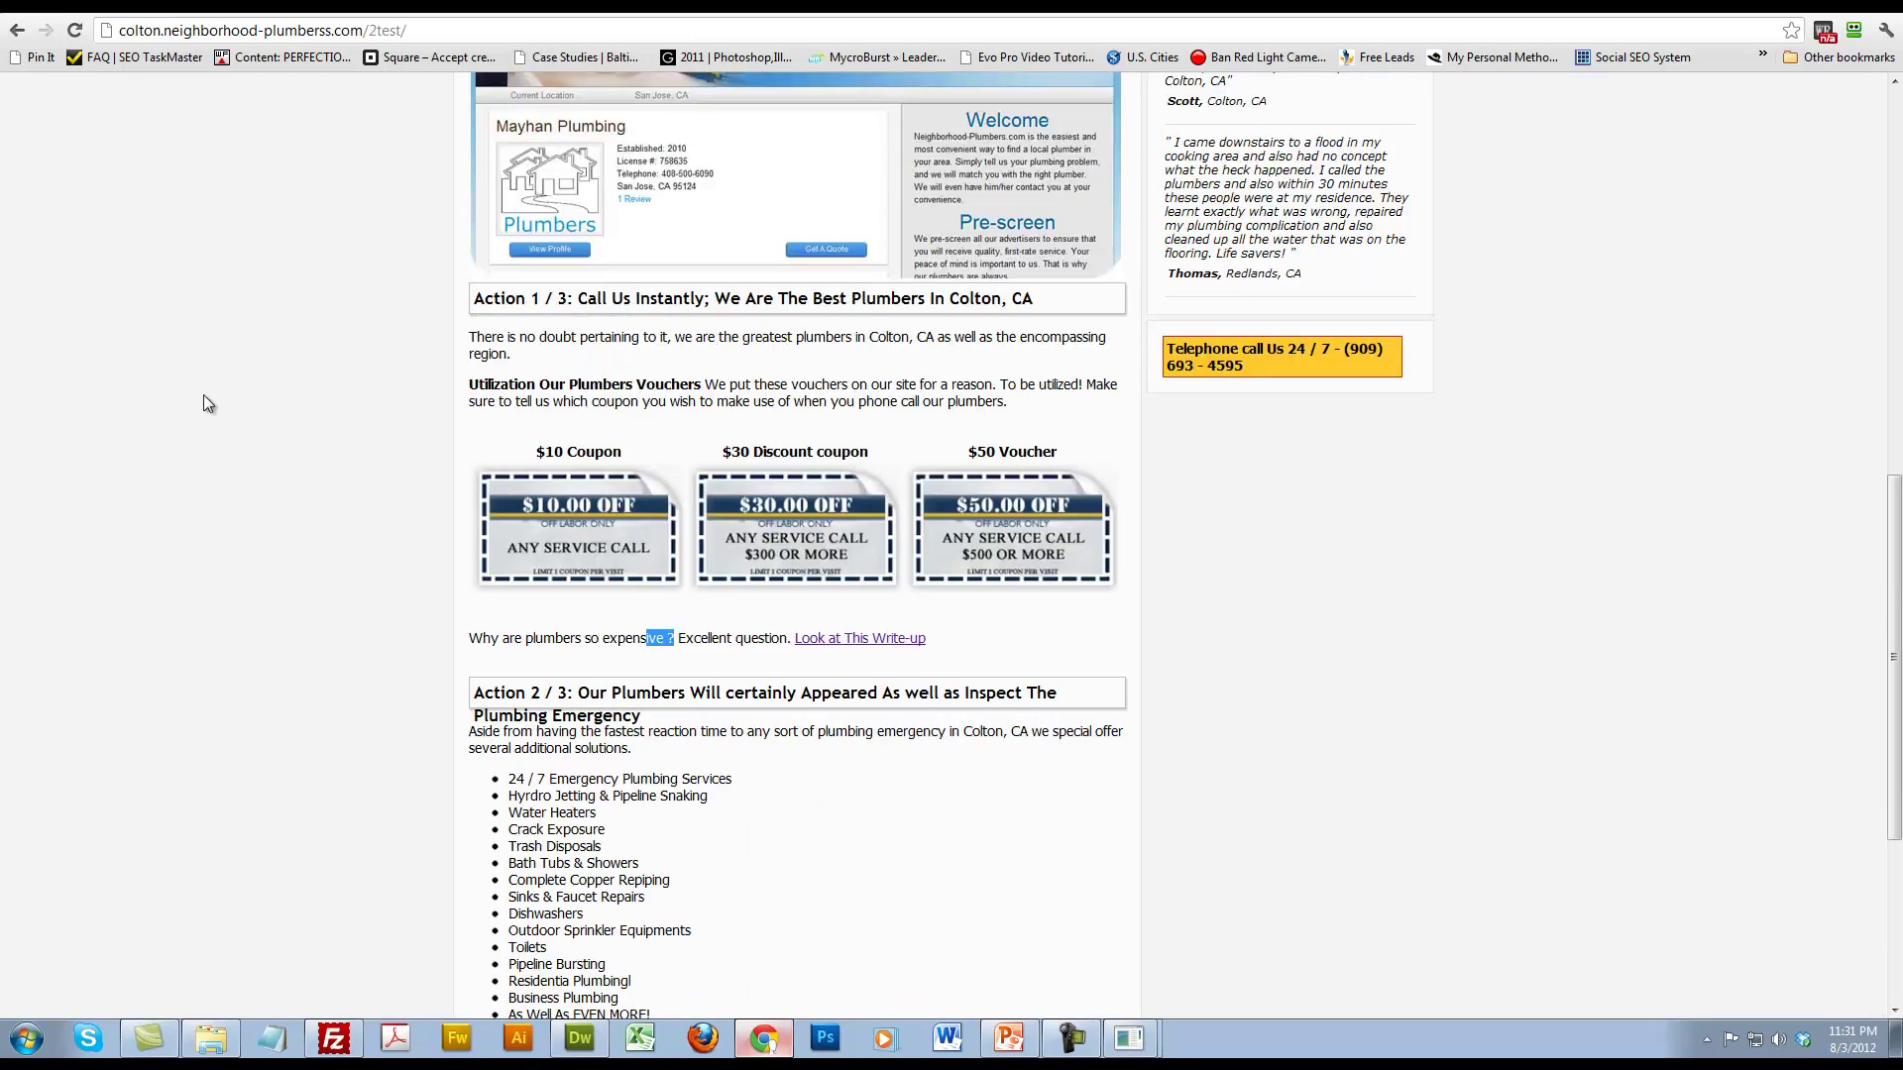
{"action": "scroll", "coordinate": [204, 395], "scroll_direction": "up", "scroll_amount": 10}
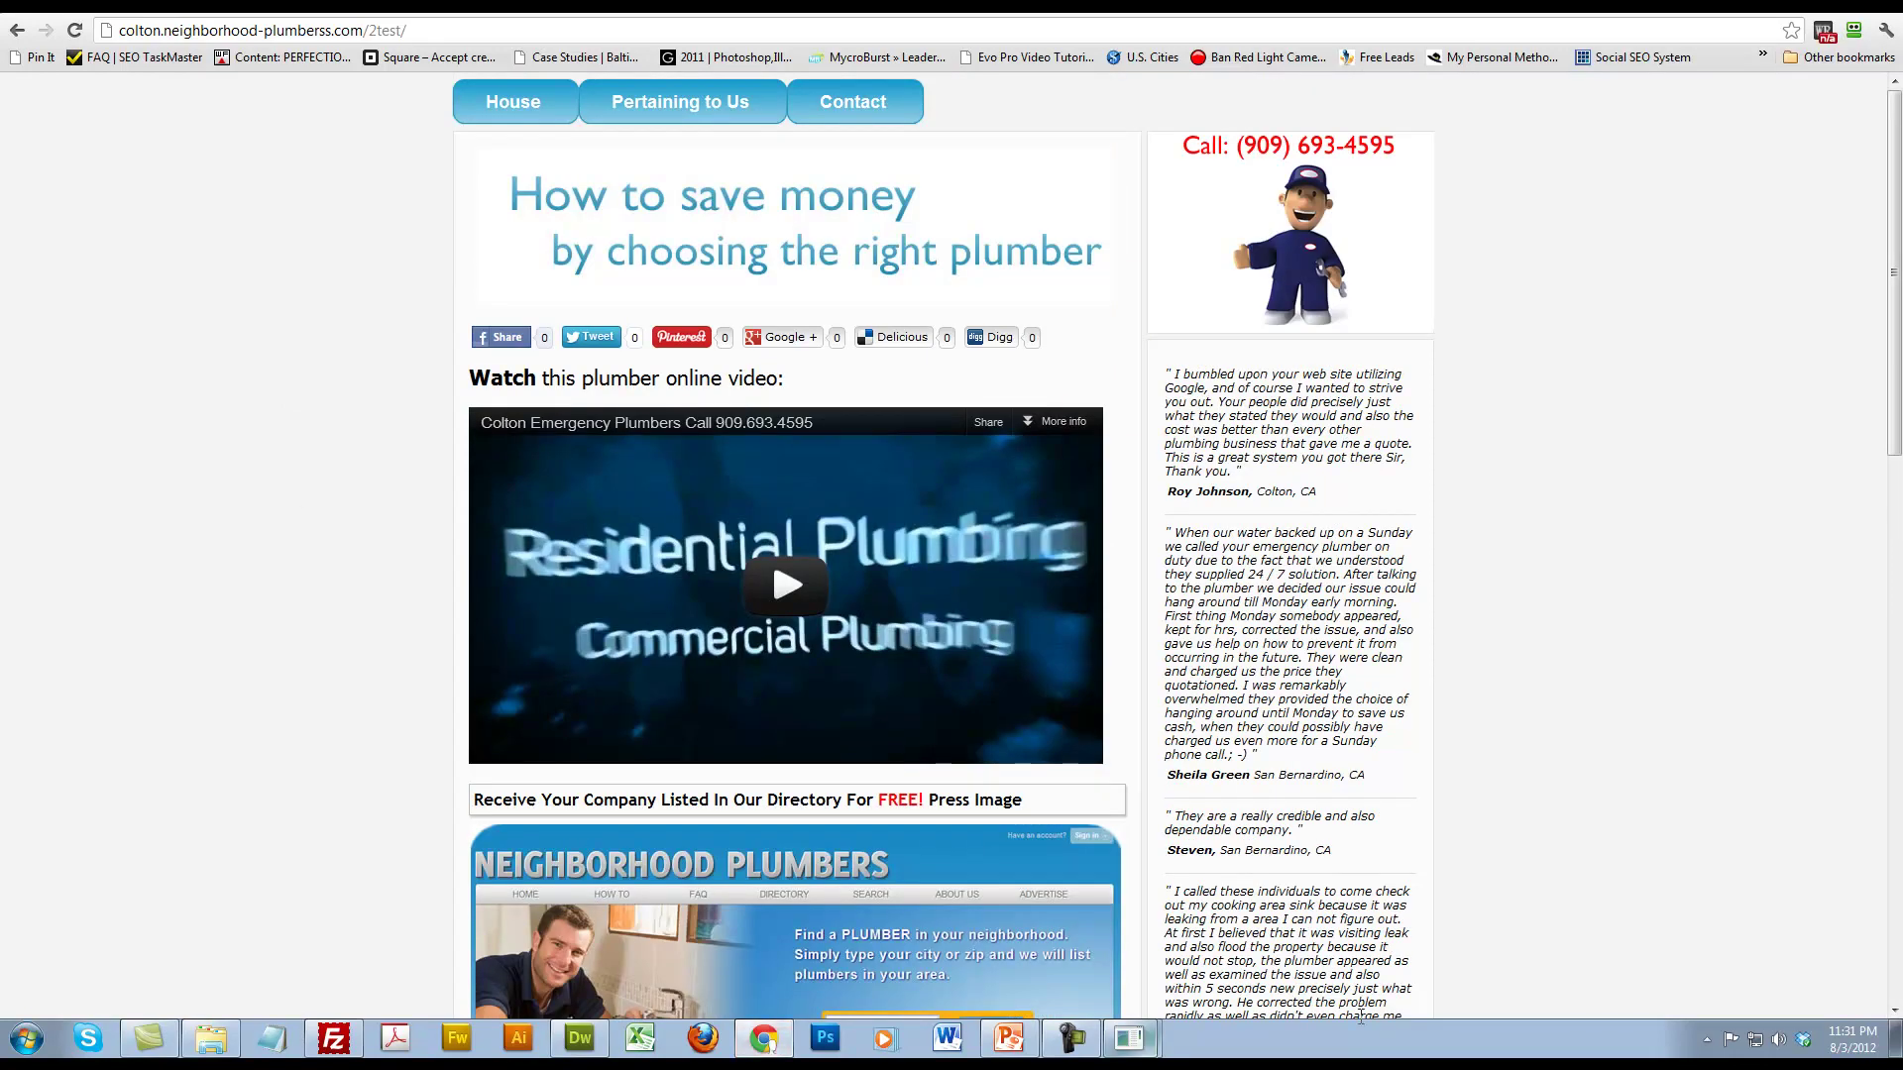
Step: Switch to PowerPoint and advance to the slide about running MOWG from copy-pasted content
{"action": "left_click", "coordinate": [1009, 1038]}
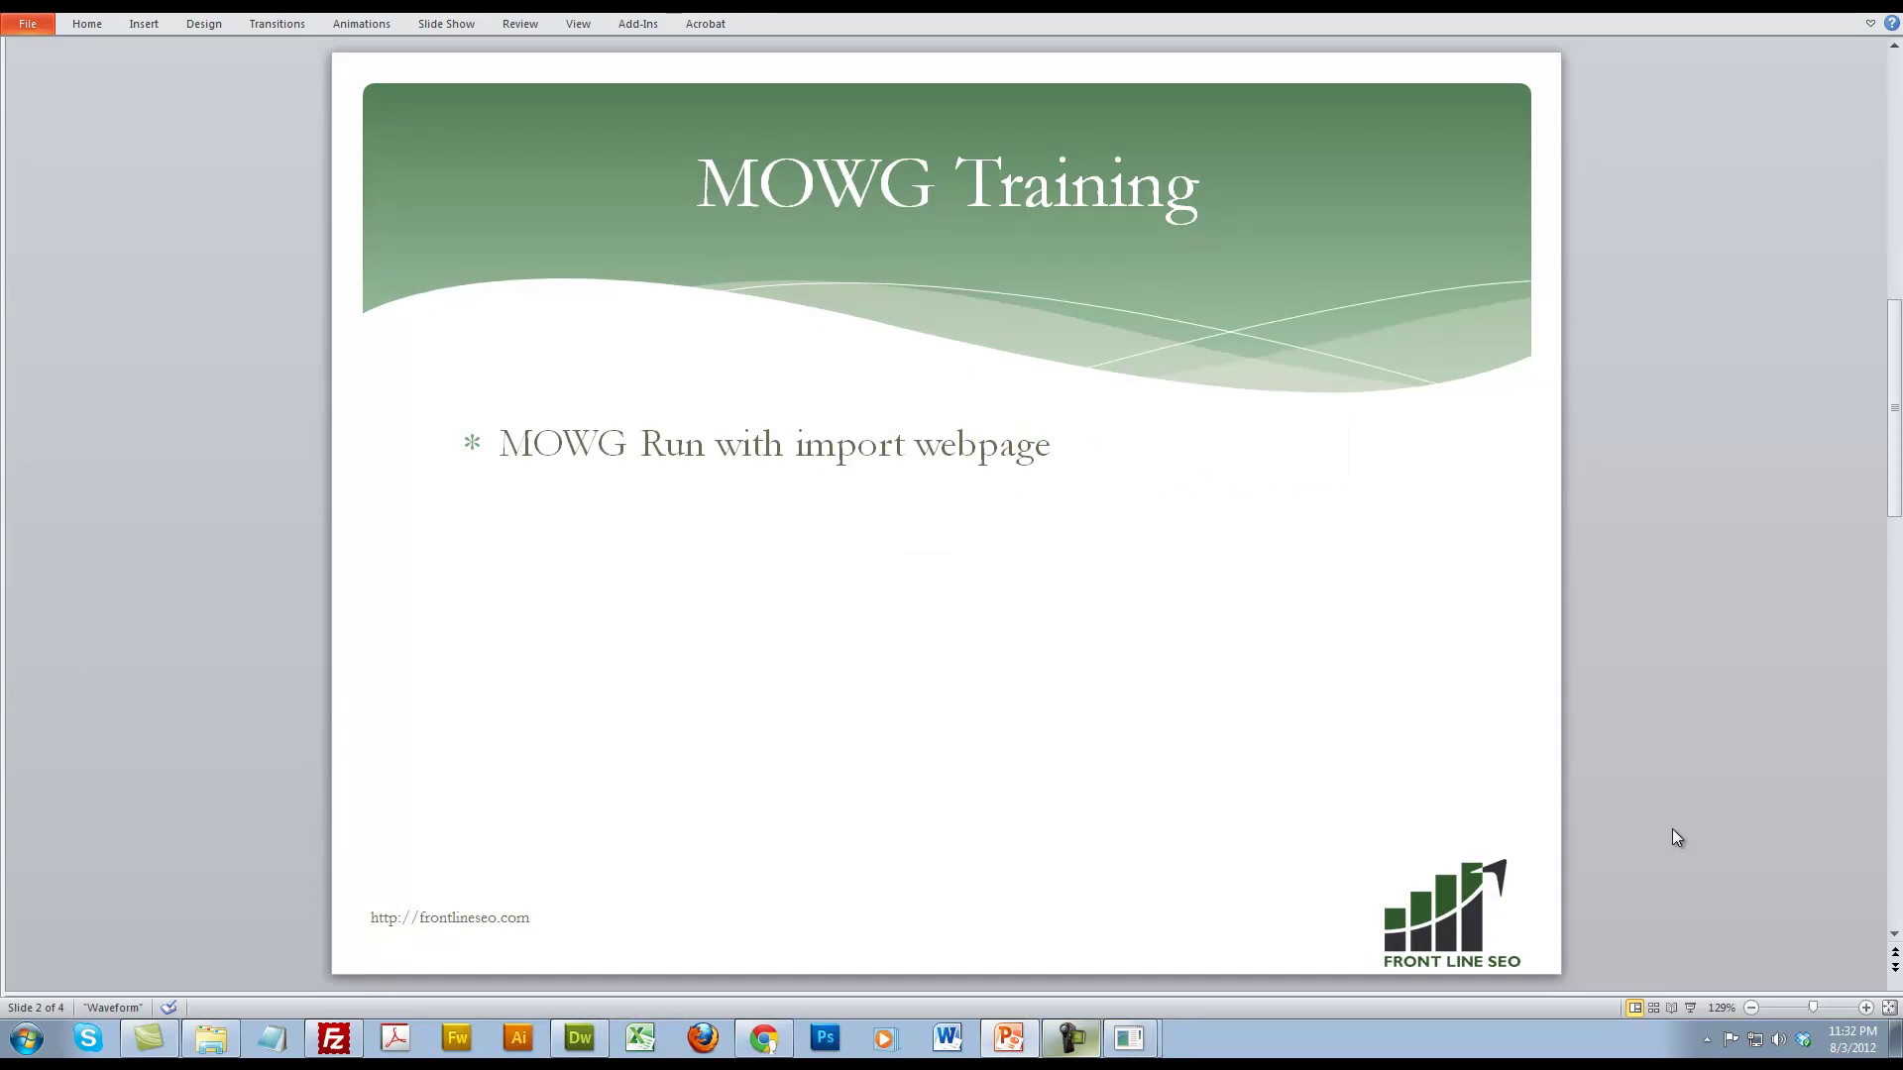
{"action": "scroll", "coordinate": [1670, 832], "scroll_direction": "down", "scroll_amount": 1}
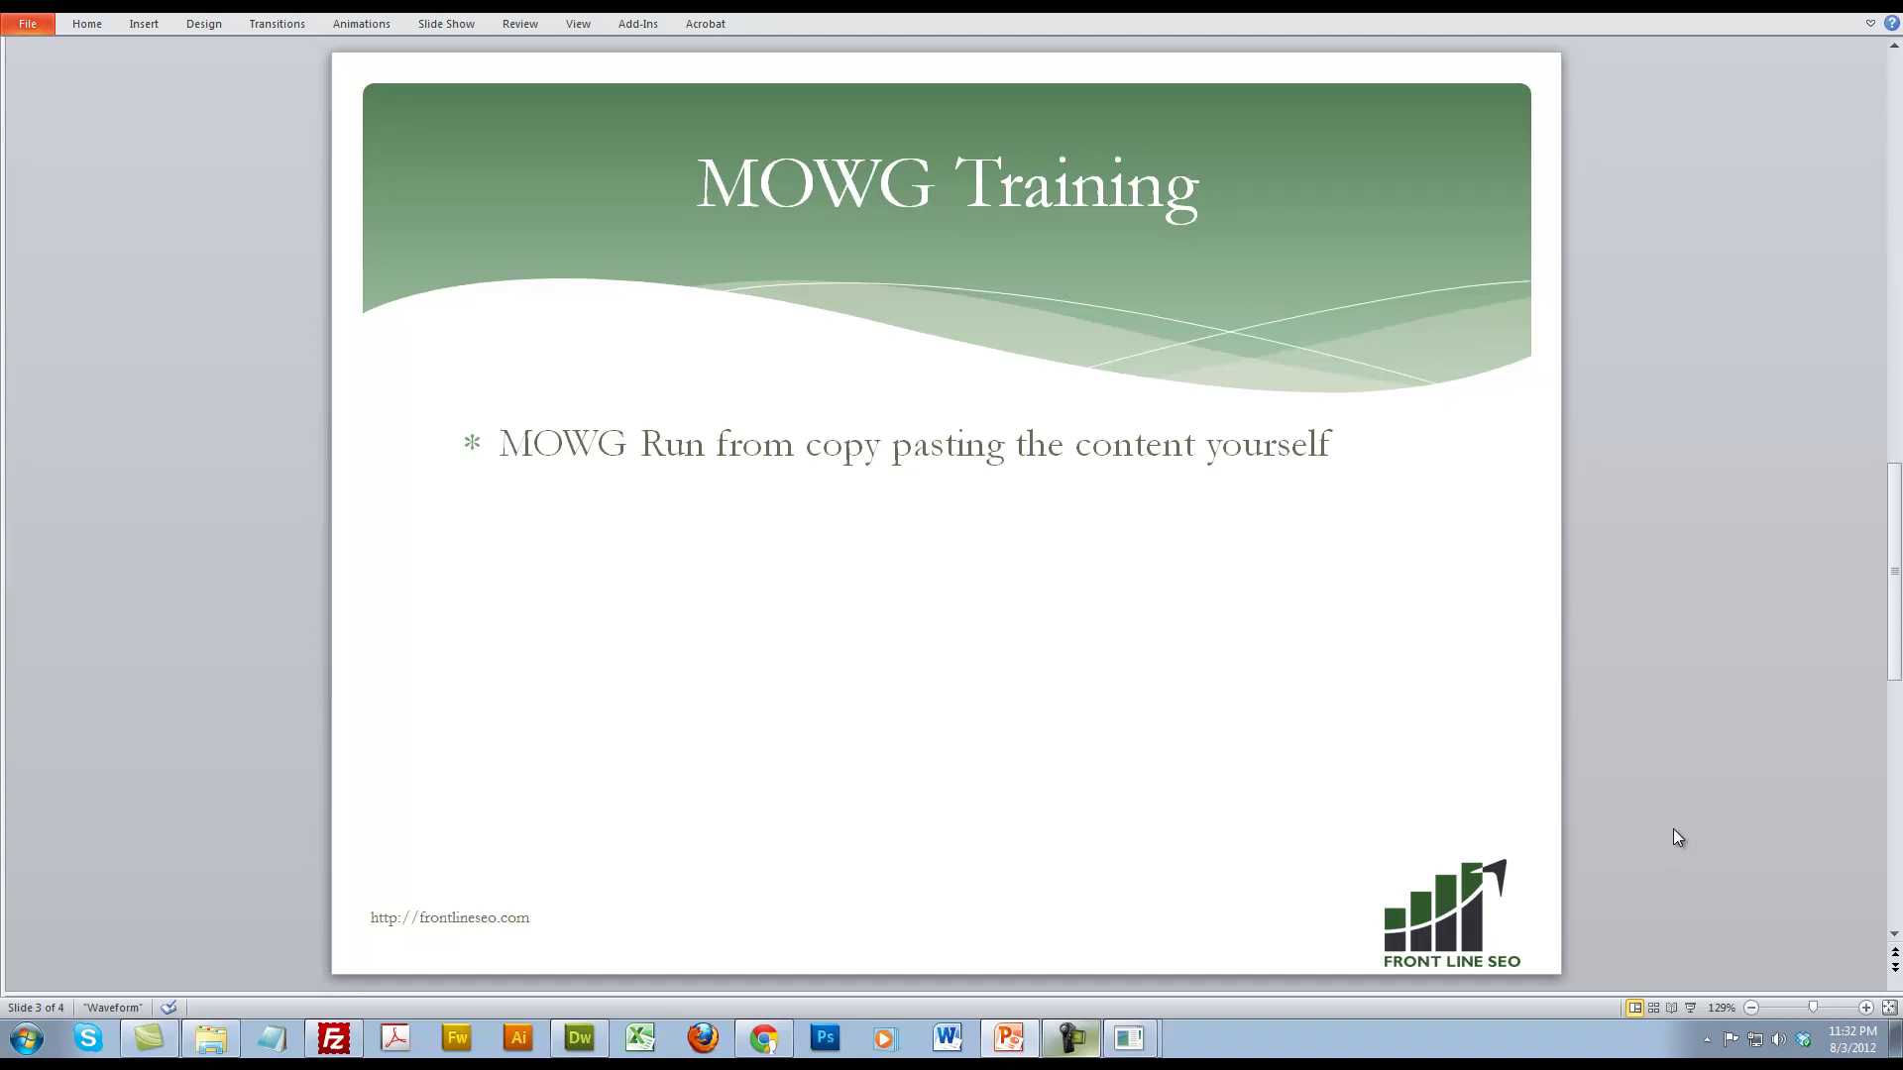
Step: Switch to Dreamweaver and examine the index.html code from the footer up to the navigation links and header image
{"action": "left_click", "coordinate": [580, 1039]}
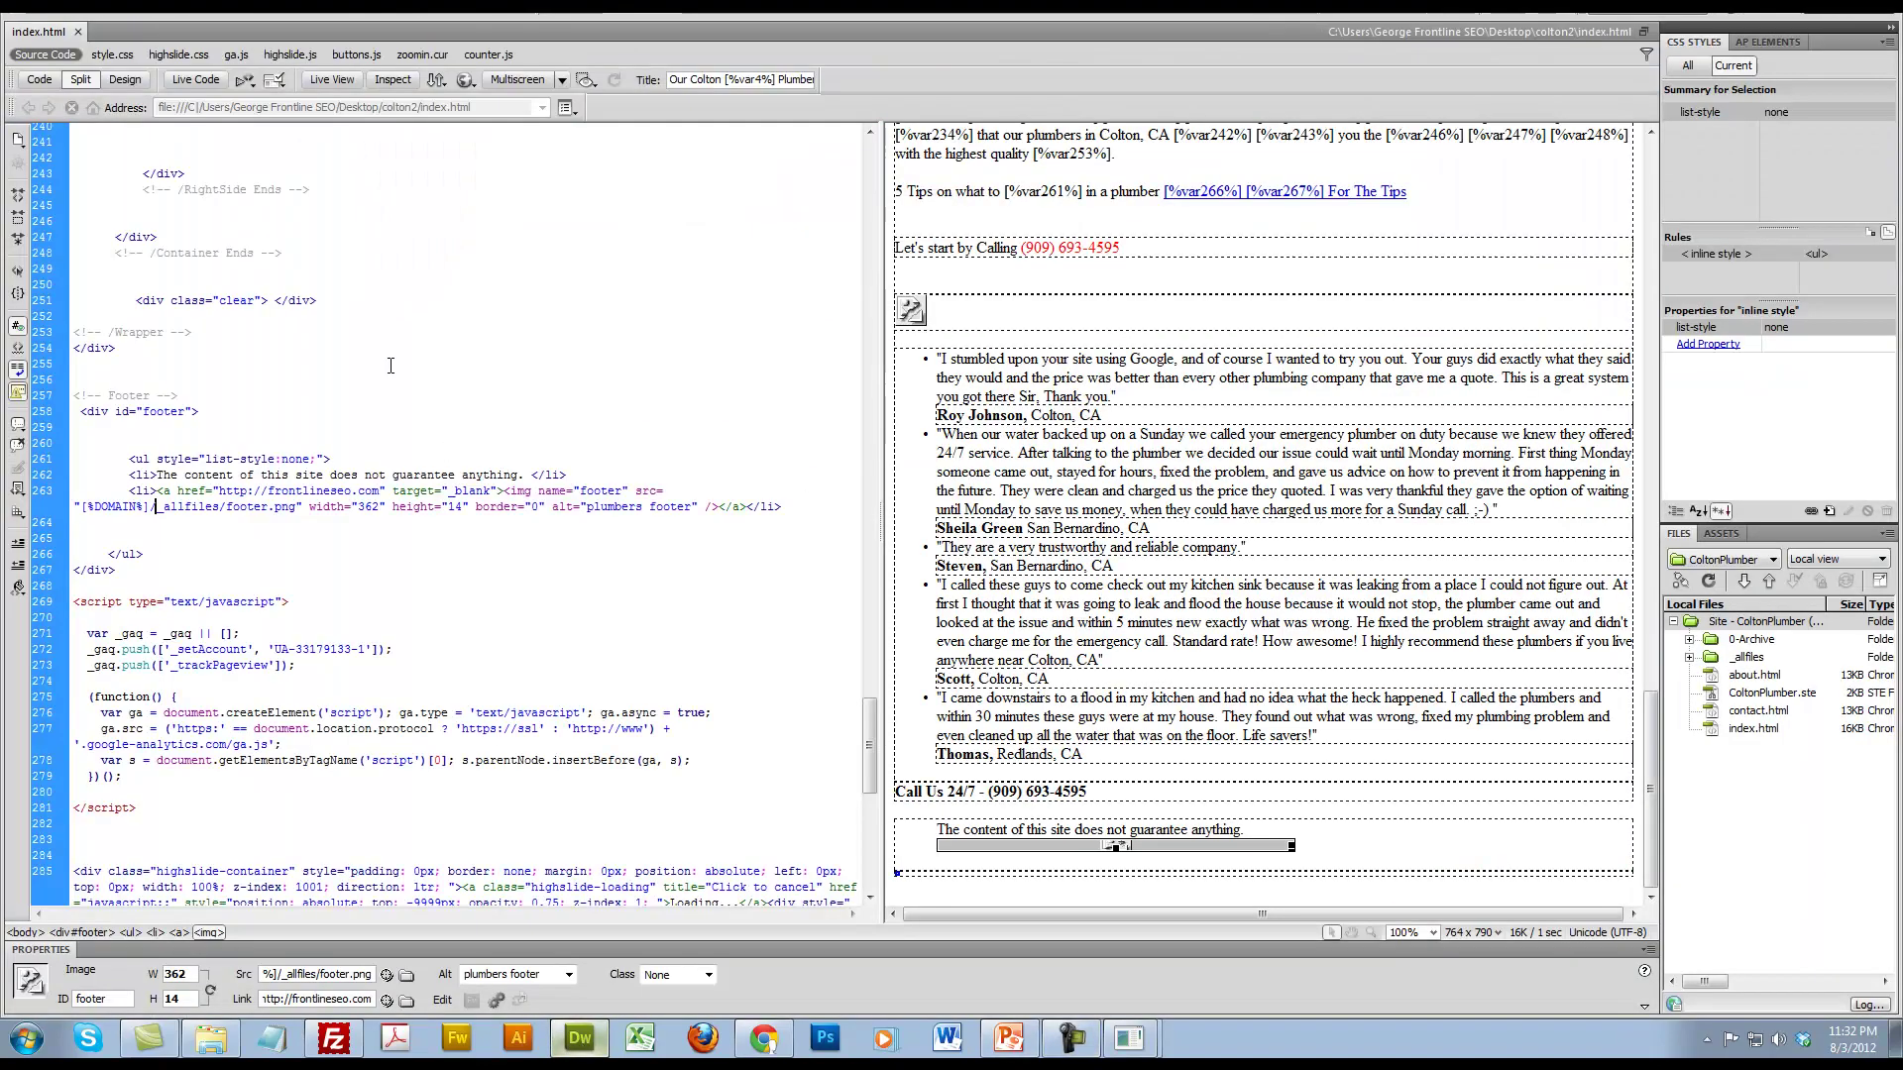
{"action": "scroll", "coordinate": [757, 377], "scroll_direction": "down", "scroll_amount": 10}
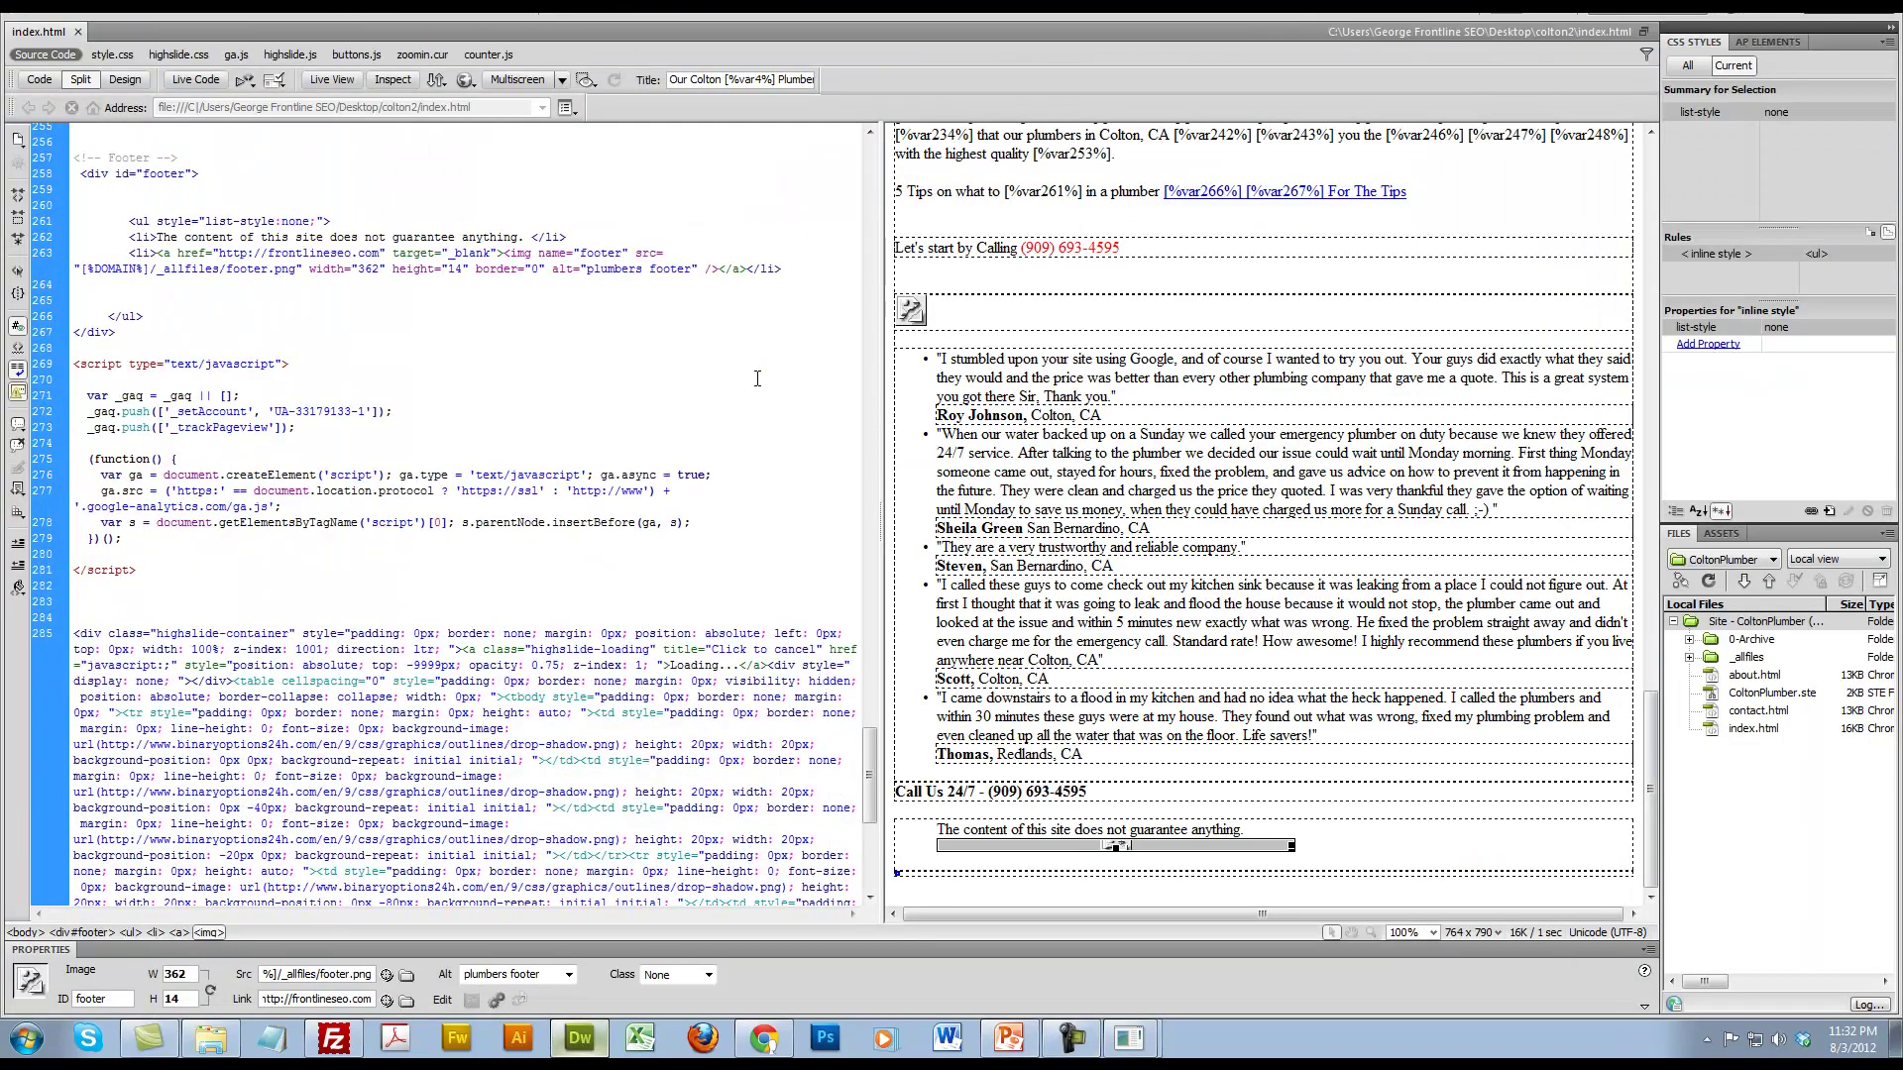
{"action": "scroll", "coordinate": [757, 378], "scroll_direction": "up", "scroll_amount": 17}
{"action": "scroll", "coordinate": [757, 376], "scroll_direction": "up", "scroll_amount": 15}
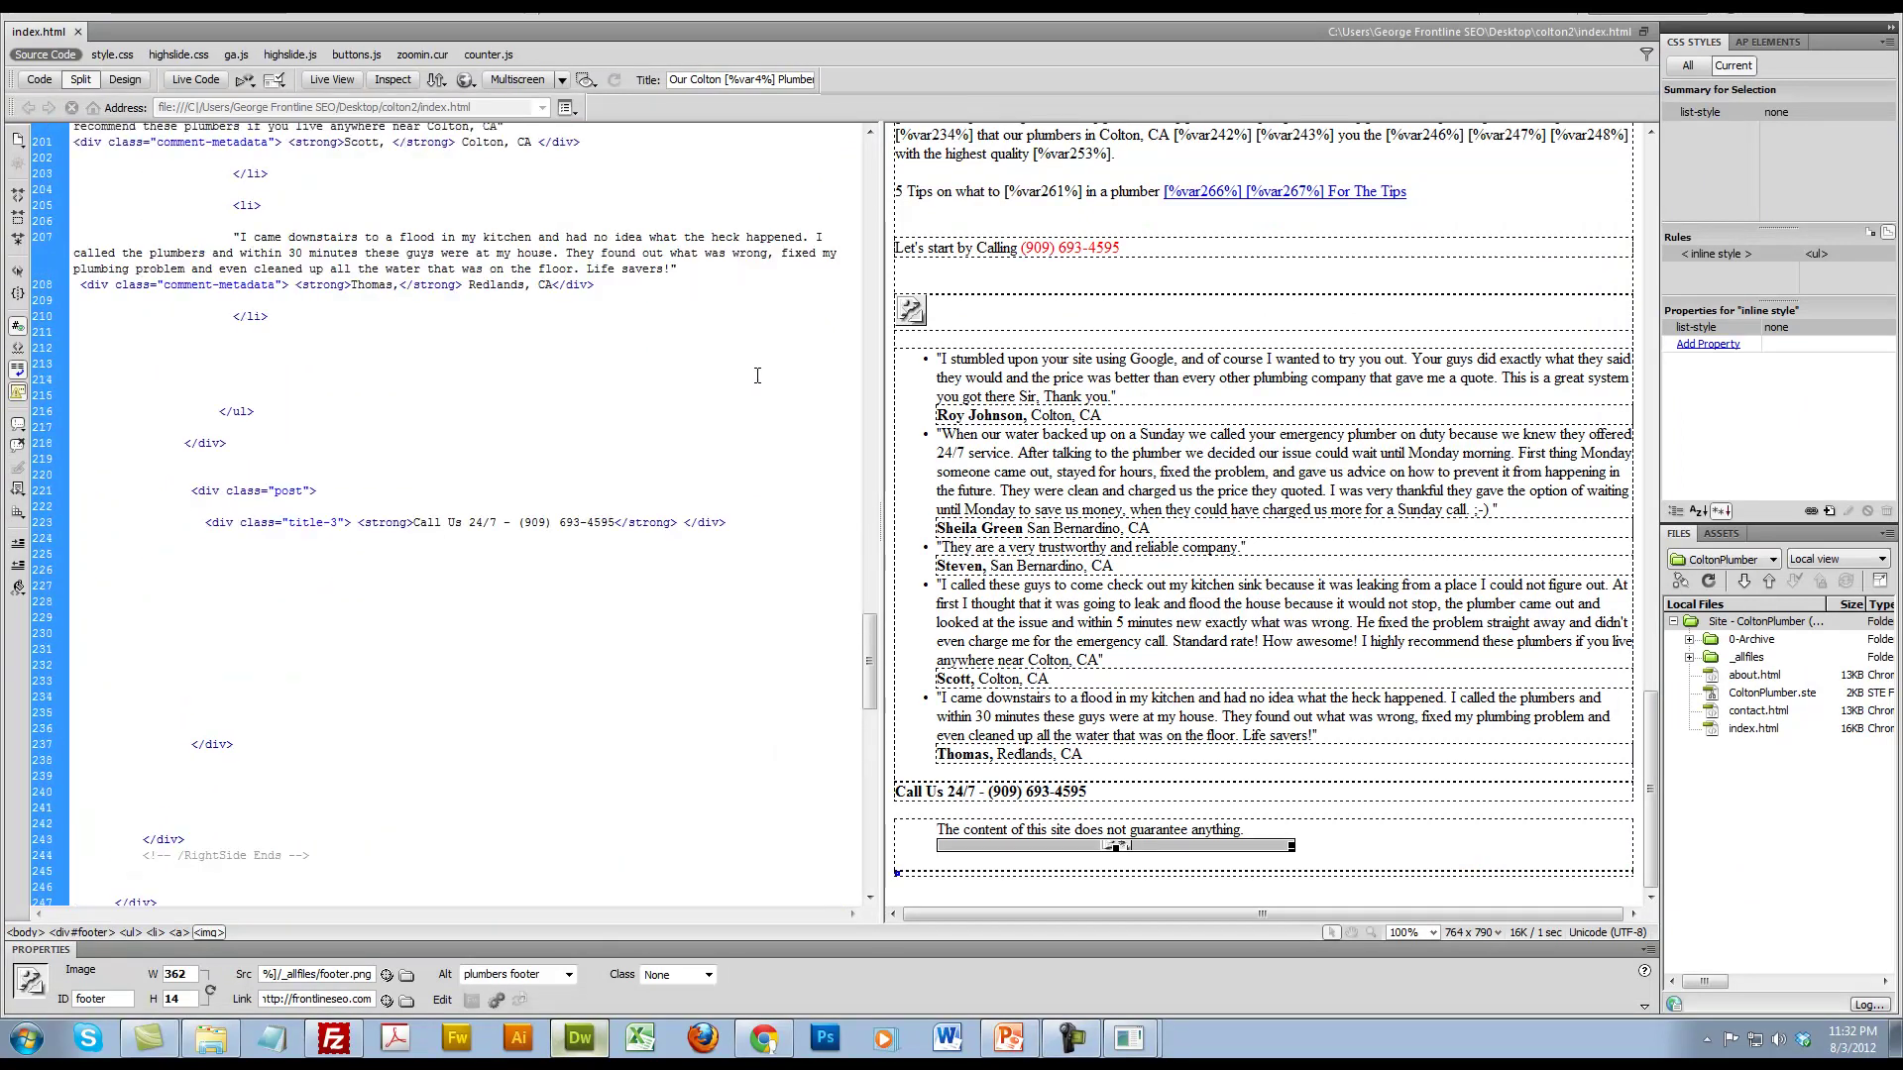
{"action": "scroll", "coordinate": [755, 378], "scroll_direction": "up", "scroll_amount": 5}
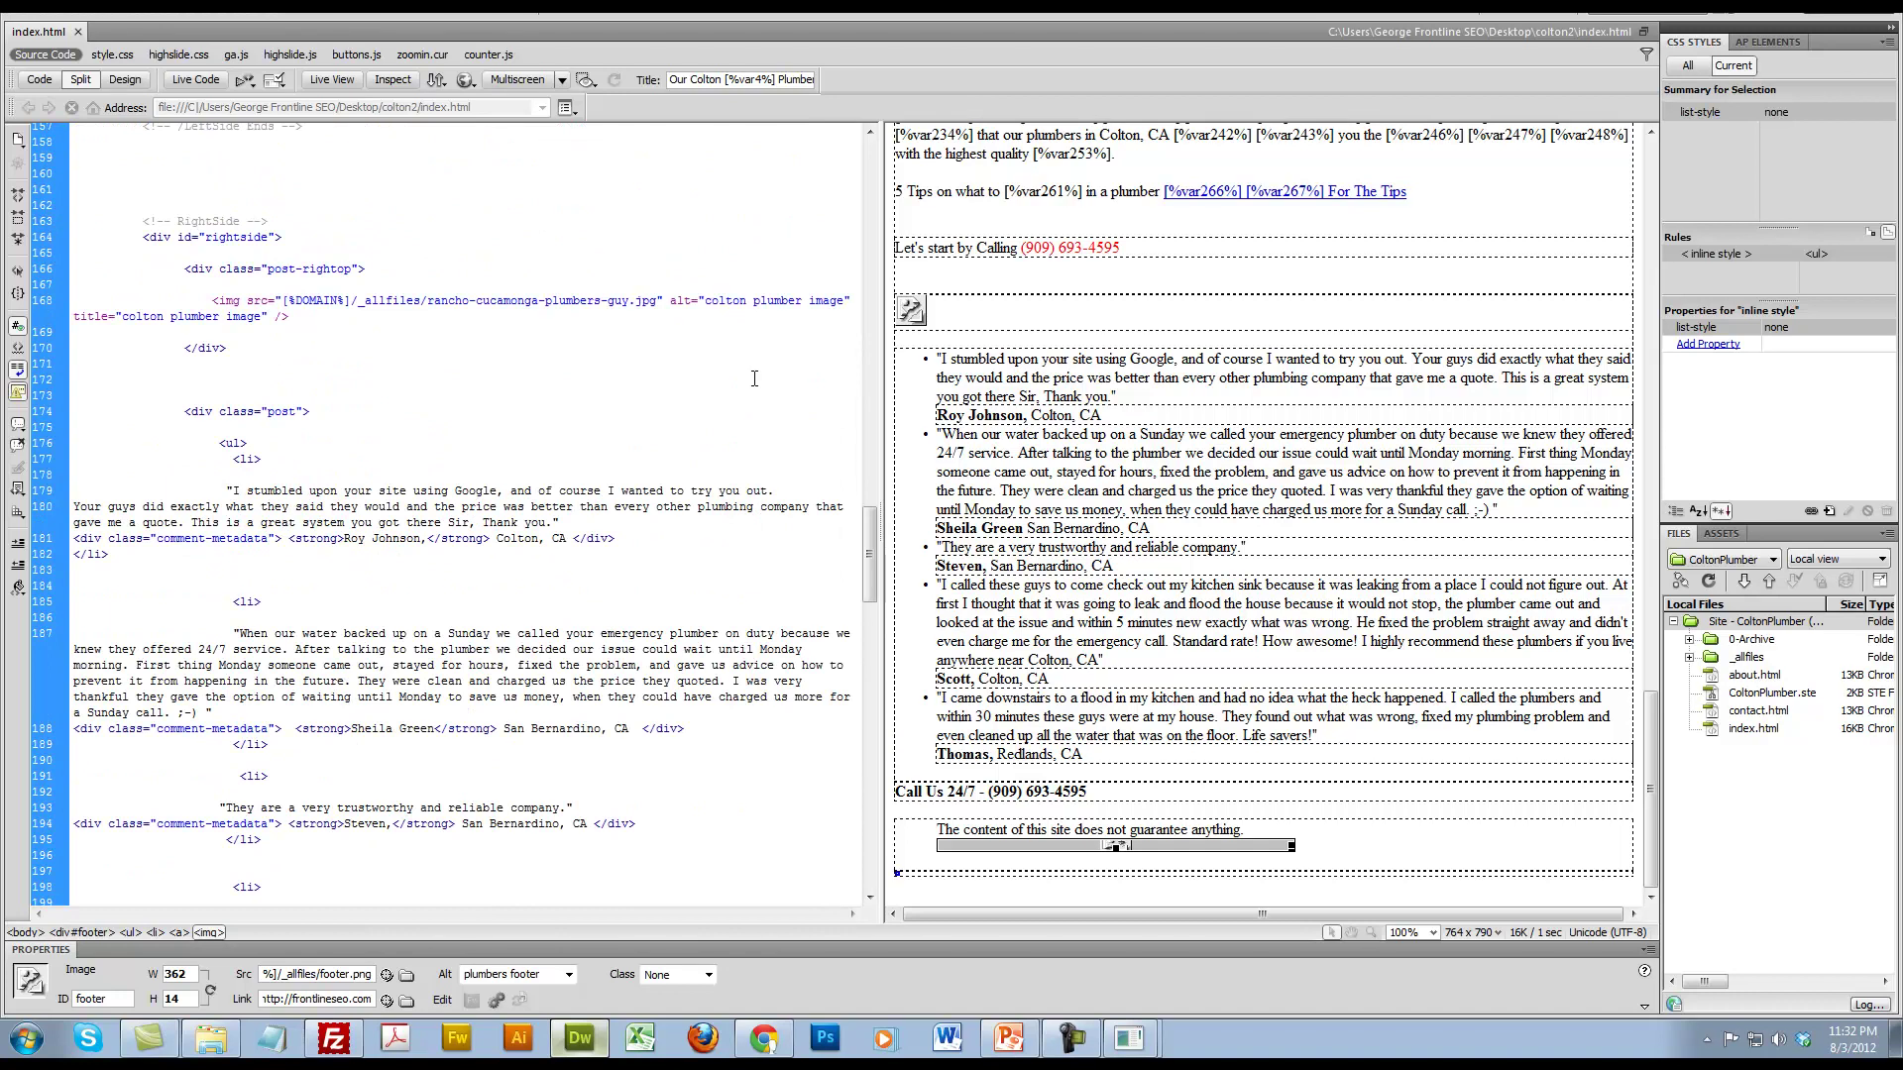
{"action": "scroll", "coordinate": [755, 377], "scroll_direction": "up", "scroll_amount": 5}
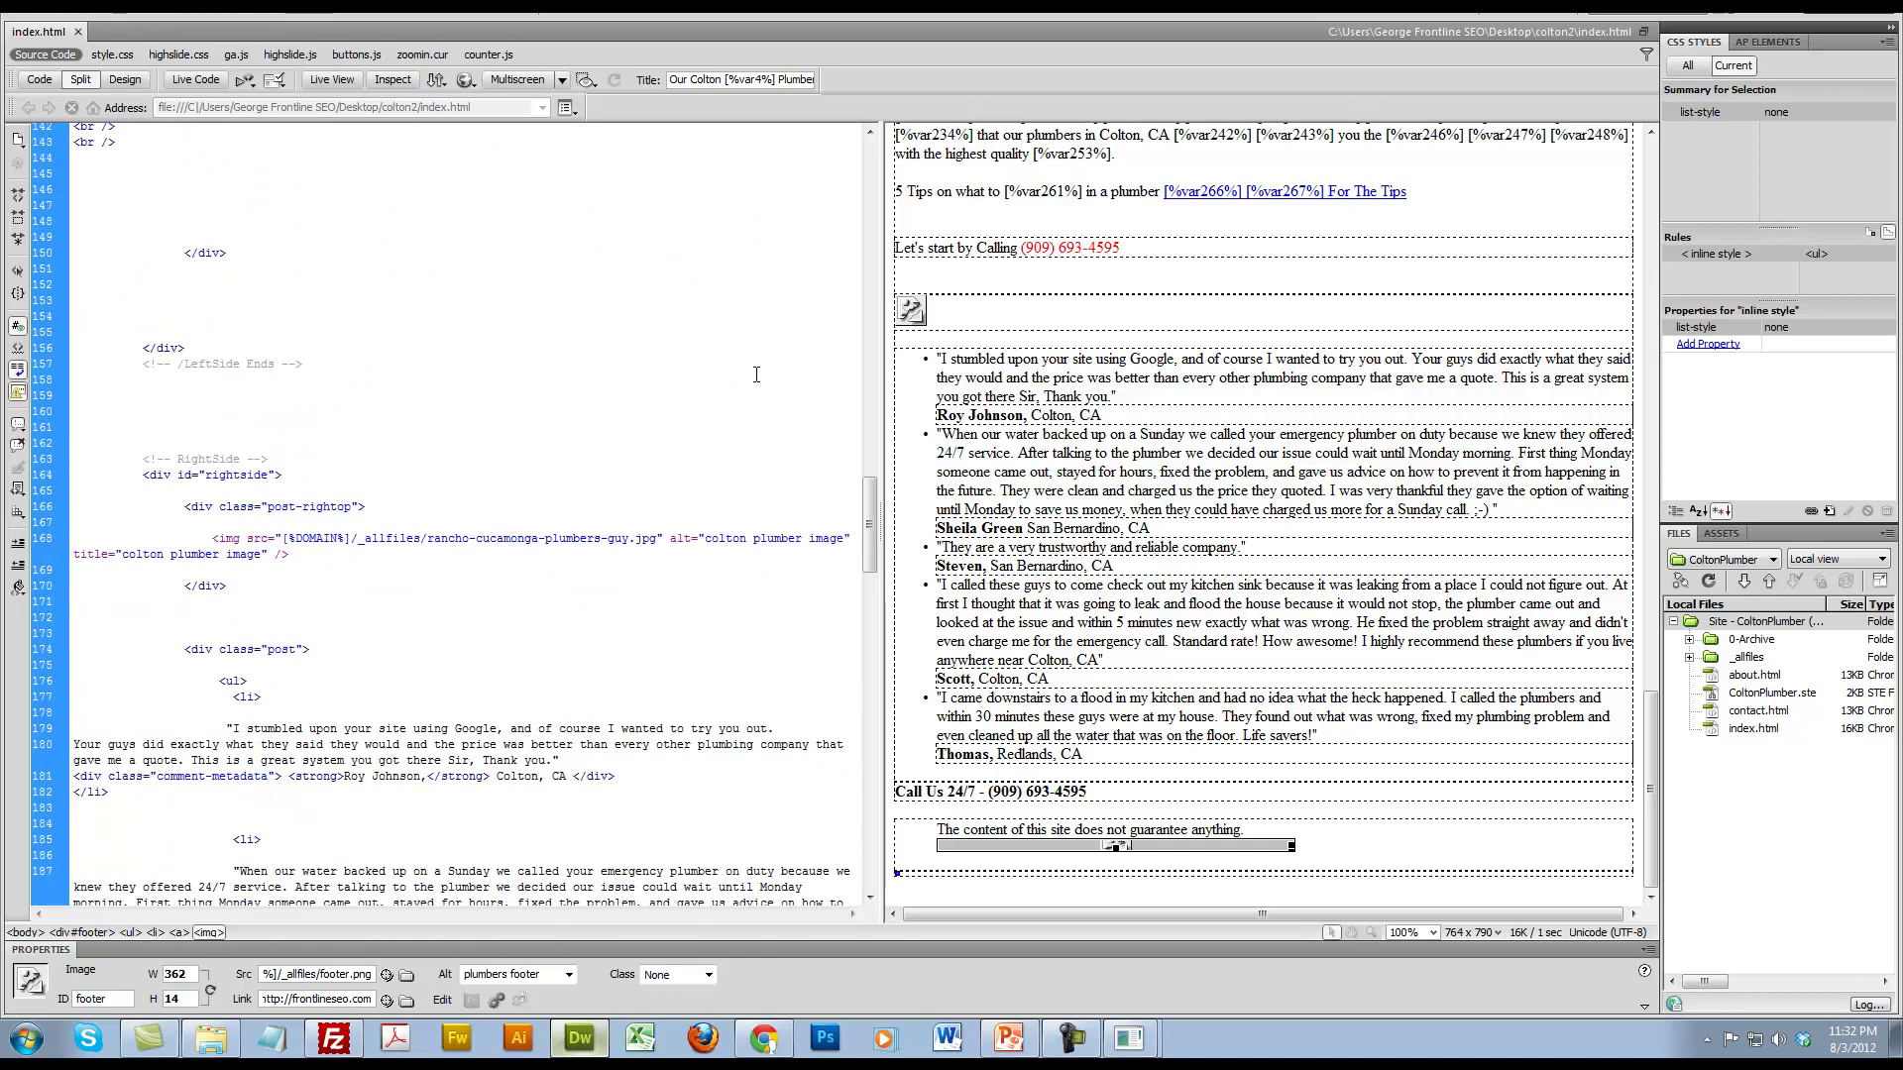
{"action": "scroll", "coordinate": [758, 372], "scroll_direction": "up", "scroll_amount": 11}
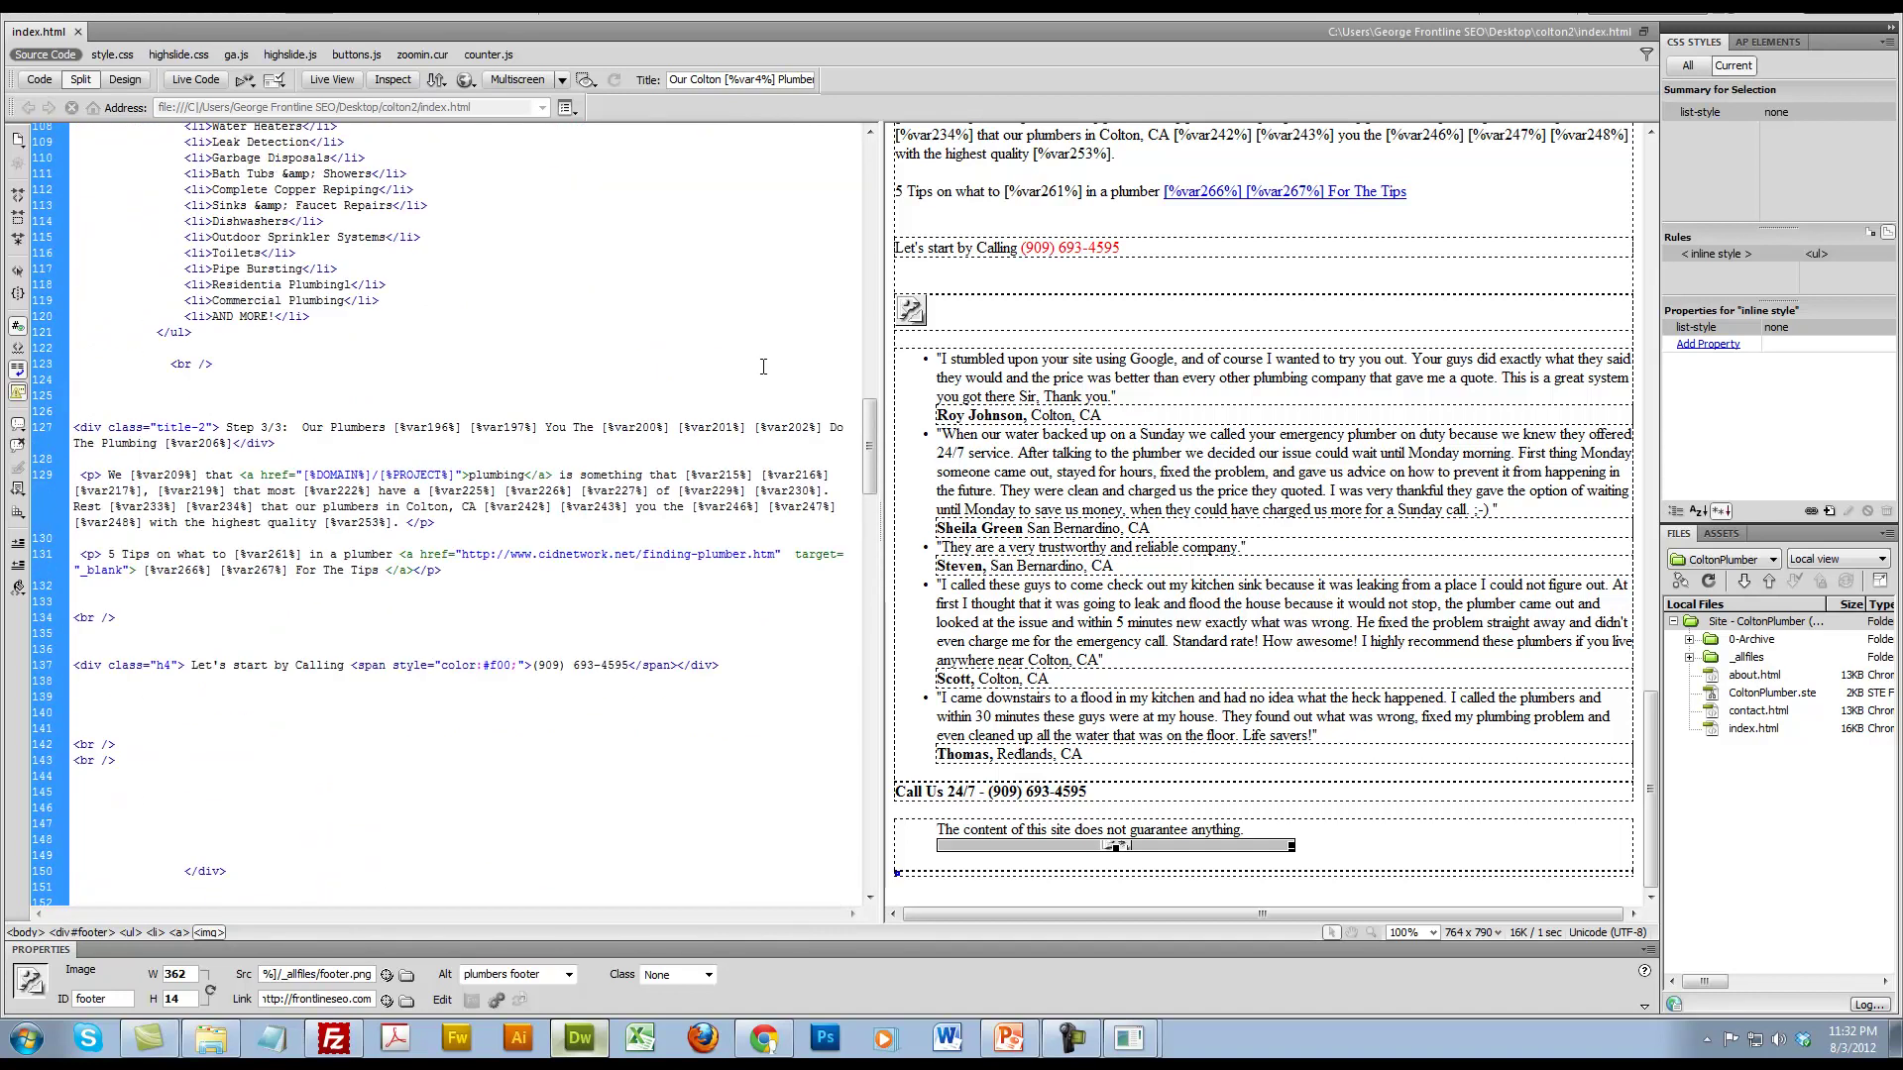
{"action": "scroll", "coordinate": [763, 367], "scroll_direction": "up", "scroll_amount": 5}
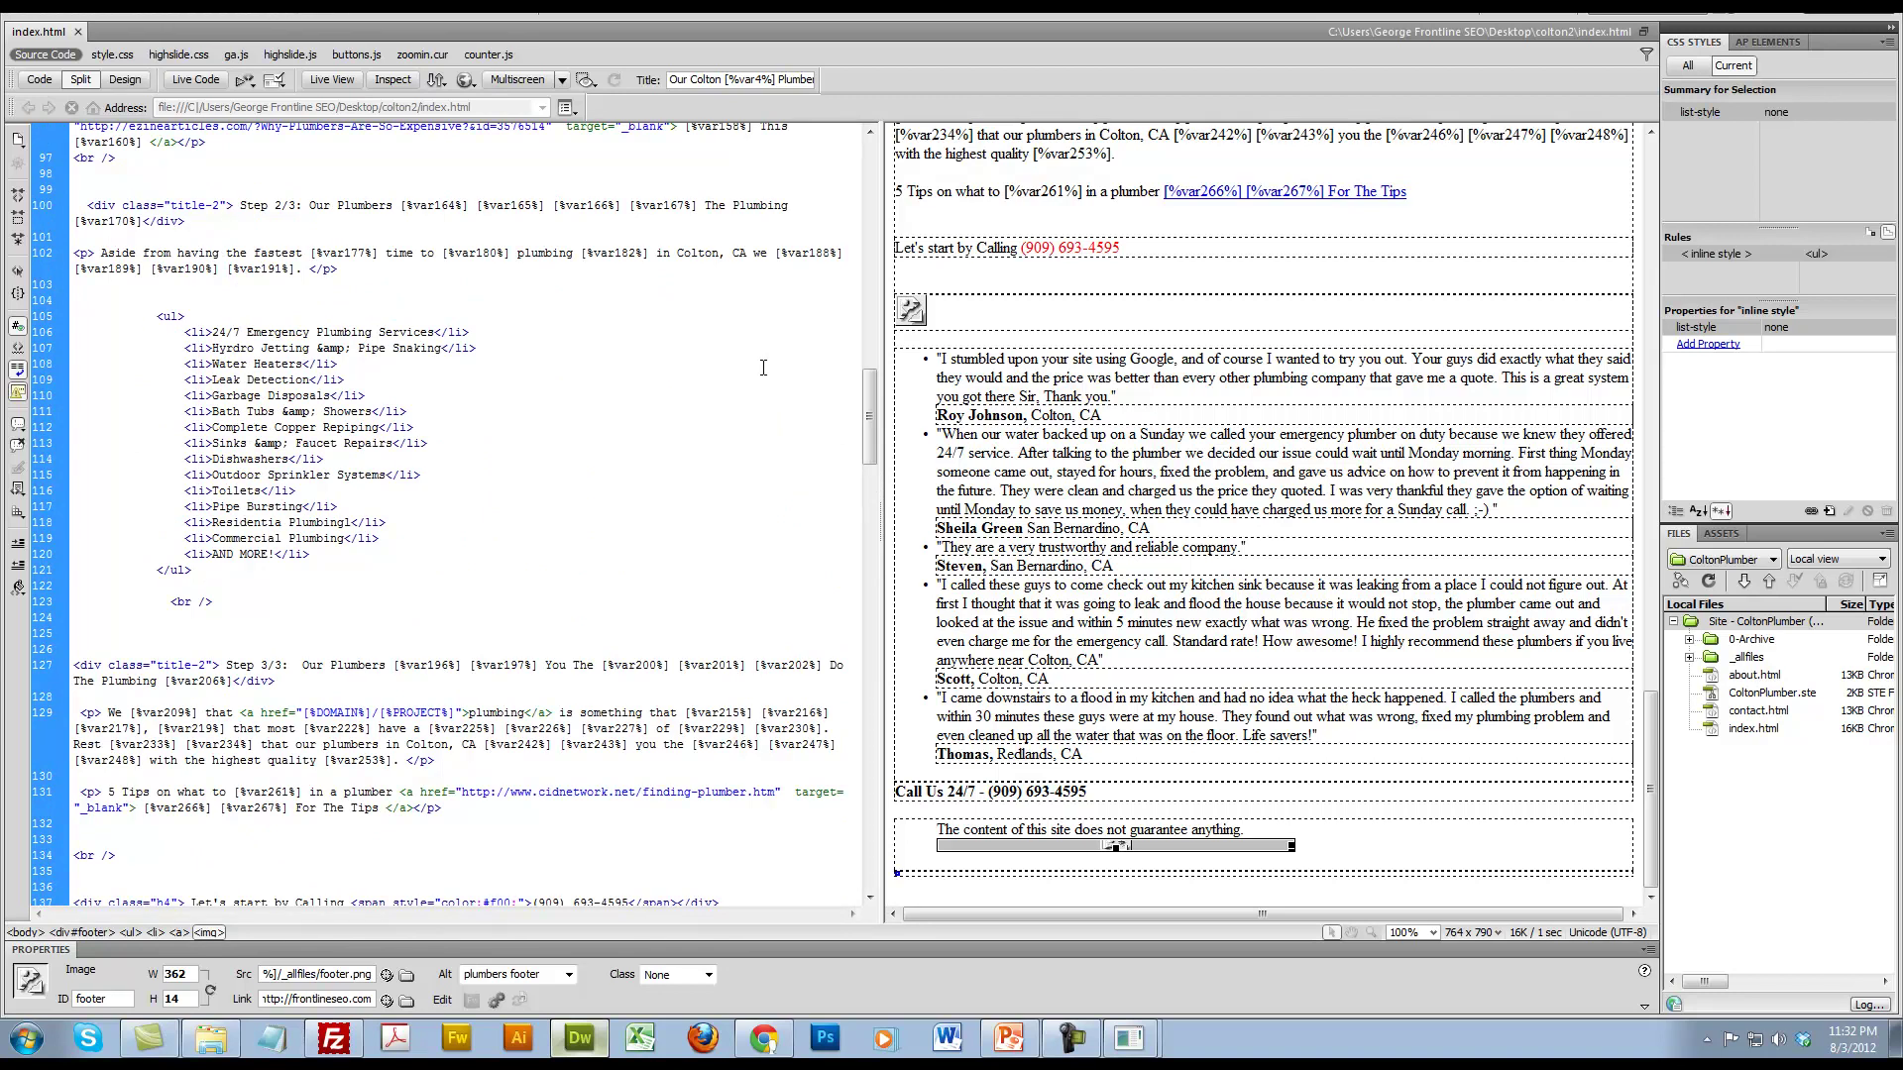
{"action": "scroll", "coordinate": [758, 371], "scroll_direction": "up", "scroll_amount": 14}
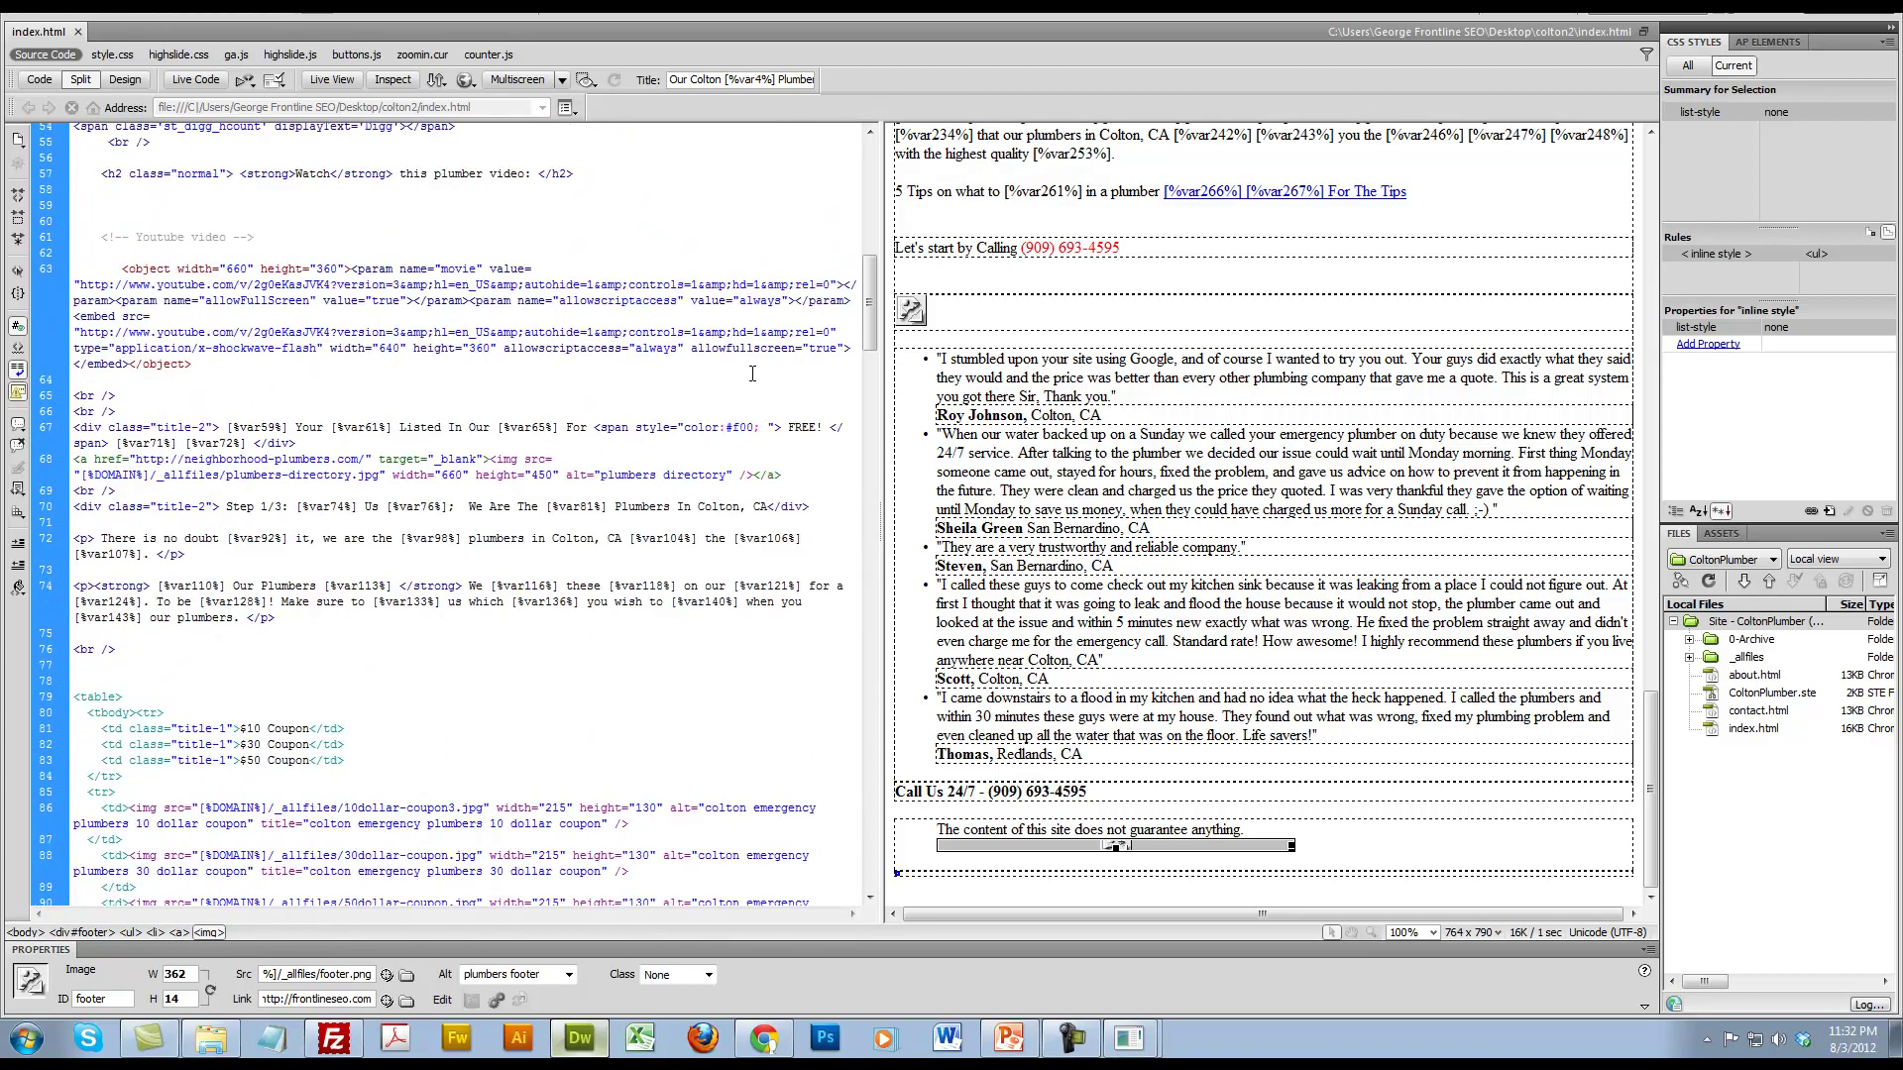
{"action": "scroll", "coordinate": [752, 373], "scroll_direction": "up", "scroll_amount": 7}
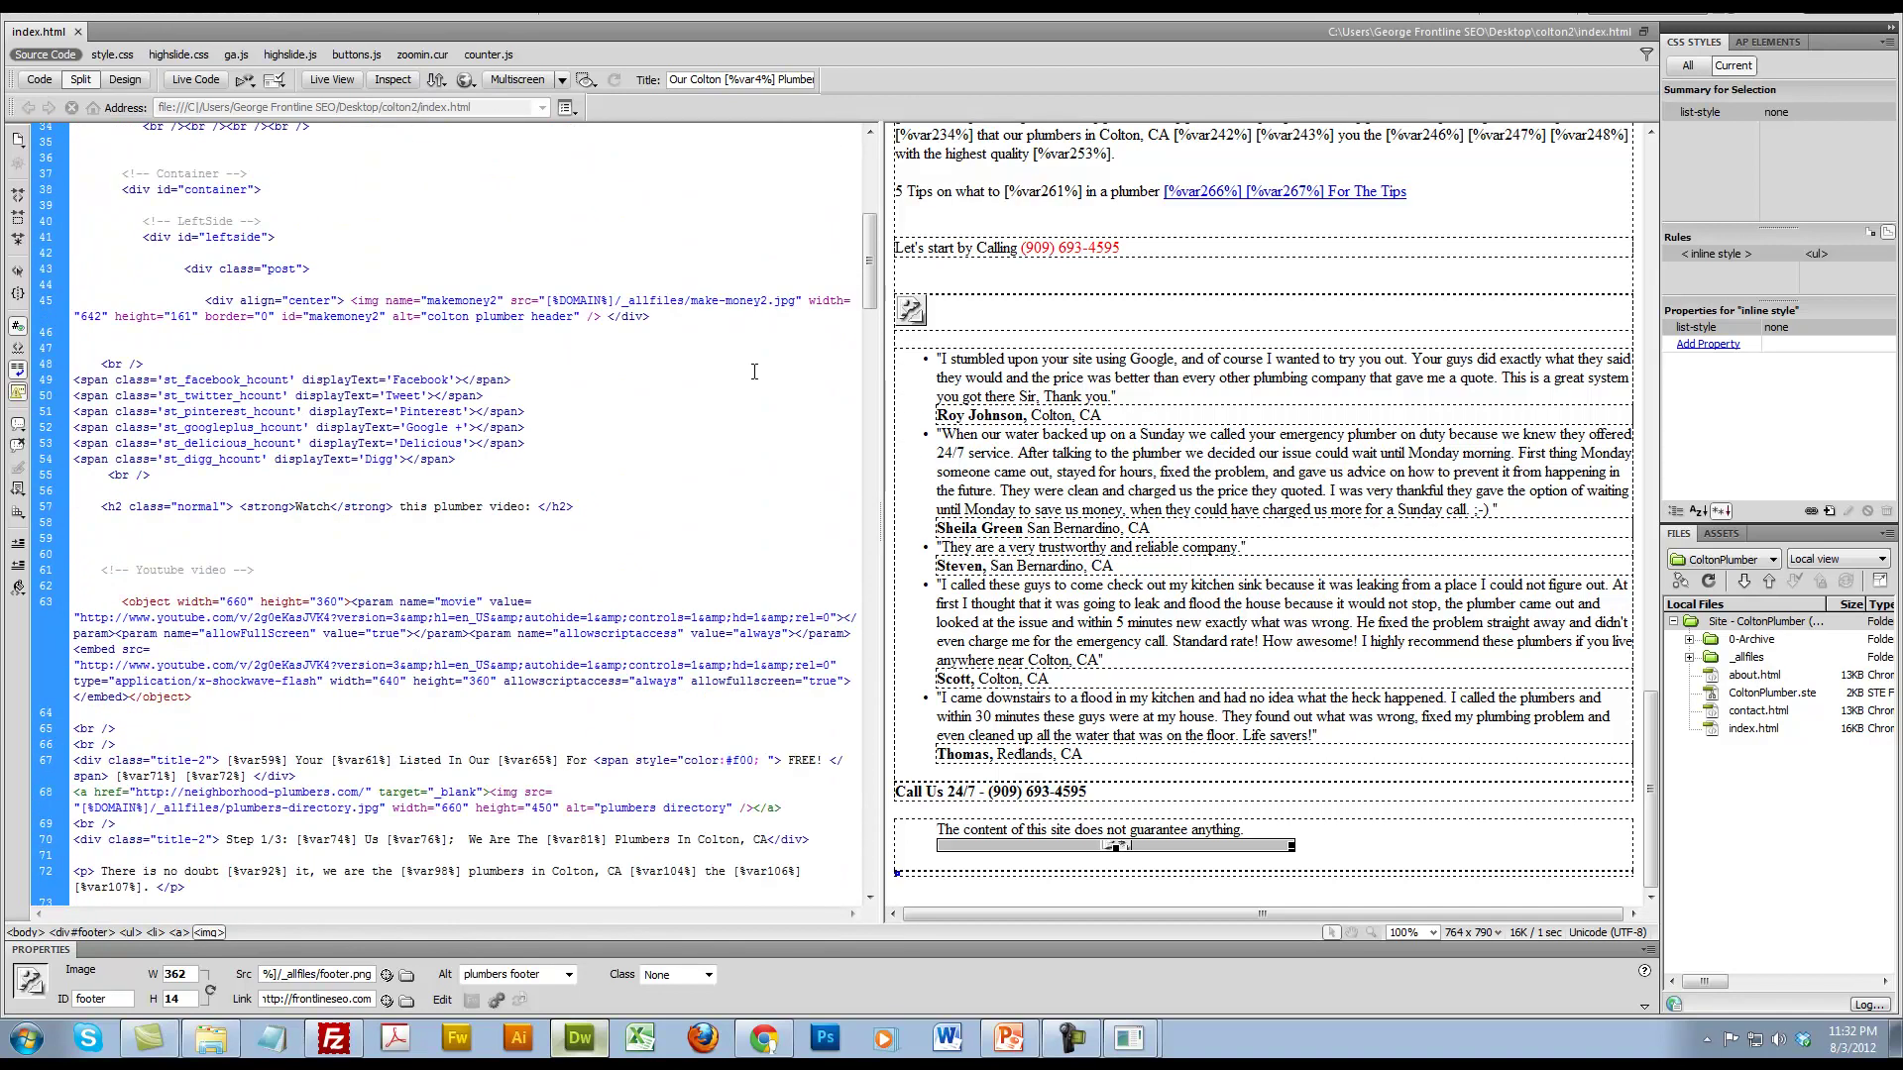
{"action": "scroll", "coordinate": [714, 412], "scroll_direction": "up", "scroll_amount": 3}
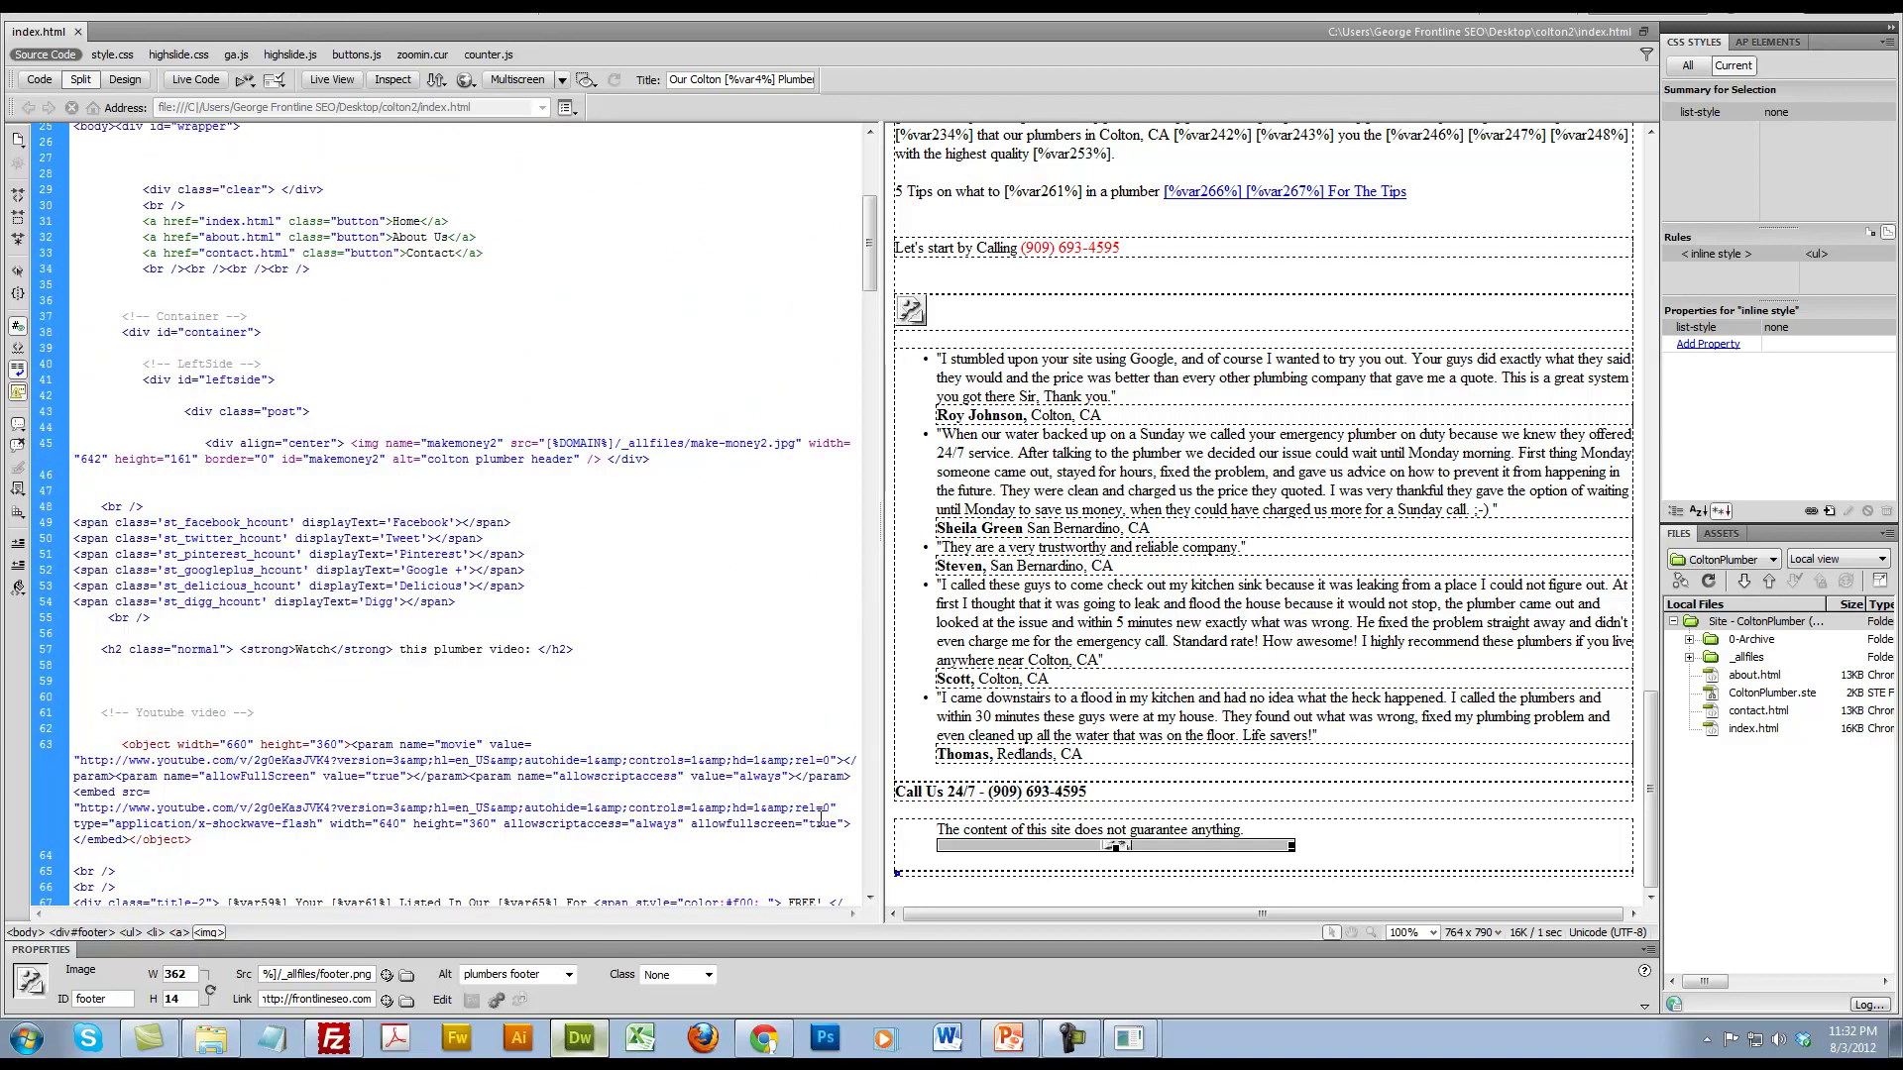
Step: Return to PowerPoint and advance to the slide about the provided website, Dreamweaver import and text document readme
{"action": "key", "text": "alt+Tab"}
{"action": "scroll", "coordinate": [882, 397], "scroll_direction": "down", "scroll_amount": 2}
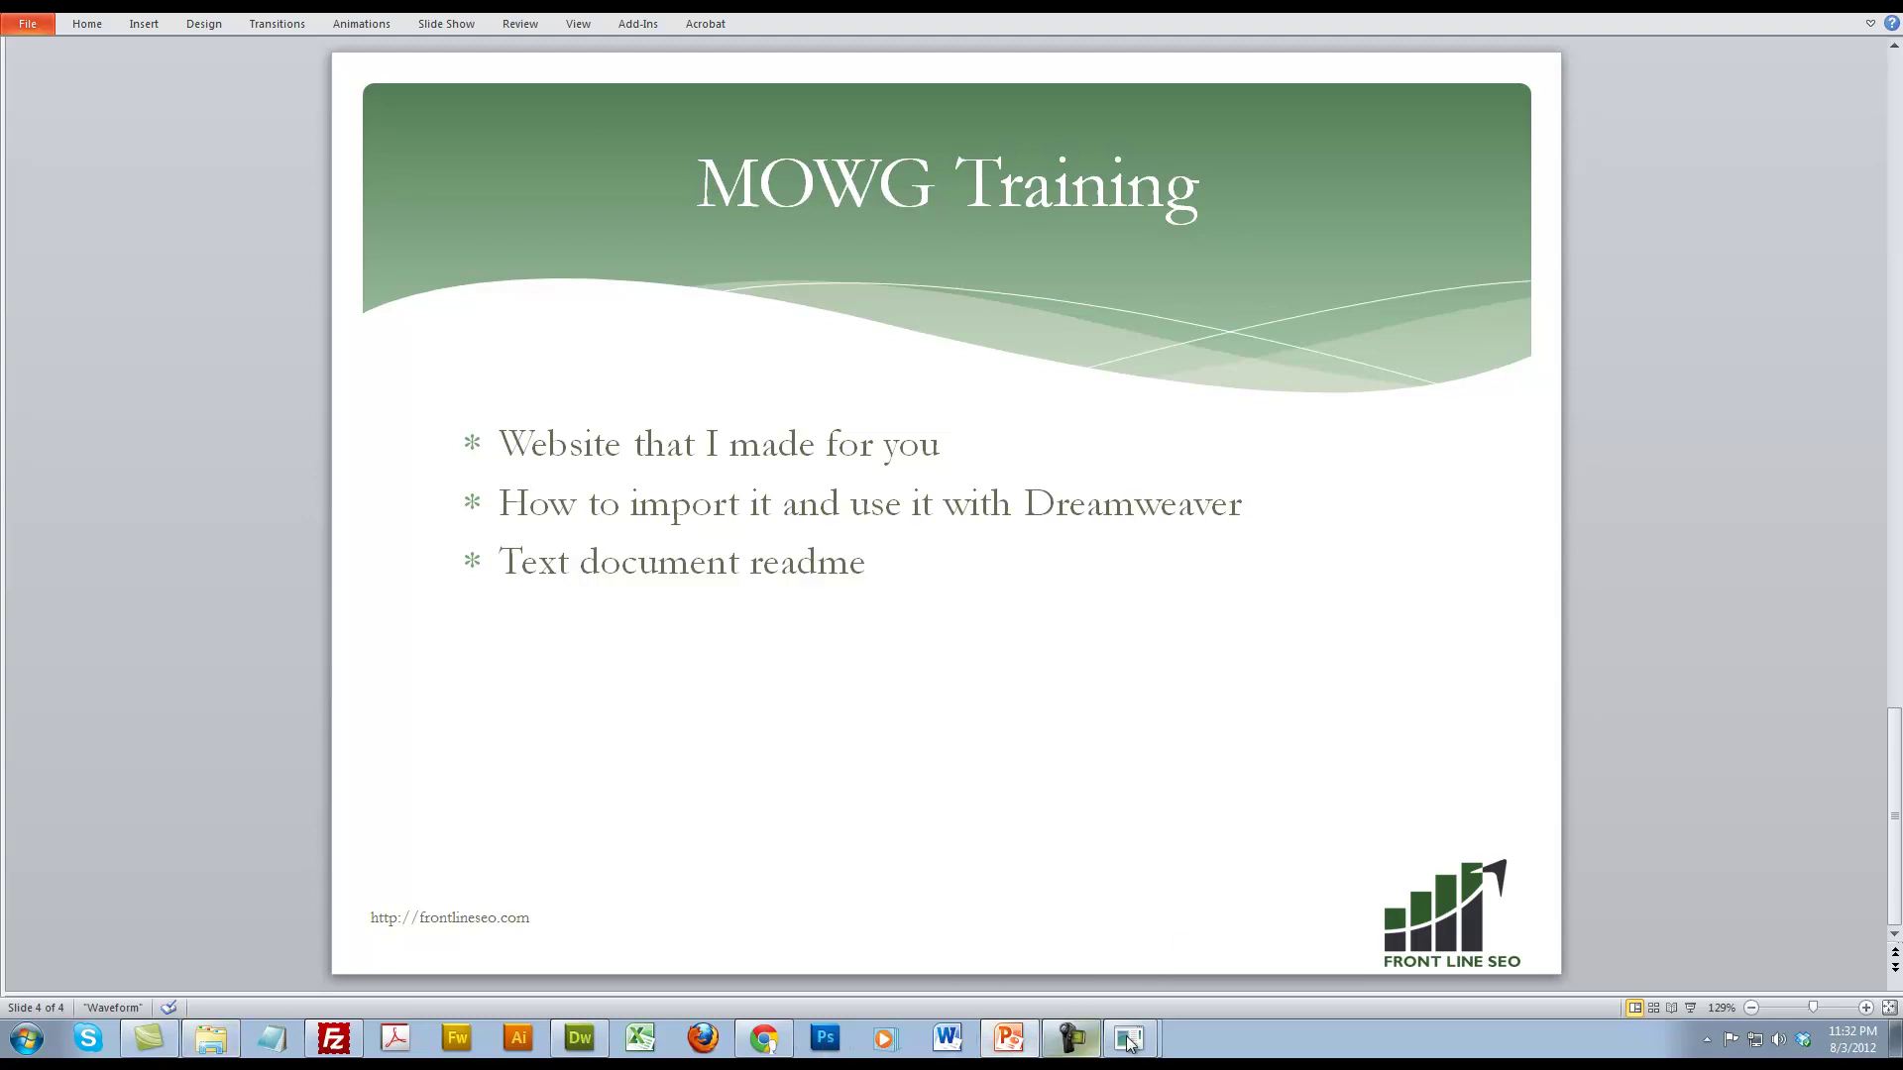
Step: Switch to Chrome and review the 2test page from top to footer, including its directory image, coupons and sidebar
{"action": "left_click", "coordinate": [747, 1038]}
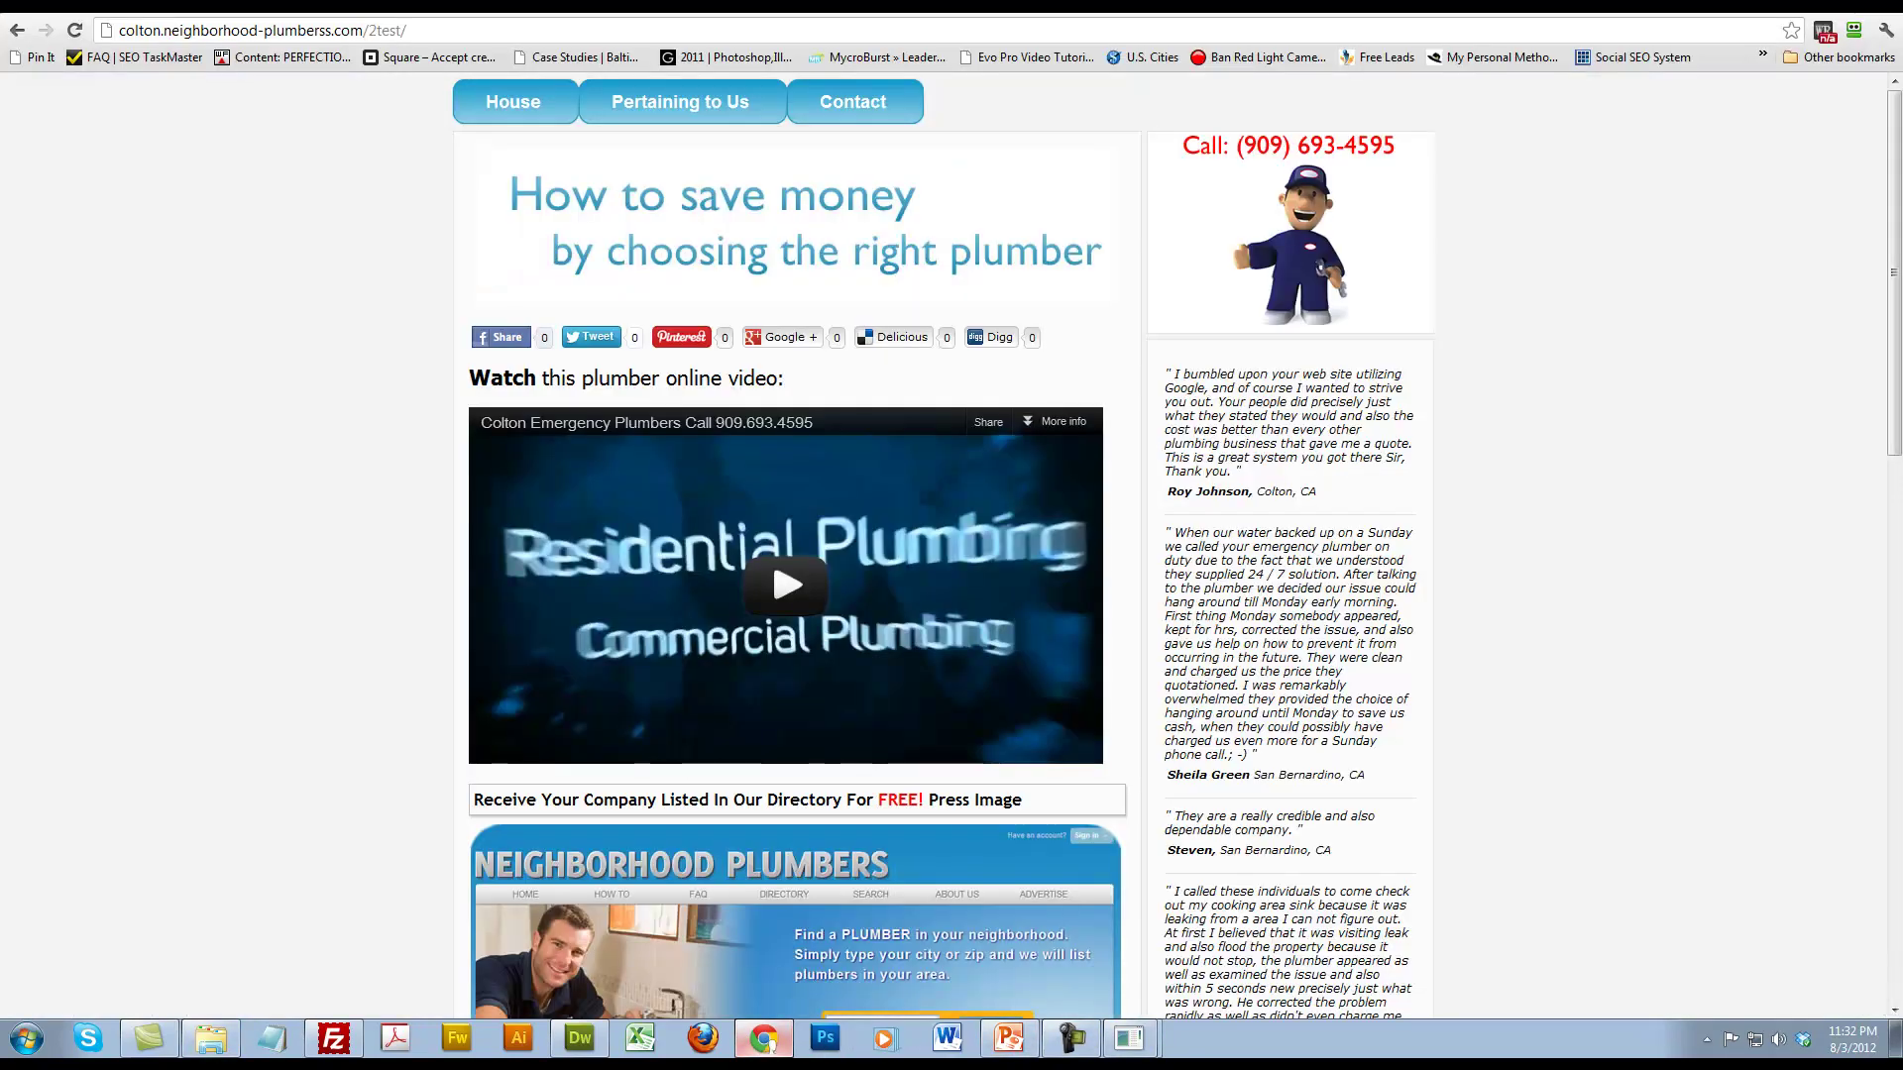
{"action": "scroll", "coordinate": [1545, 763], "scroll_direction": "down", "scroll_amount": 15}
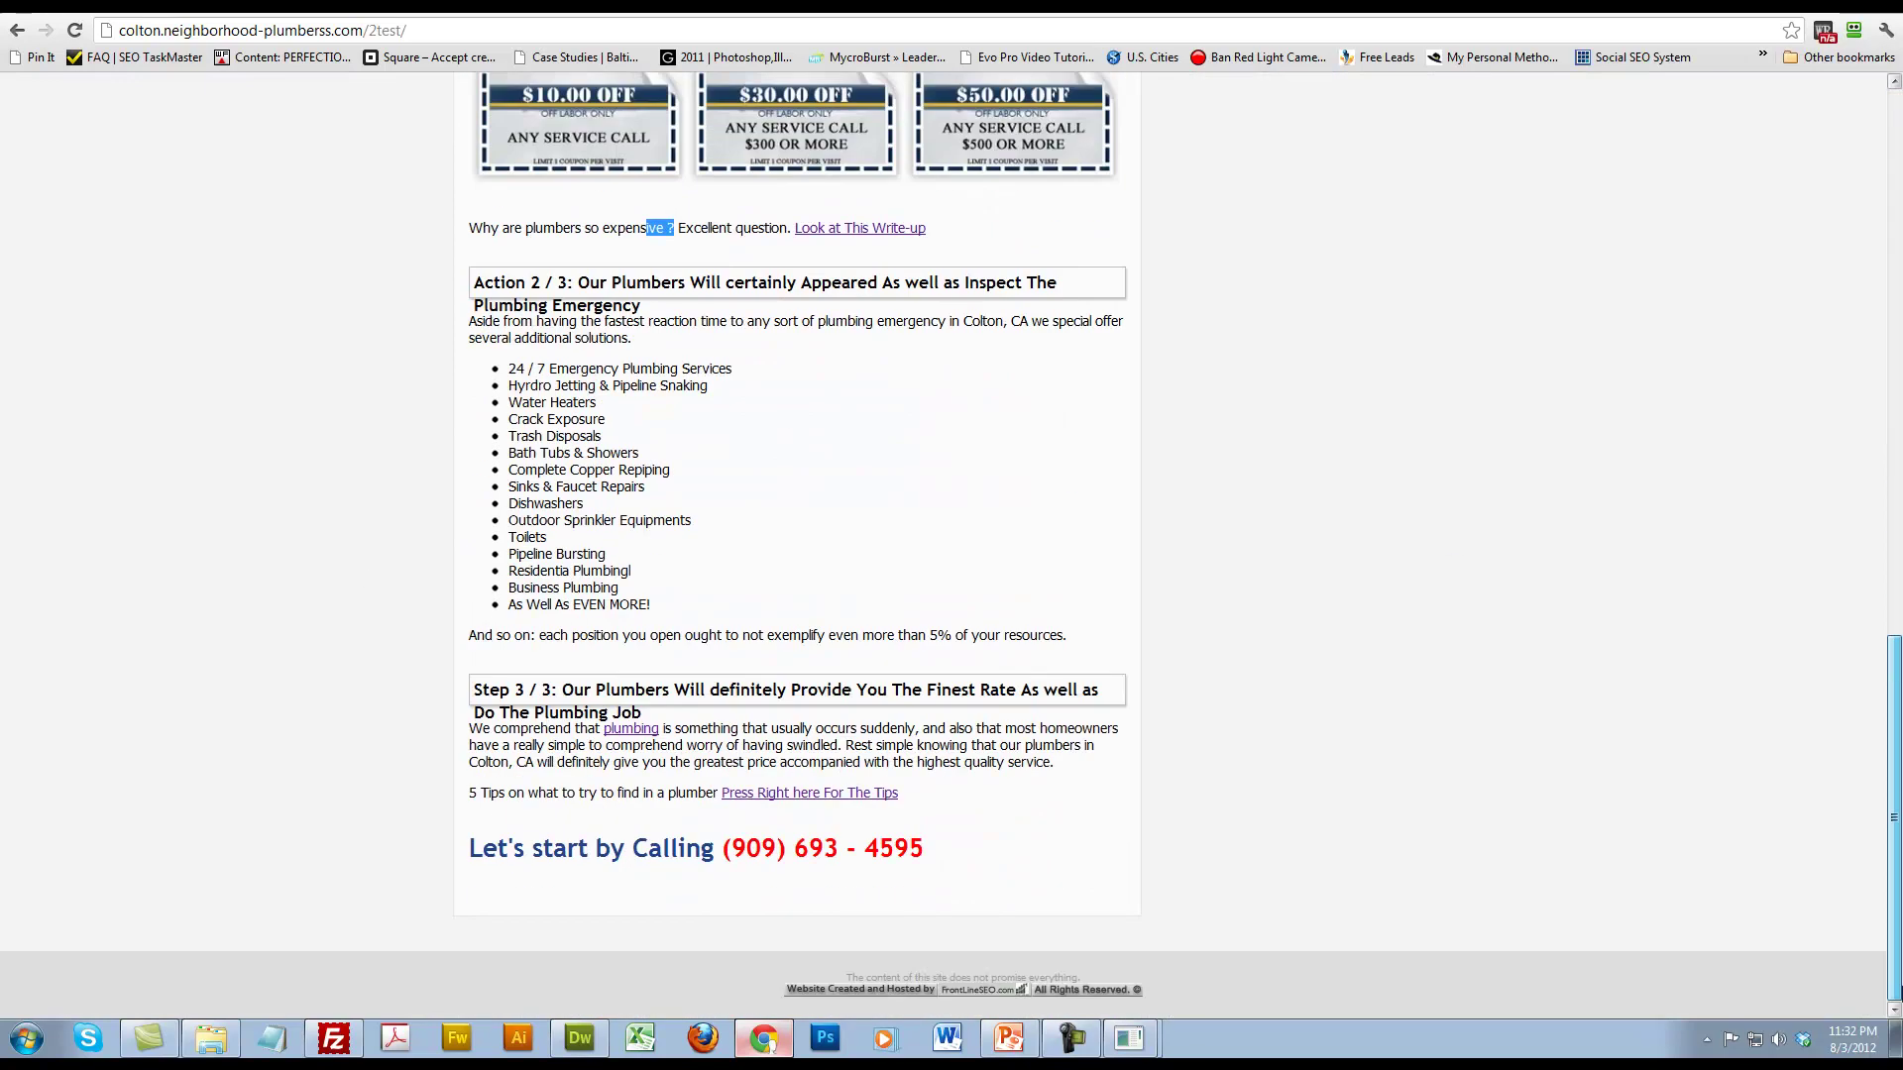
{"action": "scroll", "coordinate": [1525, 734], "scroll_direction": "up", "scroll_amount": 15}
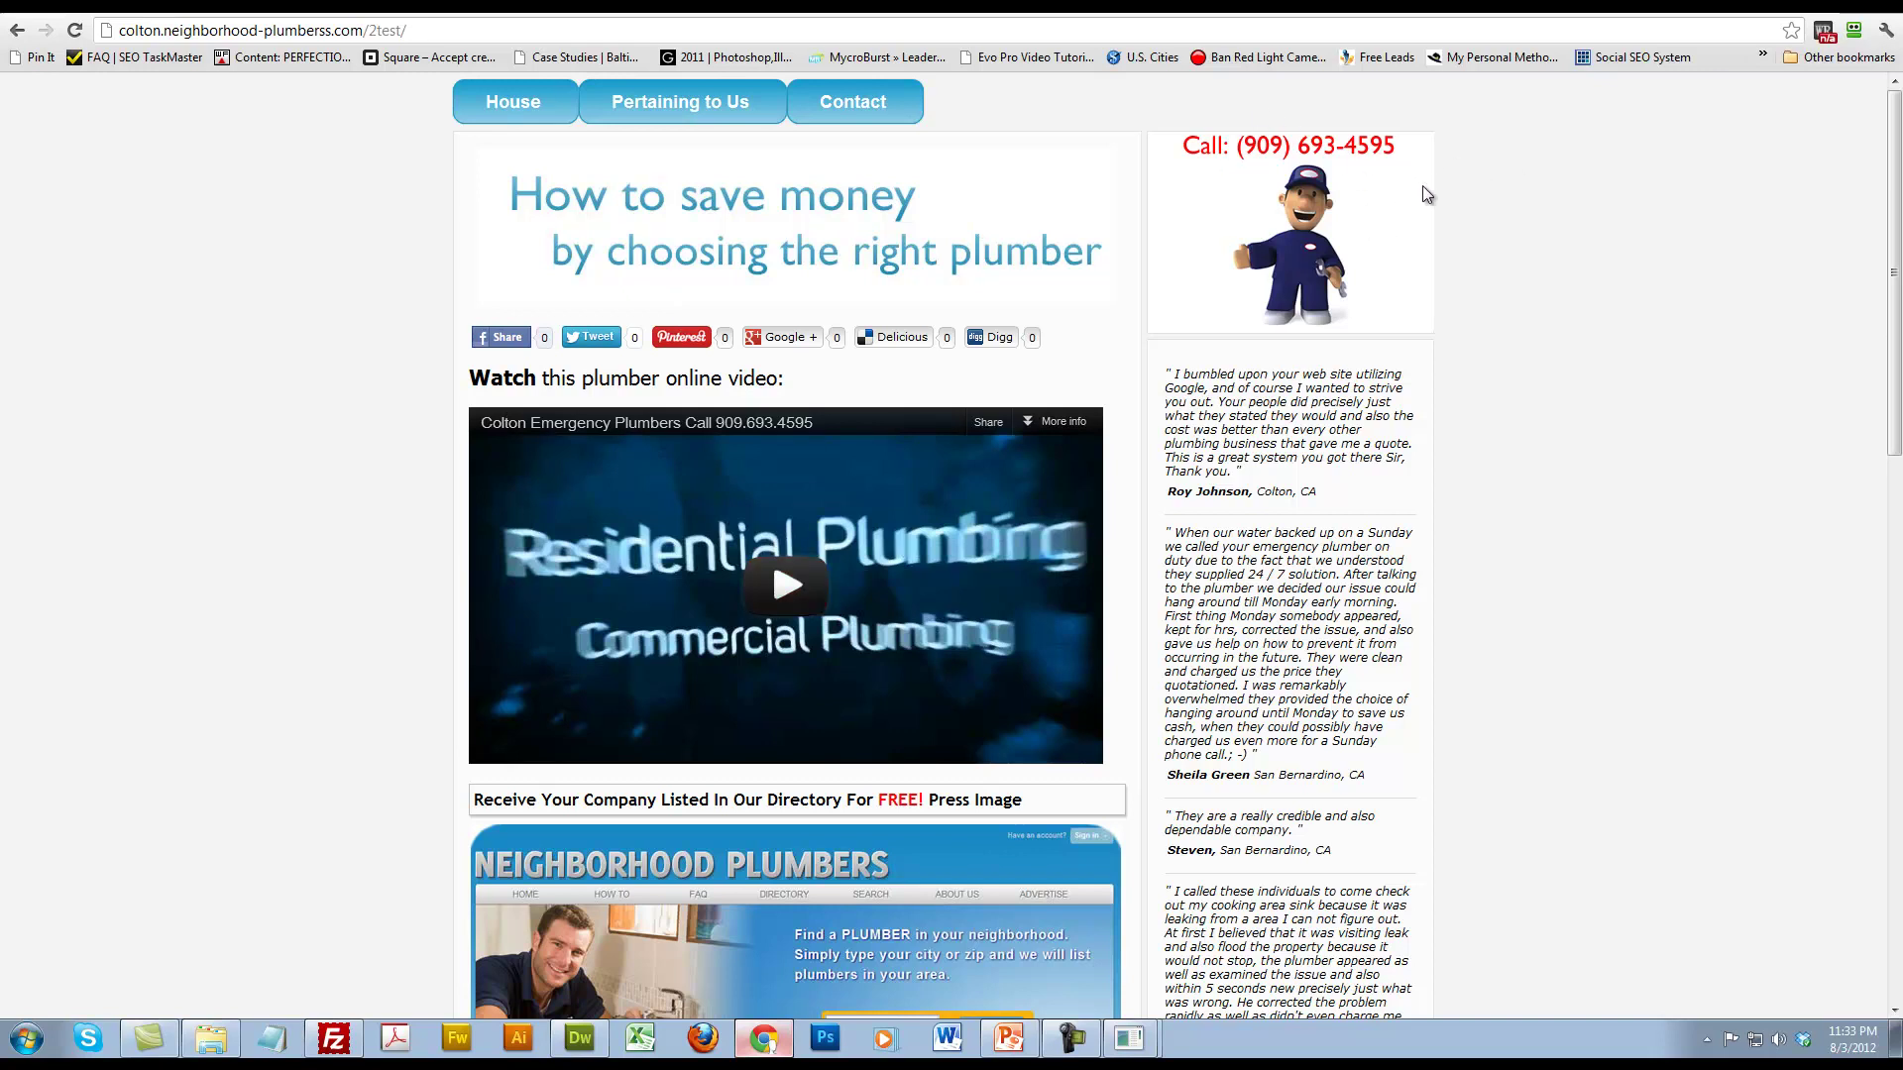
{"action": "scroll", "coordinate": [1387, 304], "scroll_direction": "down", "scroll_amount": 5}
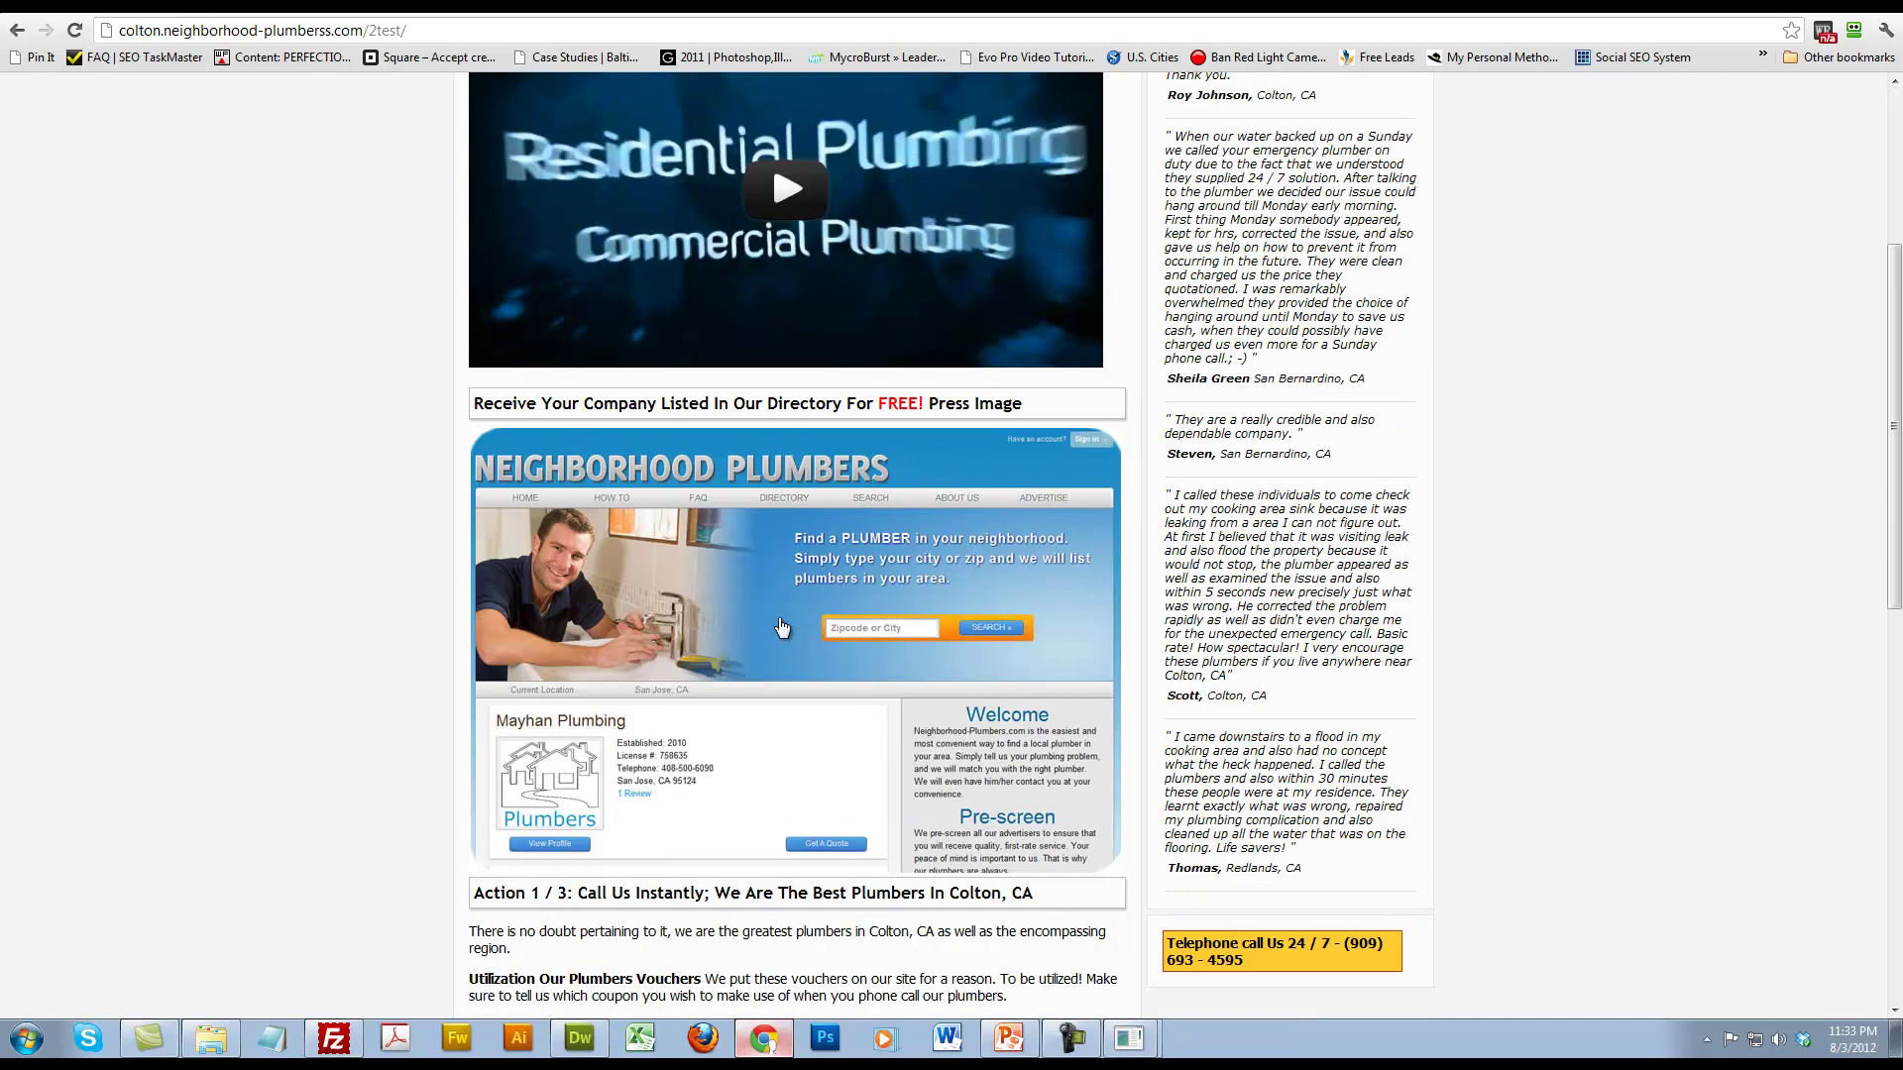
{"action": "scroll", "coordinate": [1349, 562], "scroll_direction": "down", "scroll_amount": 1}
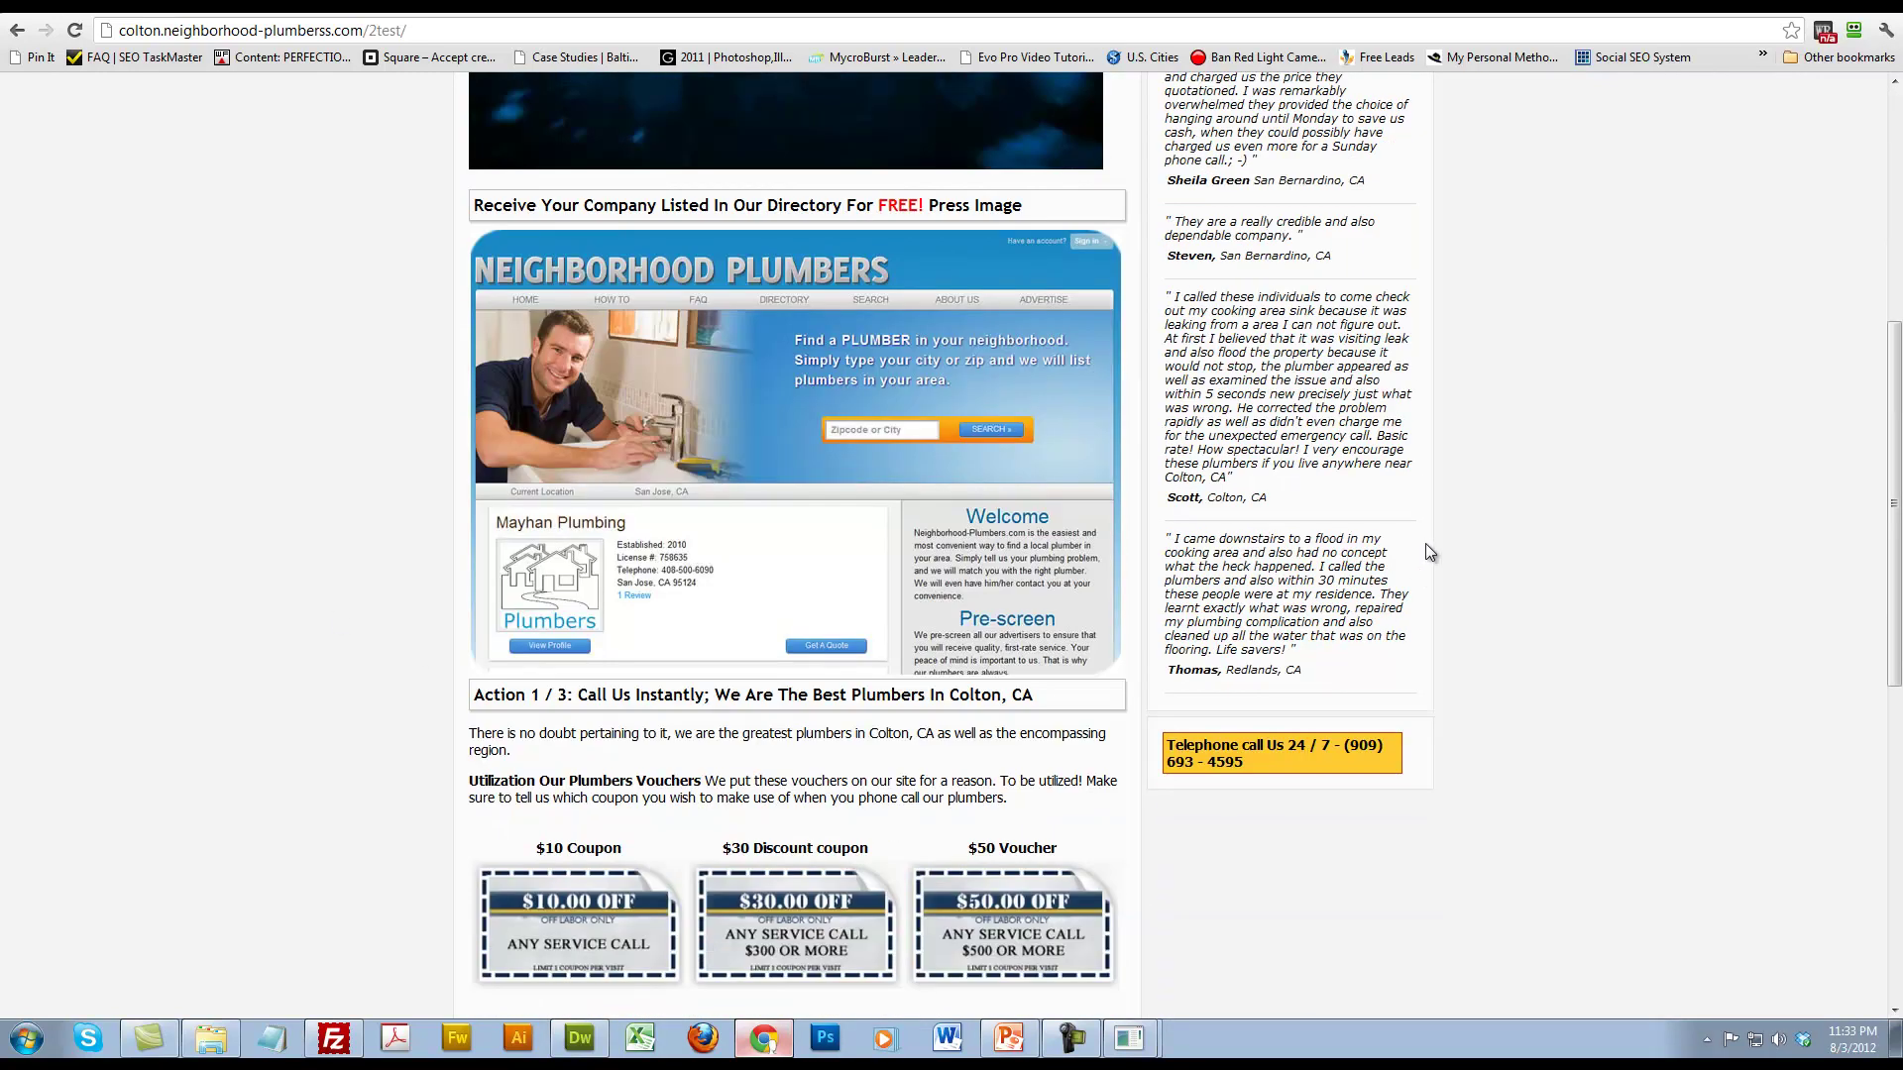
{"action": "scroll", "coordinate": [1424, 543], "scroll_direction": "up", "scroll_amount": 6}
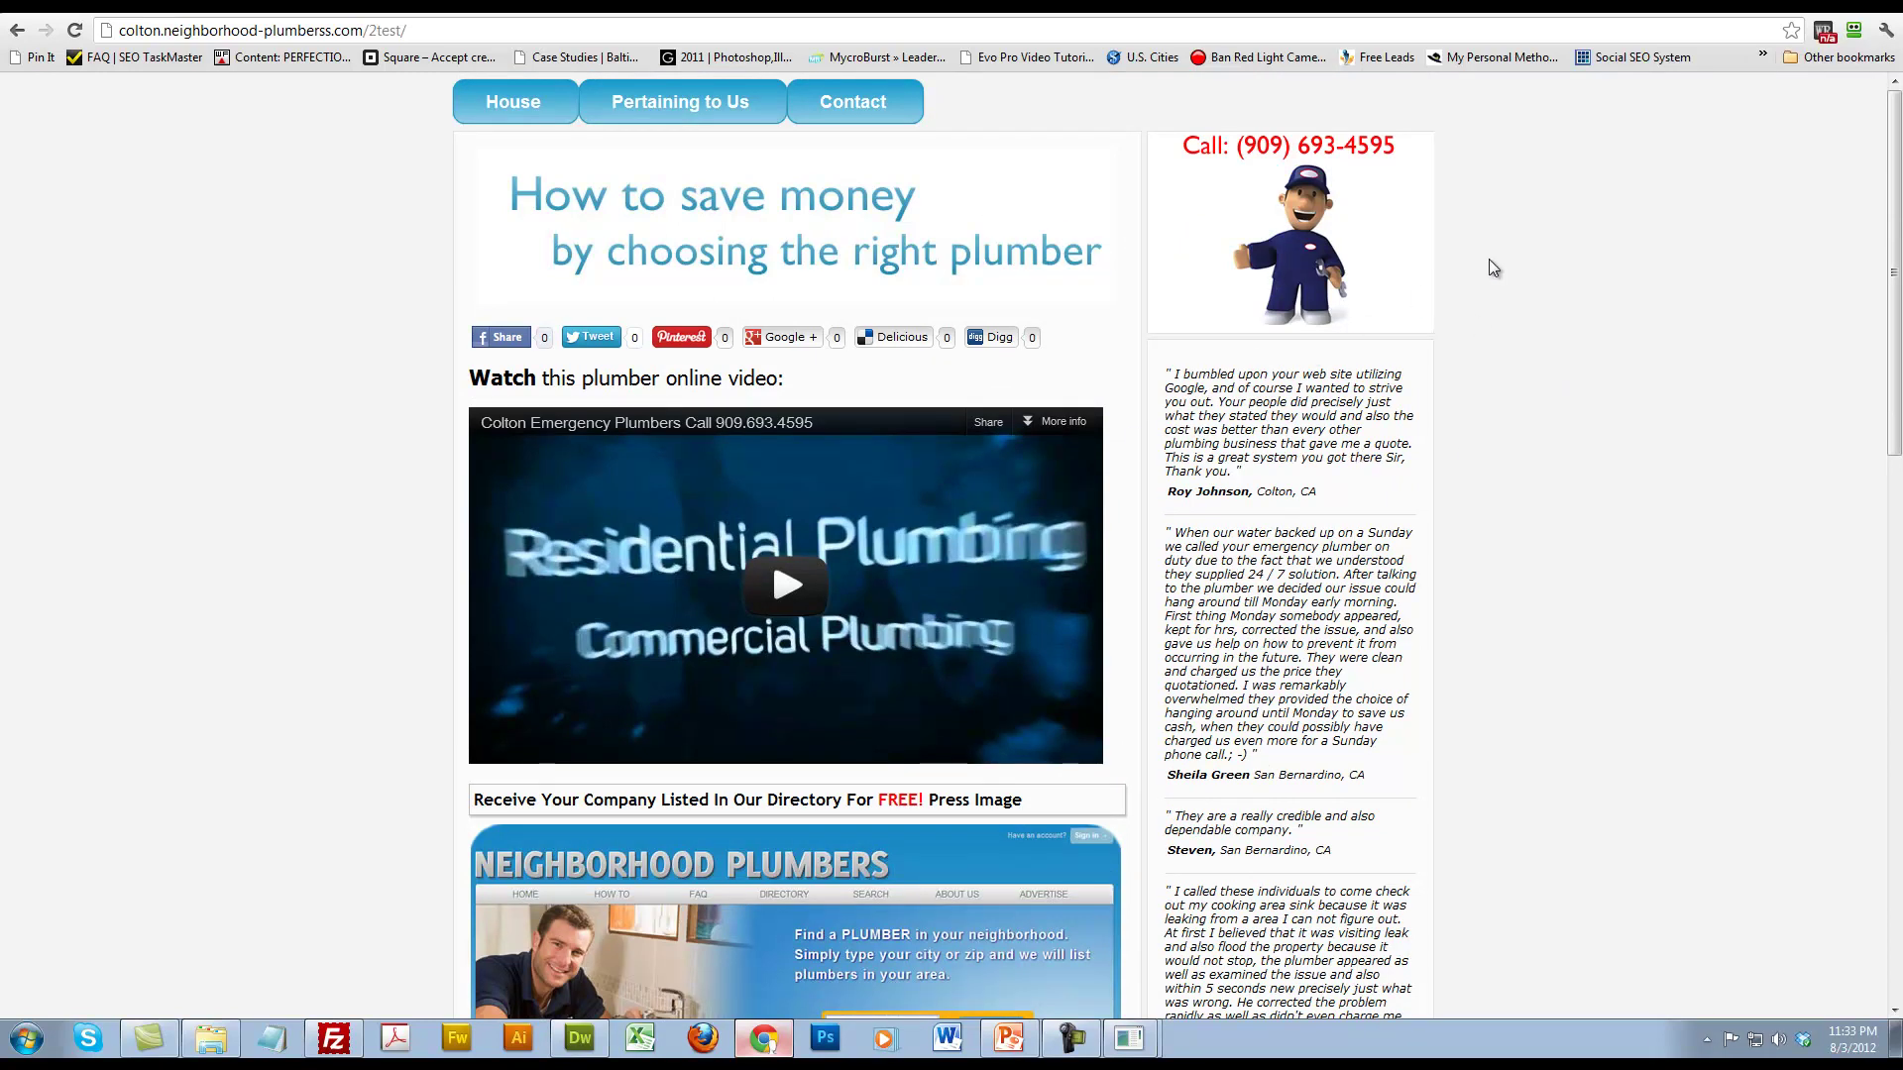
Step: Open the 2test header image in its own tab, highlight the file name make-money2.jpg in its address, and close that tab
{"action": "right_click", "coordinate": [712, 230]}
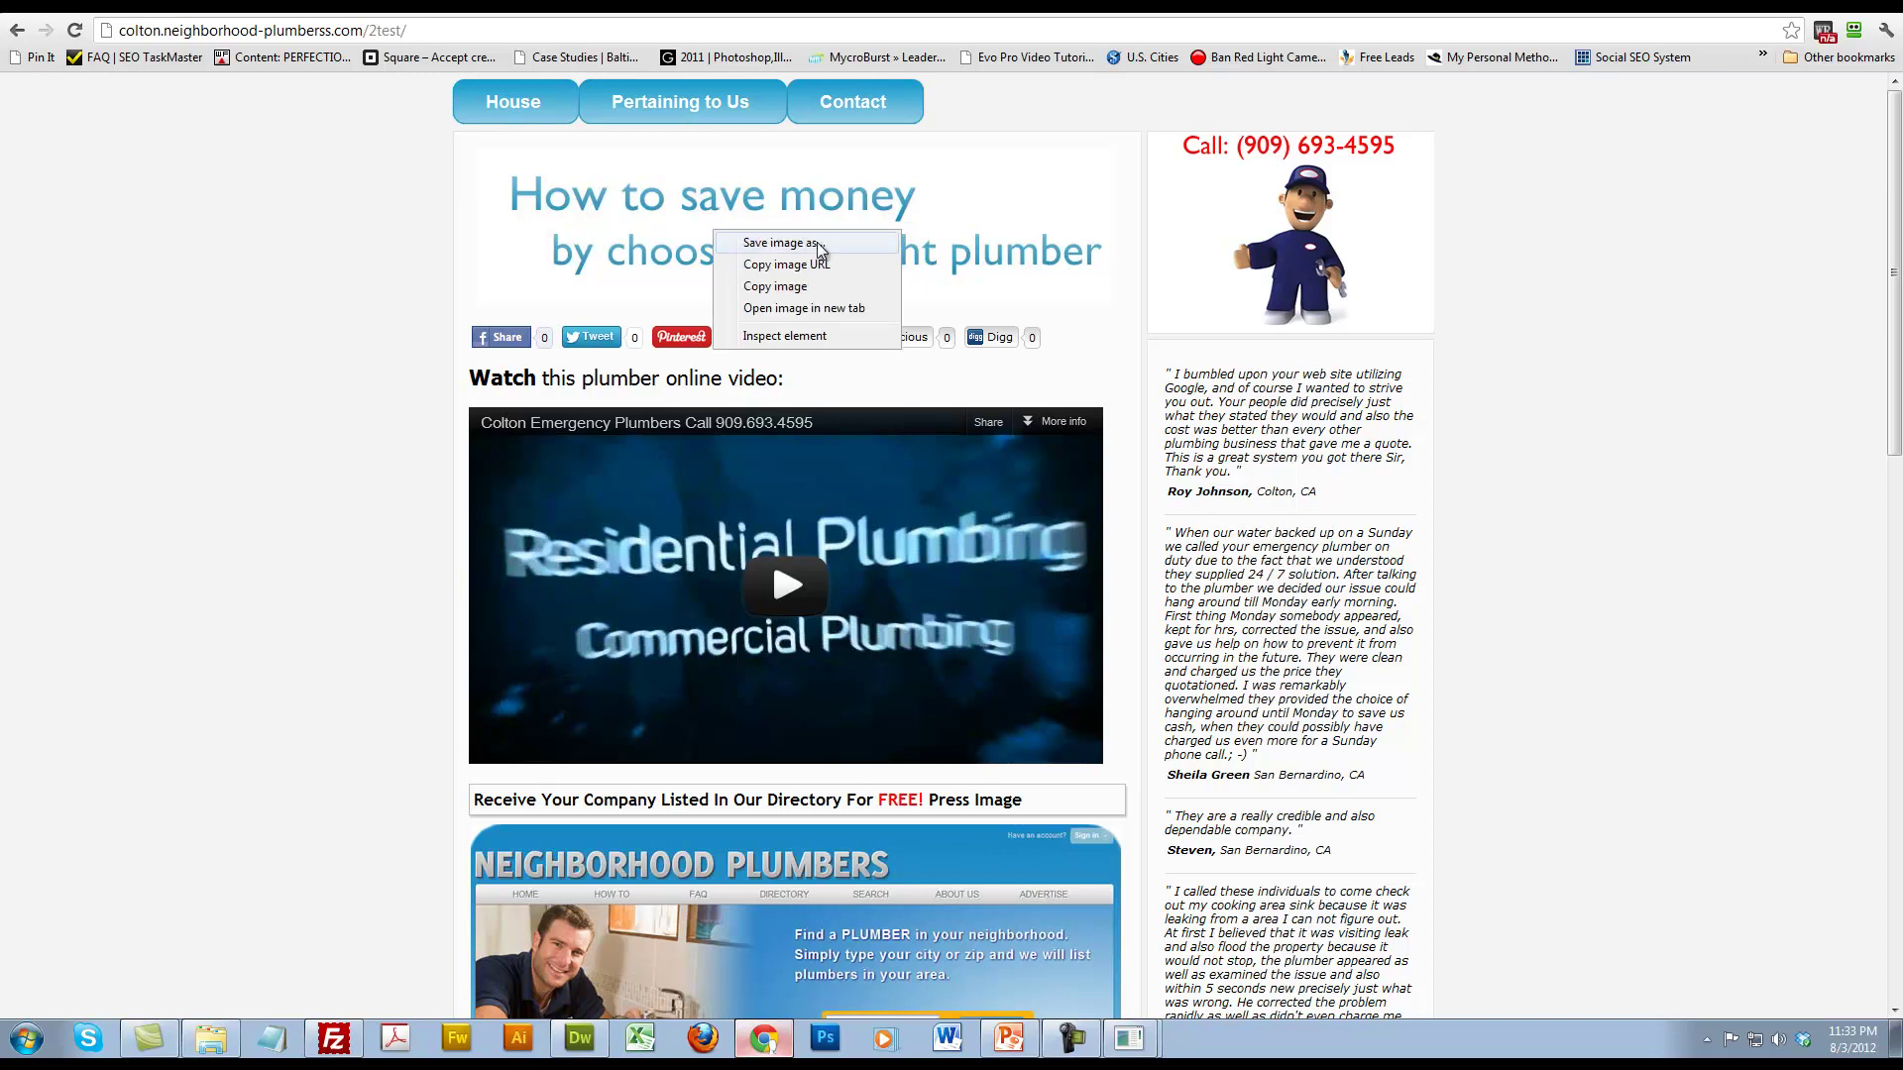
{"action": "left_click", "coordinate": [785, 248]}
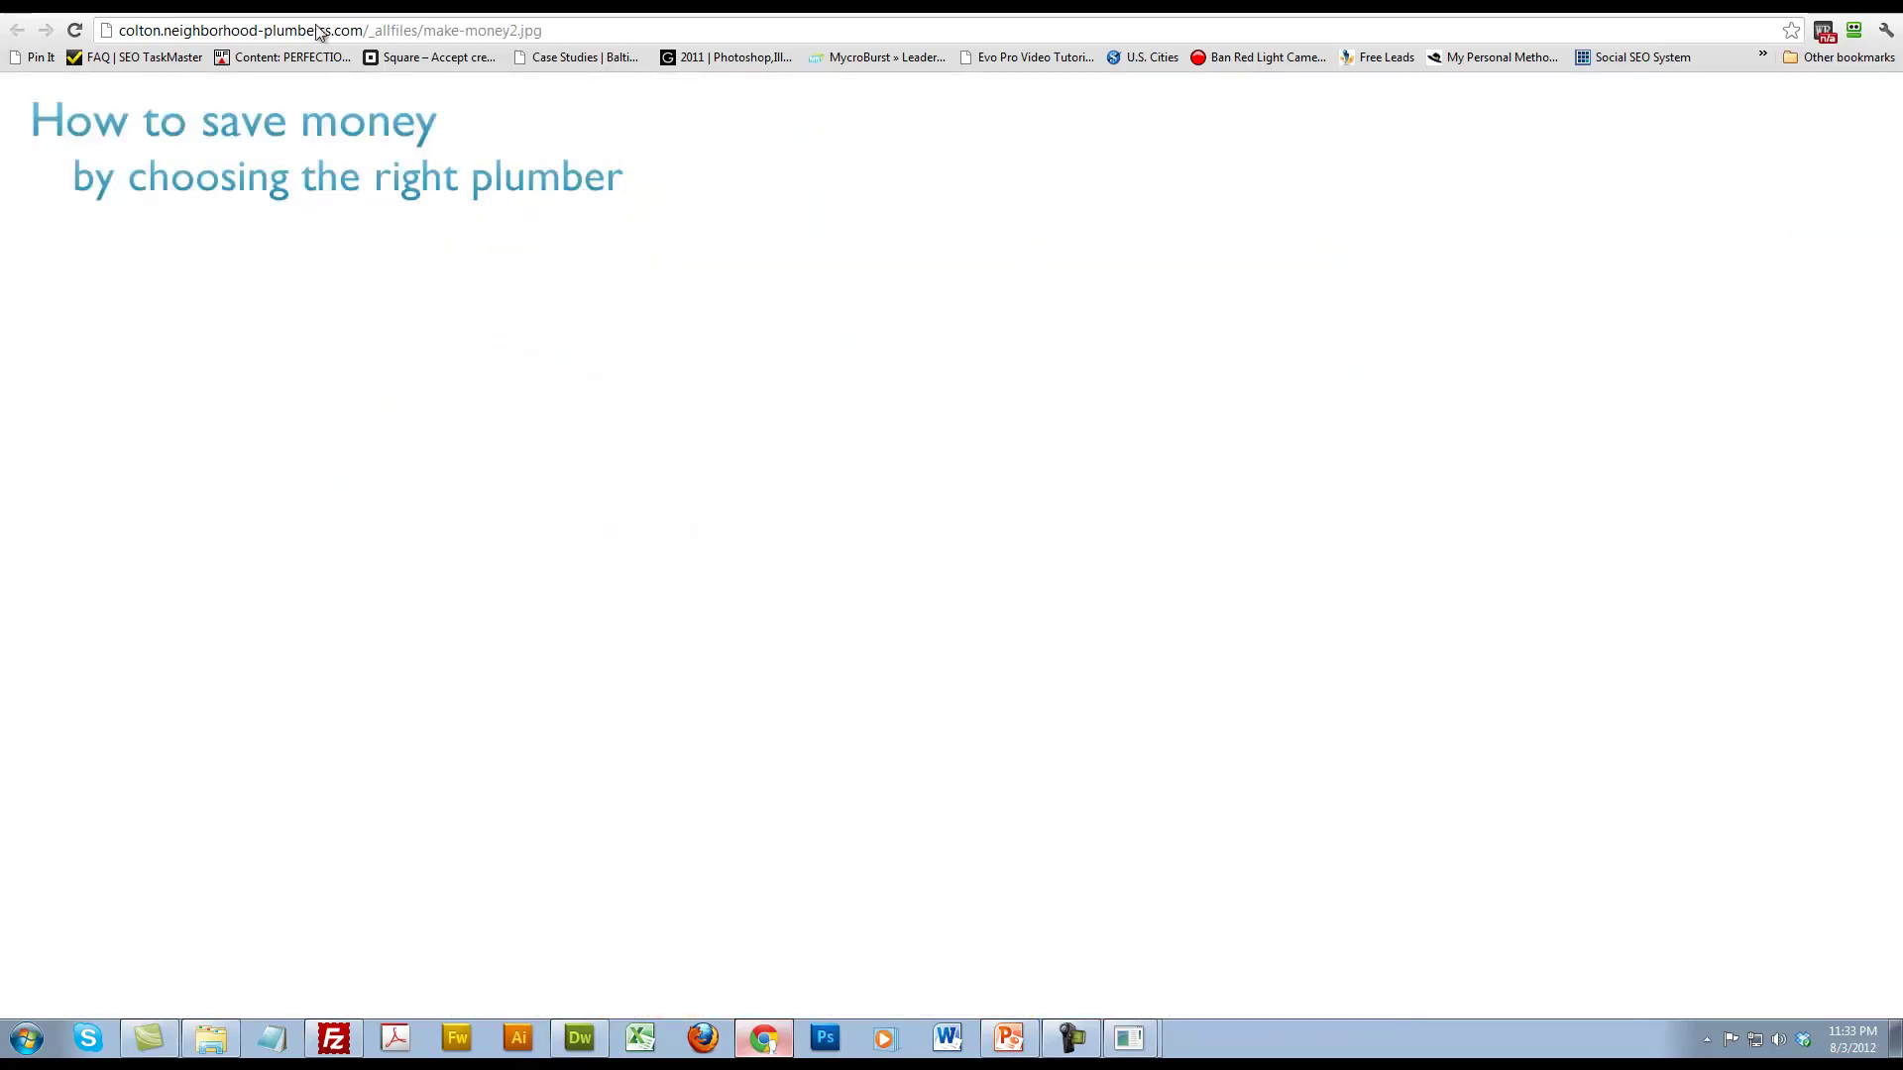
{"action": "left_click_drag", "start_coordinate": [544, 31], "coordinate": [423, 31]}
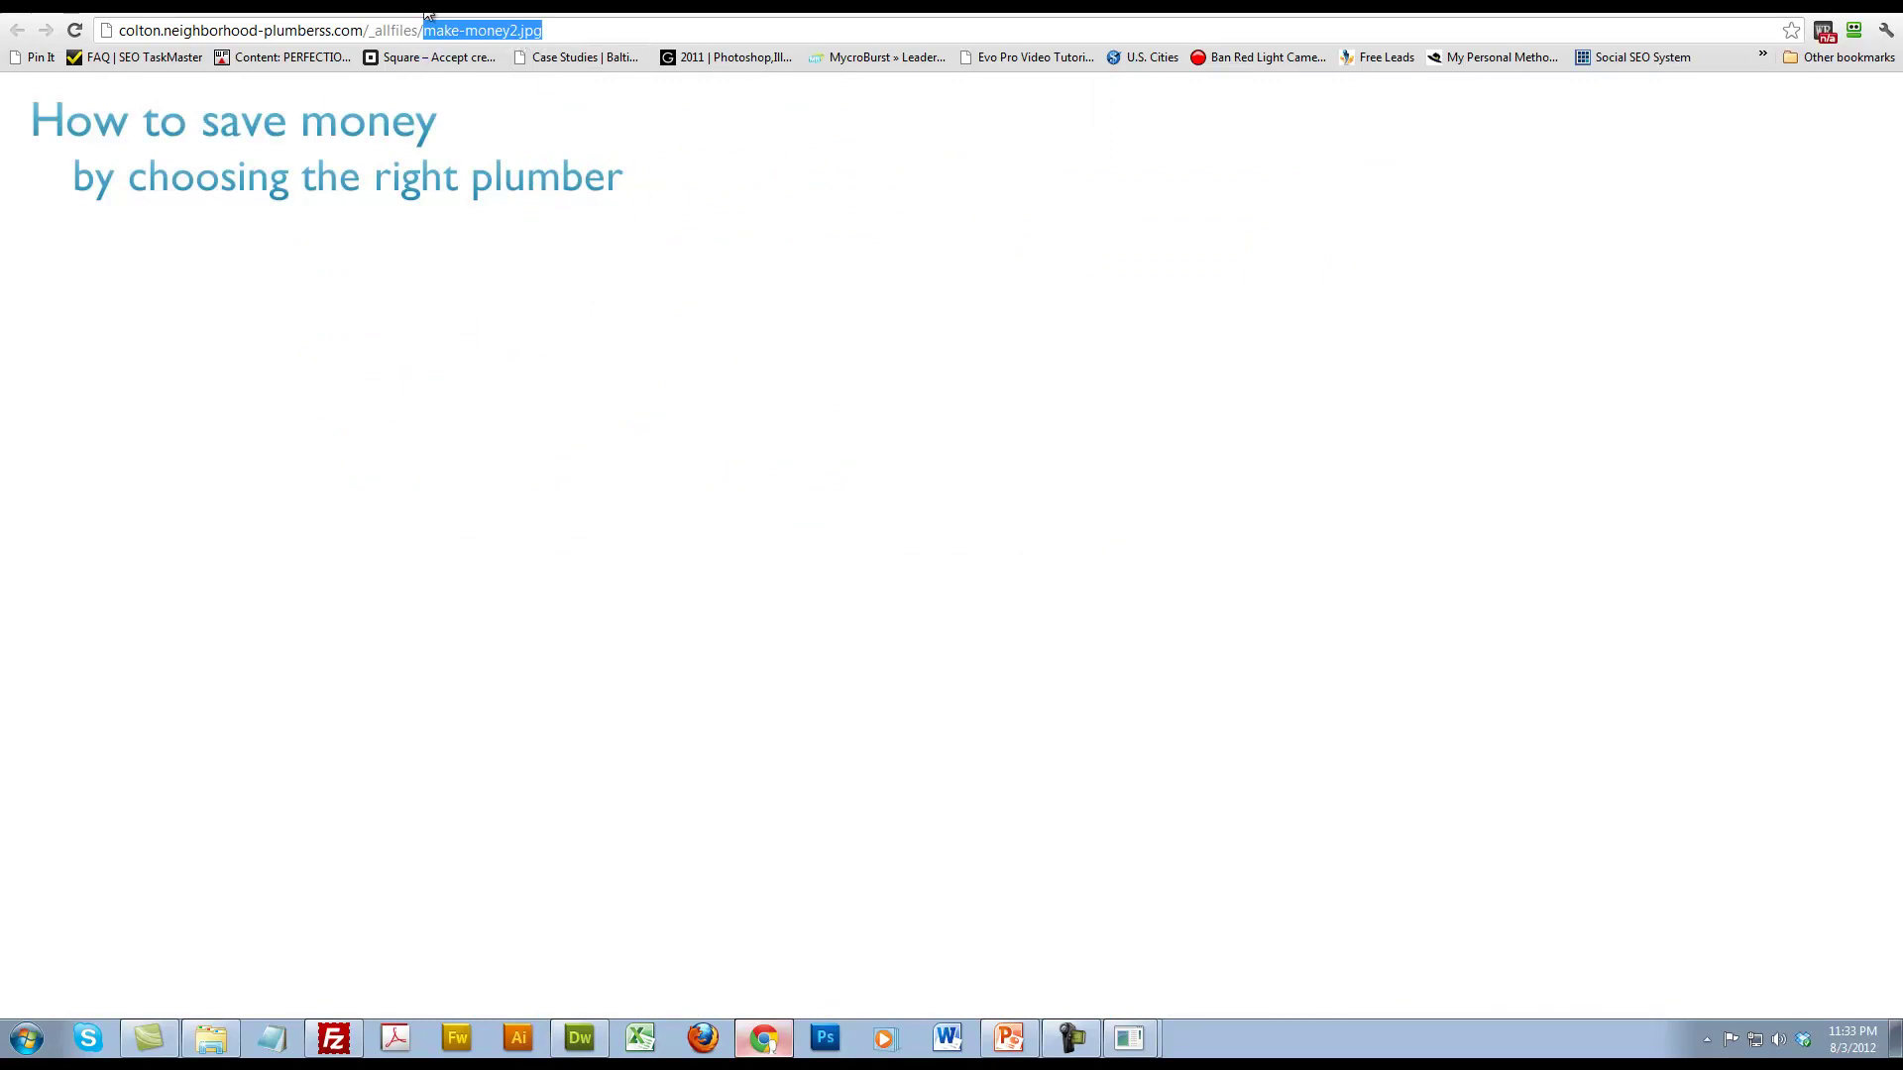
{"action": "key", "text": "ctrl+w"}
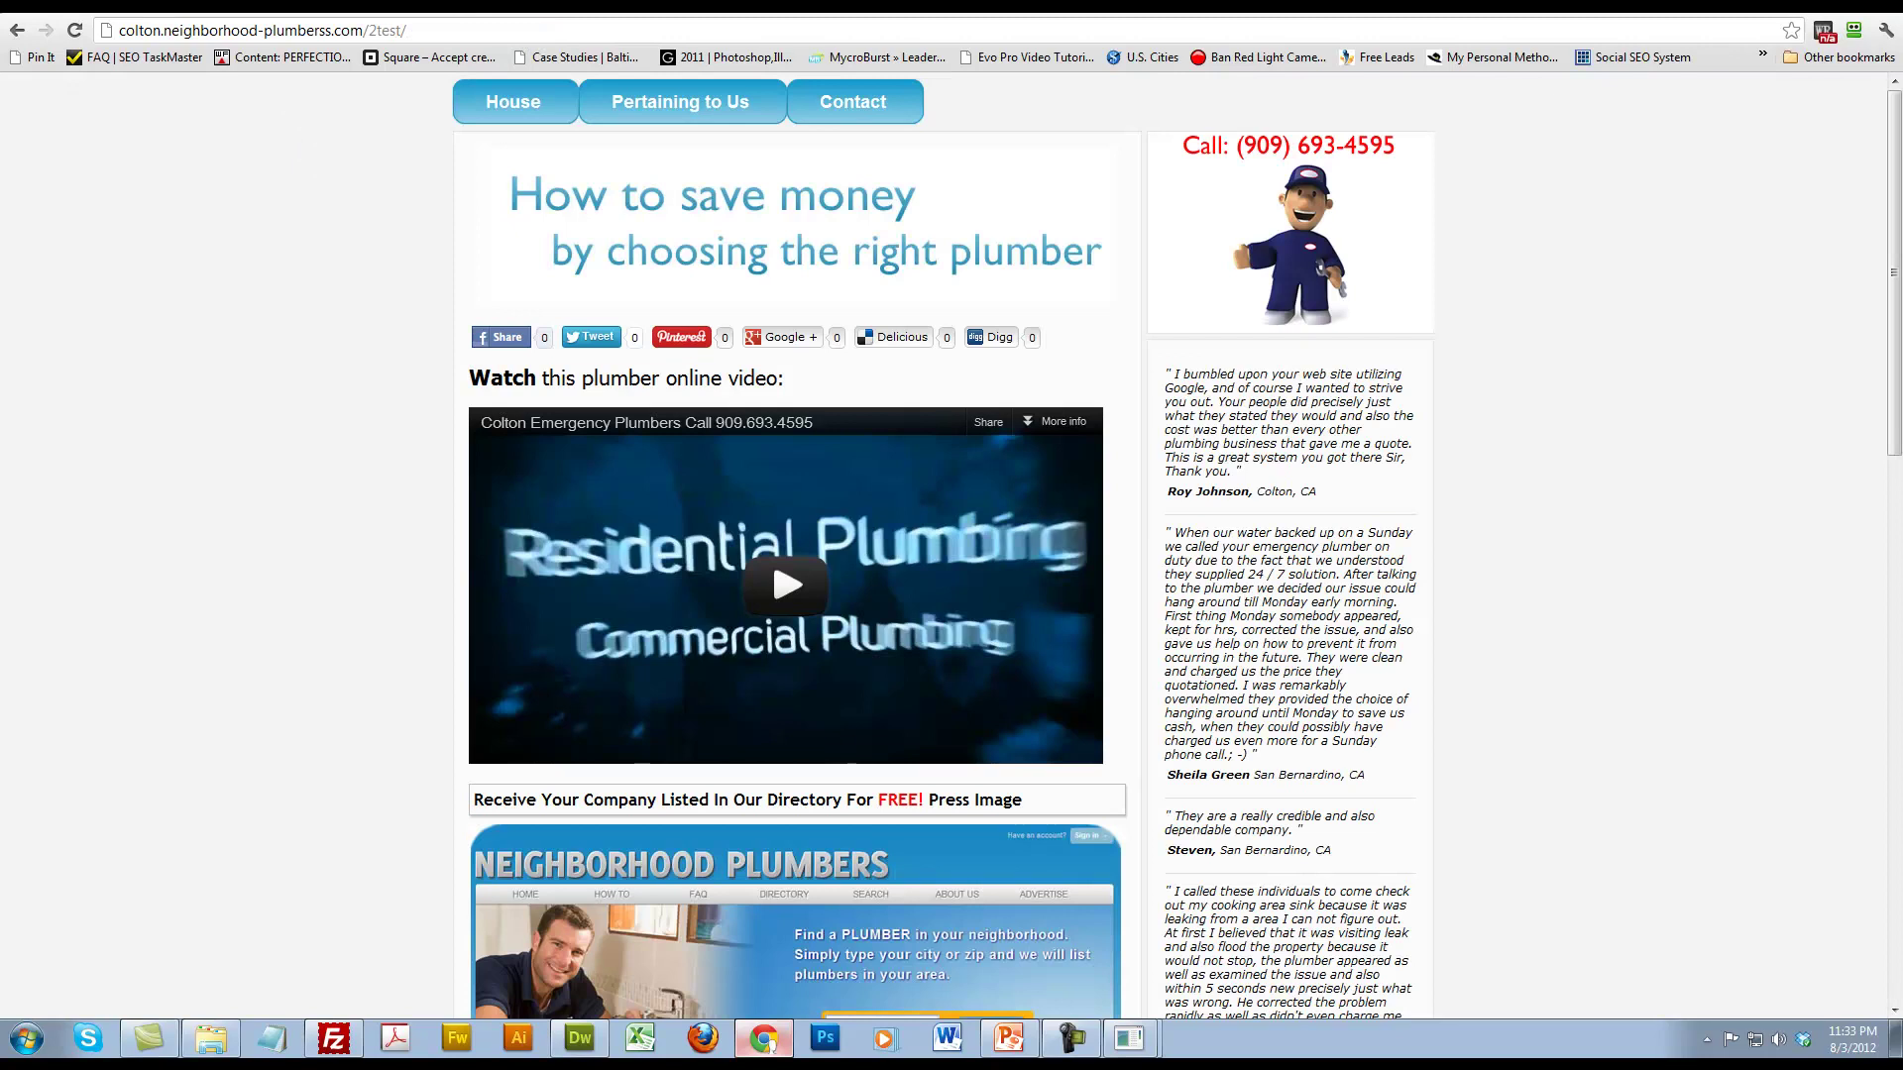
Step: Open a new Chrome tab and go to frontlineseo.com/mowg-bonus/
{"action": "key", "text": "ctrl+t"}
{"action": "type", "text": "FRONTLIN"}
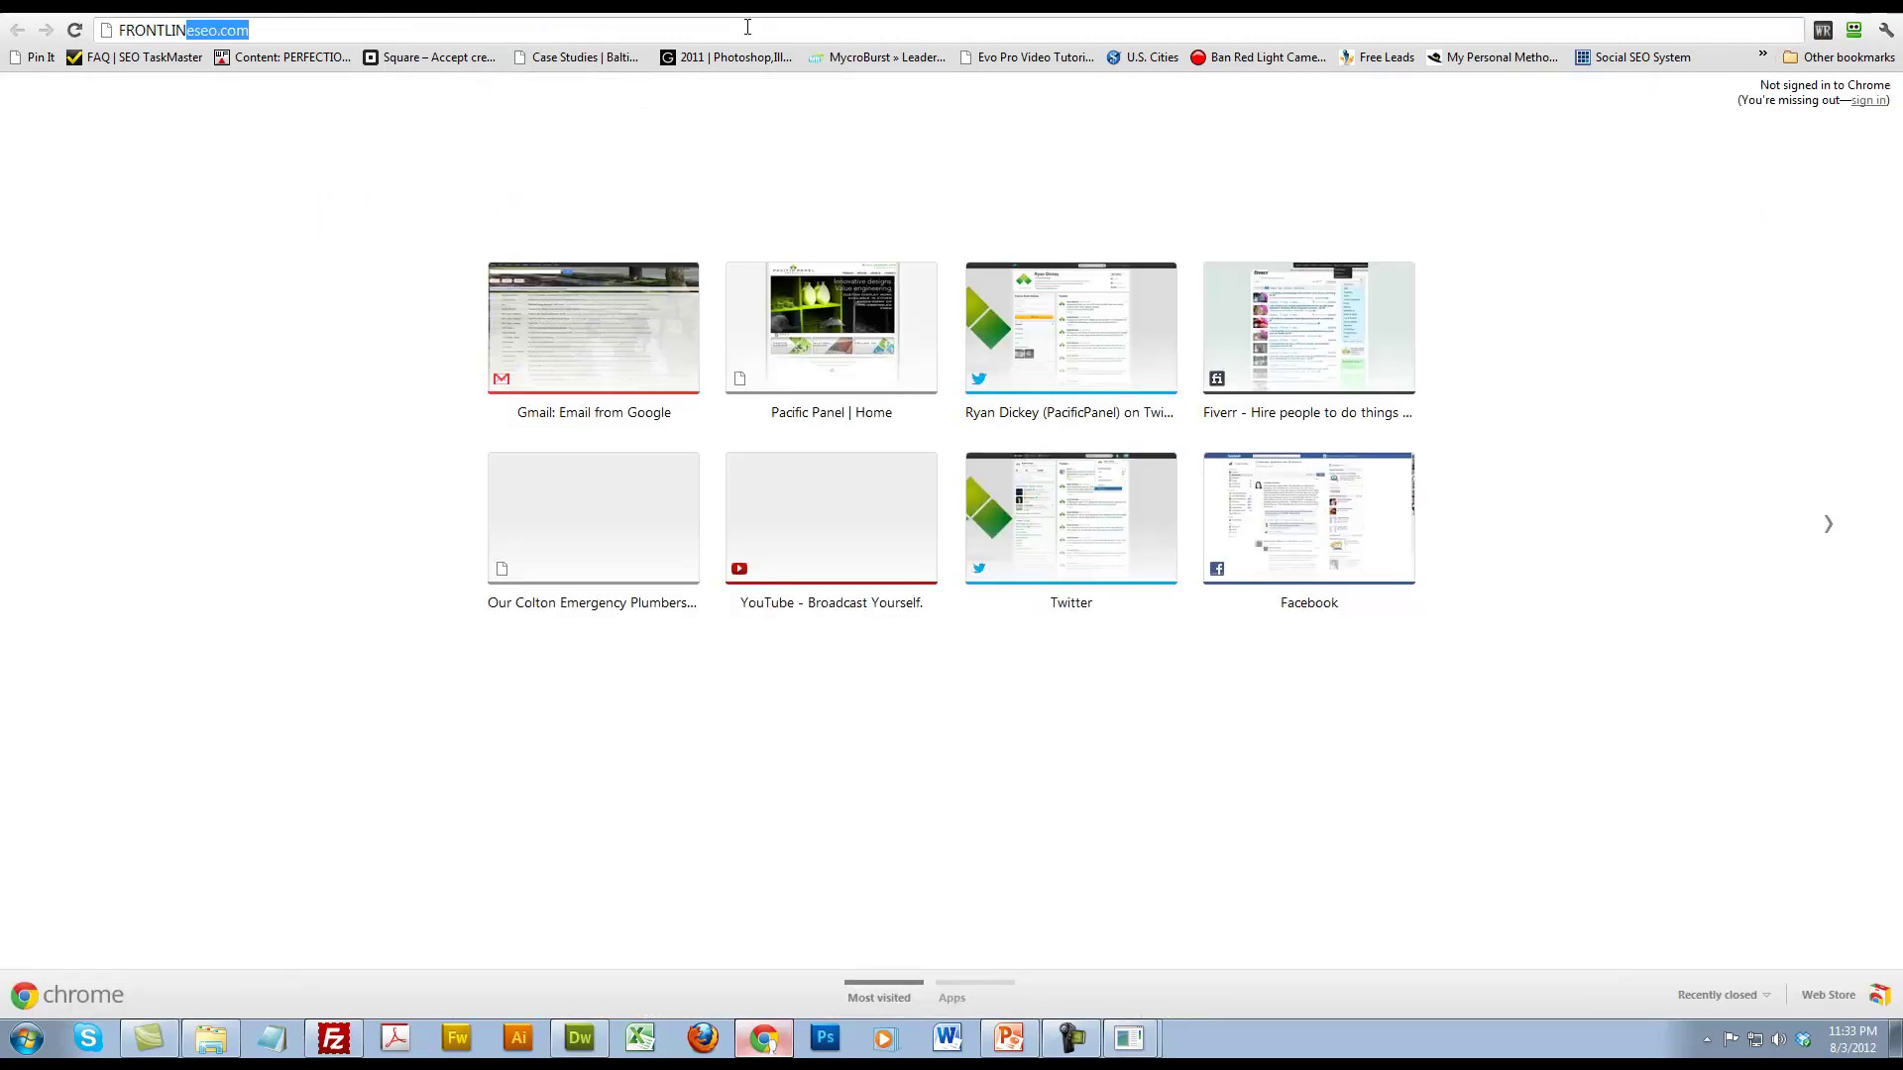
{"action": "key", "text": "BackSpace"}
{"action": "key", "text": "BackSpace"}
{"action": "key", "text": "BackSpace"}
{"action": "key", "text": "BackSpace"}
{"action": "key", "text": "BackSpace"}
{"action": "key", "text": "BackSpace"}
{"action": "key", "text": "BackSpace"}
{"action": "key", "text": "BackSpace"}
{"action": "type", "text": "frontlineseo.com/mowg-bonus/"}
{"action": "key", "text": "Return"}
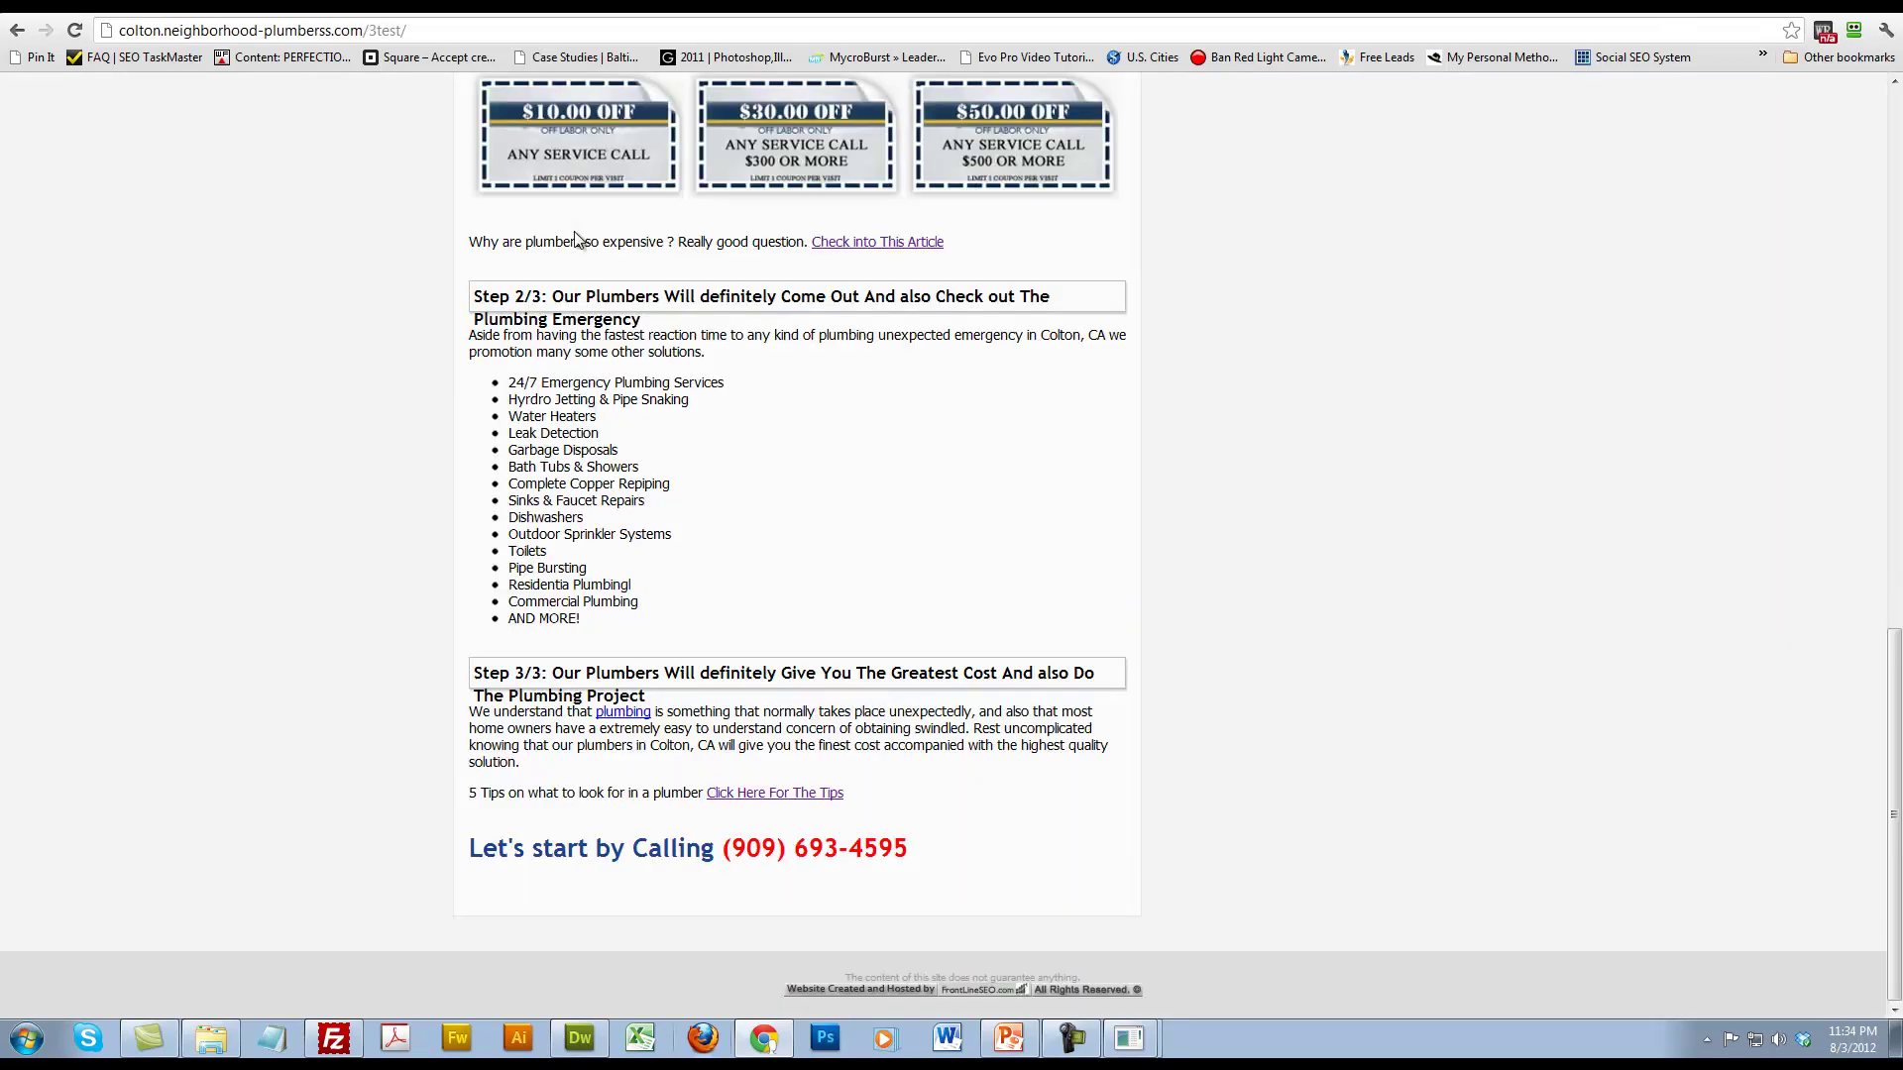
Step: View the top of the 3test page, and highlight the YouTube video's object embed code in index.html in Dreamweaver
{"action": "scroll", "coordinate": [577, 240], "scroll_direction": "up", "scroll_amount": 15}
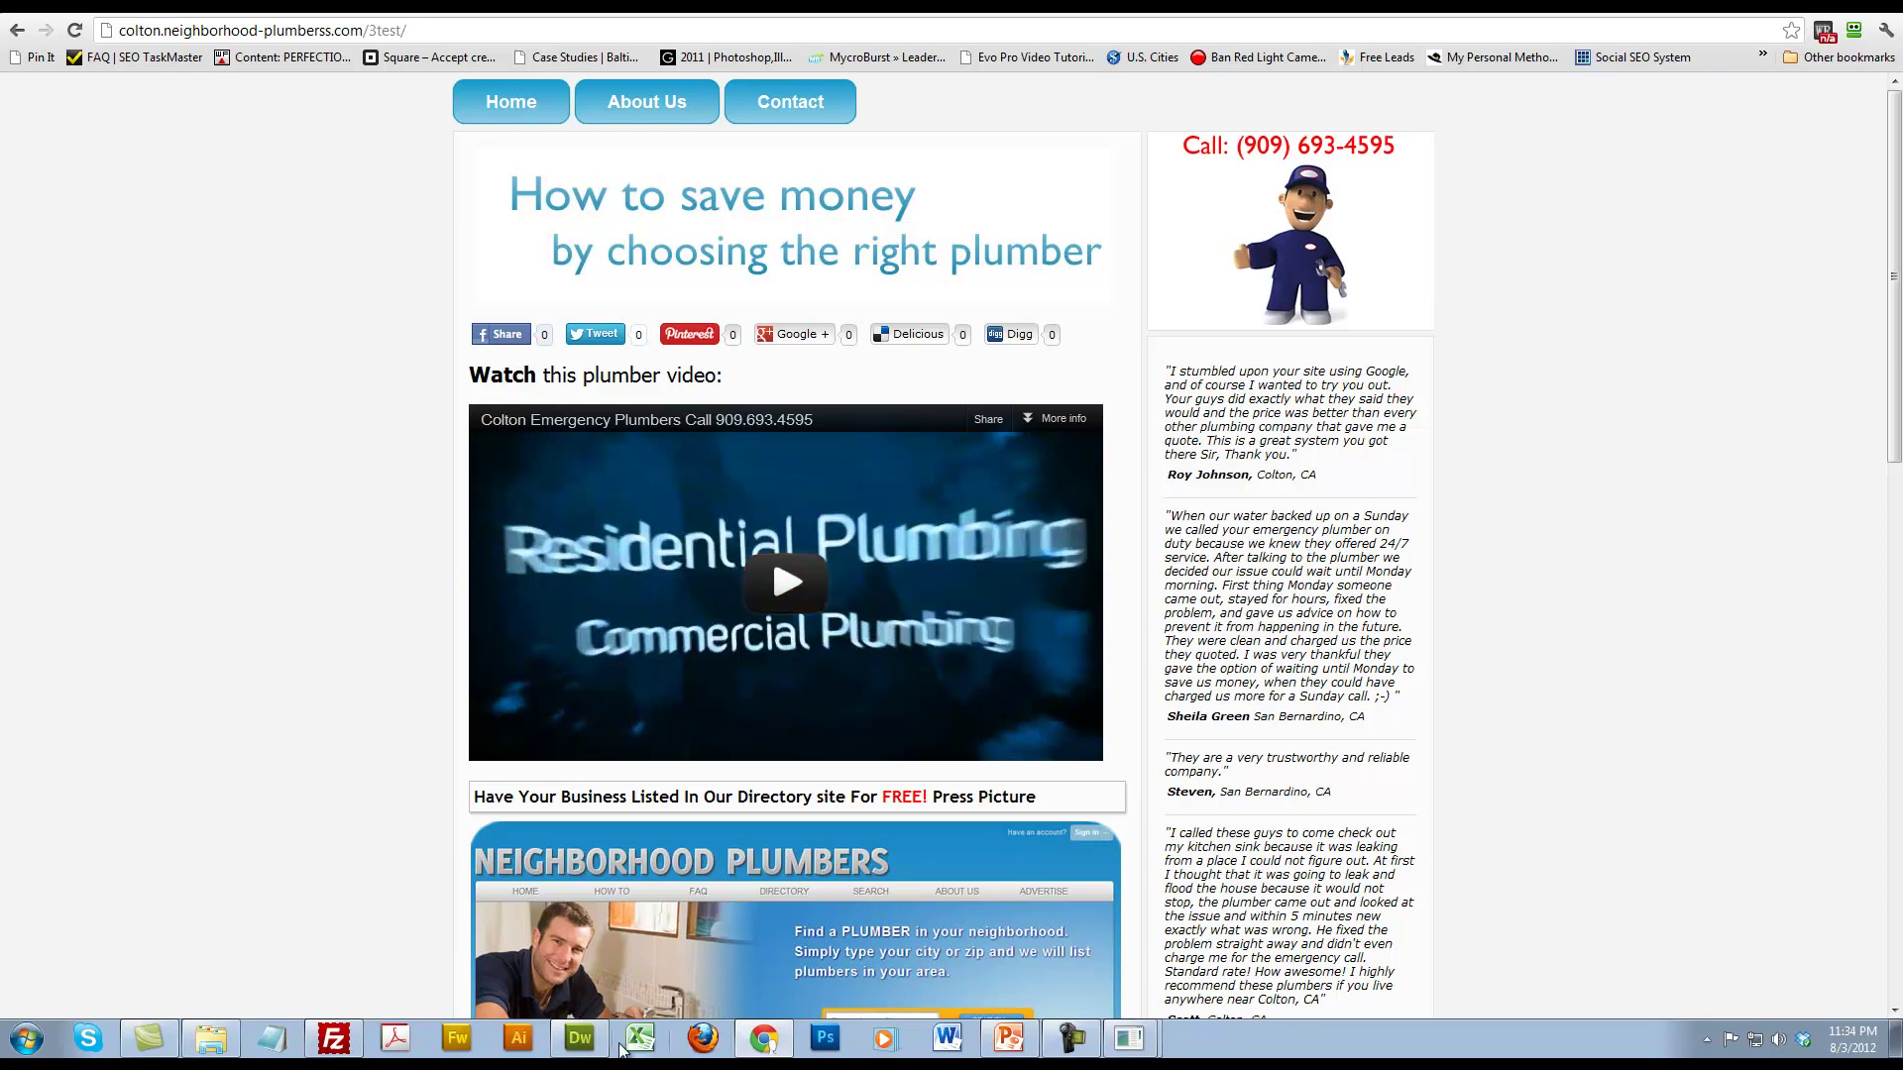
{"action": "left_click", "coordinate": [581, 1038]}
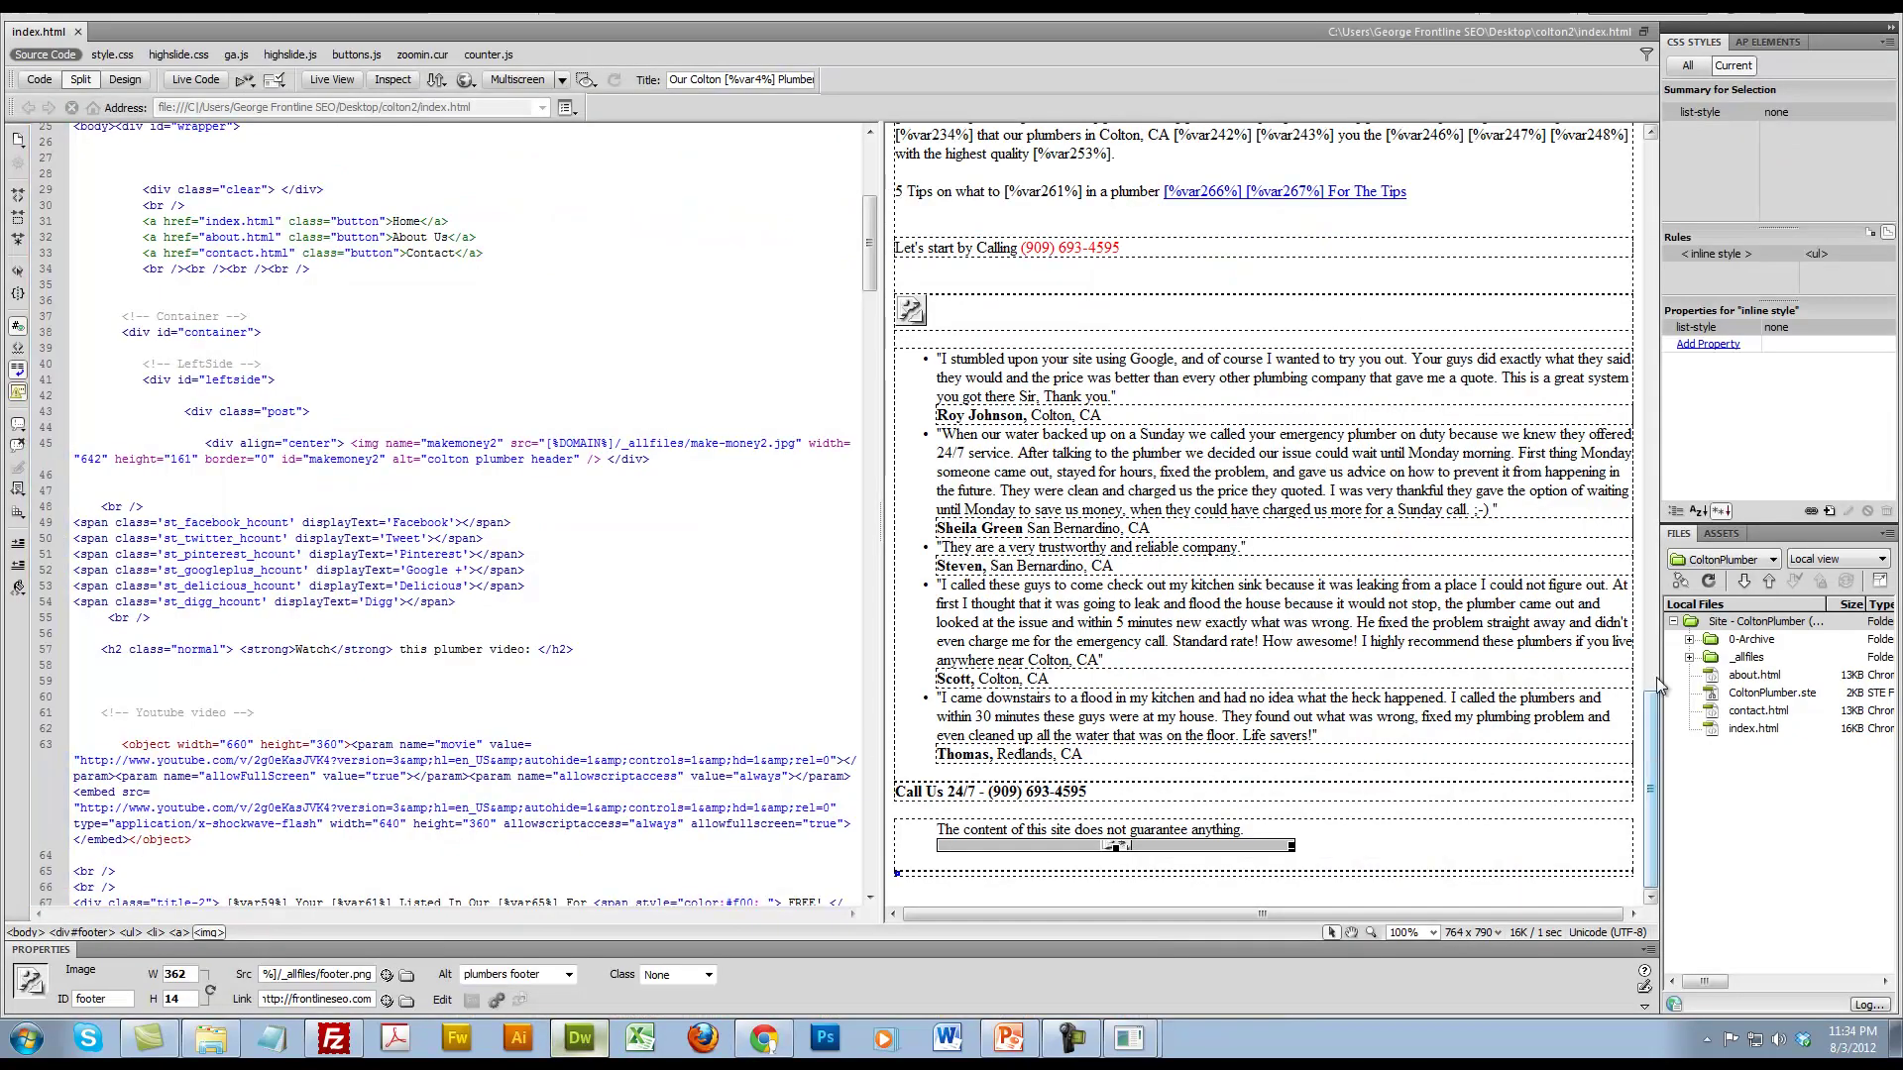
{"action": "left_click_drag", "start_coordinate": [1656, 676], "coordinate": [1648, 297]}
{"action": "left_click", "coordinate": [1340, 344]}
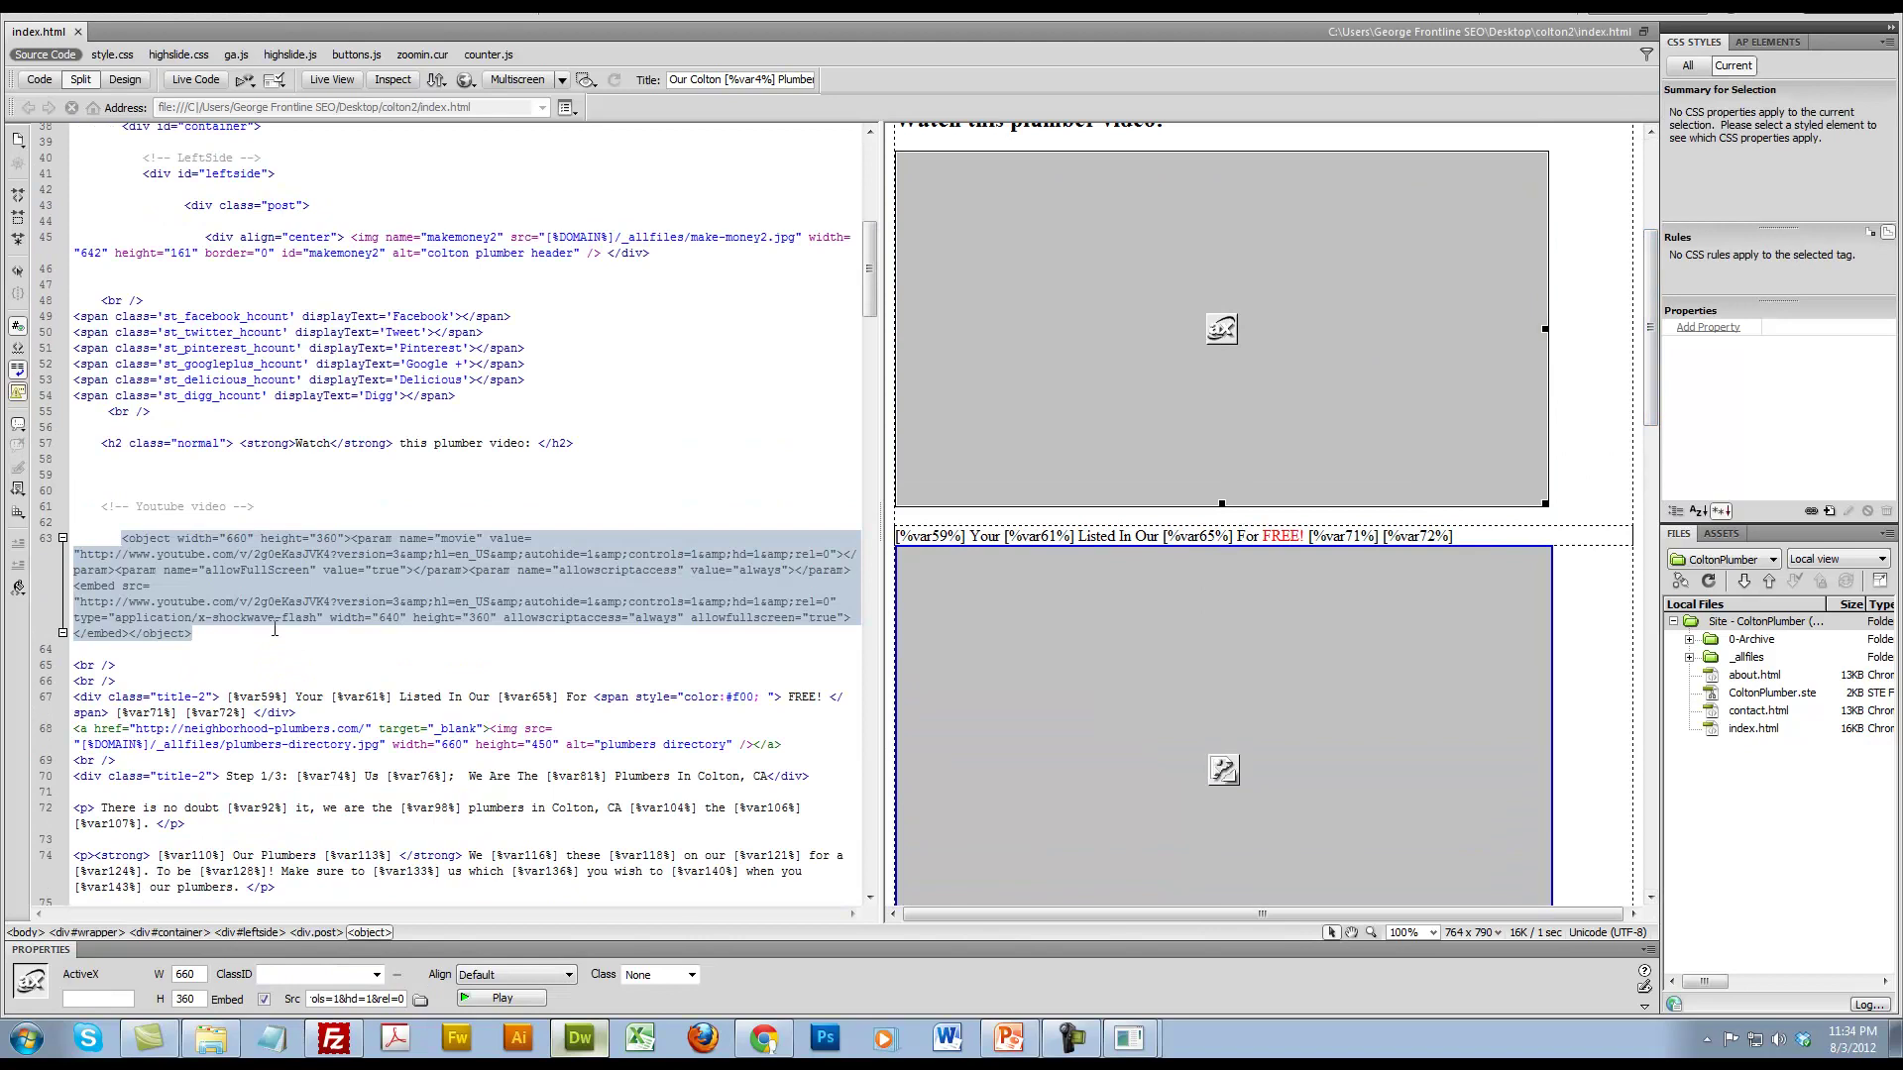
{"action": "left_click", "coordinate": [124, 540]}
{"action": "left_click_drag", "start_coordinate": [124, 540], "coordinate": [202, 633]}
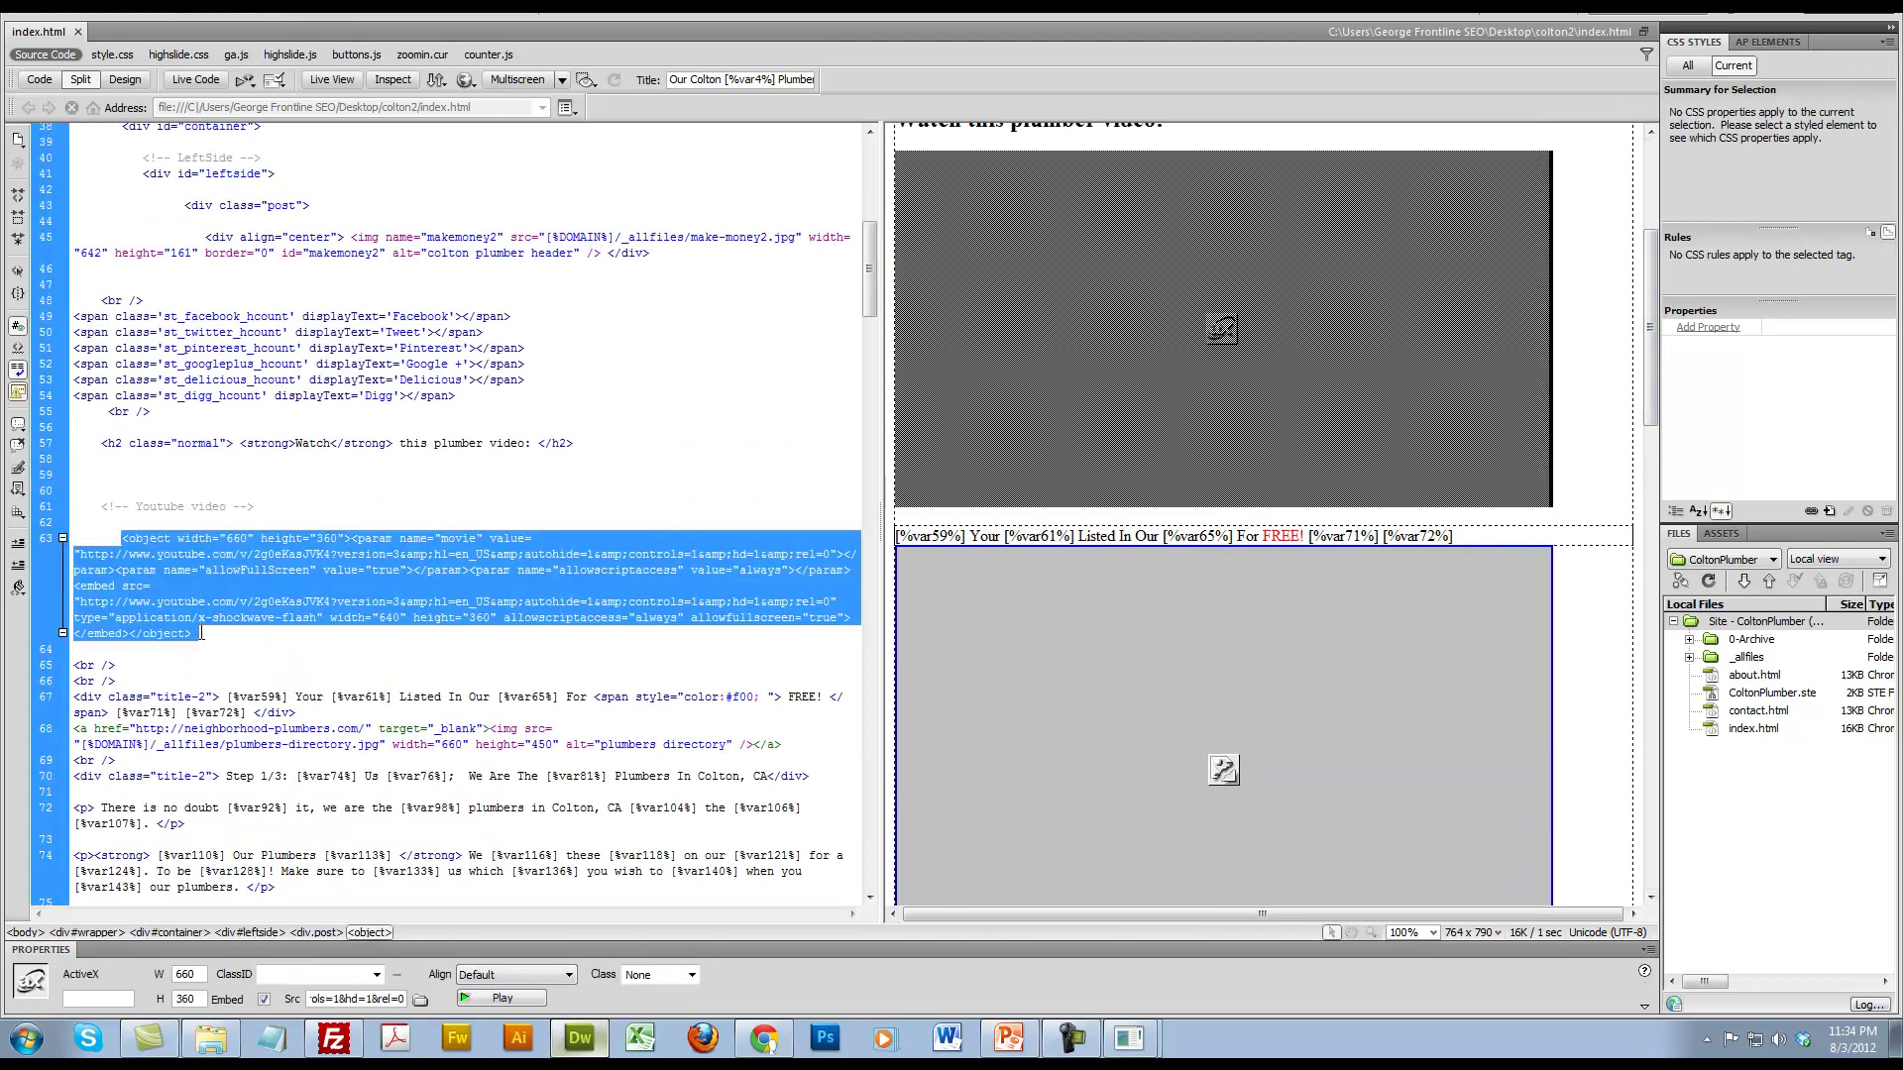
{"action": "left_click", "coordinate": [269, 636]}
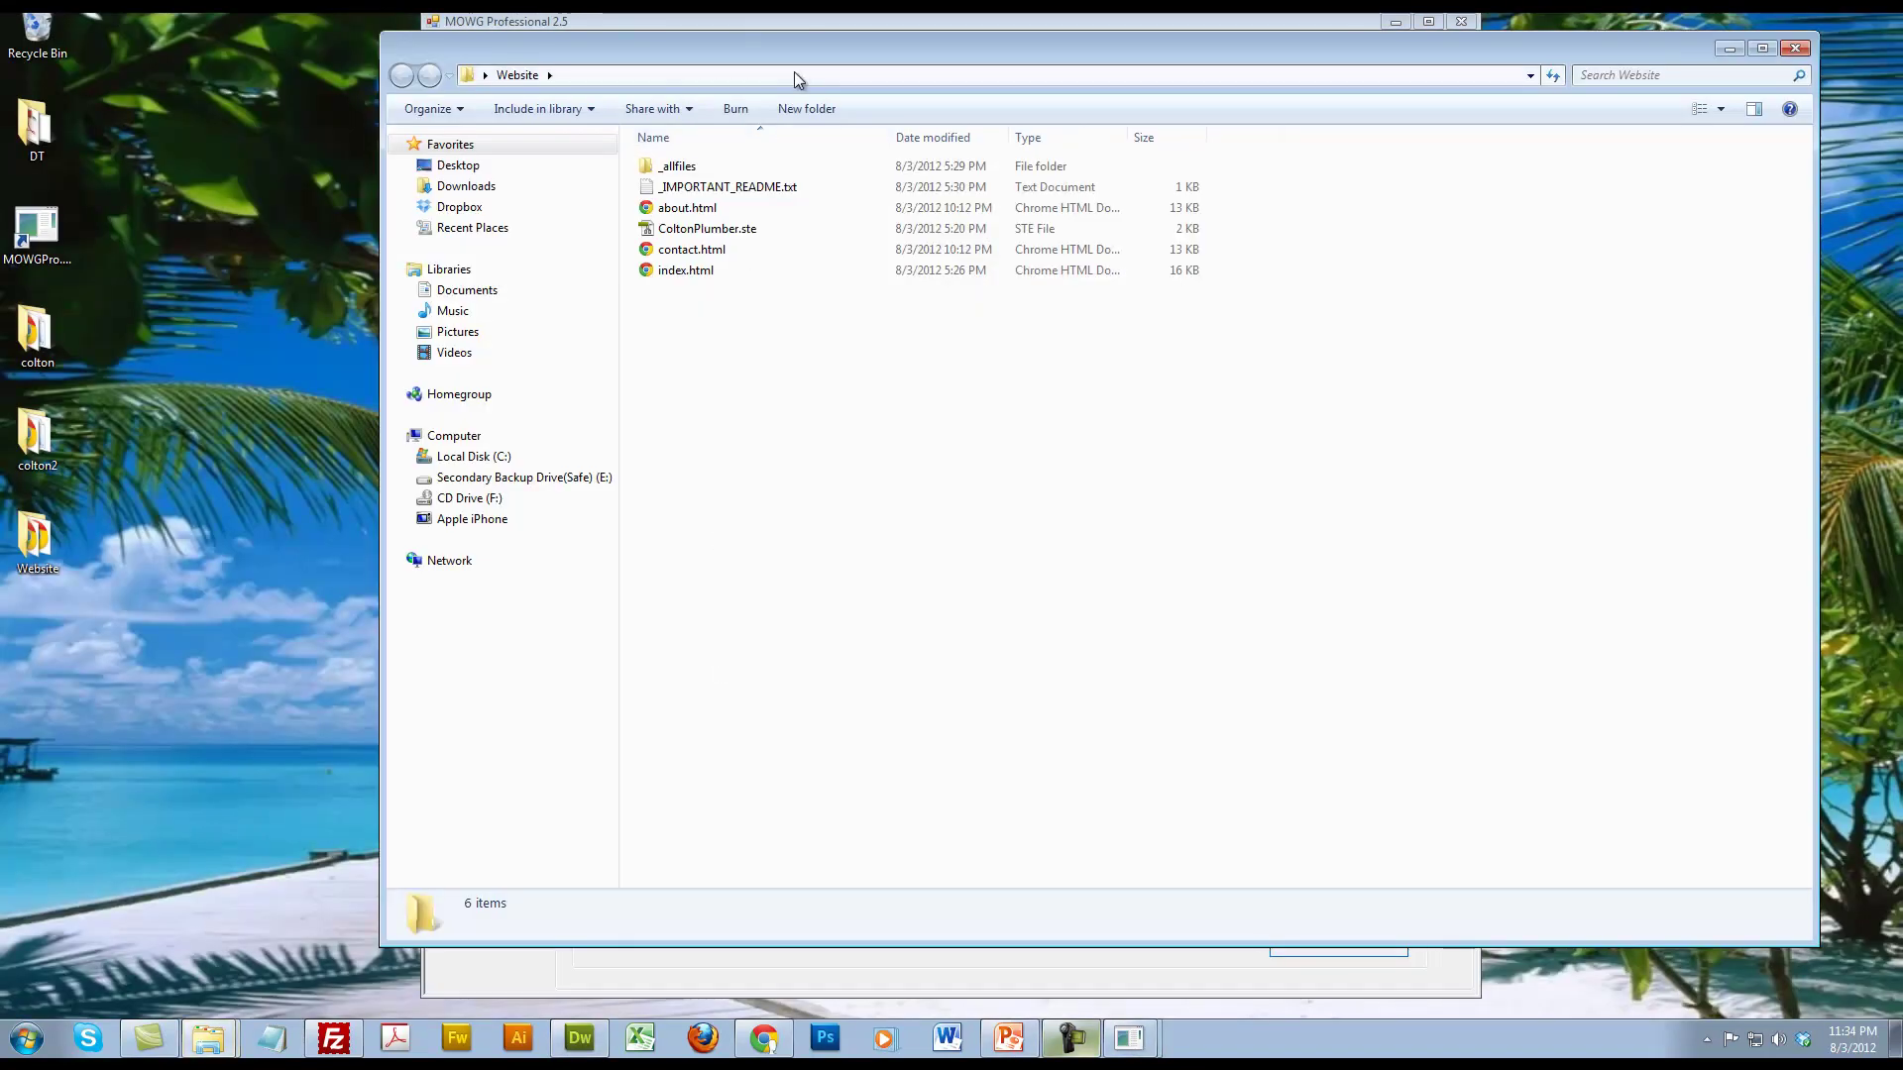
Step: Open _IMPORTANT_README.txt from the Website folder and enlarge its Notepad window so the text fits on wider lines
{"action": "left_click_drag", "start_coordinate": [637, 50], "coordinate": [499, 67]}
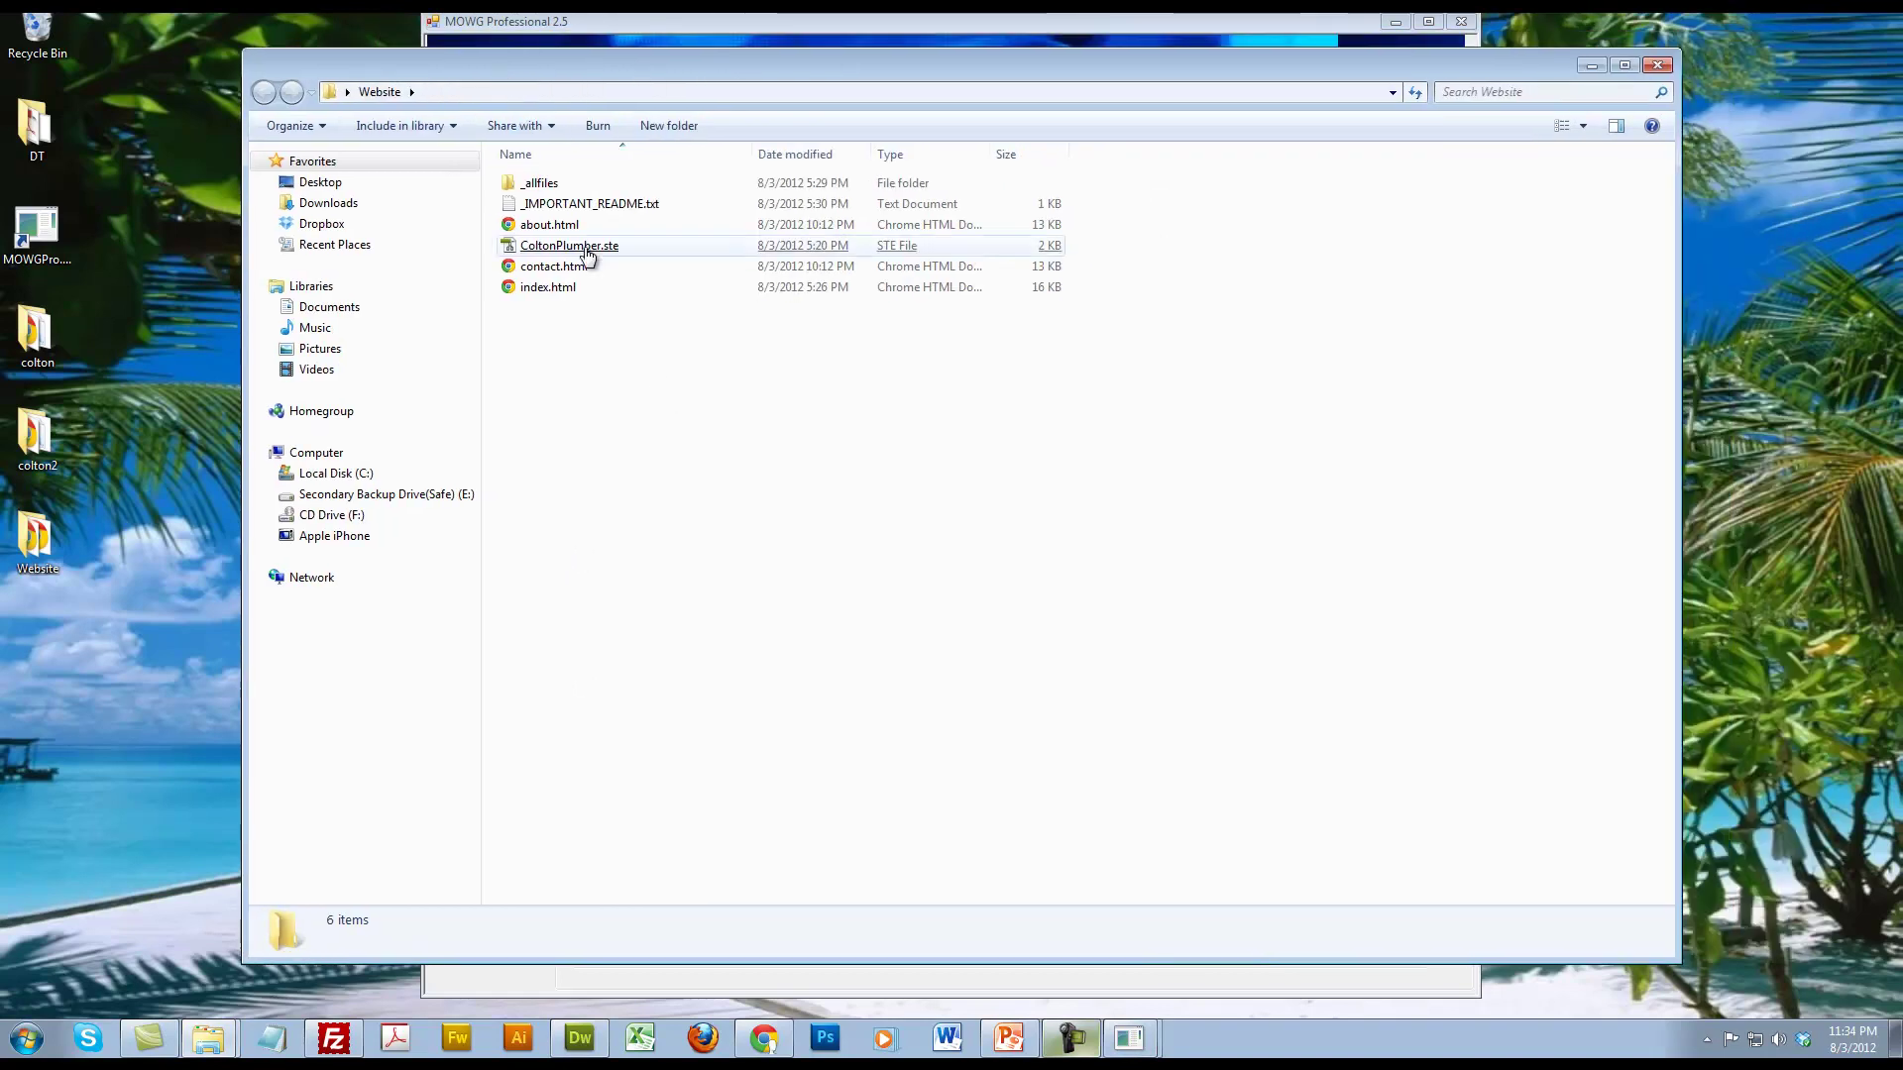
{"action": "double_click", "coordinate": [607, 206]}
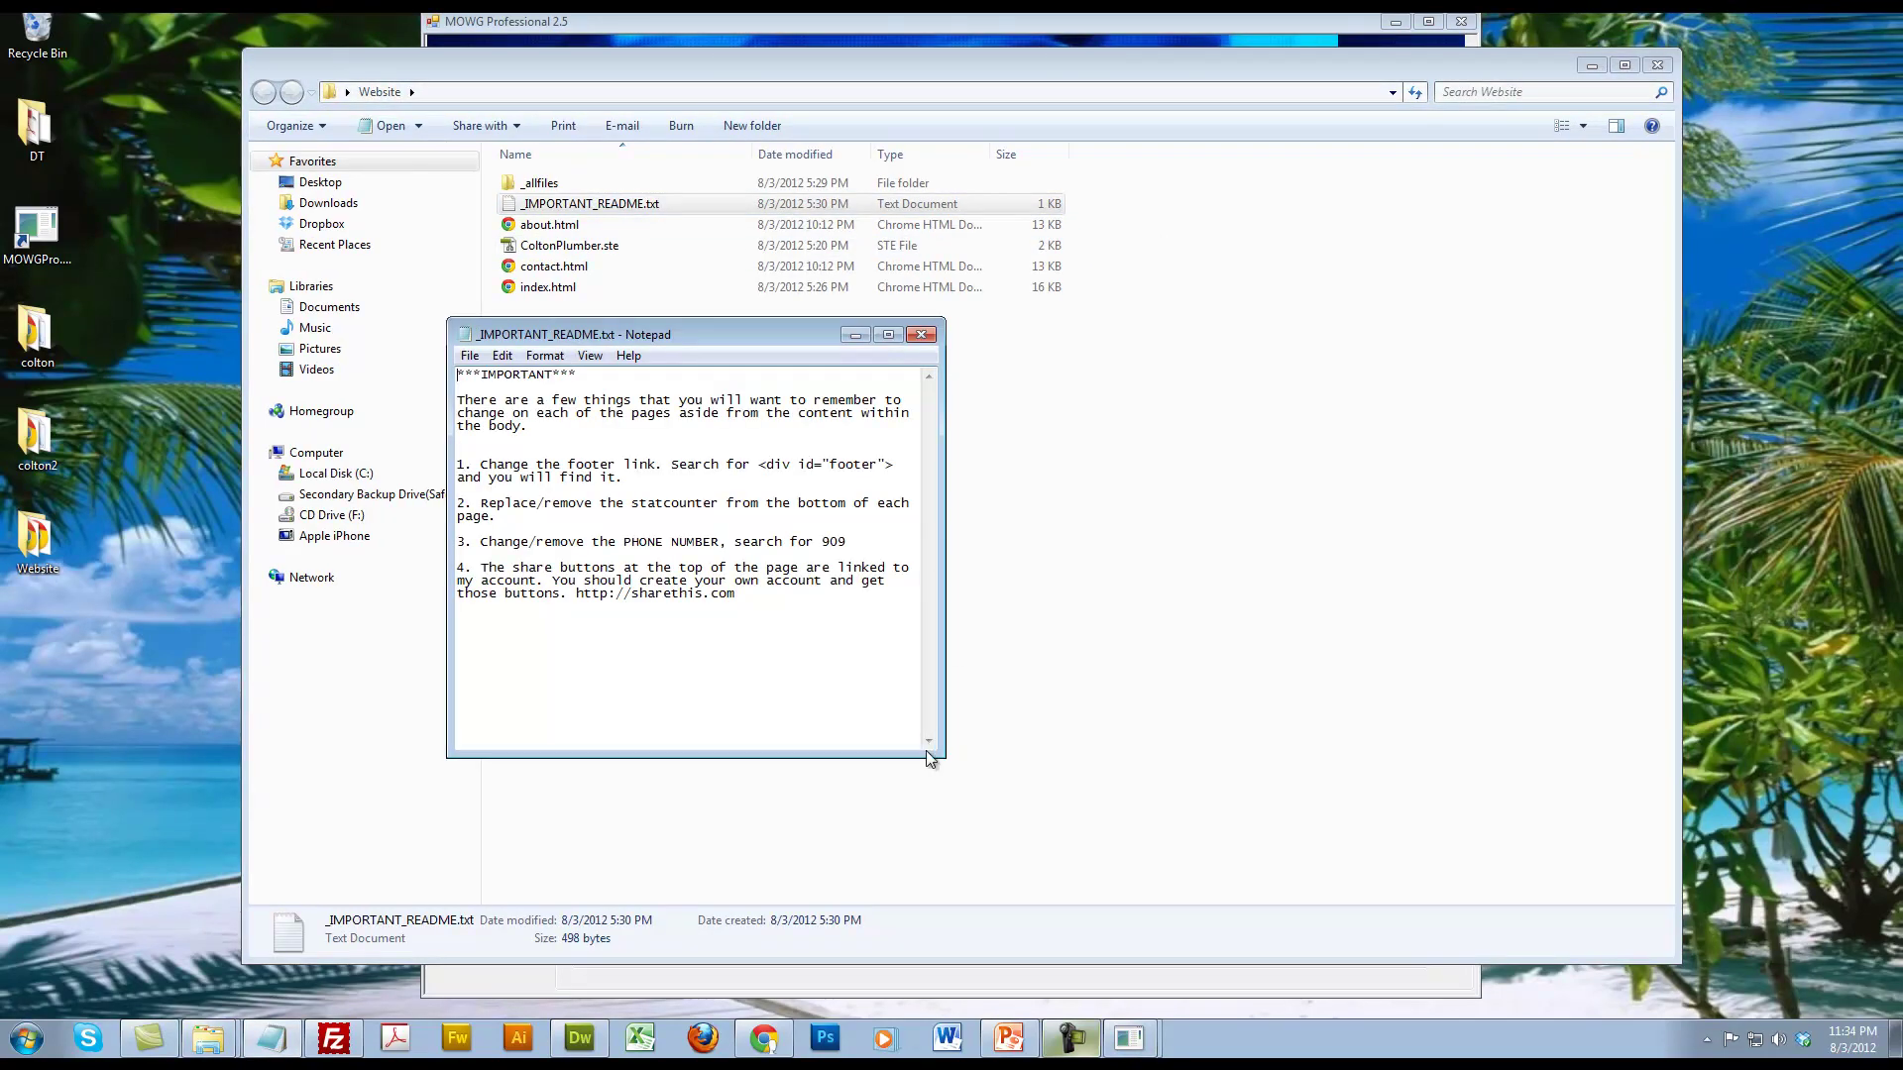
{"action": "left_click_drag", "start_coordinate": [932, 759], "coordinate": [1316, 841]}
{"action": "left_click_drag", "start_coordinate": [617, 432], "coordinate": [728, 480]}
{"action": "left_click", "coordinate": [735, 502]}
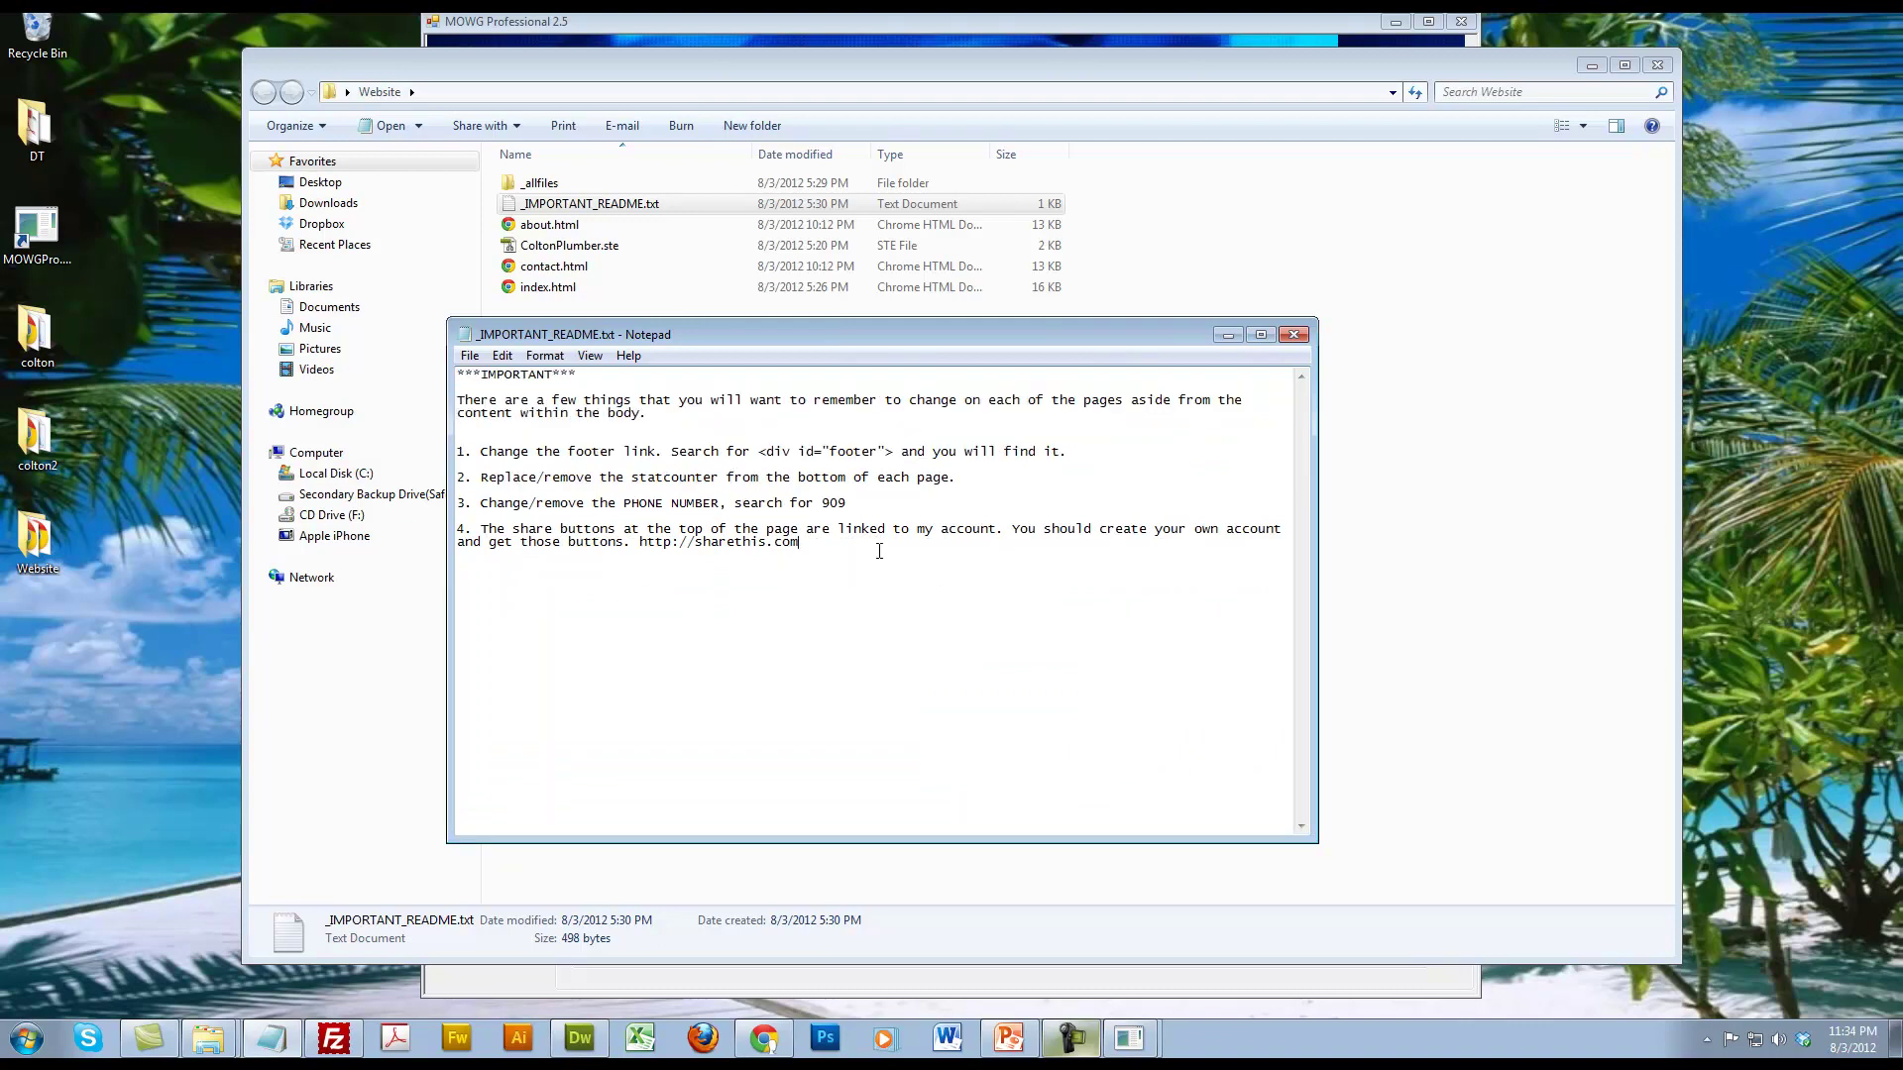
Step: Read through the readme's four numbered instructions on the footer link, statcounter, phone number and share buttons, highlighting them
{"action": "left_click_drag", "start_coordinate": [843, 543], "coordinate": [456, 452]}
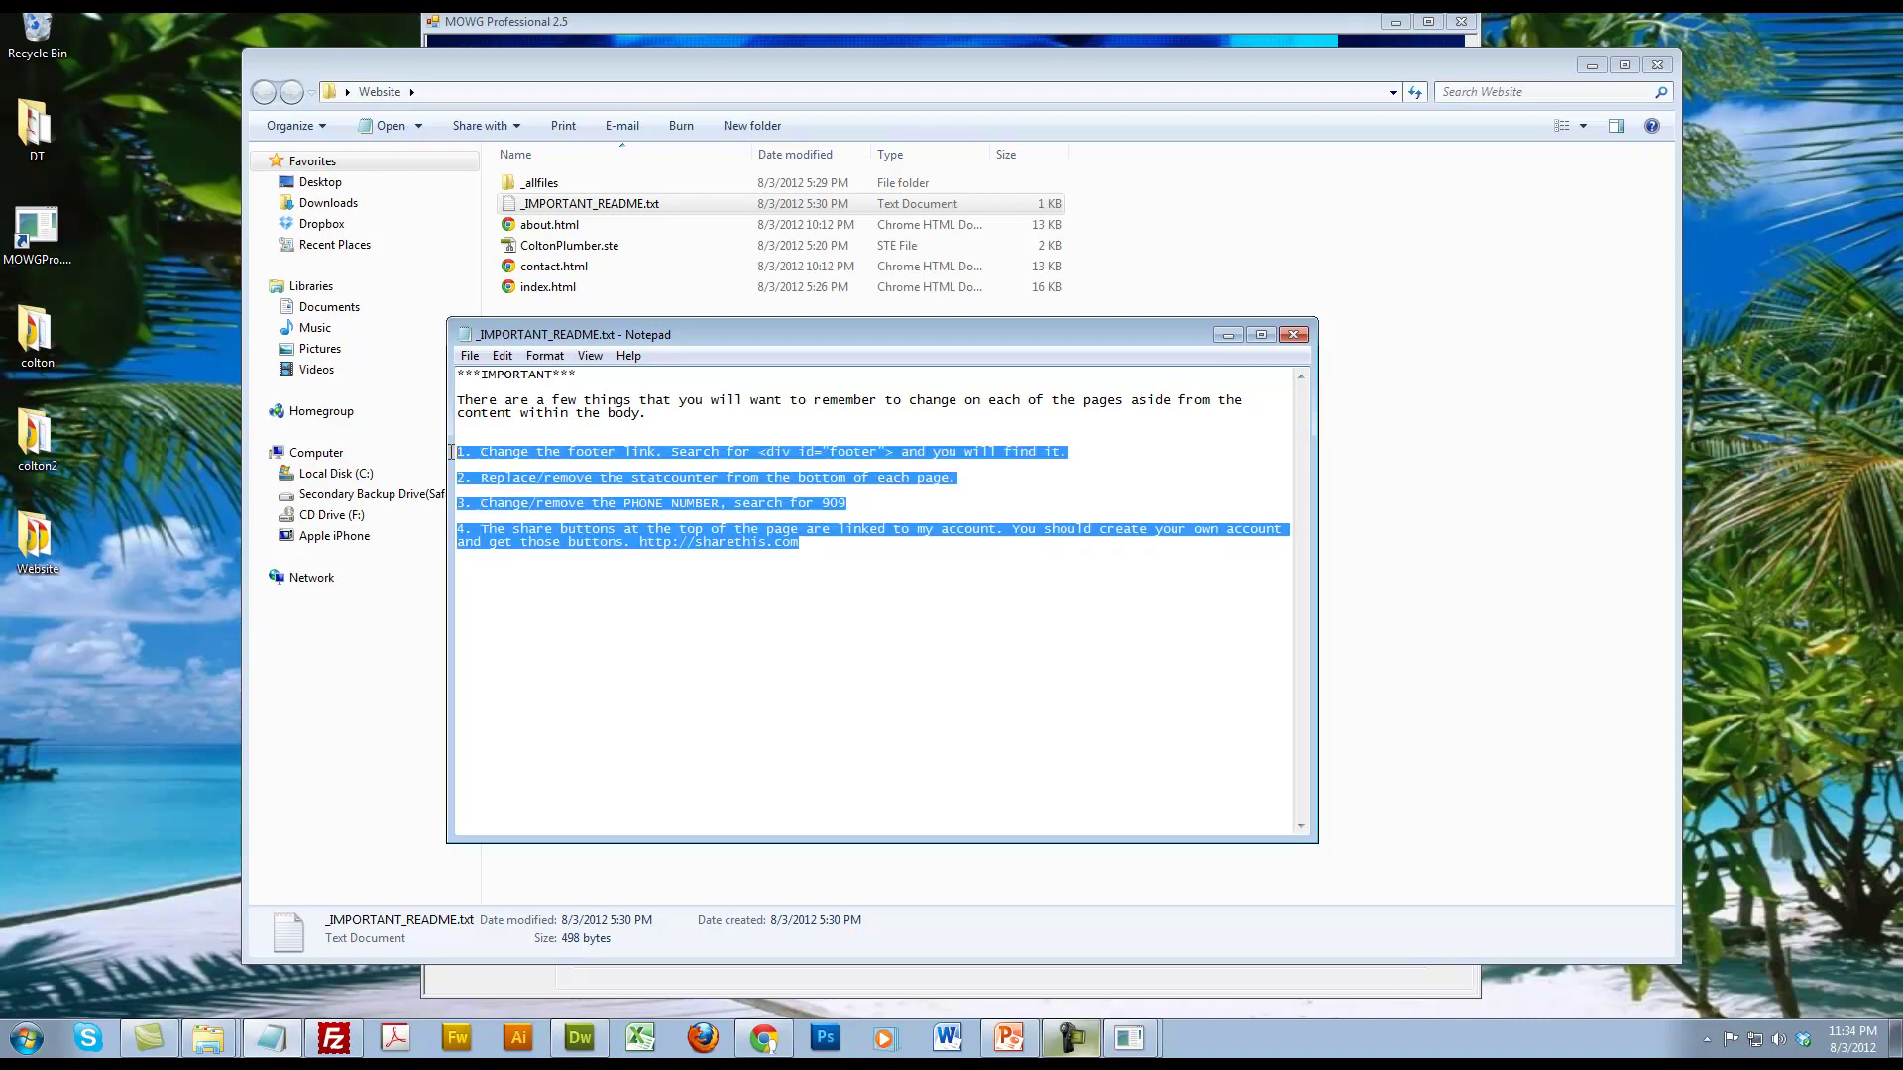
{"action": "left_click", "coordinate": [898, 535]}
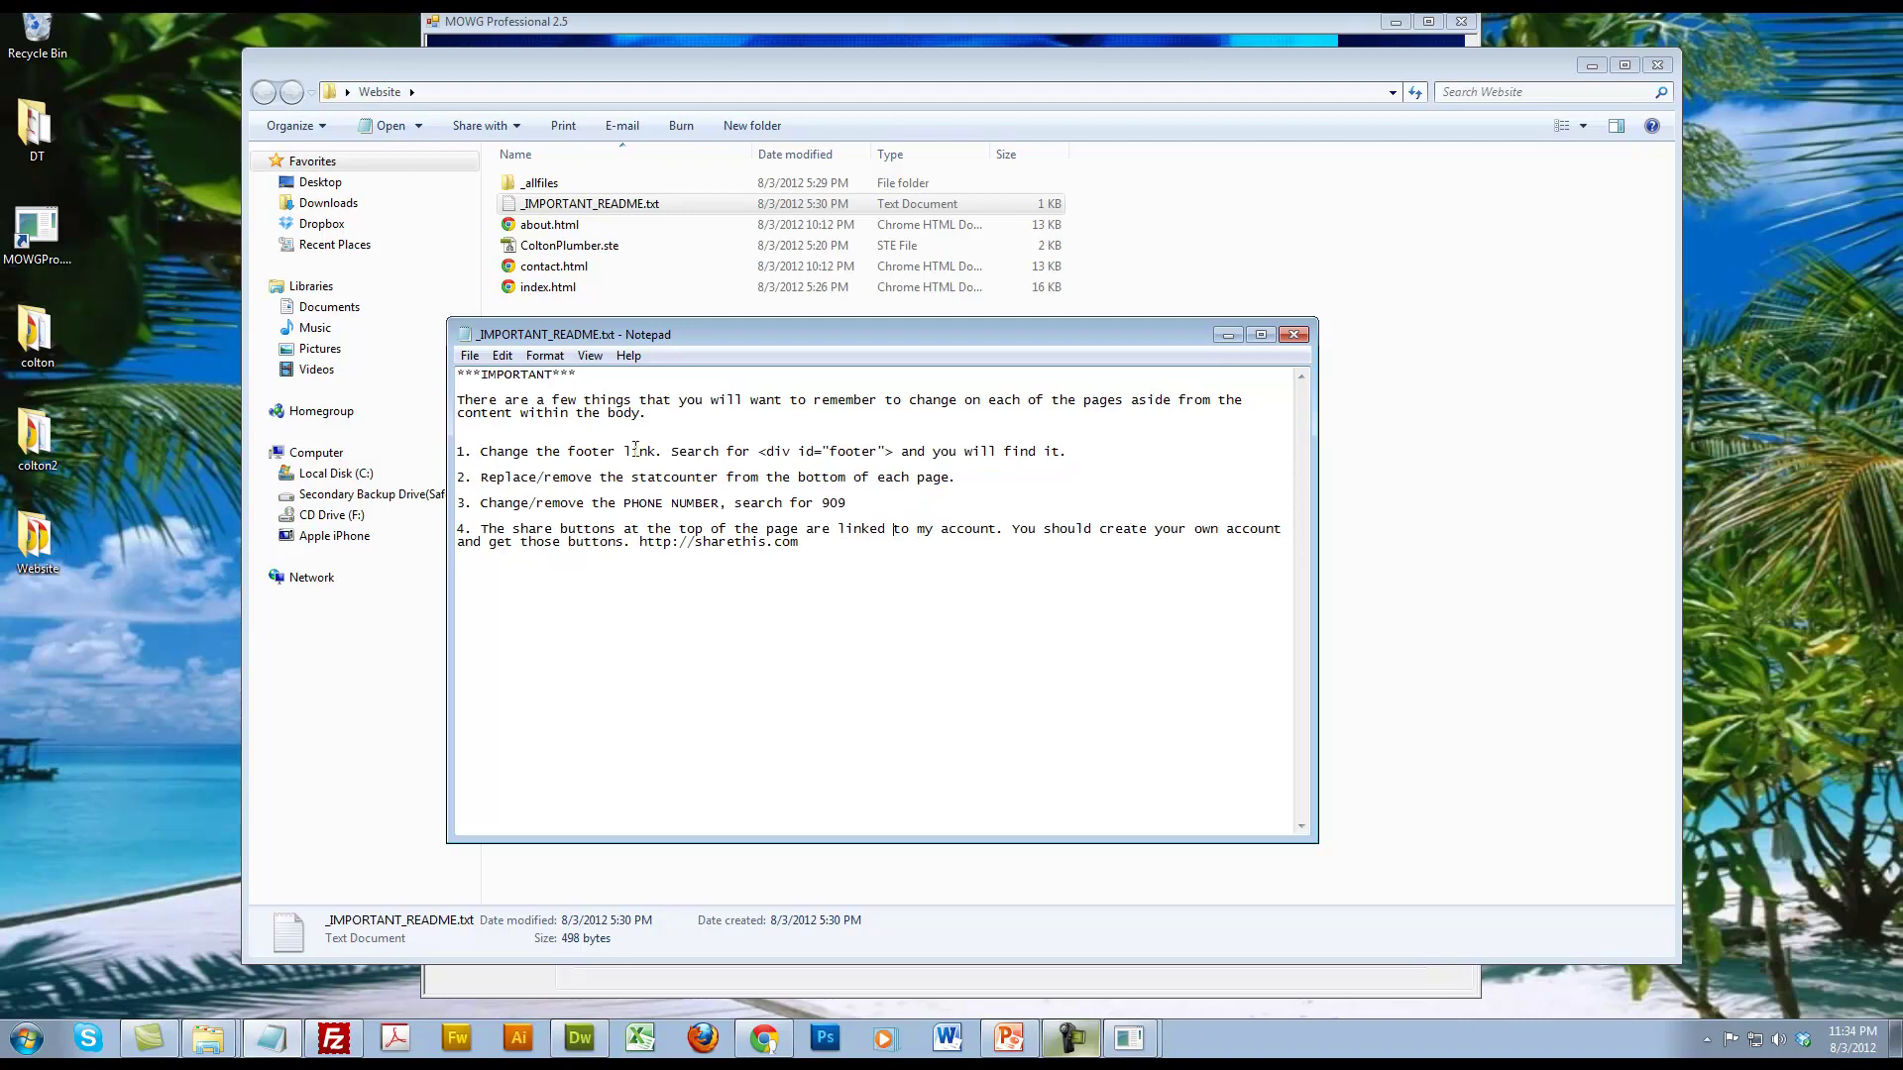
{"action": "left_click_drag", "start_coordinate": [801, 543], "coordinate": [459, 455]}
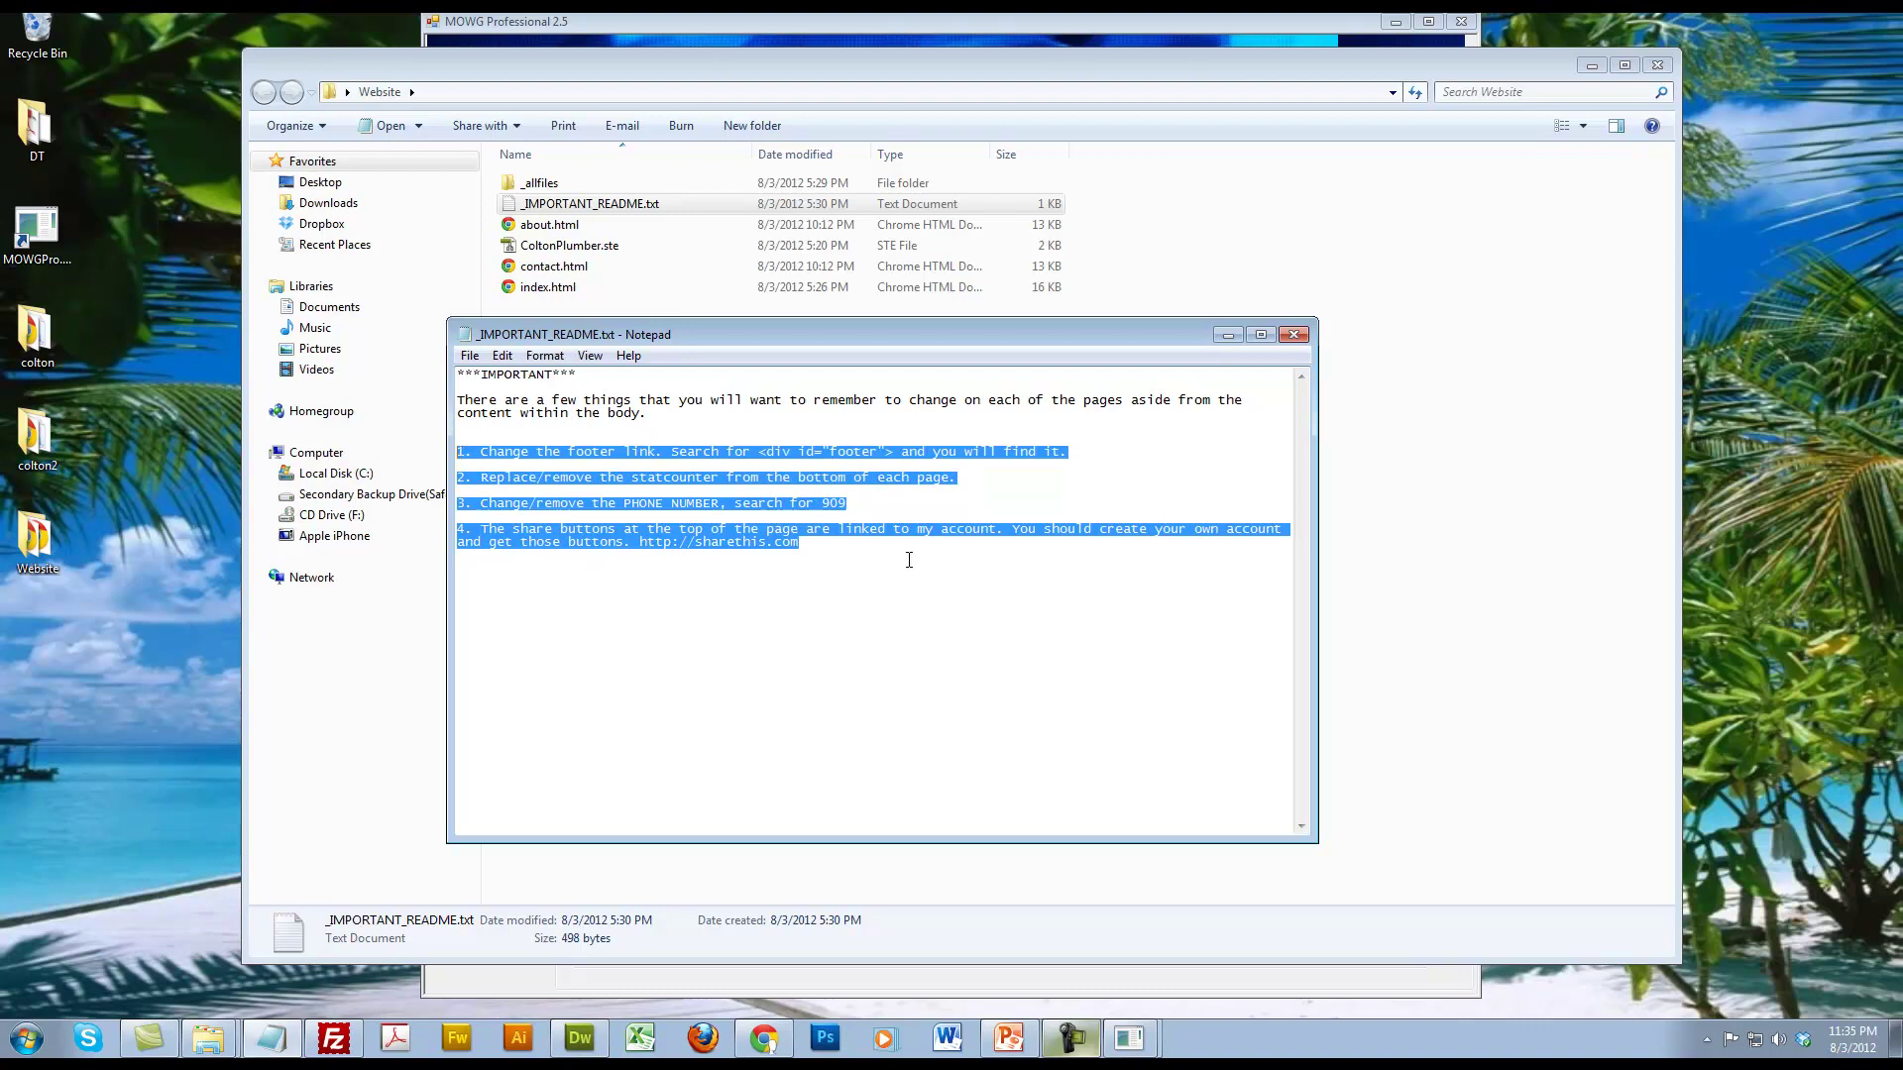
{"action": "left_click", "coordinate": [717, 451]}
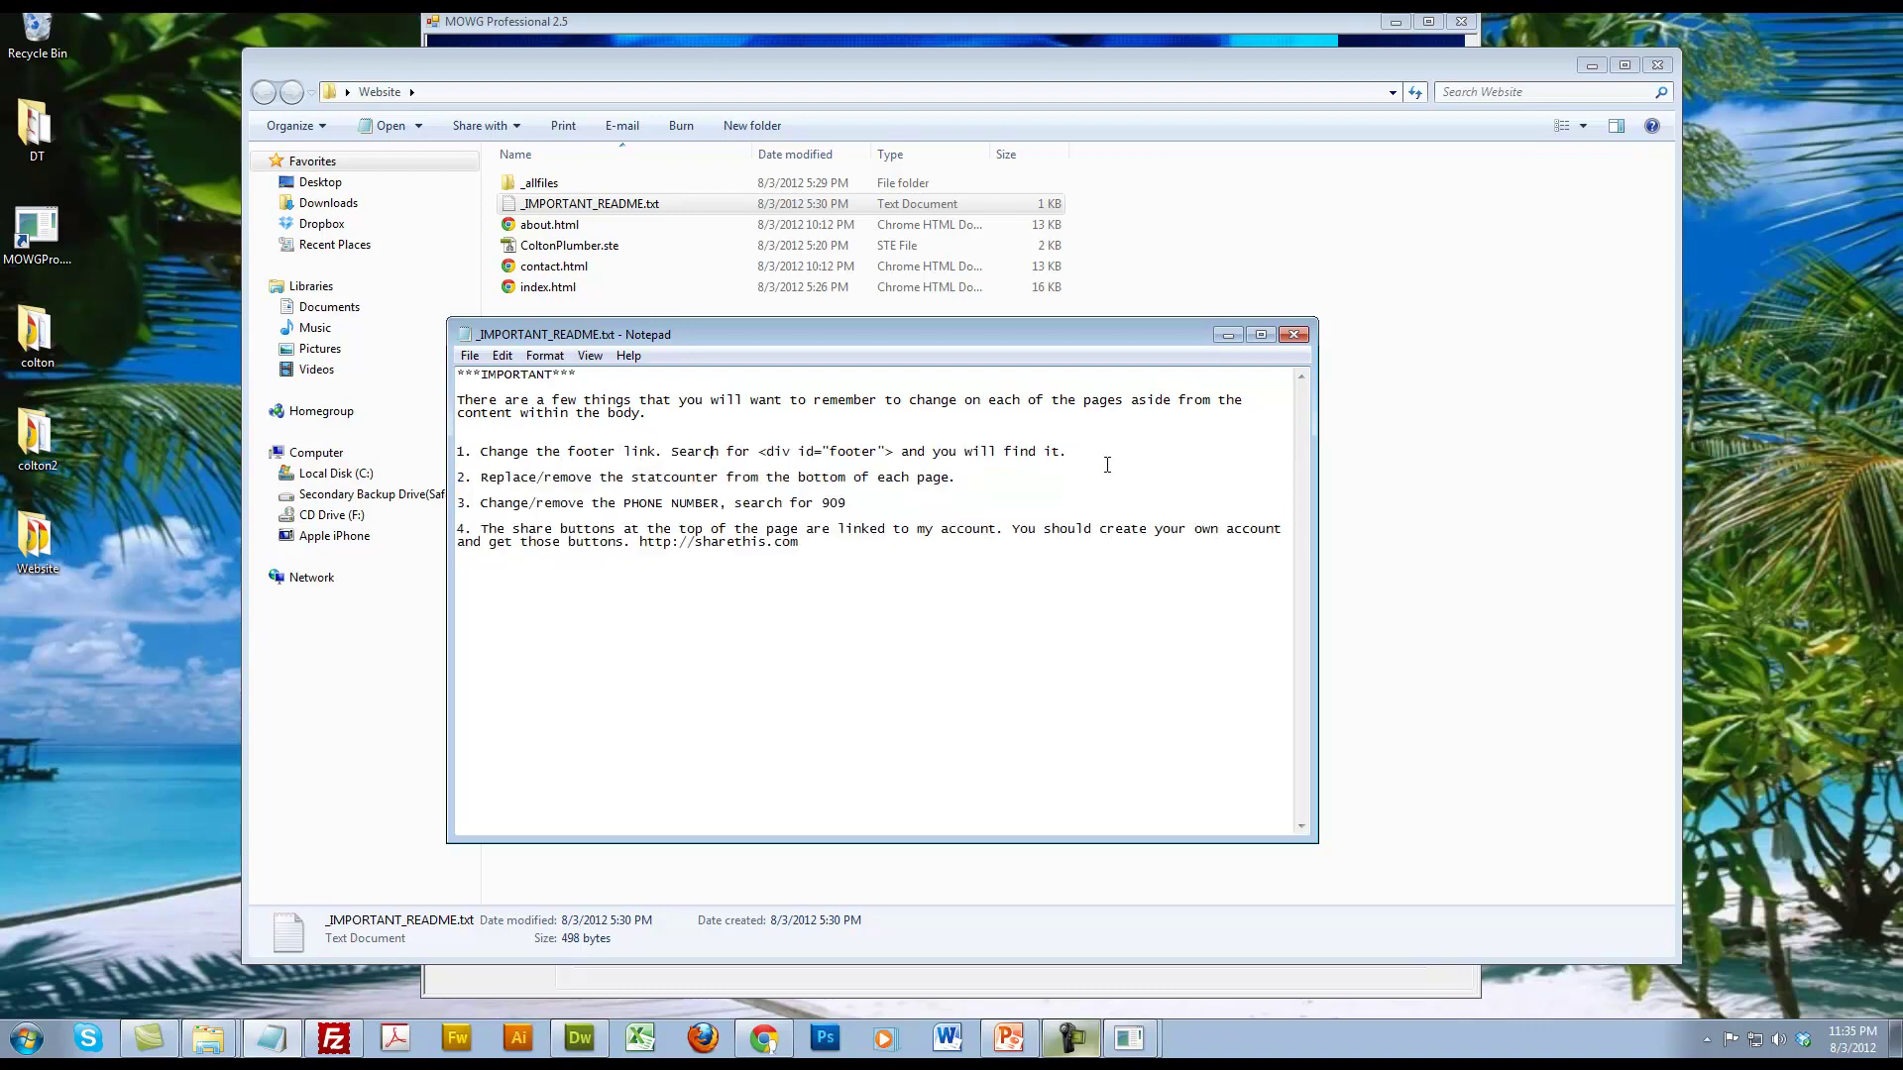
Step: Highlight the readme's footer link instruction, and check the hosting credit in the footer of the 3test page in Chrome
{"action": "left_click_drag", "start_coordinate": [1052, 453], "coordinate": [799, 455]}
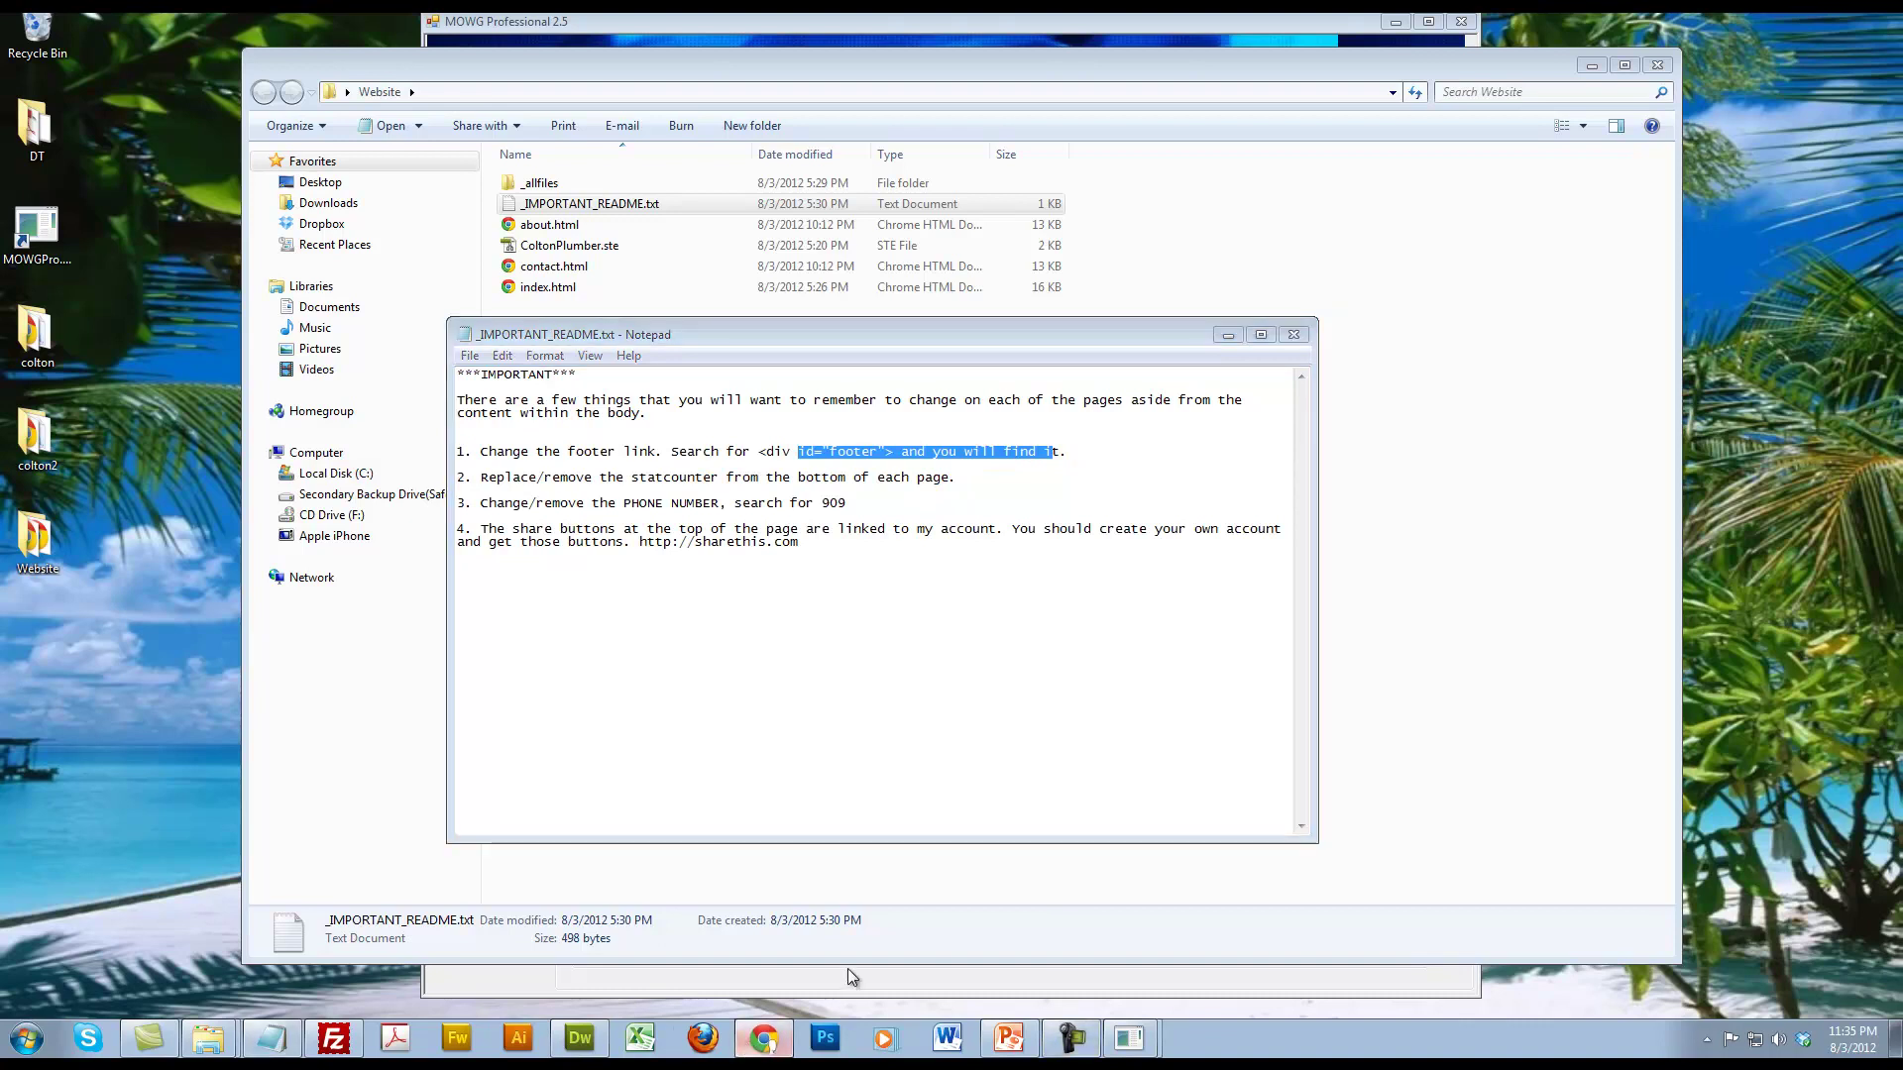
{"action": "left_click", "coordinate": [763, 1039]}
{"action": "scroll", "coordinate": [920, 947], "scroll_direction": "down", "scroll_amount": 15}
{"action": "scroll", "coordinate": [919, 948], "scroll_direction": "down", "scroll_amount": 2}
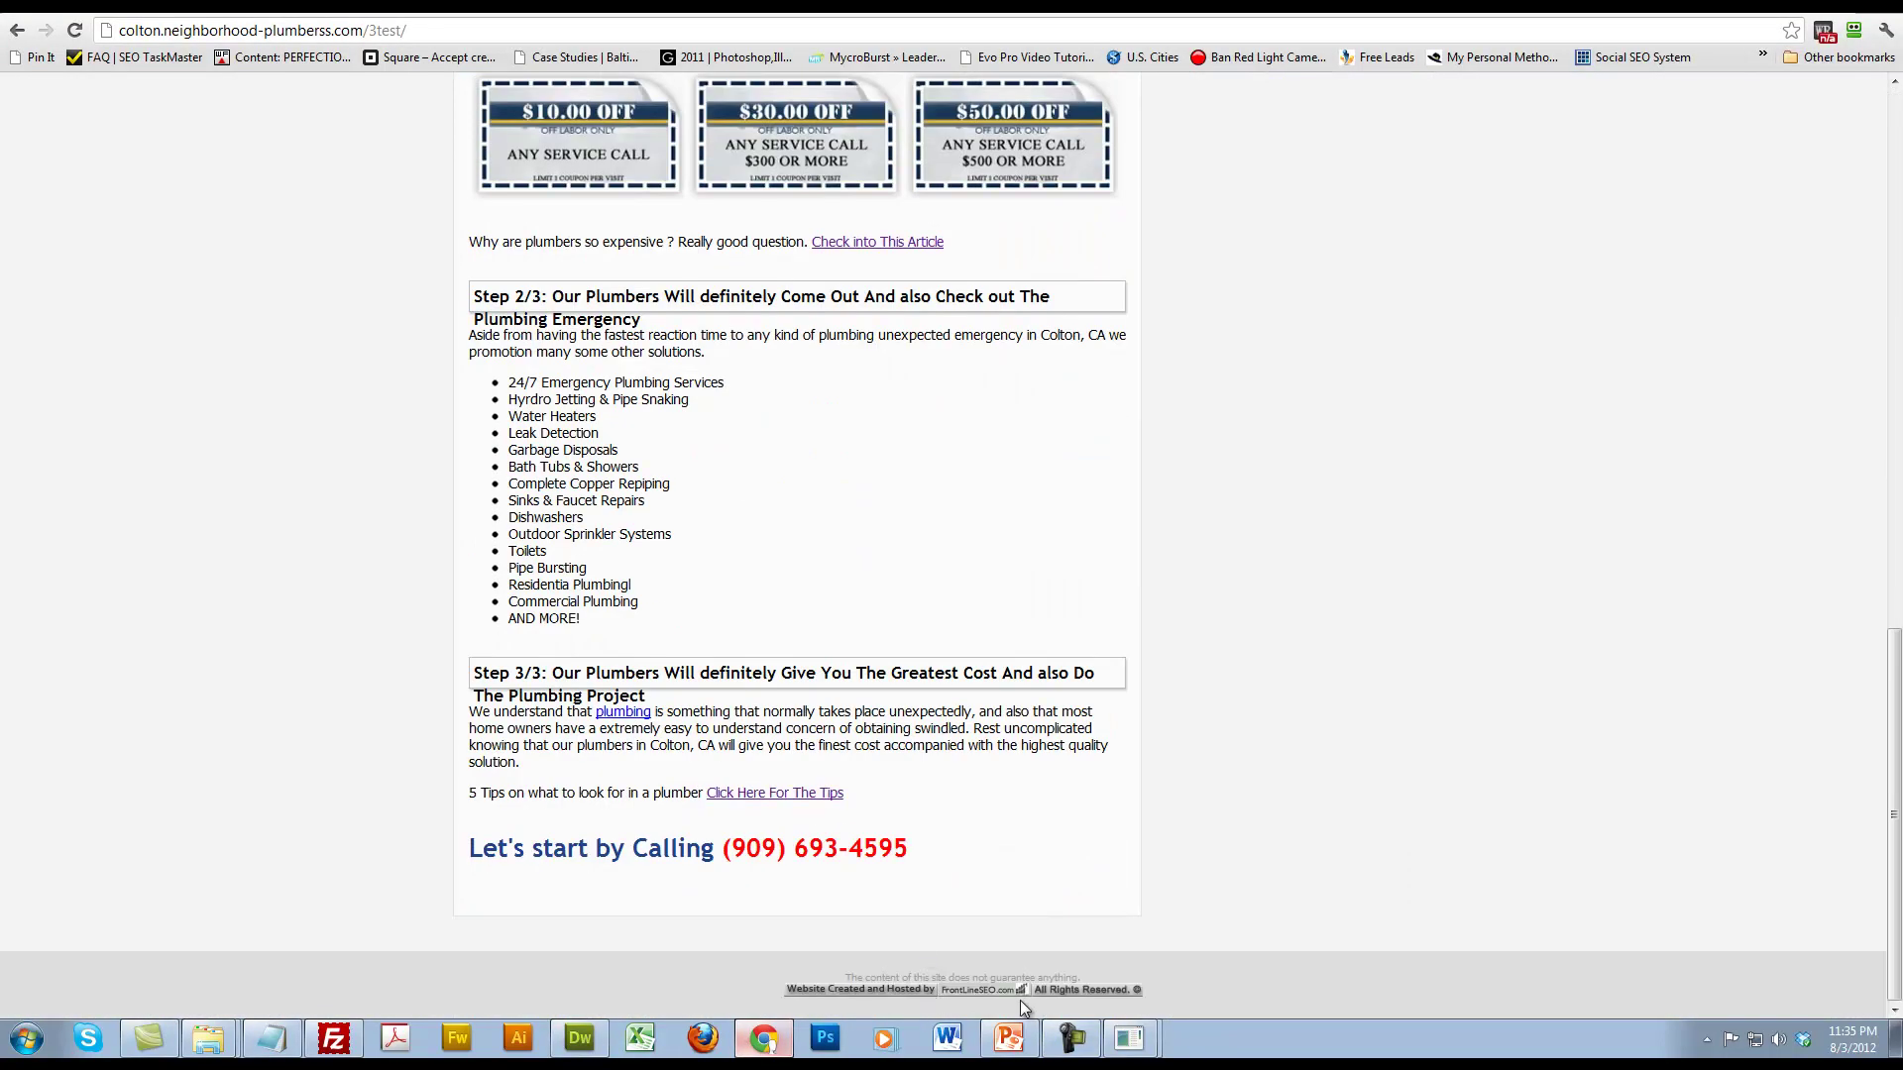
{"action": "left_click", "coordinate": [765, 1049]}
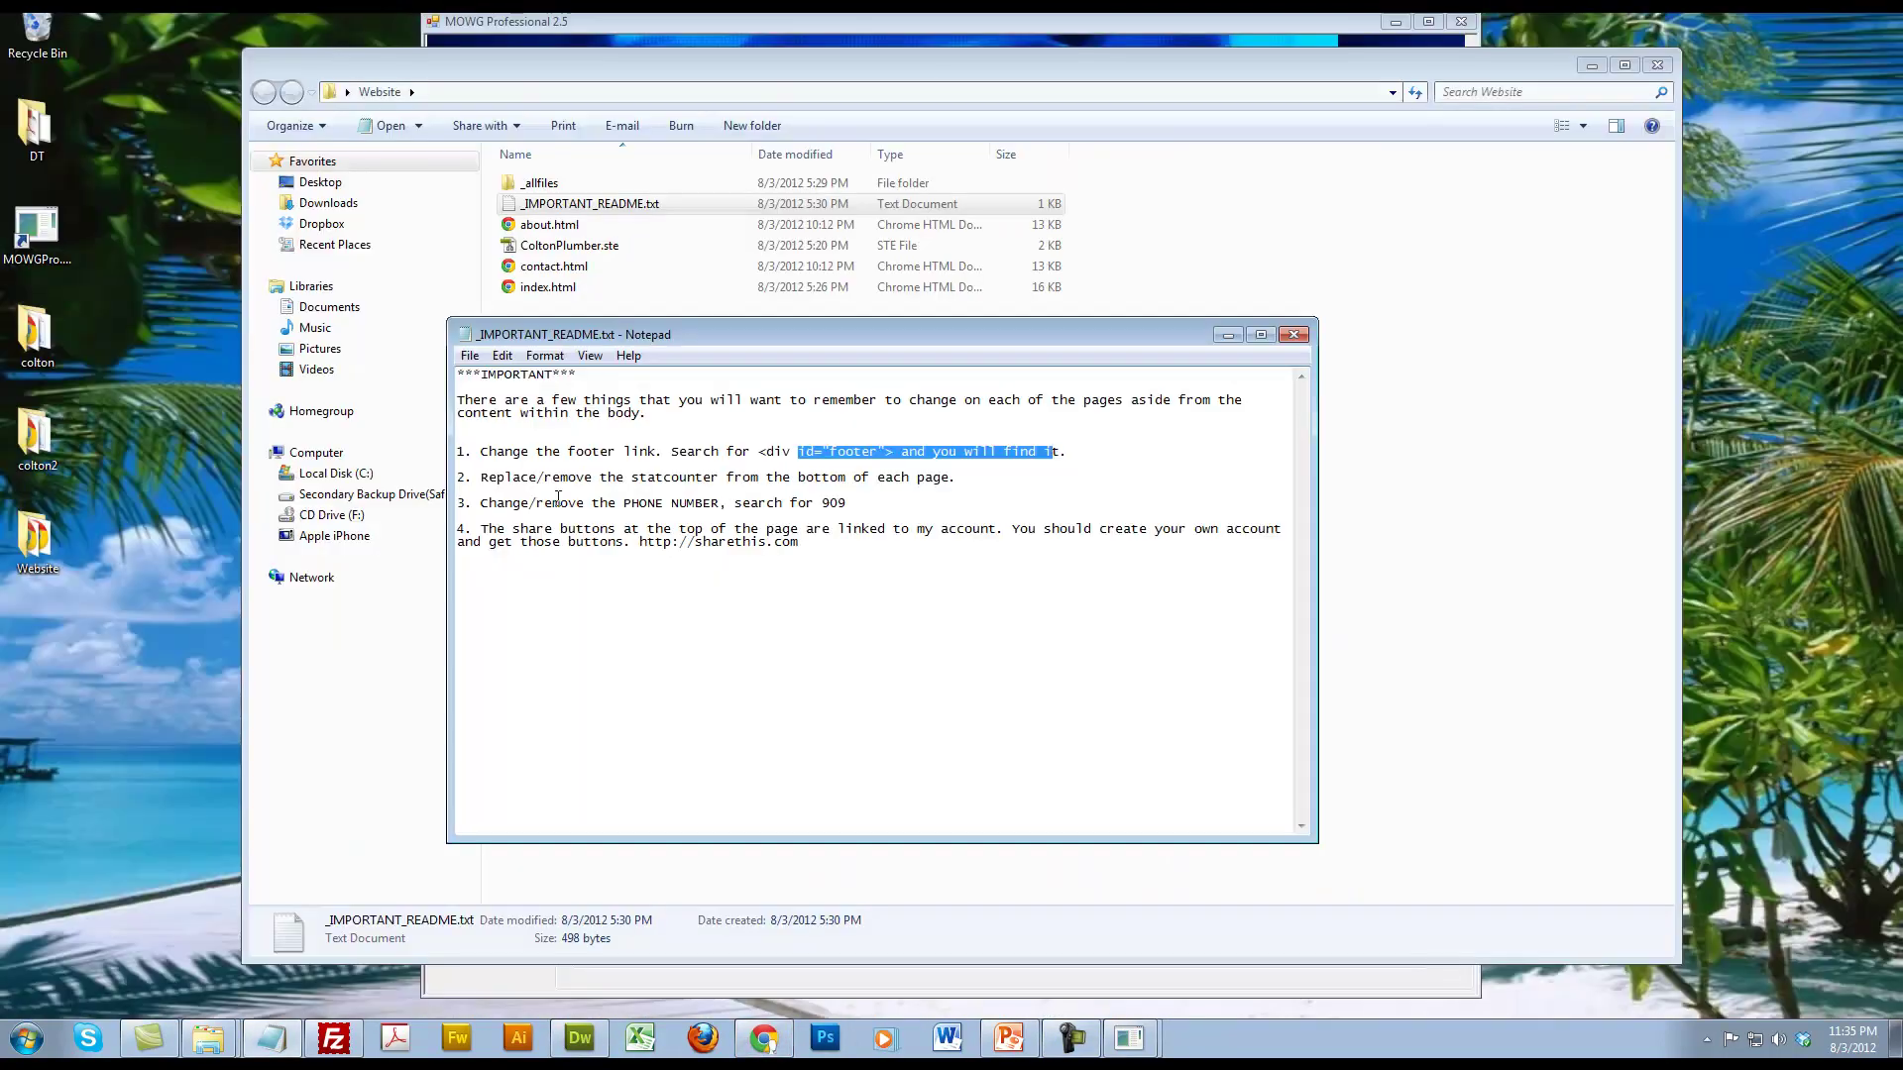
Step: Highlight the readme's instructions on the statcounter, the phone number and the share buttons in turn
{"action": "left_click_drag", "start_coordinate": [561, 481], "coordinate": [958, 480]}
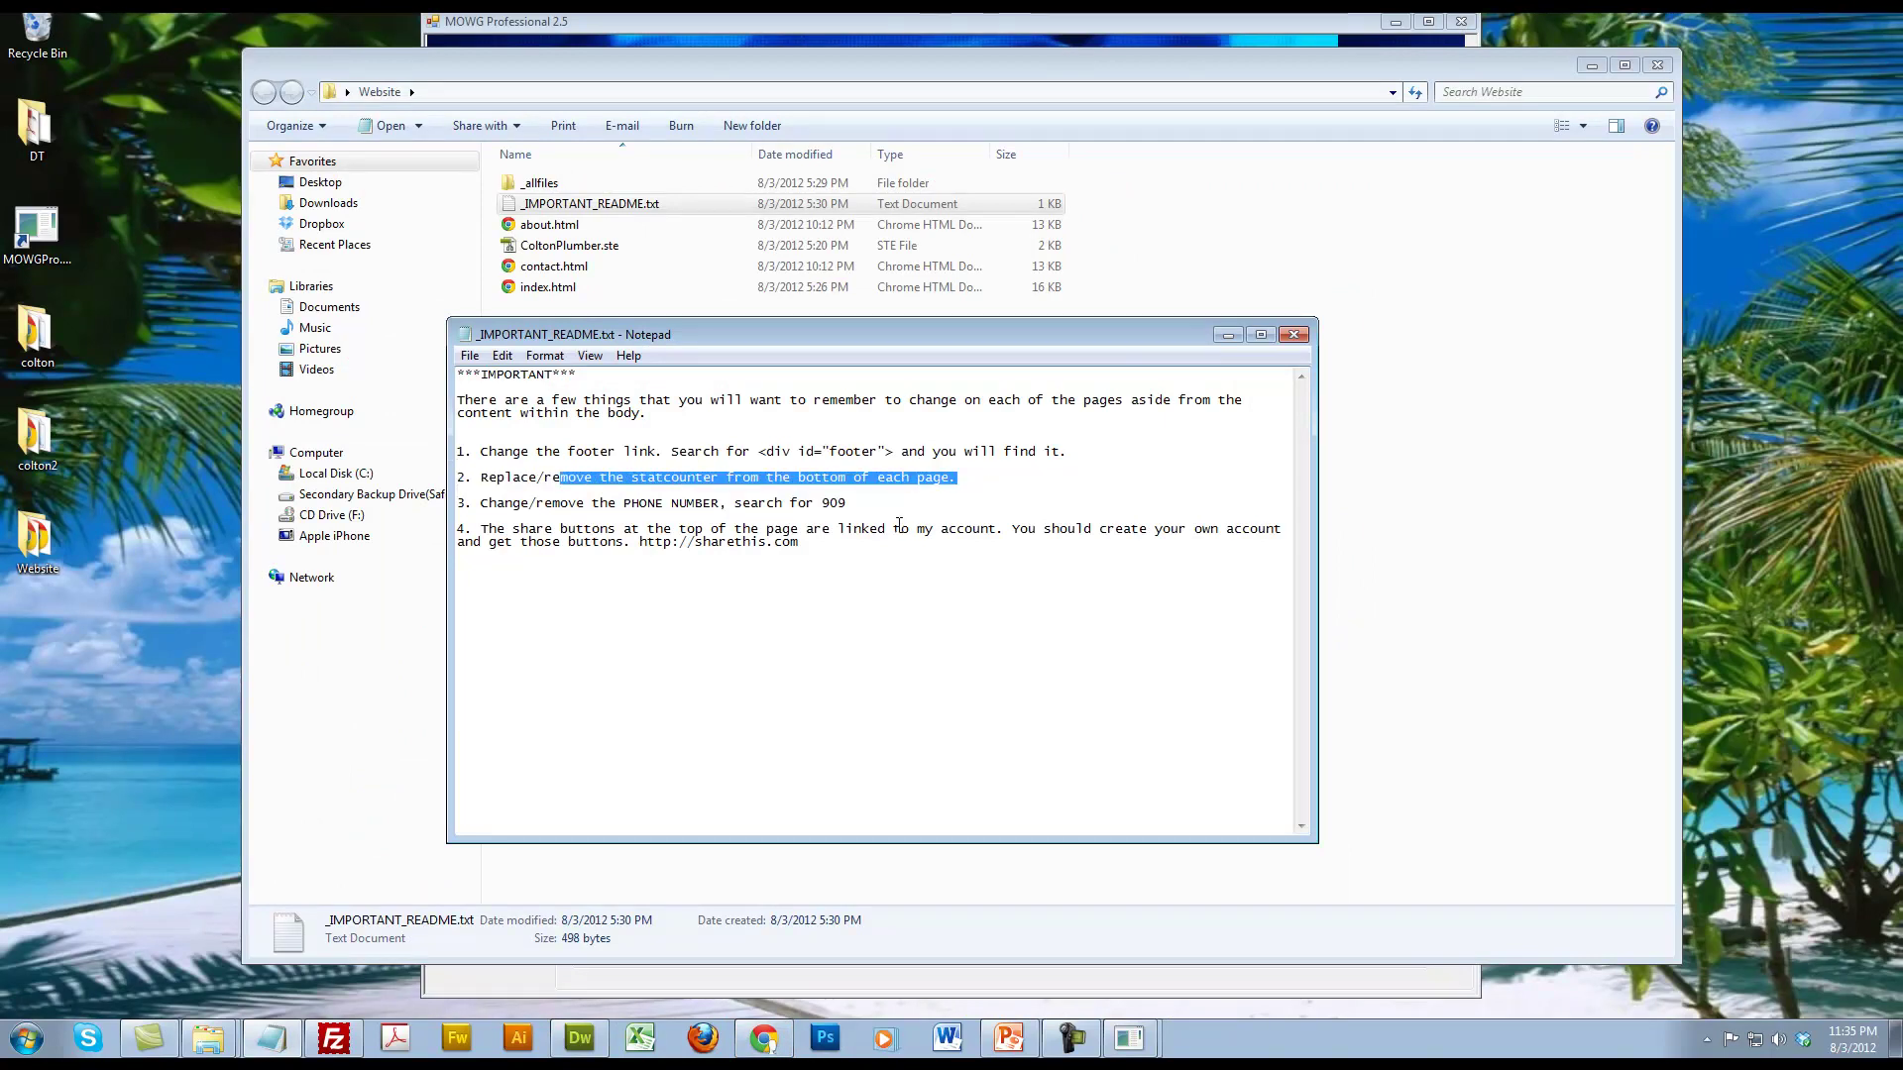
{"action": "left_click_drag", "start_coordinate": [563, 506], "coordinate": [458, 504]}
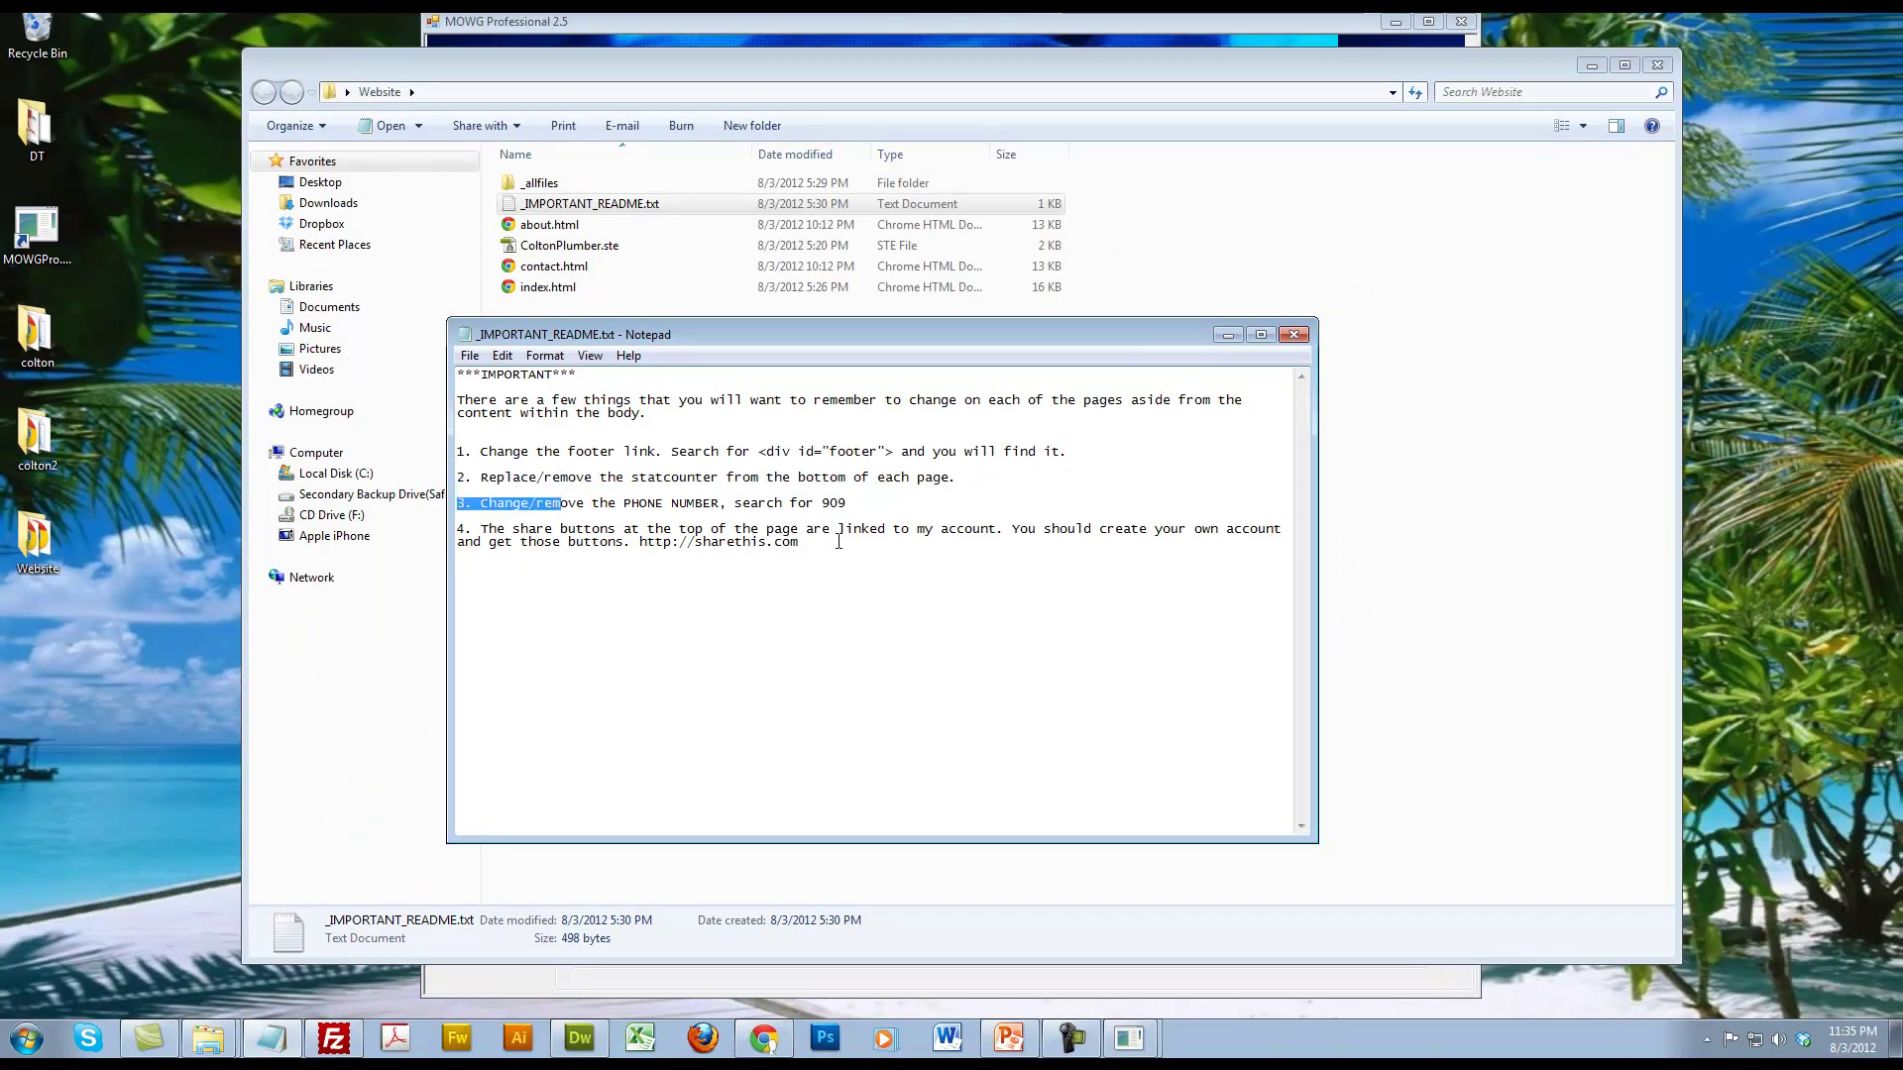
{"action": "left_click_drag", "start_coordinate": [838, 542], "coordinate": [485, 529]}
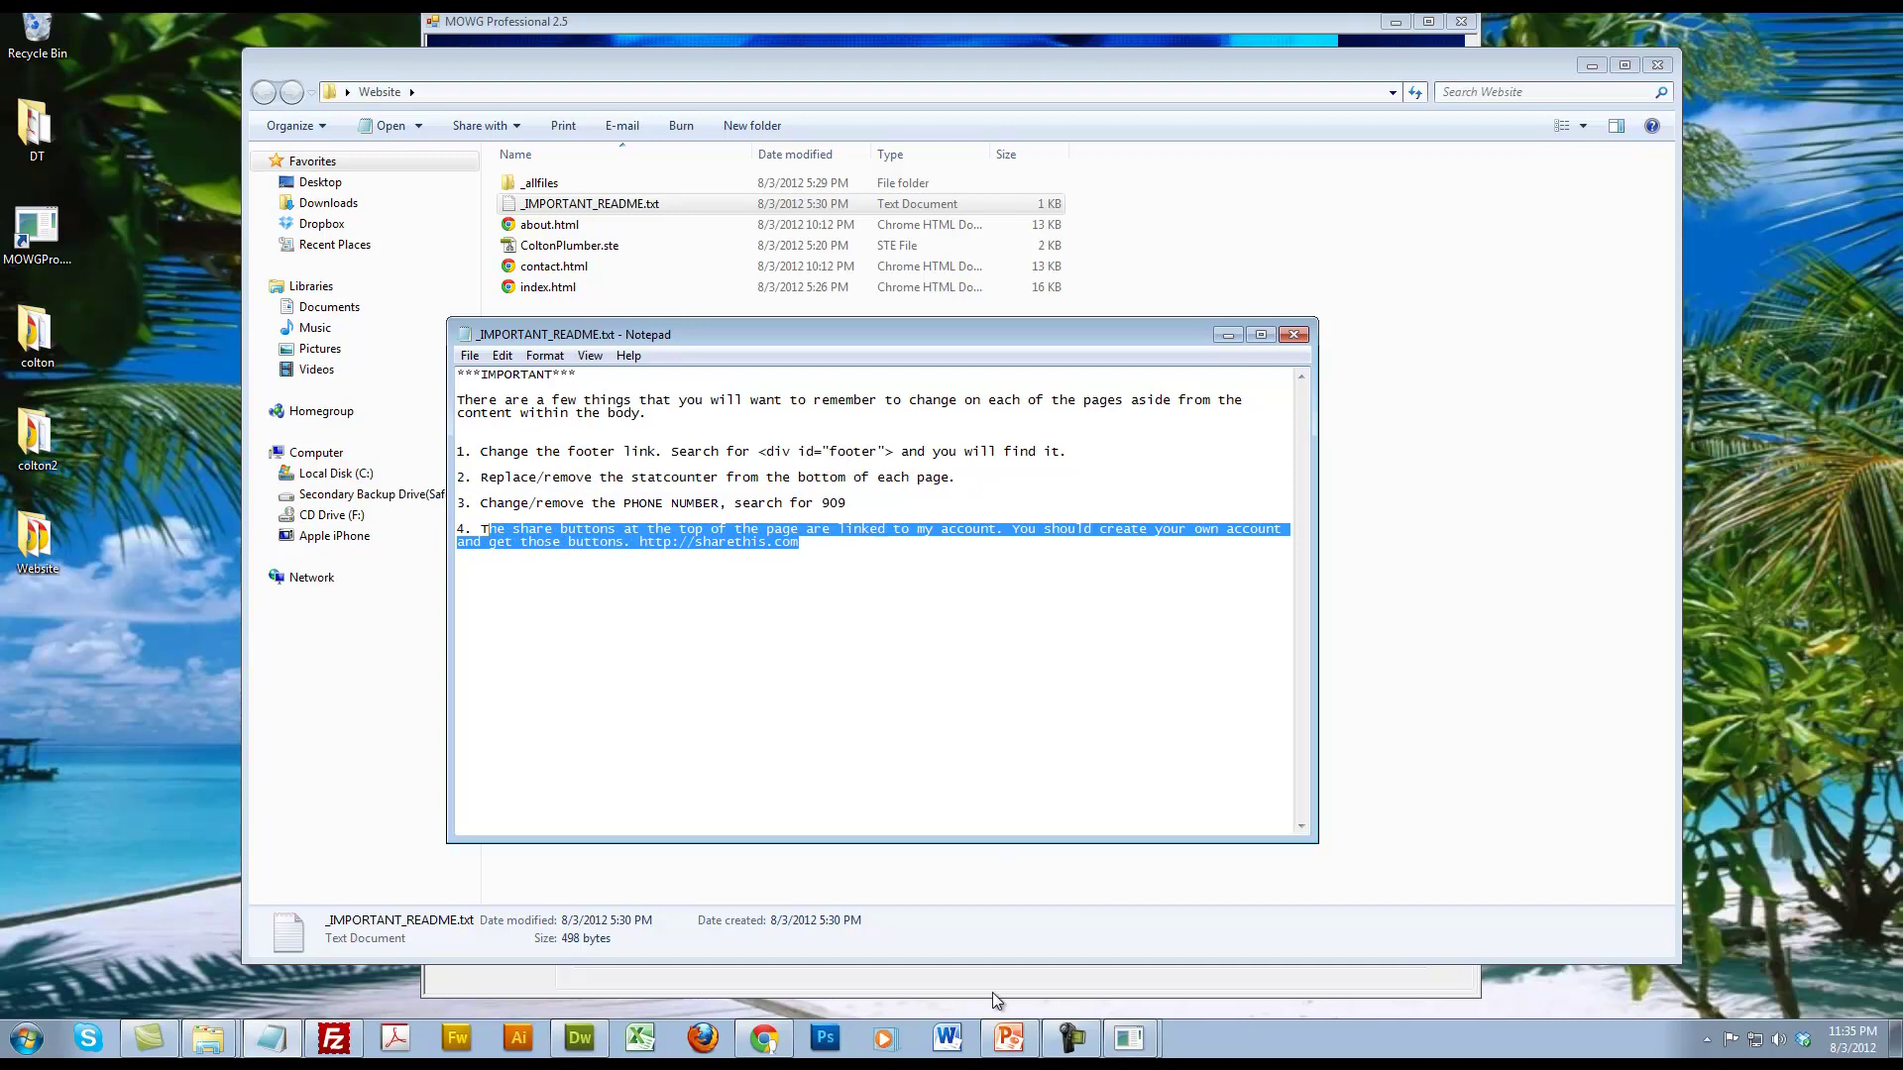
Step: View the share buttons above the 3test page's video in Chrome, and open sharethis.com in the mowg-bonus tab
{"action": "left_click", "coordinate": [763, 1038]}
{"action": "scroll", "coordinate": [525, 721], "scroll_direction": "up", "scroll_amount": 6}
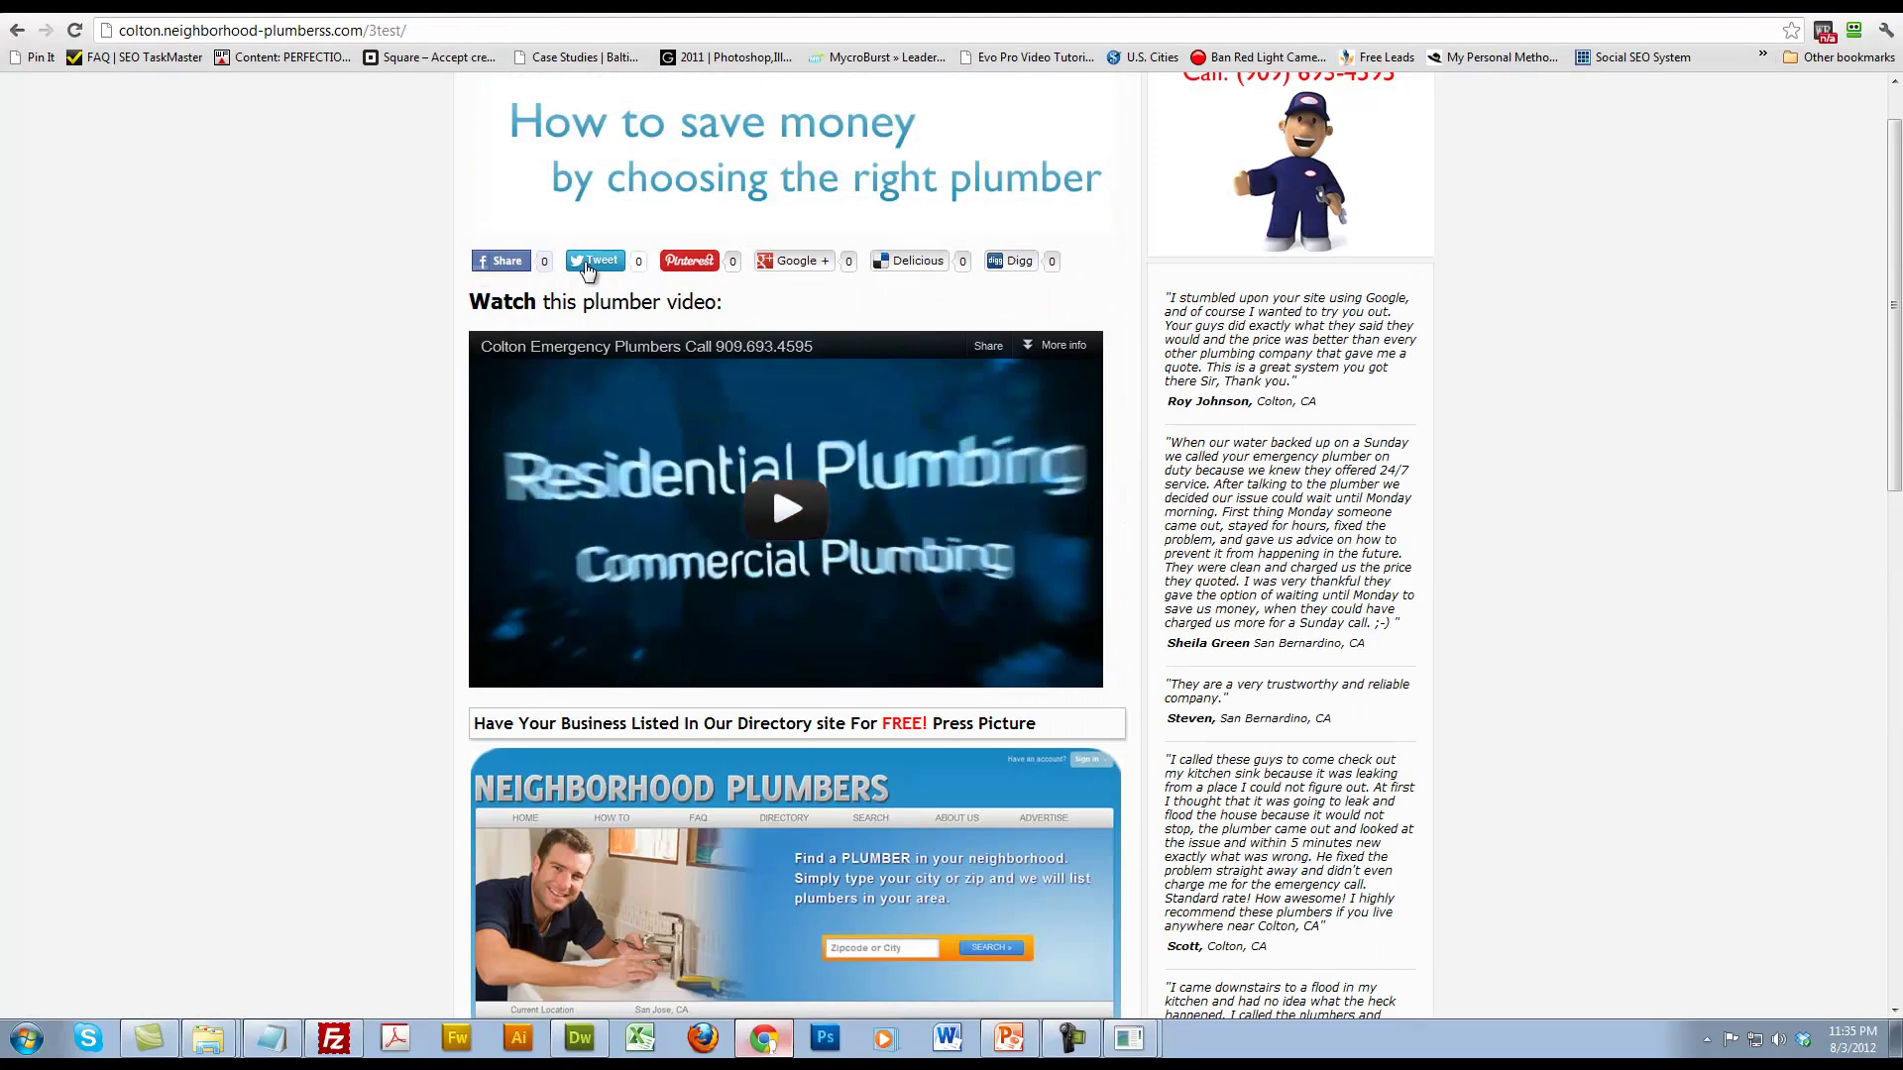
{"action": "key", "text": "ctrl+Tab"}
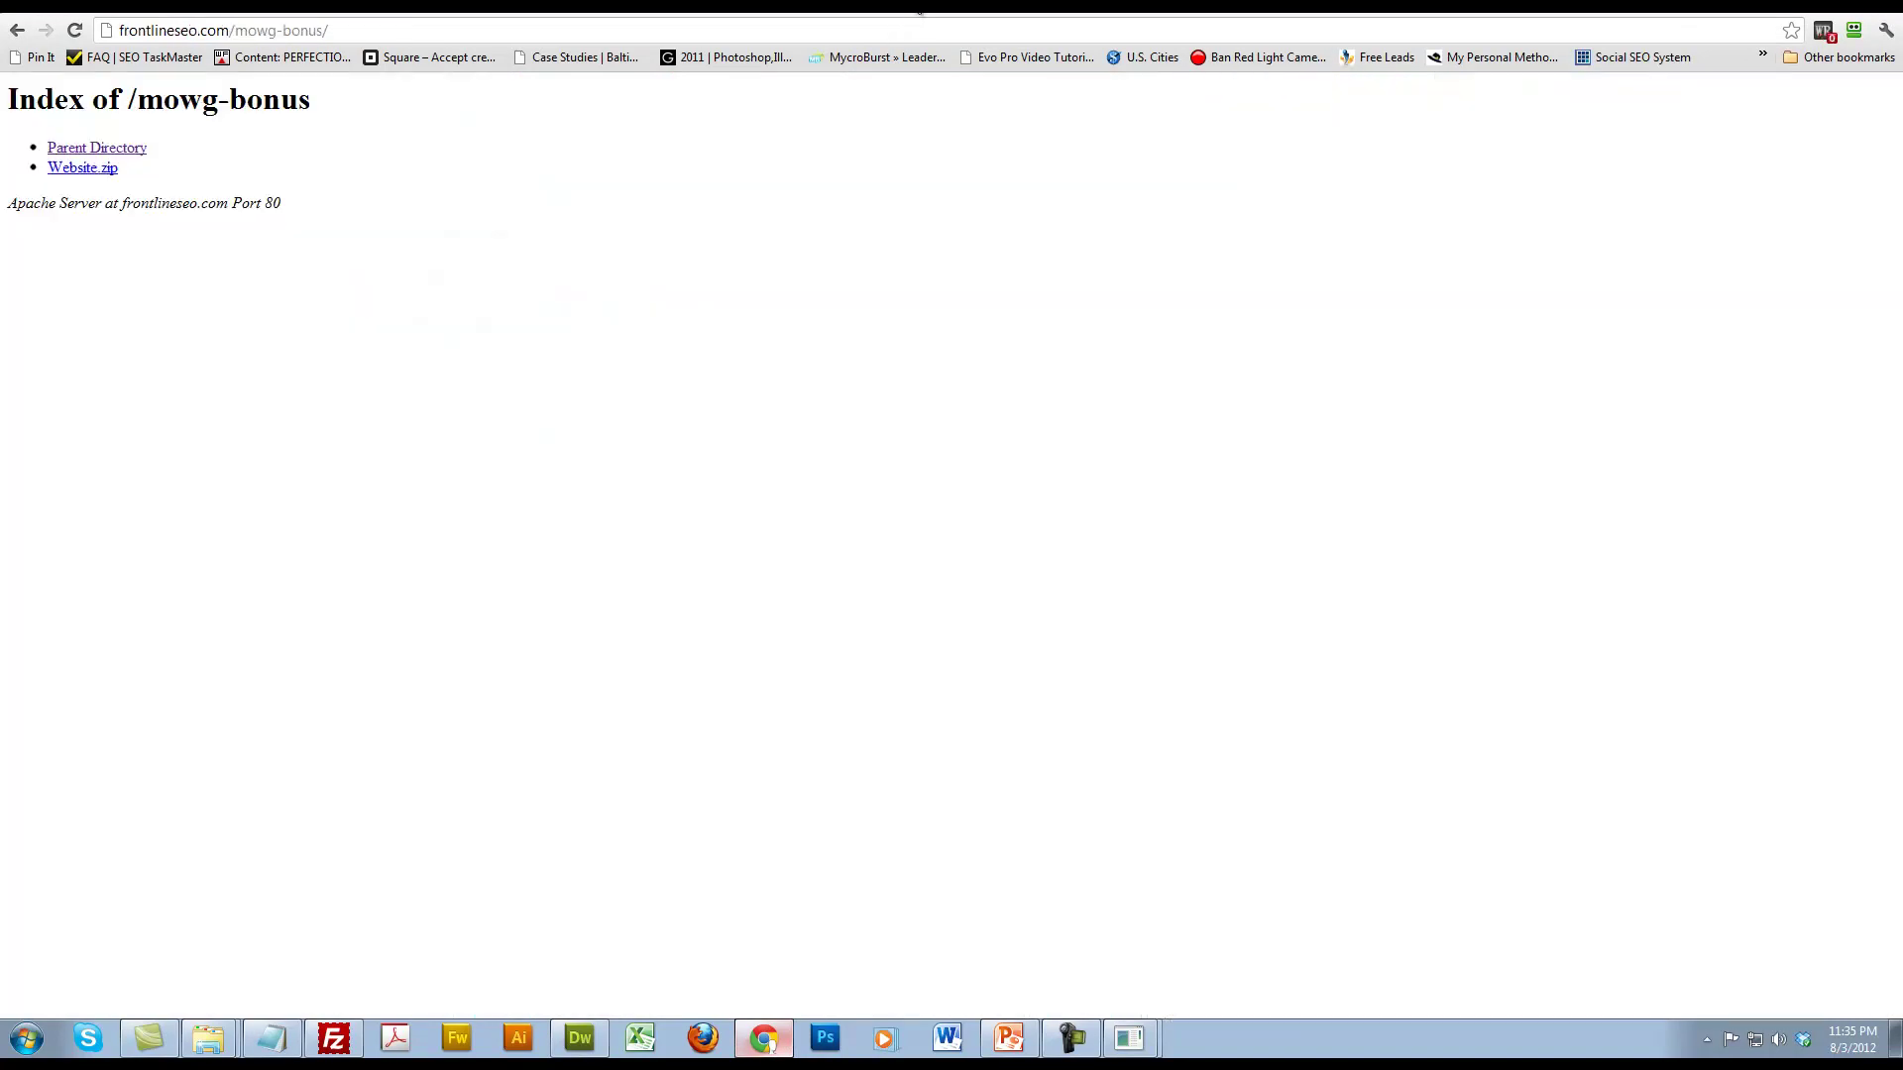
{"action": "left_click", "coordinate": [885, 29]}
{"action": "type", "text": "share"}
{"action": "key", "text": "Return"}
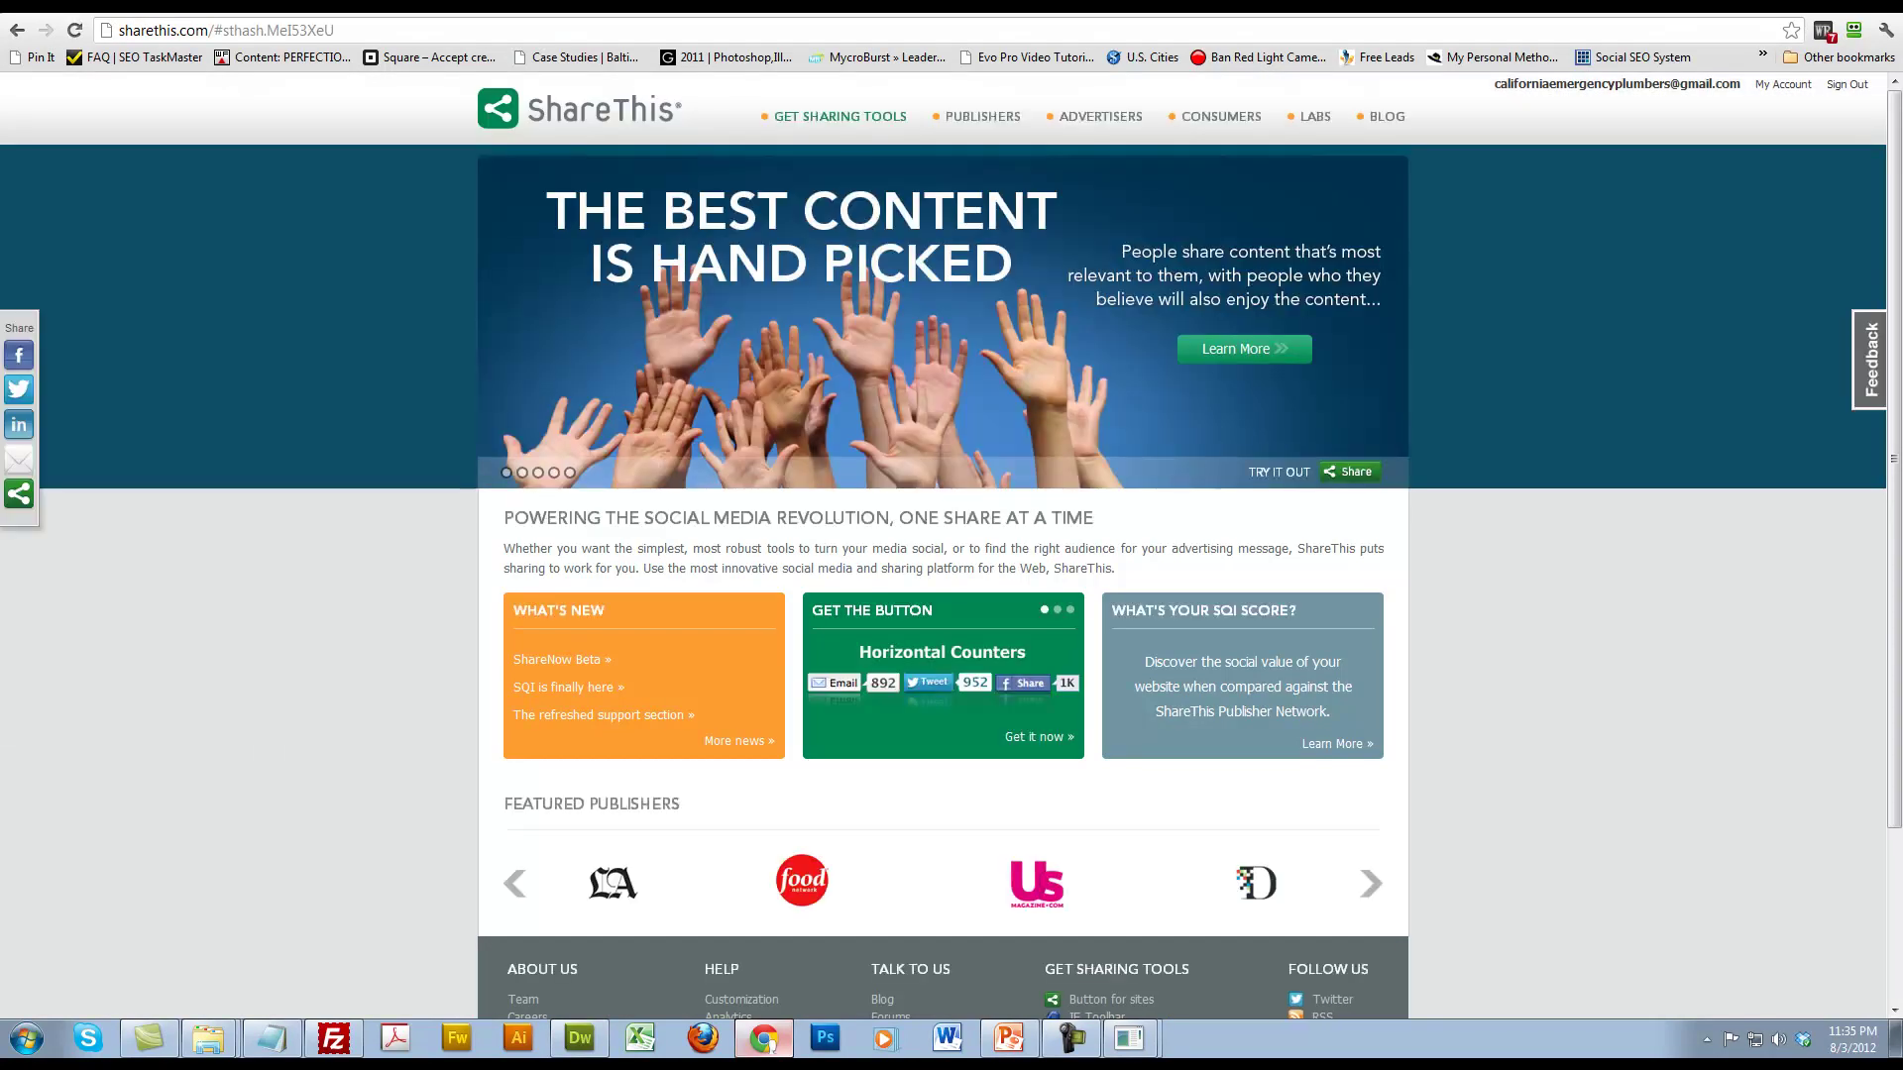
Step: Switch to Dreamweaver and highlight the six share button span lines, from Facebook to Digg, in the code of index.html
{"action": "key", "text": "ctrl+Tab"}
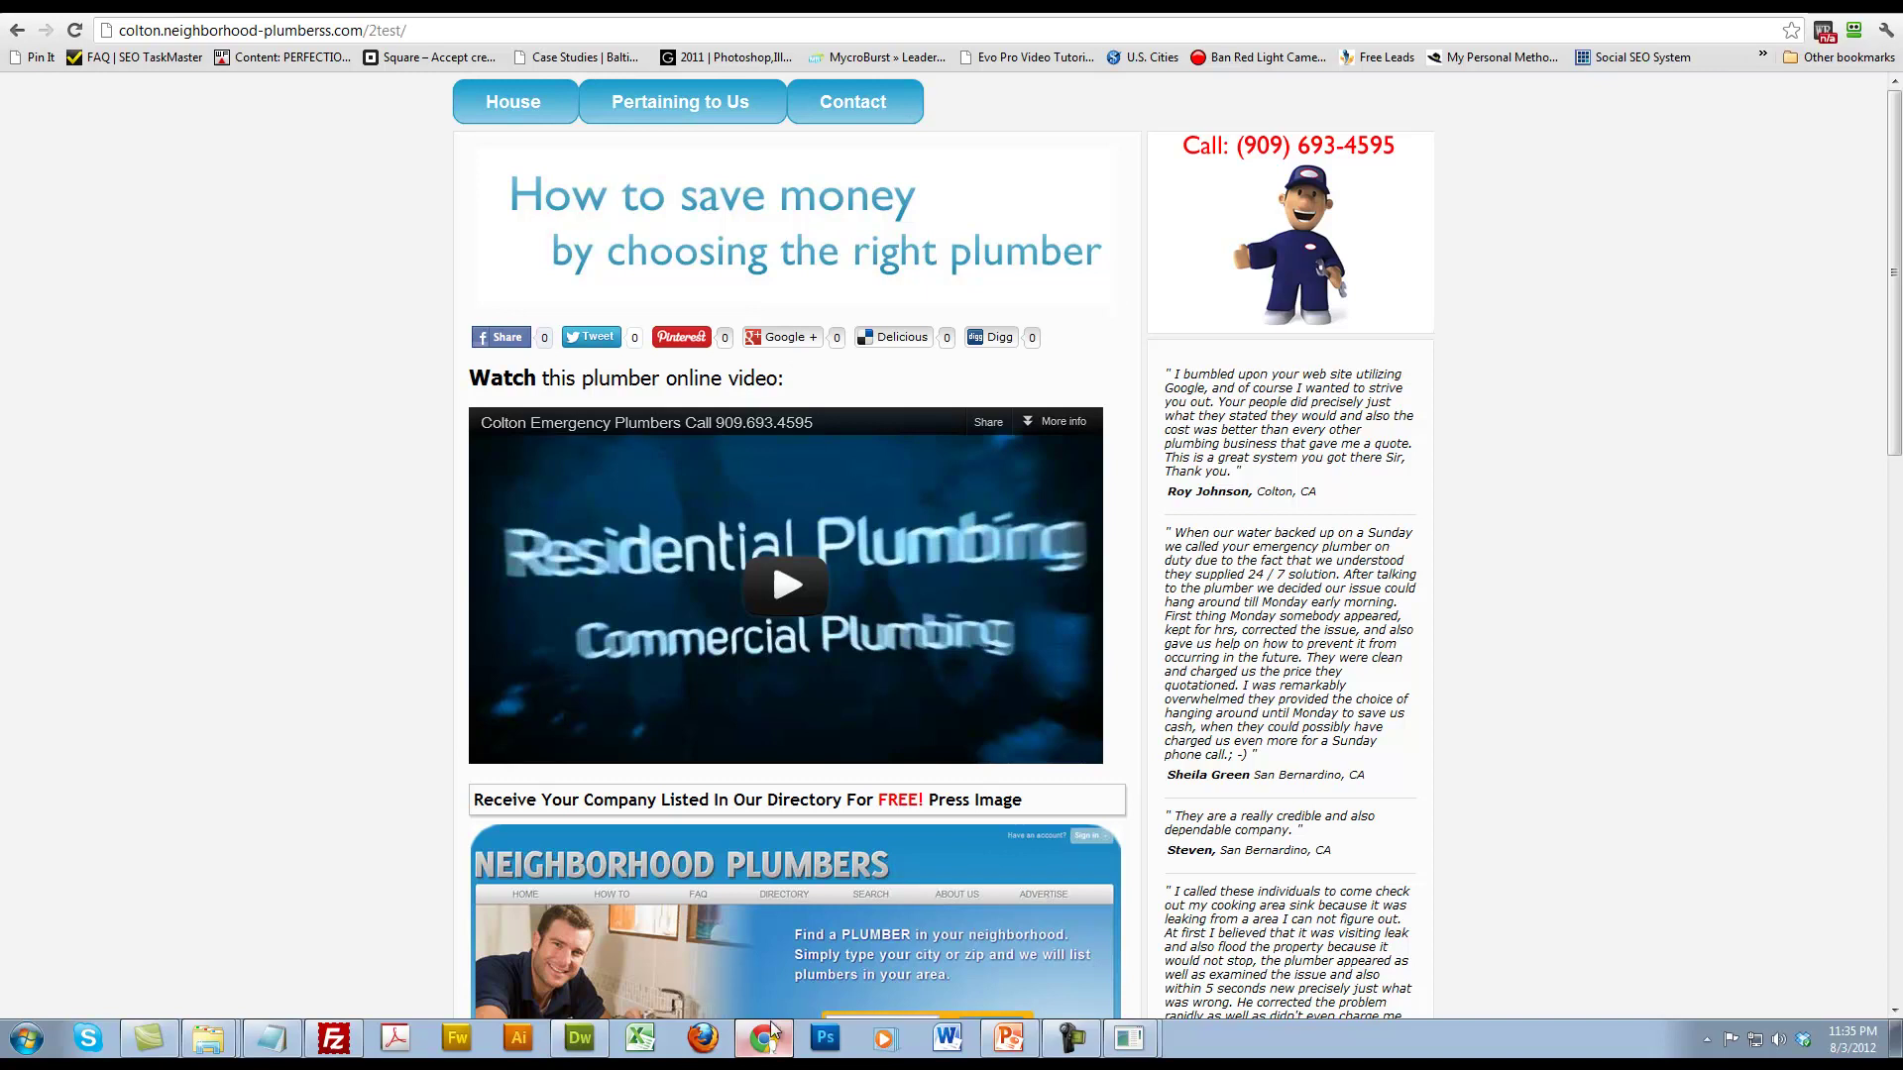
{"action": "left_click", "coordinate": [582, 1038]}
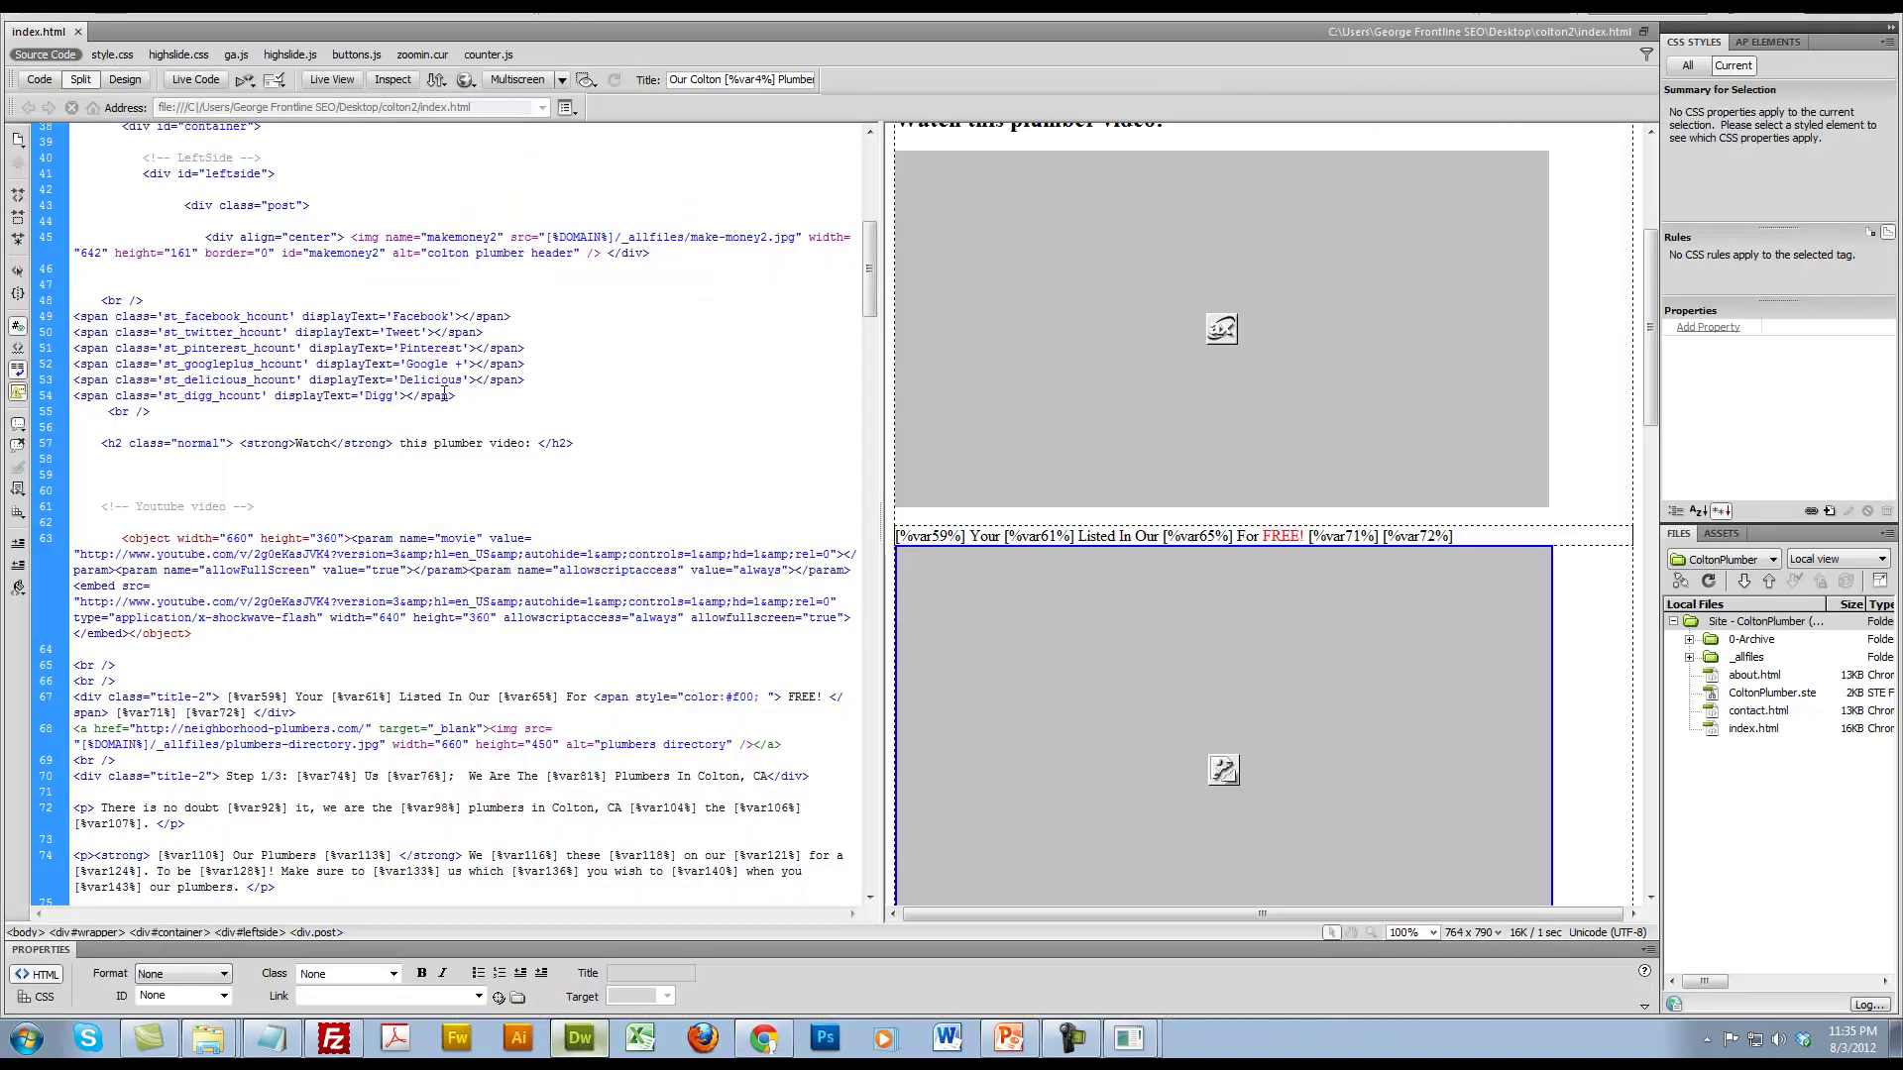
{"action": "left_click_drag", "start_coordinate": [455, 396], "coordinate": [75, 317]}
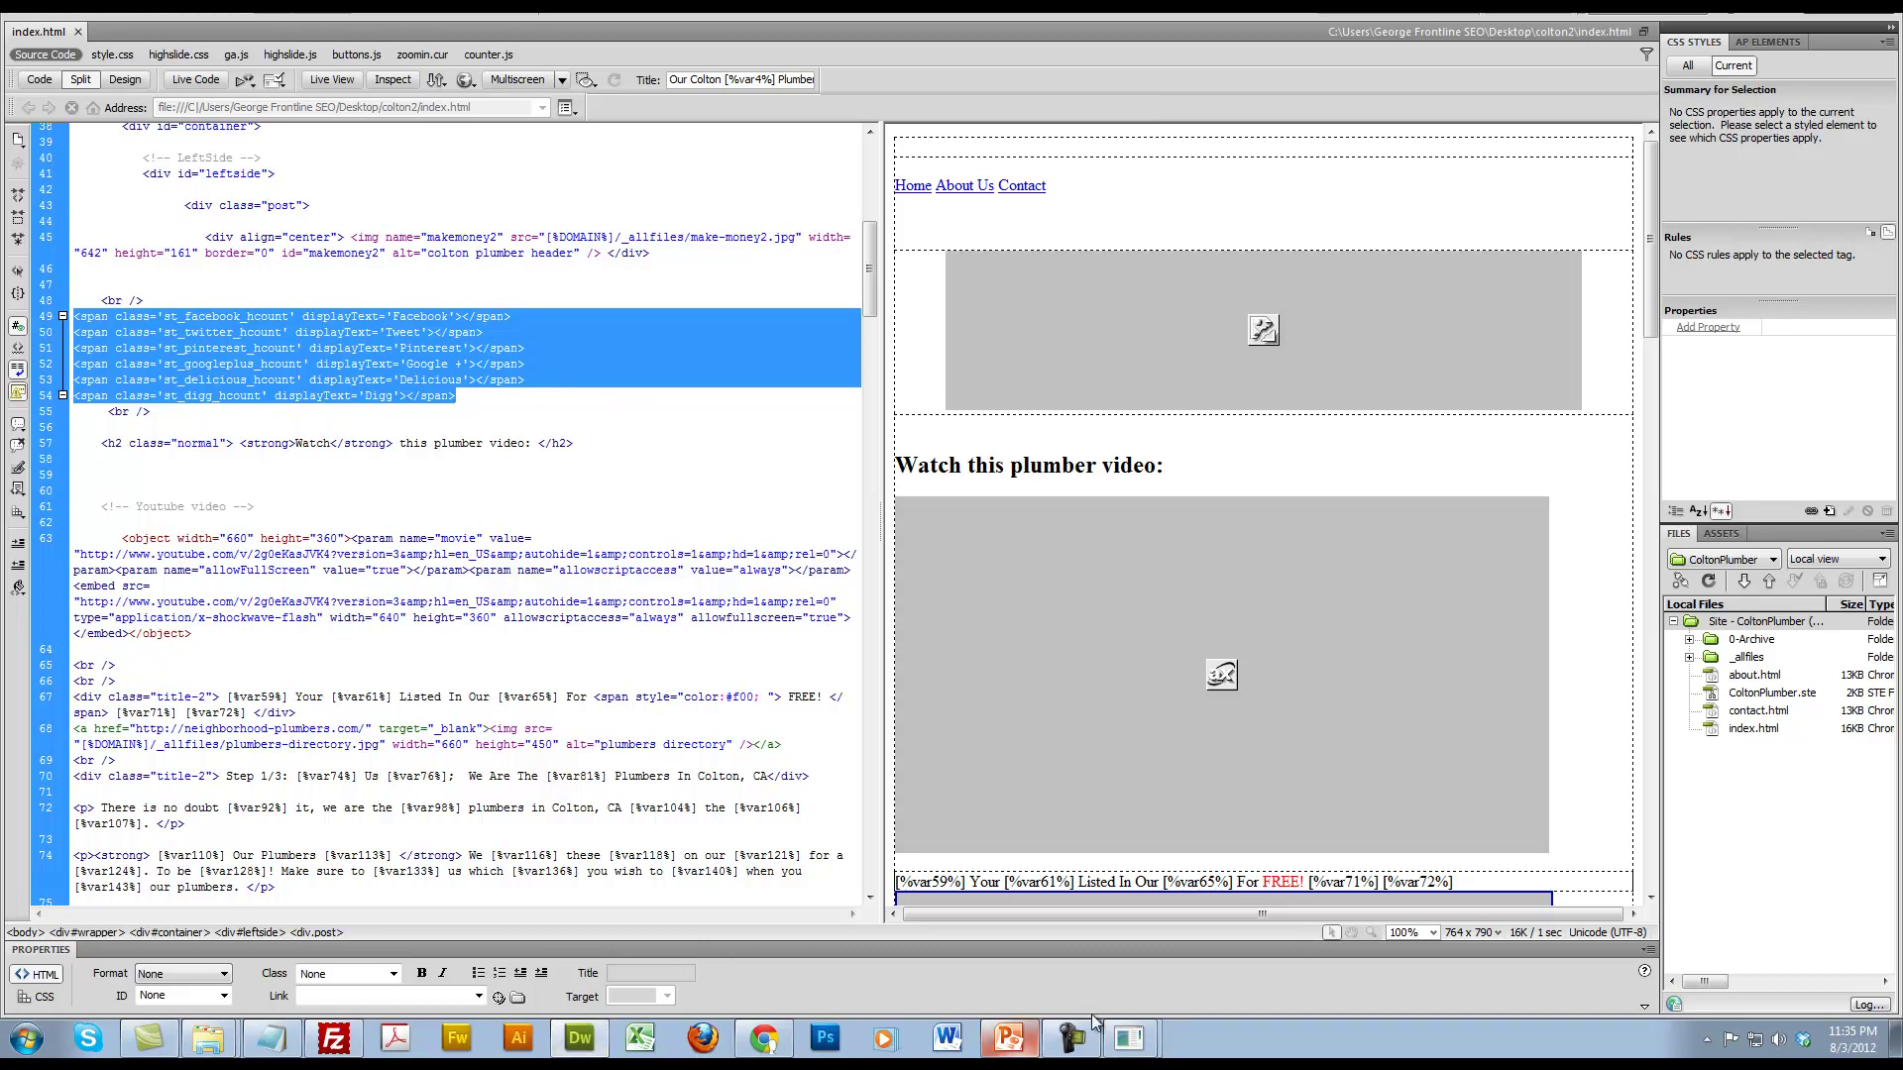
{"action": "left_click", "coordinate": [1127, 1037]}
{"action": "left_click_drag", "start_coordinate": [969, 539], "coordinate": [457, 503]}
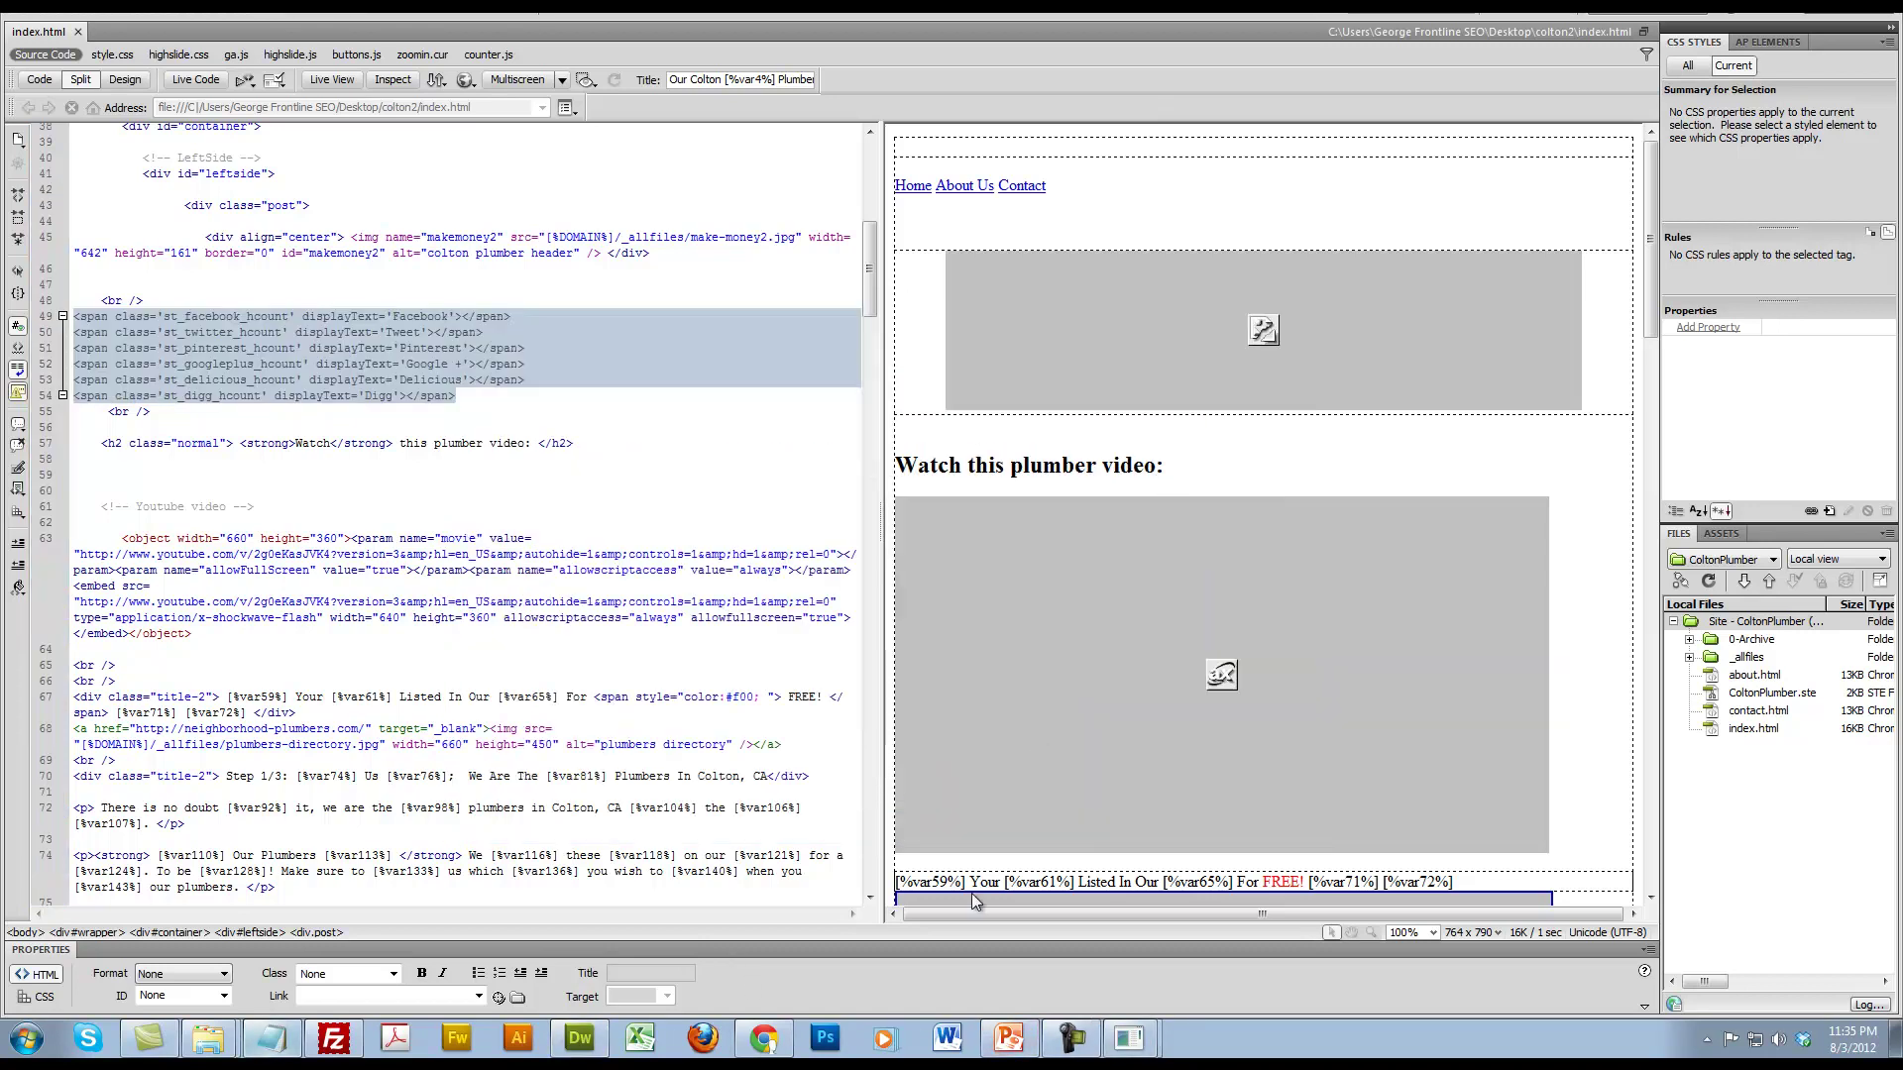